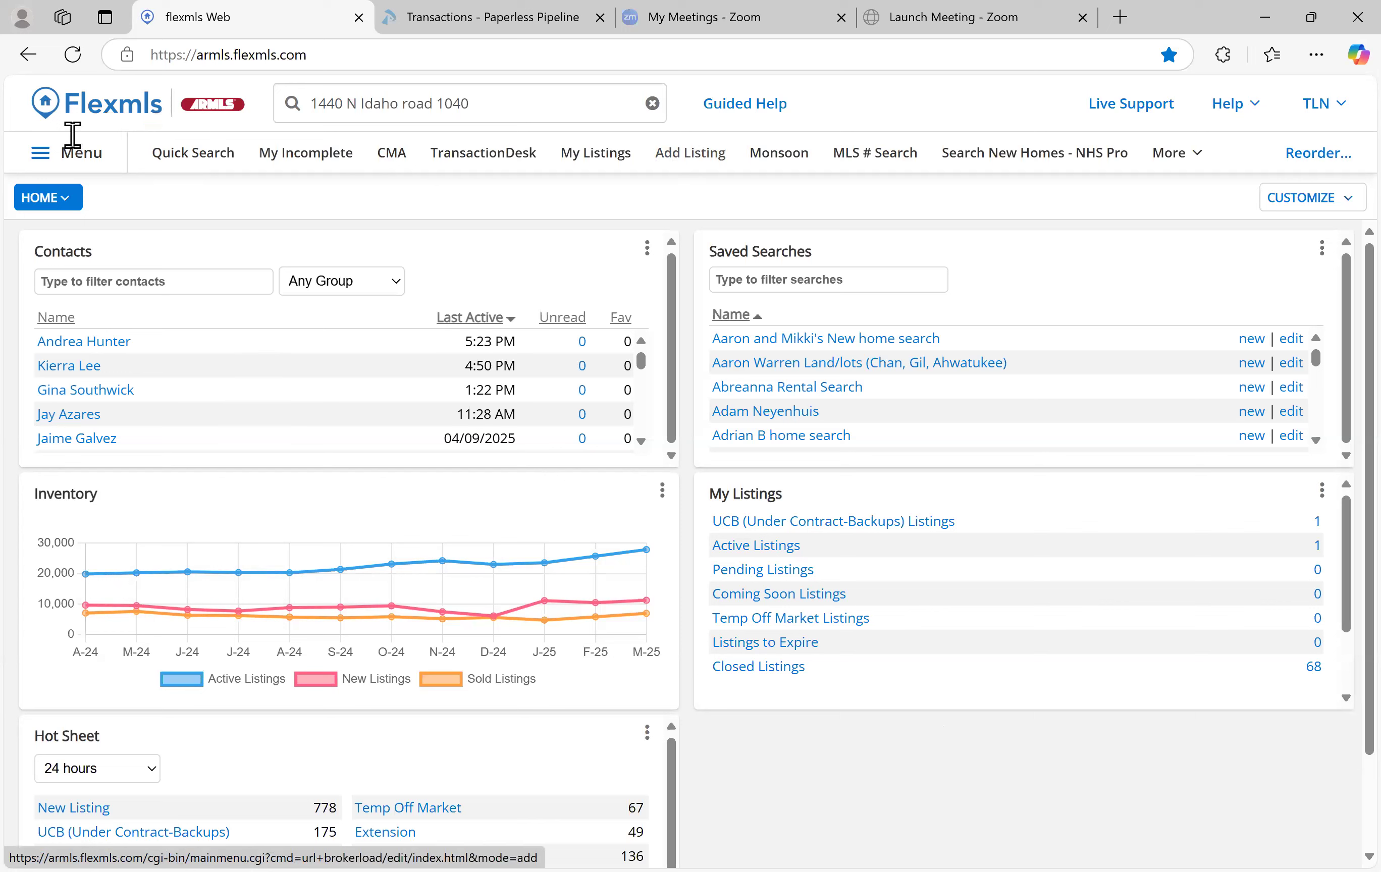
From the navigation menu, choose Add Listing under Add/Change to start a new Residential listing
left_click(80, 154)
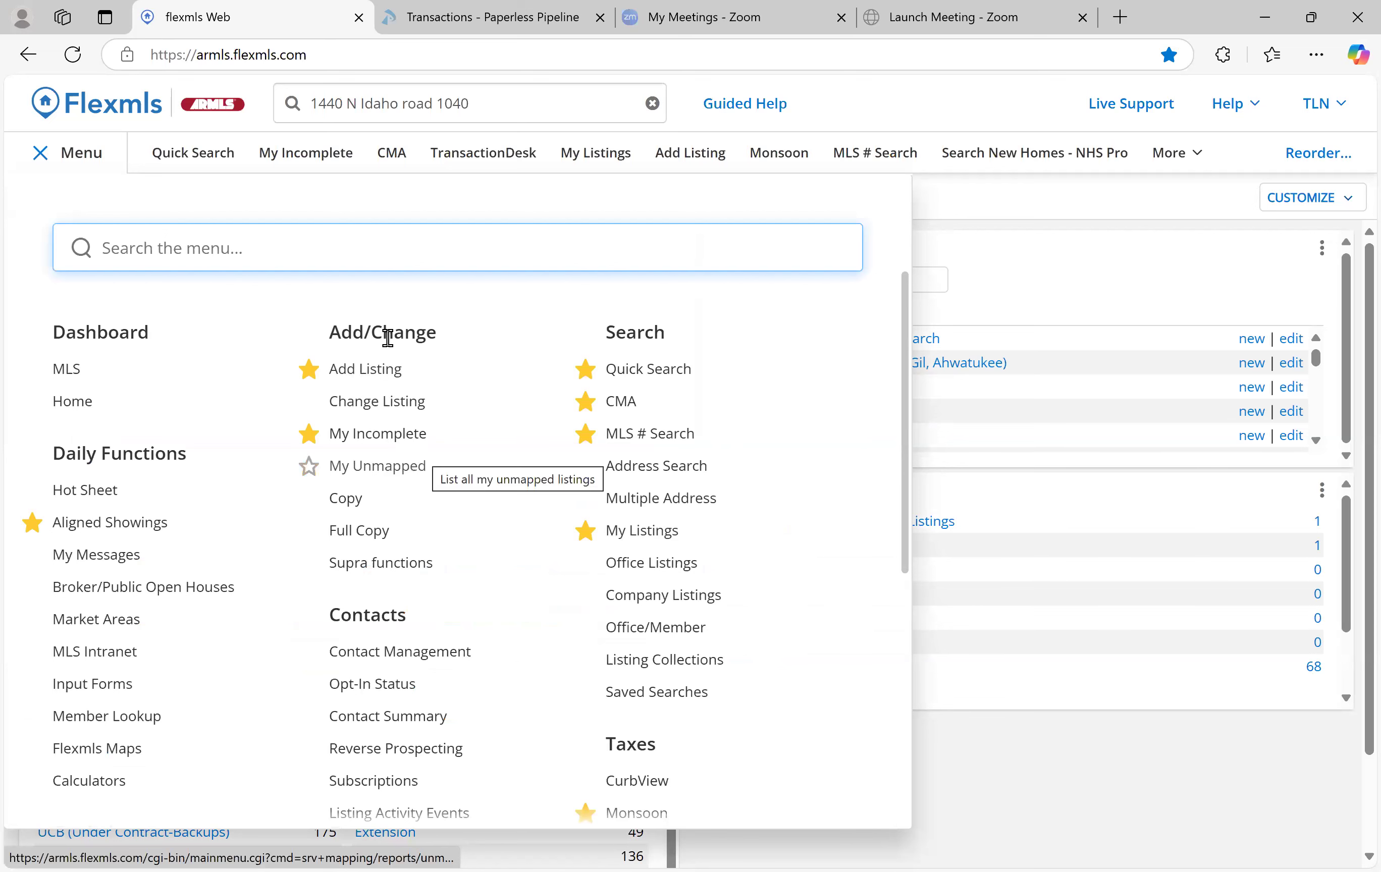
left_click(388, 368)
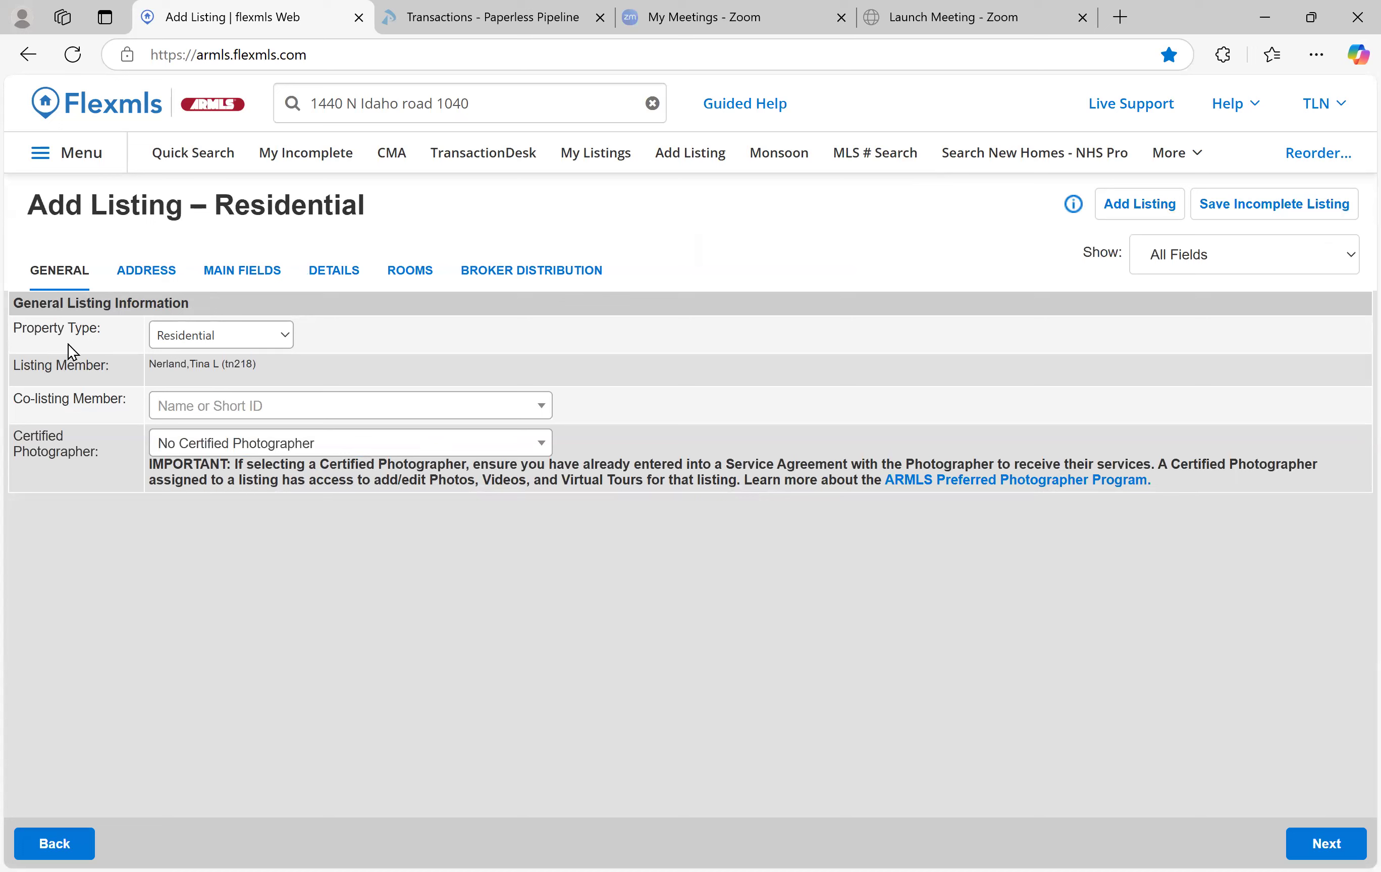
left_click(287, 332)
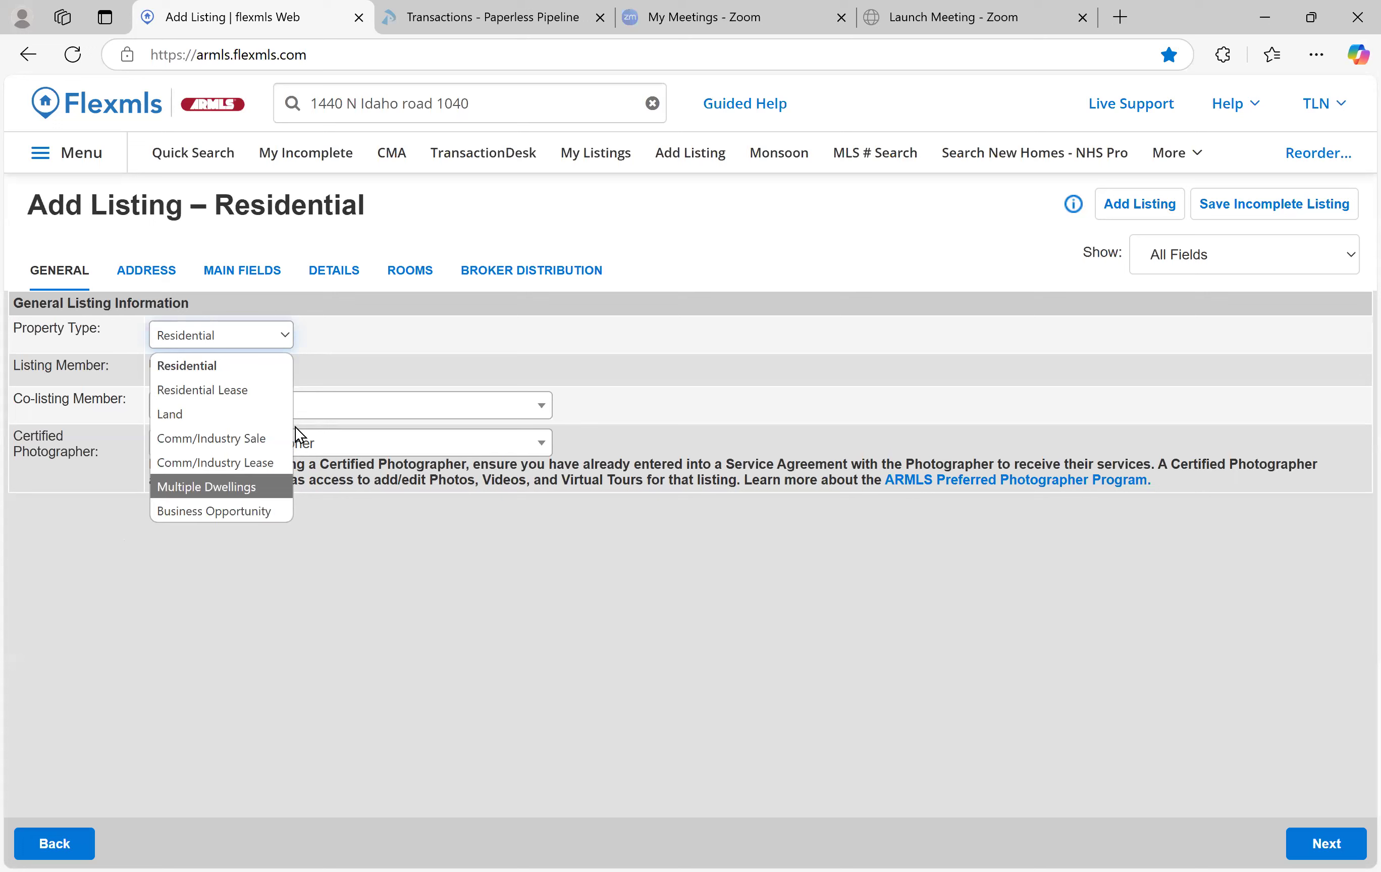
left_click(251, 366)
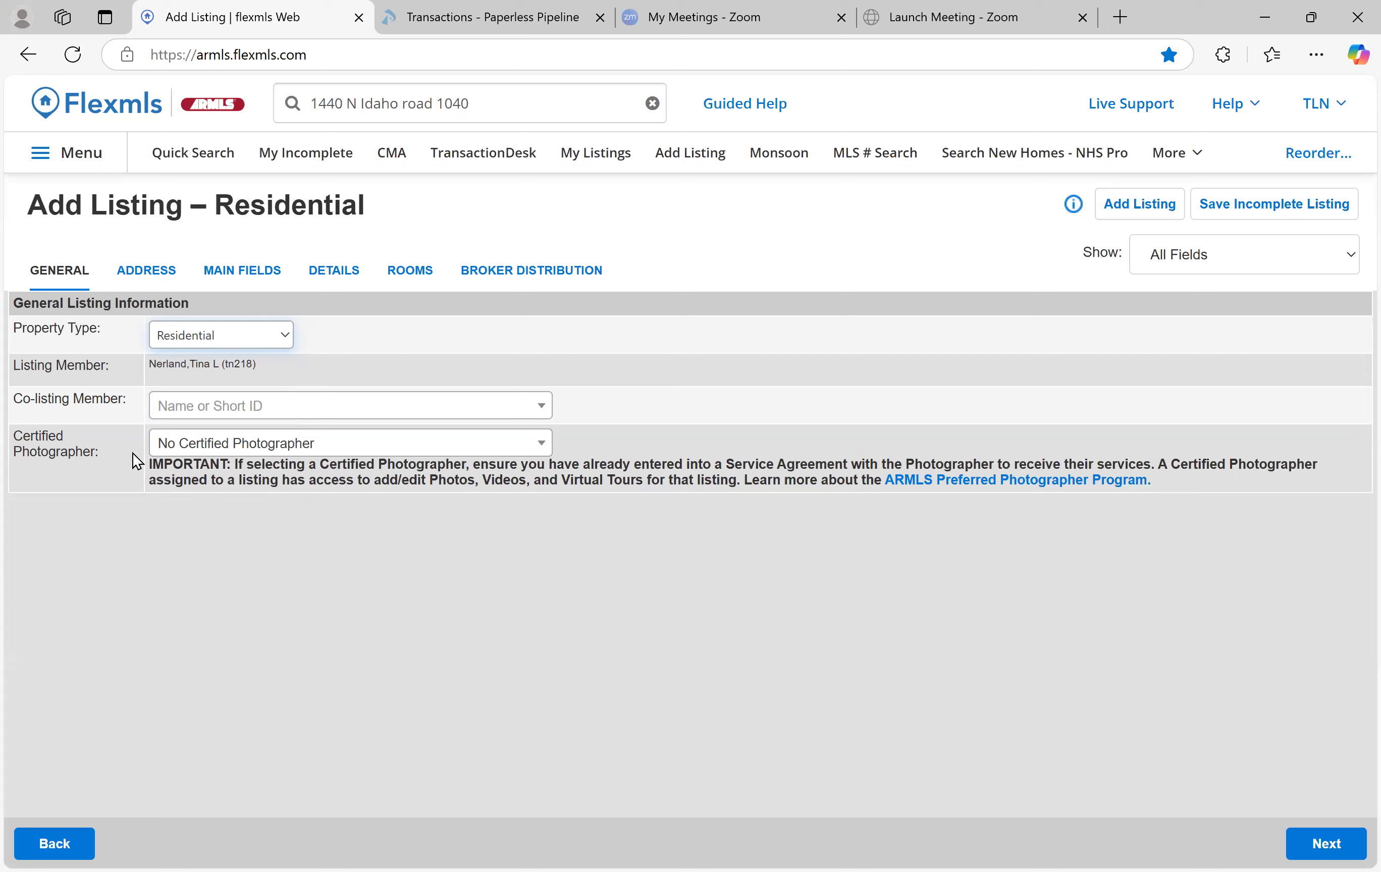
left_click(296, 444)
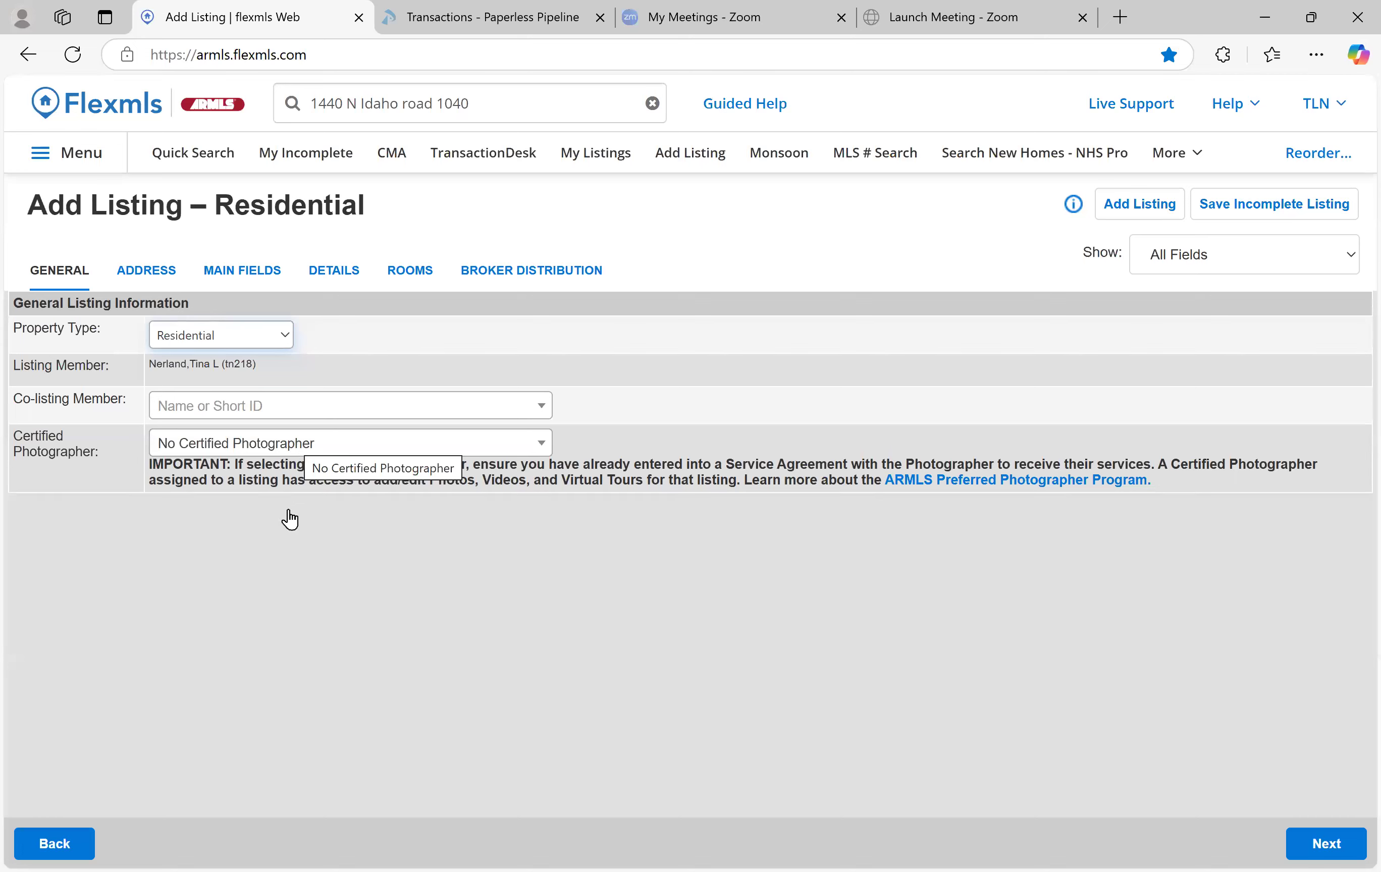
scroll(370, 554, "down", 4)
scroll(369, 542, "down", 8)
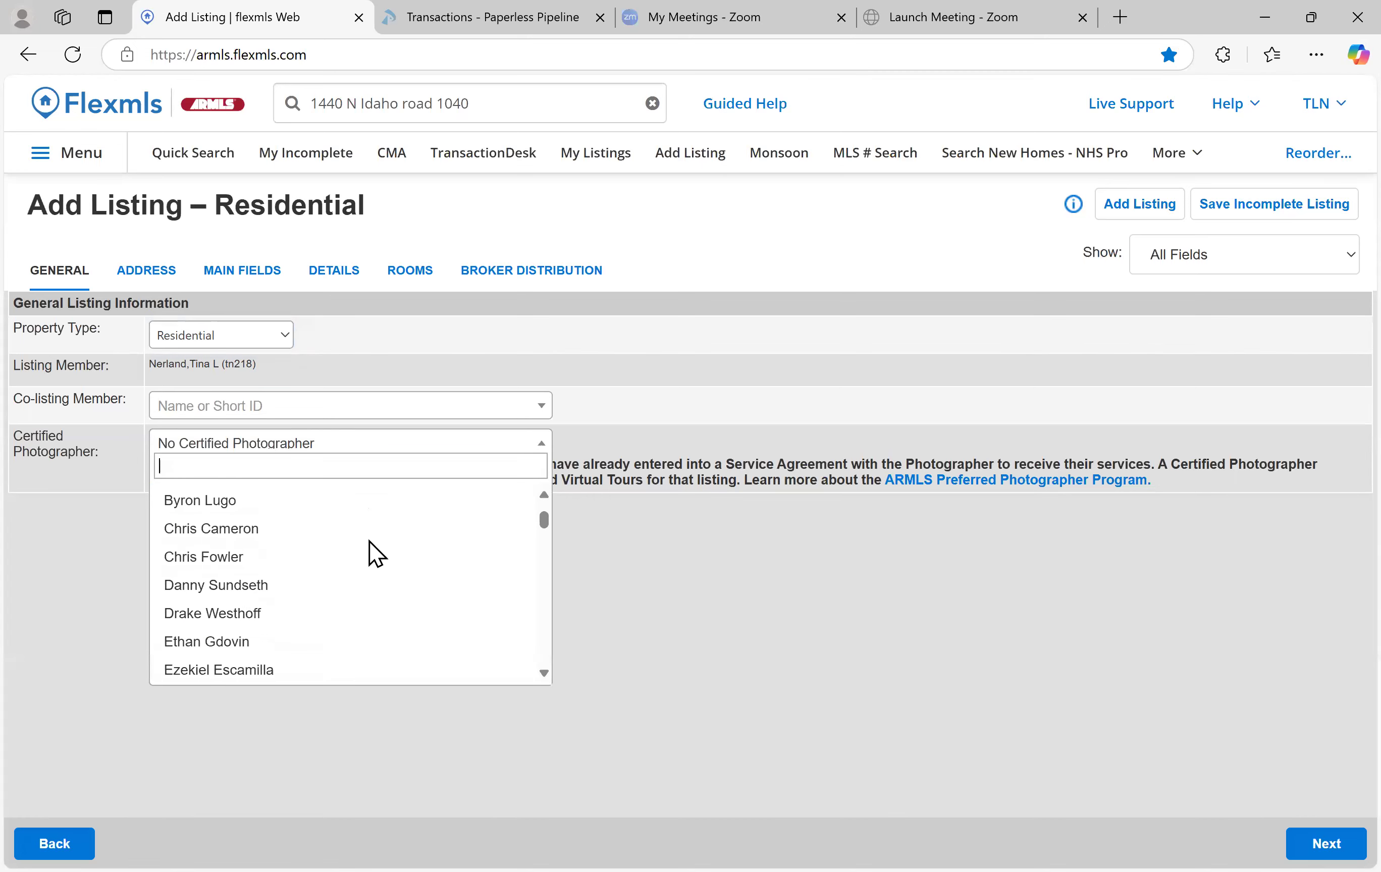
scroll(370, 550, "down", 10)
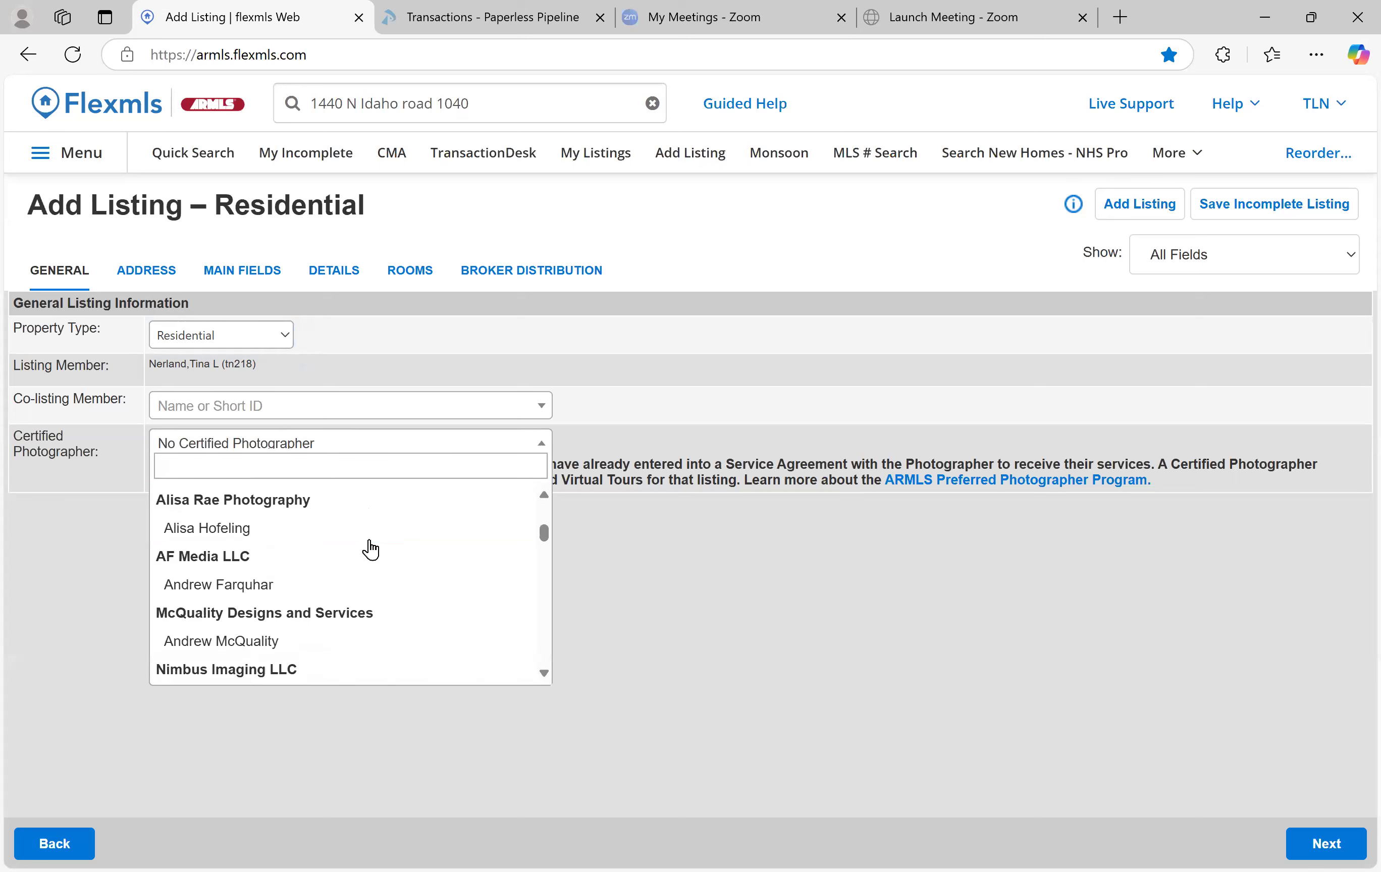
scroll(370, 542, "down", 3)
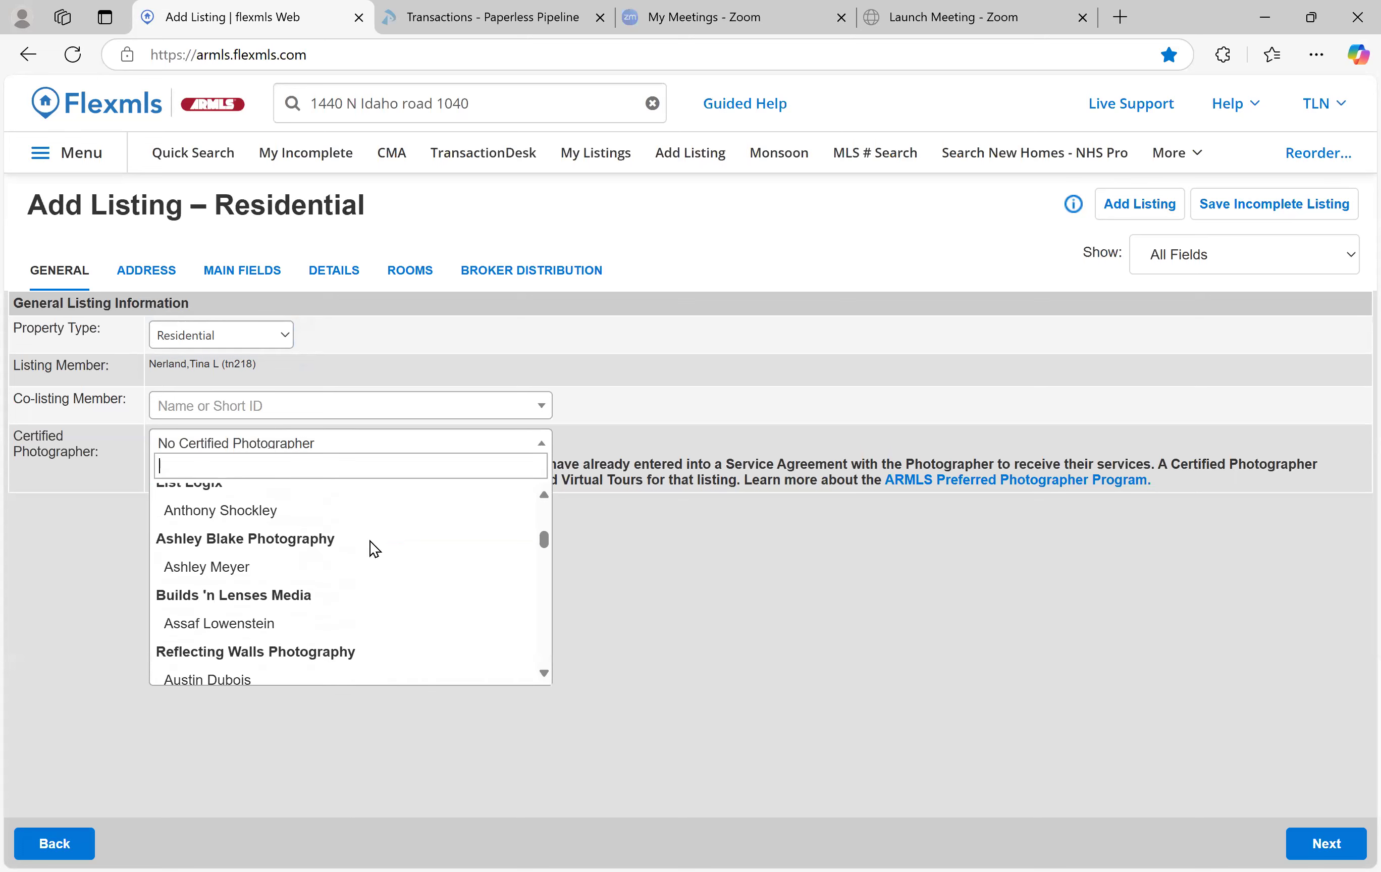
scroll(371, 542, "down", 3)
scroll(371, 542, "up", 12)
scroll(371, 541, "up", 6)
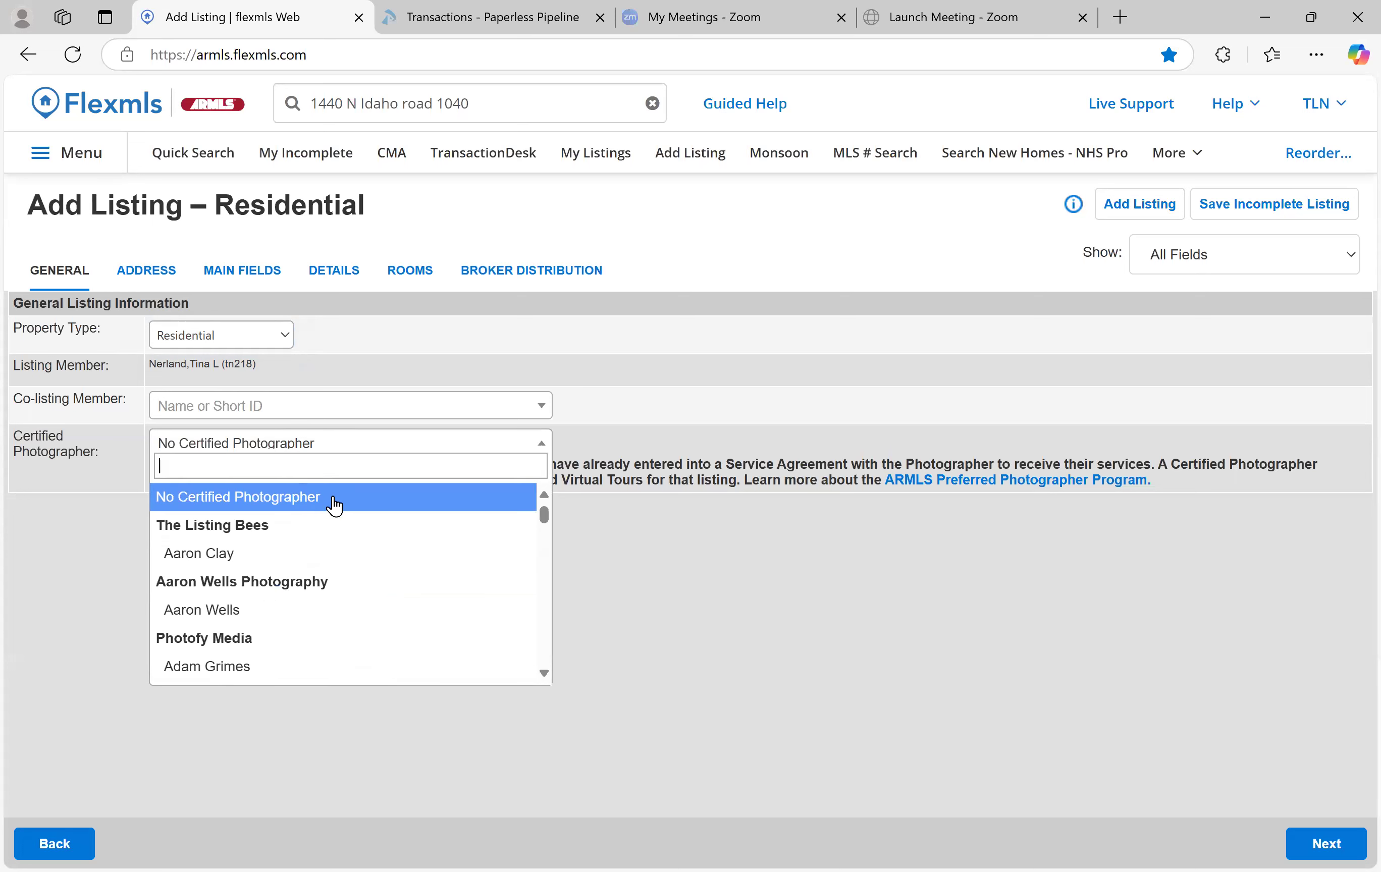
left_click(327, 501)
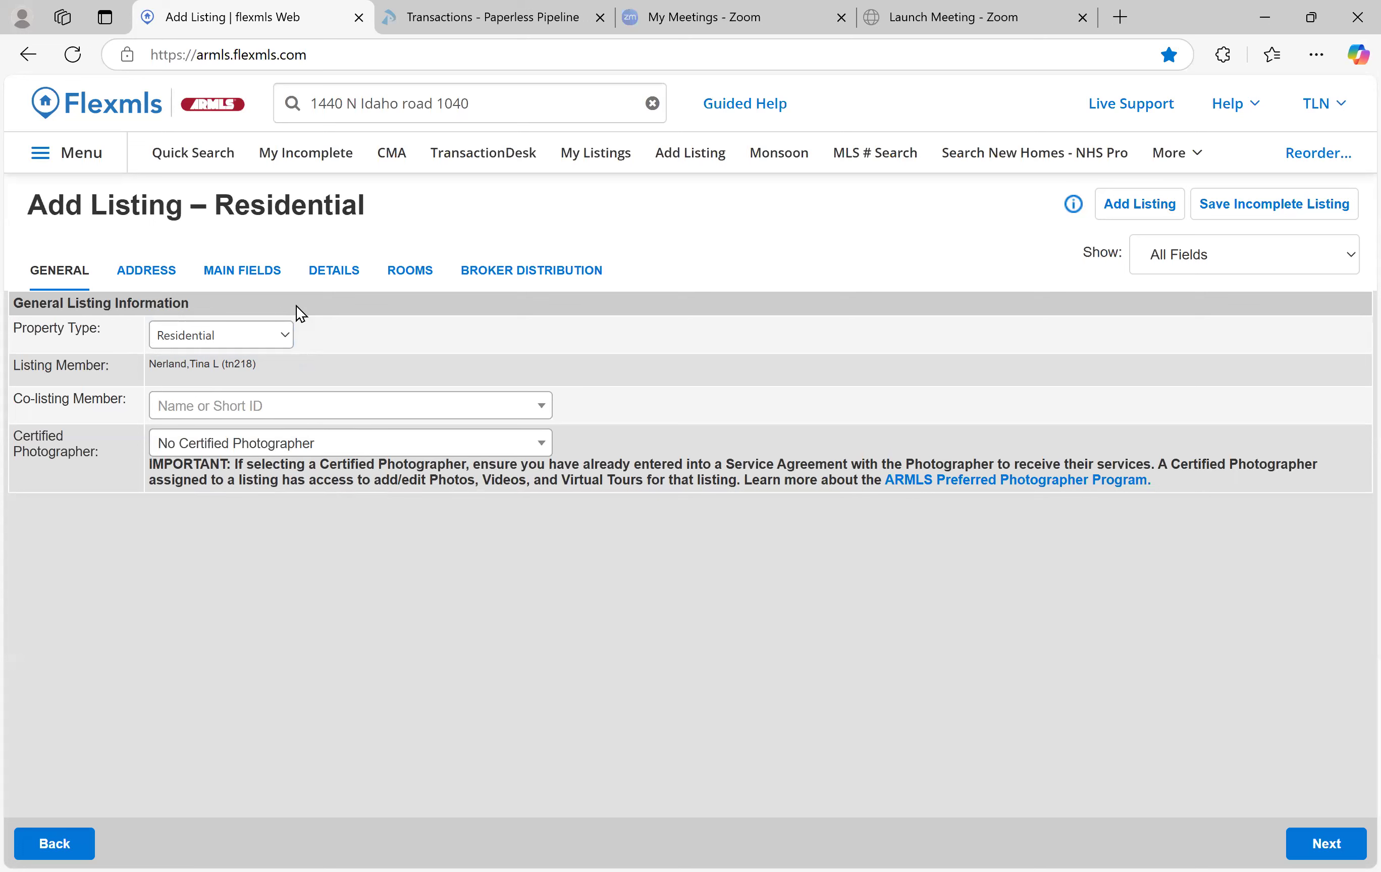
On the Address tab, enter house number 1234 with compass direction N
left_click(1333, 839)
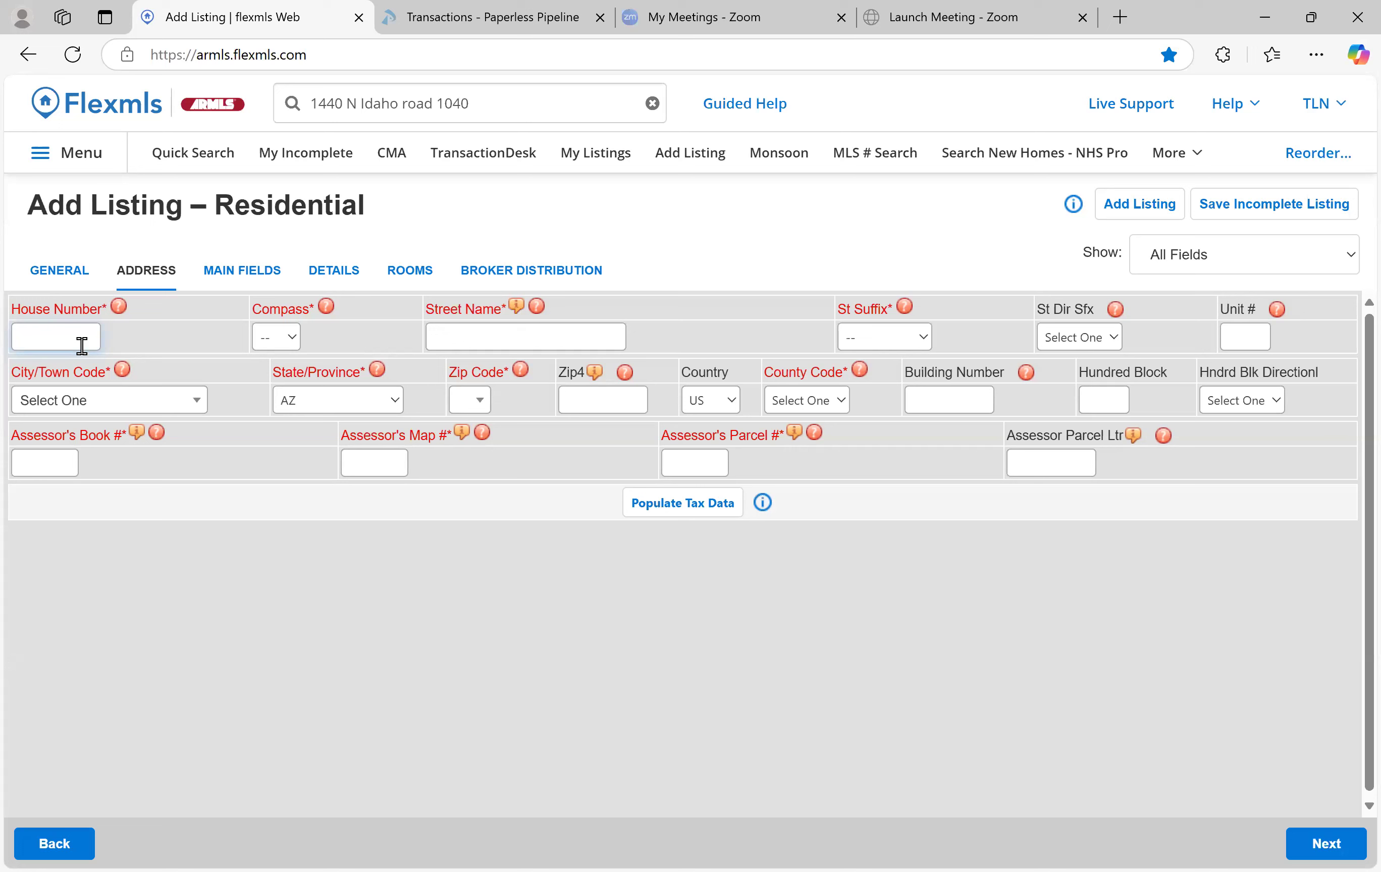
type("3558")
key("Tab")
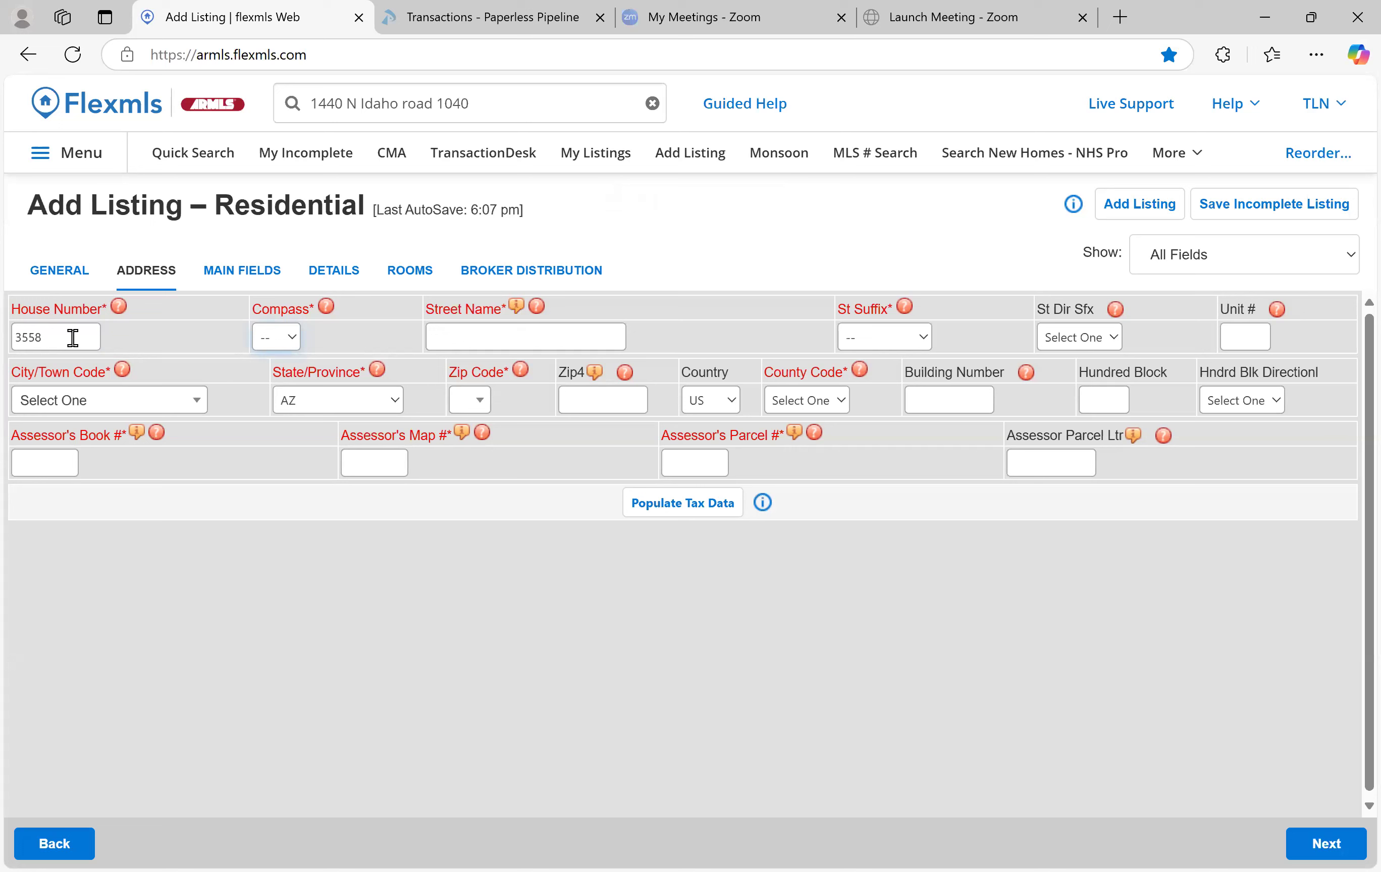
left_click(72, 337)
key("BackSpace")
key("BackSpace")
key("BackSpace")
key("BackSpace")
type("1234")
key("Tab")
scroll(262, 303, "down", 1)
left_click(272, 338)
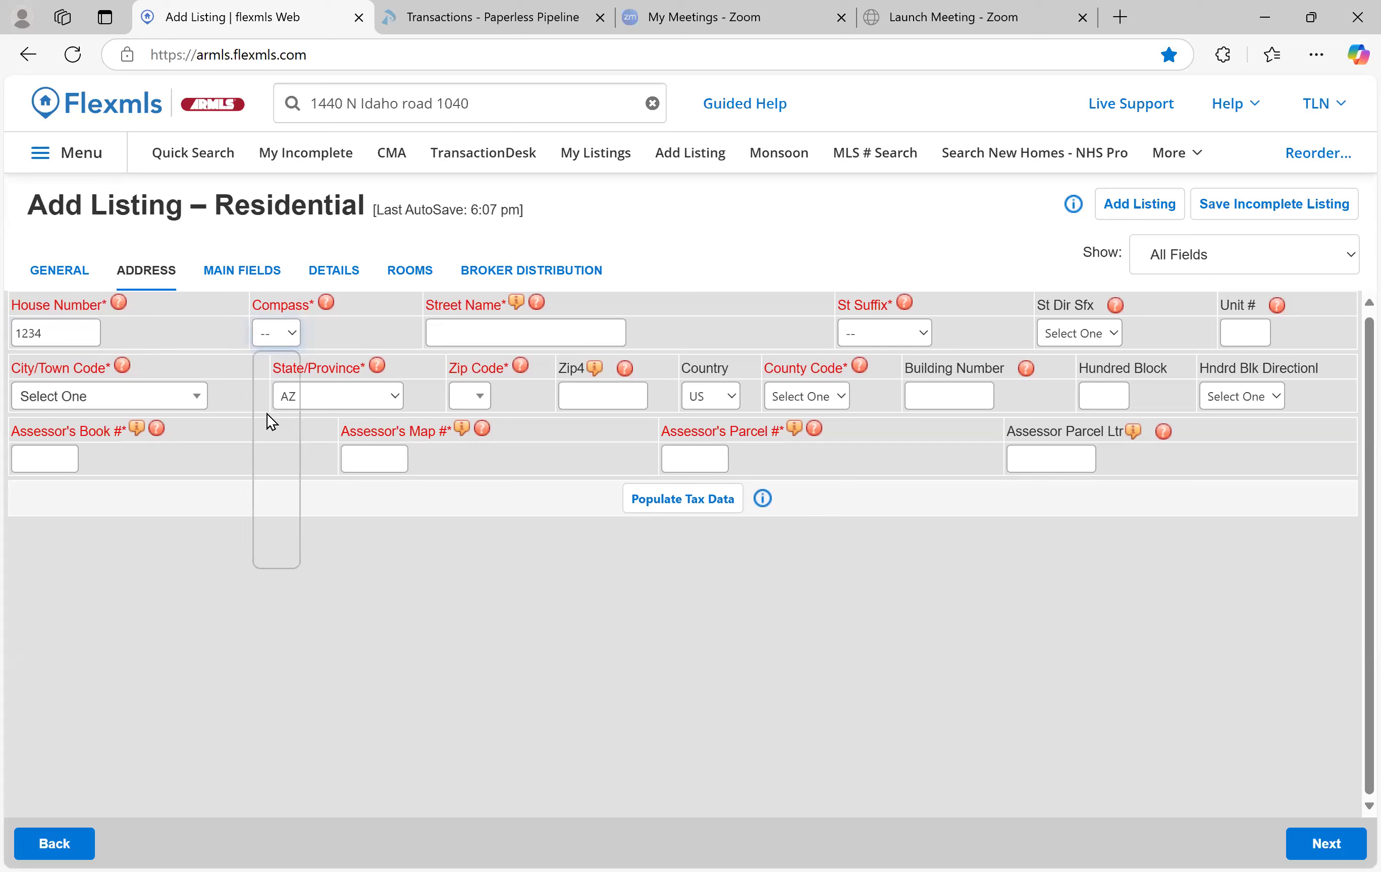
left_click(267, 412)
Enter street name Highway and set the street suffix to Road
left_click(518, 330)
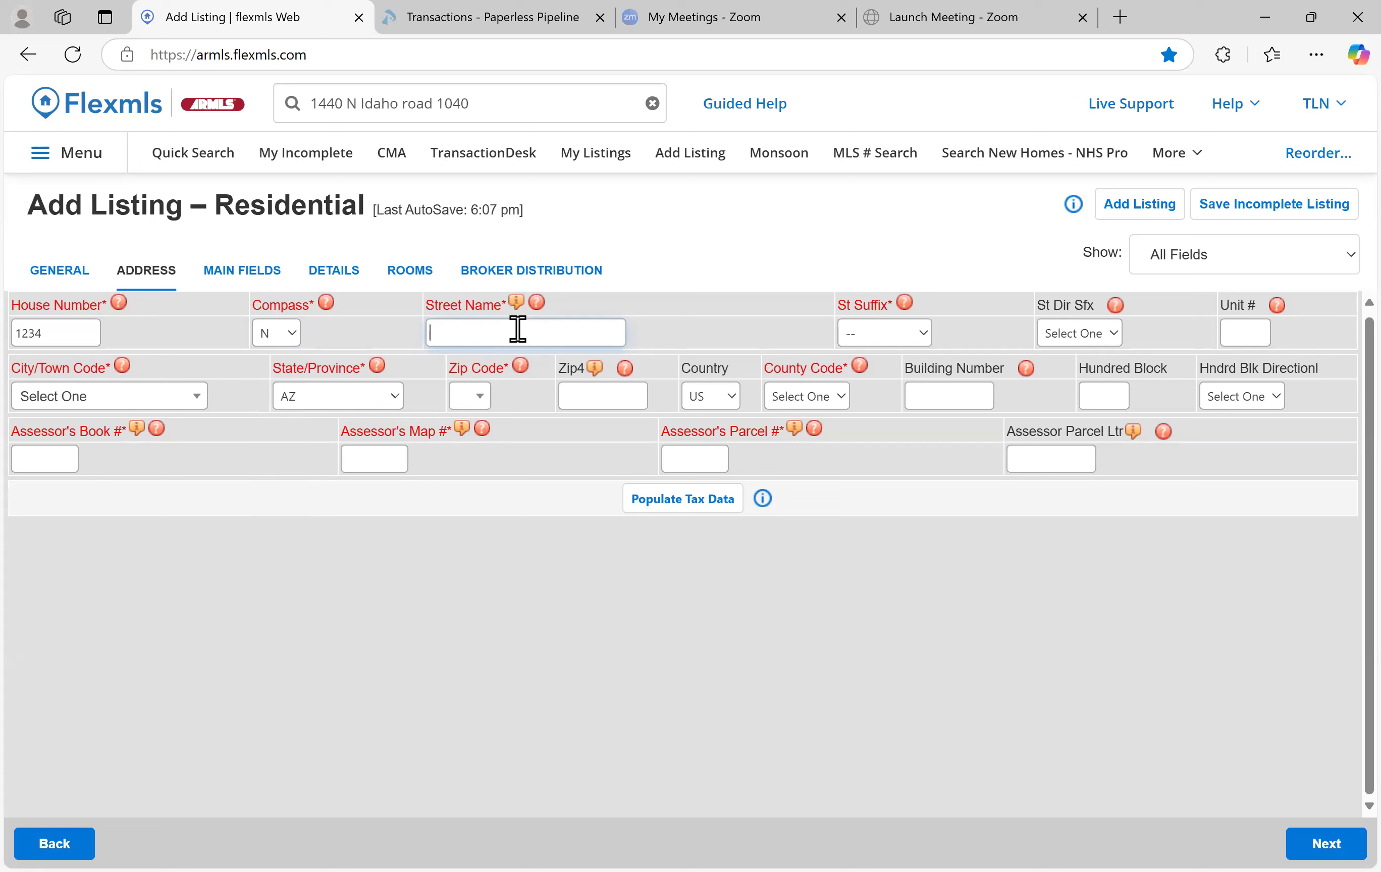
type("Highway")
key("Tab")
key("r")
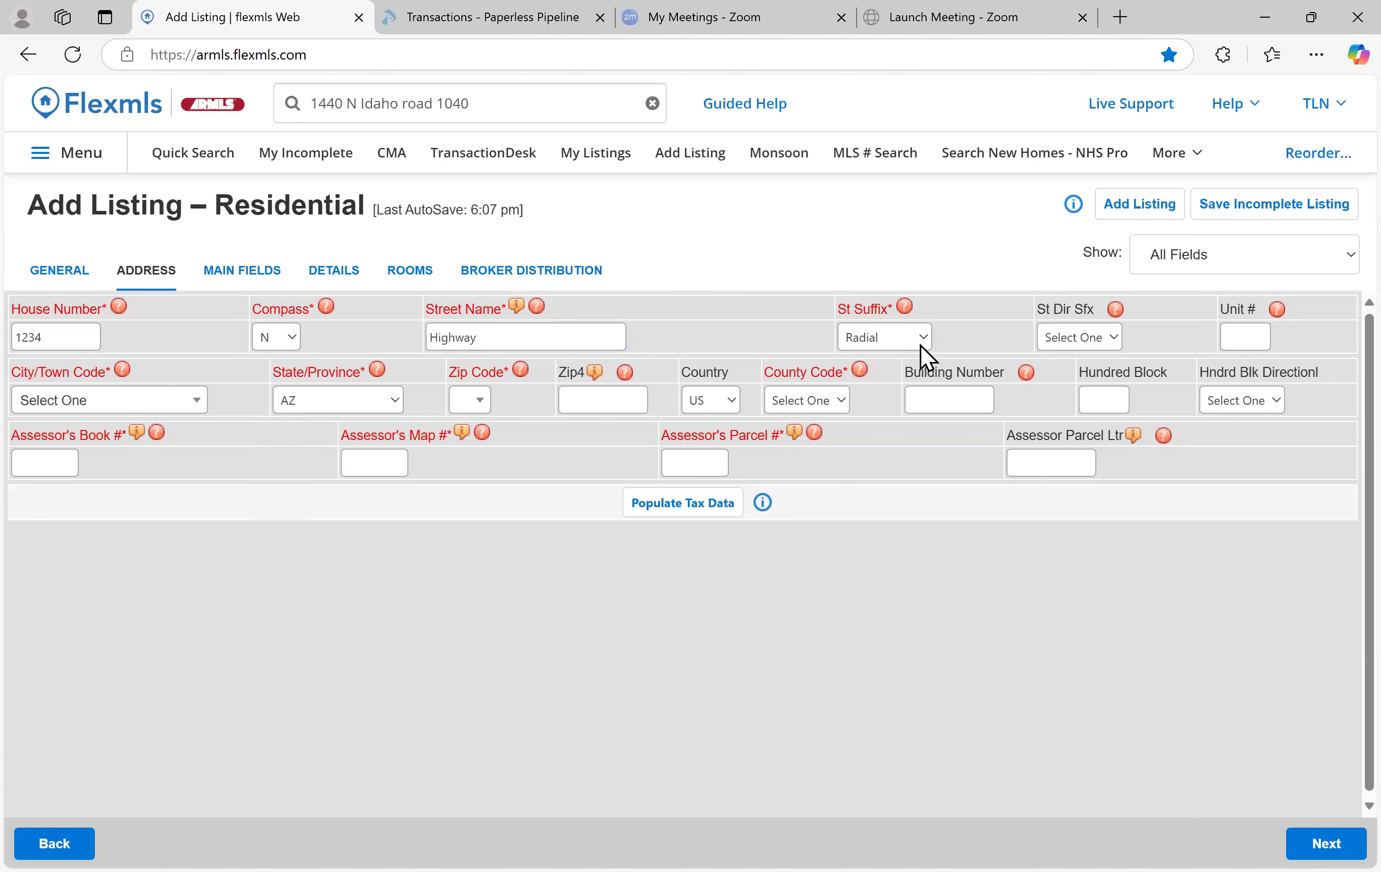
left_click(899, 342)
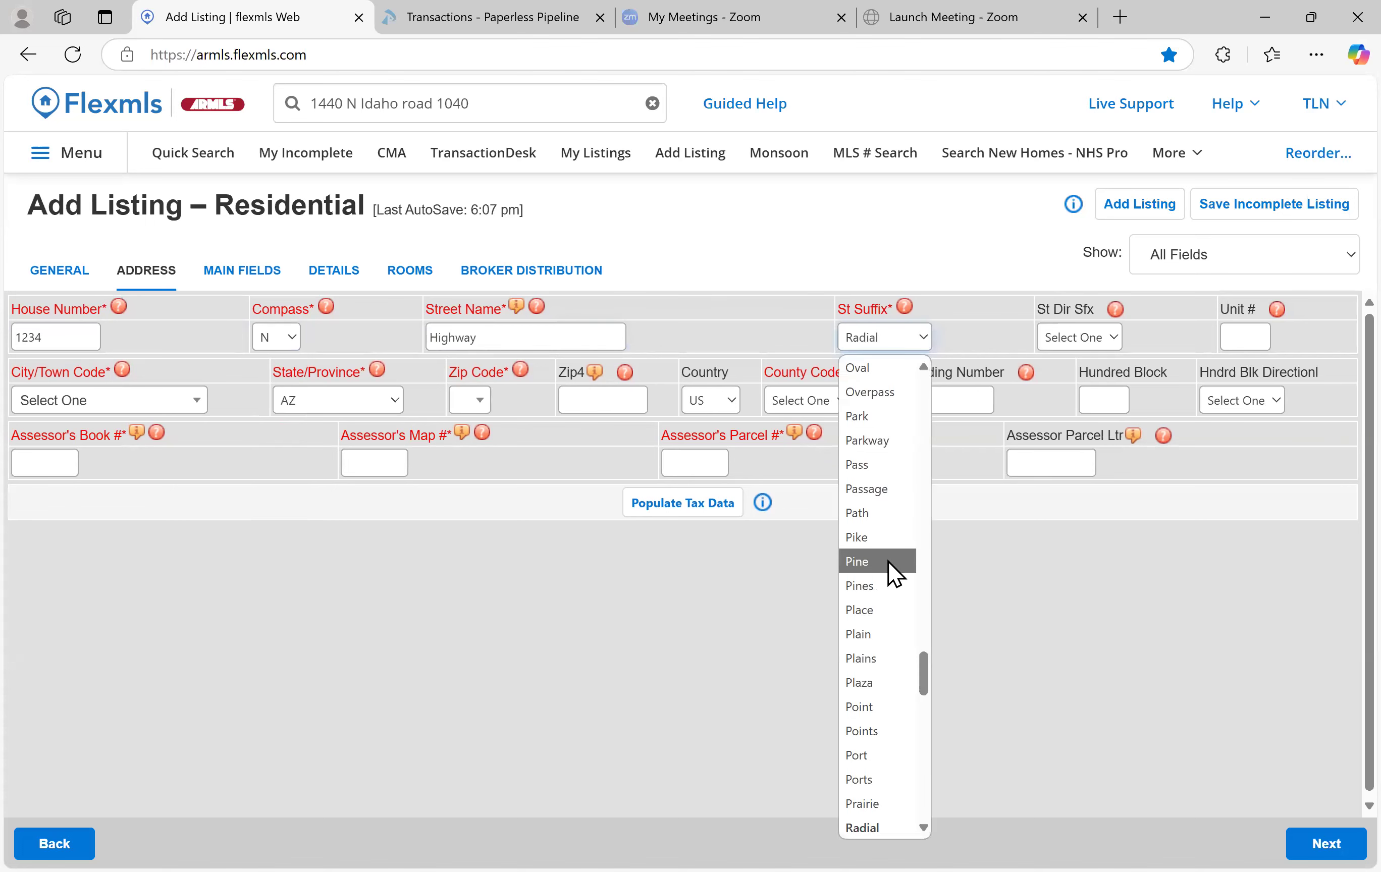
key("r")
scroll(893, 571, "down", 4)
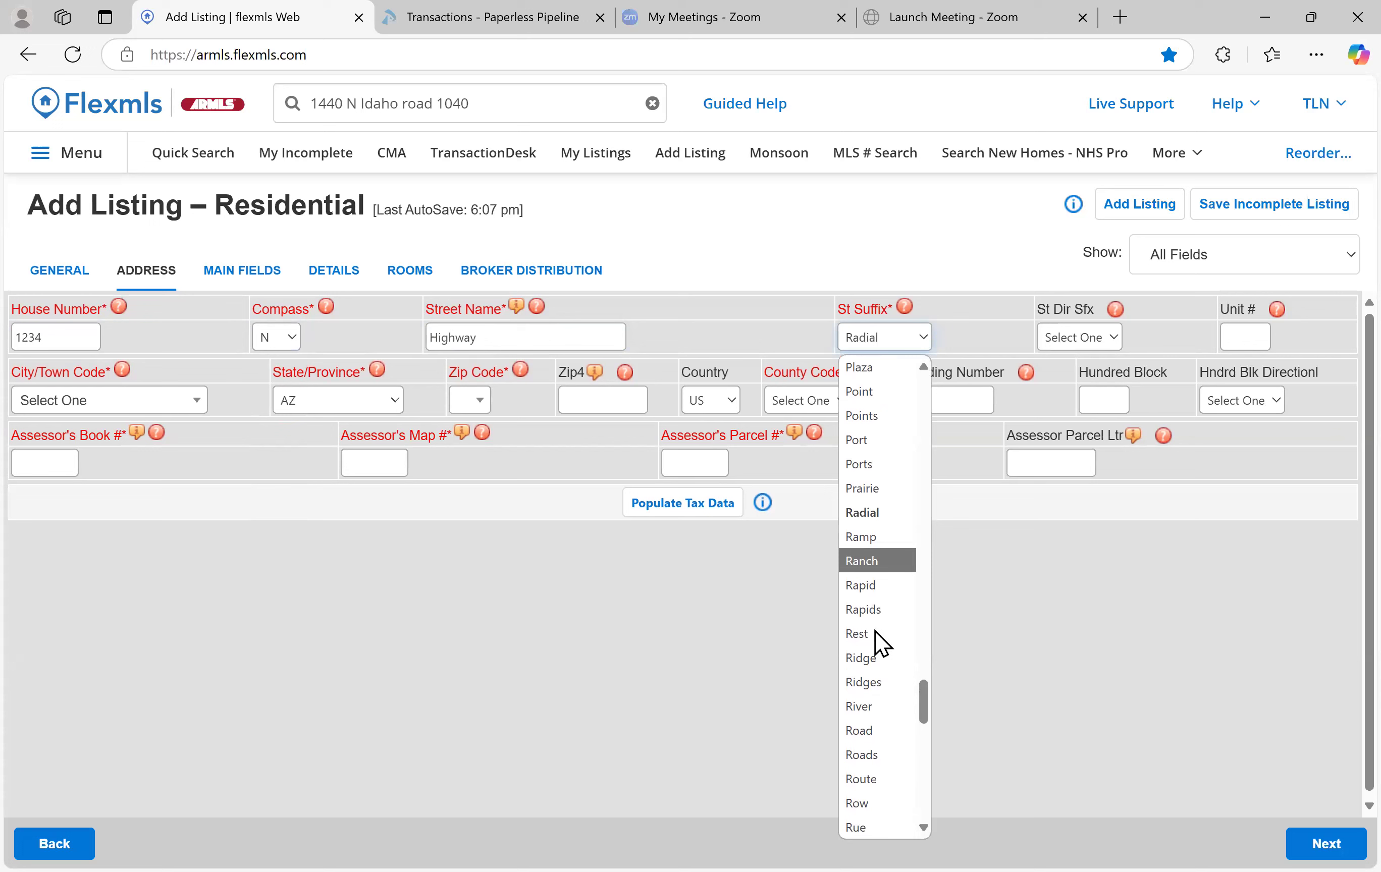
left_click(875, 736)
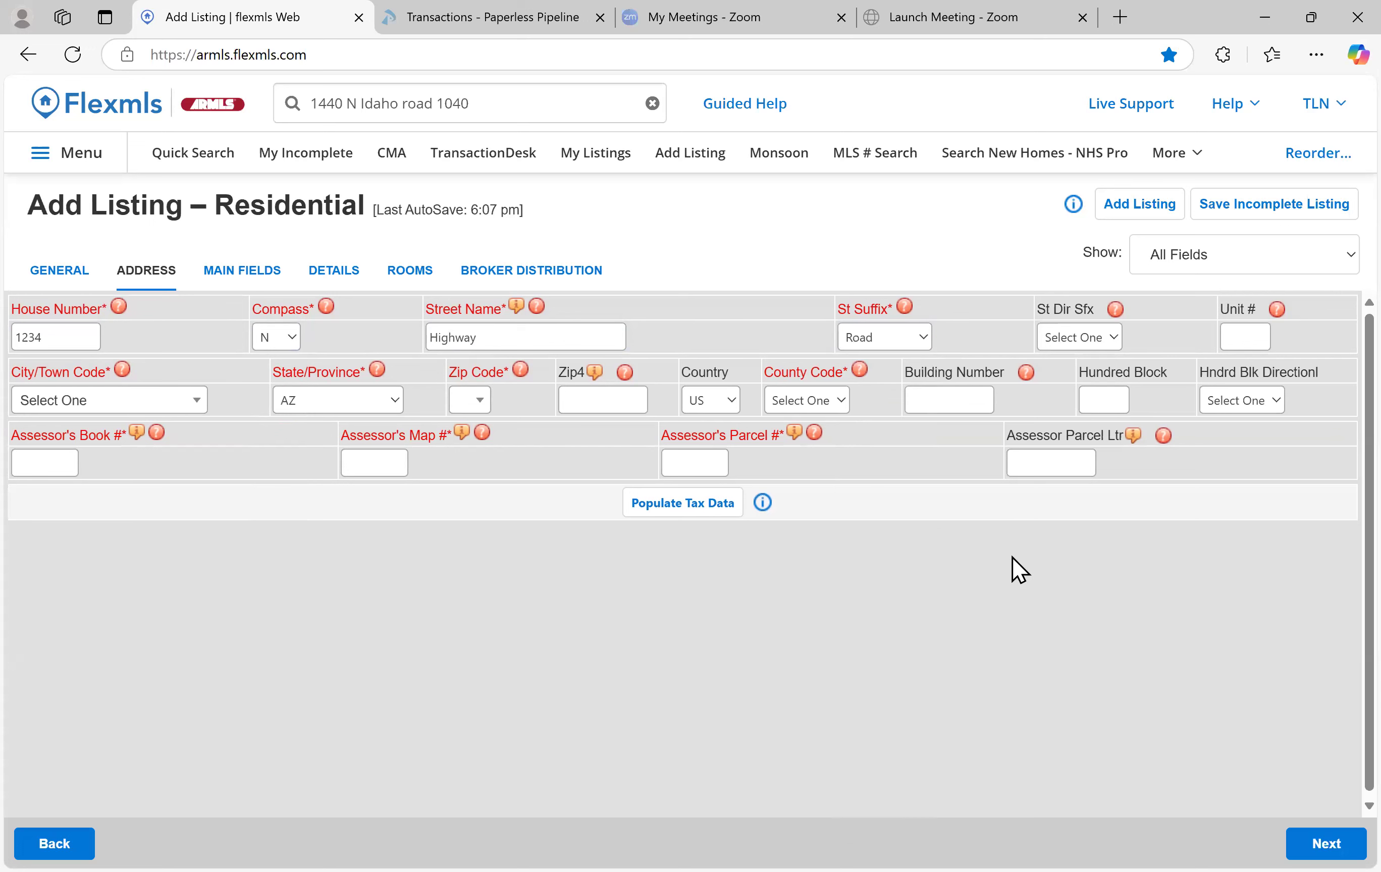
Set city Gilbert, zip code 85297 and county Maricopa, then continue
left_click(133, 409)
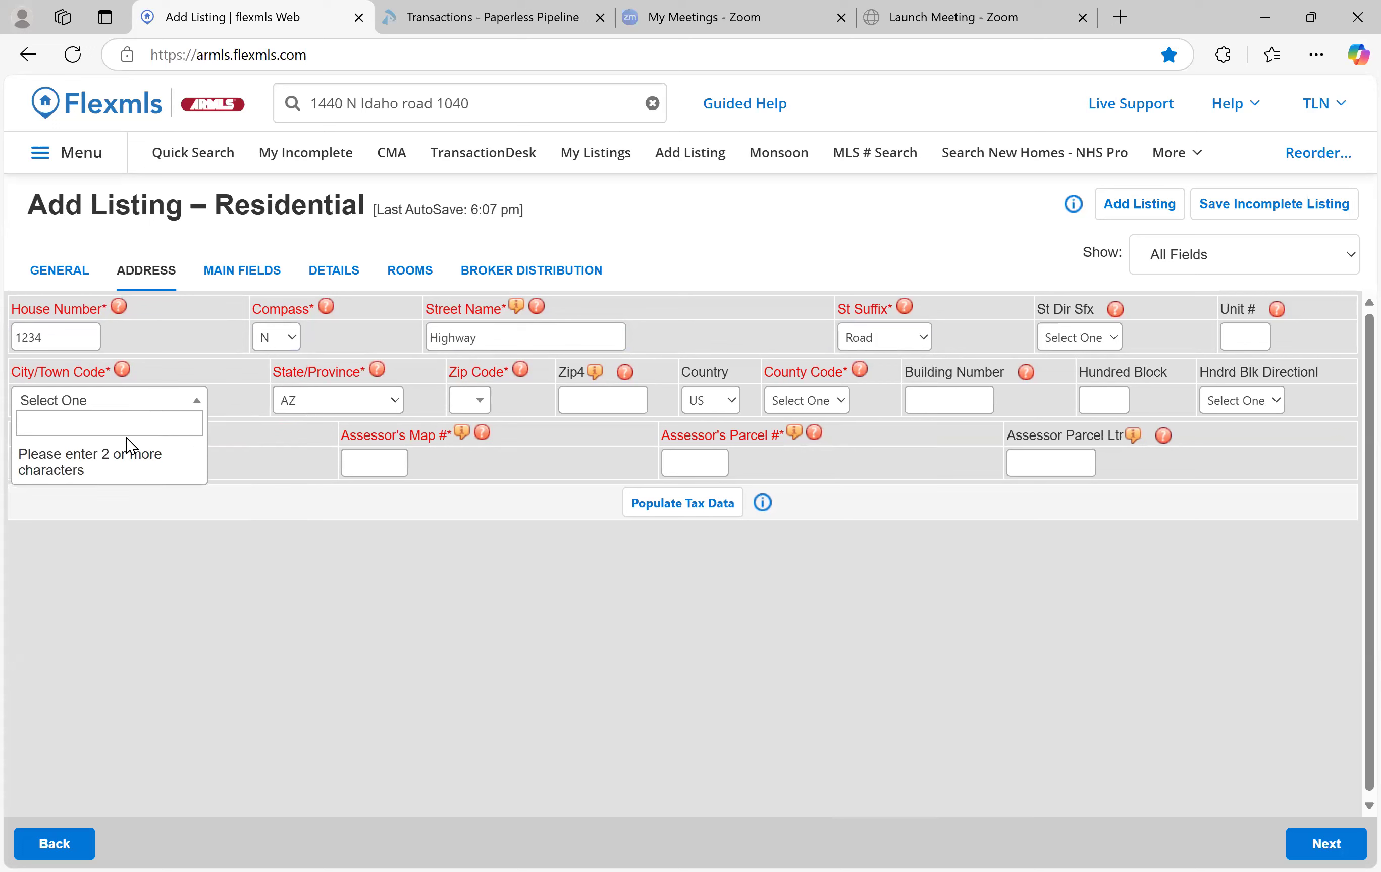
type("Gilber")
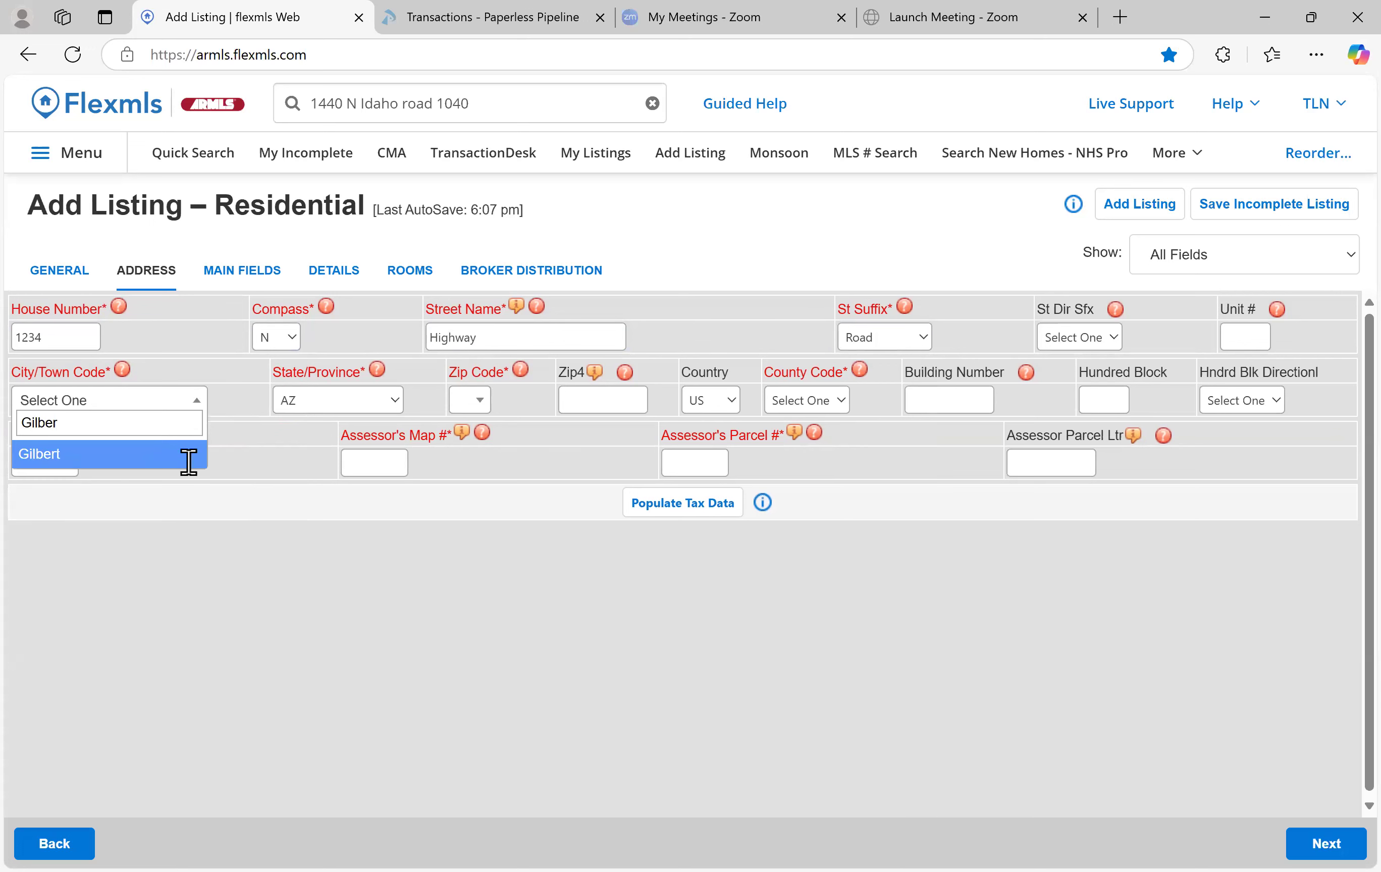
left_click(187, 454)
left_click(488, 403)
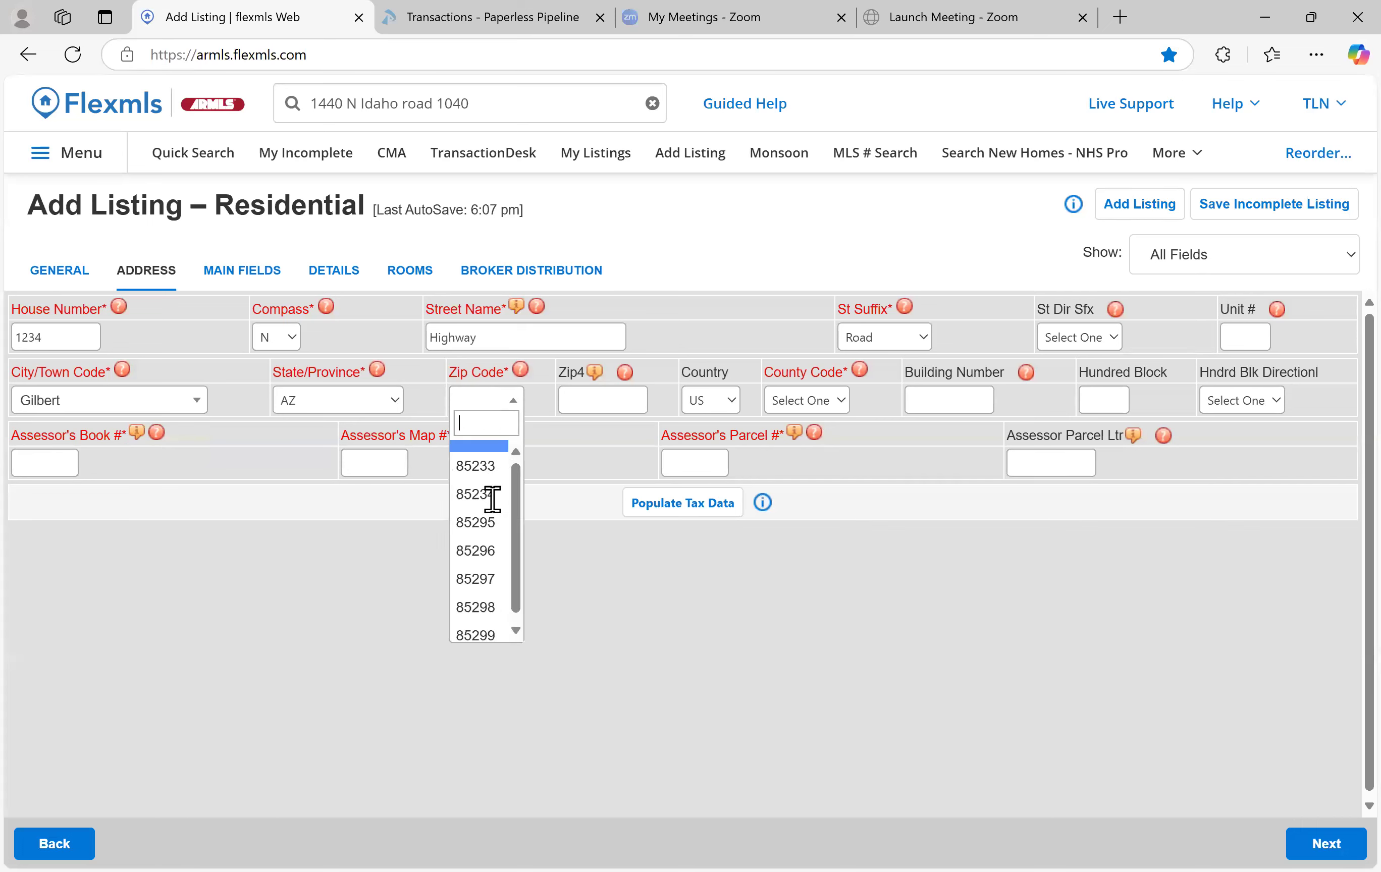
left_click(481, 582)
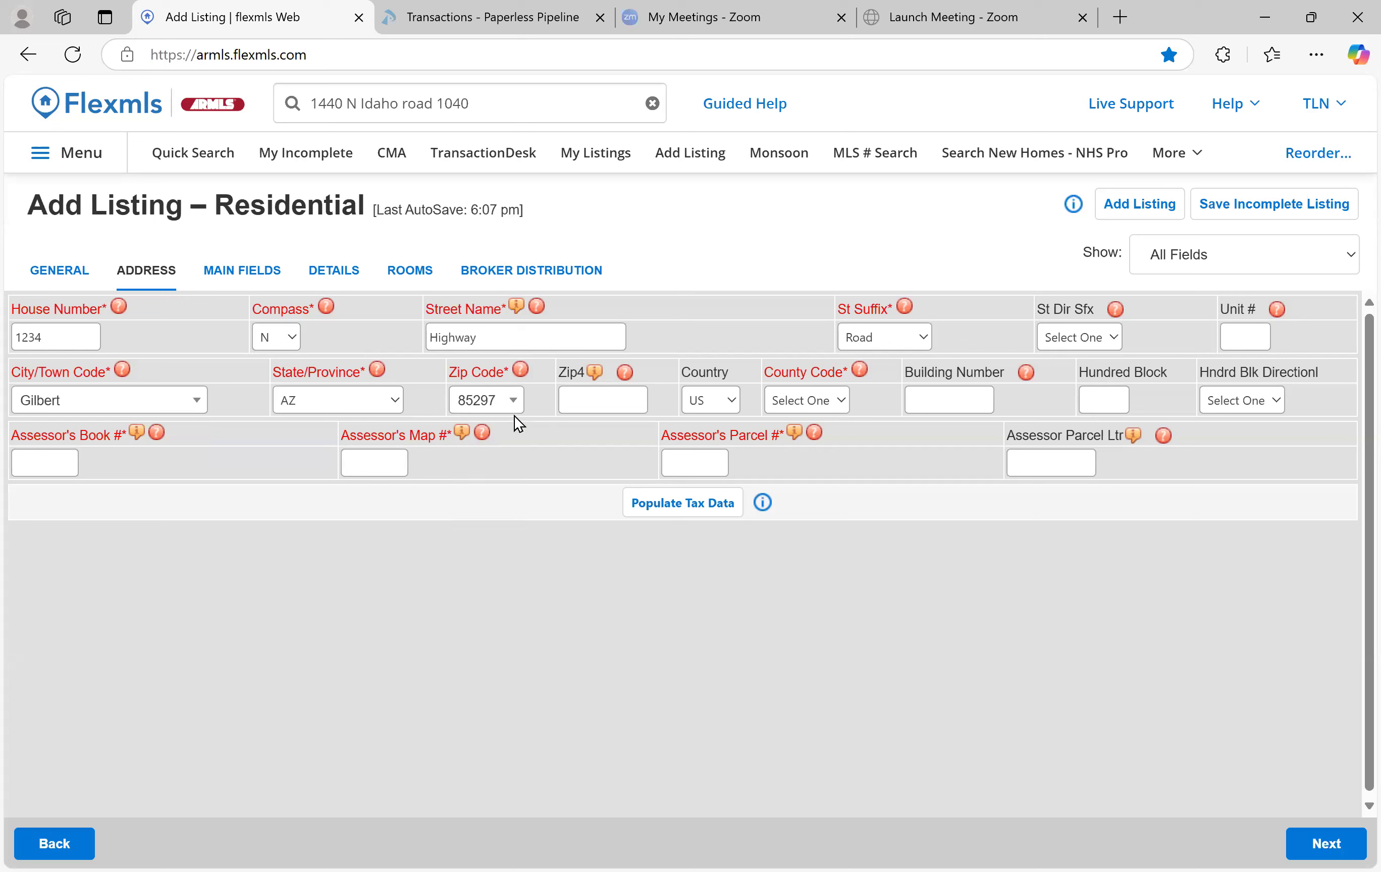
left_click(817, 400)
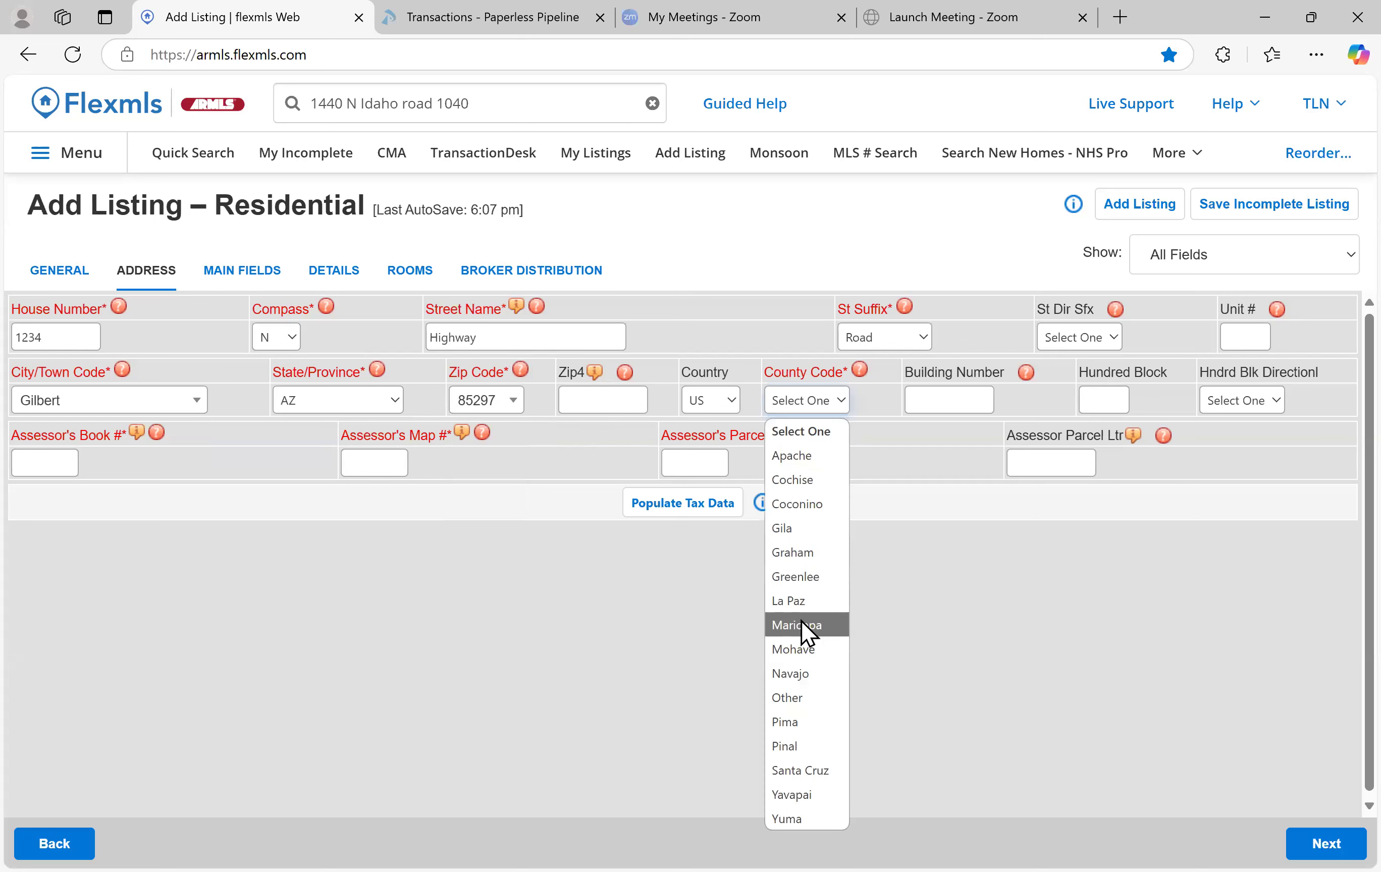
left_click(801, 622)
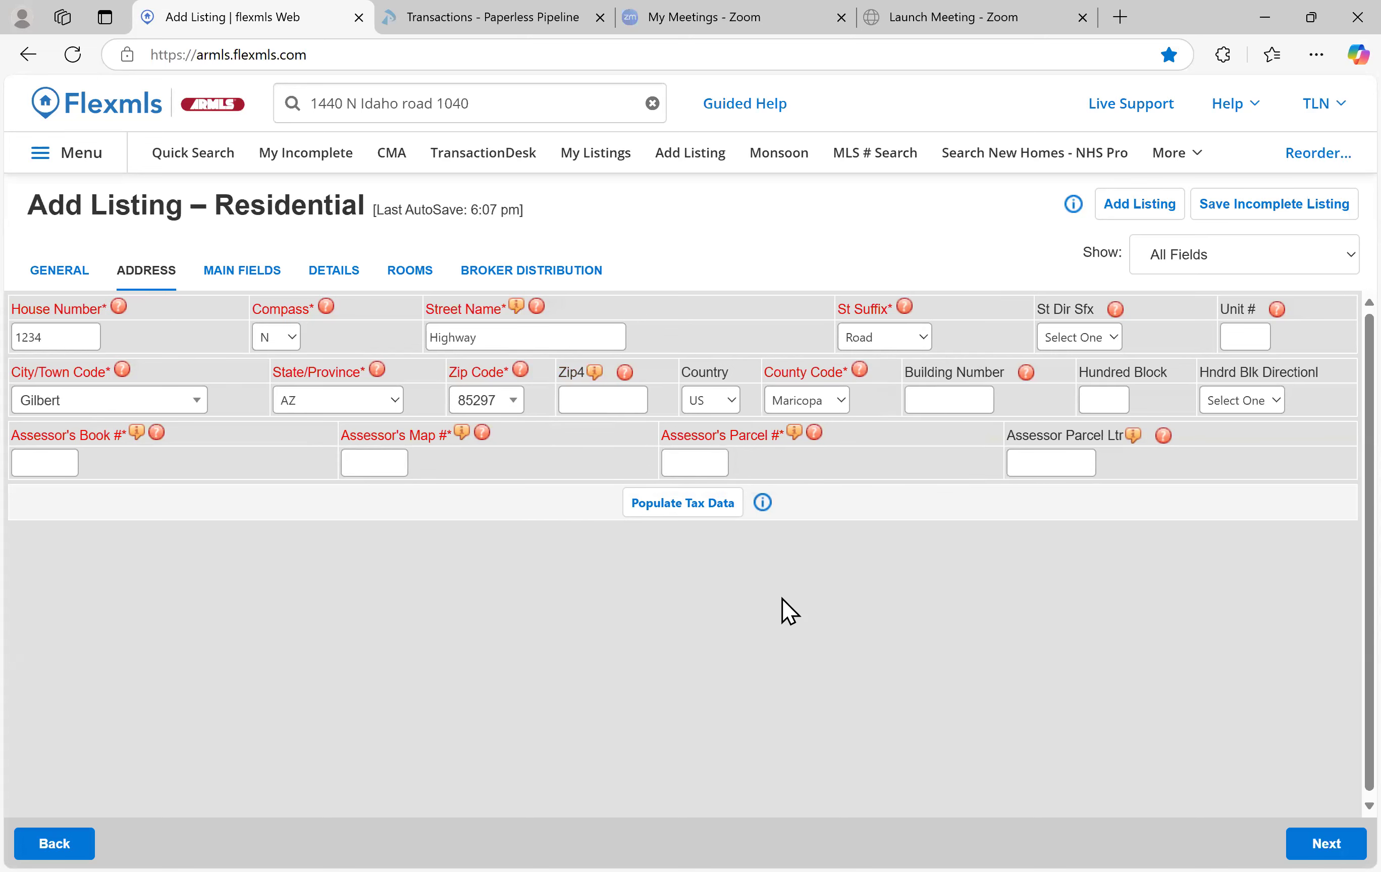
left_click(1313, 835)
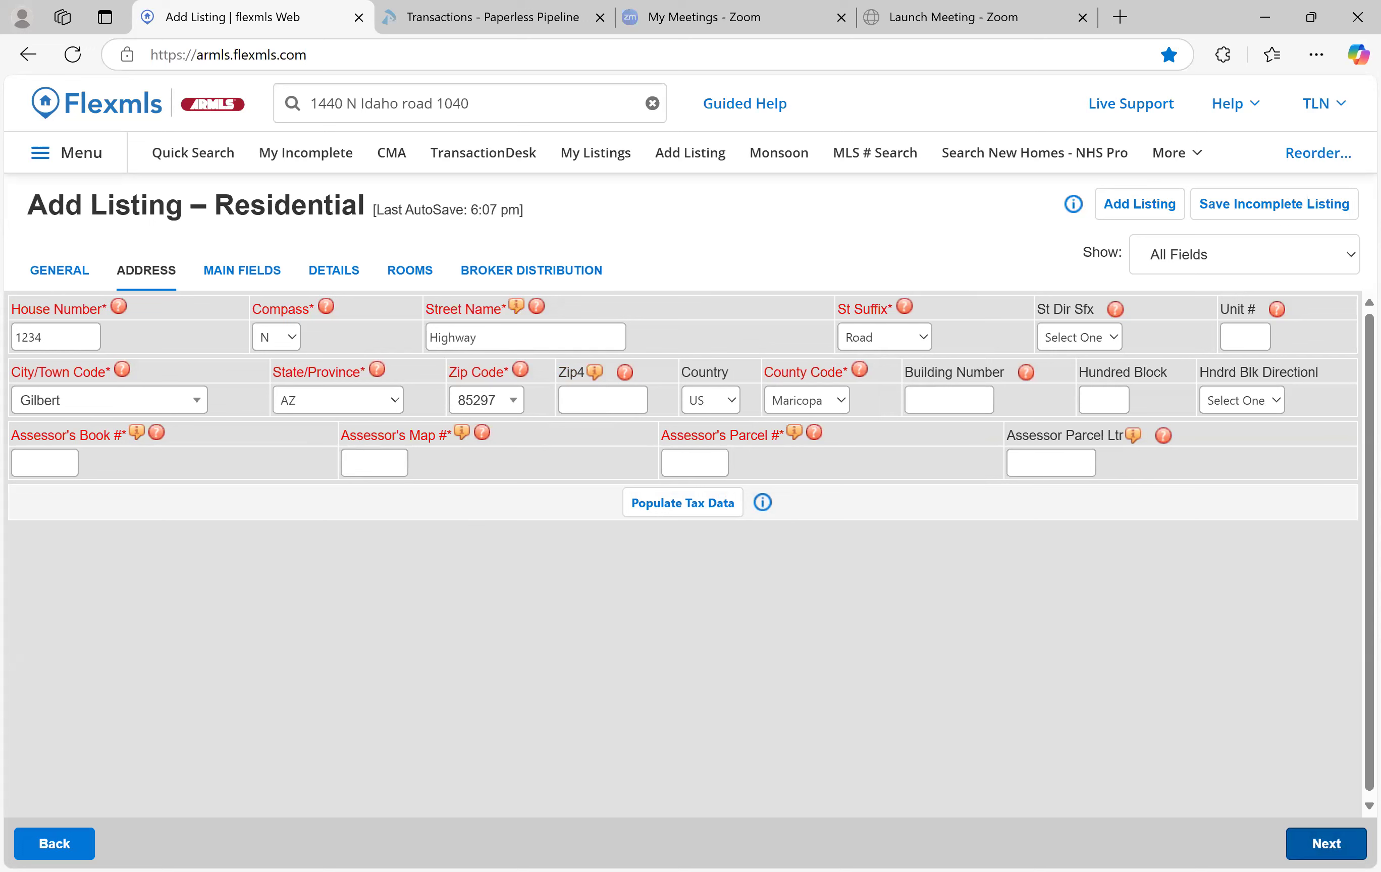
Continue, locate the property manually on the map, and use that pinned location
left_click(1320, 843)
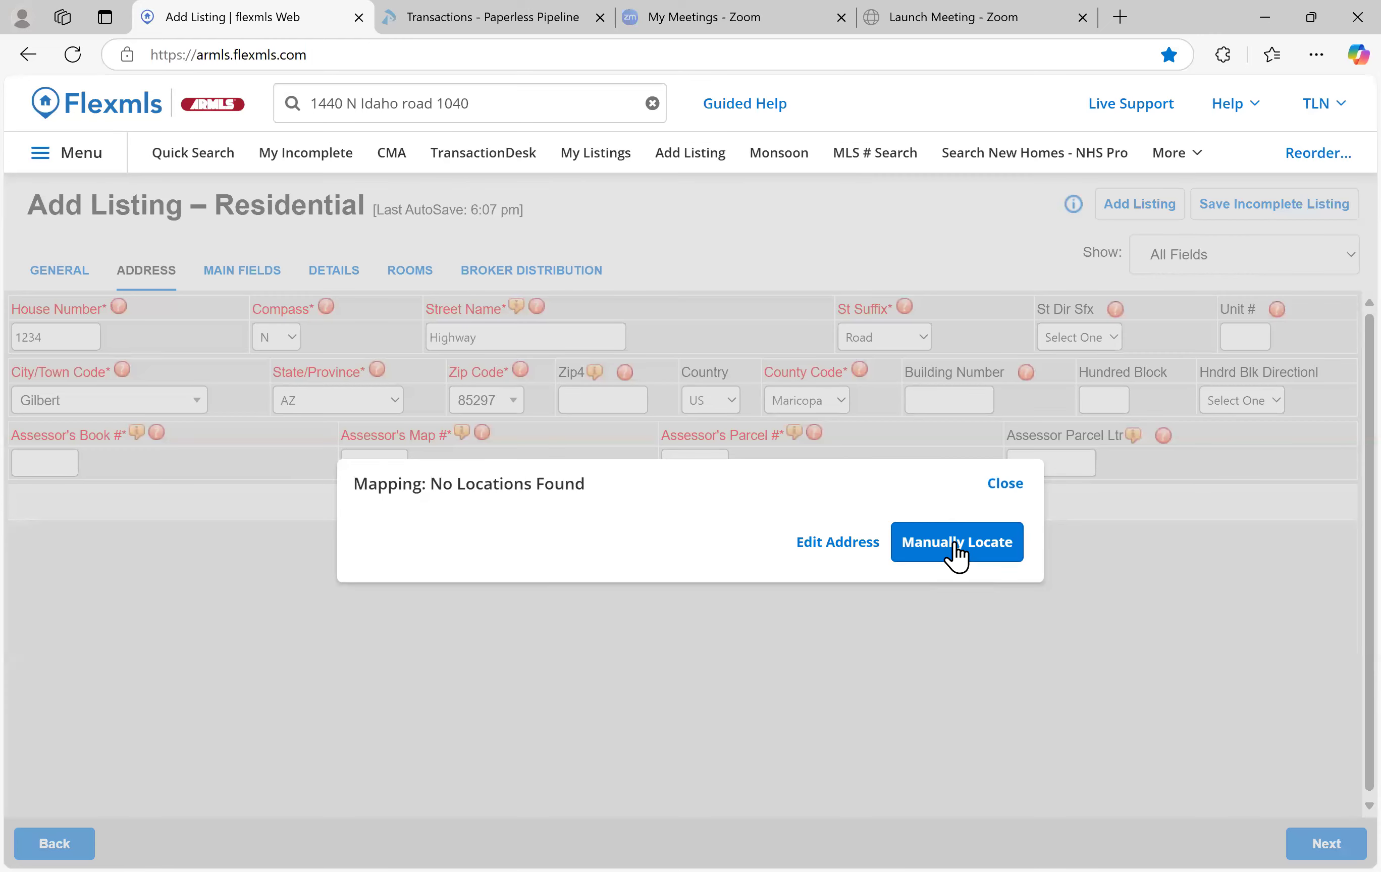
left_click(958, 548)
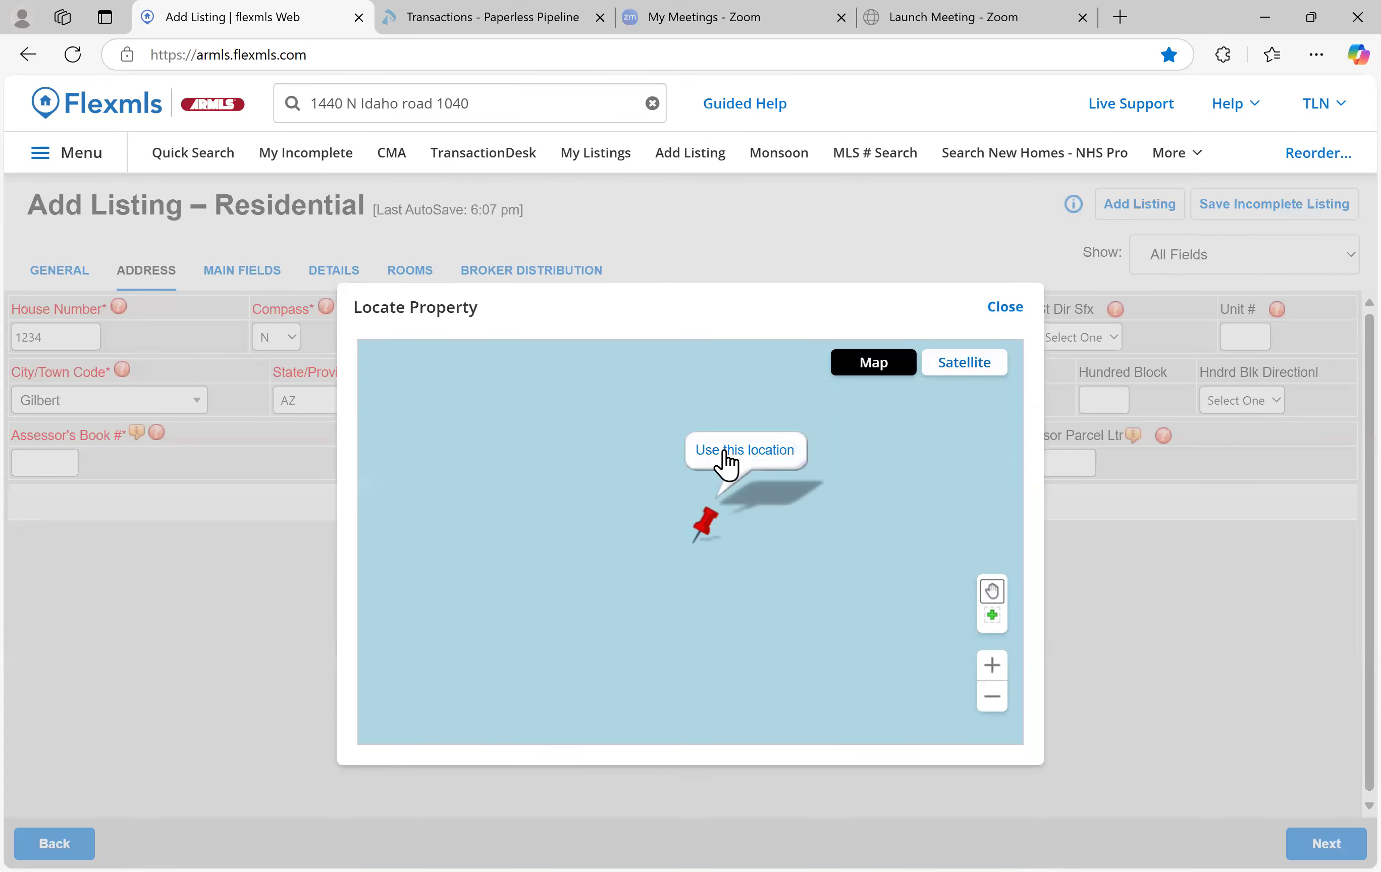
left_click(805, 469)
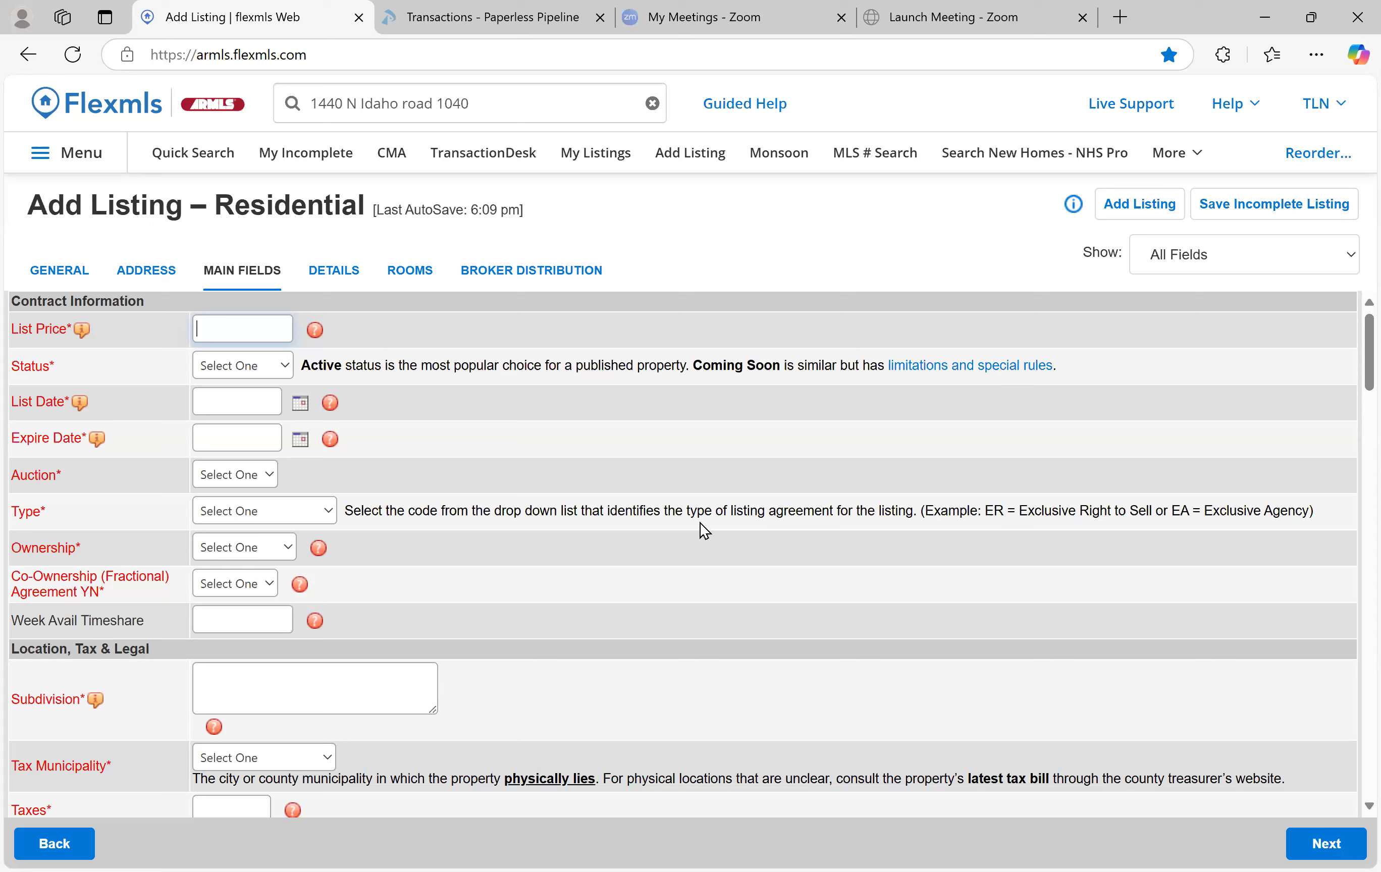
Enter list price 500000 and set the listing status to Coming Soon
type("500000")
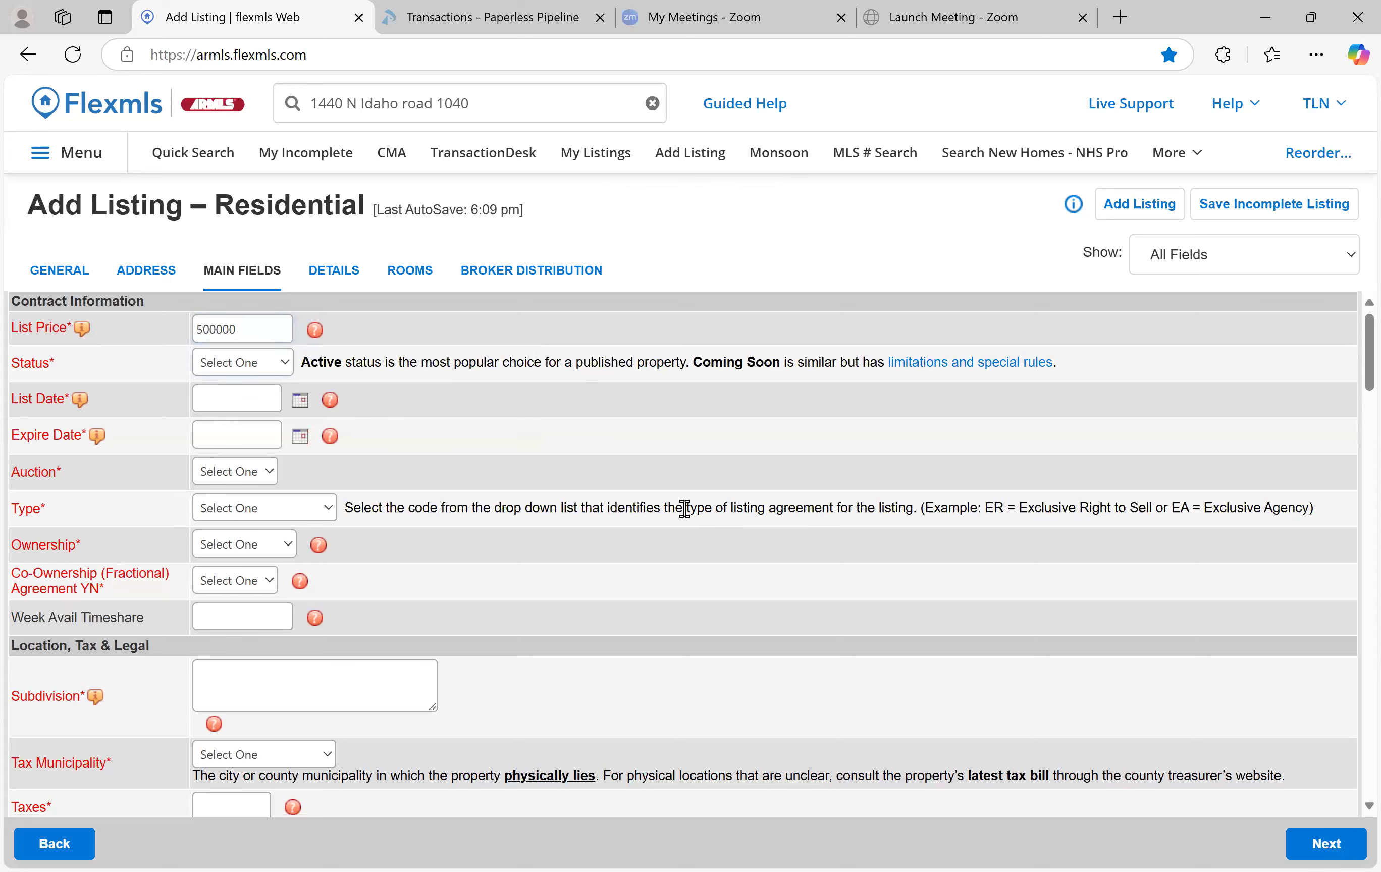
key("Tab")
left_click(263, 369)
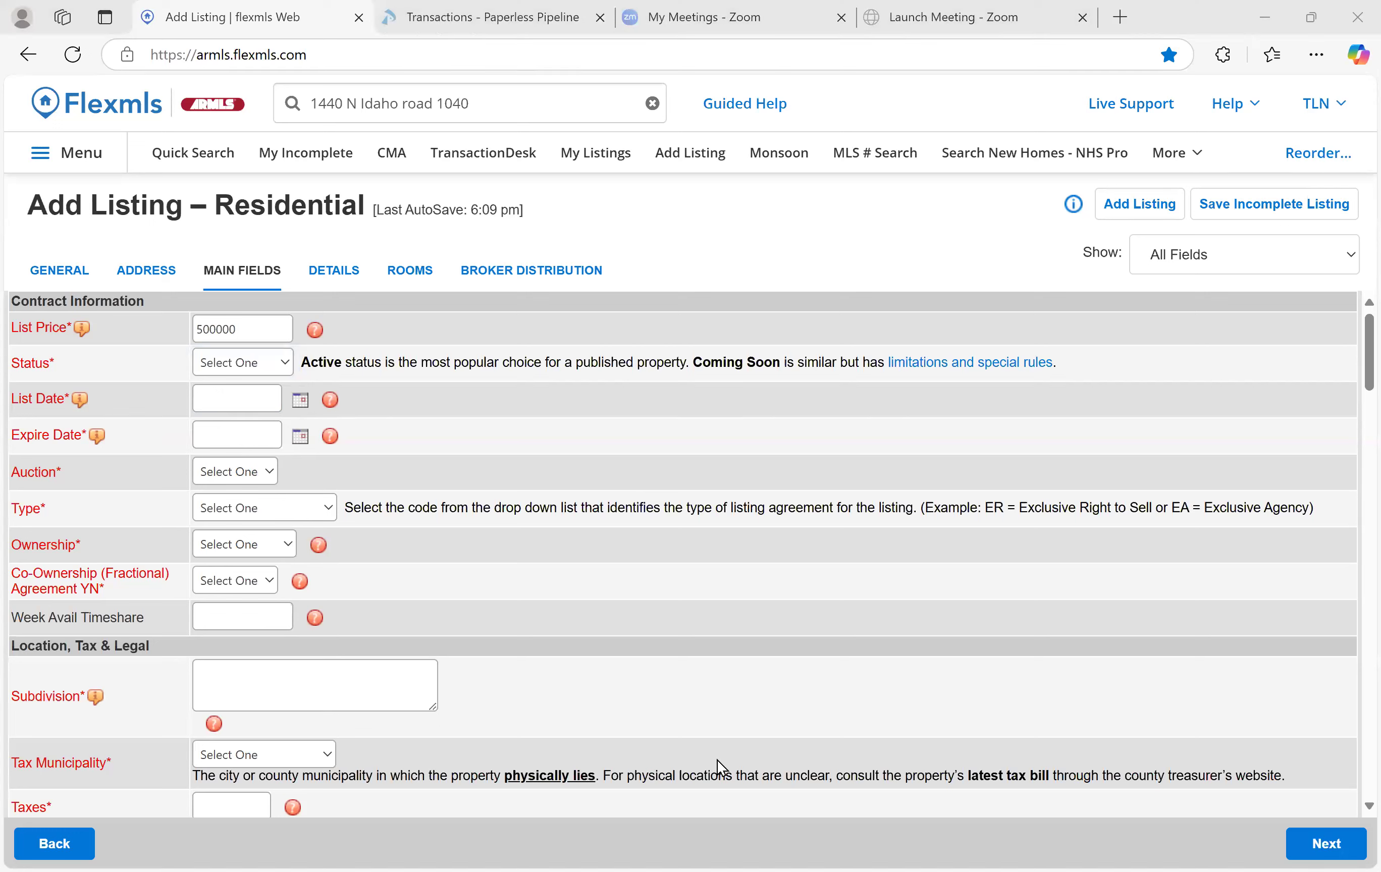
left_click(271, 364)
left_click(258, 441)
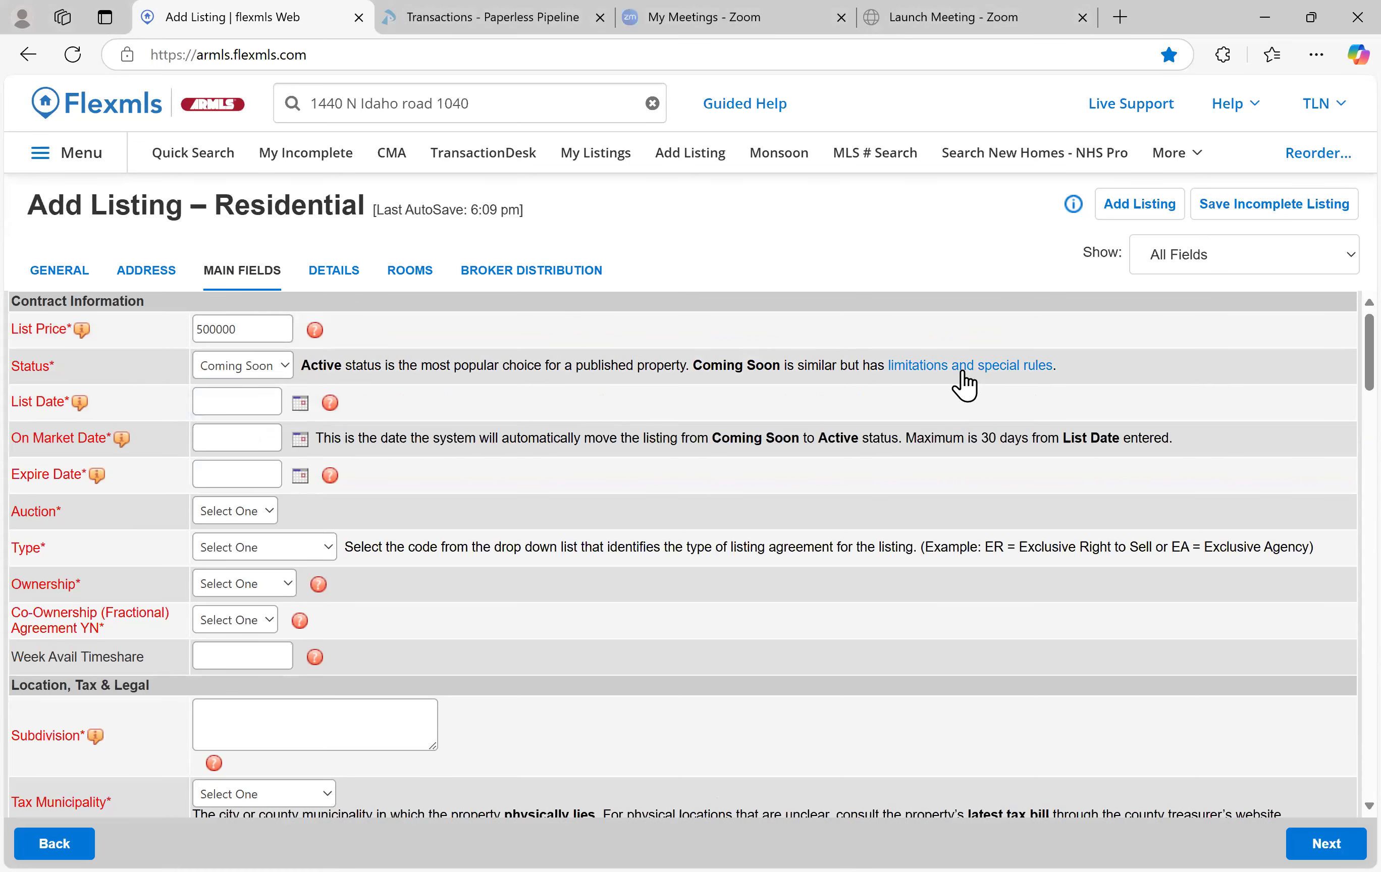
left_click(942, 369)
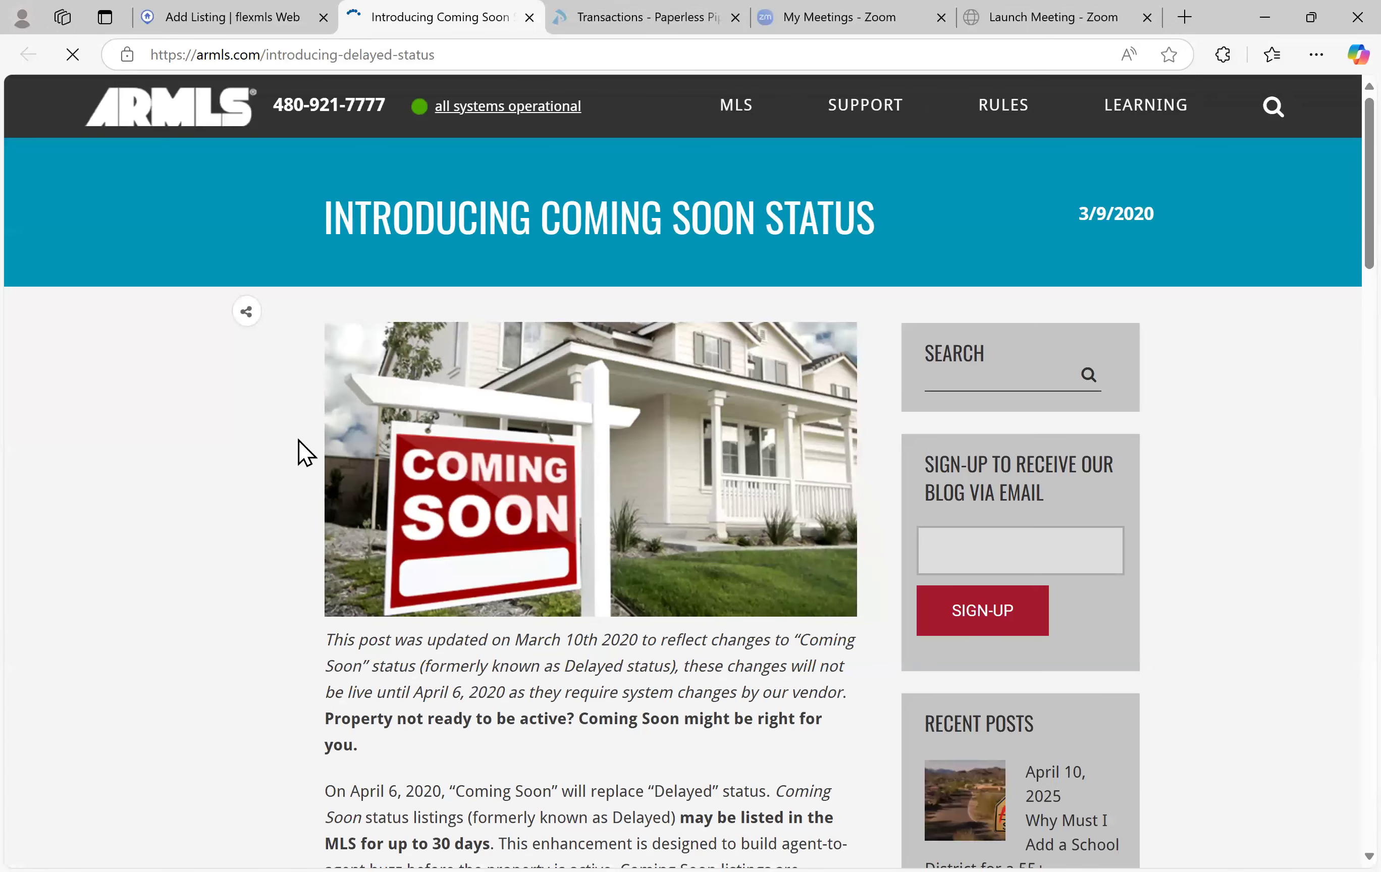
scroll(304, 453, "down", 2)
scroll(300, 462, "down", 3)
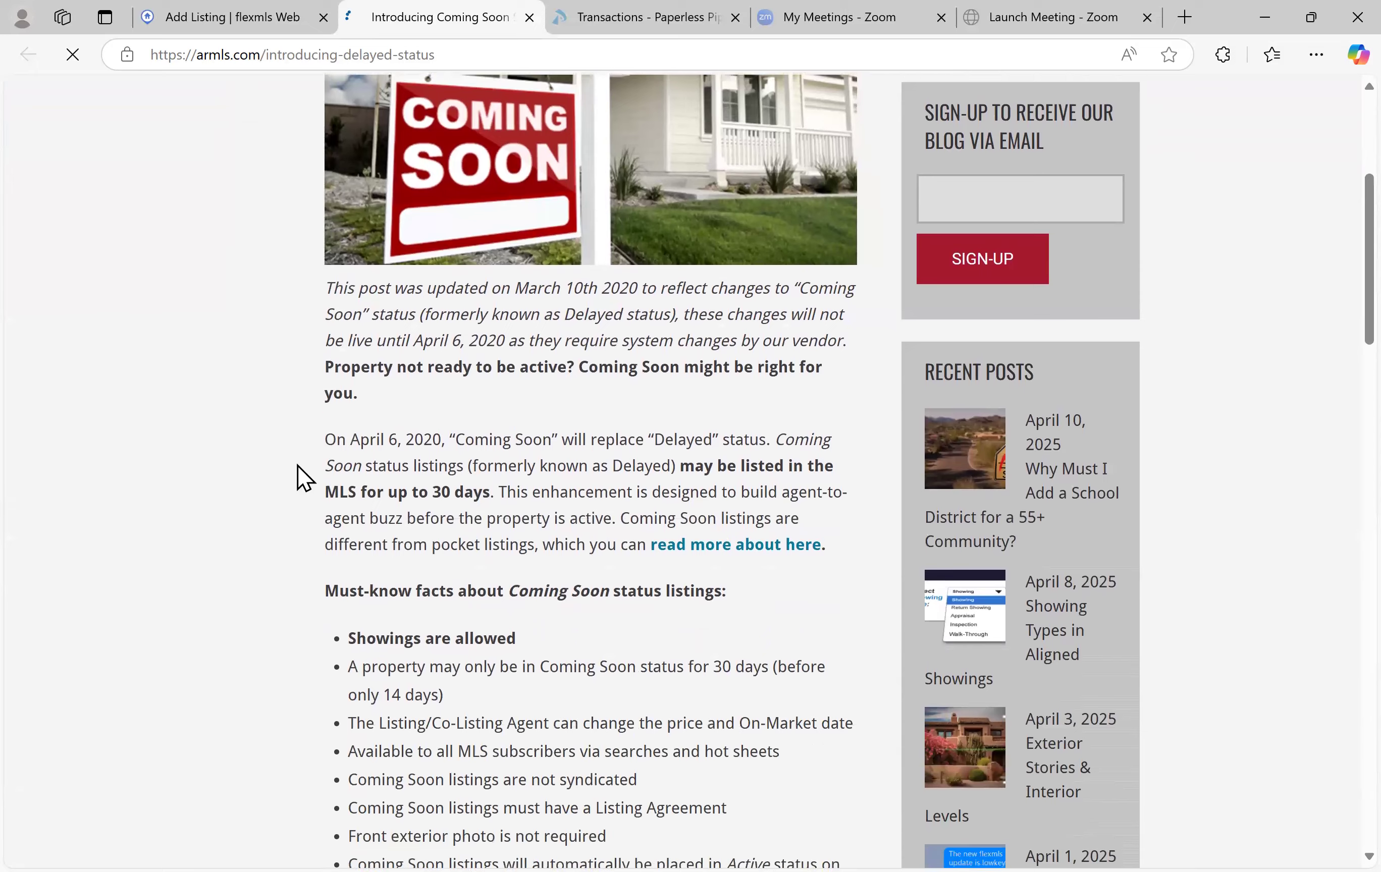
scroll(298, 468, "down", 2)
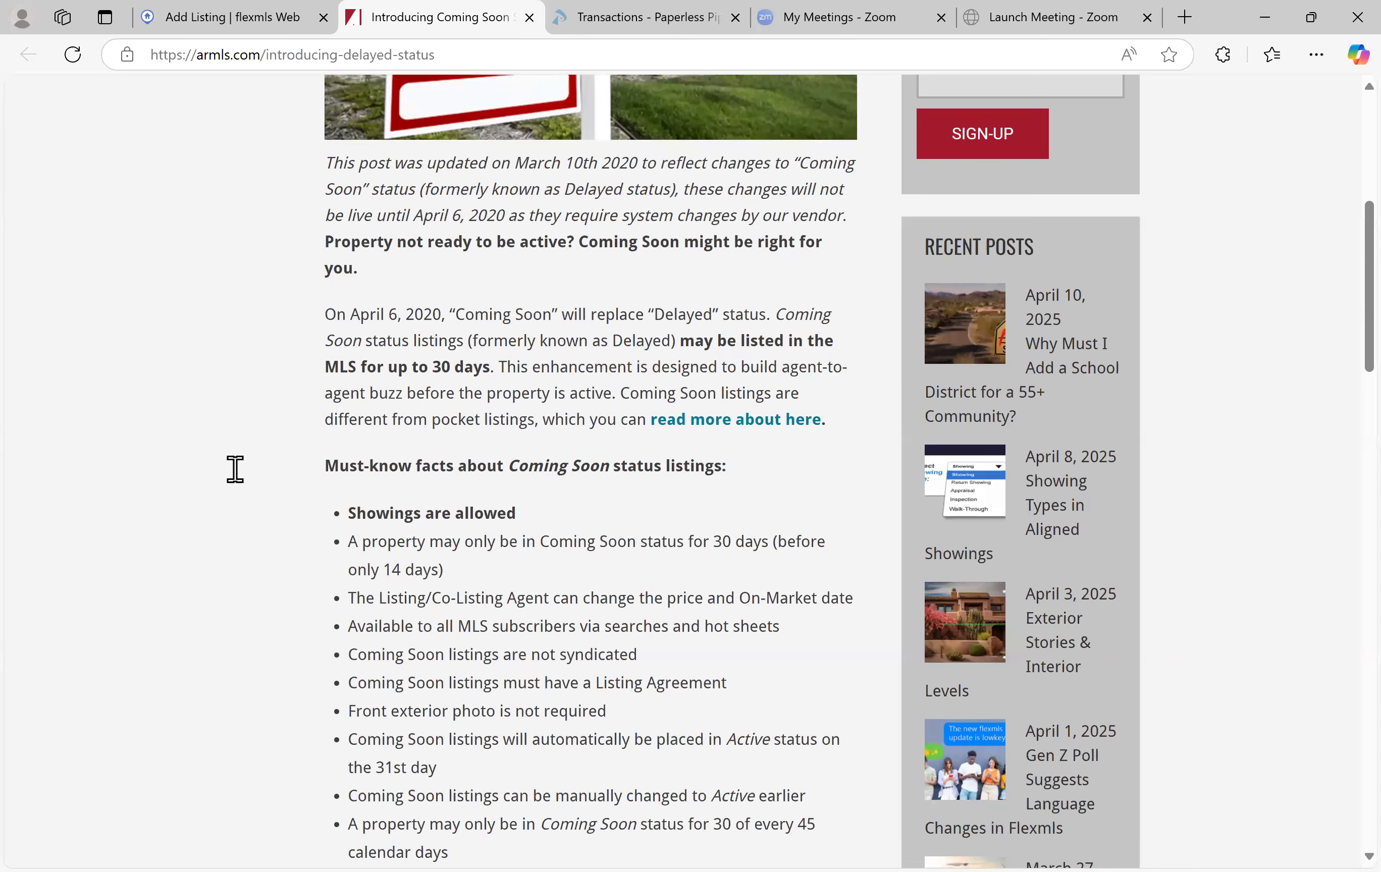
scroll(298, 443, "down", 1)
scroll(298, 442, "down", 3)
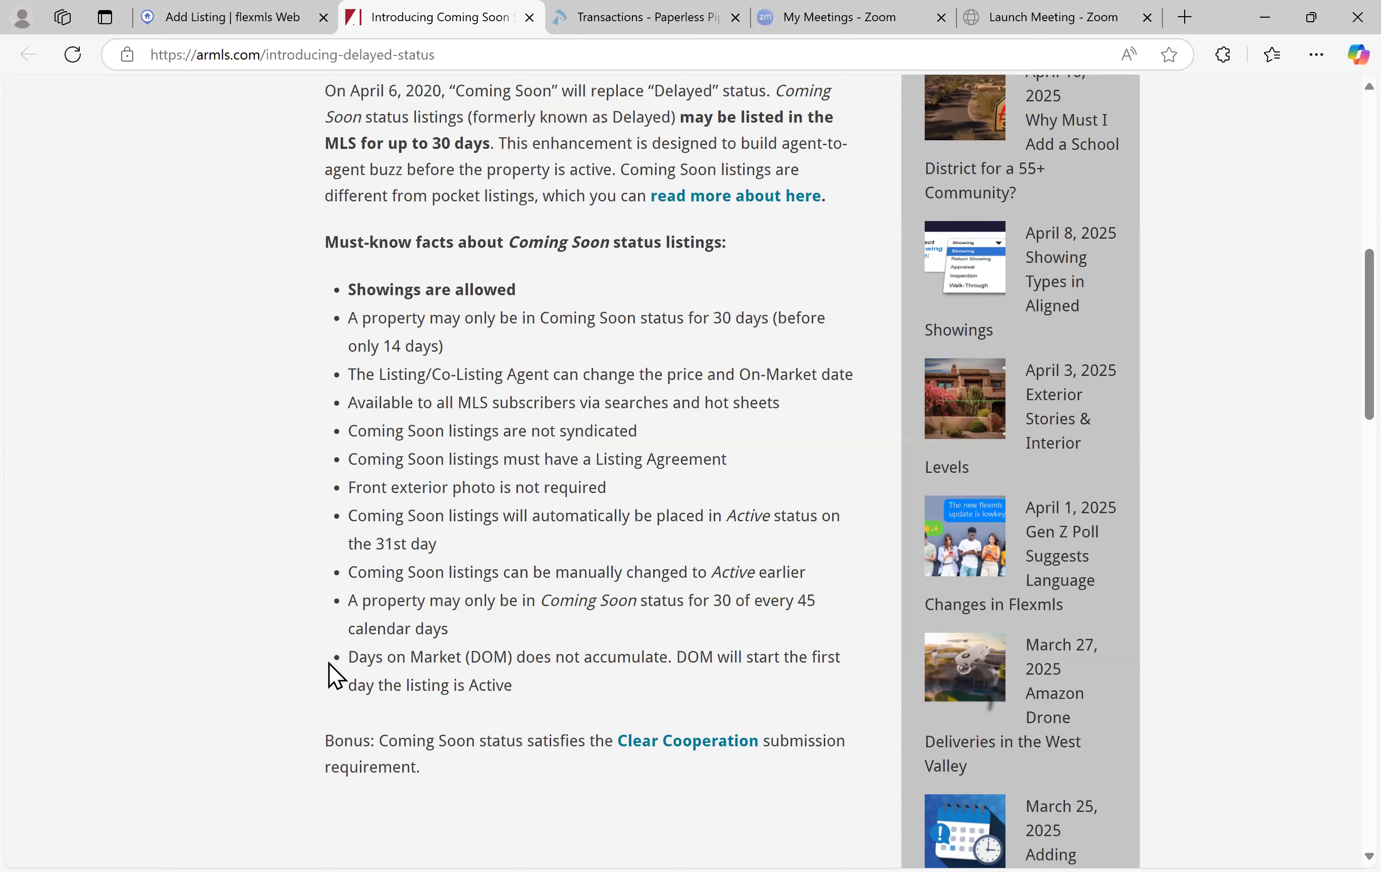
scroll(355, 657, "up", 2)
scroll(398, 534, "up", 12)
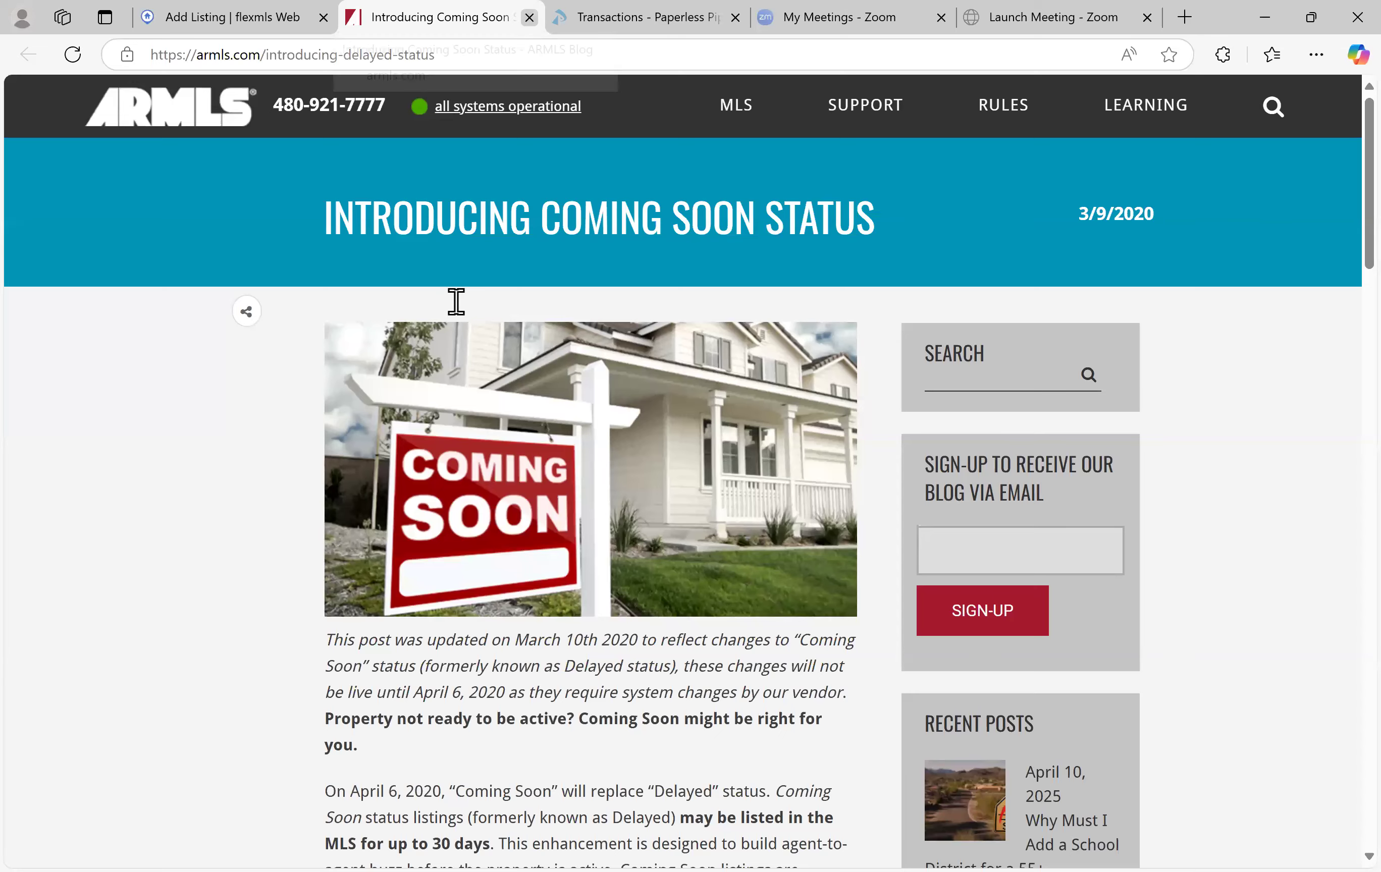
key("ctrl+w")
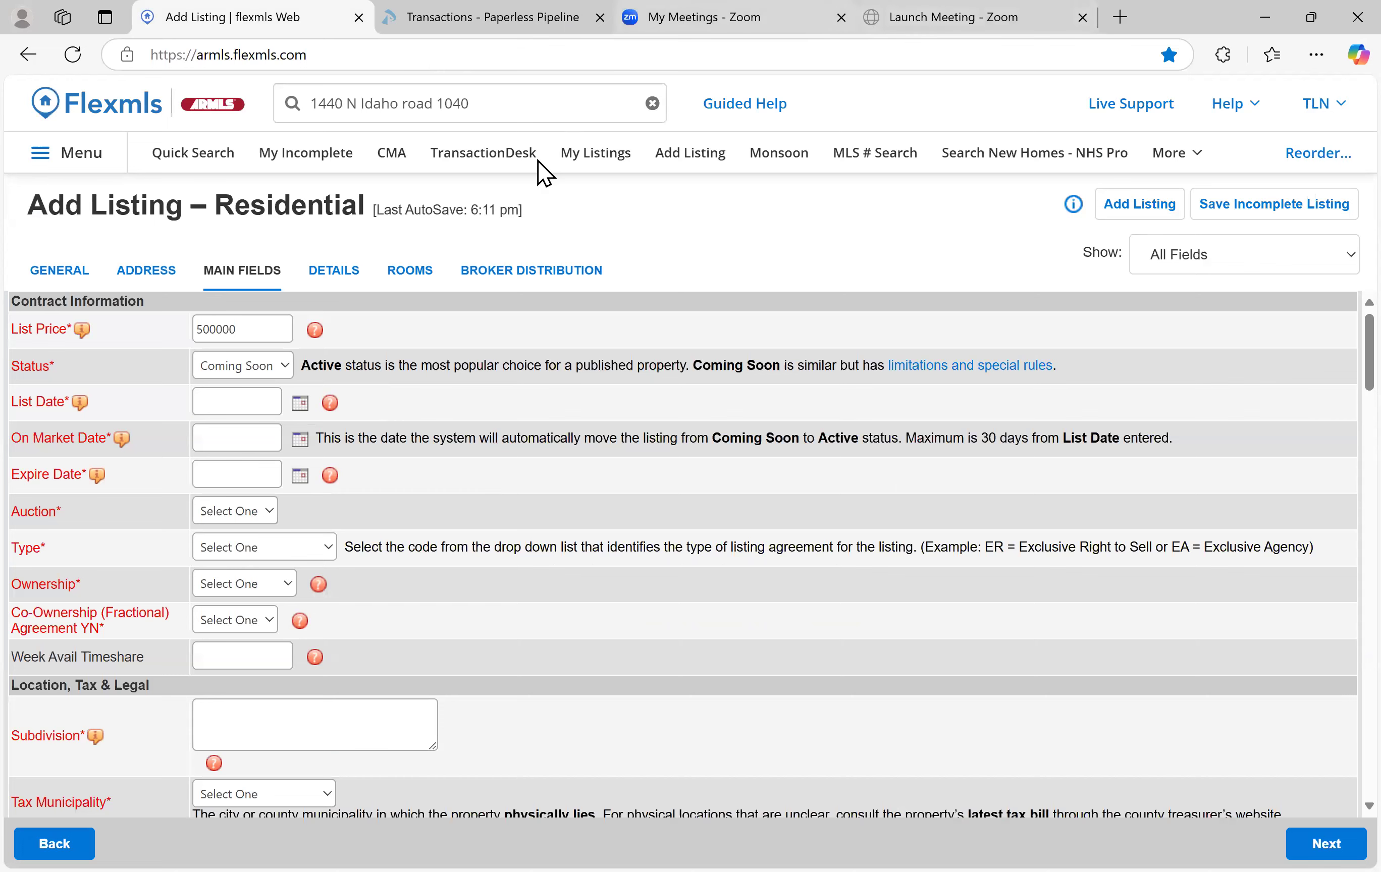
Open TransactionDesk from the Flexmls menu, log in to Arizona REALTORS, and launch the TransactionDesk tile
left_click(523, 156)
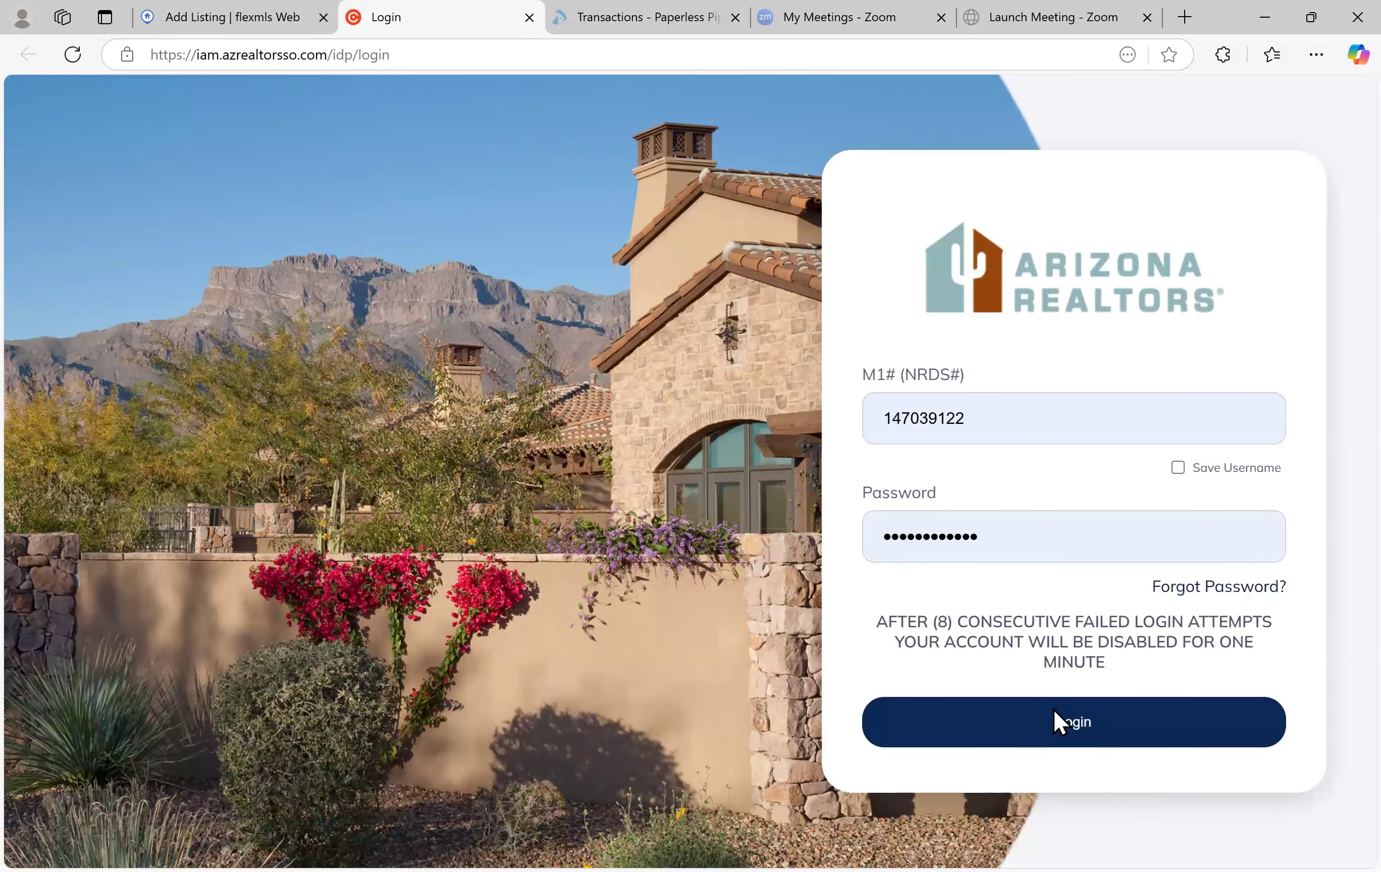
left_click(1055, 712)
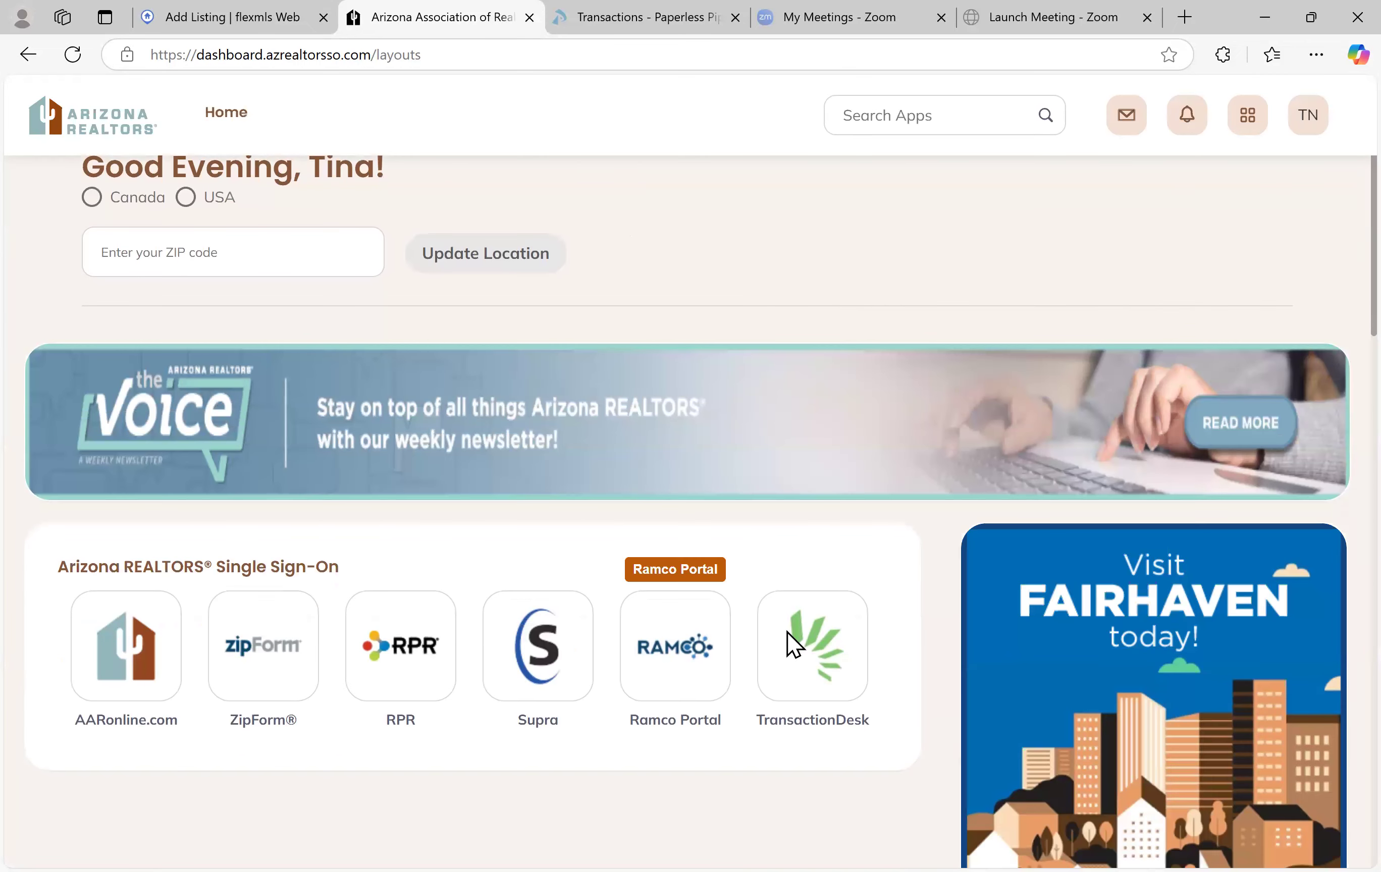
left_click(497, 410)
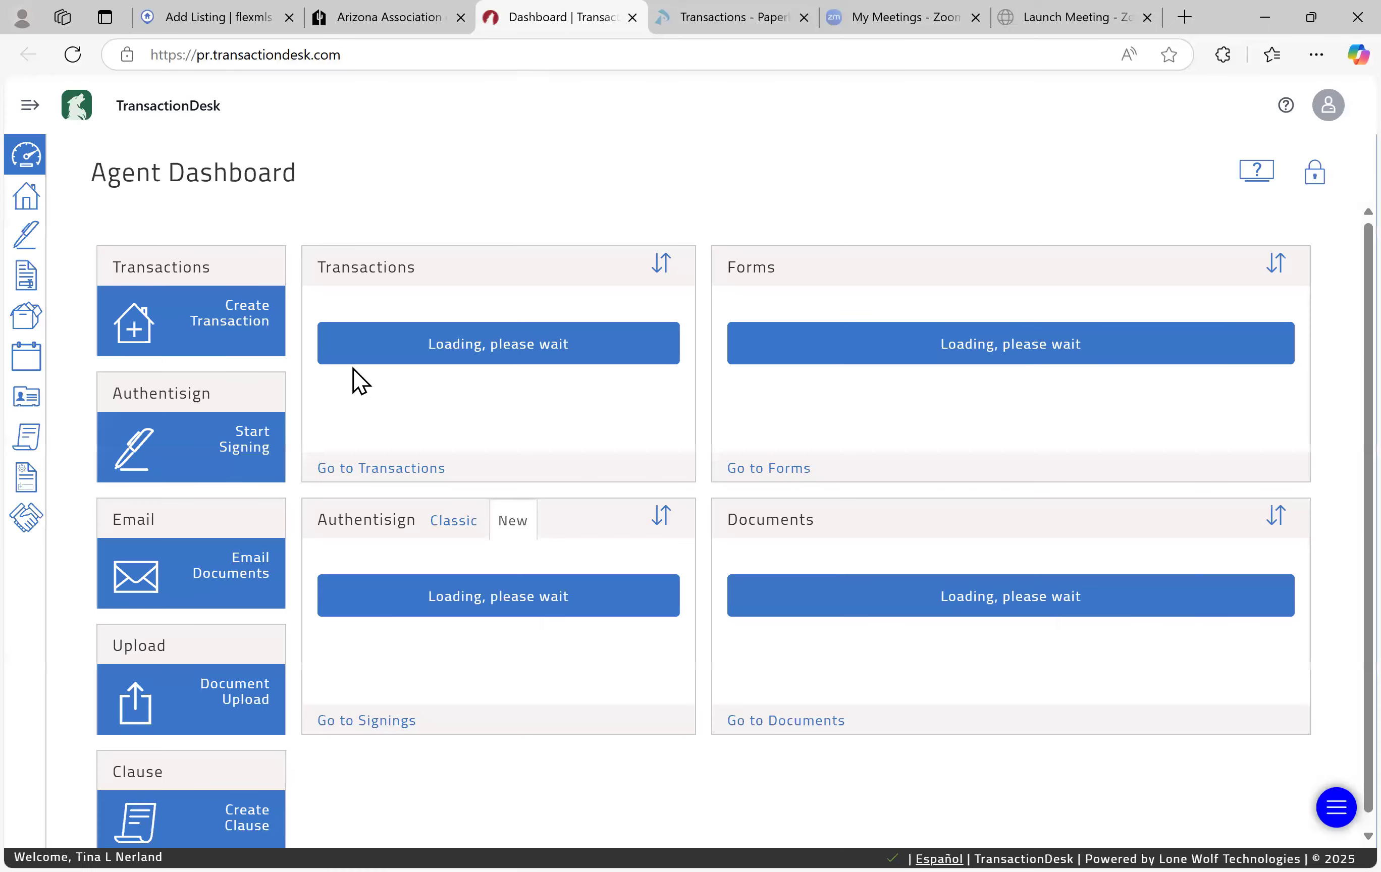
Under Transaction Templates, open Listing Contract-Traditional Listing and its Exclusive Right to Sell/Rent (Rev. 02/2025) form
left_click(23, 488)
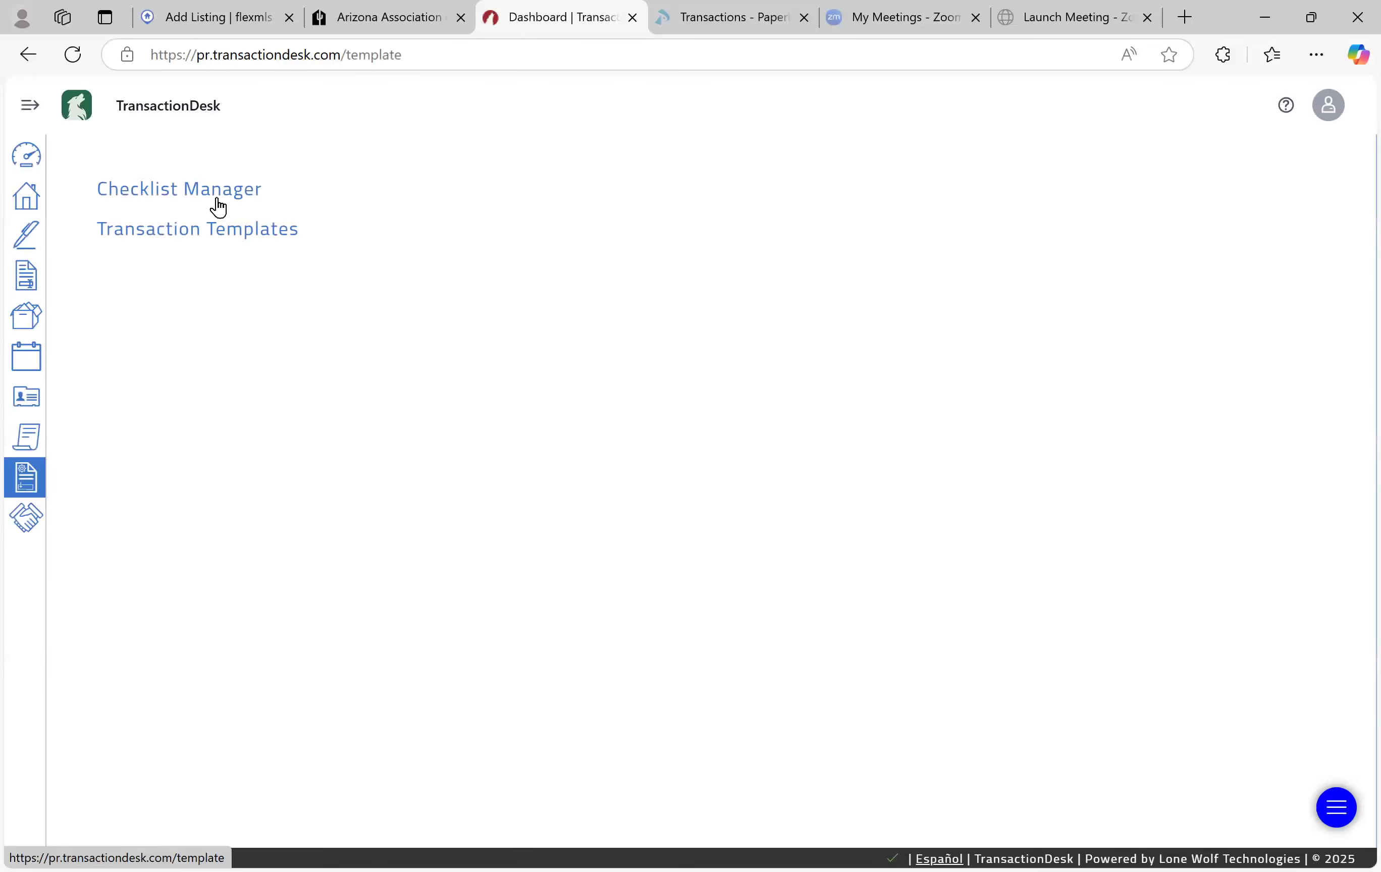
left_click(213, 227)
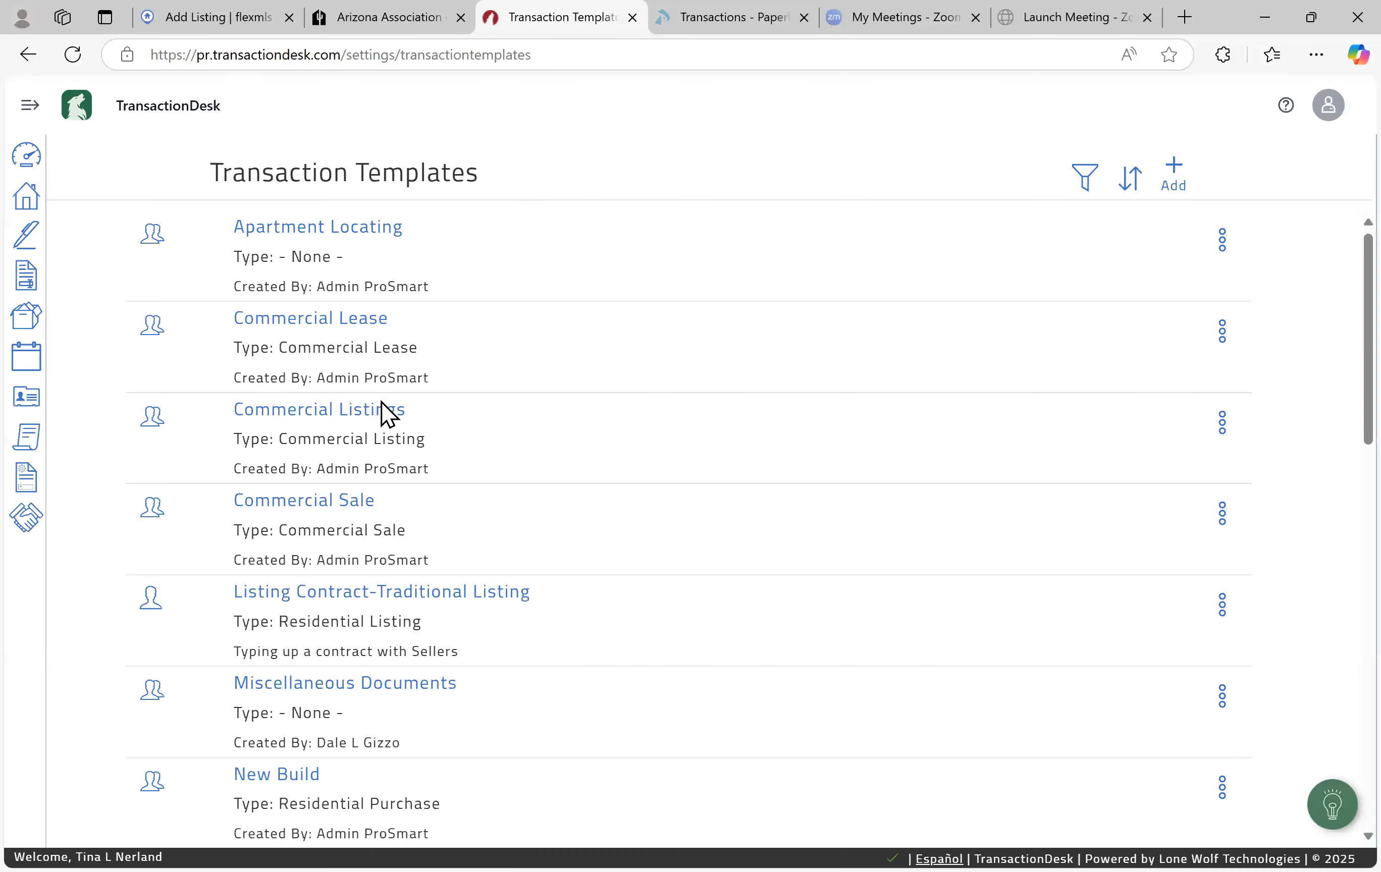
scroll(392, 525, "down", 1)
left_click(395, 543)
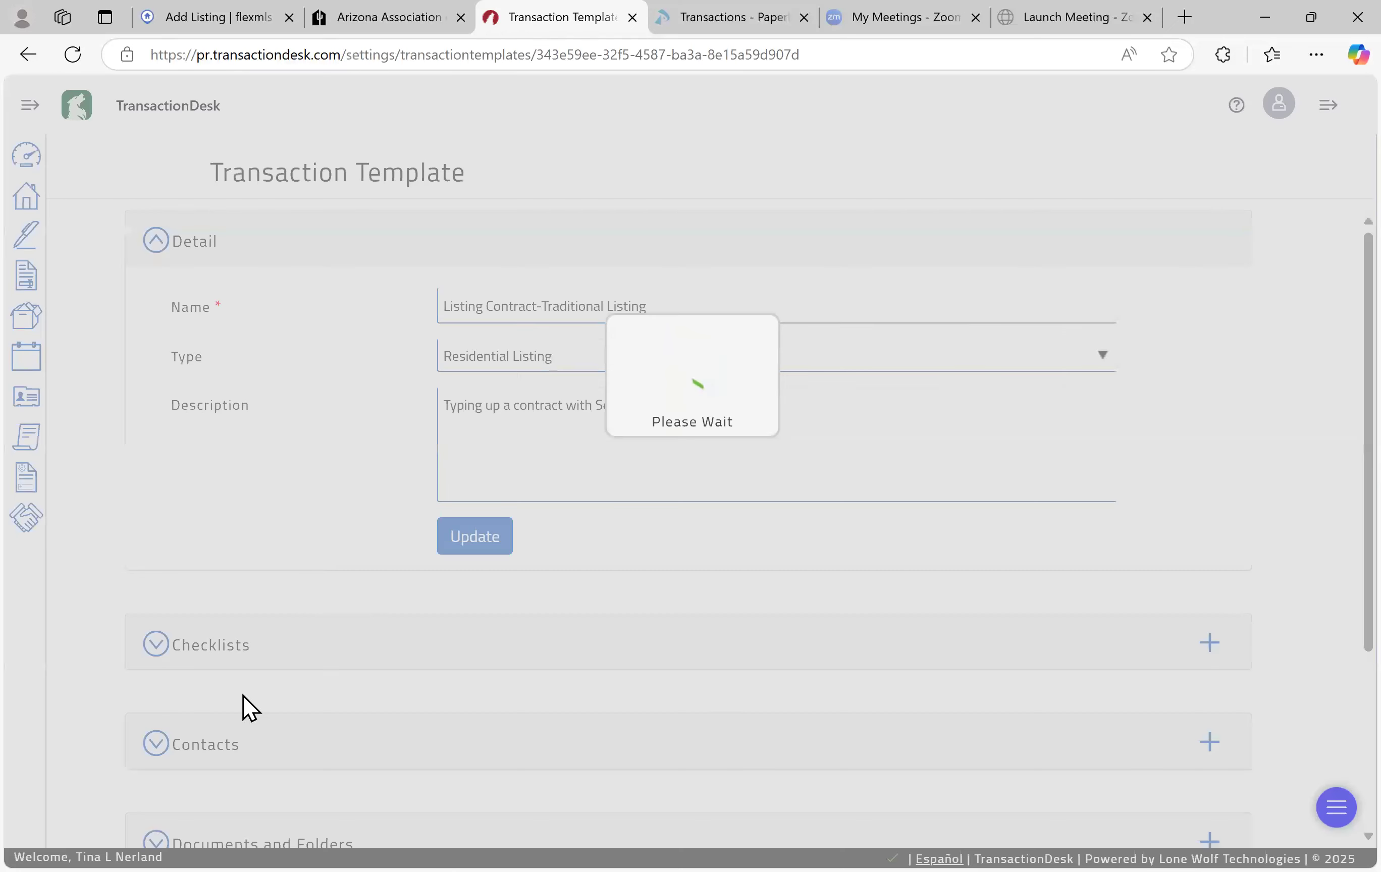
scroll(197, 698, "down", 5)
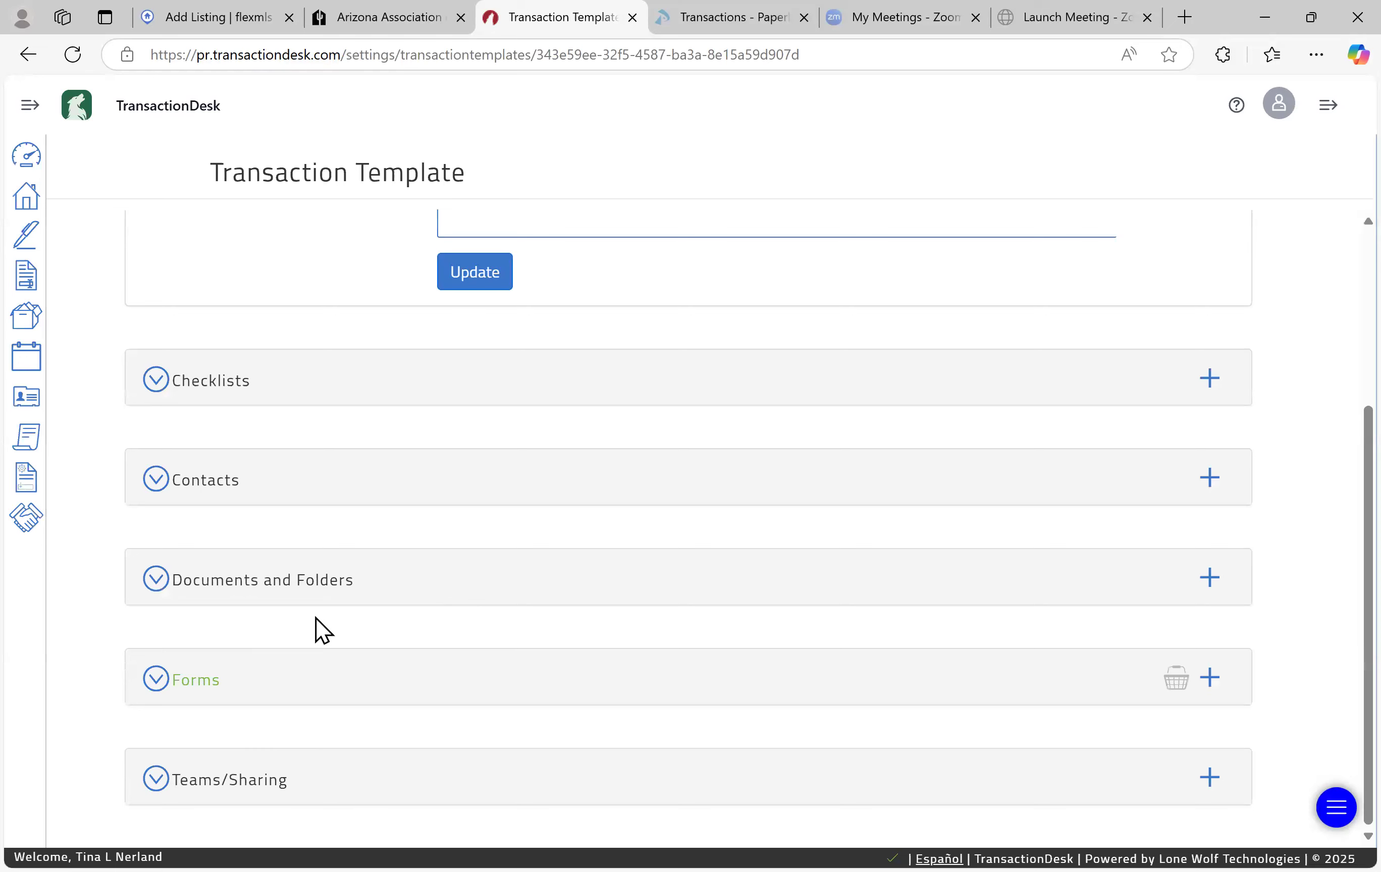
scroll(339, 617, "down", 10)
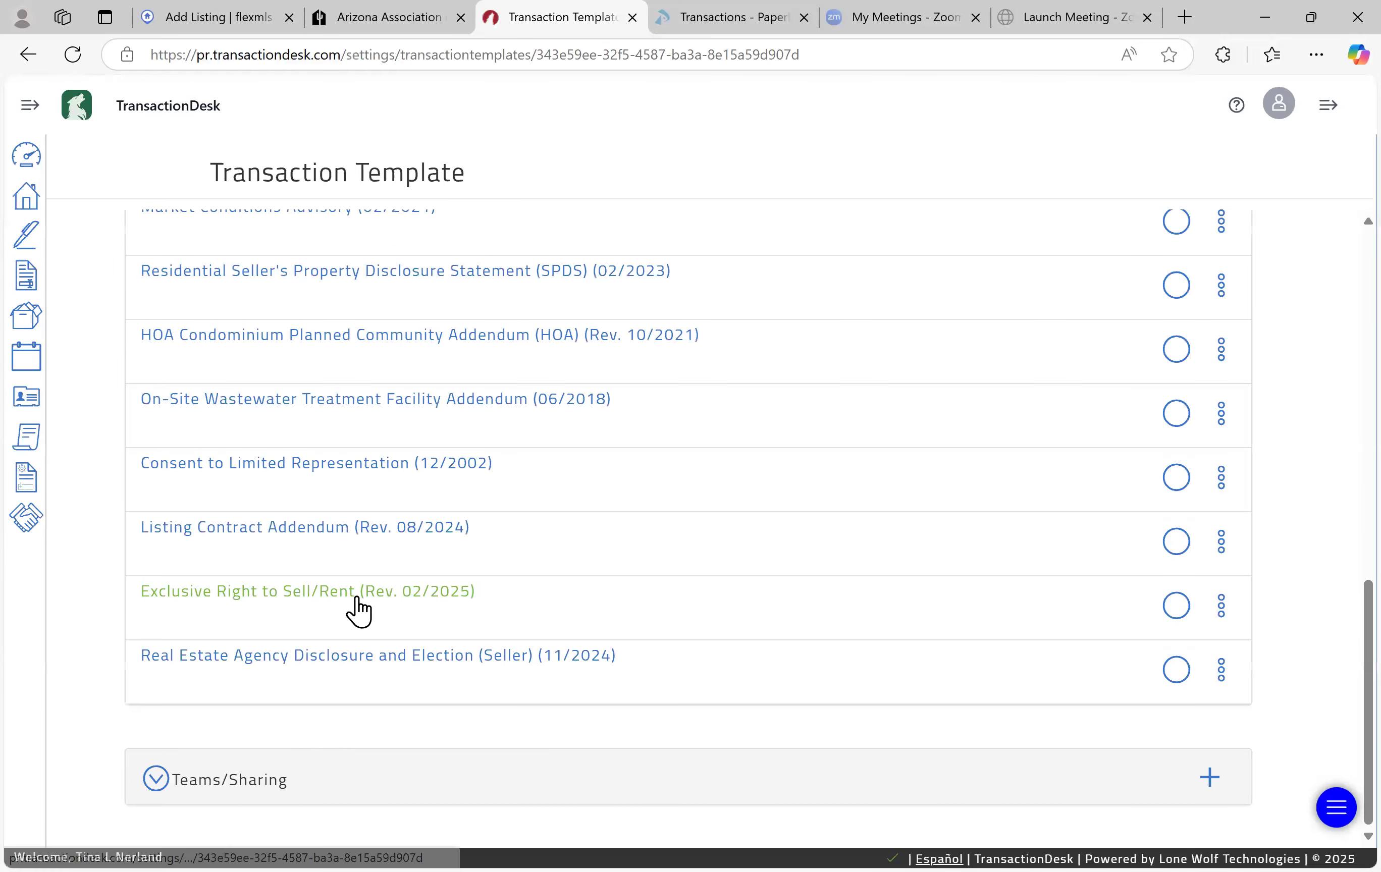
left_click(354, 600)
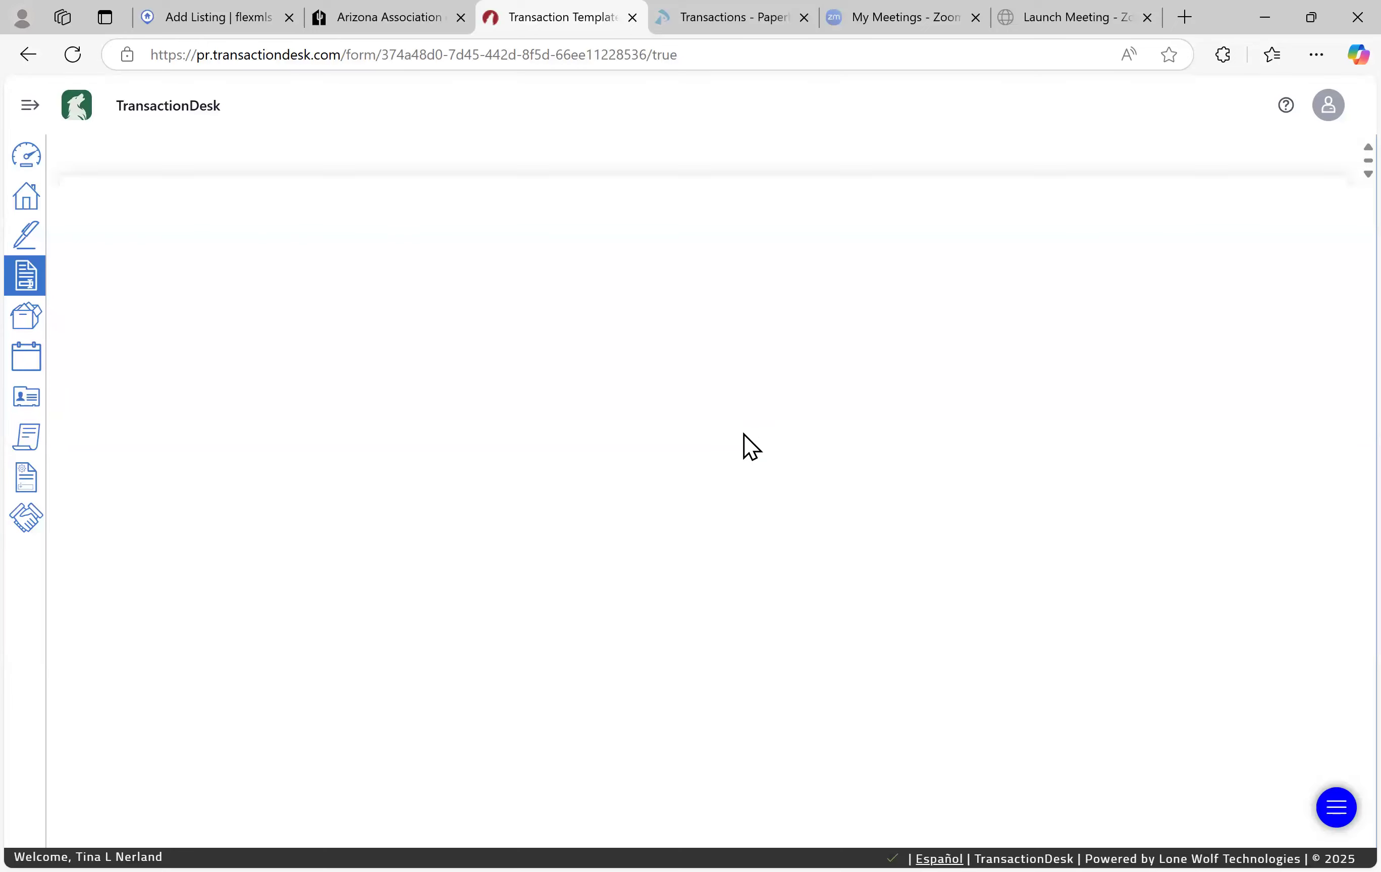
Enter 4/10/2025 as the line 21 commencement date, then switch back to the Flexmls listing
scroll(729, 395, "down", 15)
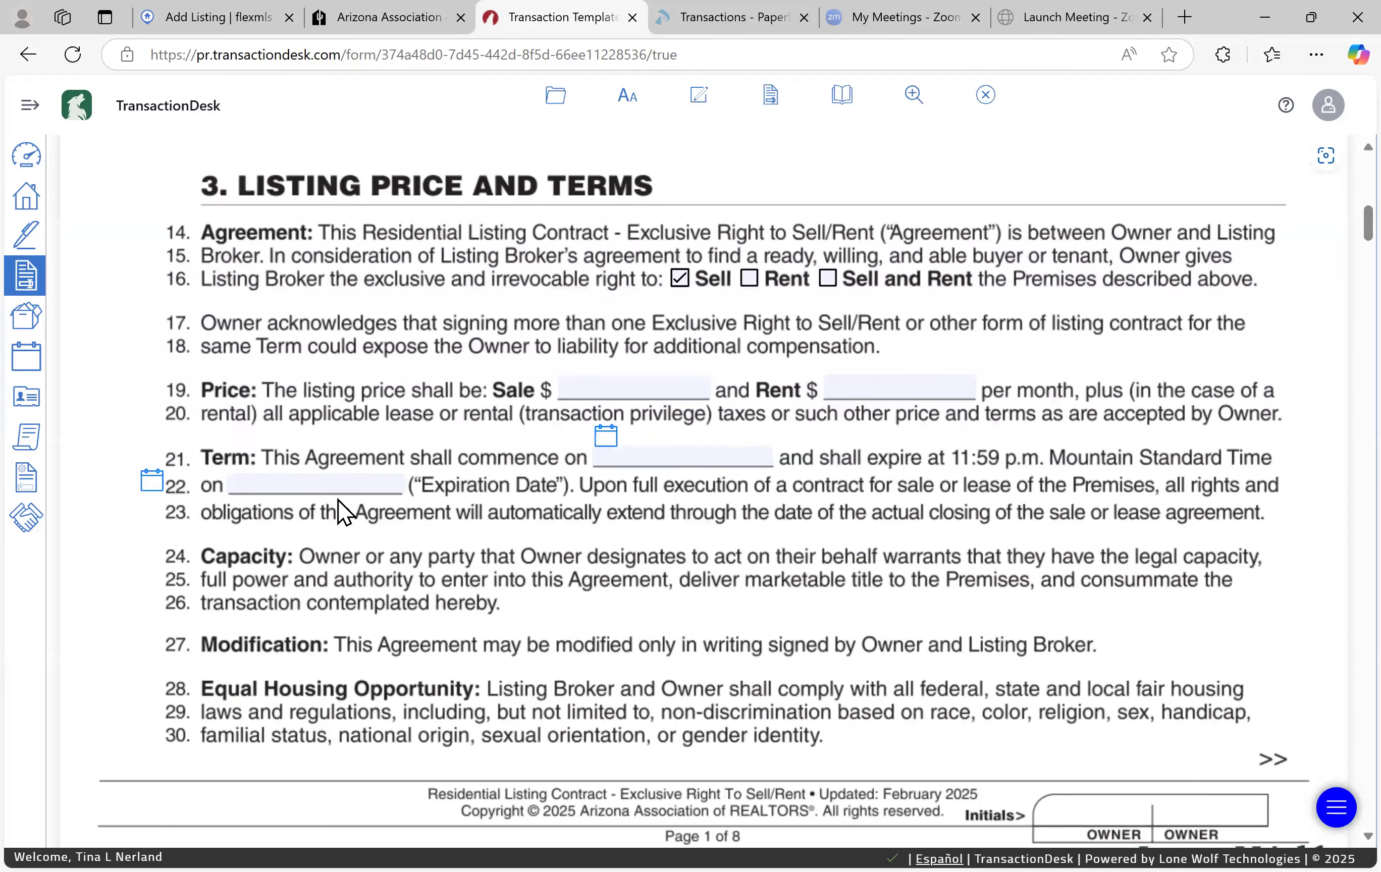
scroll(339, 508, "up", 2)
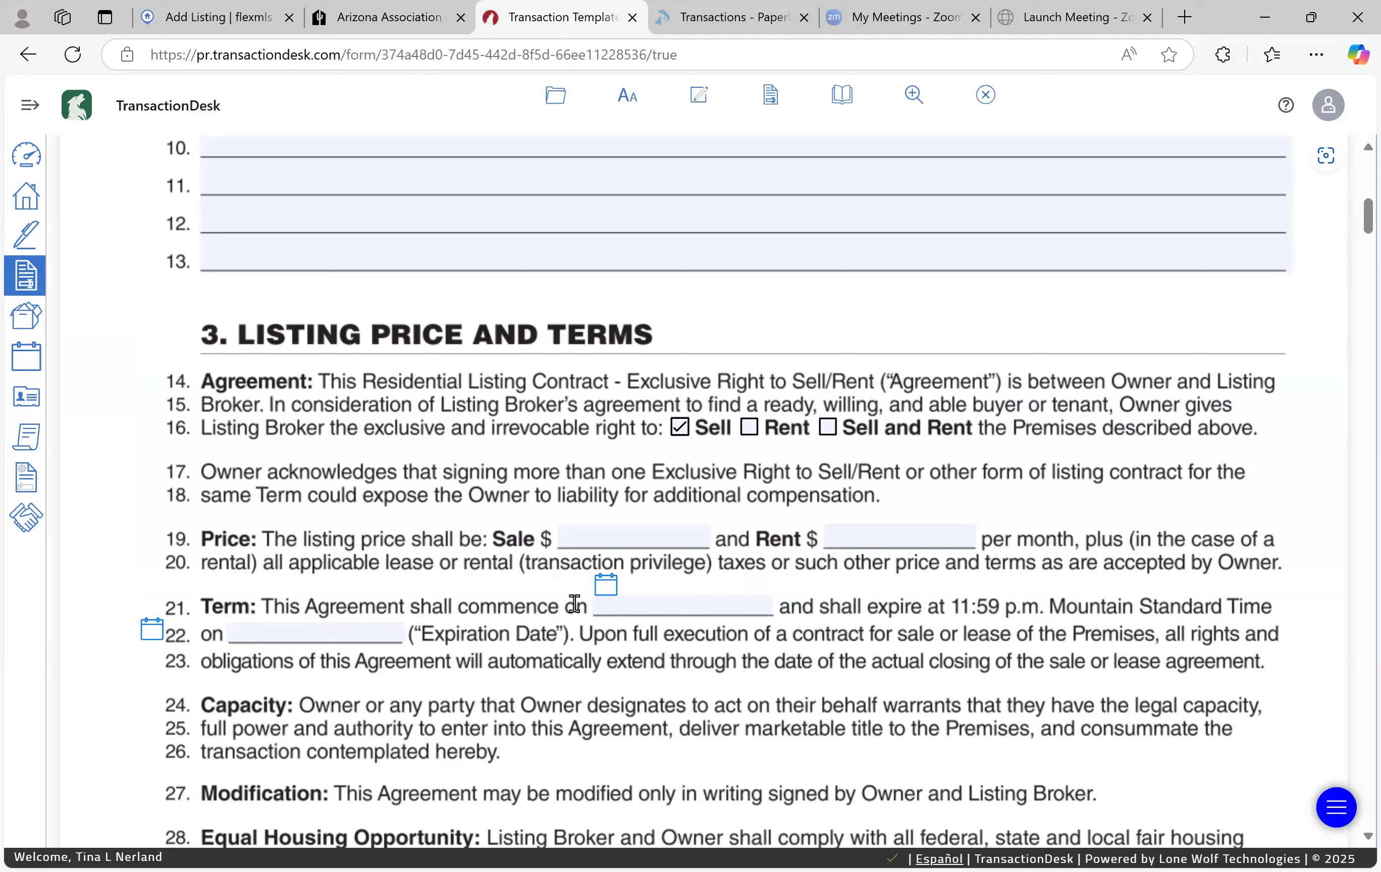
left_click(612, 606)
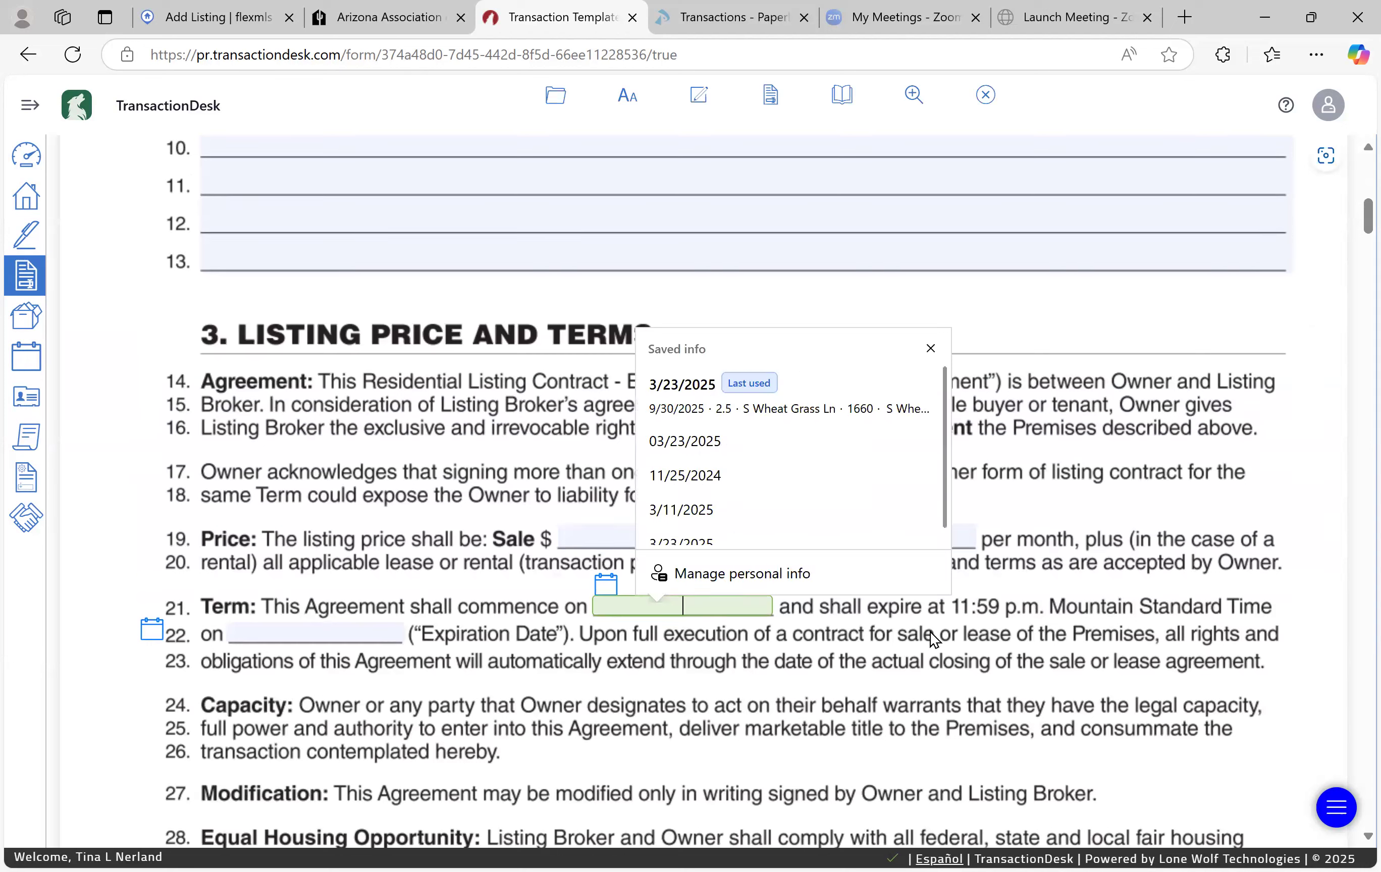
type("4/10/2025")
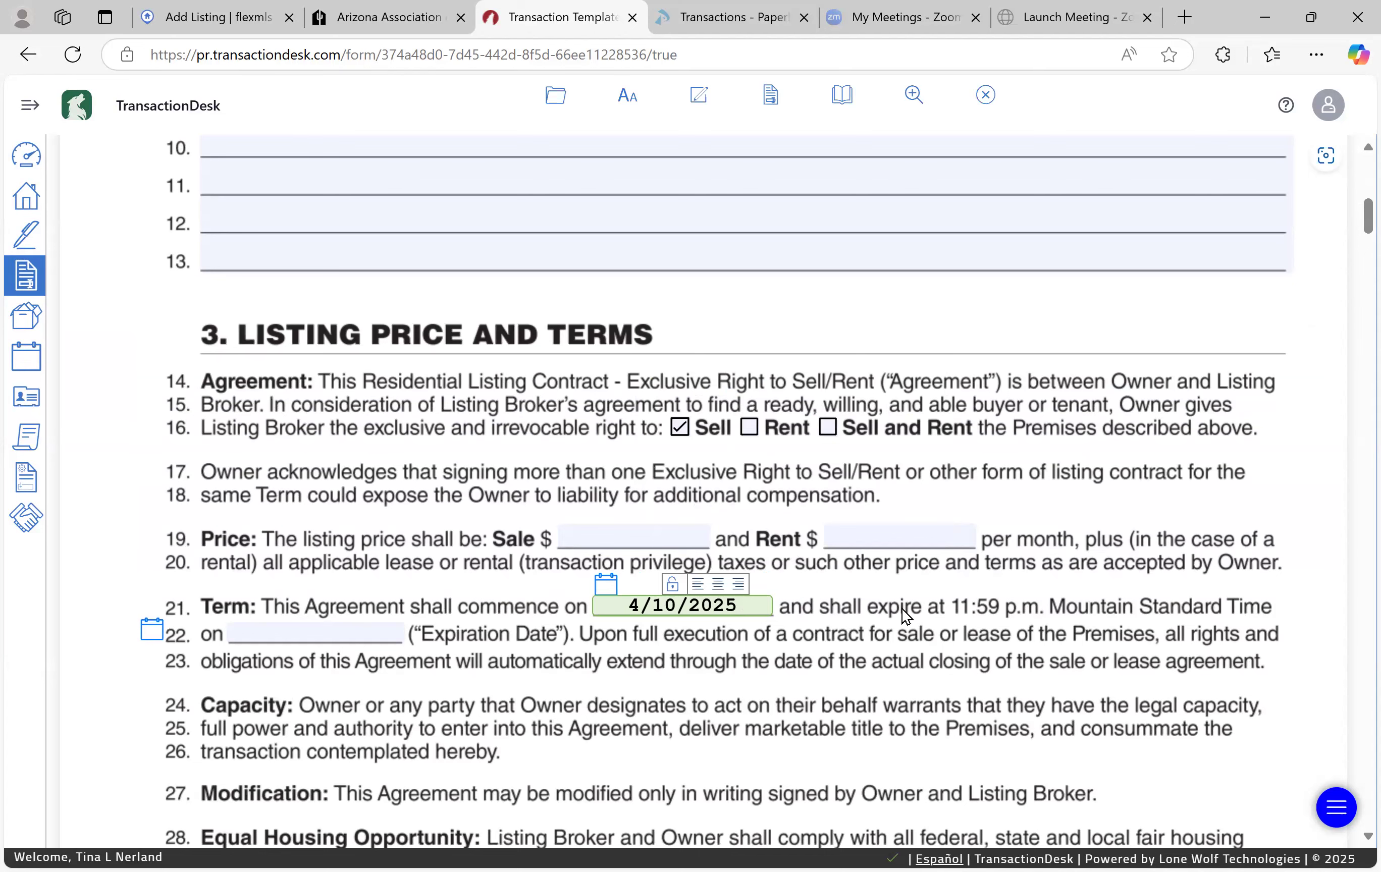
left_click(166, 16)
Enter List Date 4/10/2025 and On Market Date 5/31/2025, then dismiss the 30-day limit warning
left_click(242, 398)
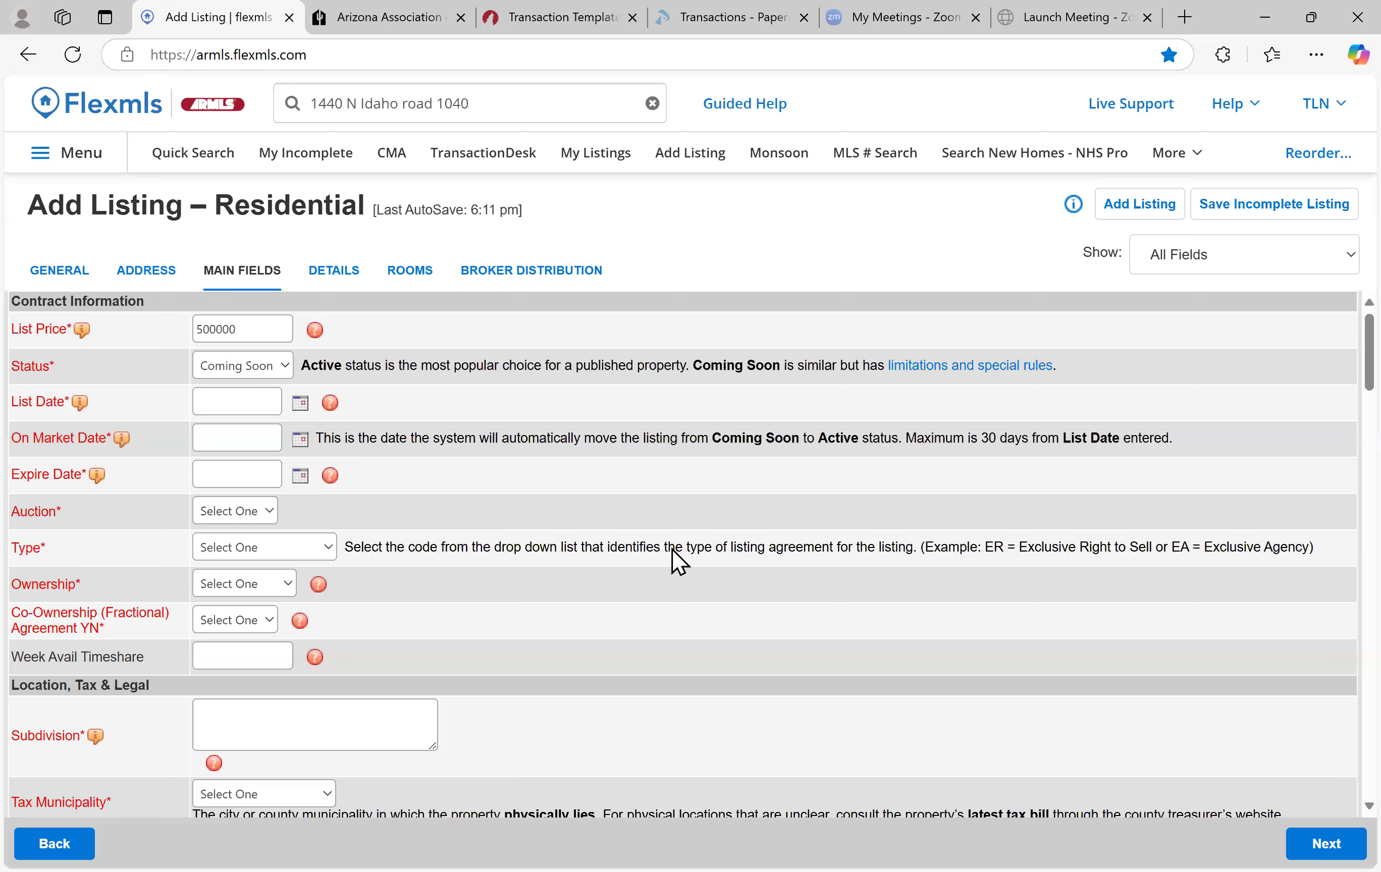
type("4/21")
key("BackSpace")
key("BackSpace")
type("10/2025")
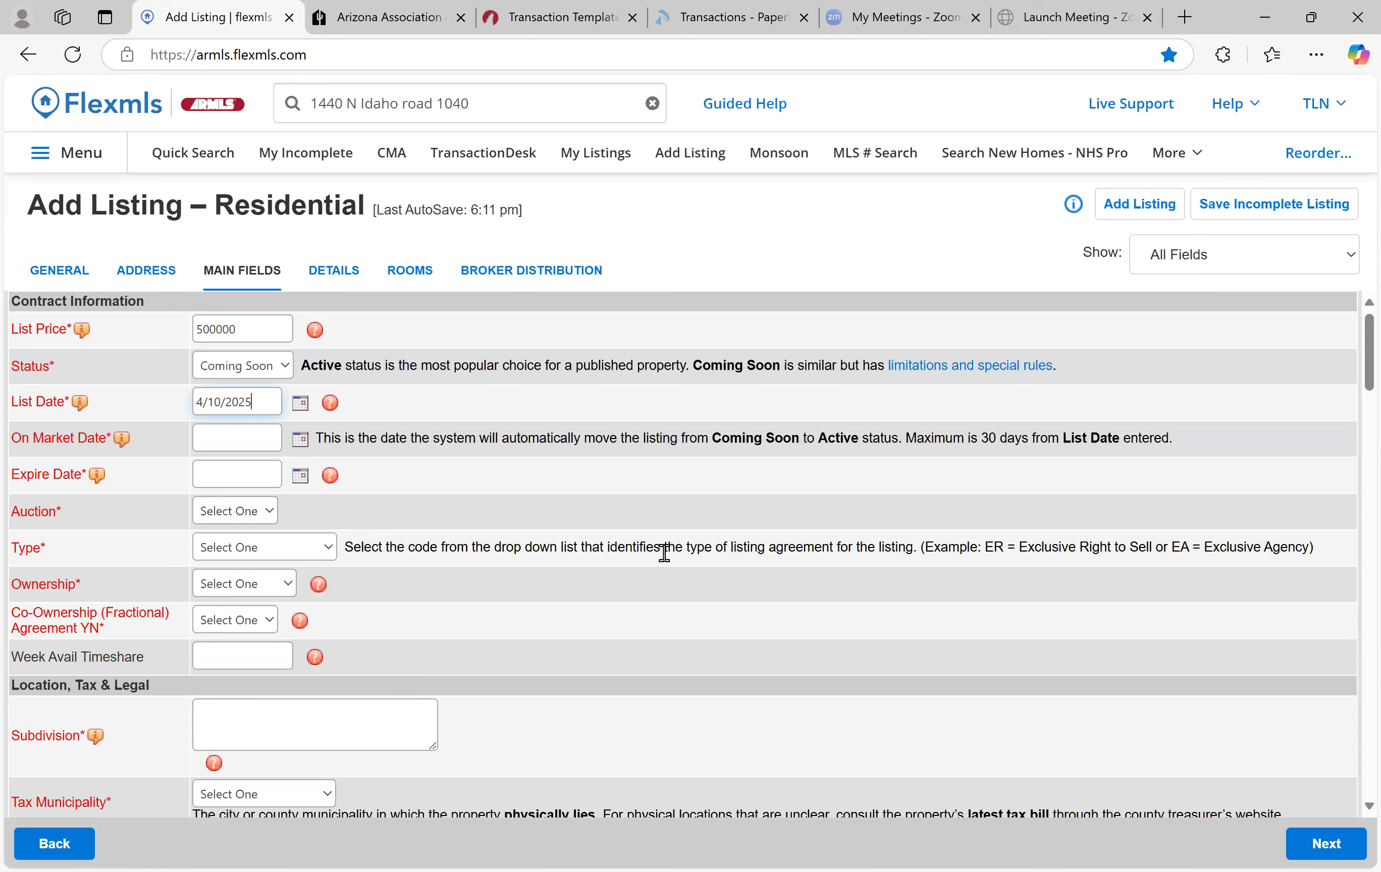
key("Tab")
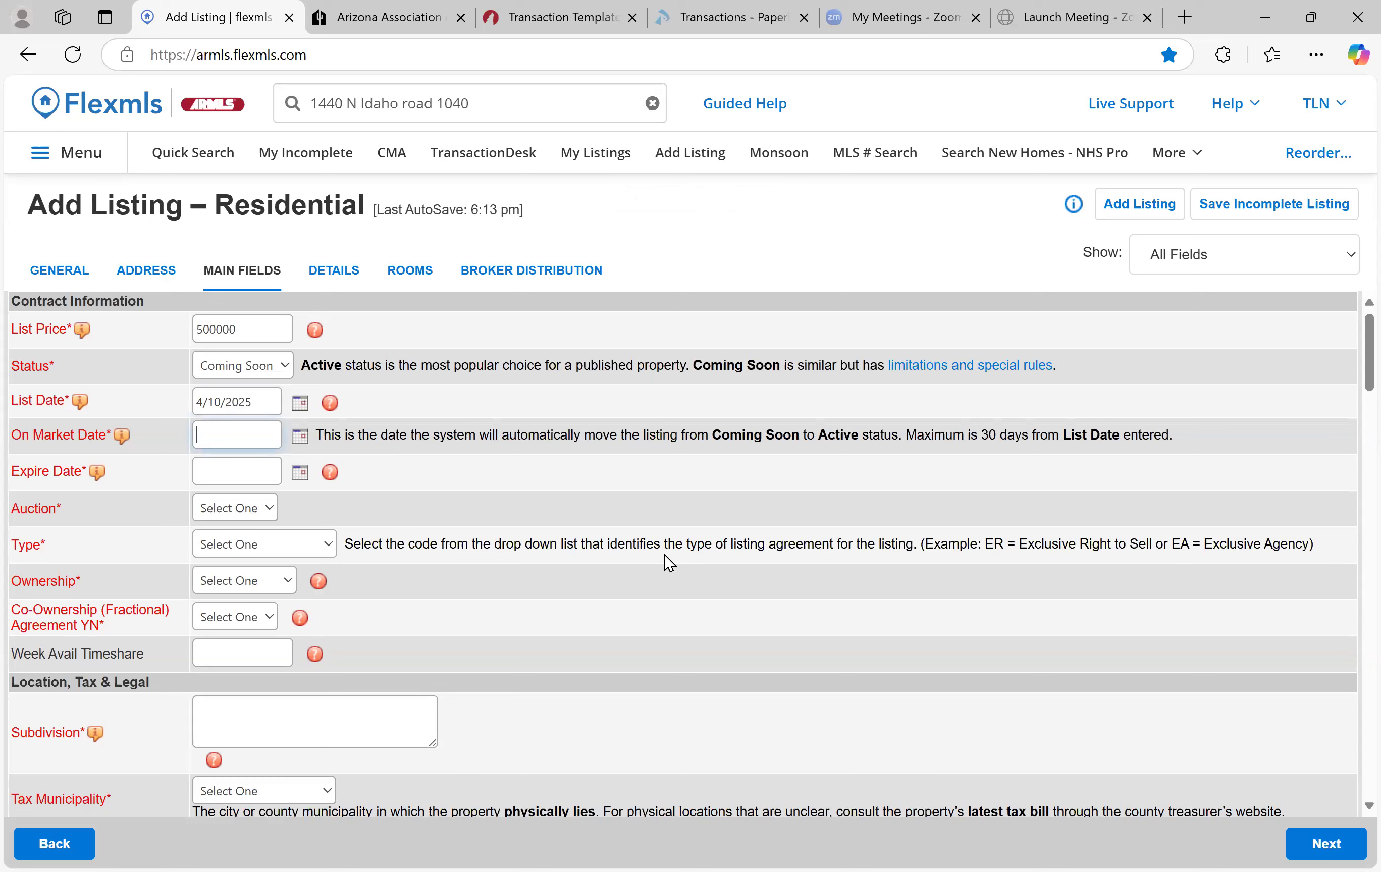
type("5/31/2025")
key("Tab")
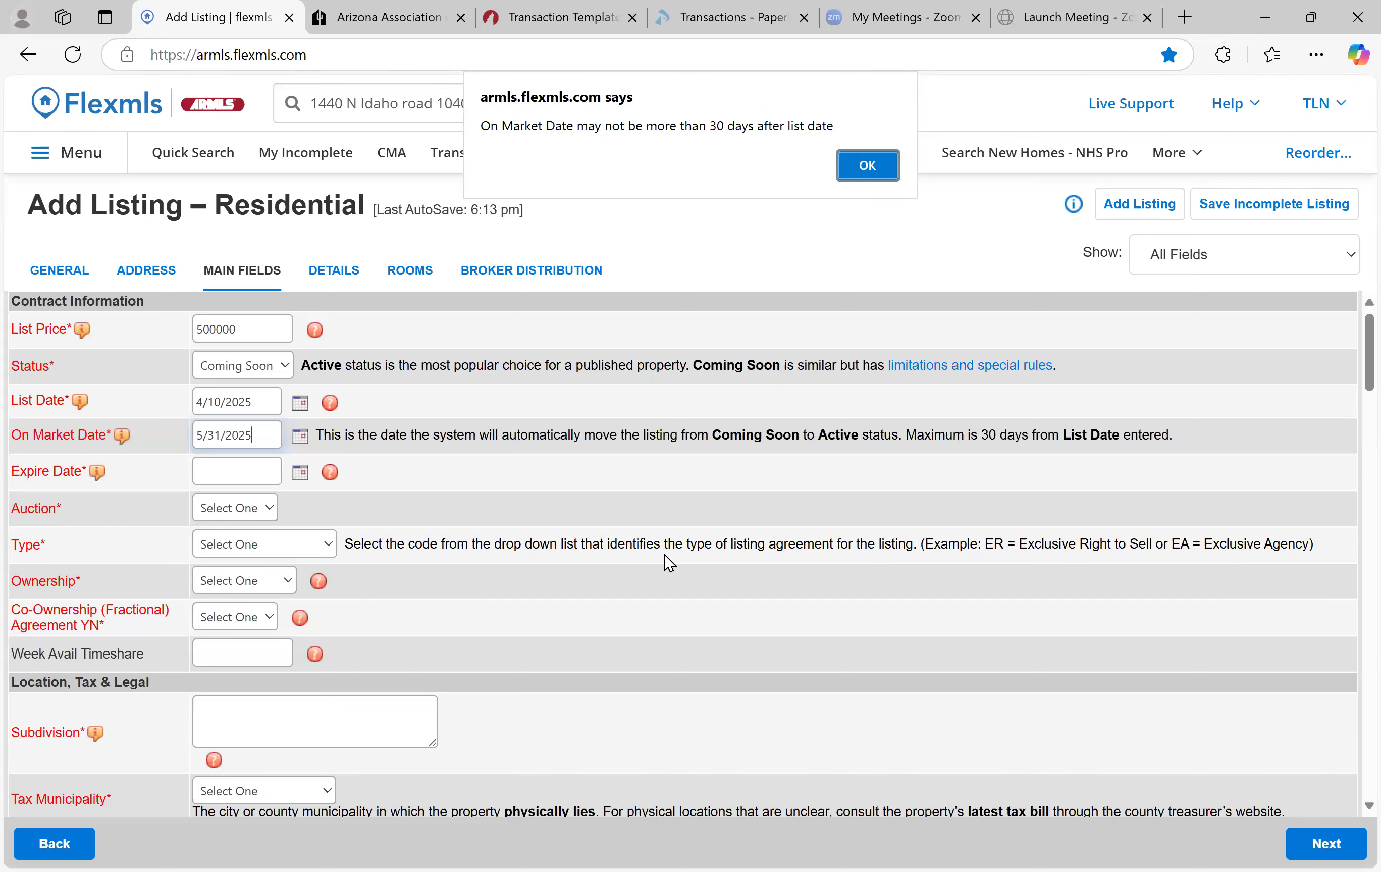
left_click(868, 167)
Replace the On Market Date with 4/20/2025
triple_click(272, 433)
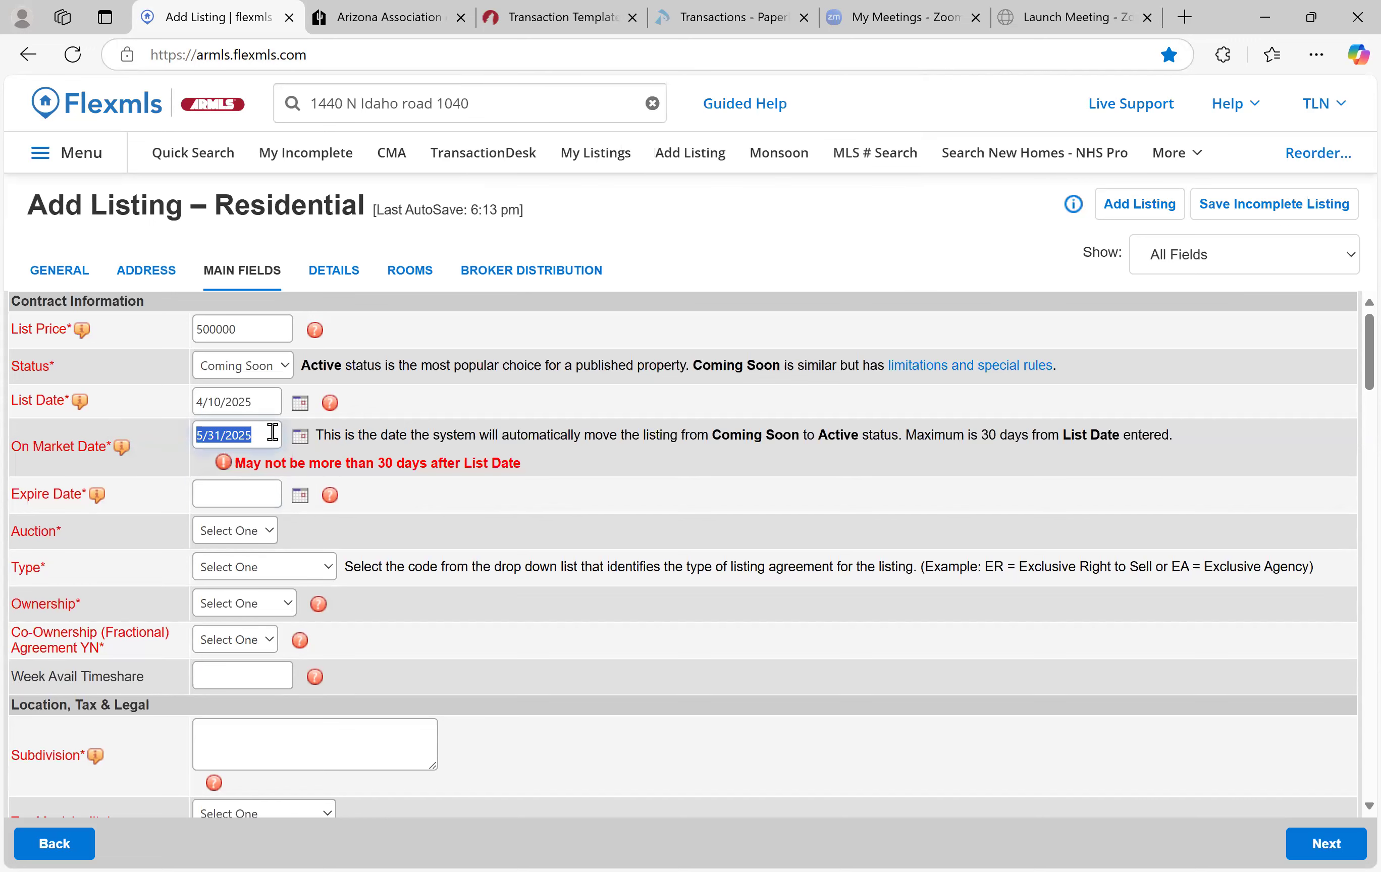
type("4")
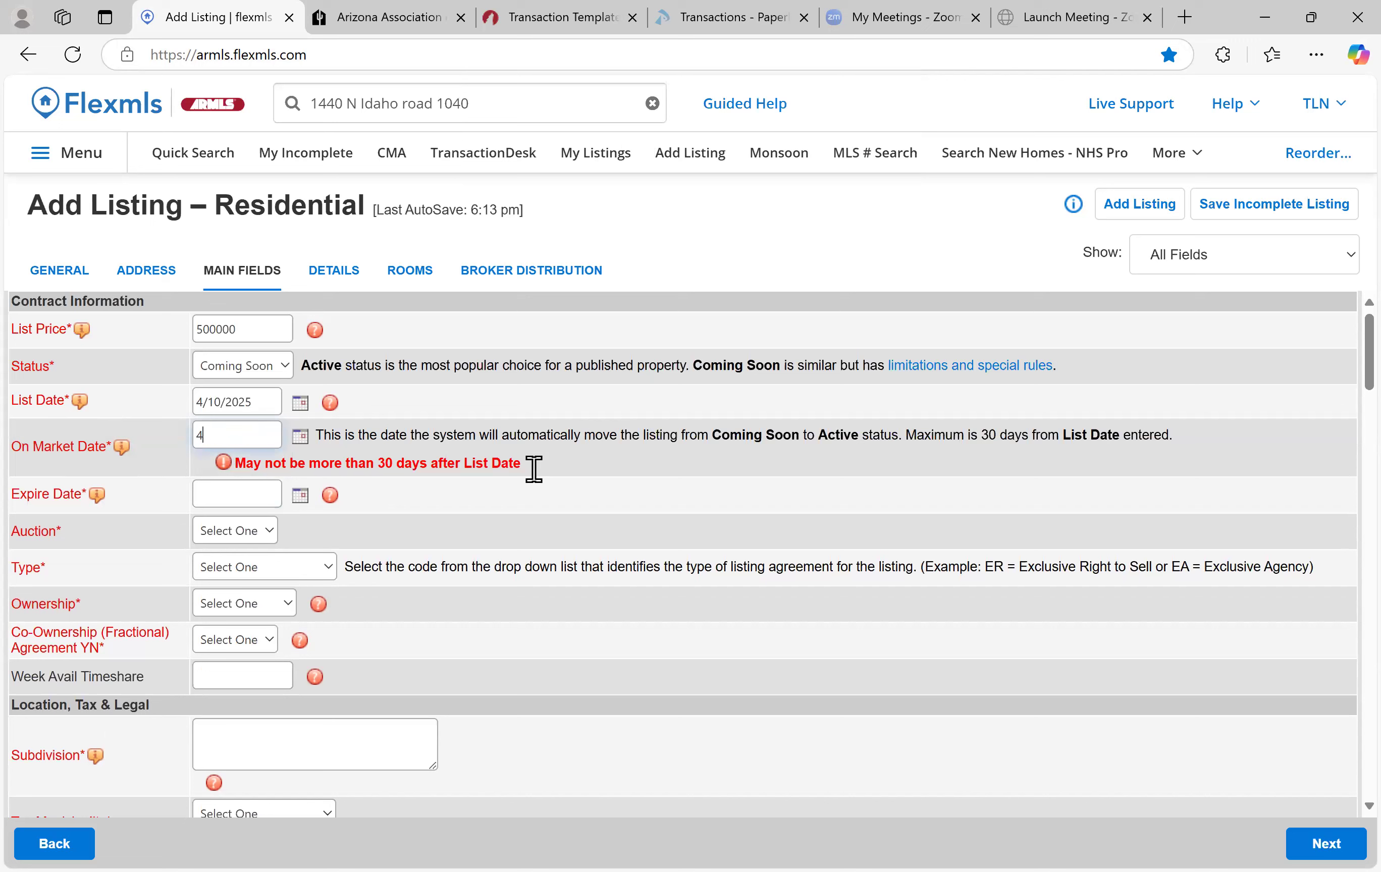
type("/2")
type("0")
type("/=")
key("BackSpace")
type("2025")
key("Tab")
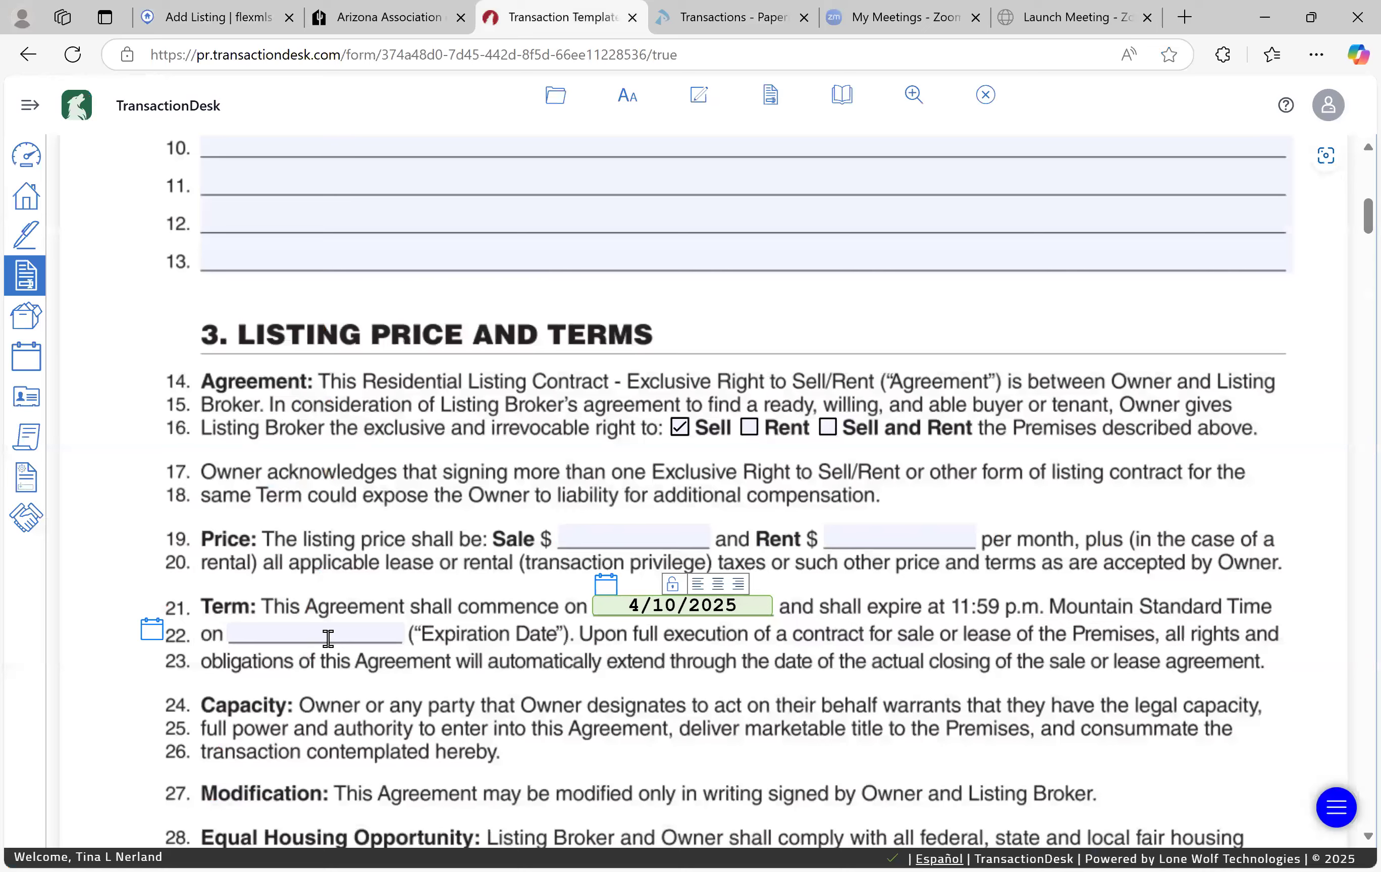
Back on the listing form, enter 9/30/2025 as the Expire Date
left_click(176, 20)
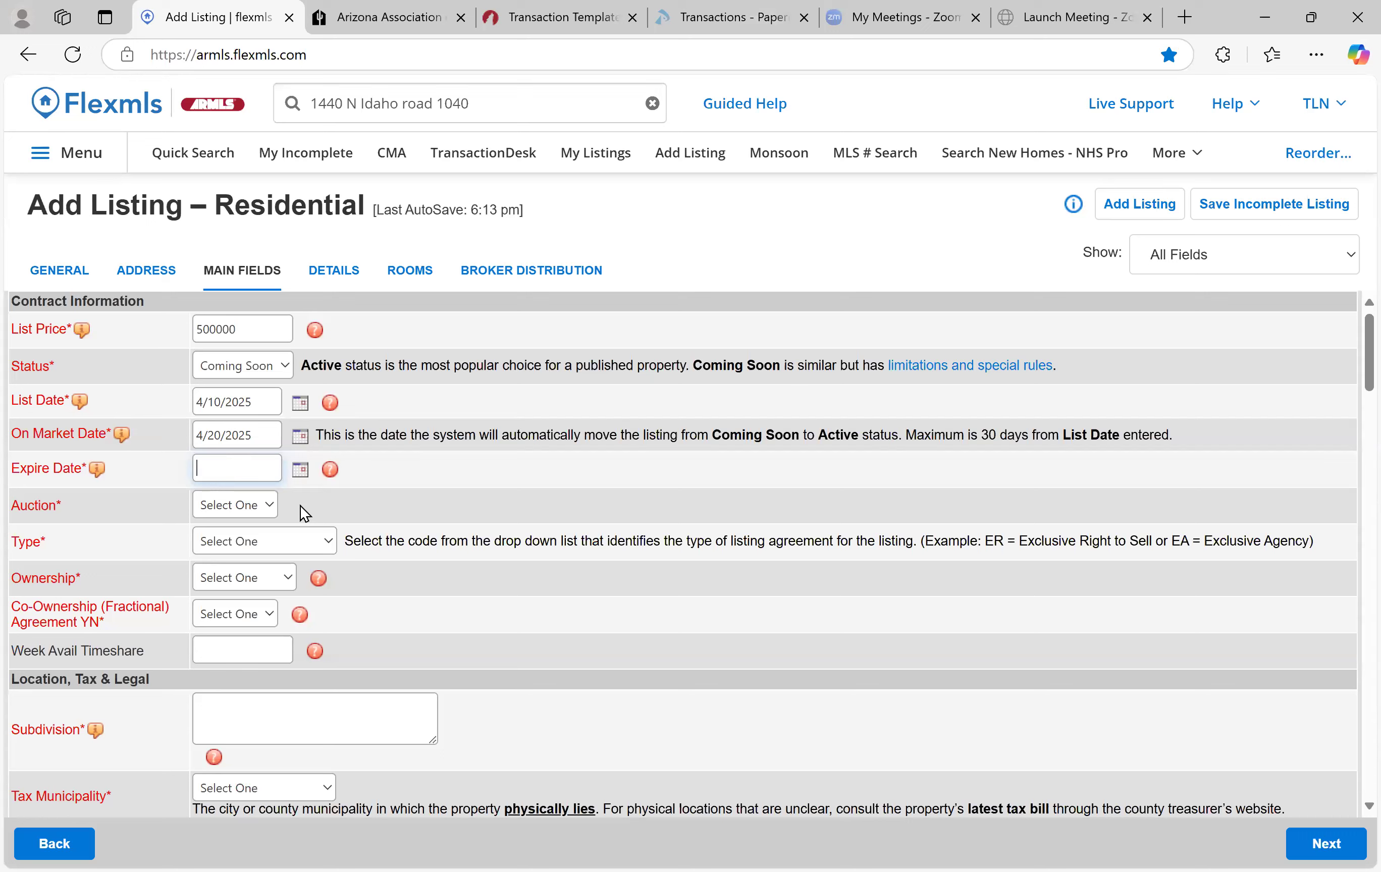
type("9/30/2025")
left_click(246, 507)
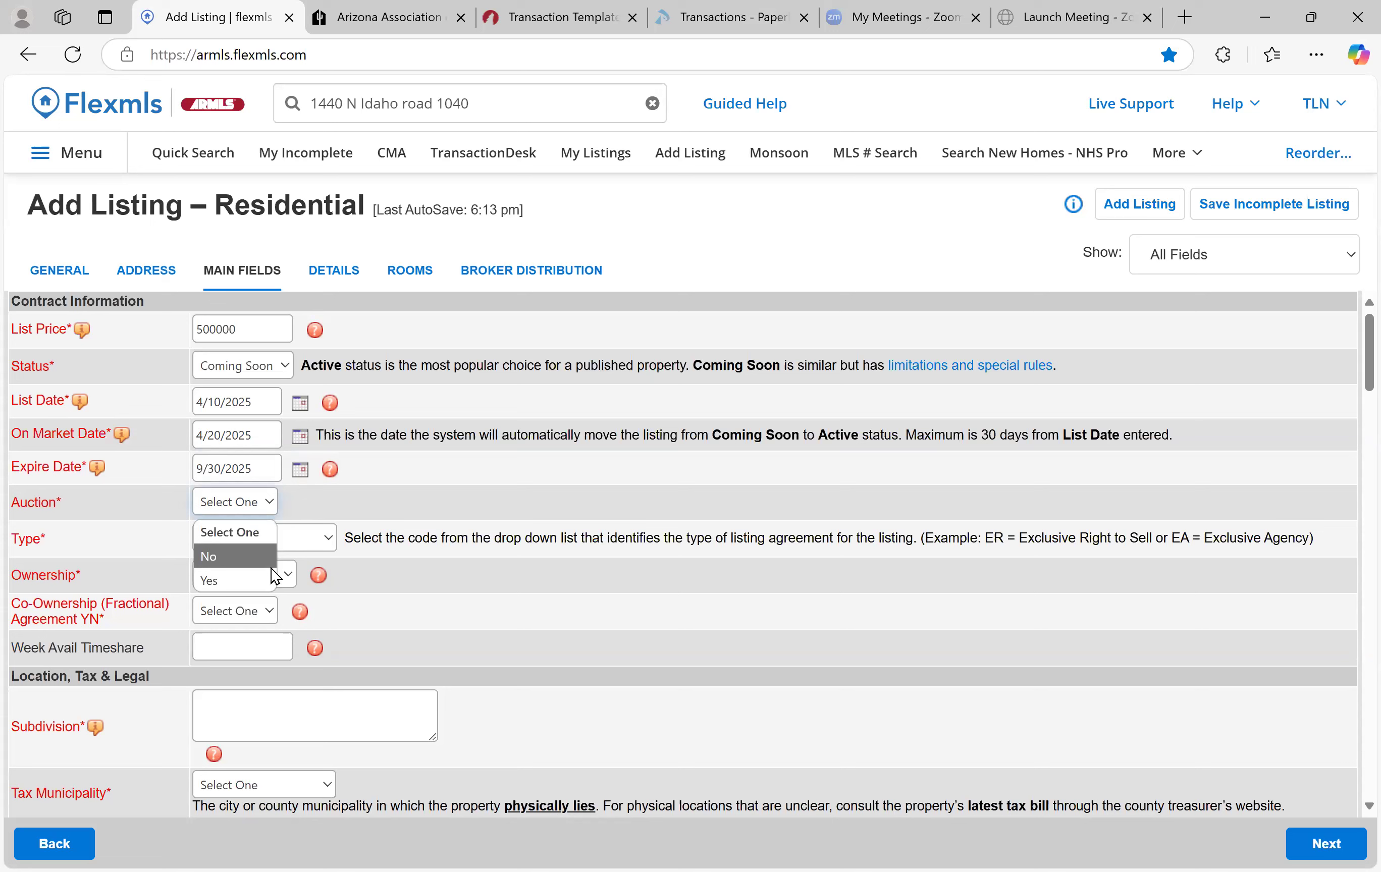
Set Auction to No and the listing agreement Type to Exclusive Right To Sell
left_click(237, 561)
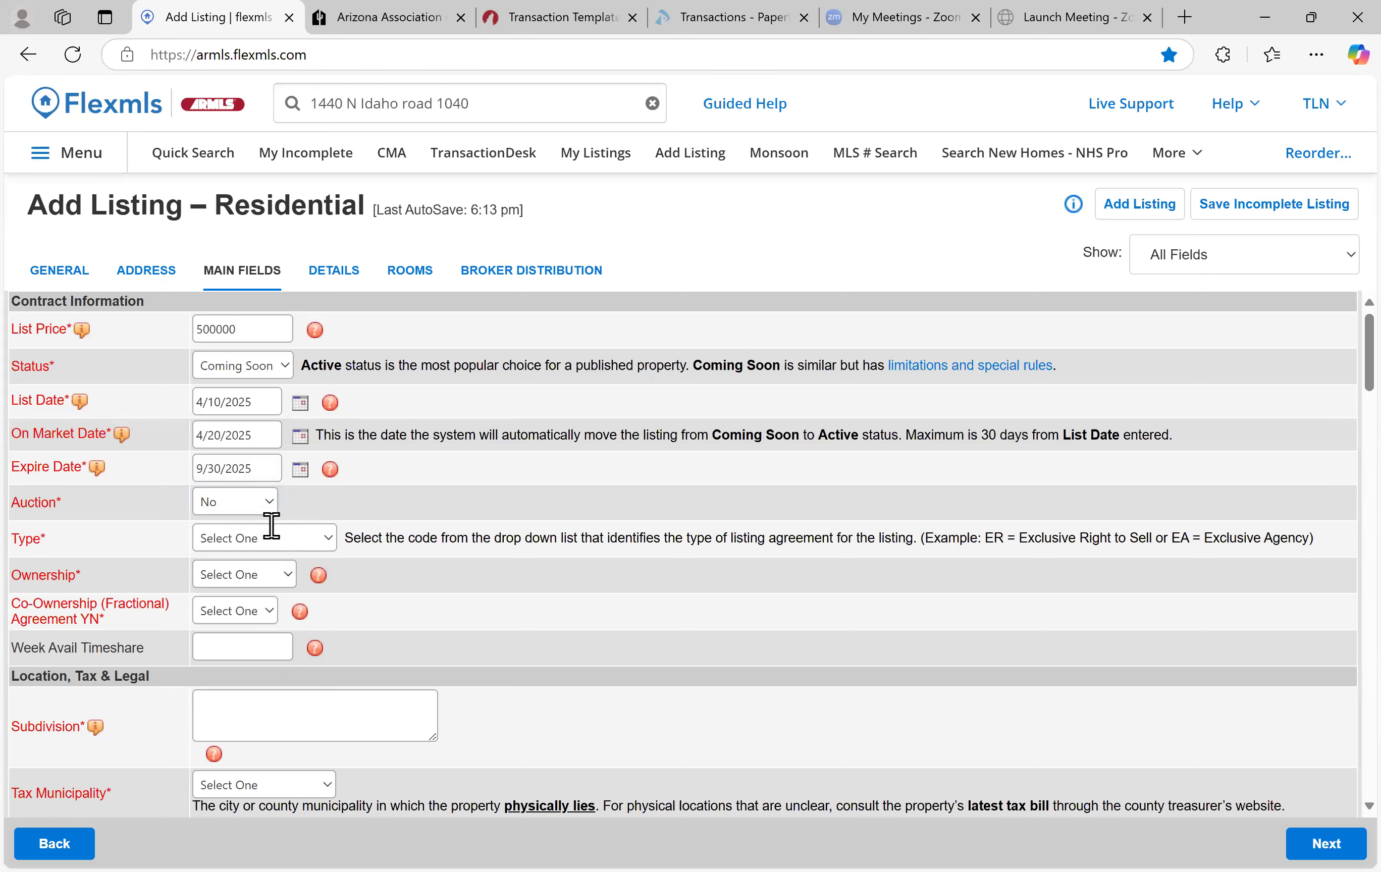
left_click(325, 542)
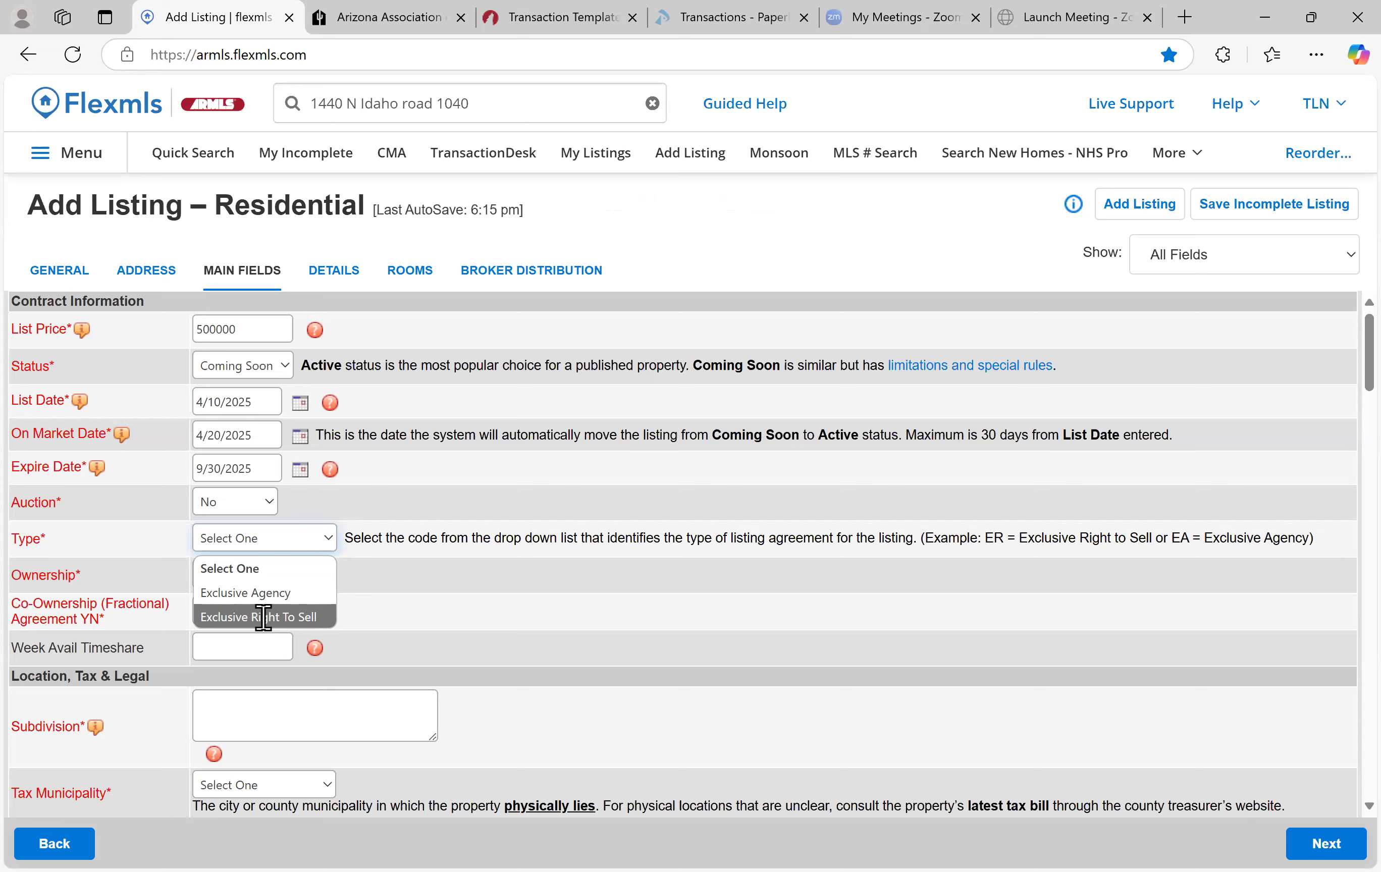
left_click(309, 617)
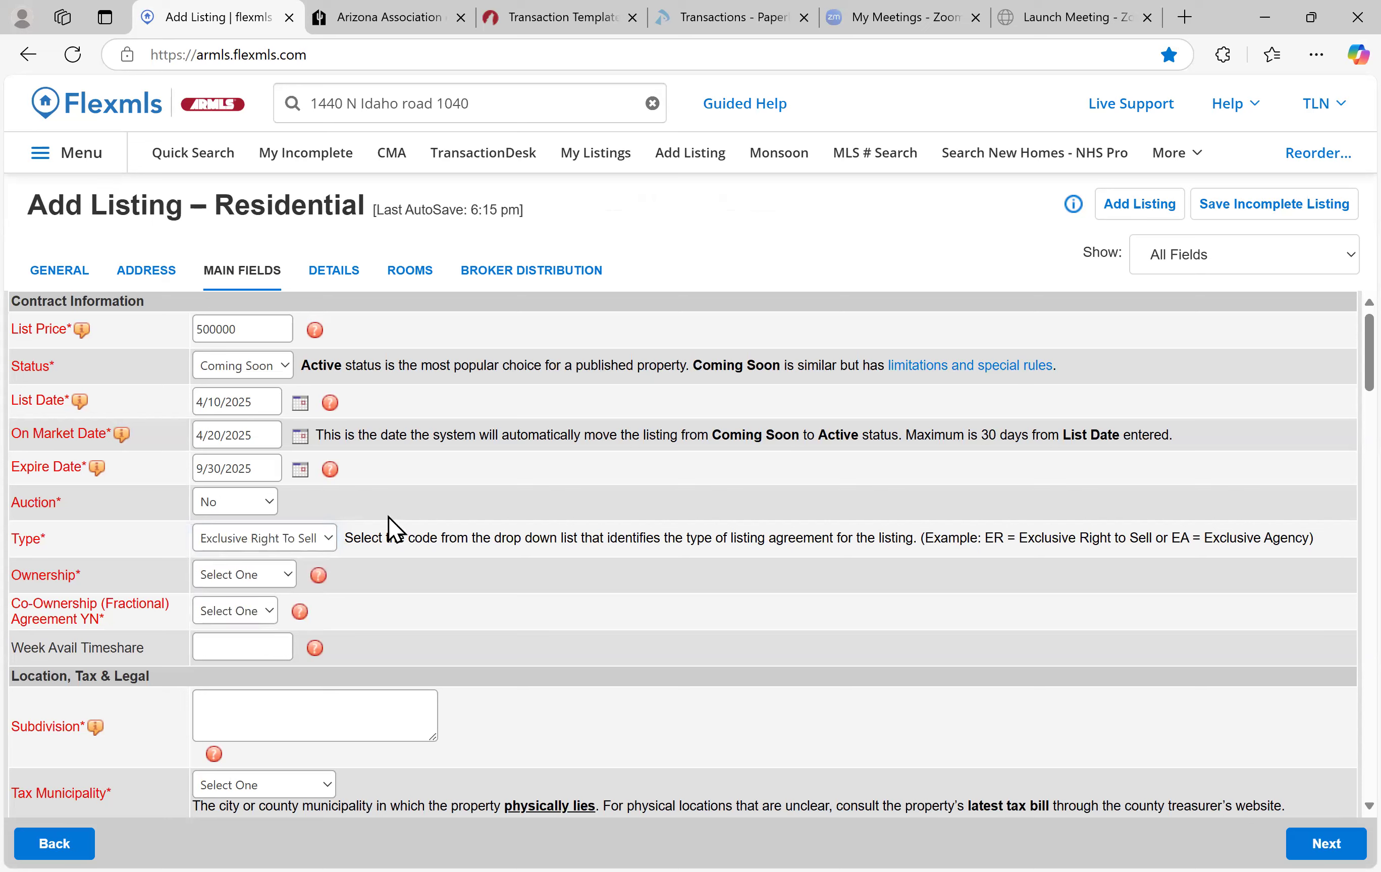
left_click(282, 577)
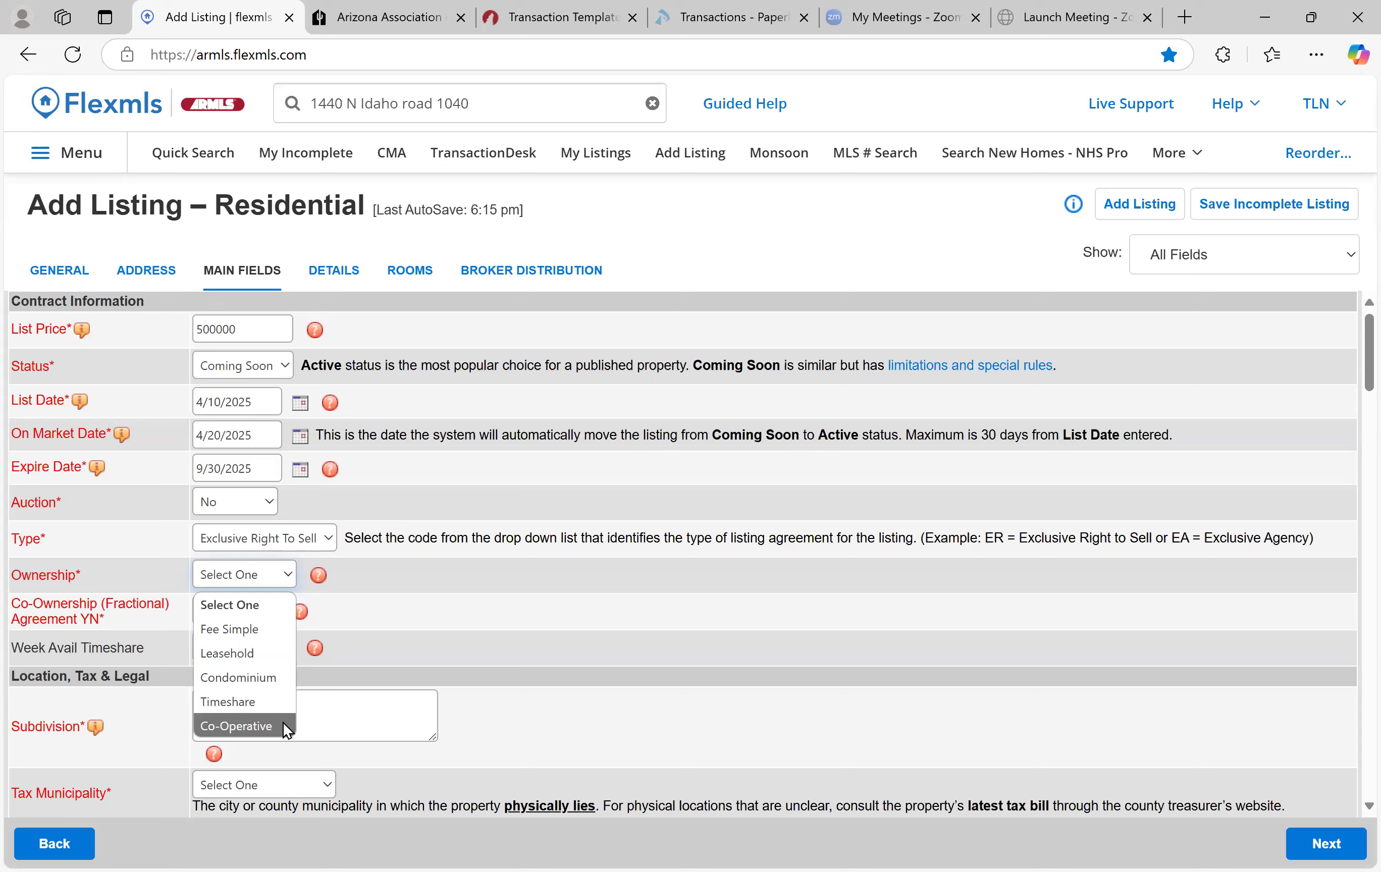
Choose Fee Simple as the property's Ownership in Contract Information
left_click(243, 628)
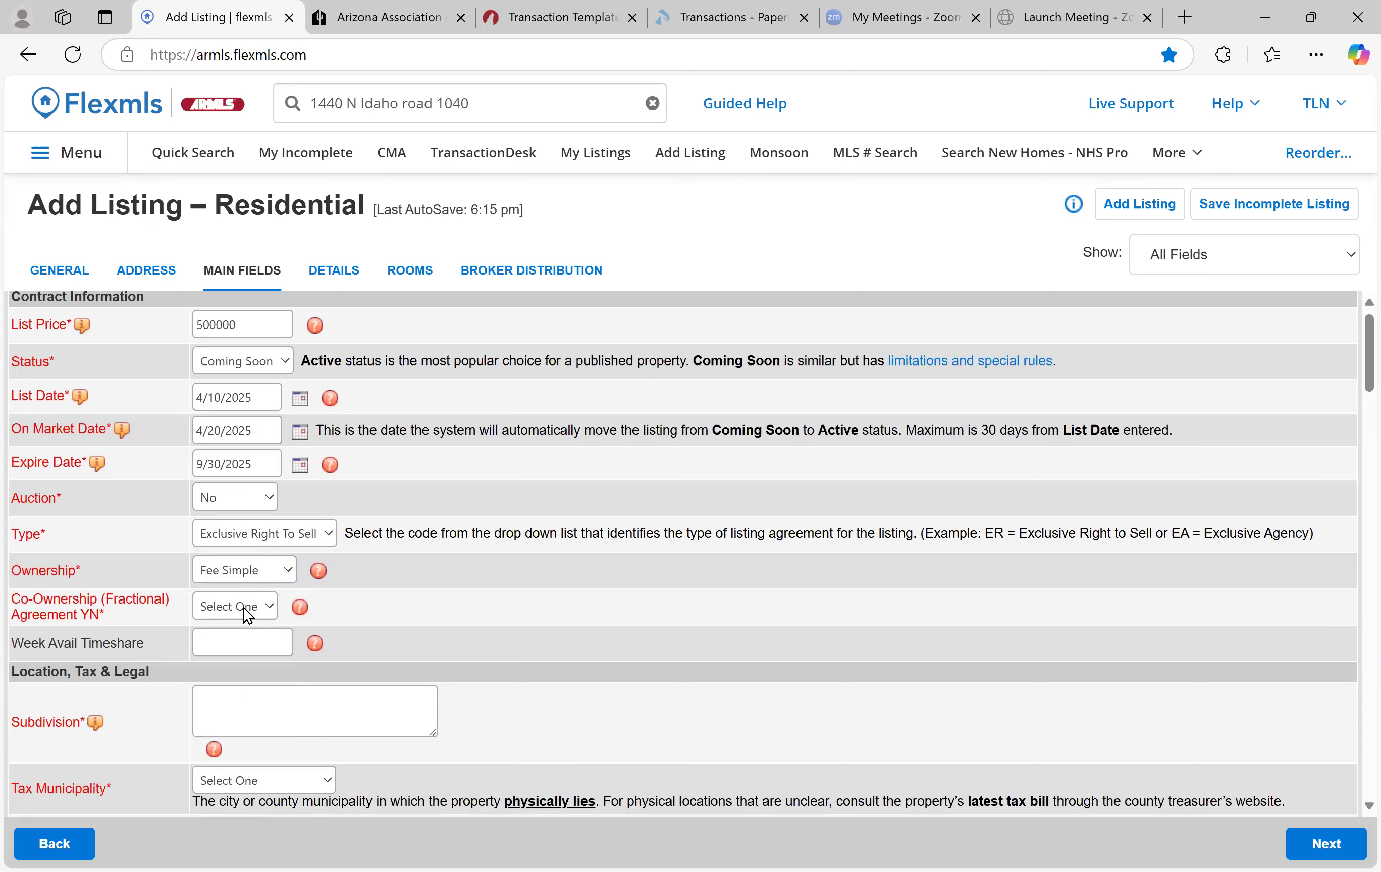
scroll(350, 603, "down", 1)
scroll(349, 599, "down", 1)
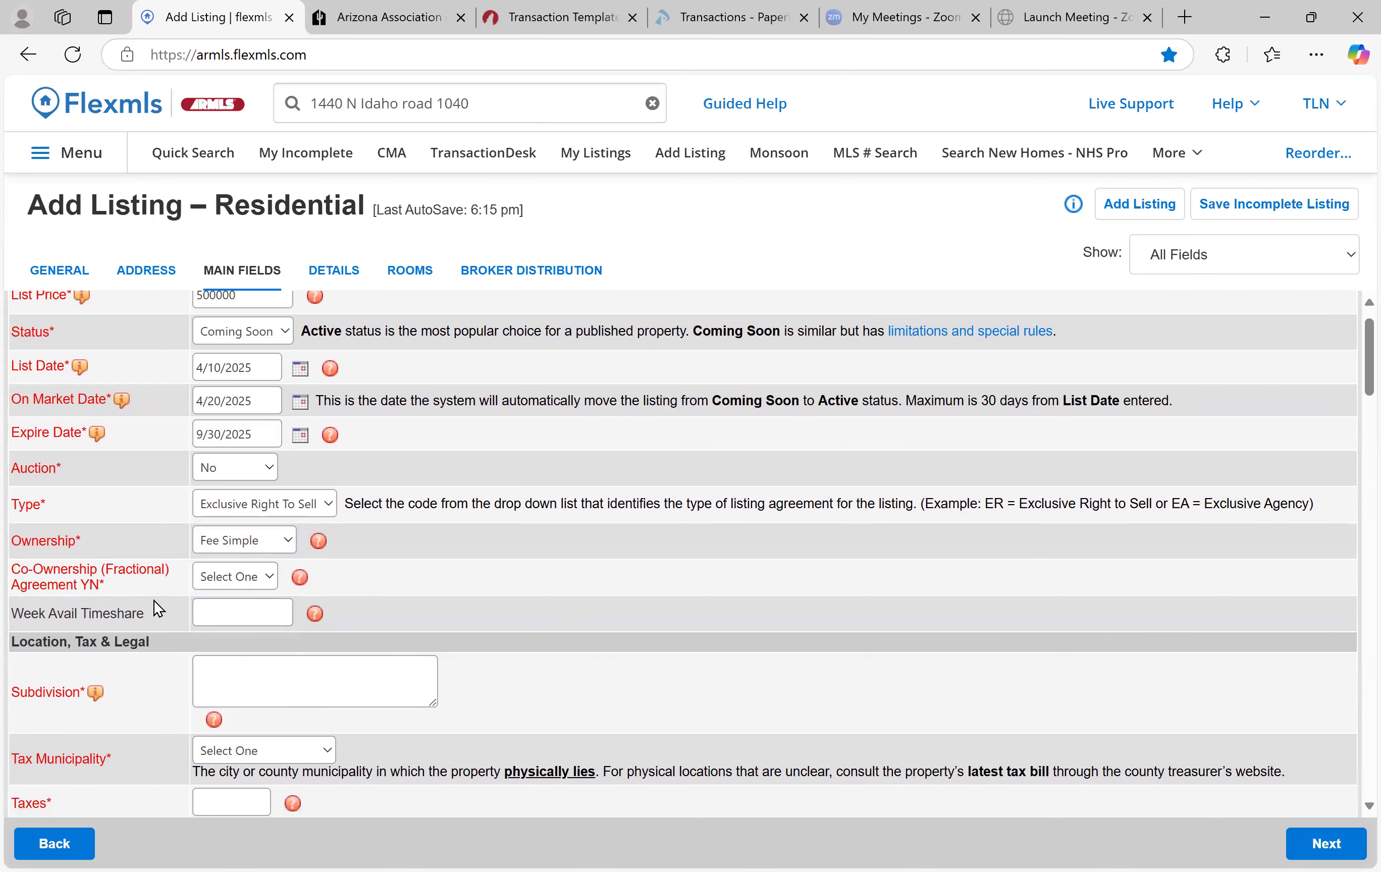
Read the Co-Ownership (Fractional) Agreement YN help, then set that field to No
left_click(259, 579)
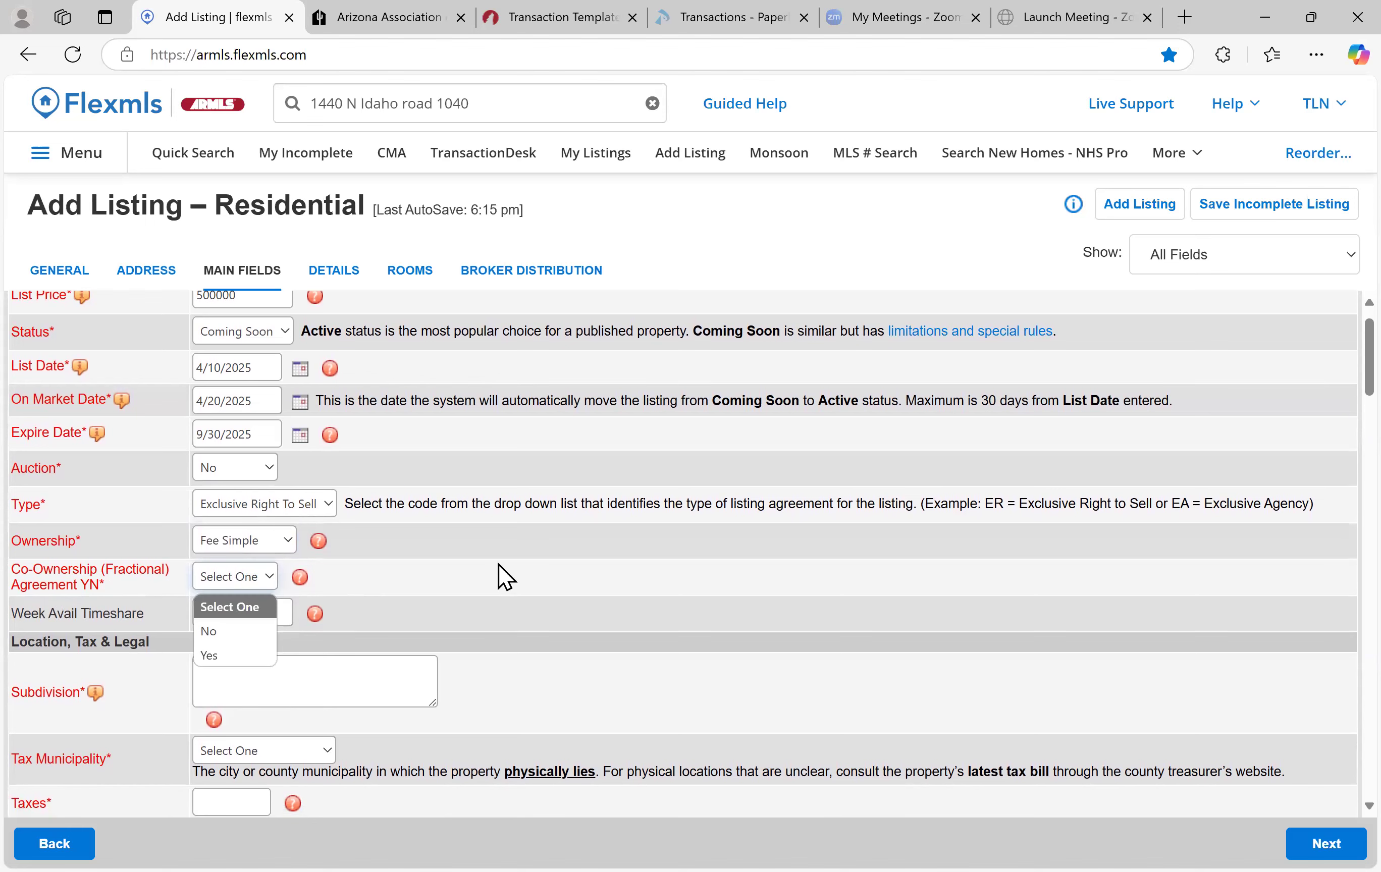
left_click(299, 578)
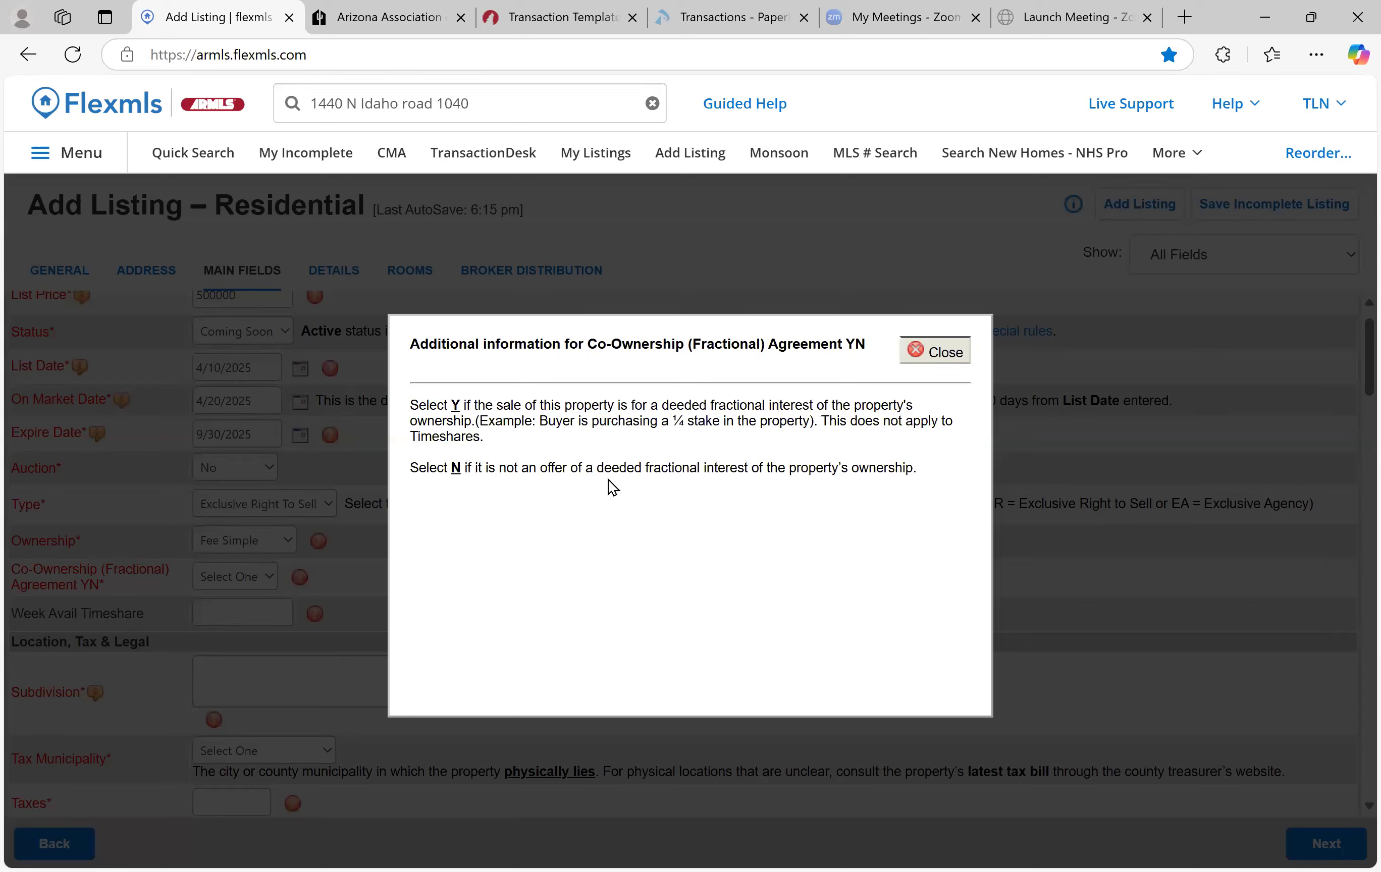
left_click(931, 348)
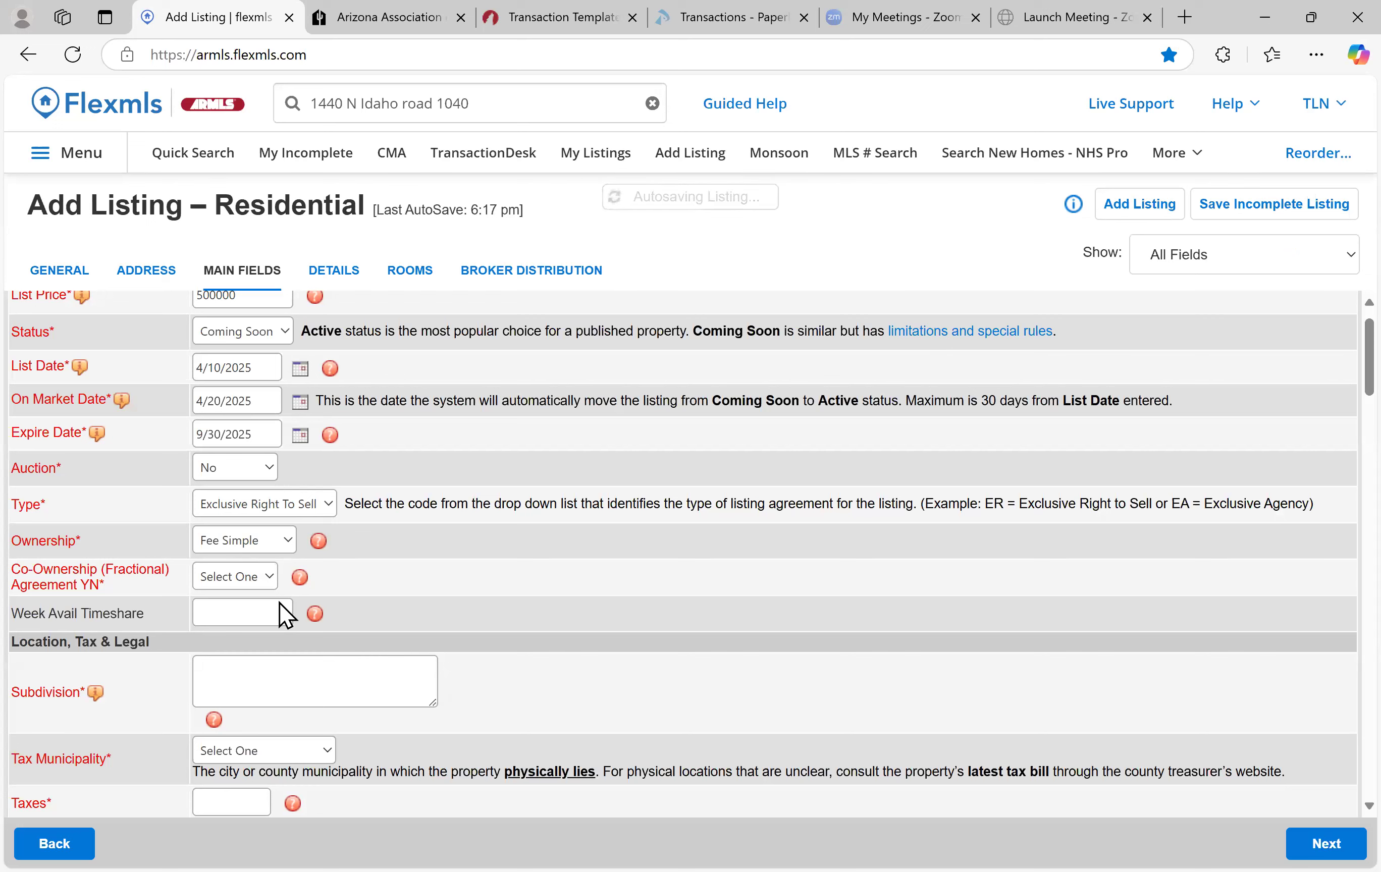
left_click(263, 577)
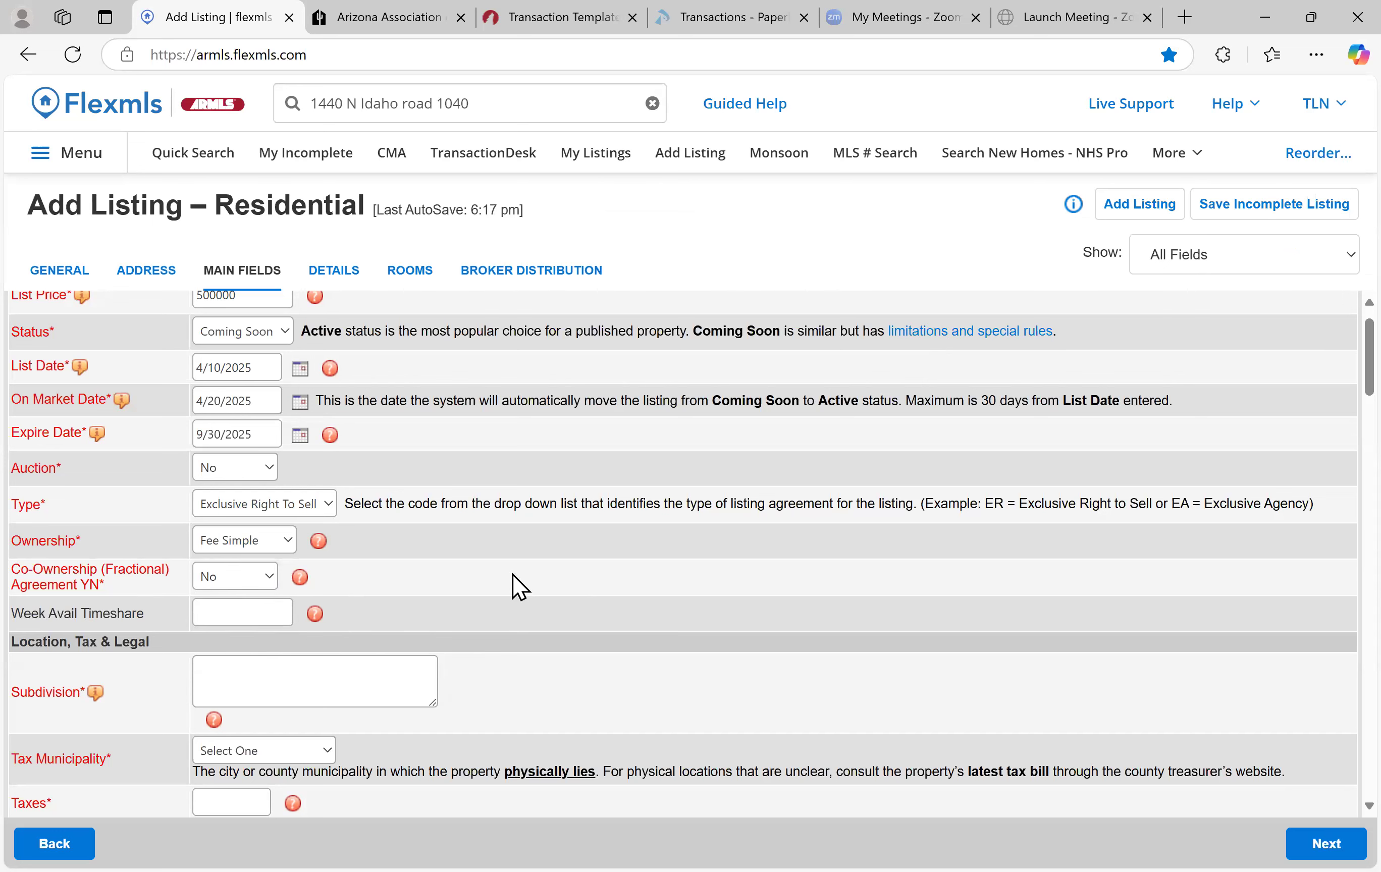
scroll(569, 570, "down", 3)
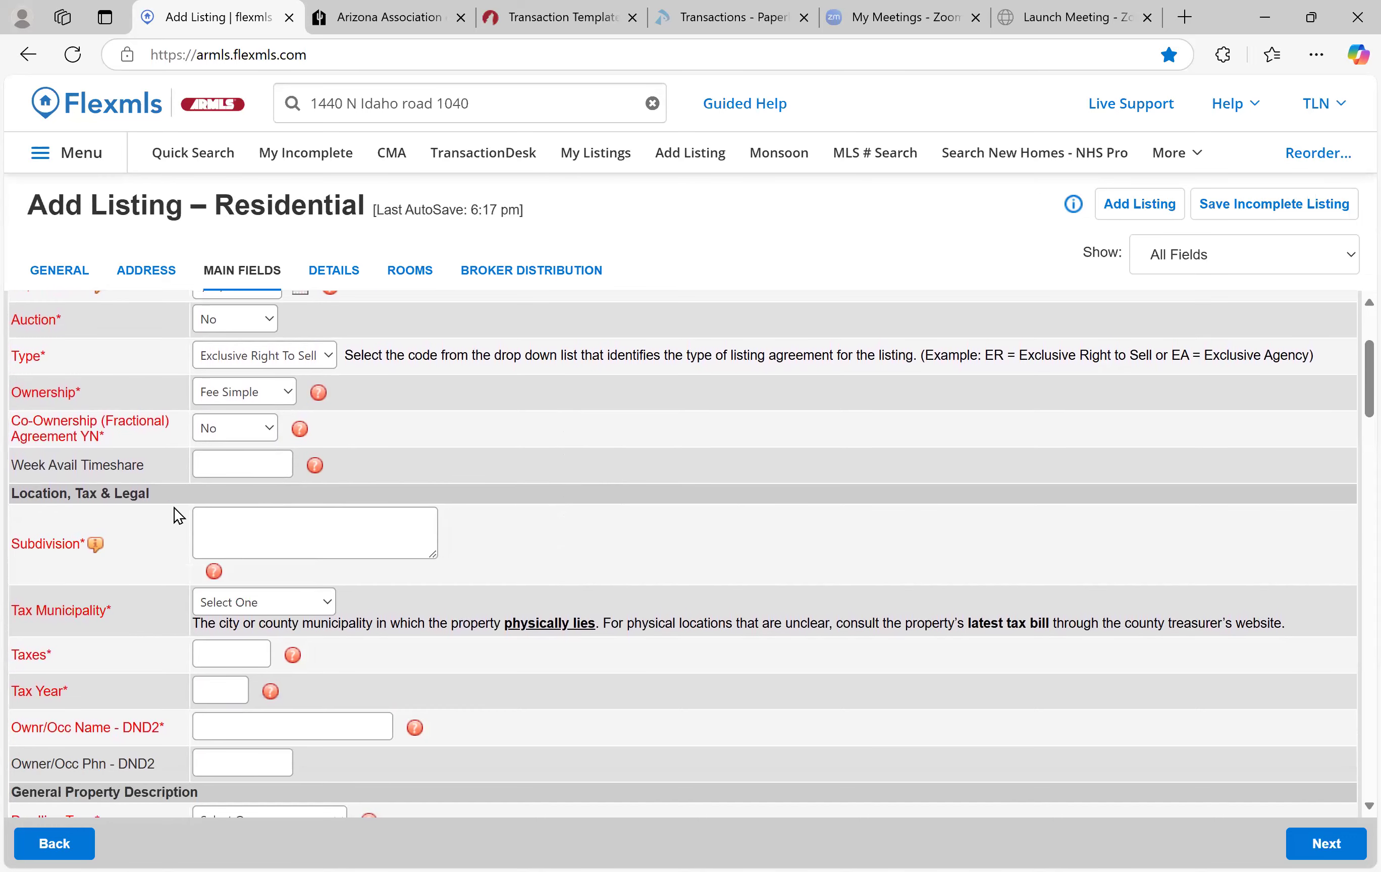
scroll(558, 509, "down", 2)
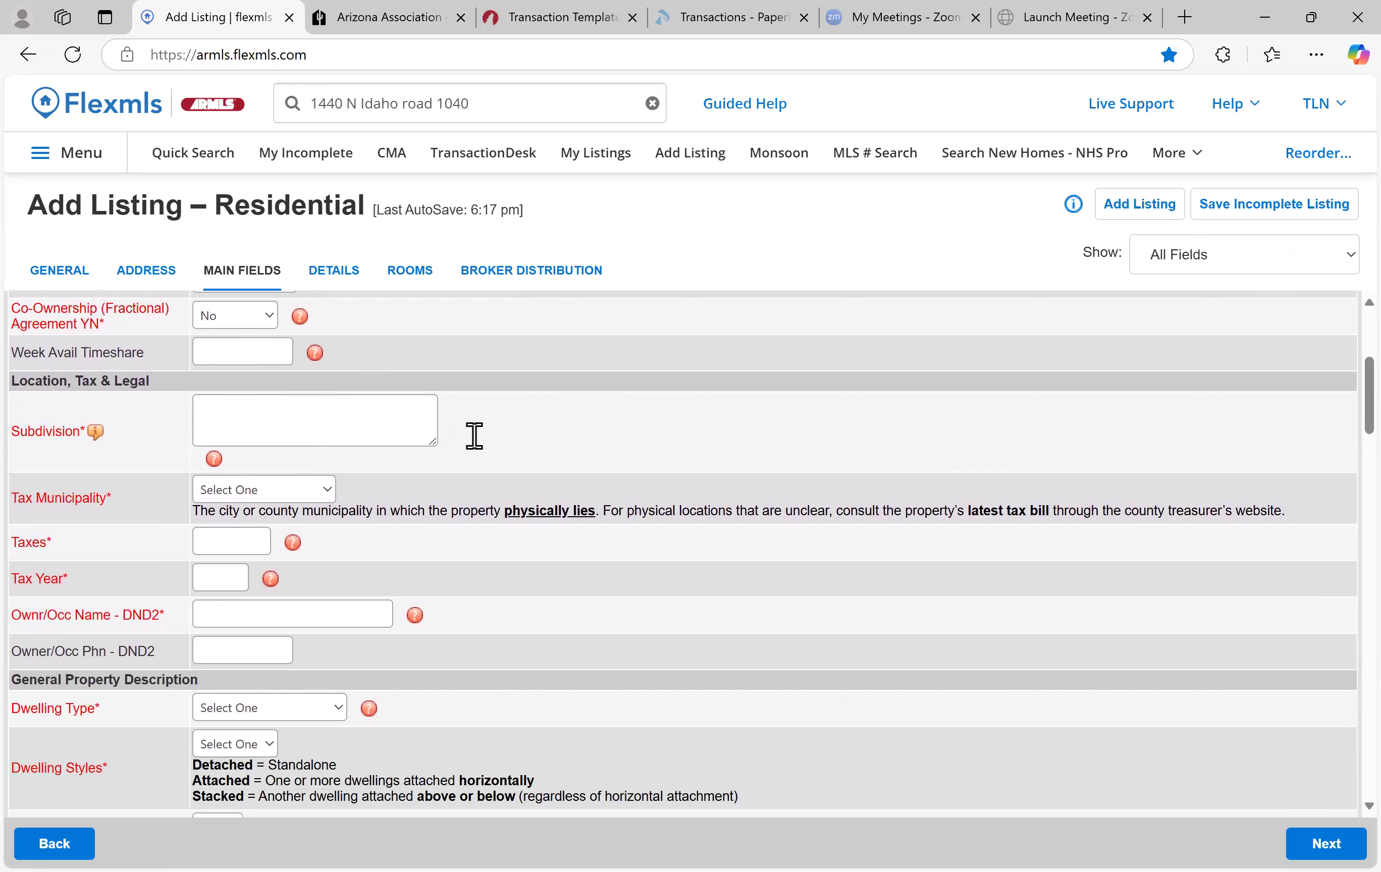
left_click(150, 276)
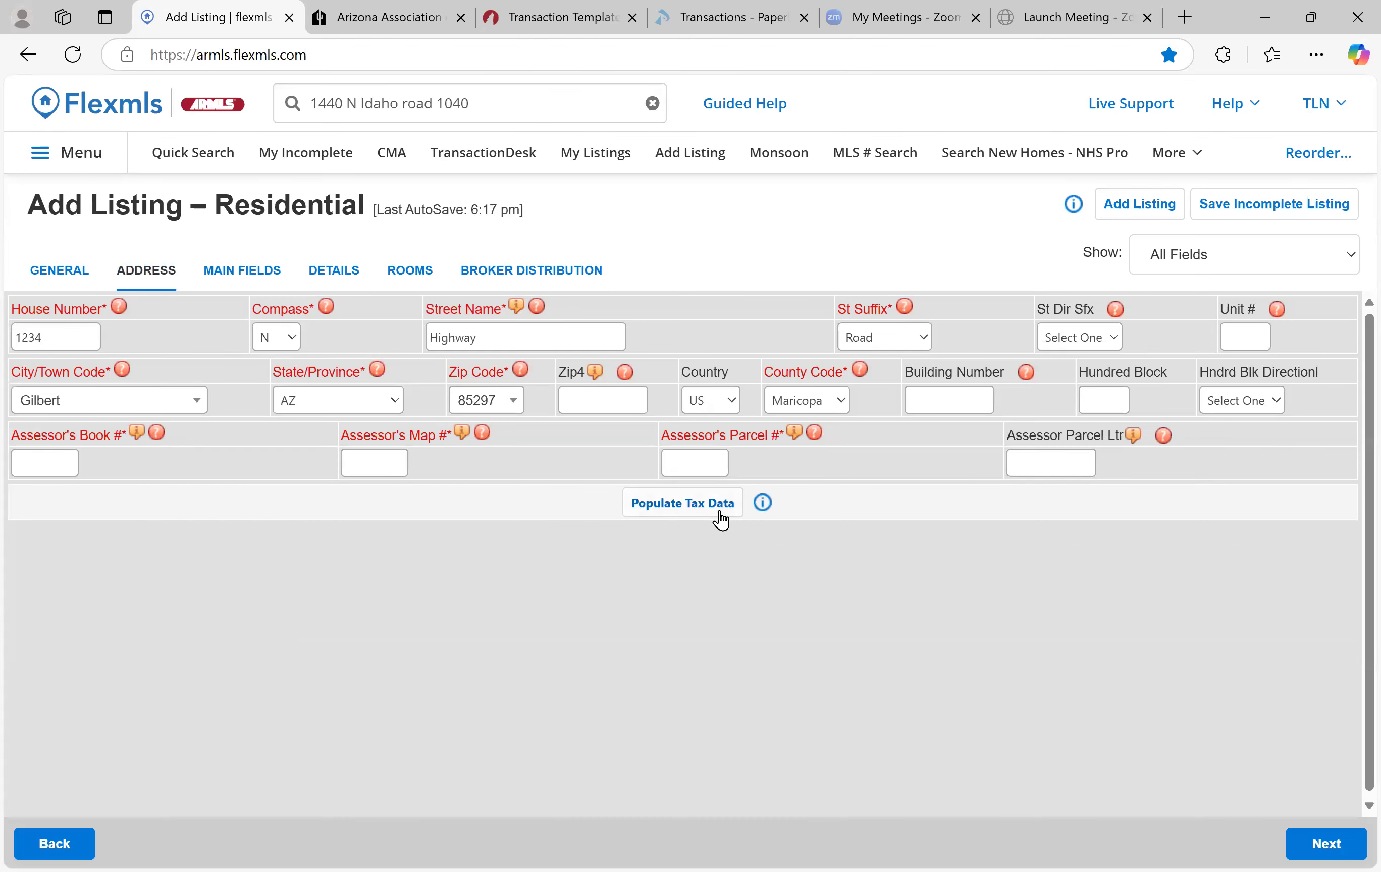
left_click(266, 282)
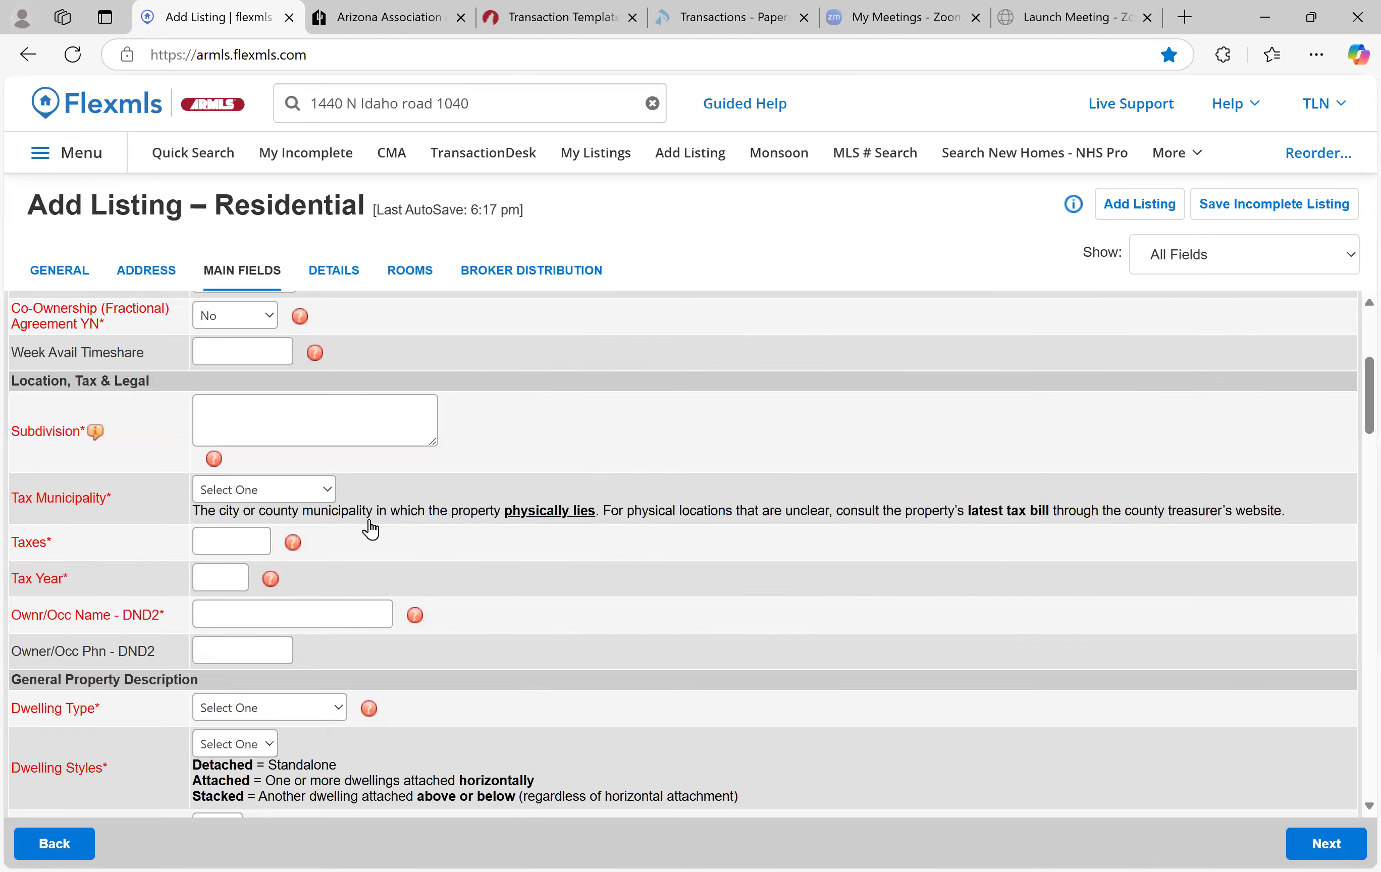
Enter subdivision Greenway Plains and choose Casa Grande as Tax Municipality, postponing the tip
left_click(387, 433)
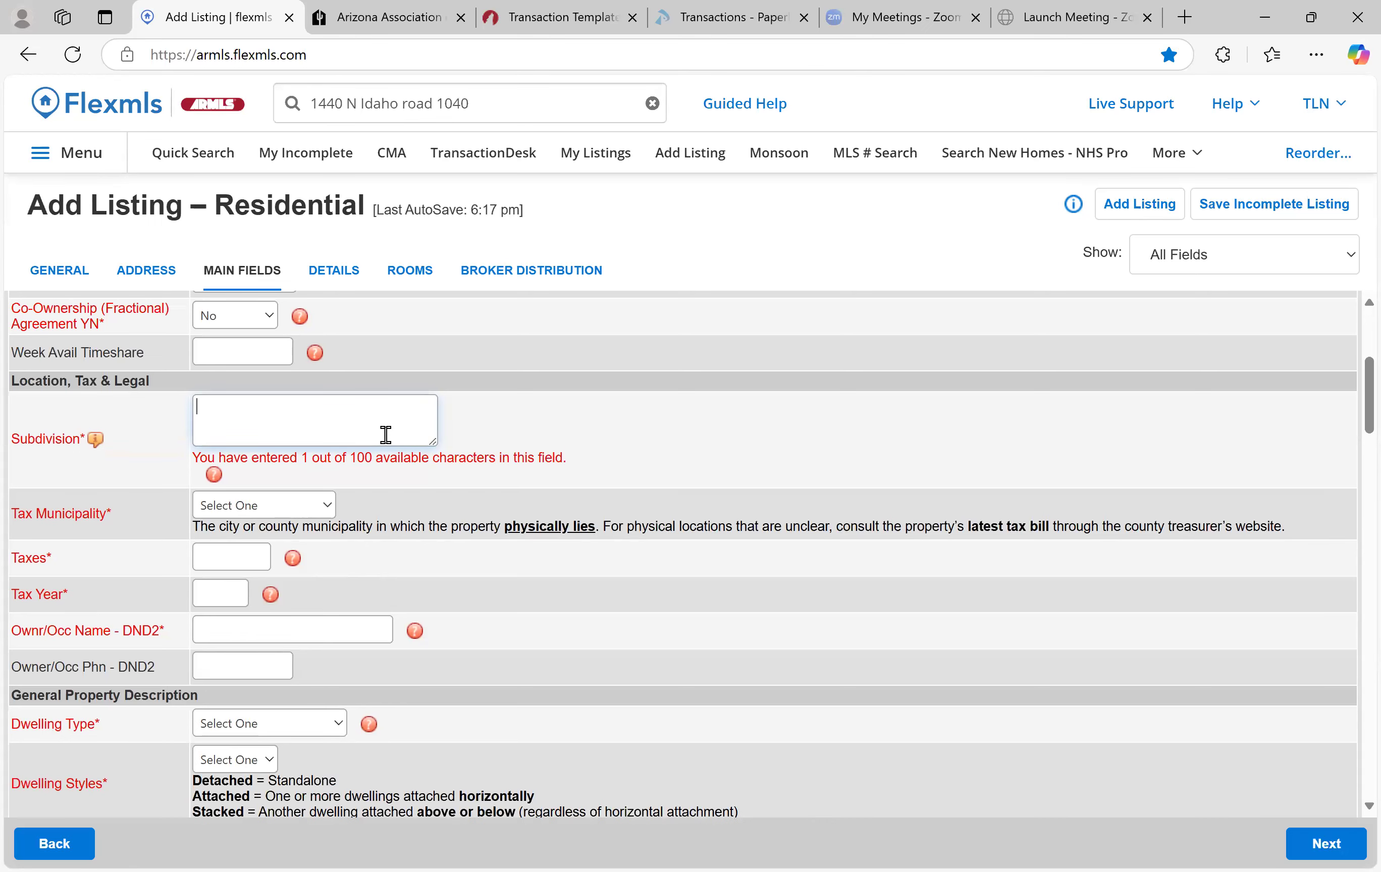
type("Greenway")
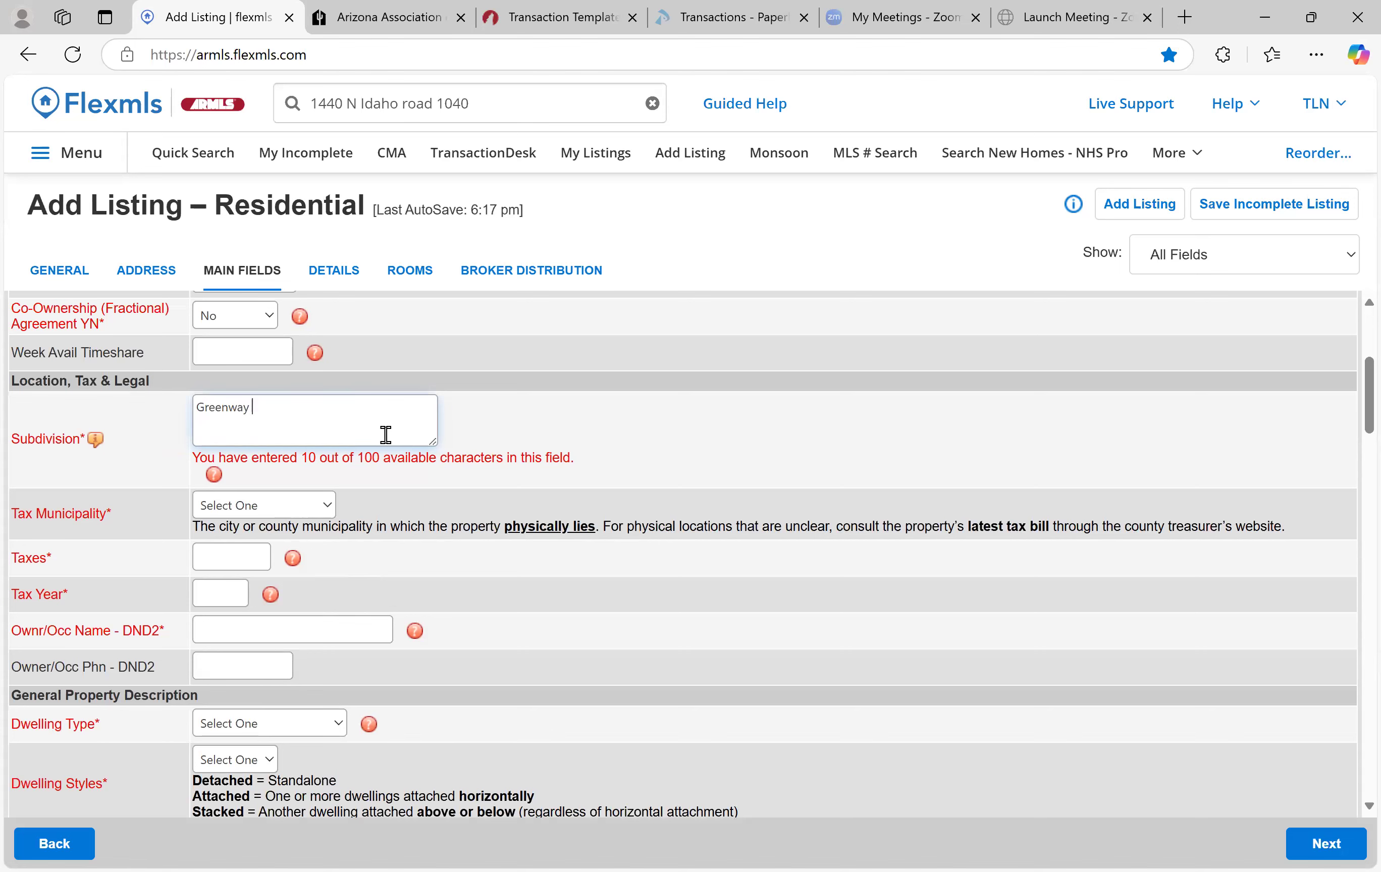
type(" Plains")
left_click(331, 507)
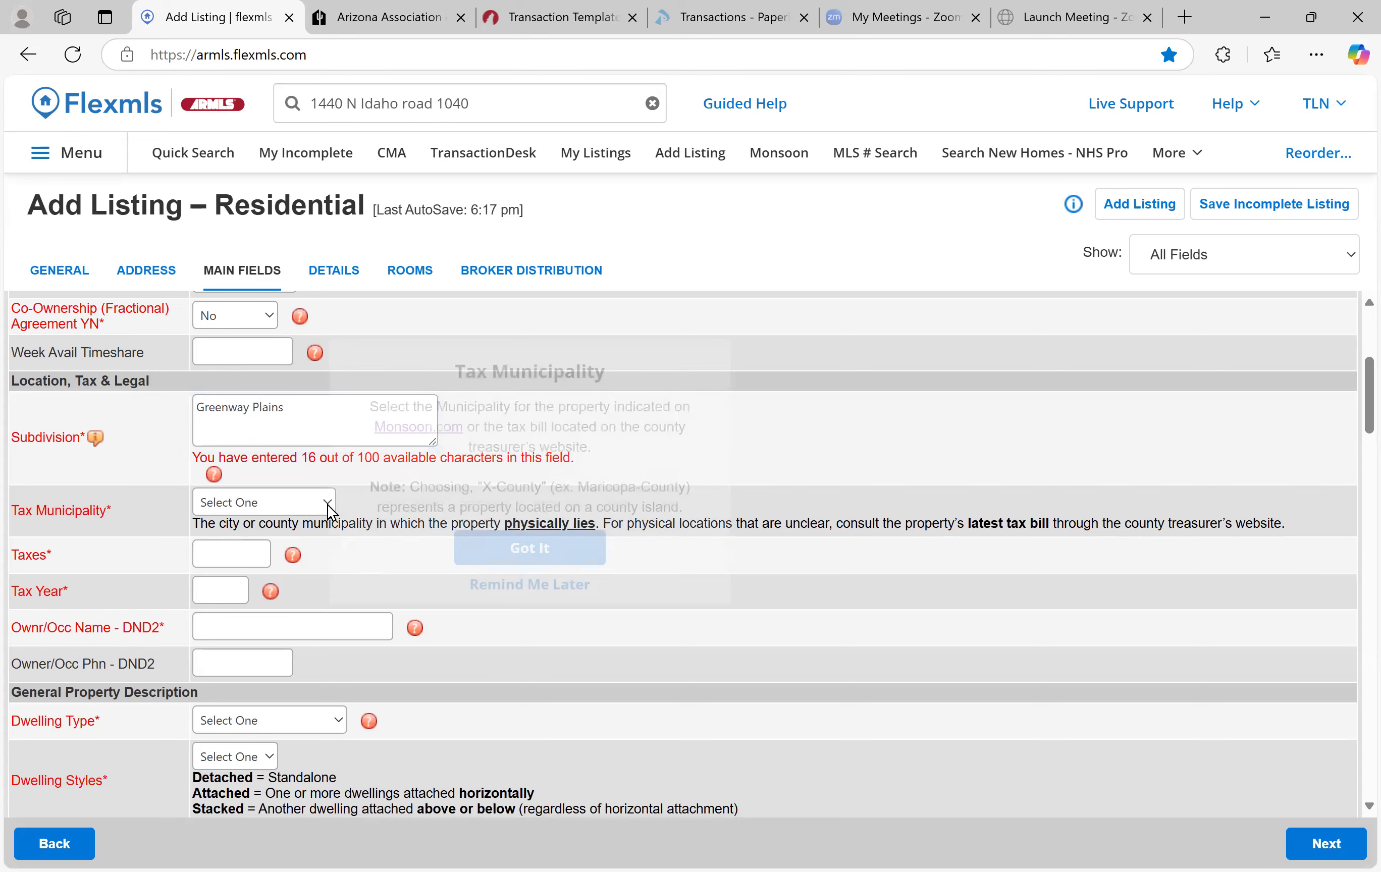
left_click(522, 586)
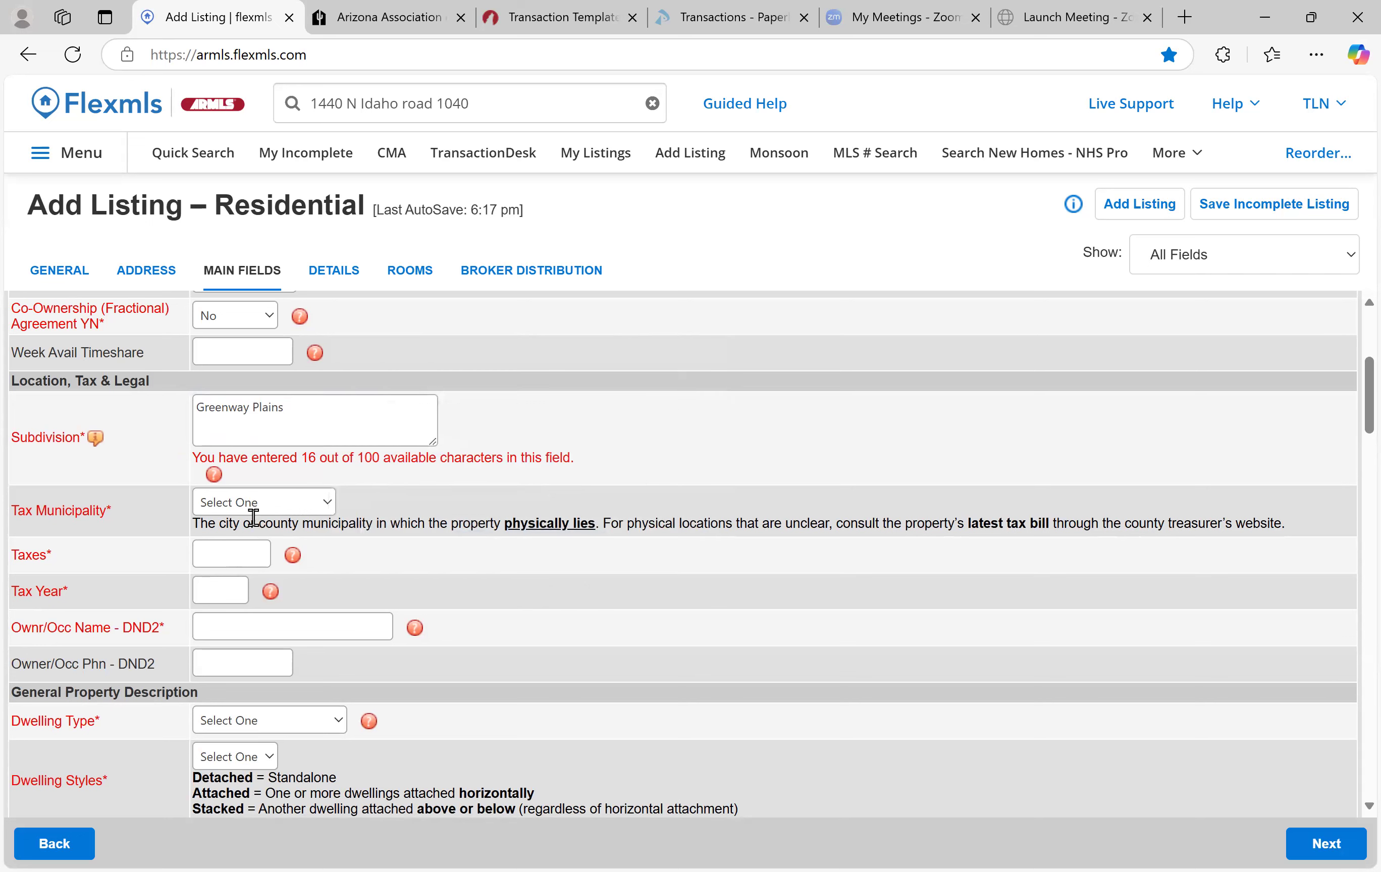
left_click(248, 504)
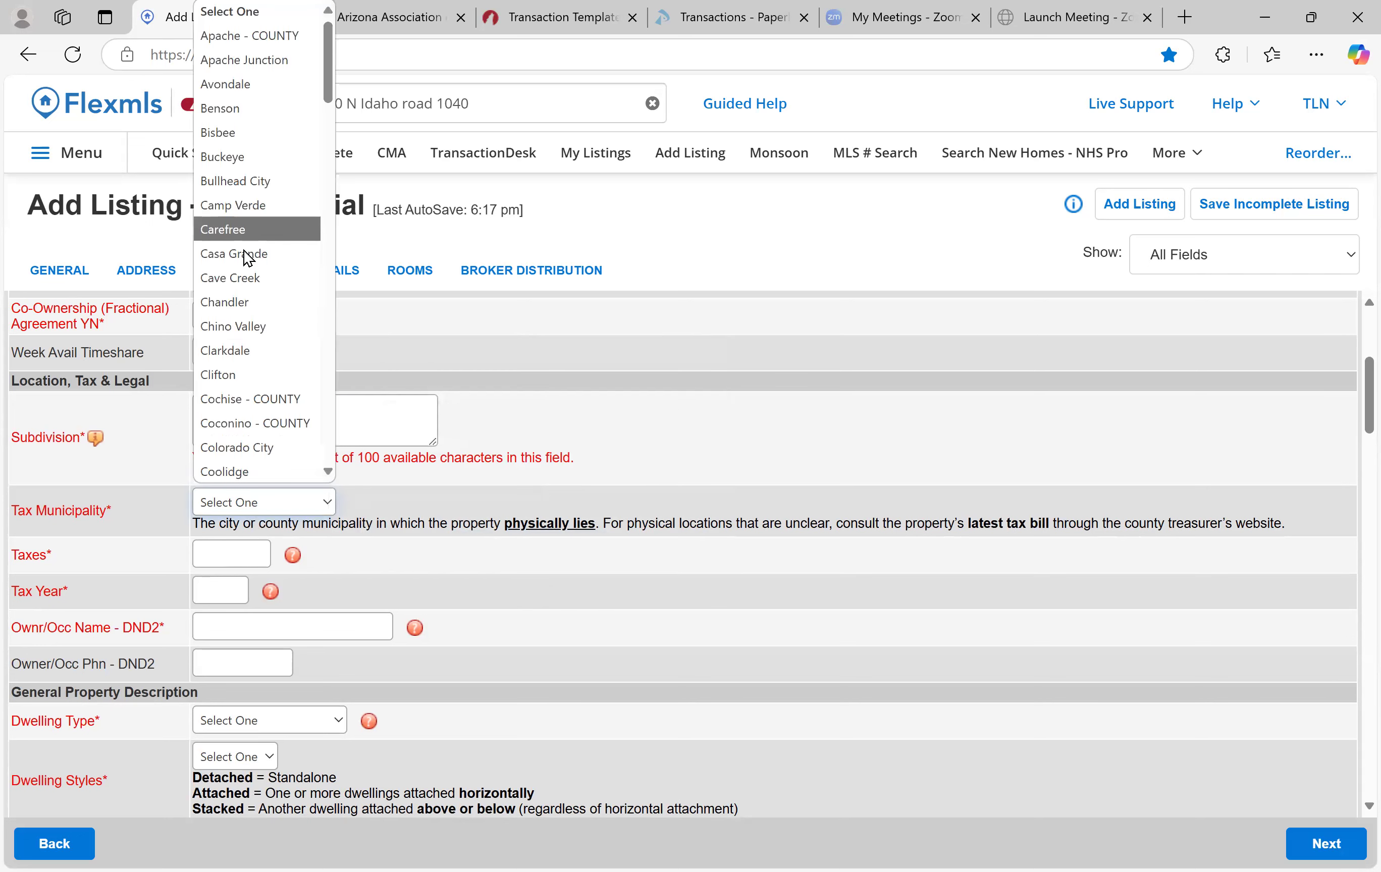
left_click(244, 255)
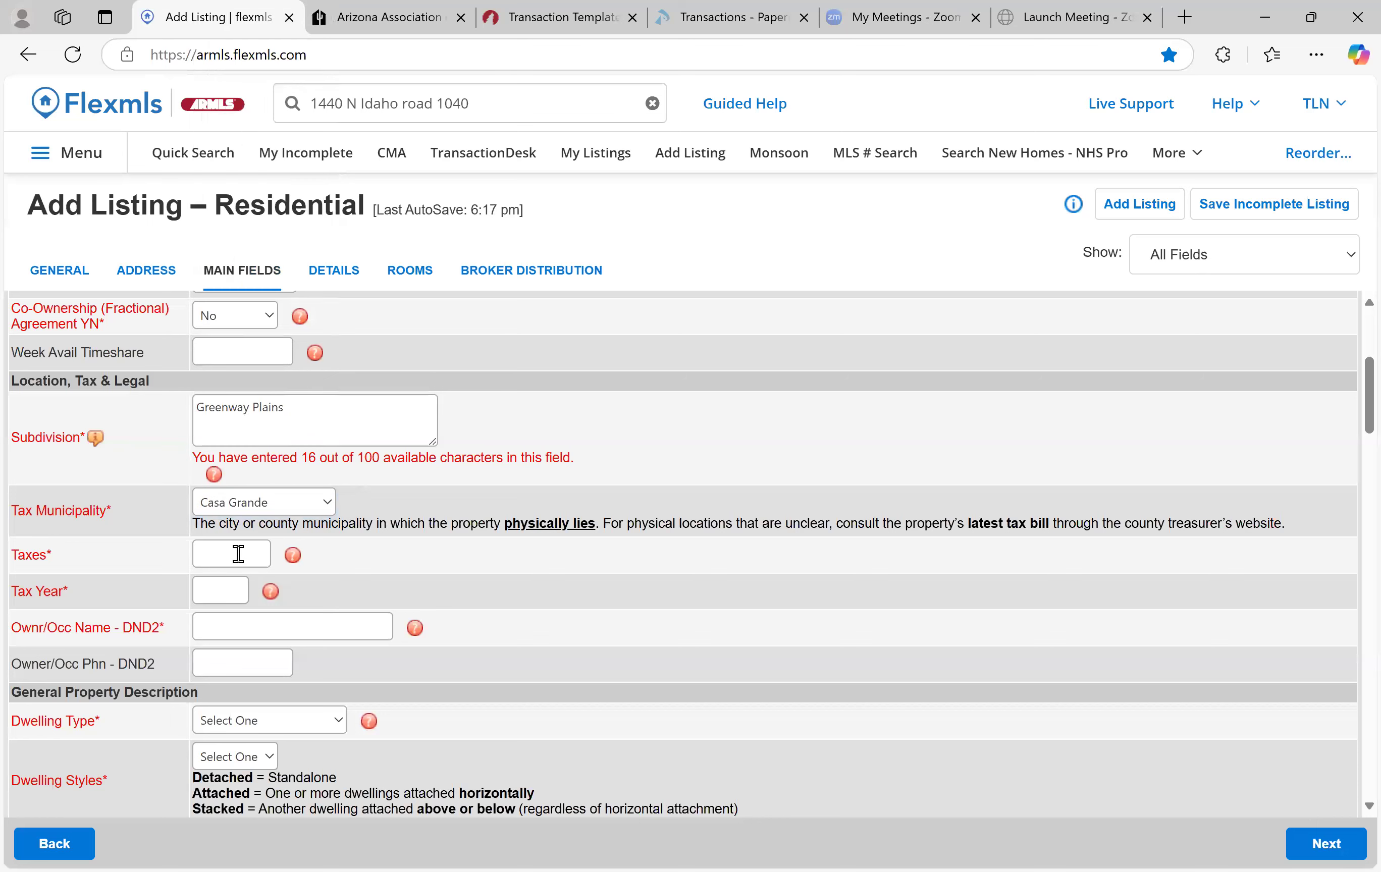
Enter Taxes 2000, Tax Year 2024, and the owner/occupant's name
type("2000")
key("Tab")
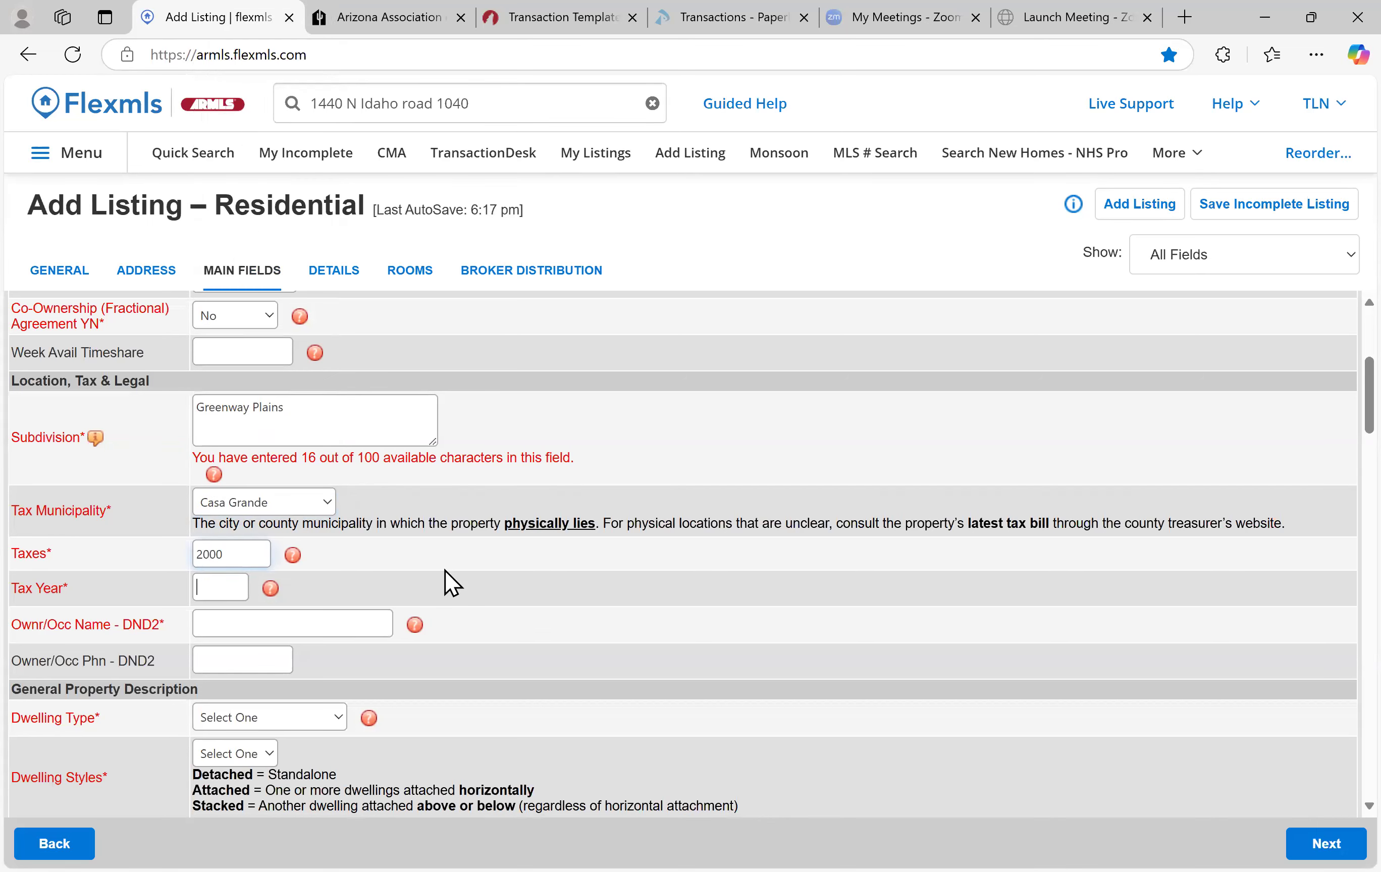
type("2024")
key("Tab")
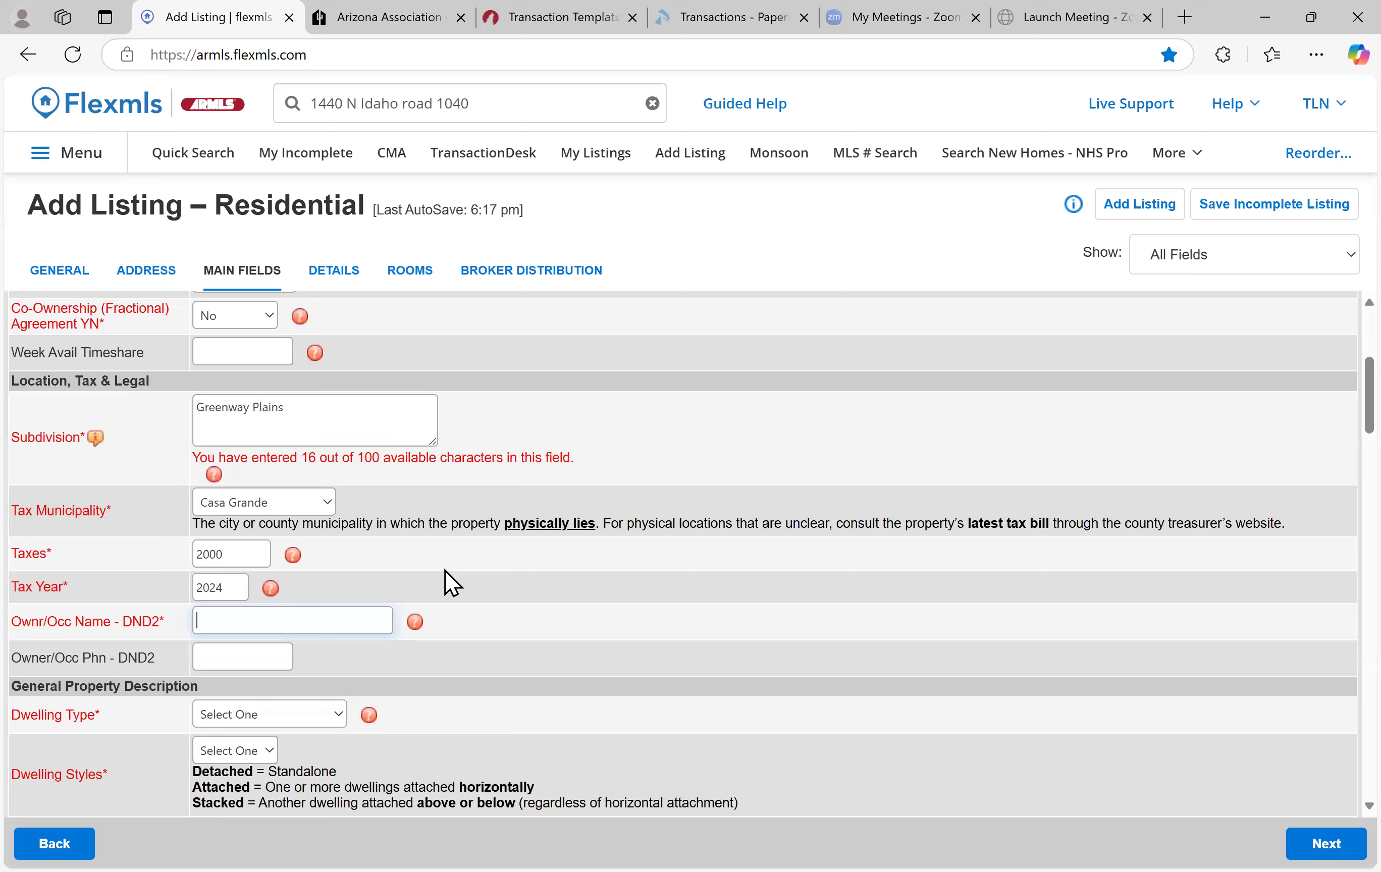
In General Property Description, pick Single Family Residence as Dwelling Type and Detached as Dwelling Style
scroll(84, 663, "down", 1)
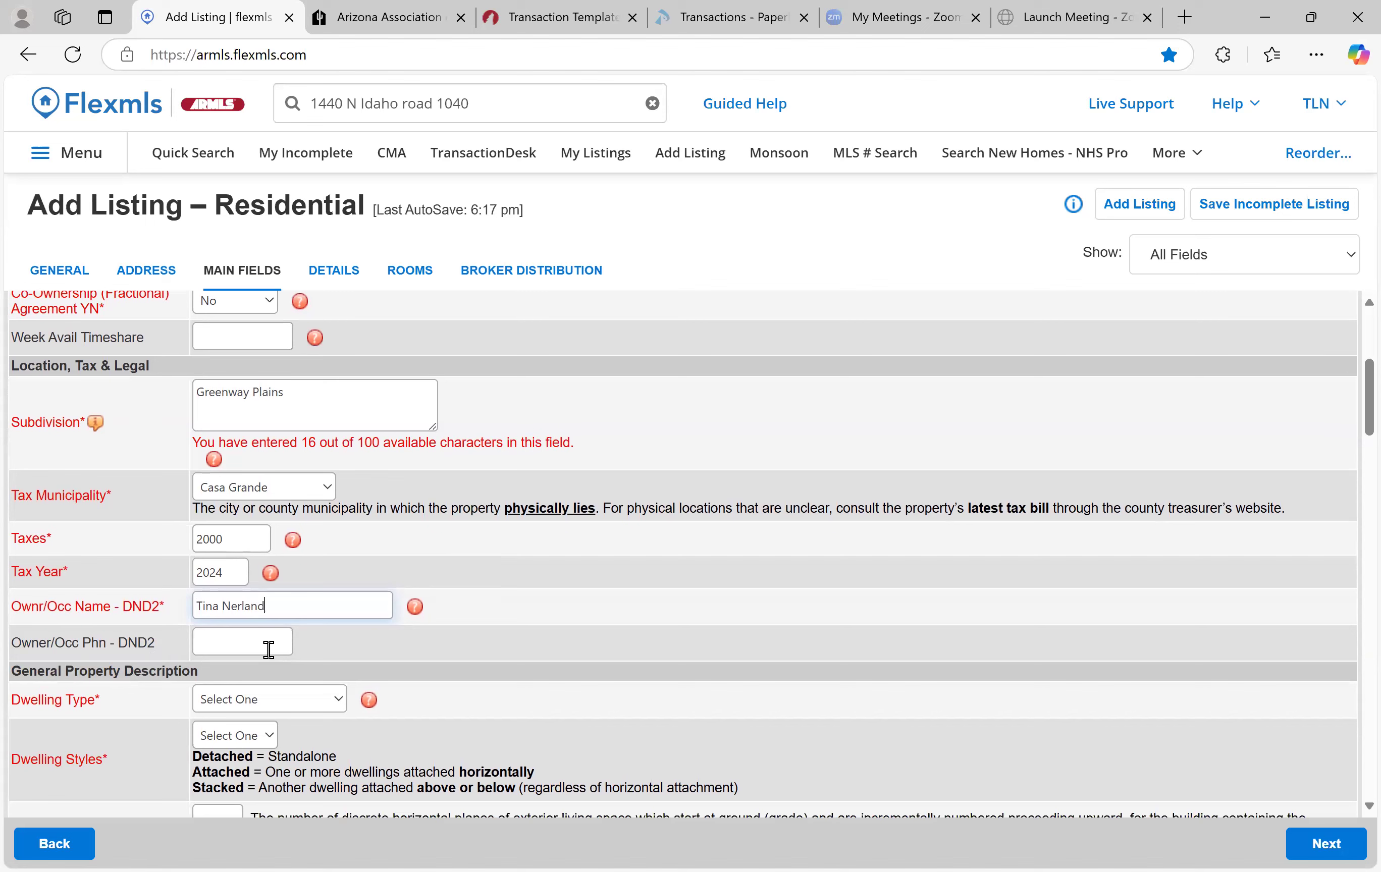
scroll(506, 658, "down", 2)
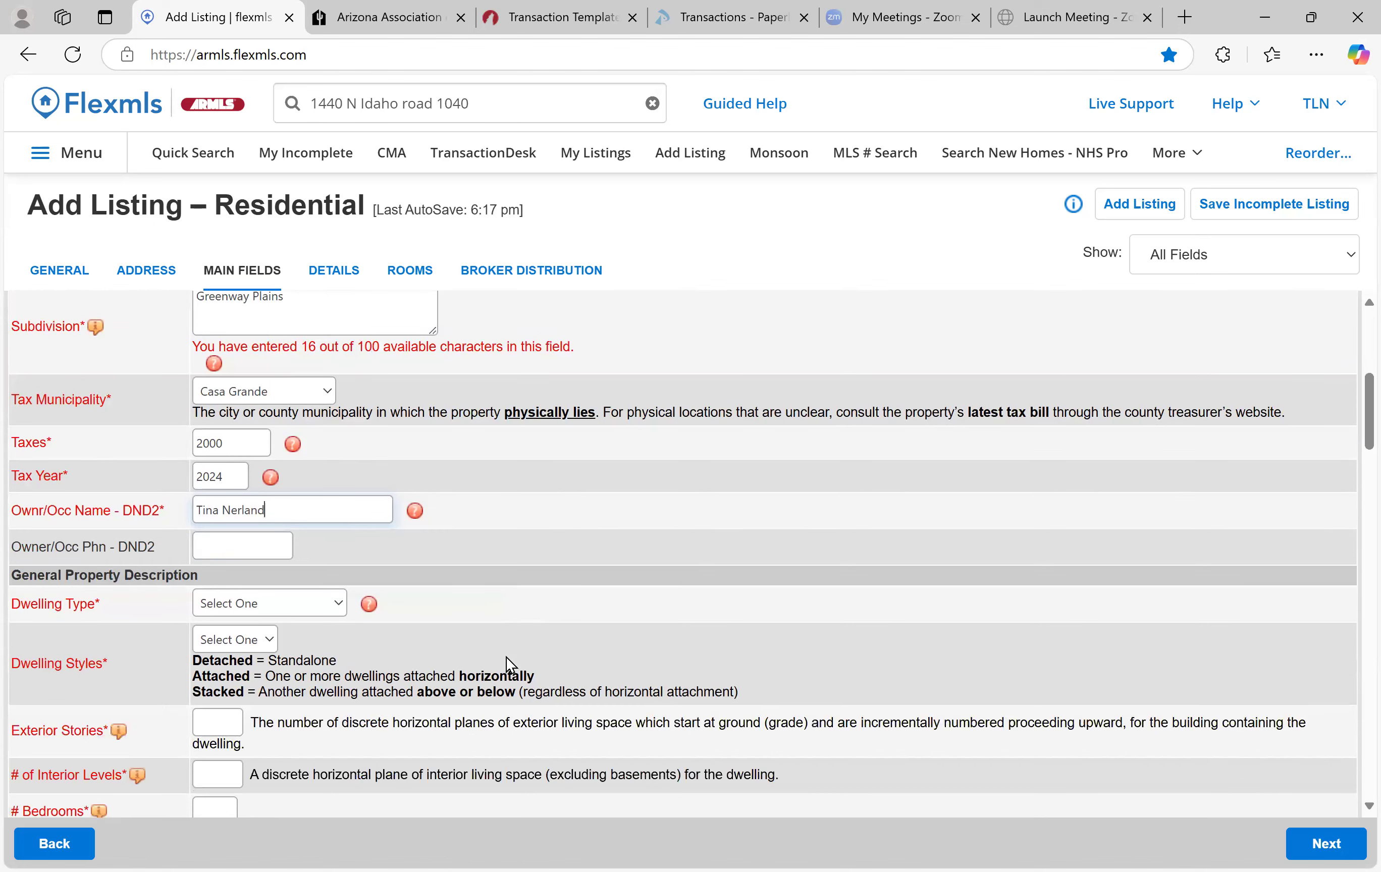
scroll(489, 612, "down", 3)
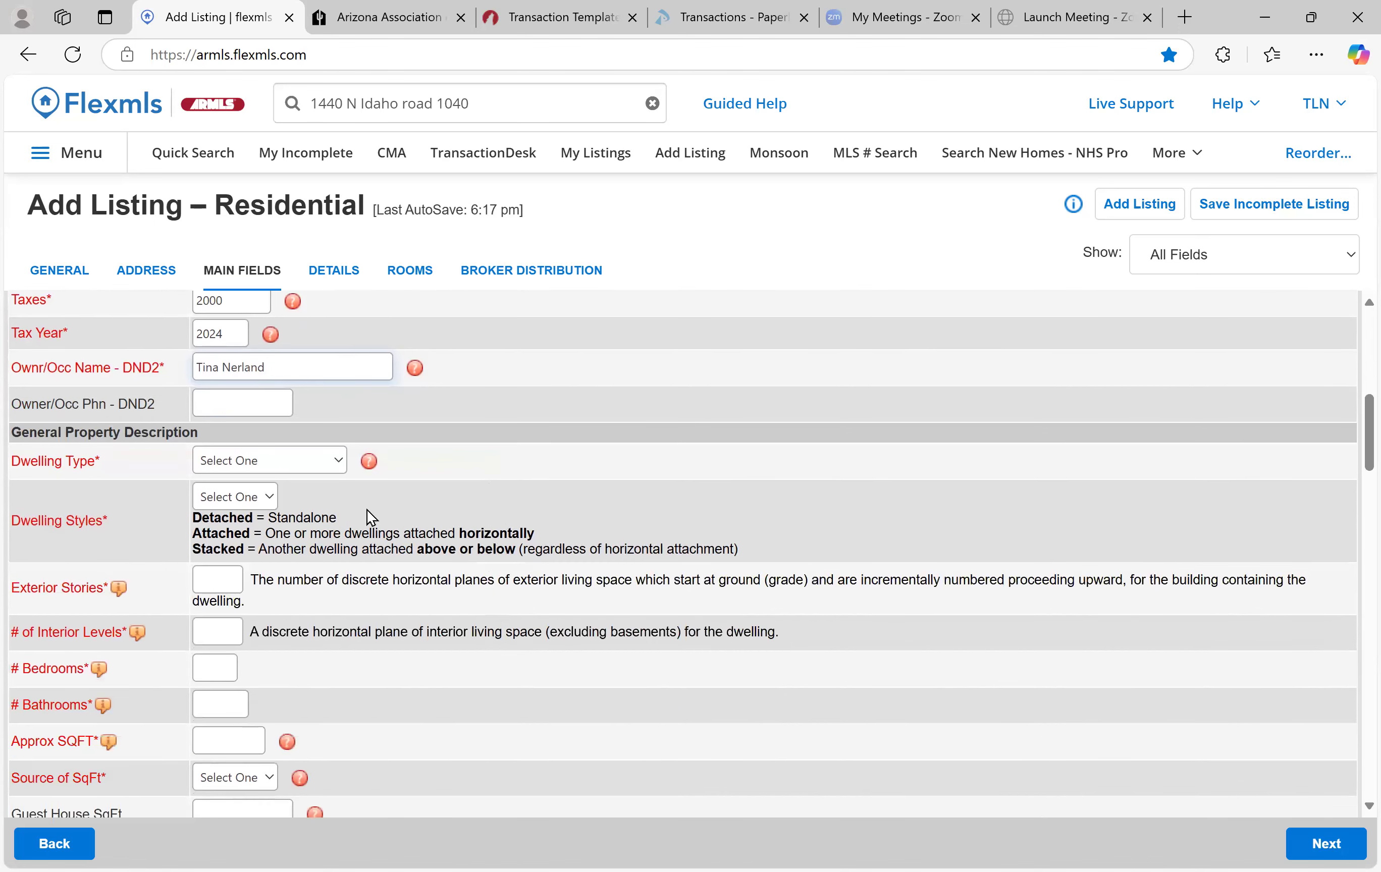
scroll(99, 459, "down", 1)
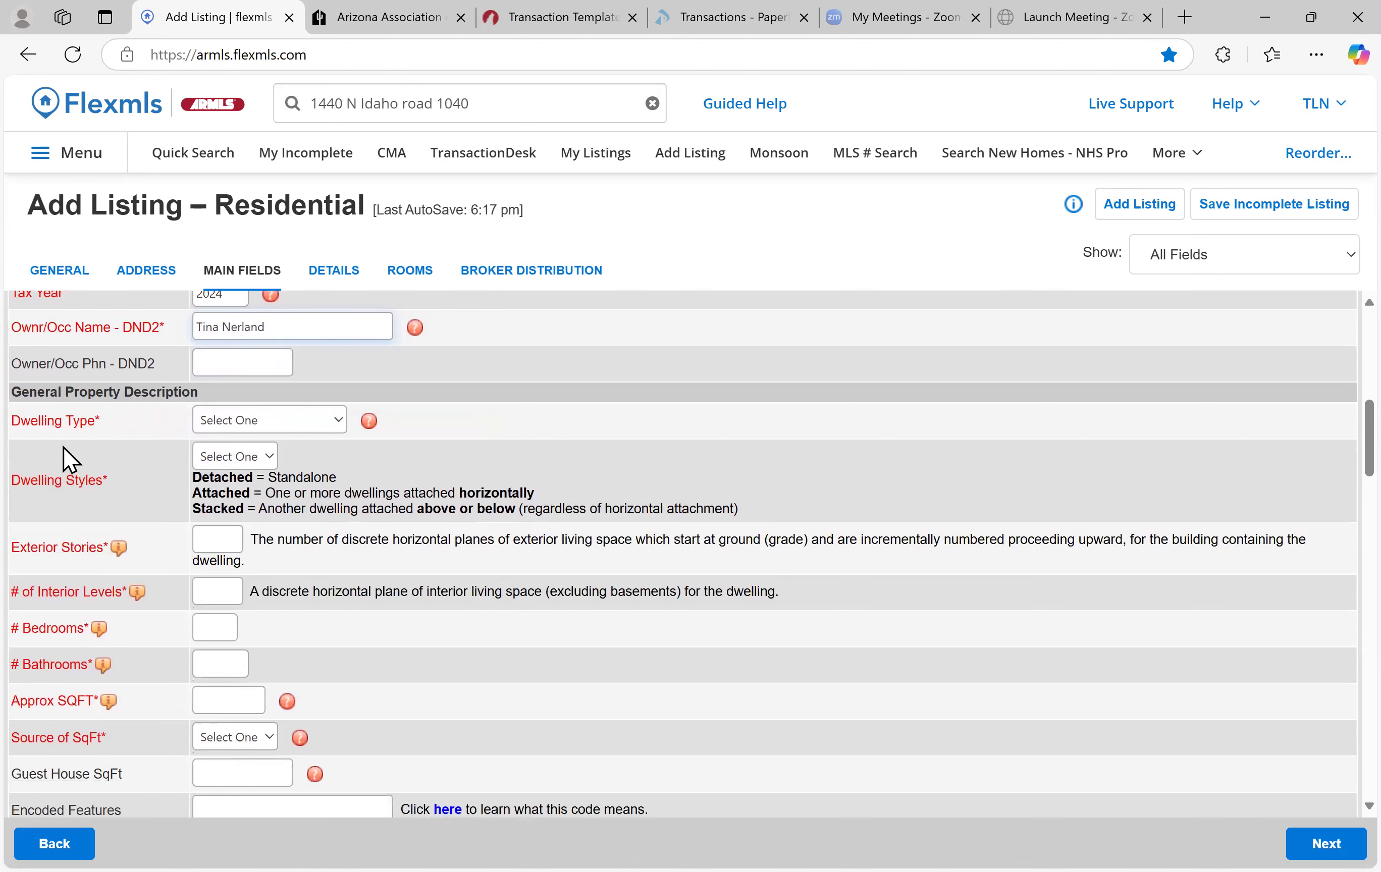
left_click(325, 414)
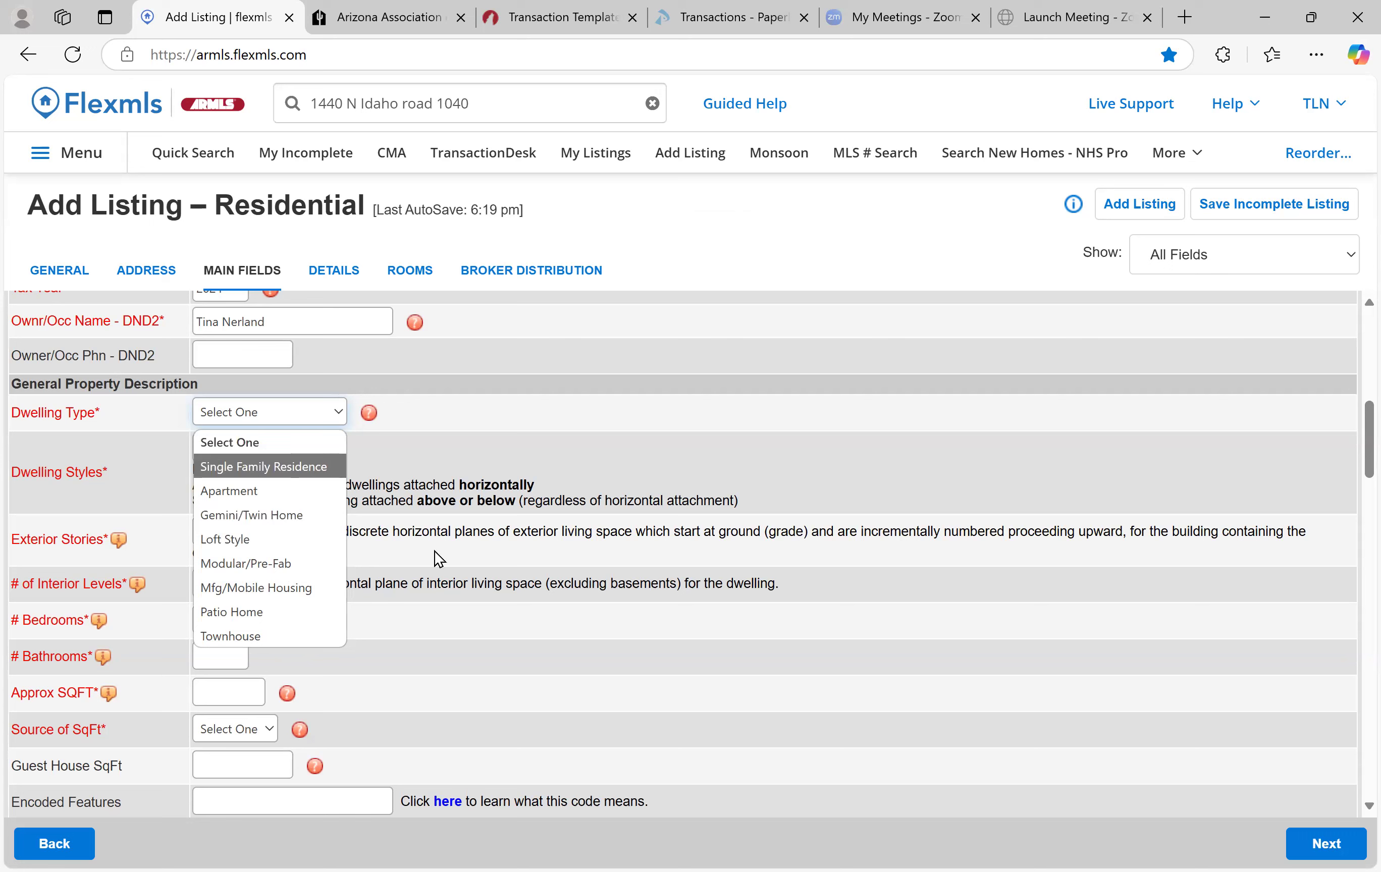
left_click(247, 466)
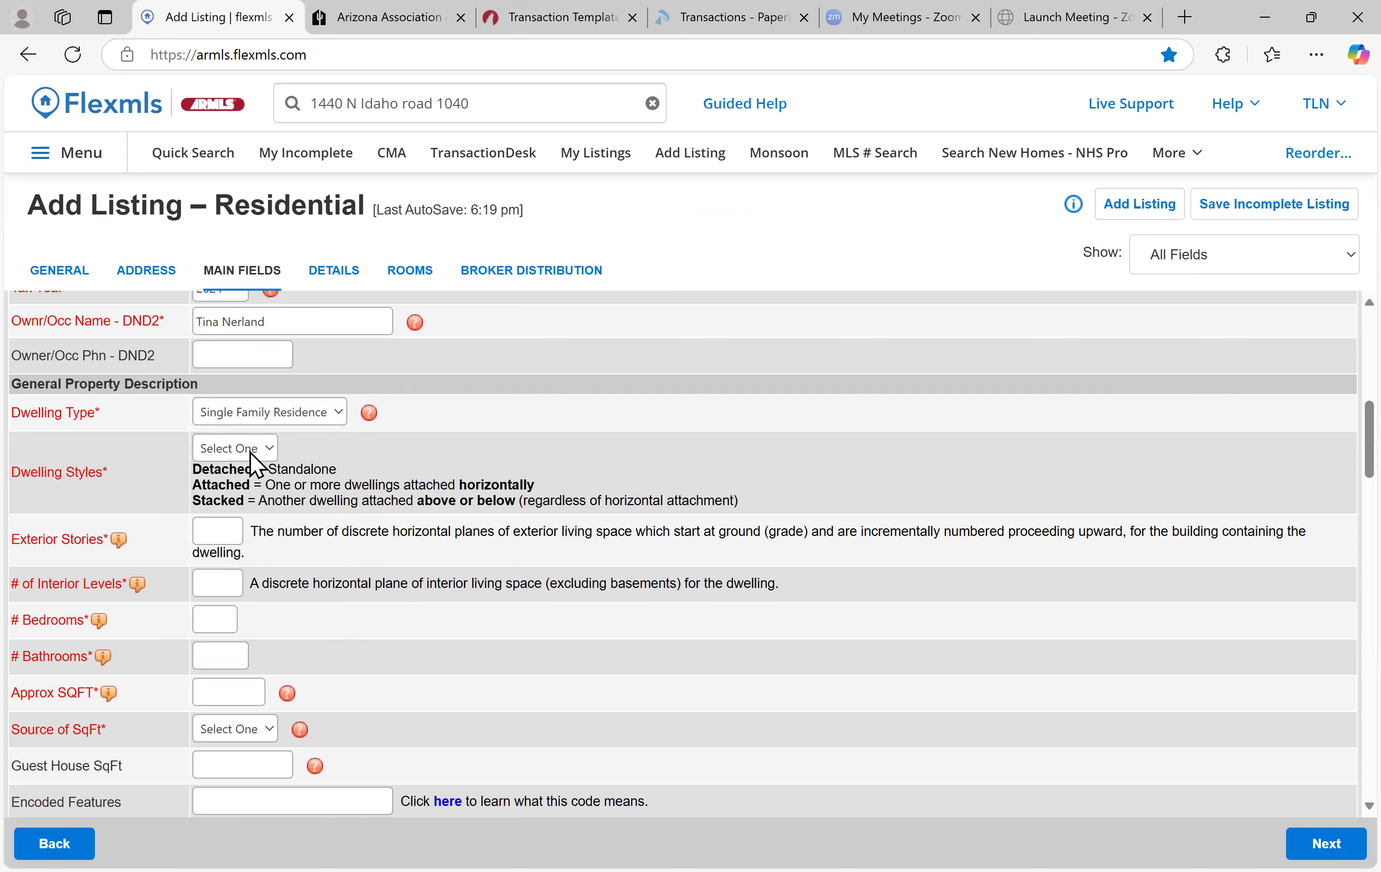
left_click(250, 452)
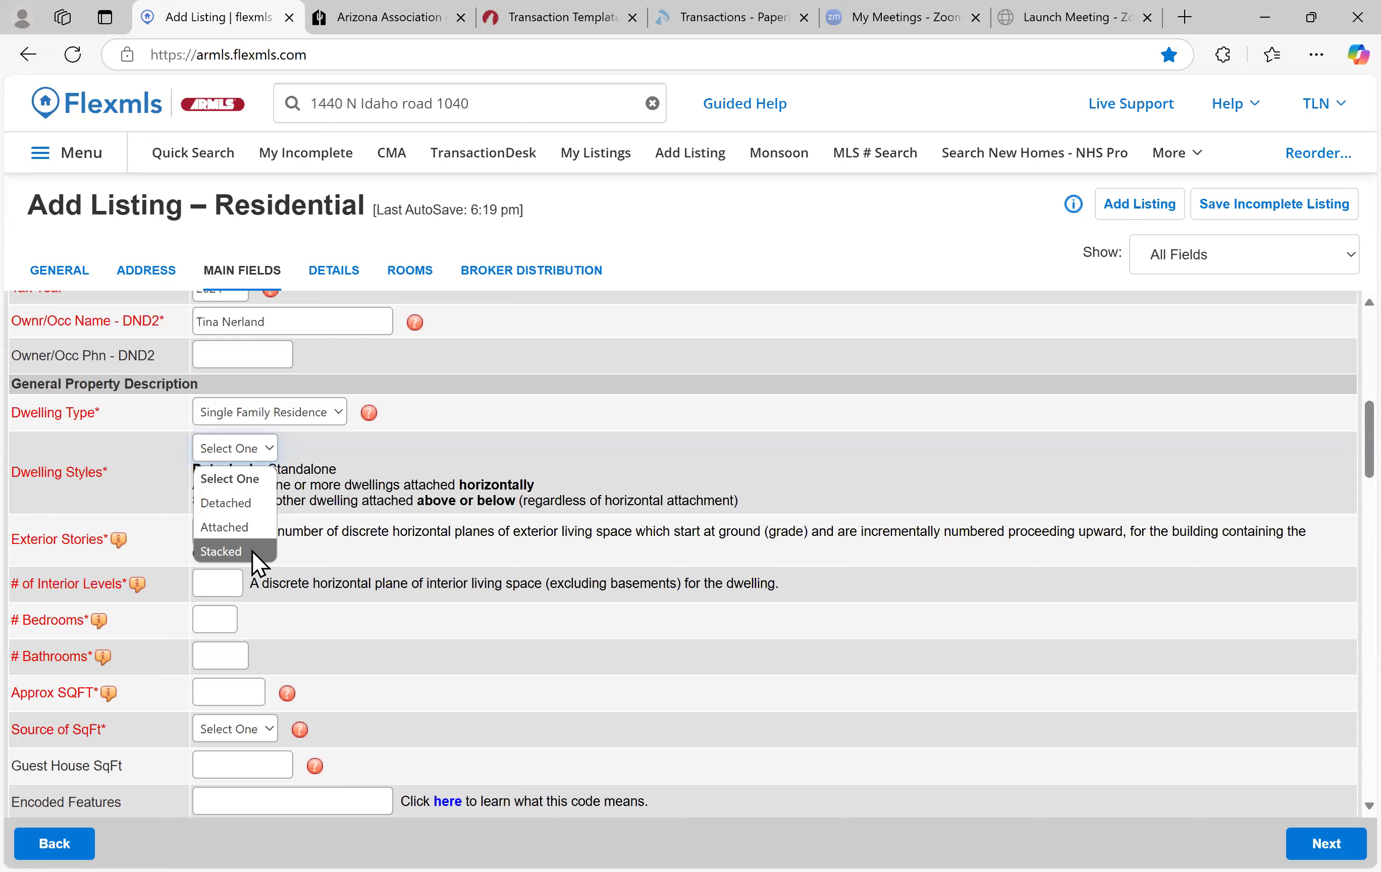
left_click(252, 505)
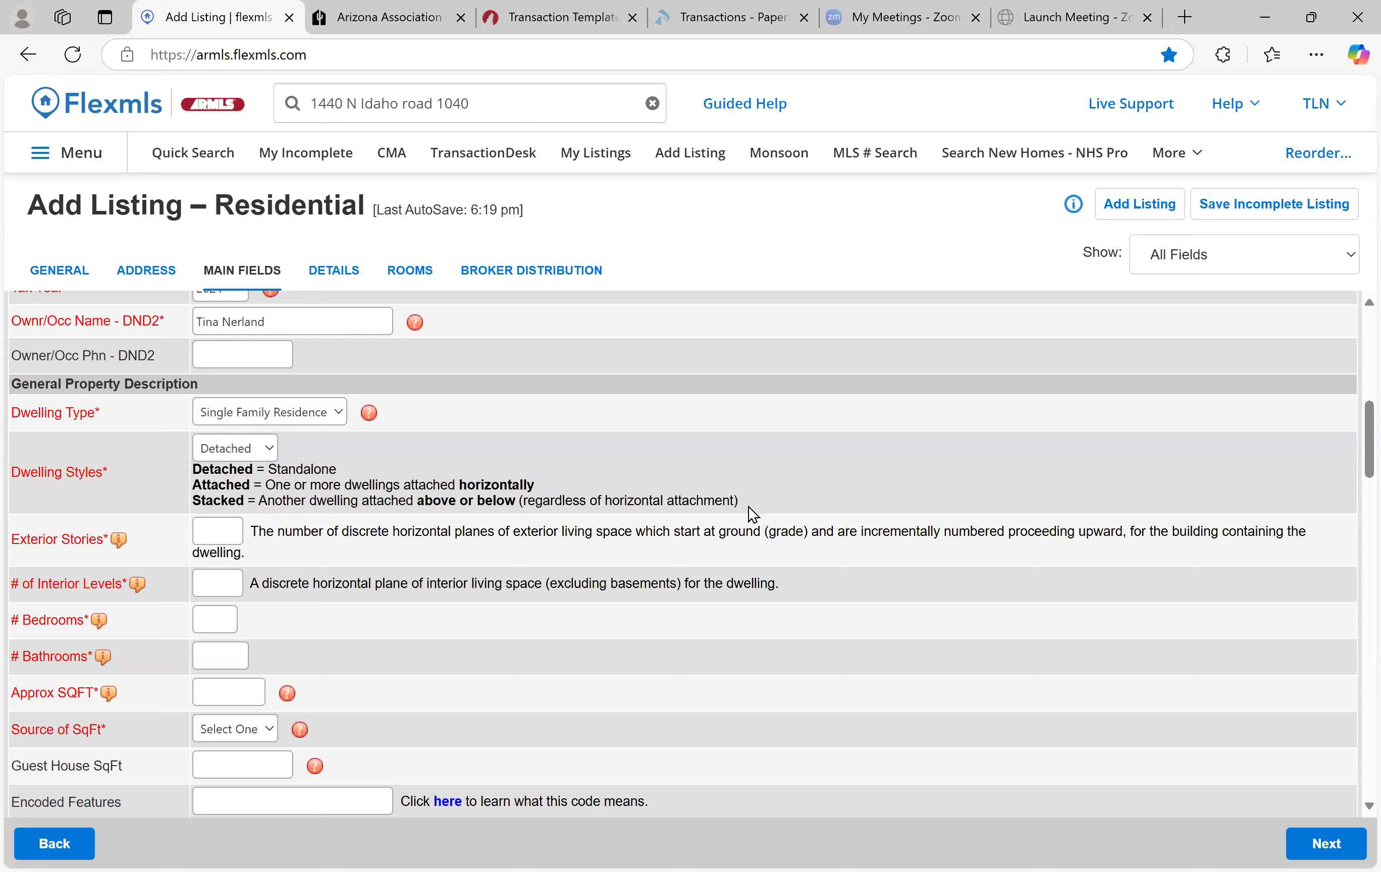
Fill Exterior Stories 2, Interior Levels 3, # Bedrooms 4 and # Bathrooms 4.75
left_click(240, 531)
type("2")
key("Tab")
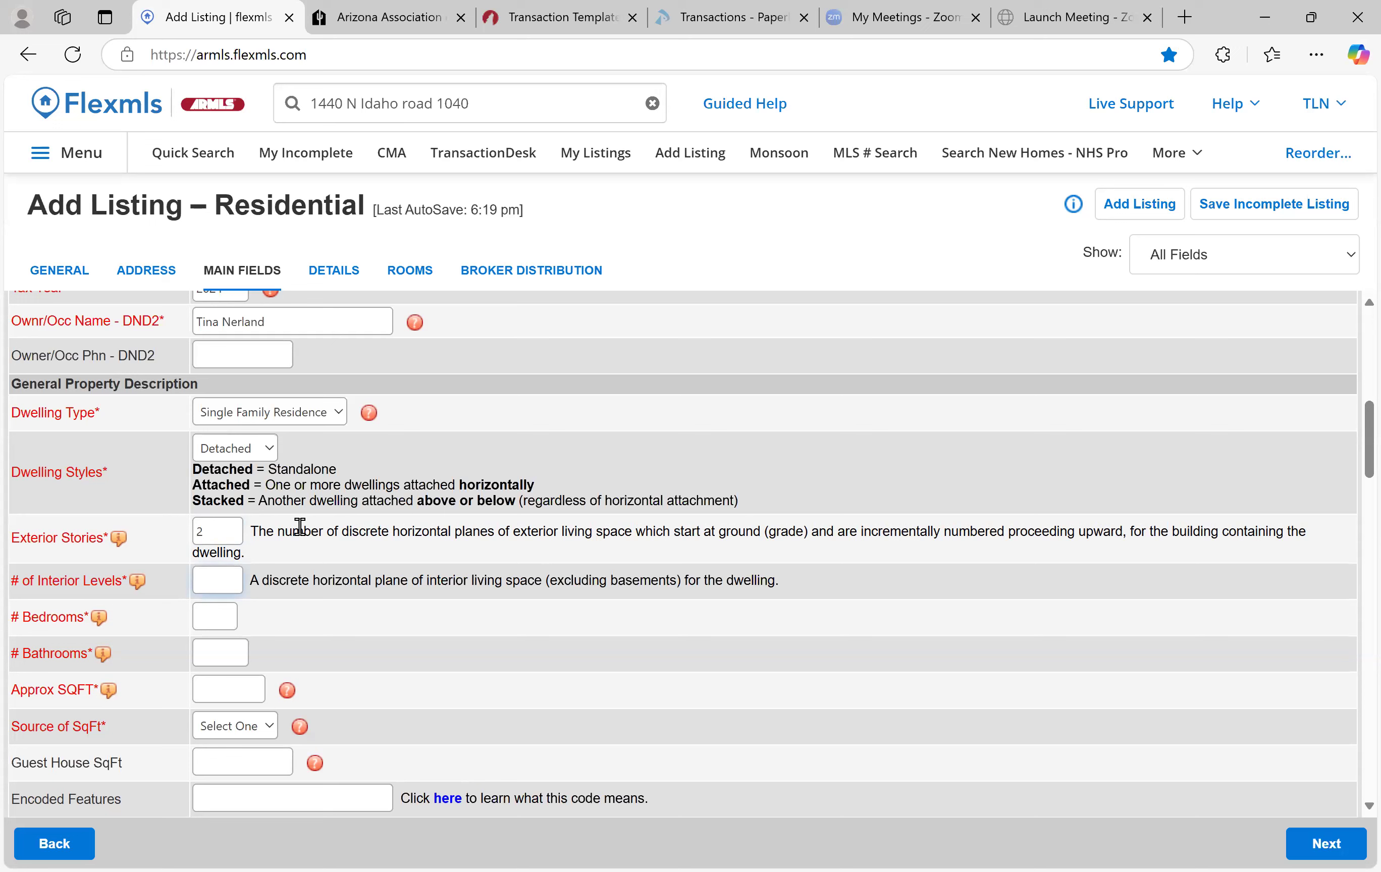
type("3")
key("Tab")
type("4")
key("Tab")
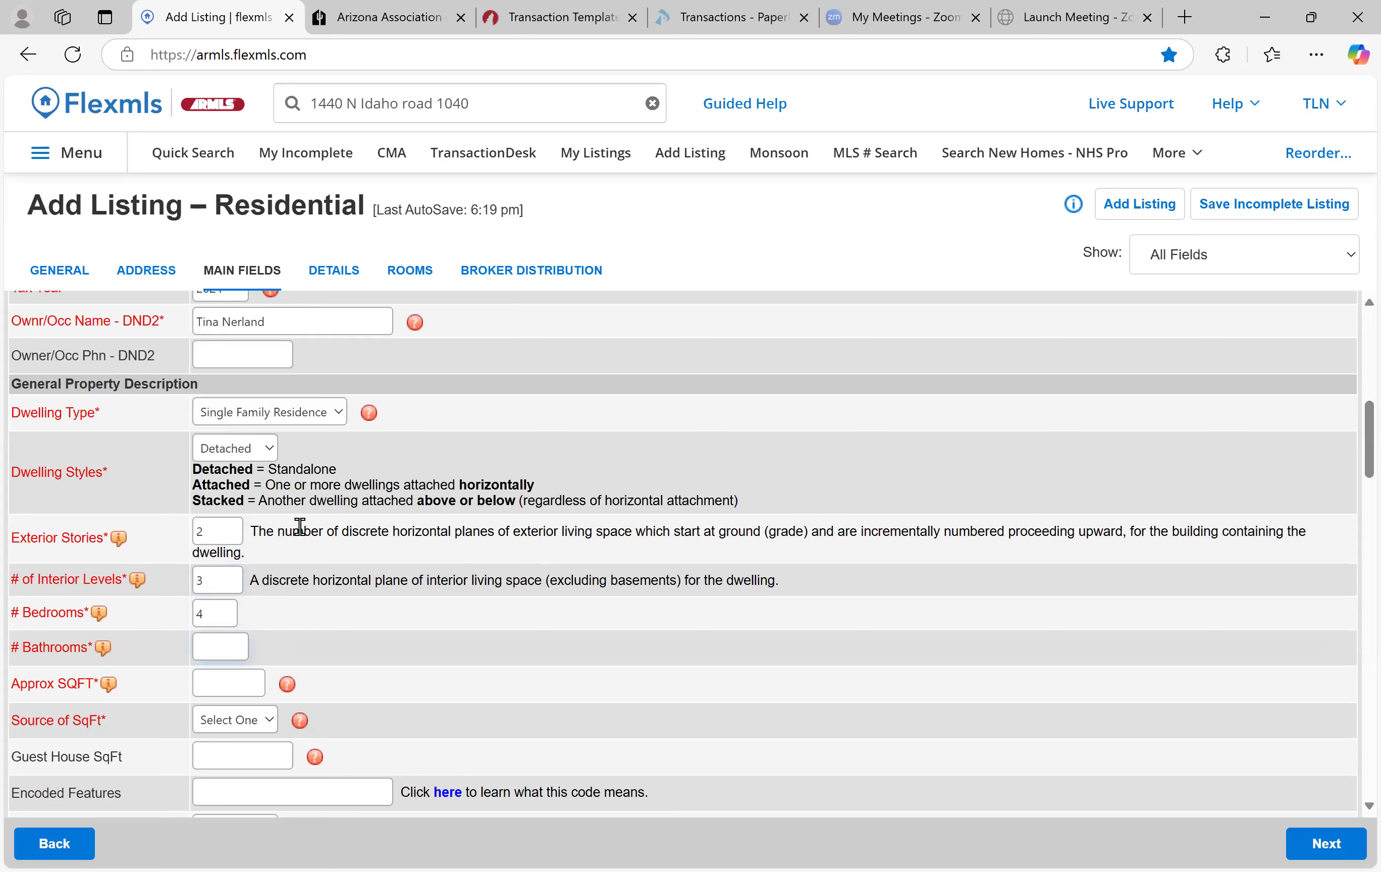
type("4.75")
Enter 2000 in Approx SQFT and choose Assessor as Source of SqFt
left_click(230, 686)
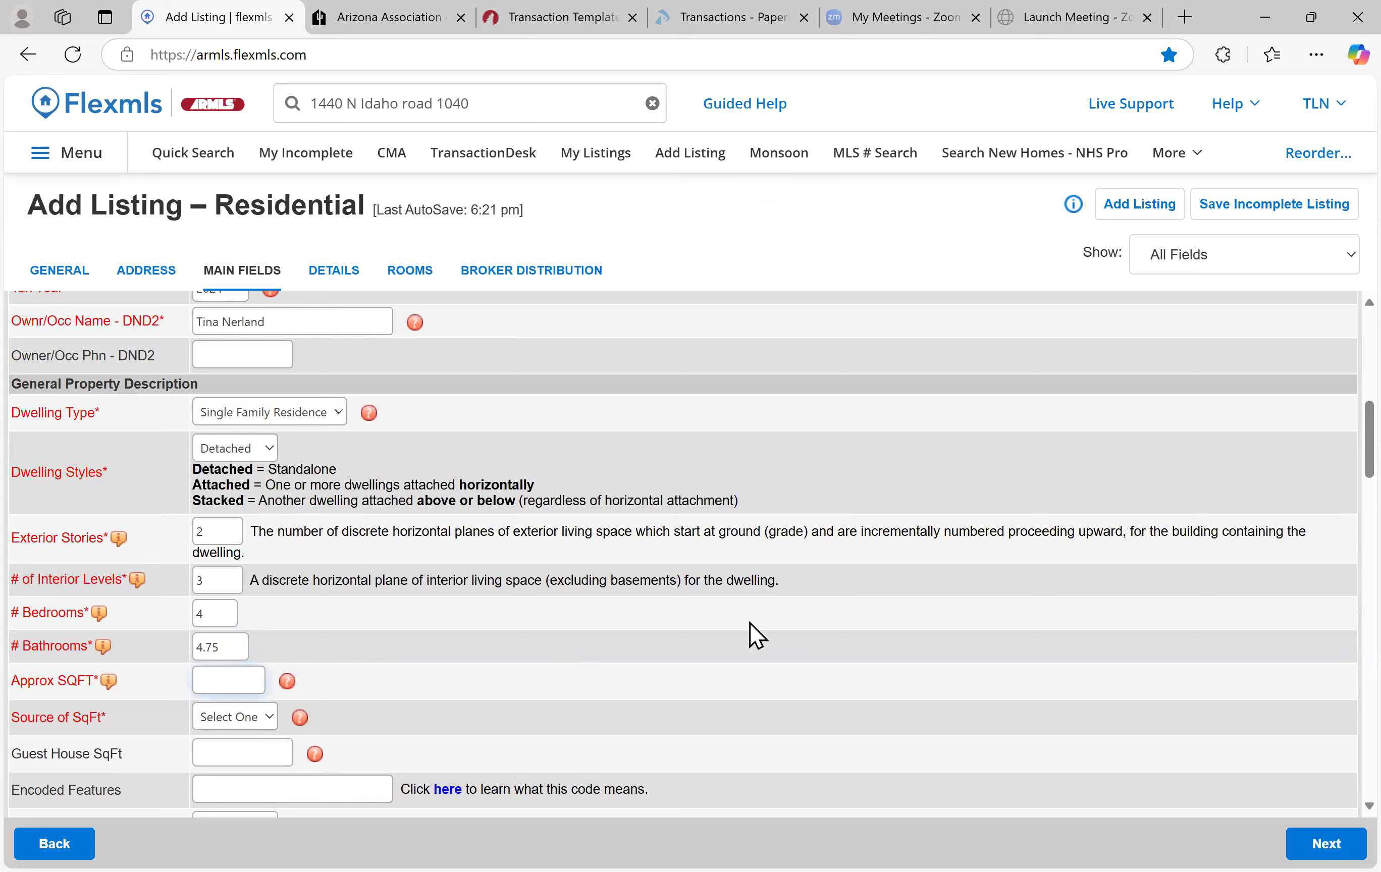
type("2000")
left_click(242, 719)
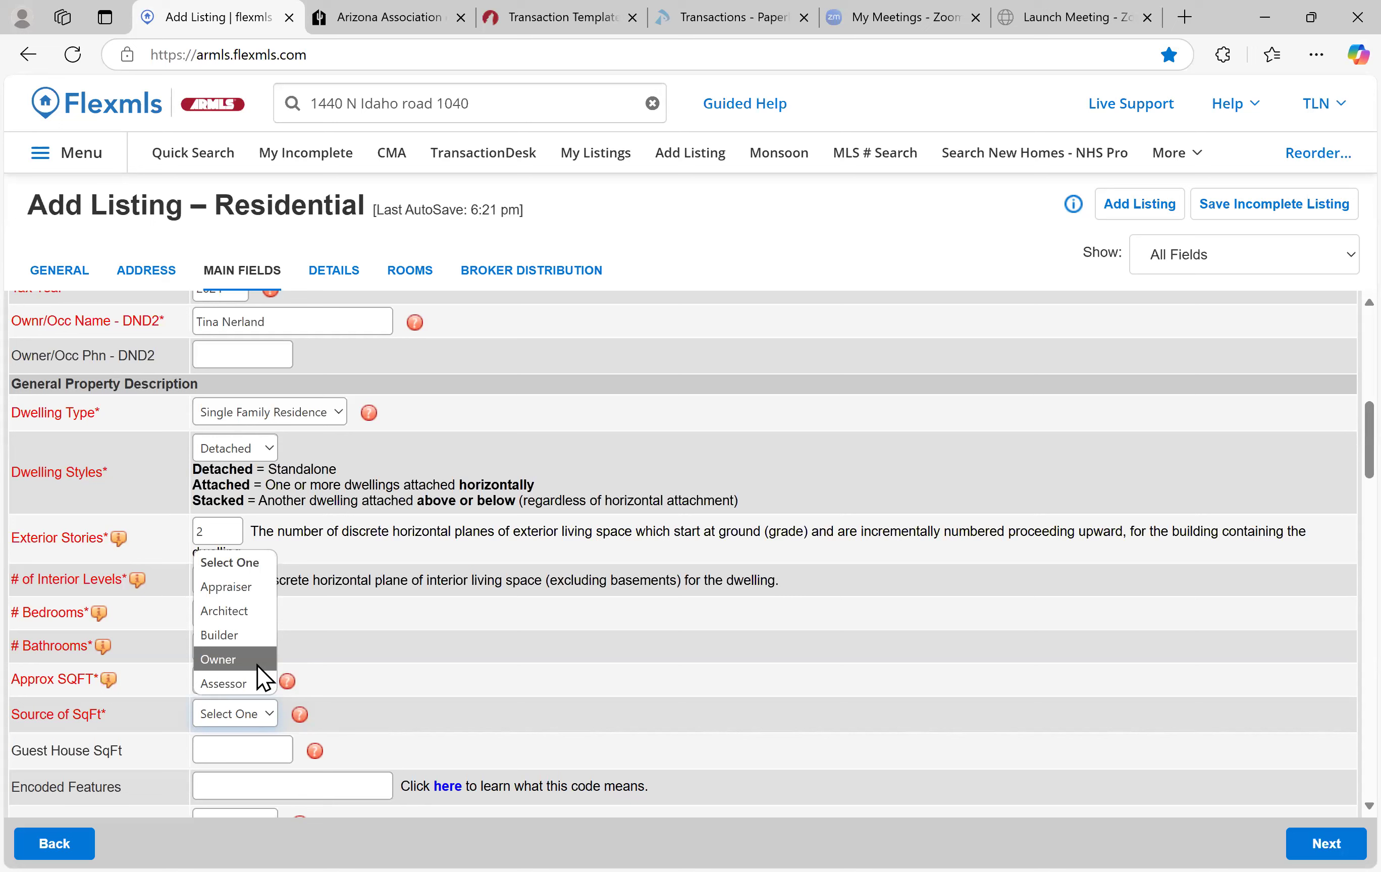
key("Down")
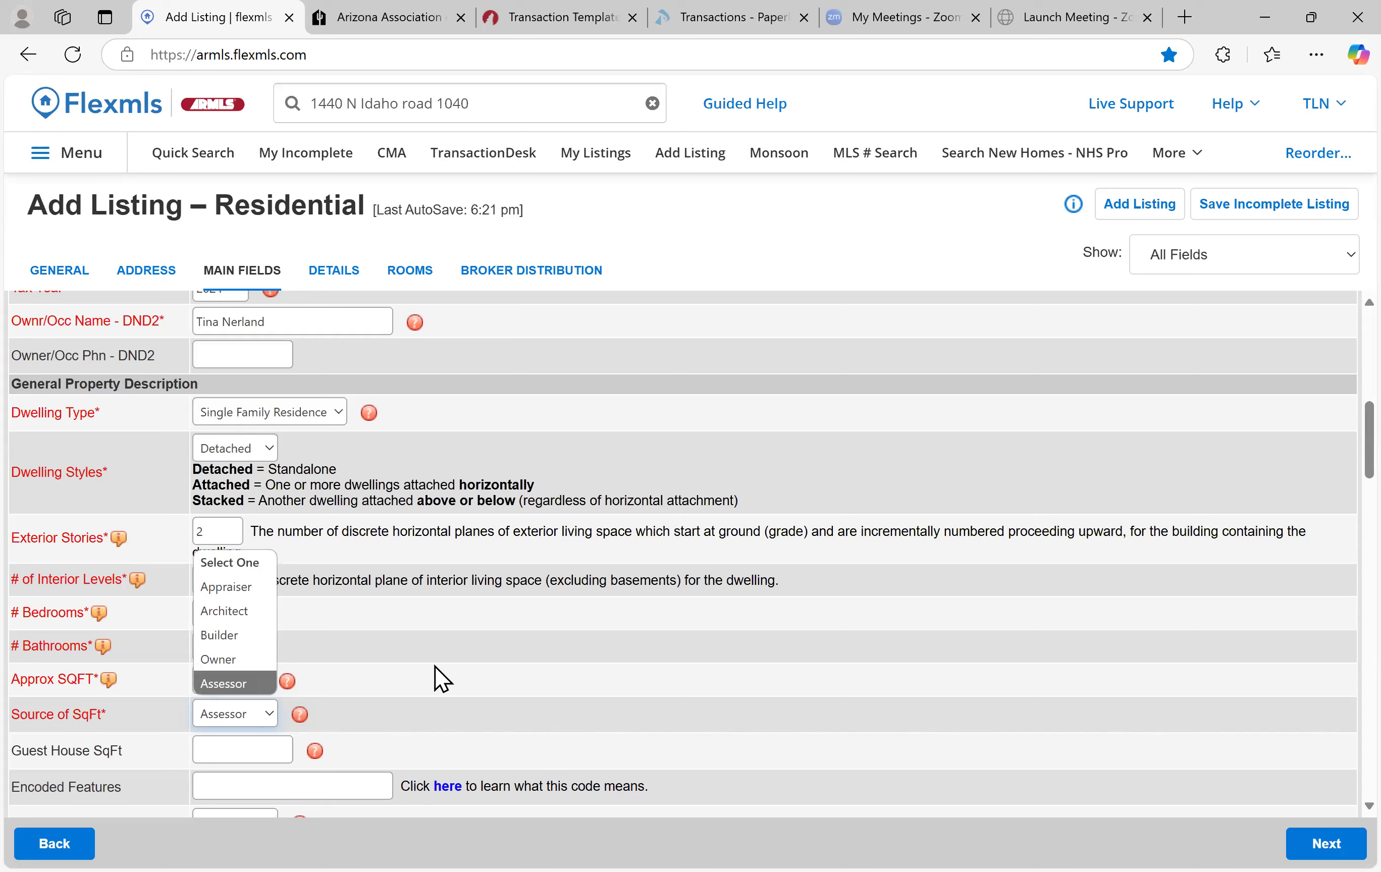
key("Return")
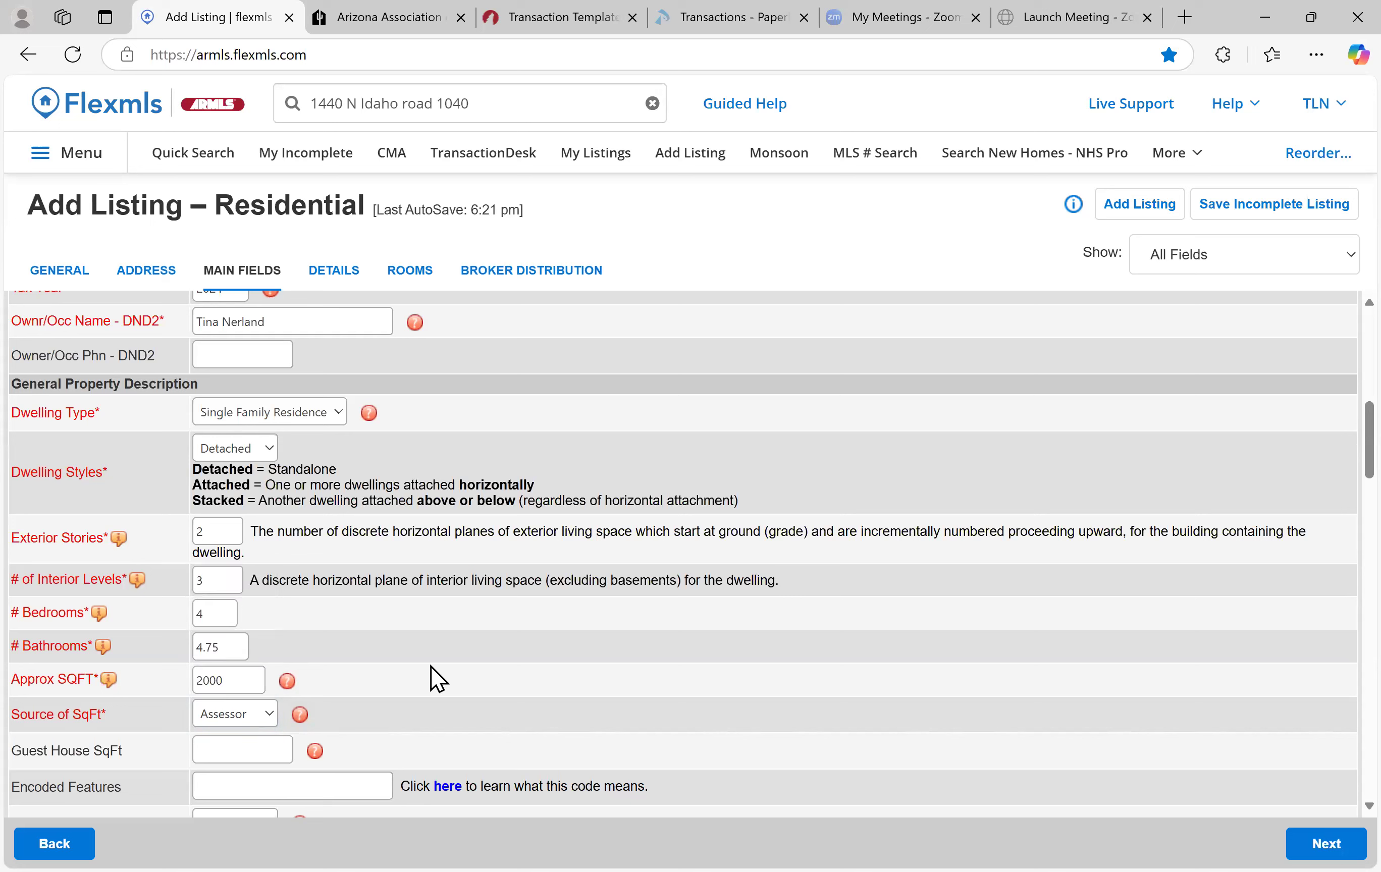
Set the Horses field to N
scroll(452, 616, "down", 2)
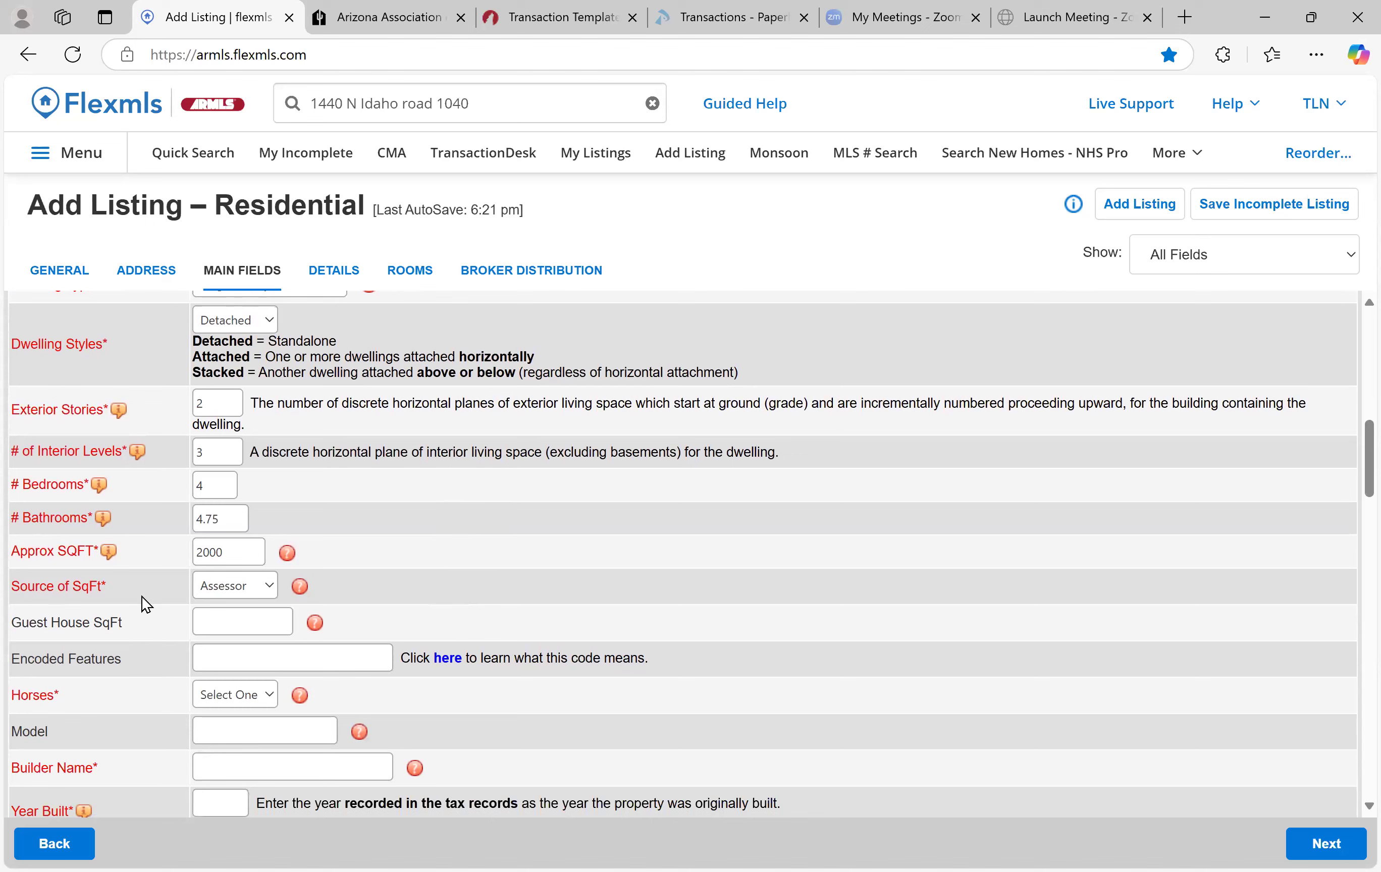
scroll(142, 597, "down", 1)
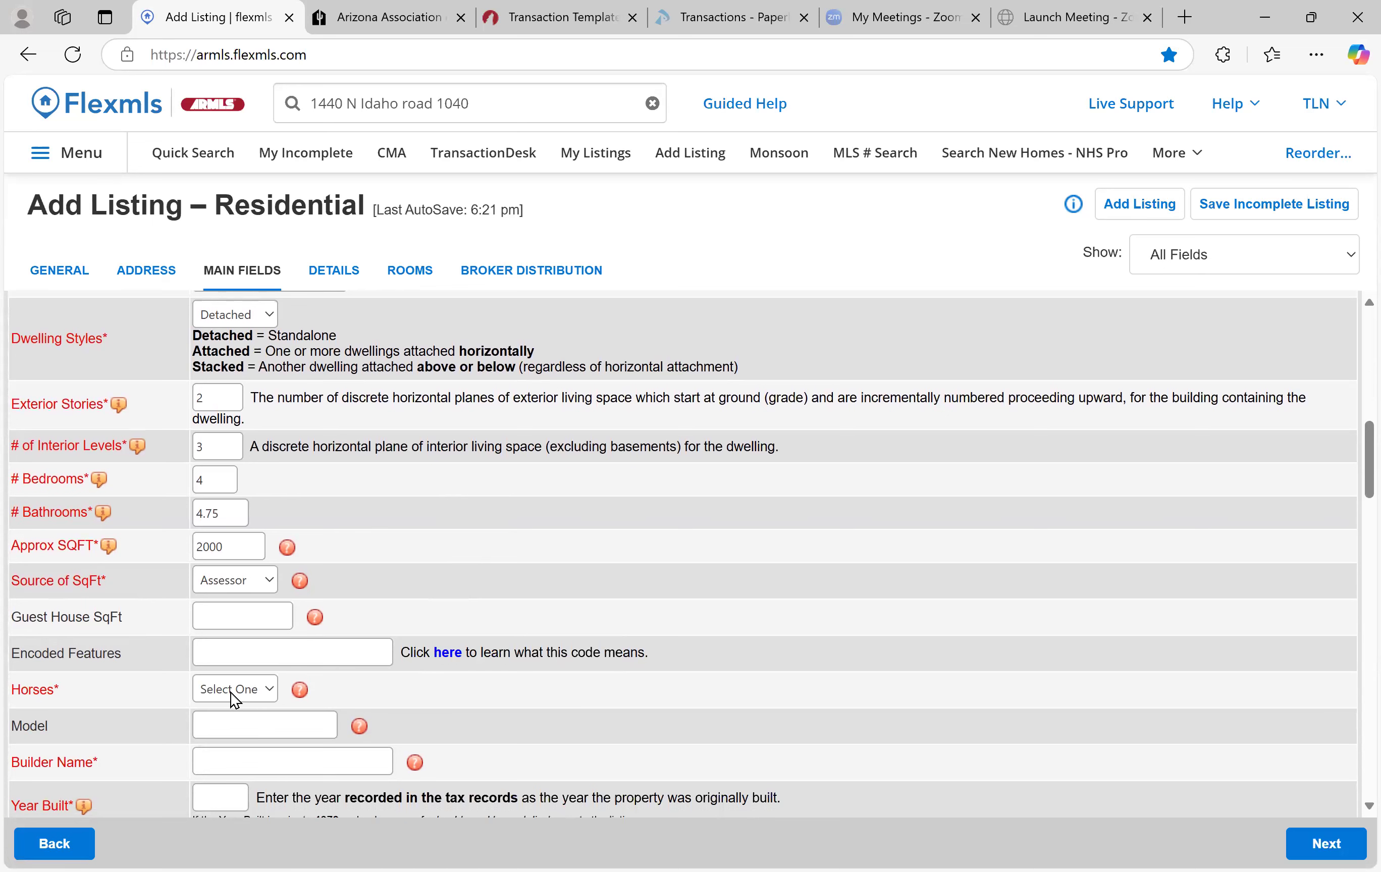
scroll(400, 534, "down", 3)
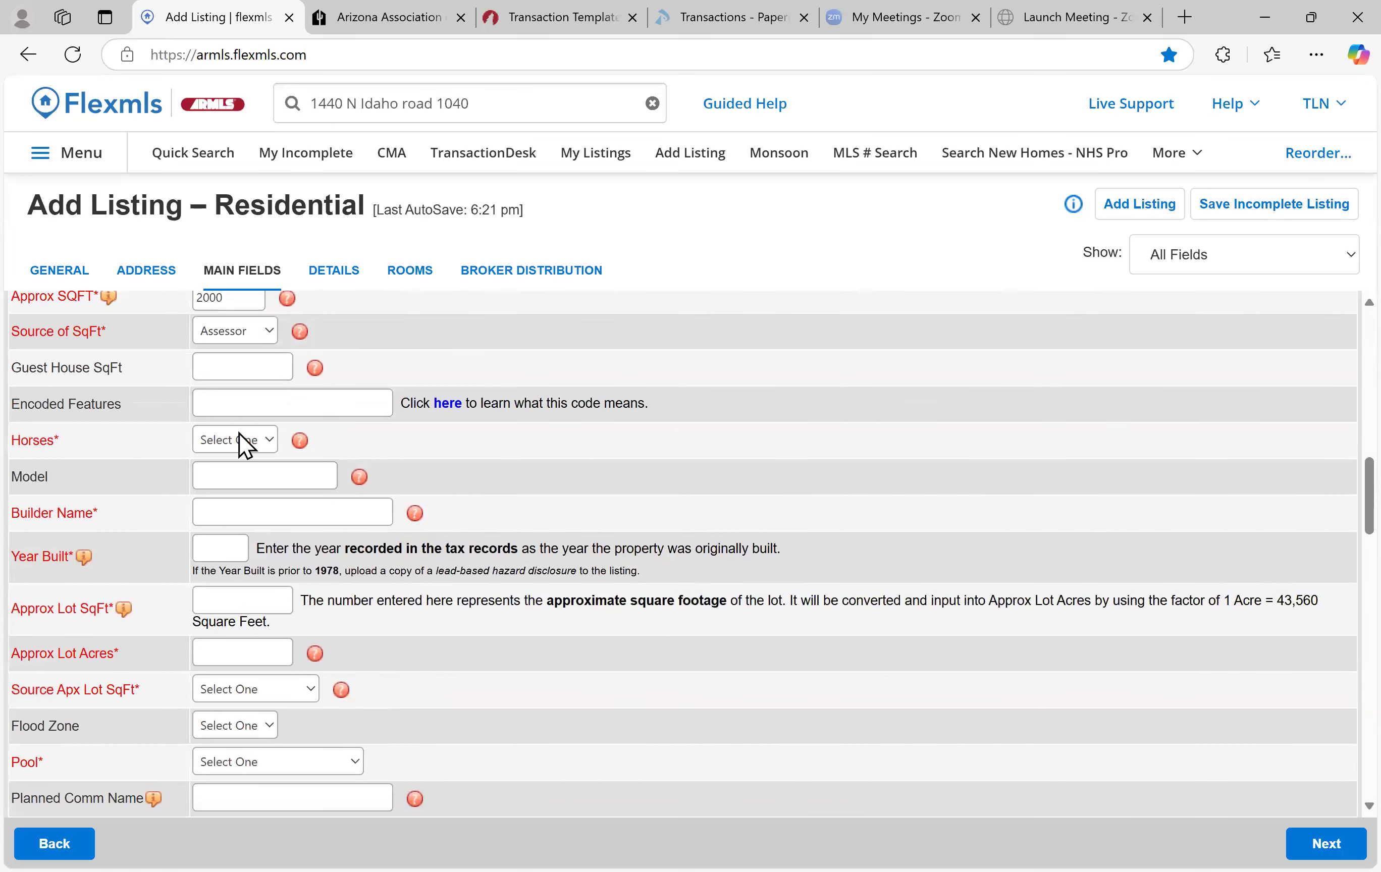
left_click(238, 439)
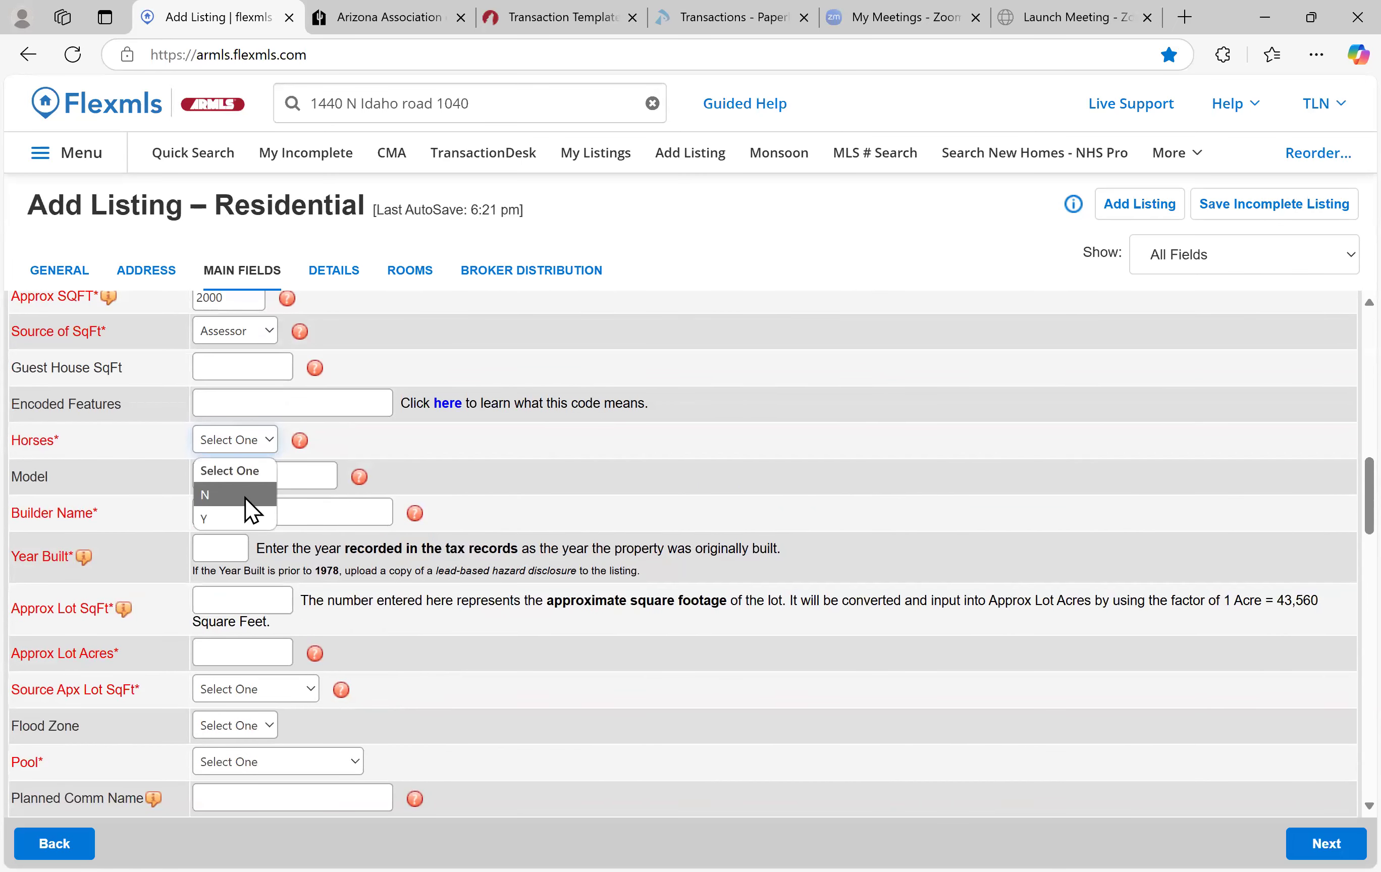
left_click(251, 497)
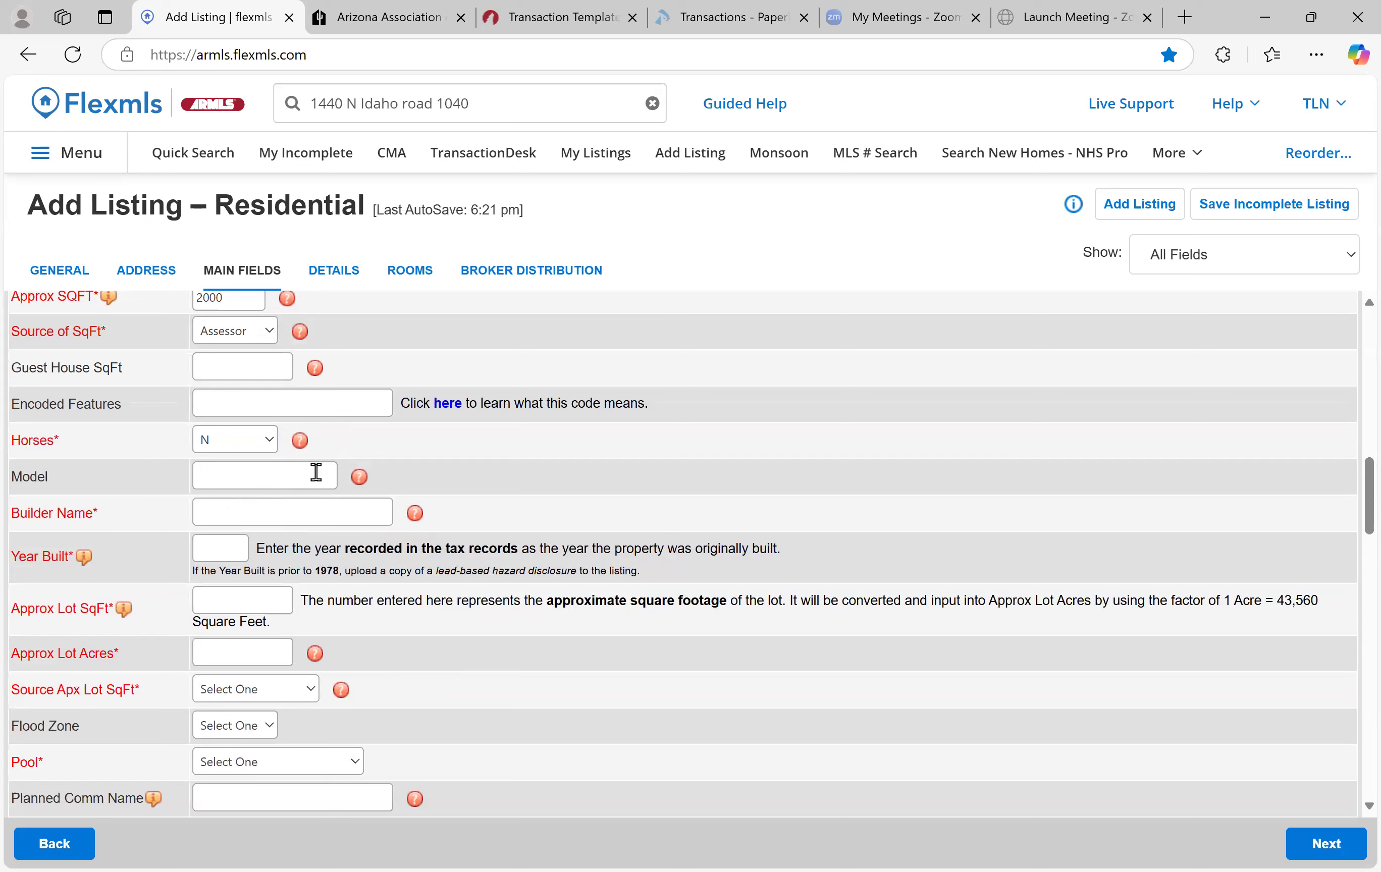
Enter Unknown as the Builder Name
left_click(255, 506)
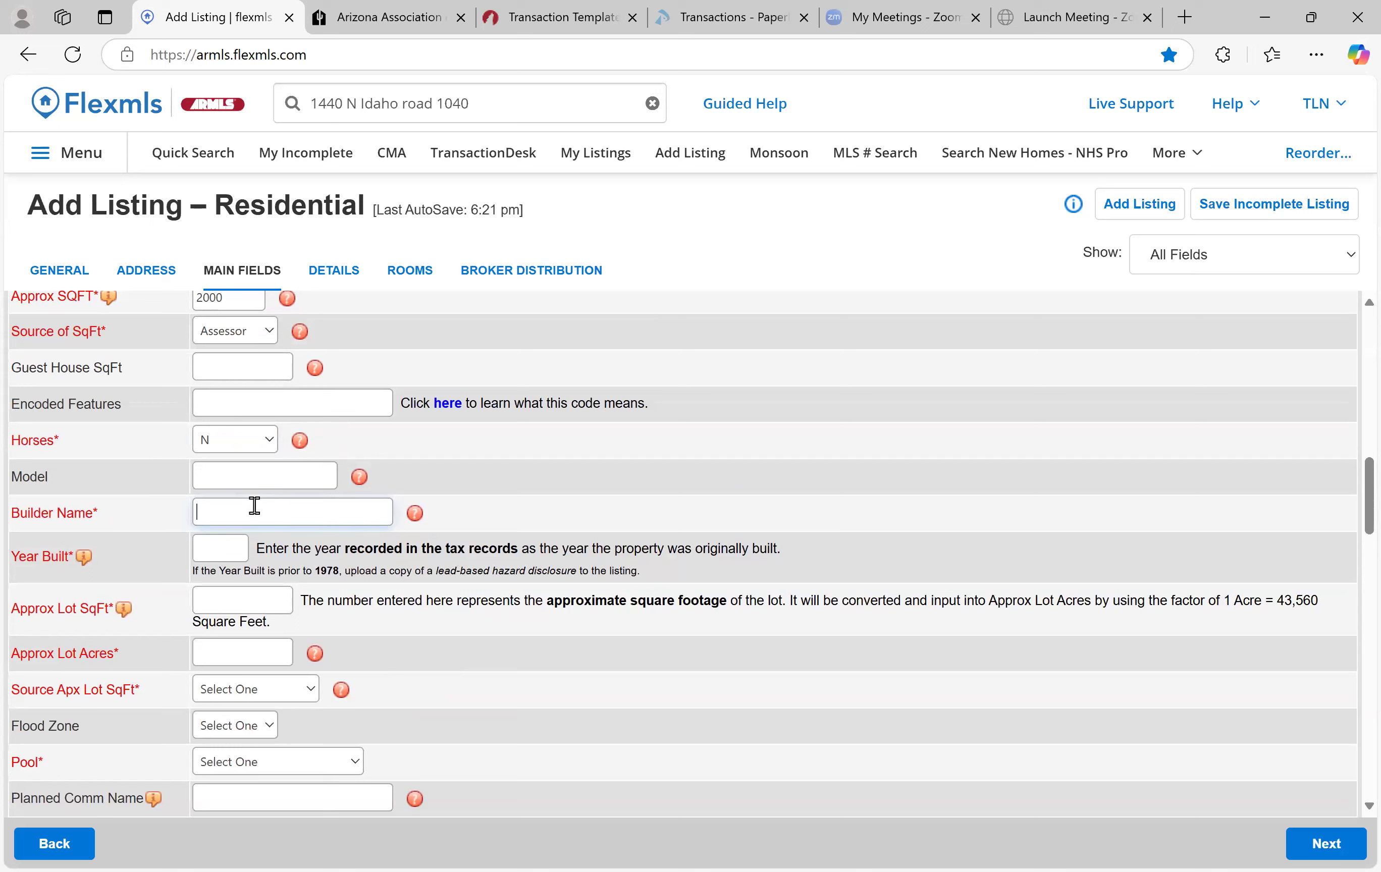
type("Unknown")
scroll(283, 522, "up", 1)
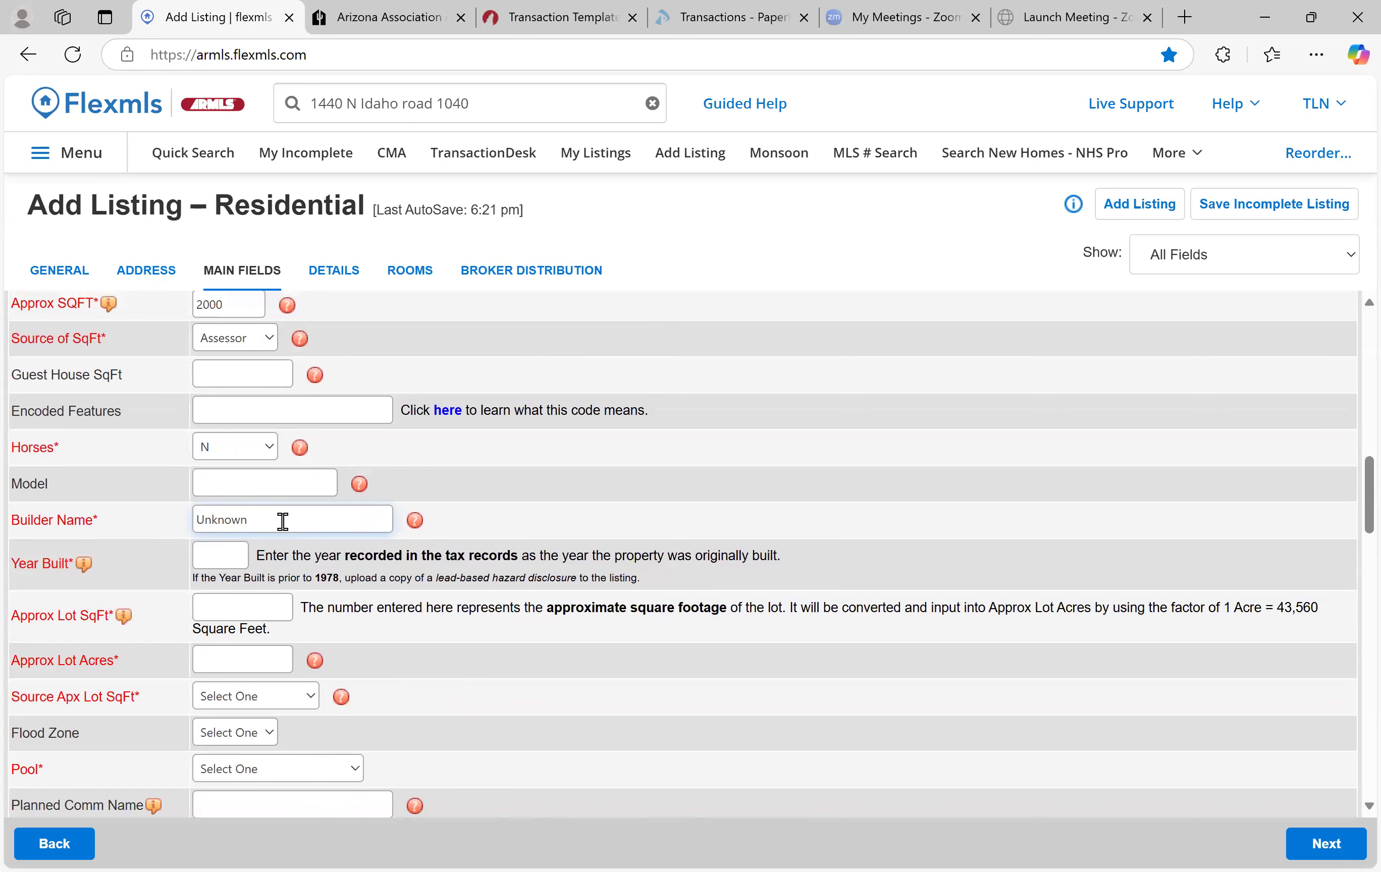
scroll(278, 524, "up", 2)
scroll(271, 558, "down", 3)
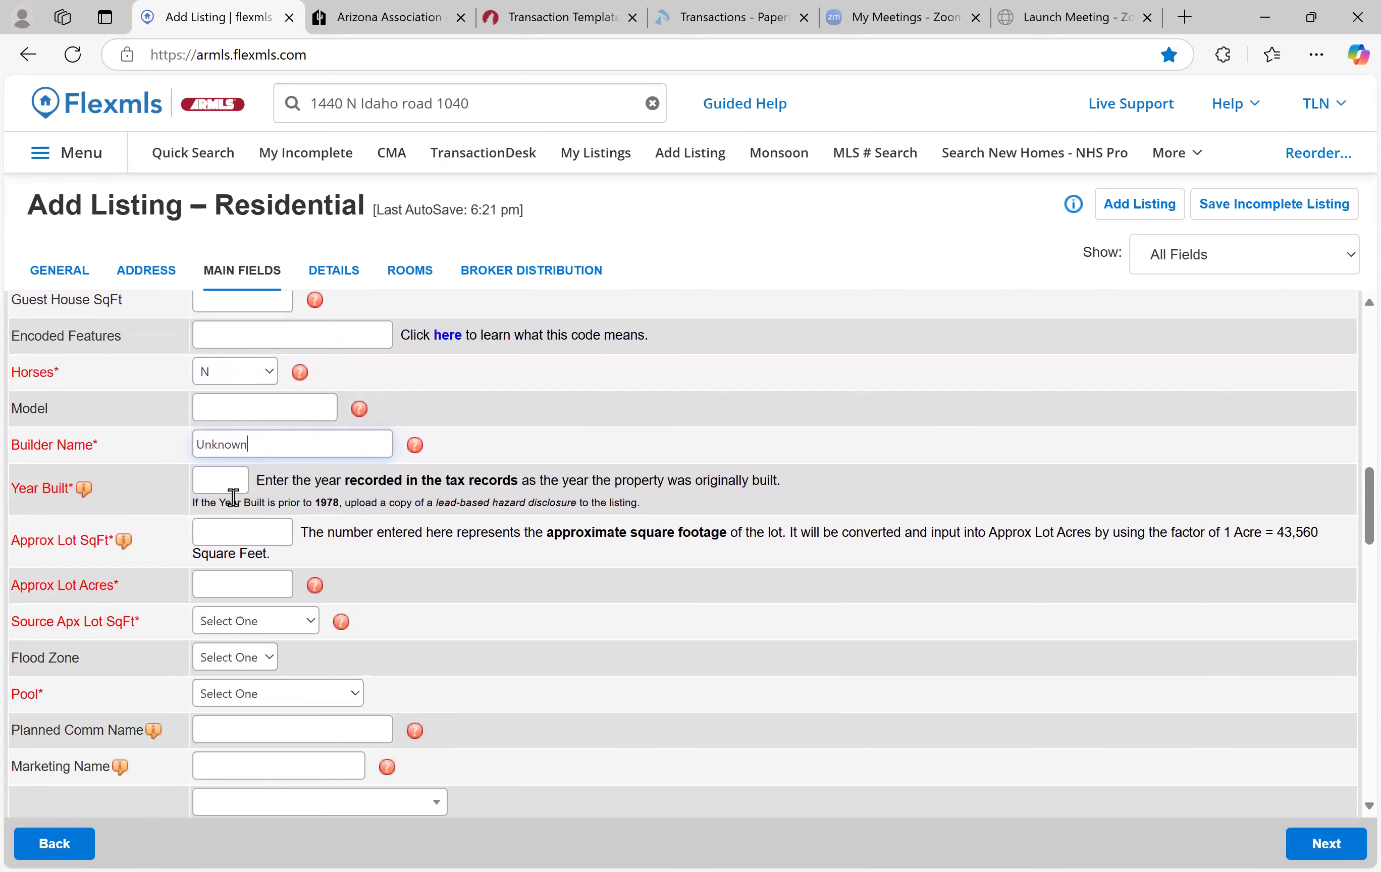
Enter 2000 in the Year Built field
key("Tab")
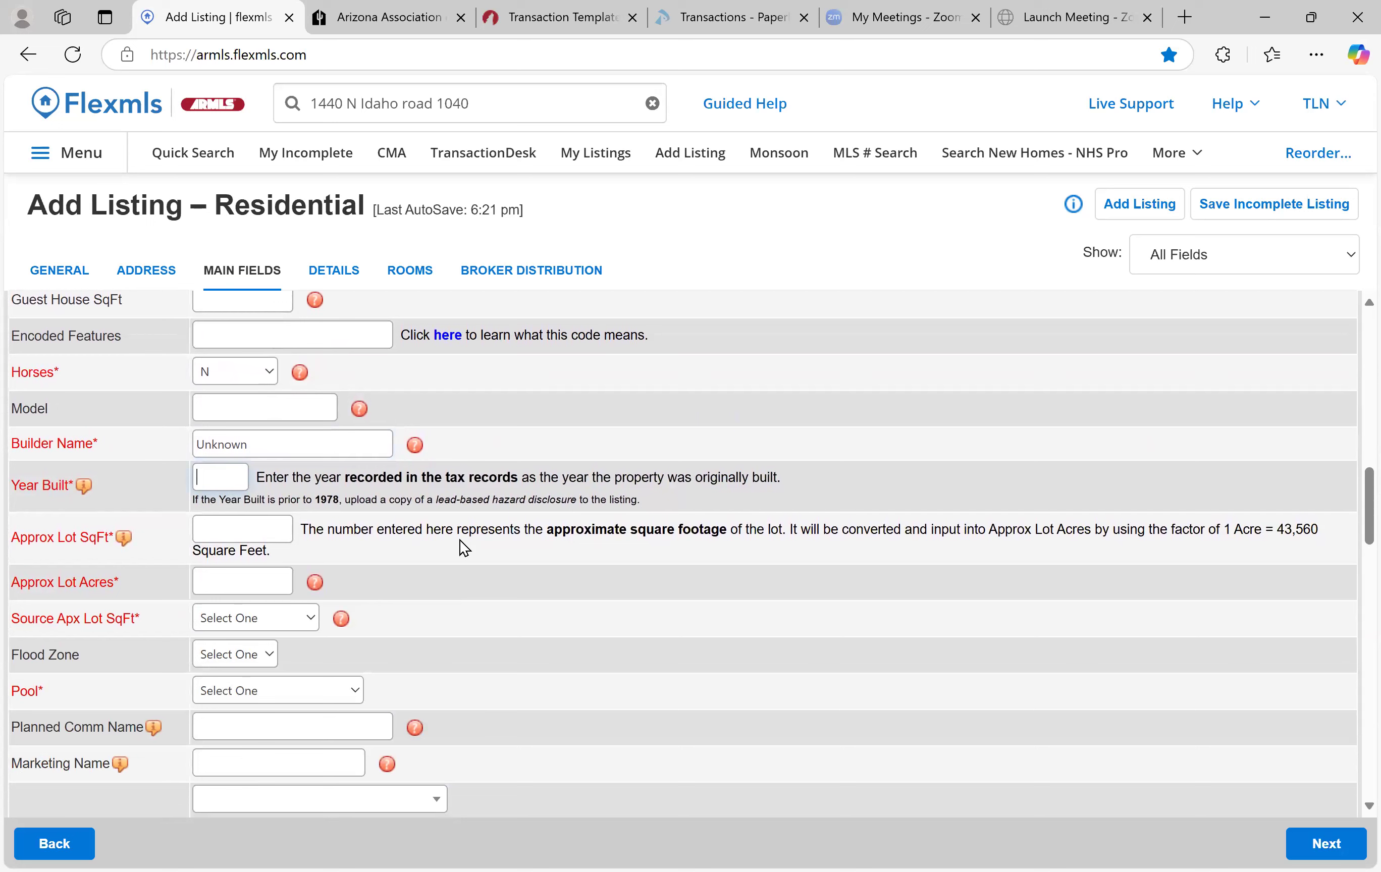
type("2000")
Enter 6800 in Approx Lot SqFt (auto-filling 0.156 acres) with County Assessor as source
scroll(268, 524, "up", 1)
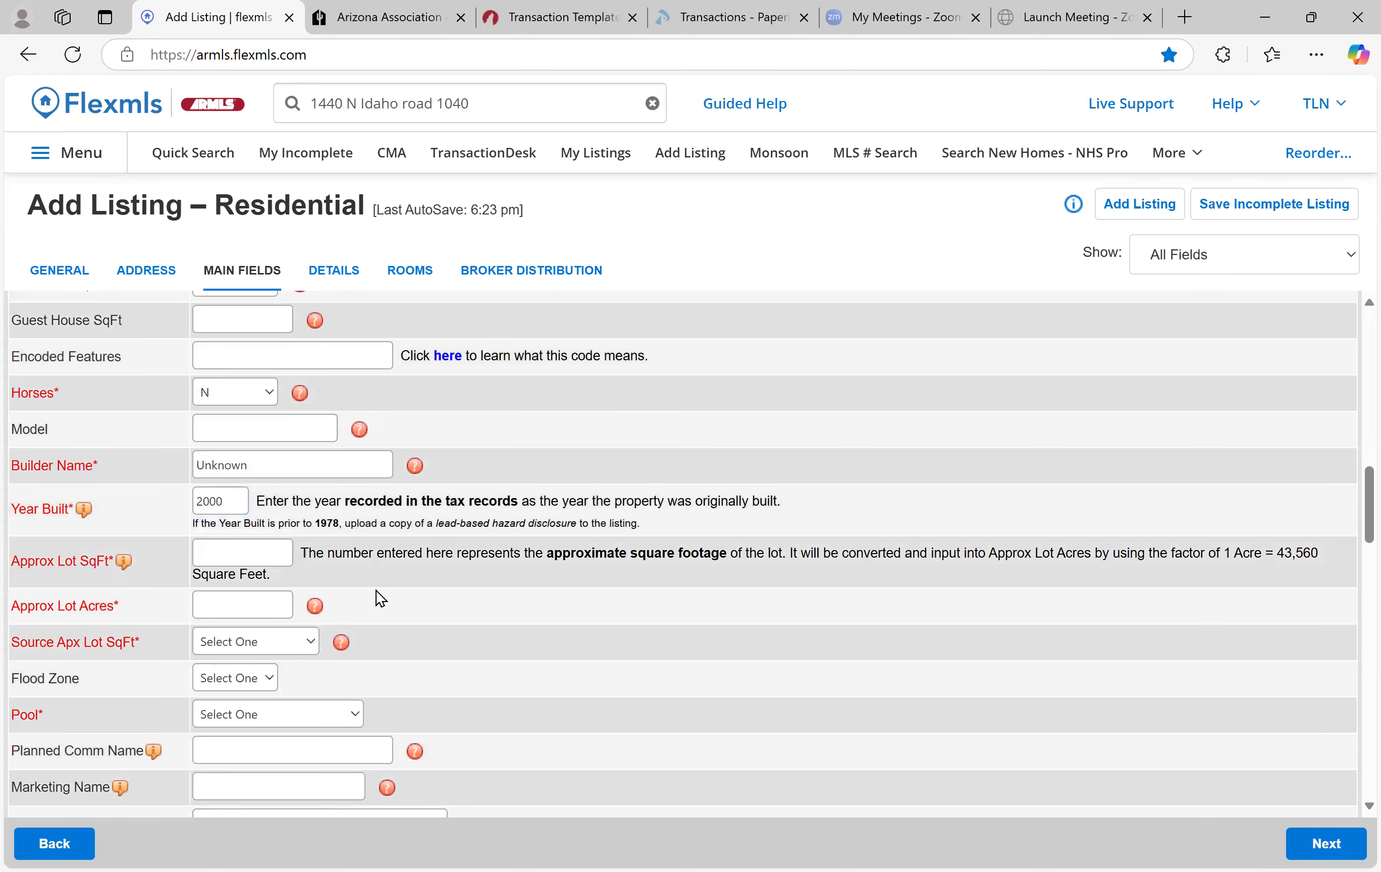
left_click(248, 553)
type(".255")
key("BackSpace")
left_click_drag(245, 554, 24, 558)
type("6800")
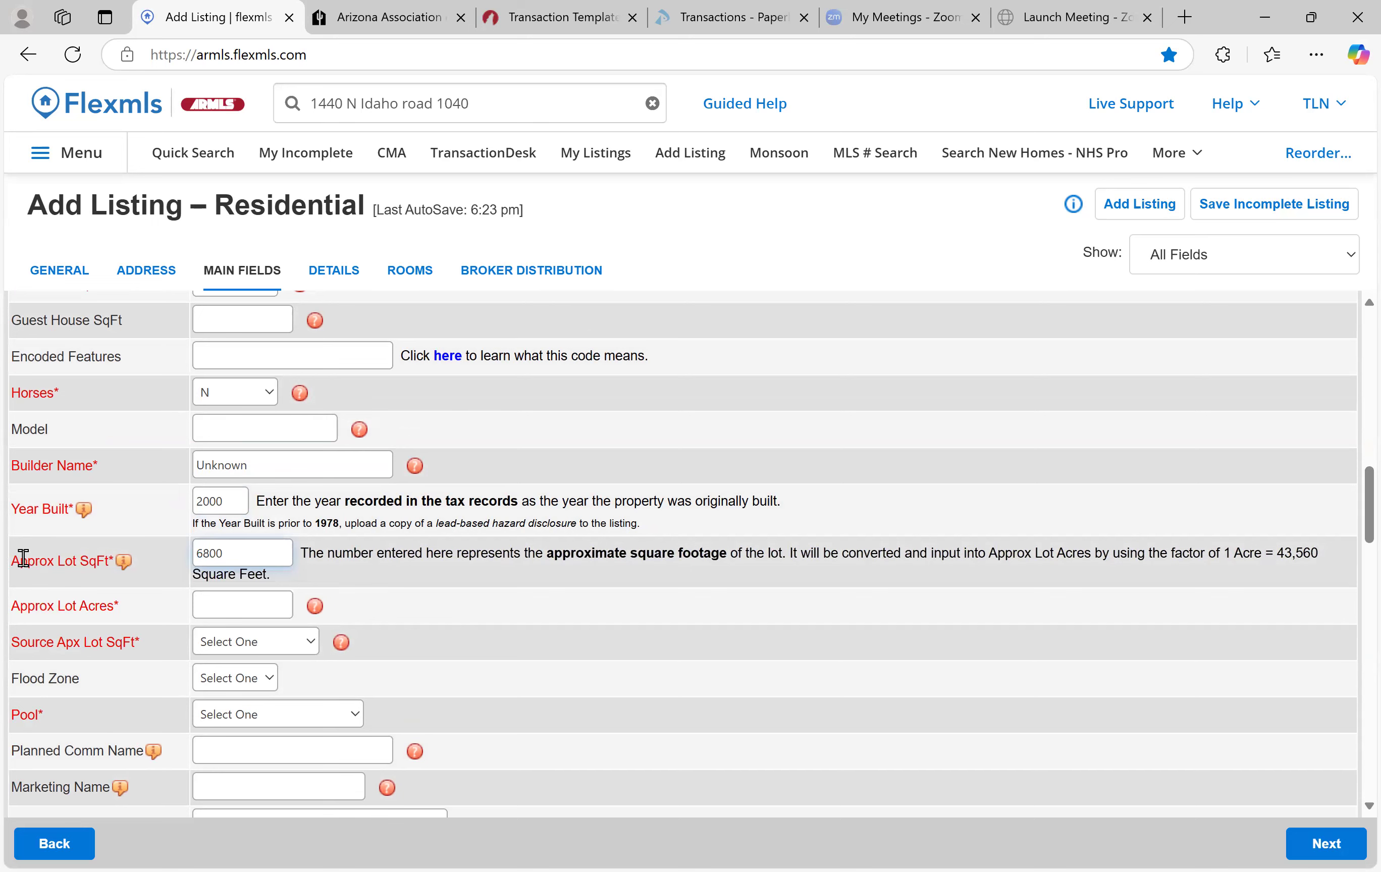
left_click(206, 605)
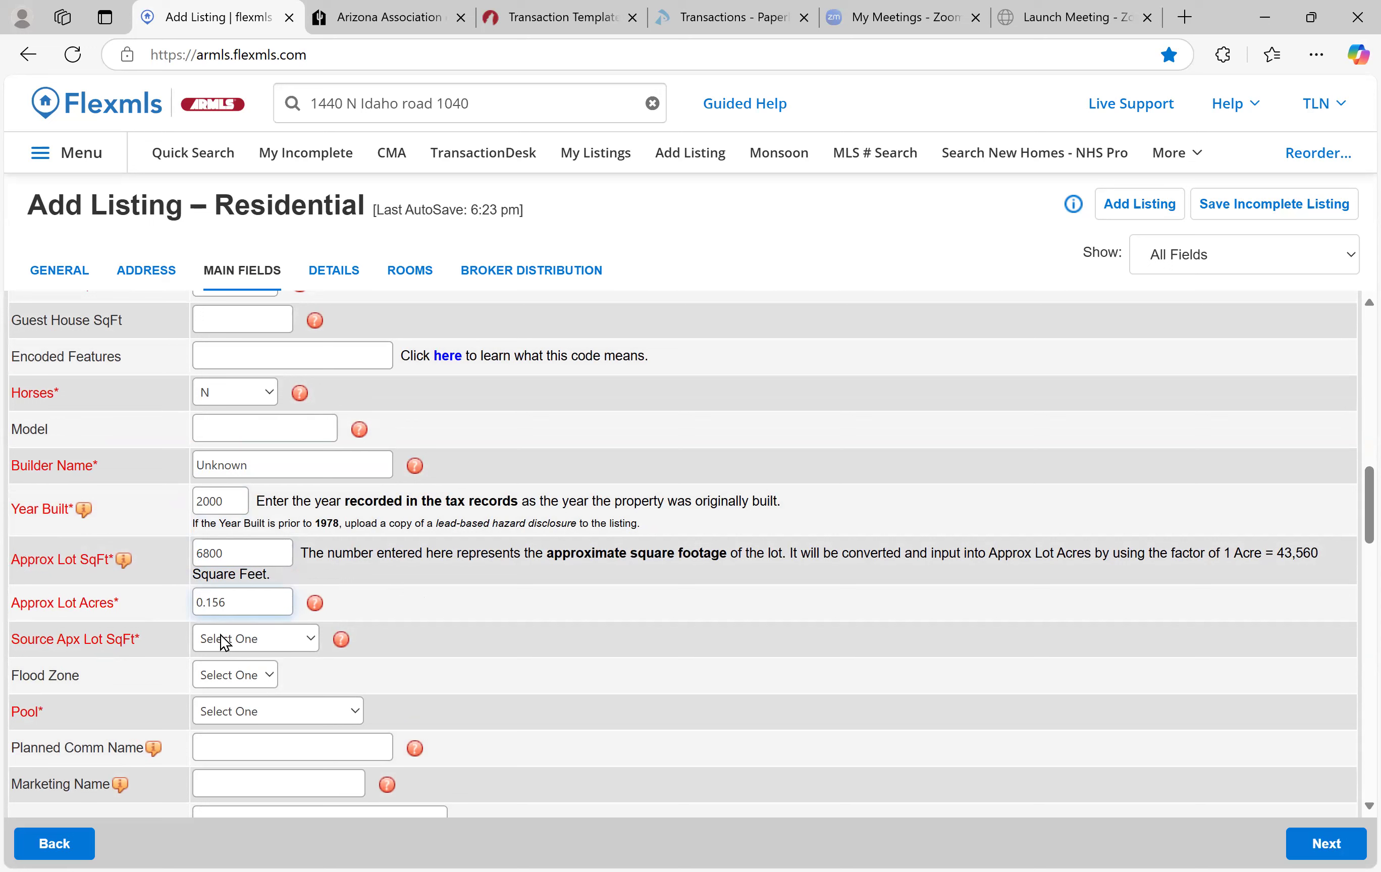
left_click(262, 641)
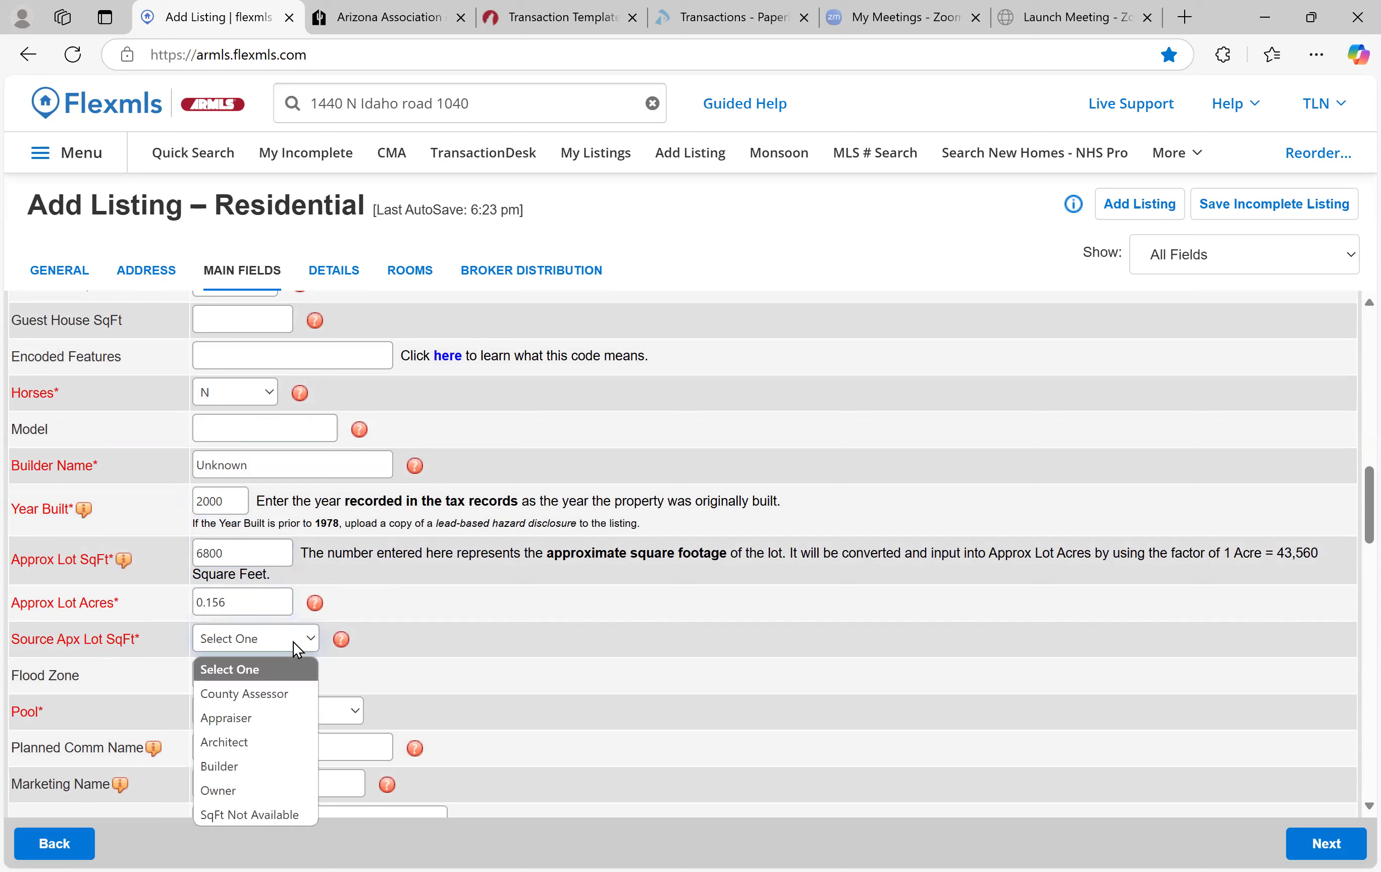
left_click(287, 695)
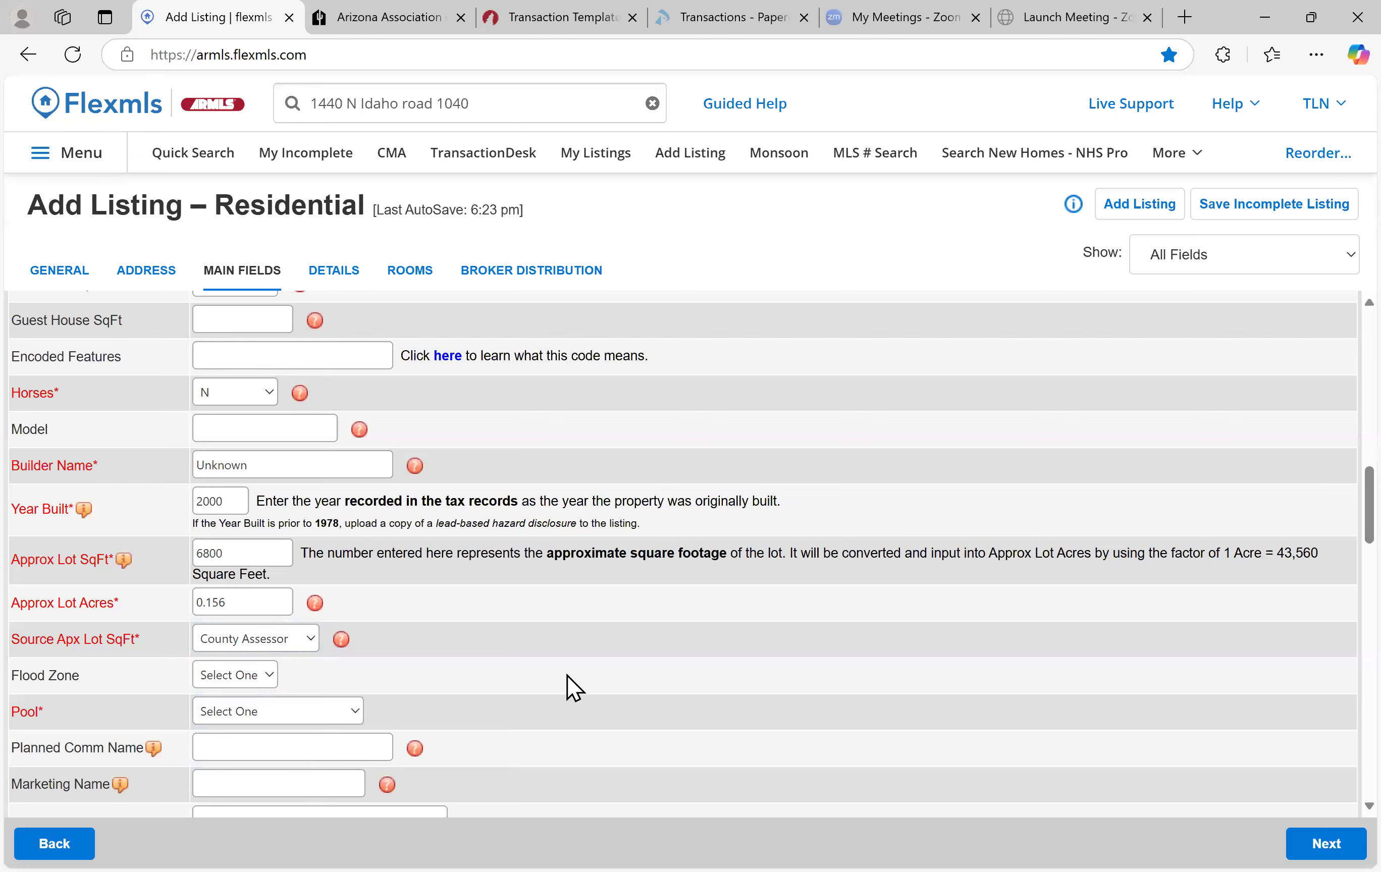
scroll(538, 672, "down", 5)
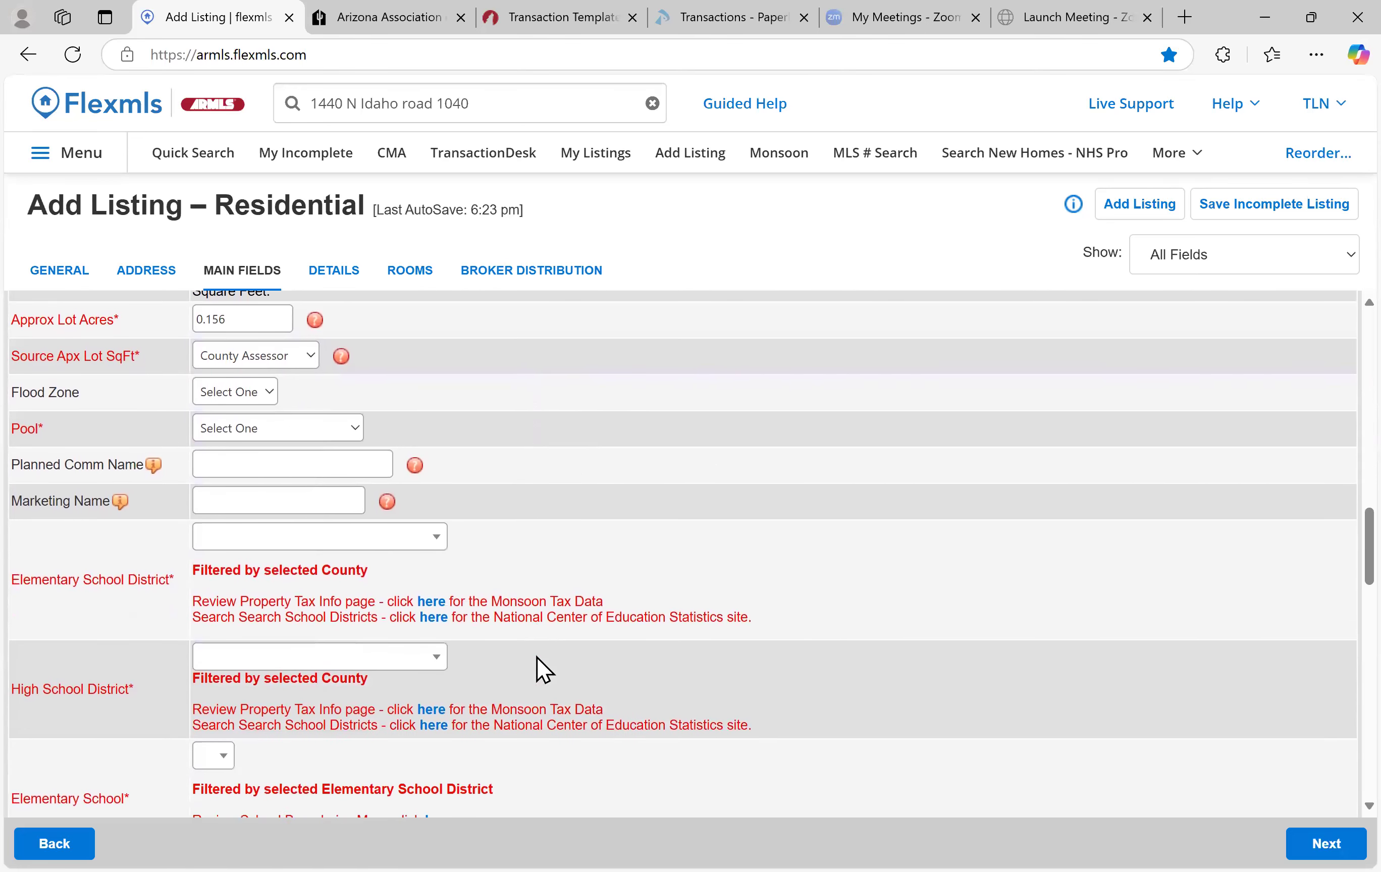
Set the Pool field to Private Only
scroll(542, 664, "up", 2)
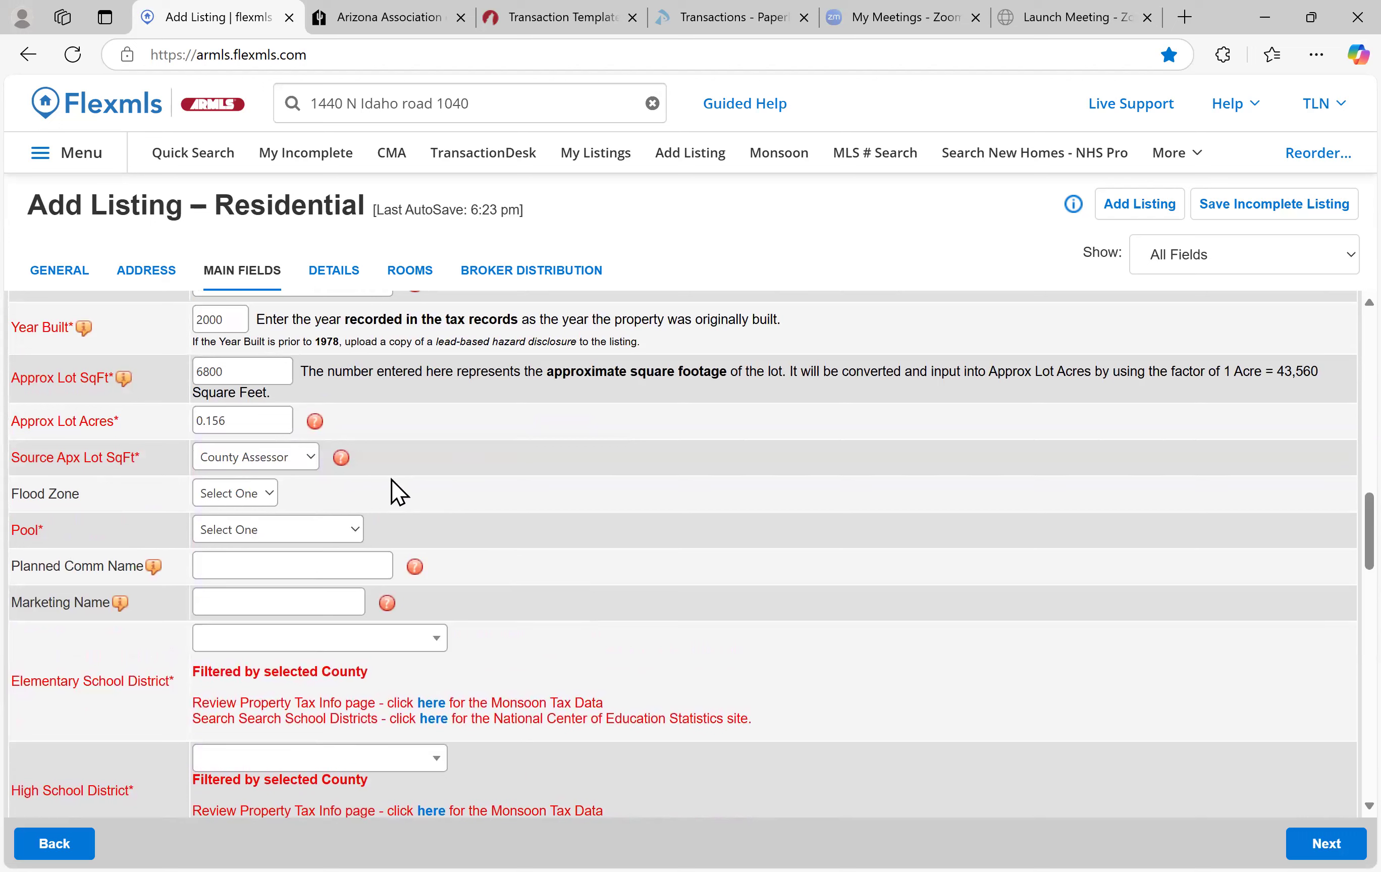
left_click(255, 530)
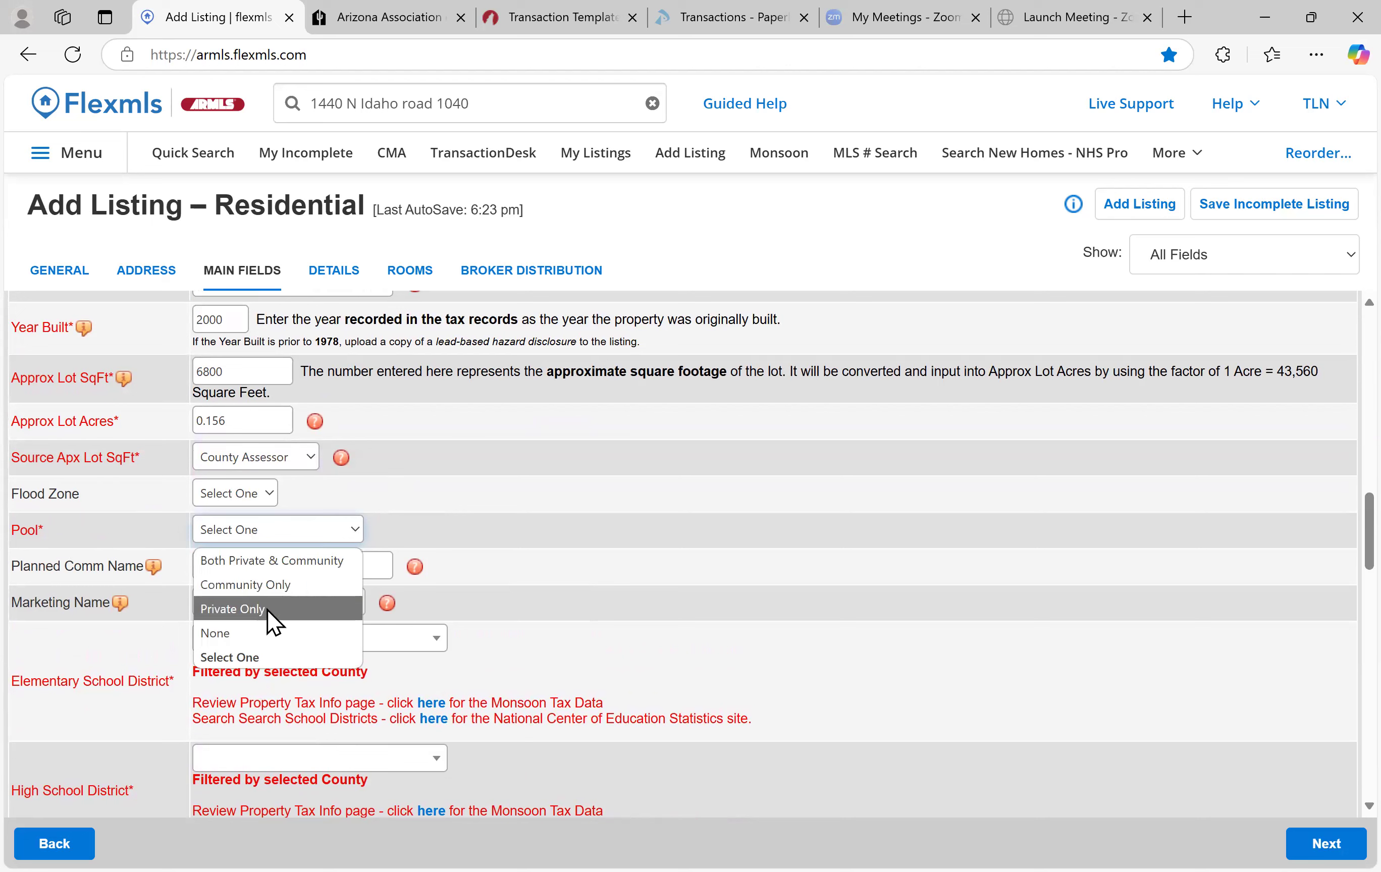
key("Return")
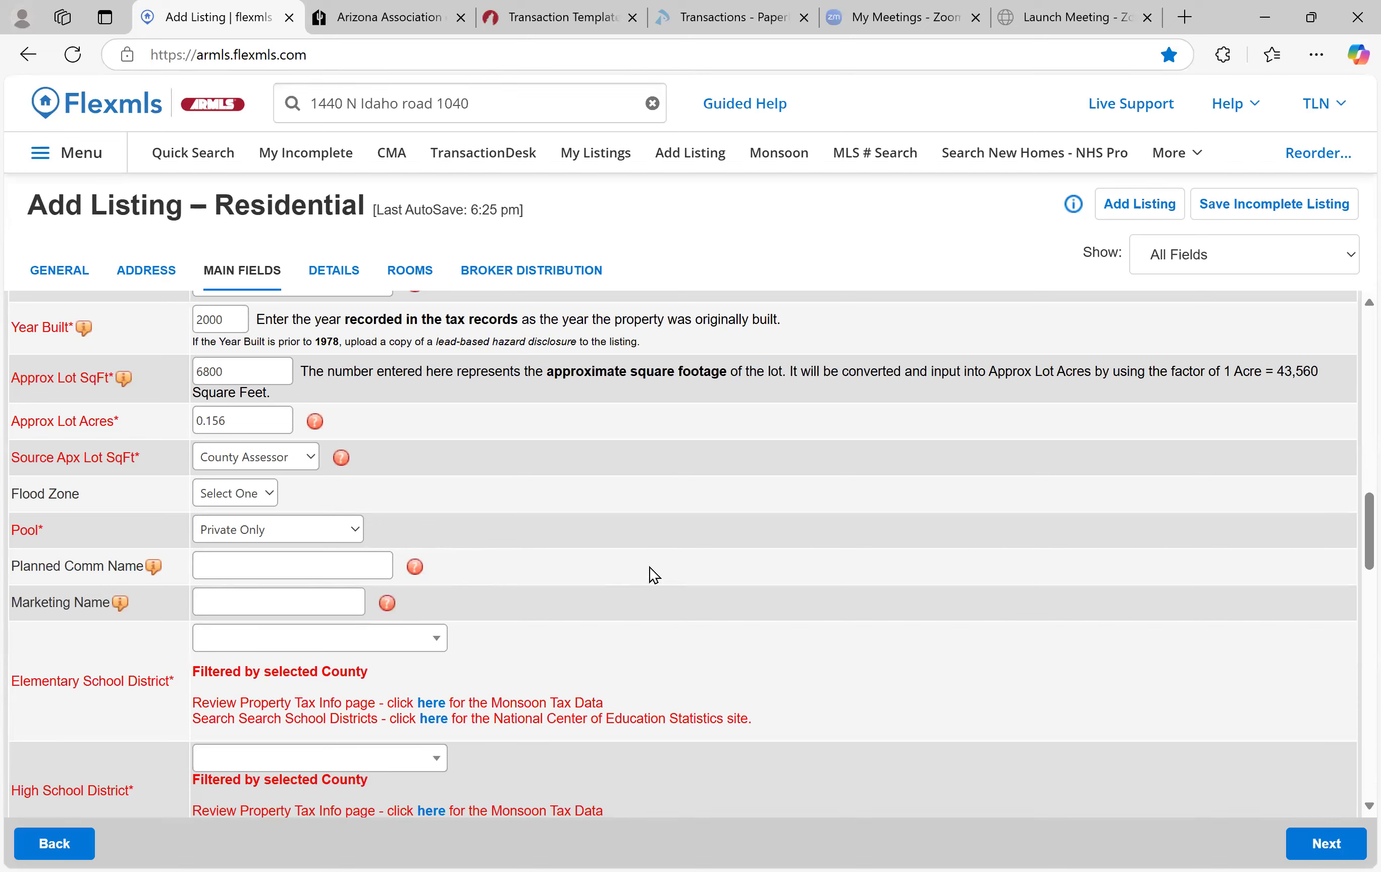
scroll(507, 569, "down", 1)
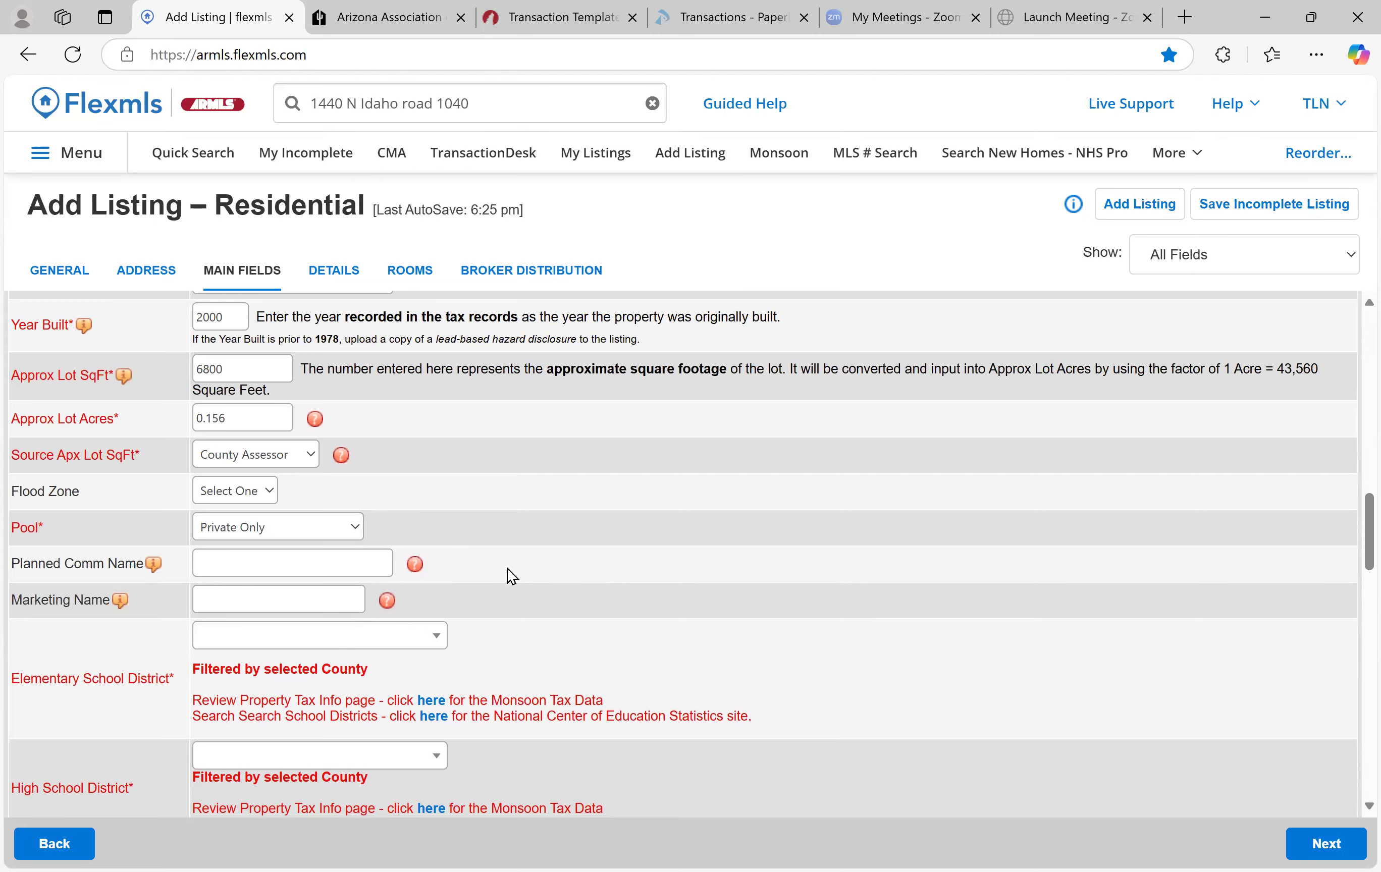
scroll(508, 569, "down", 3)
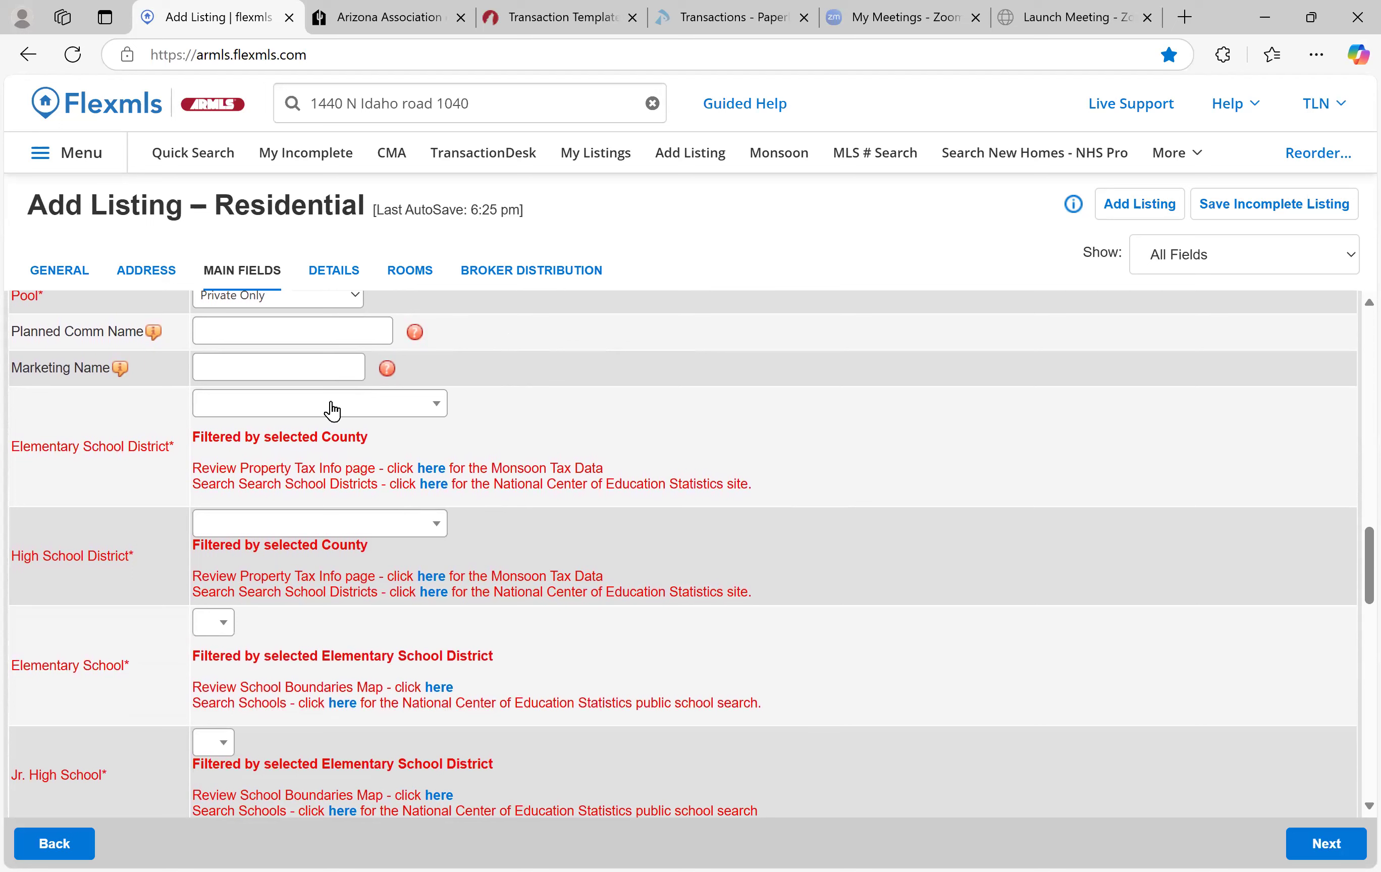
Set the elementary district to Dysart Unified and the high school district to Buckeye Union
left_click(374, 415)
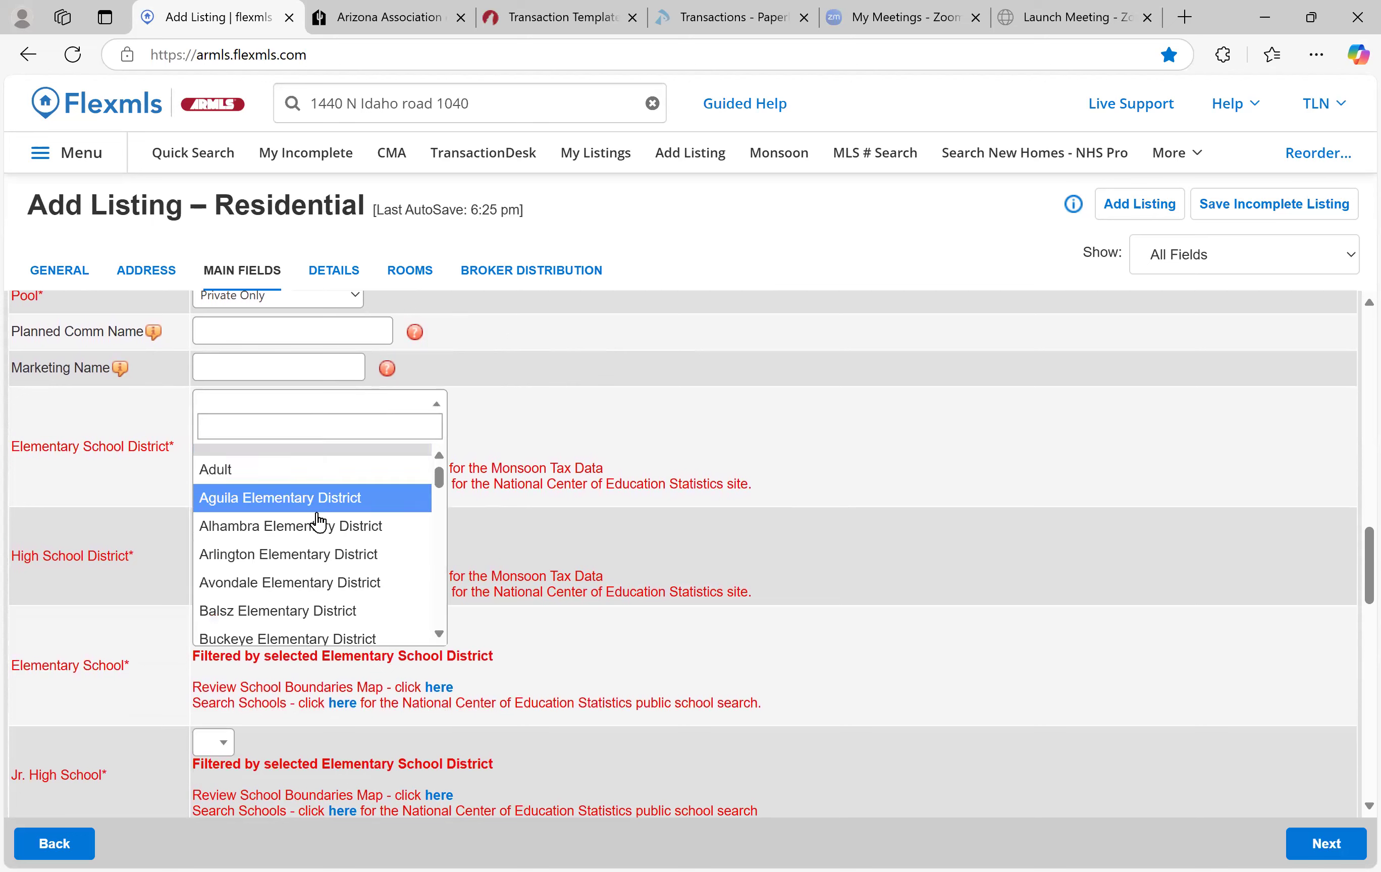
scroll(304, 551, "down", 3)
left_click(301, 537)
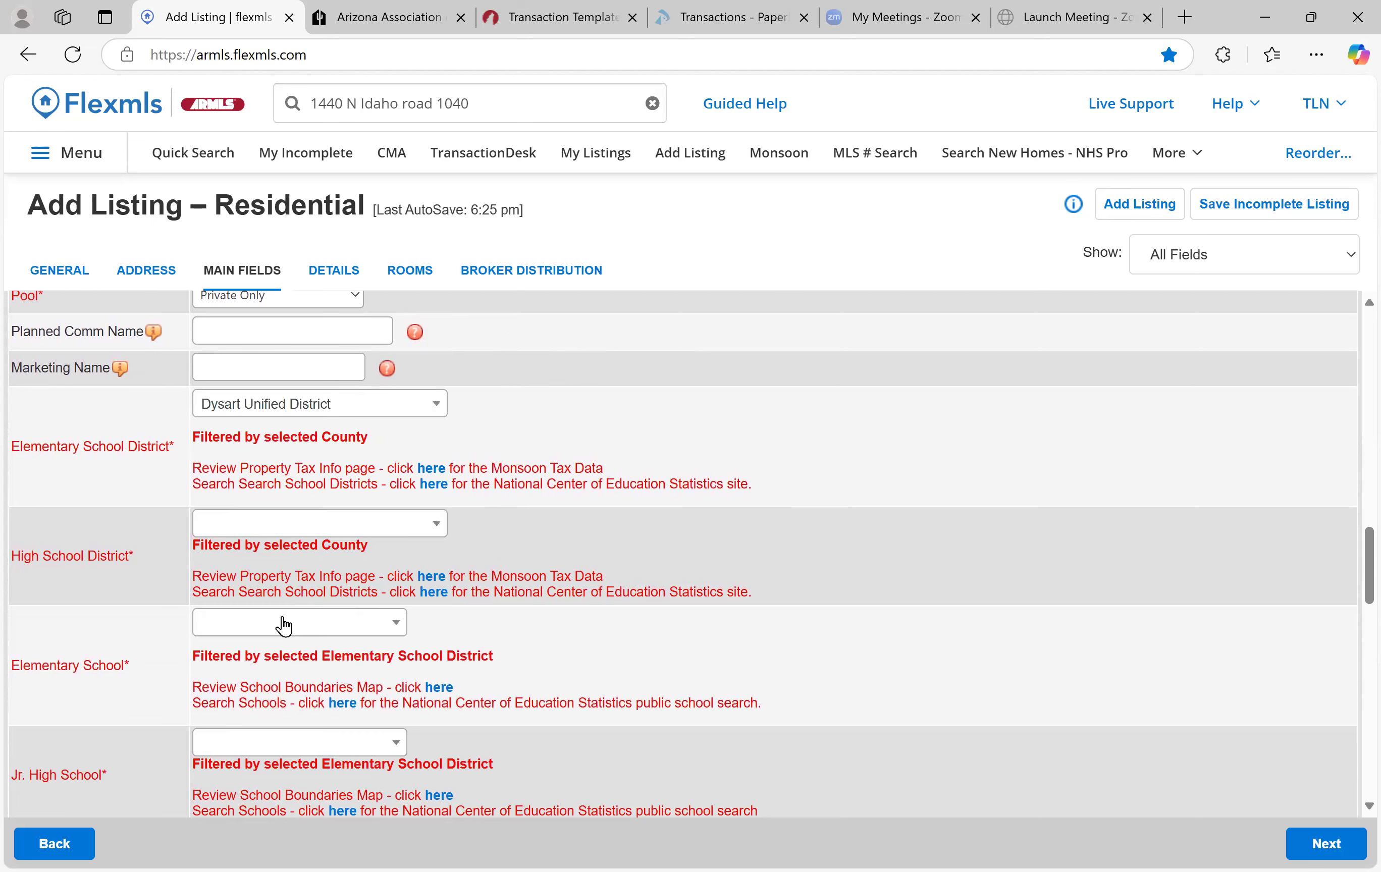
left_click(298, 529)
left_click(346, 576)
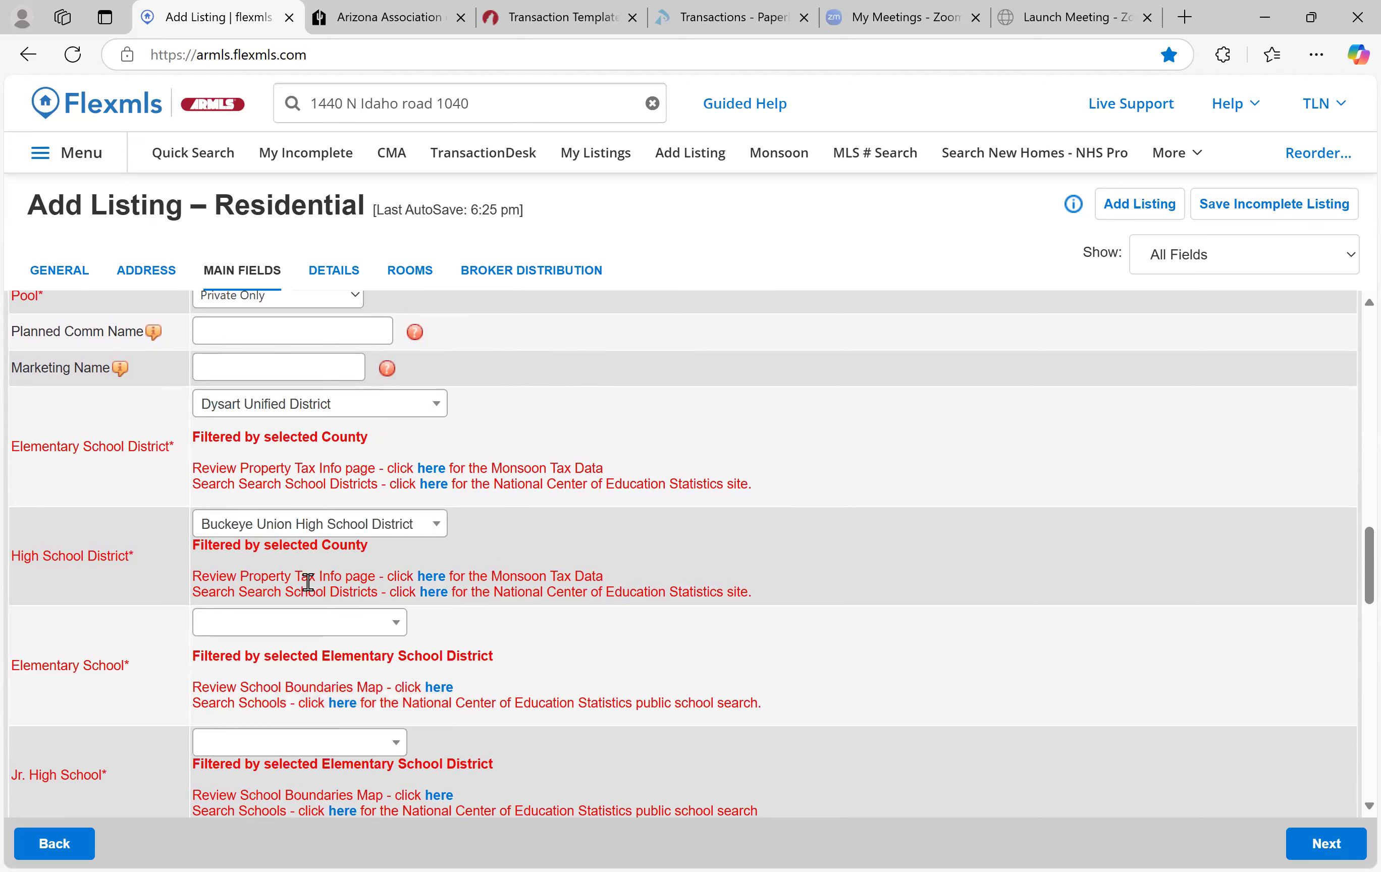
Choose Cimarron Springs Middle School for elementary and junior high, and Estrella Foothills High School
left_click(304, 629)
left_click(304, 533)
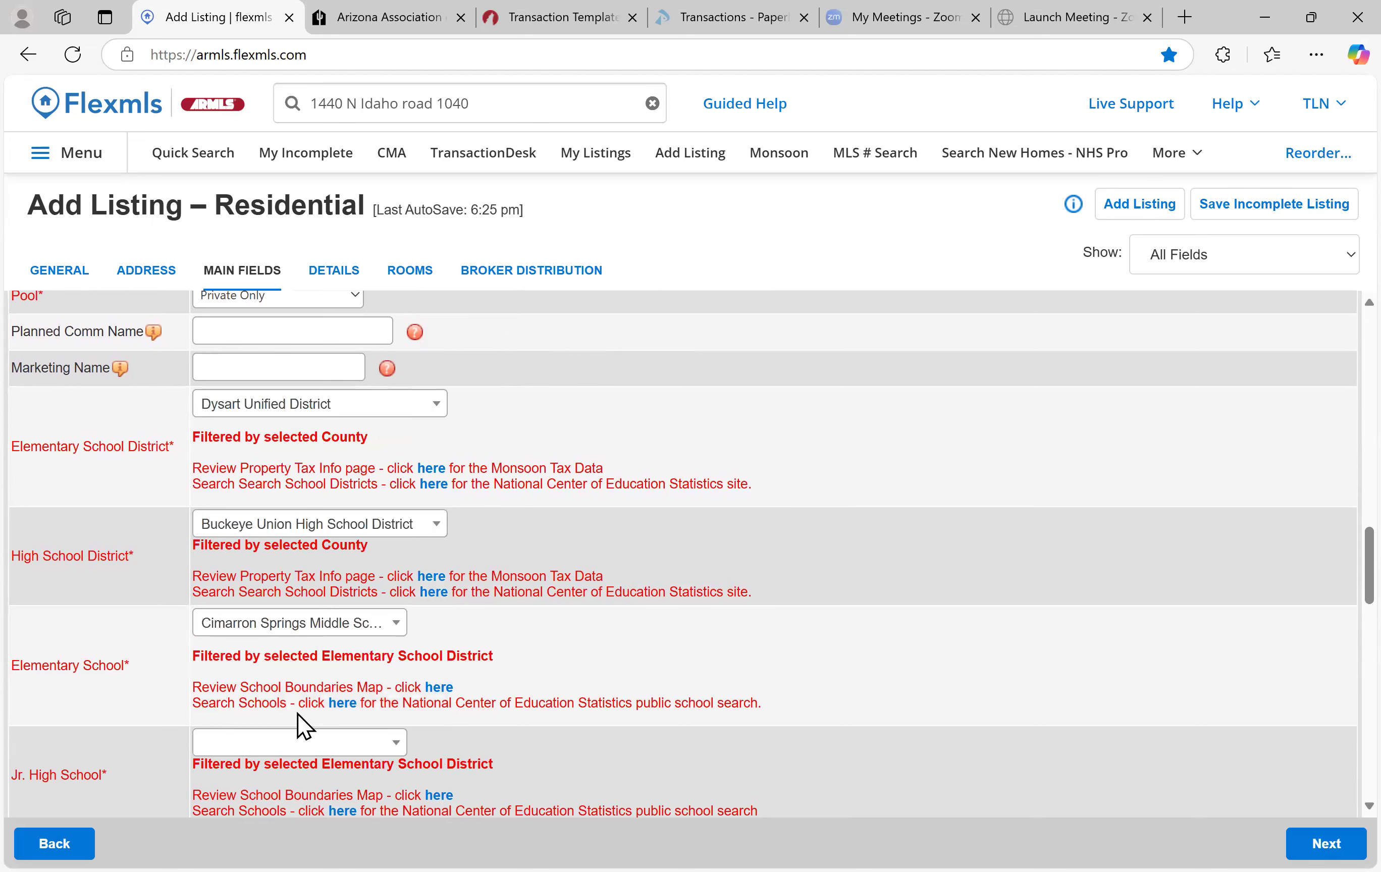
left_click(299, 743)
left_click(304, 649)
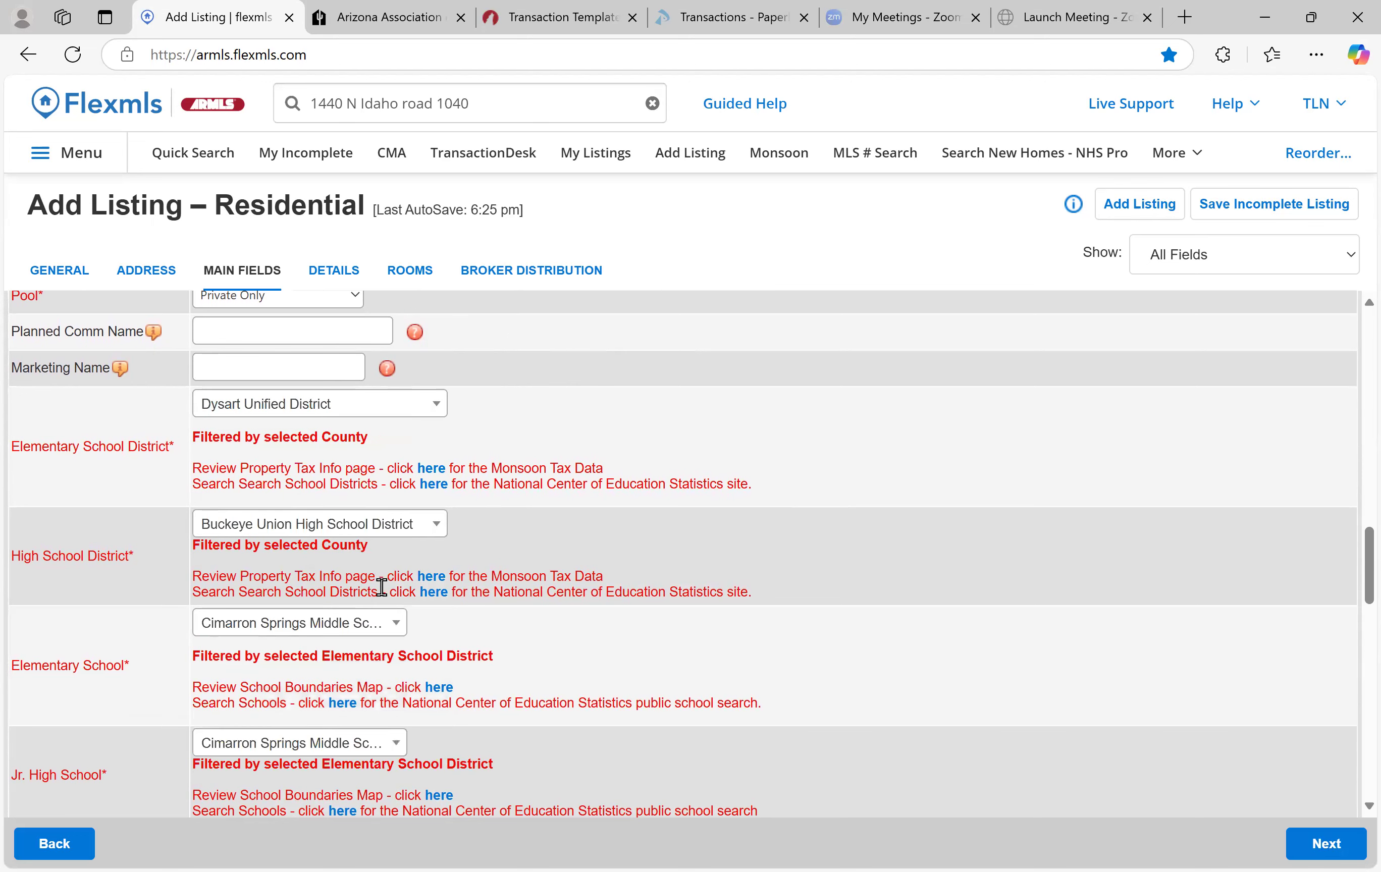
scroll(382, 586, "down", 6)
scroll(382, 585, "up", 3)
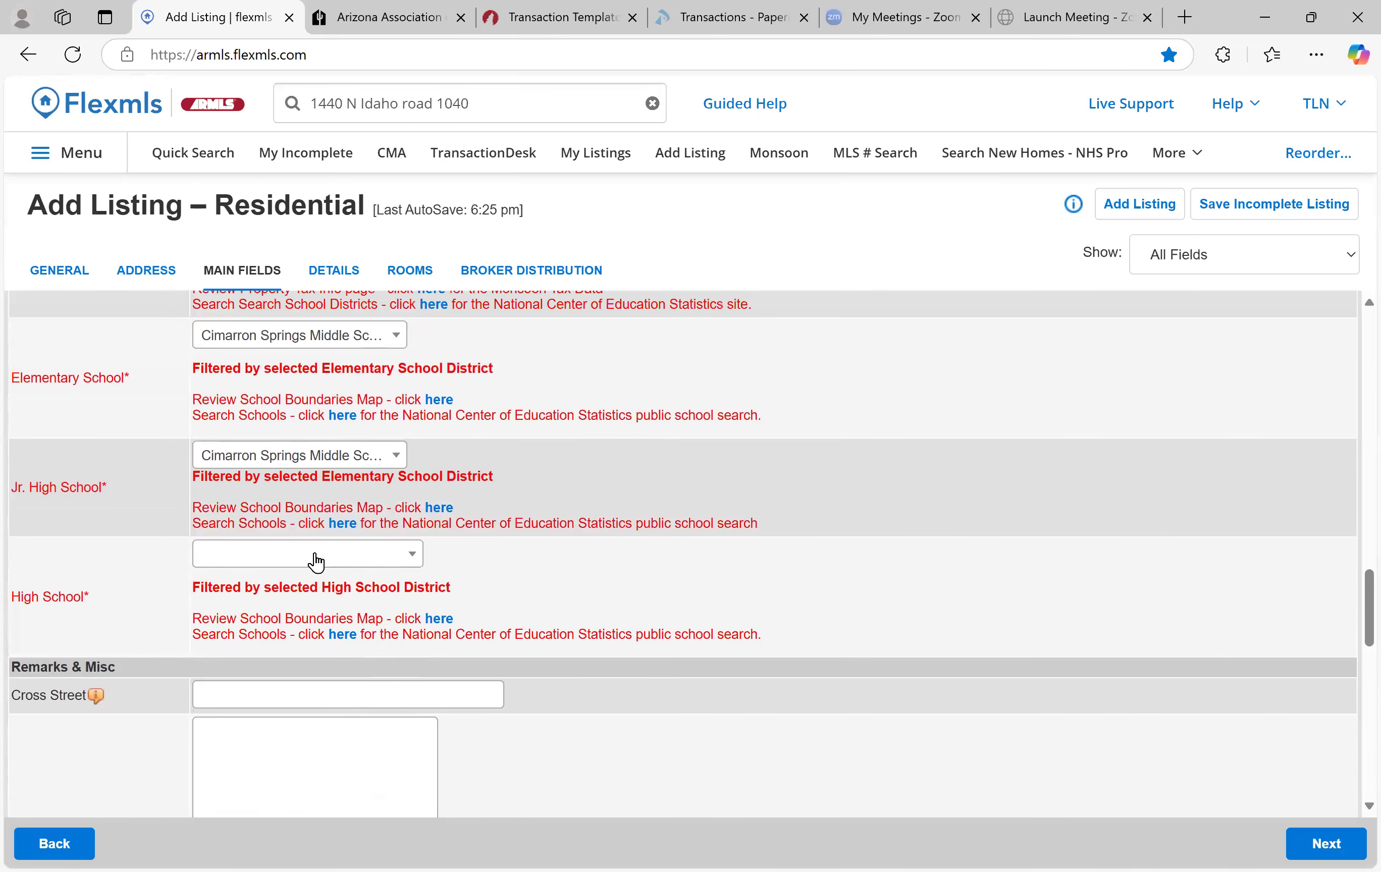
left_click(316, 561)
left_click(369, 691)
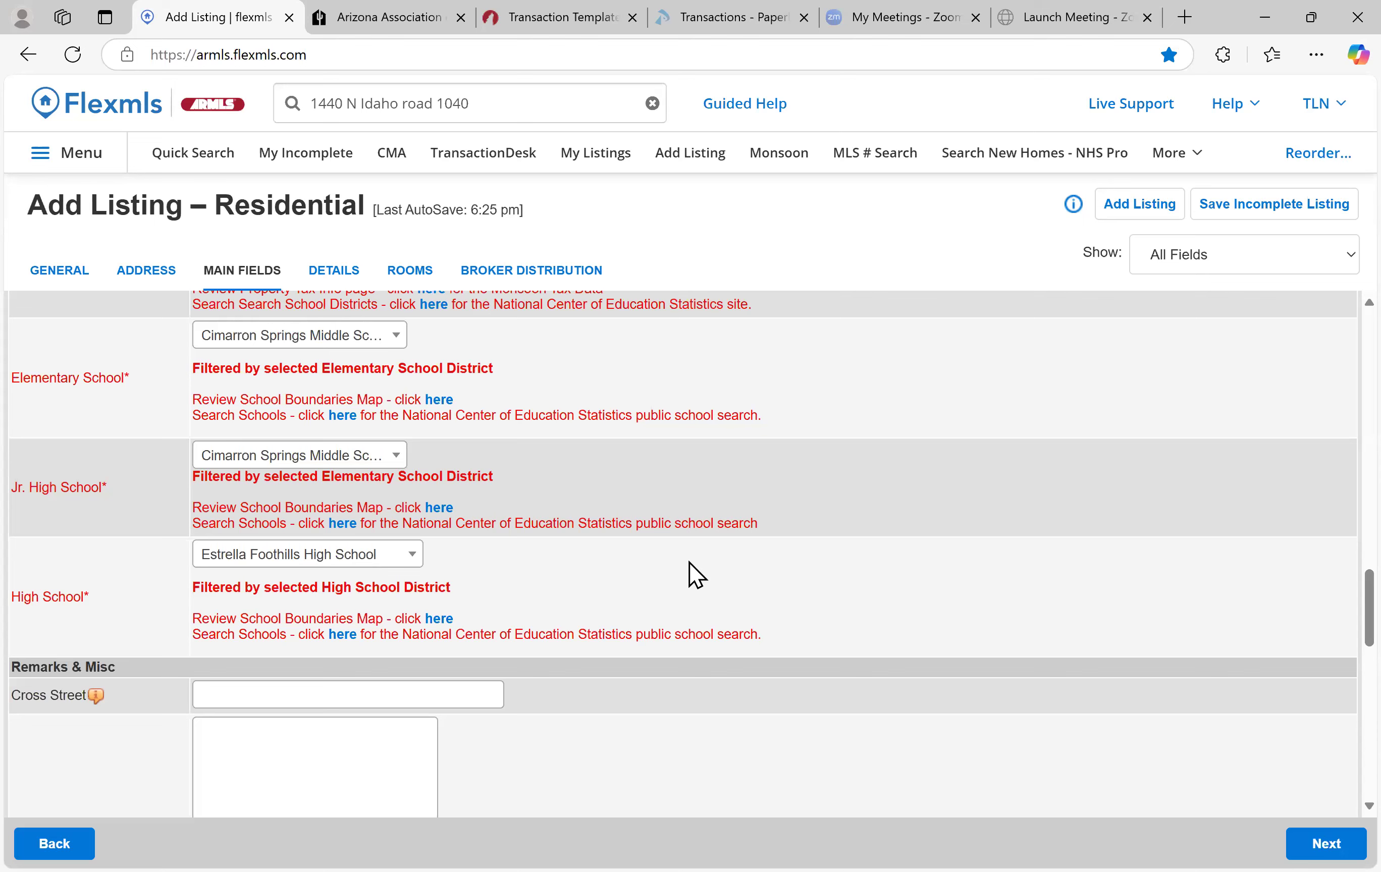
scroll(727, 558, "down", 4)
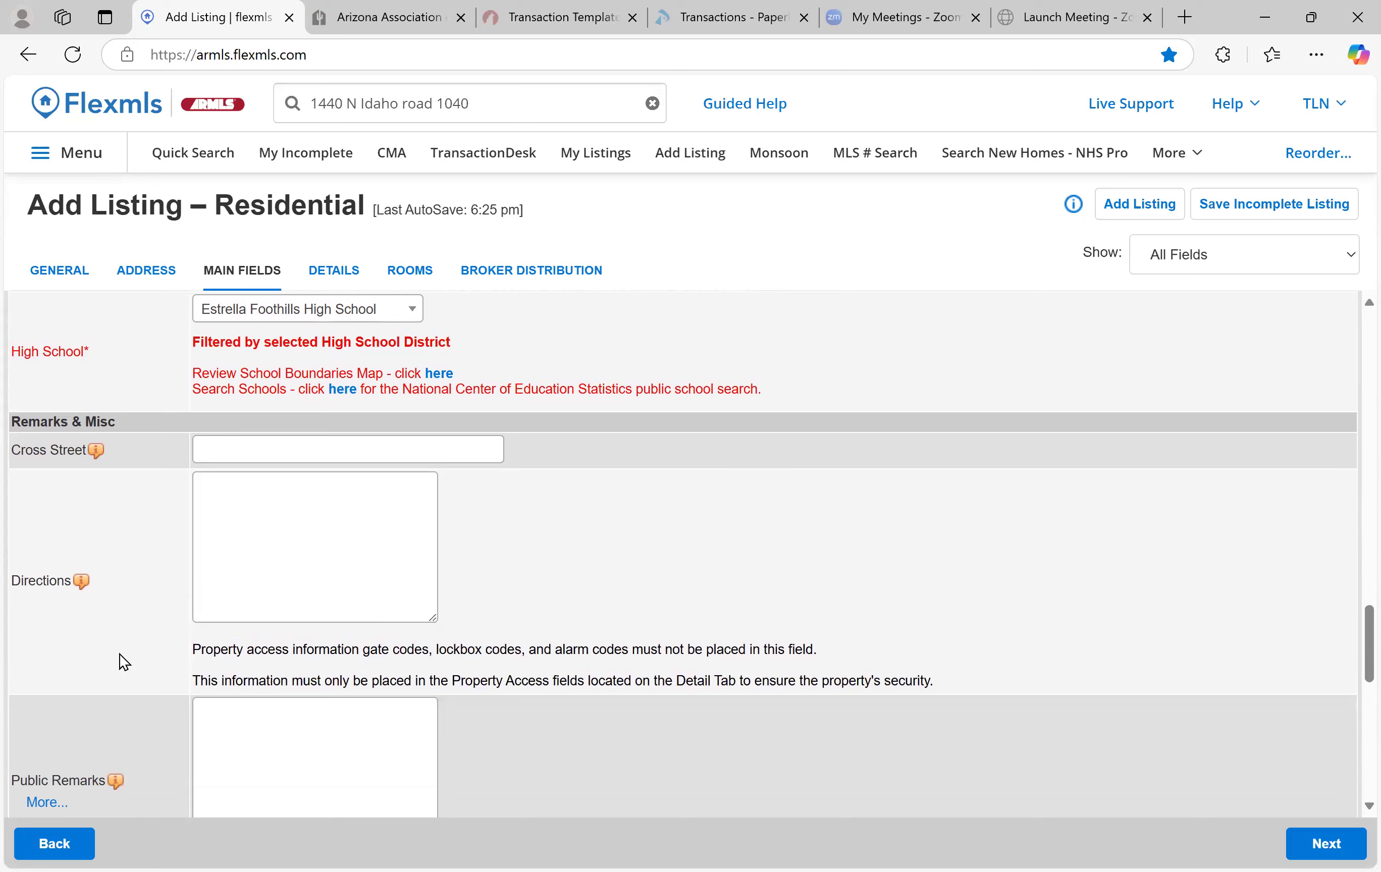
Enter 'Warner and Higley' as the cross street
scroll(120, 655, "down", 3)
scroll(119, 656, "up", 3)
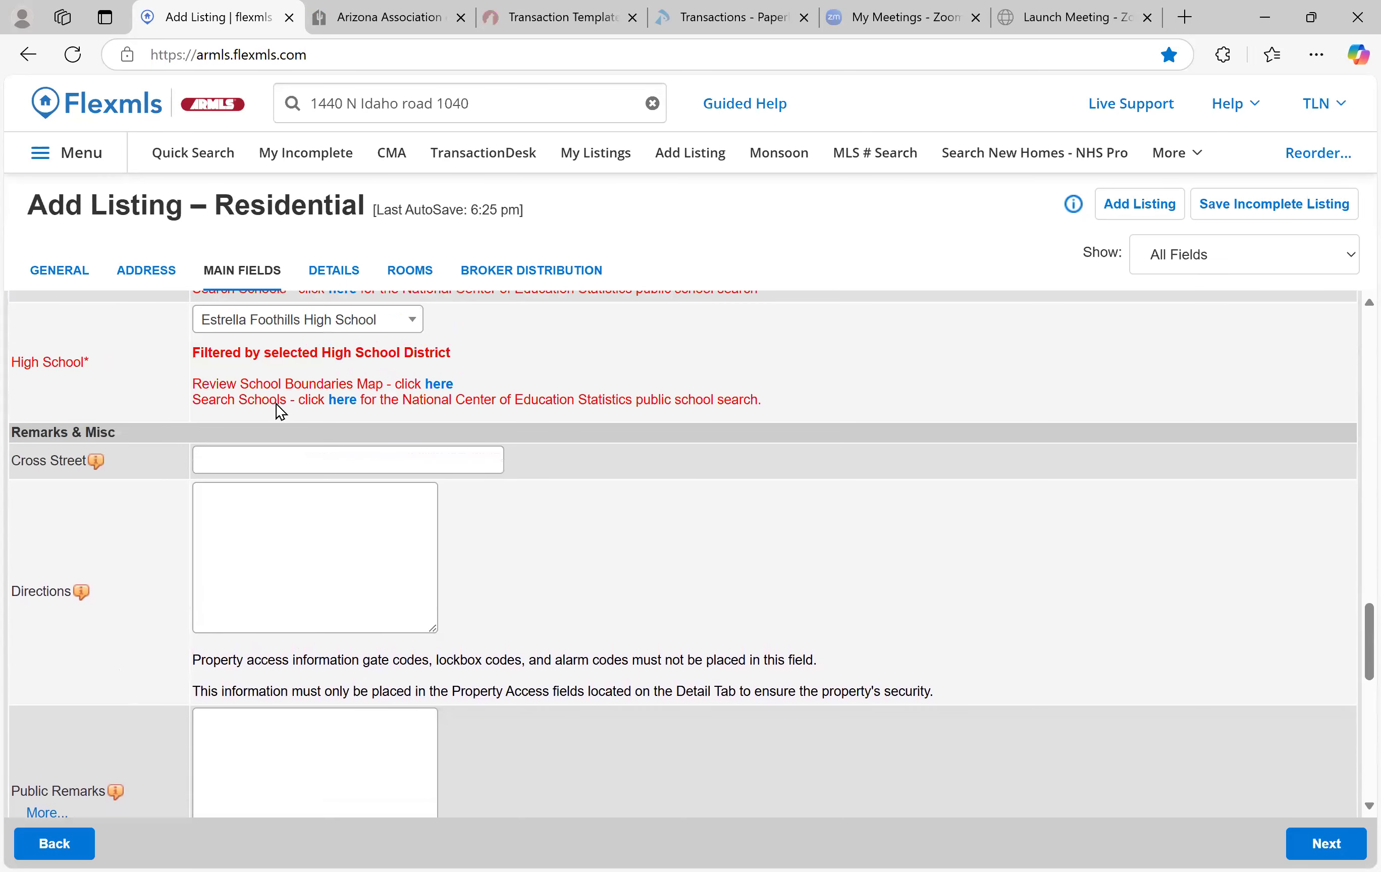
left_click(444, 466)
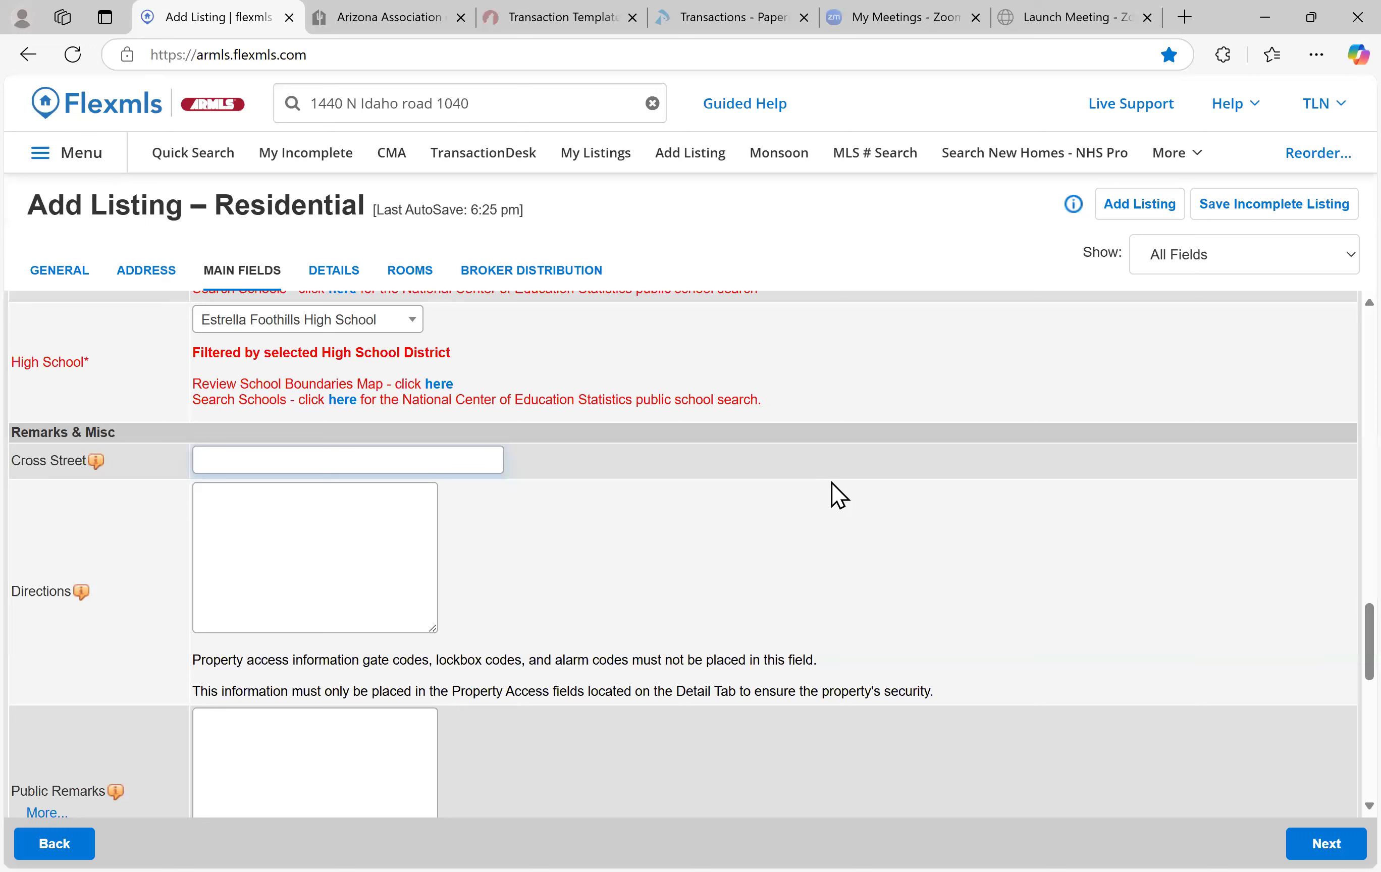
type("Warner and Higley")
key("Tab")
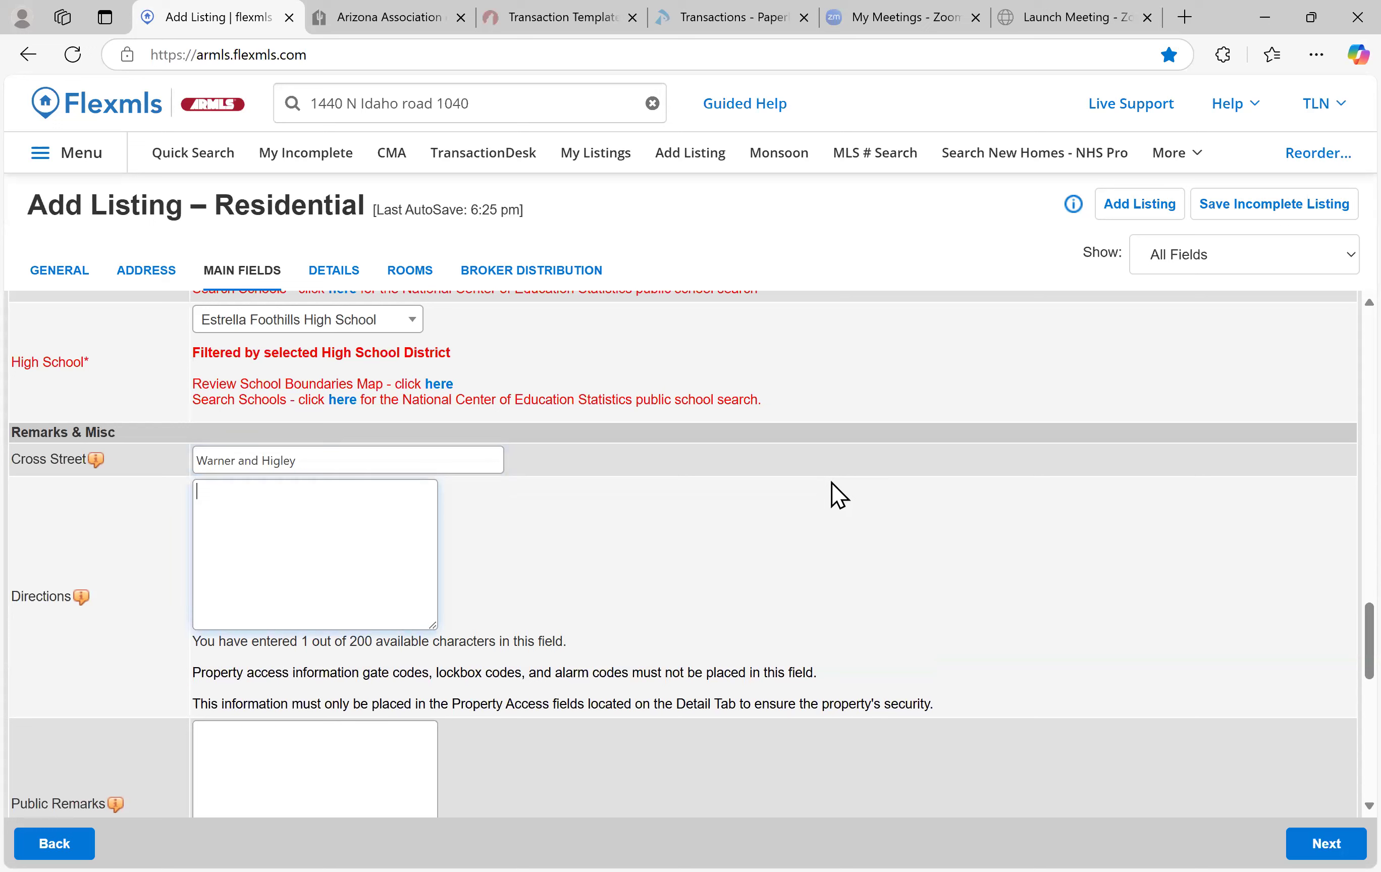
type("From Warner head south ")
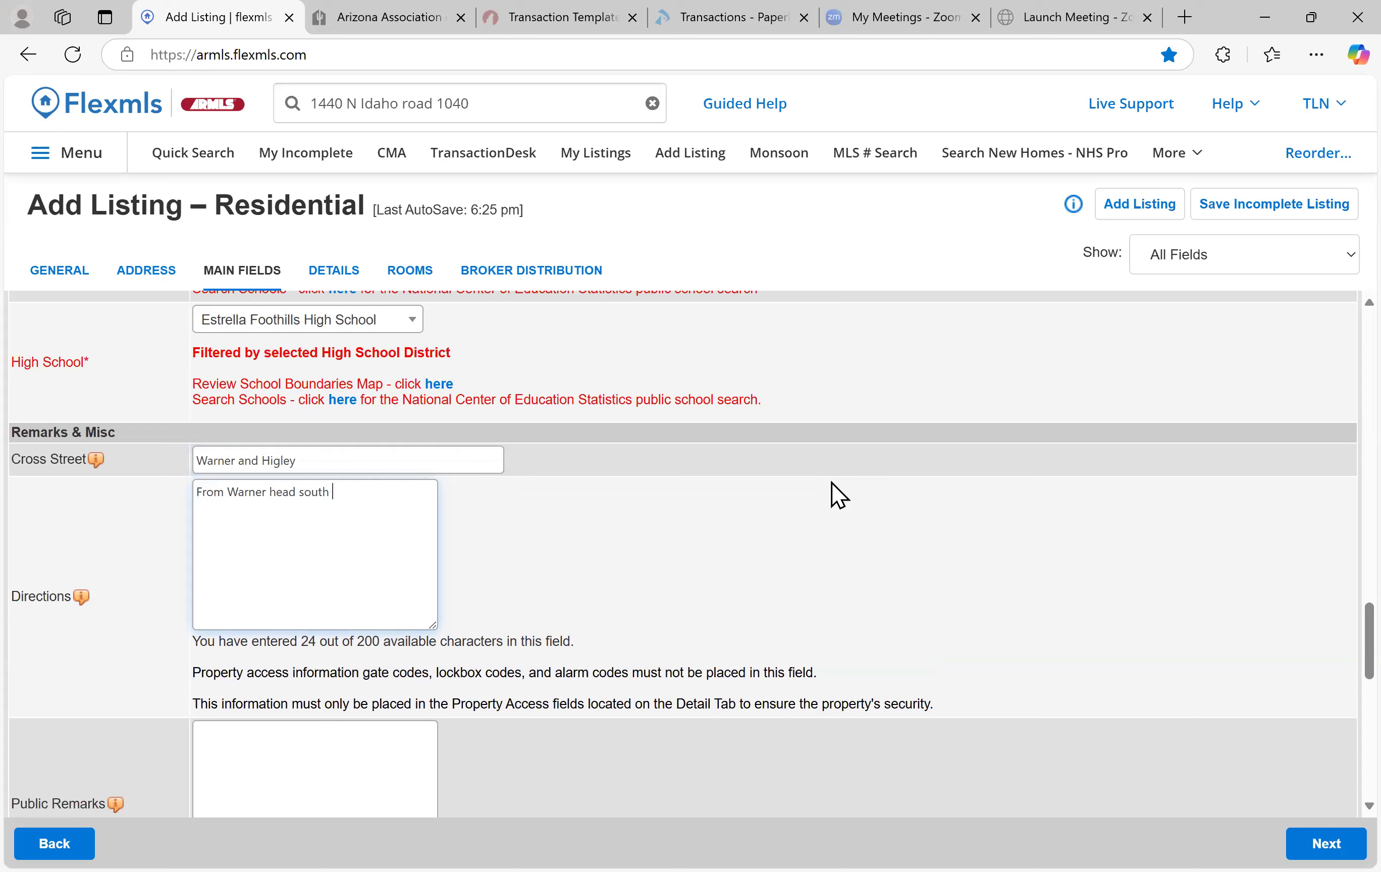
type("on Higley, turn right on Ross ")
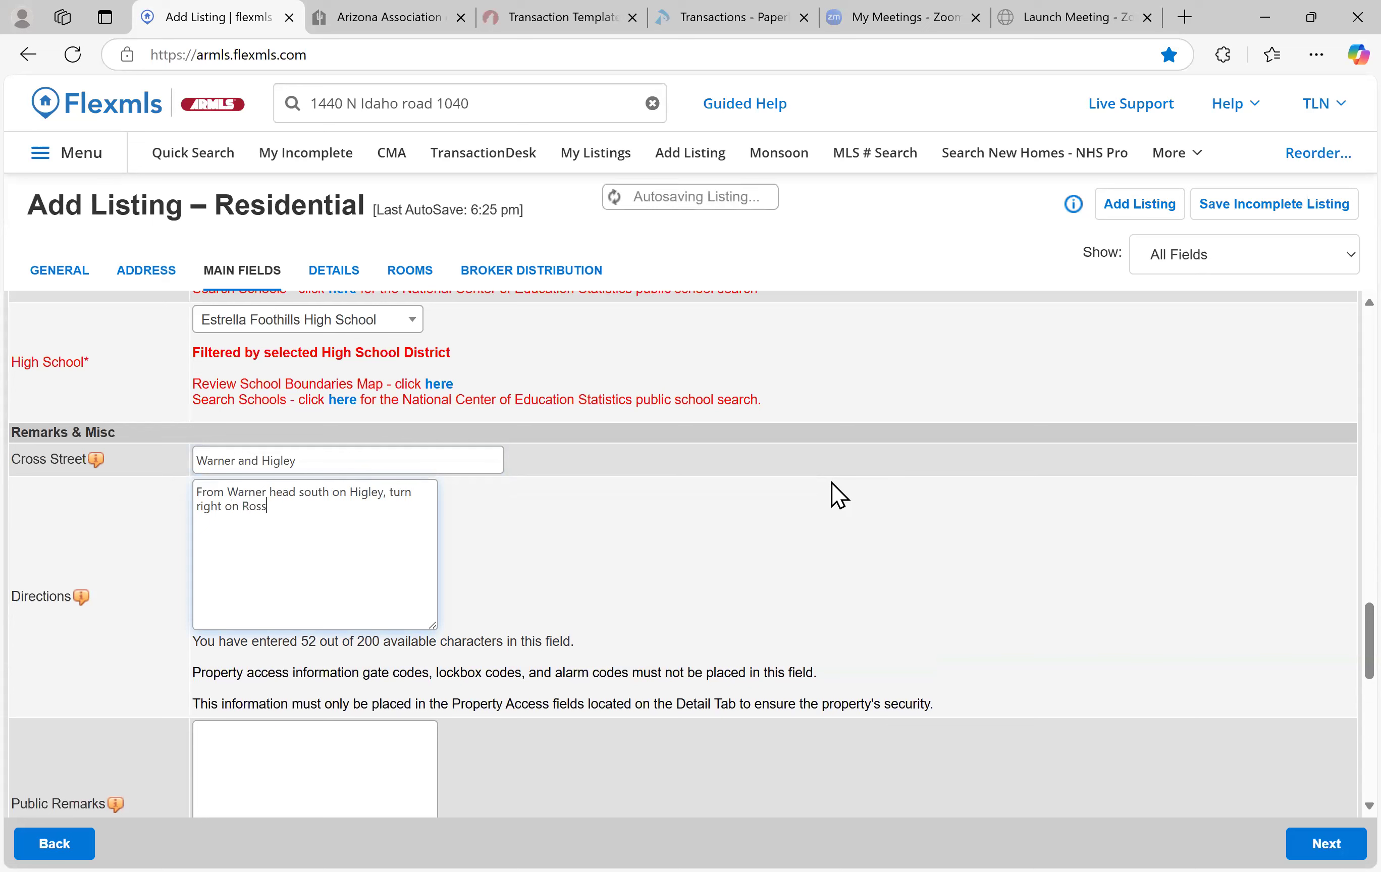
type("...... Take")
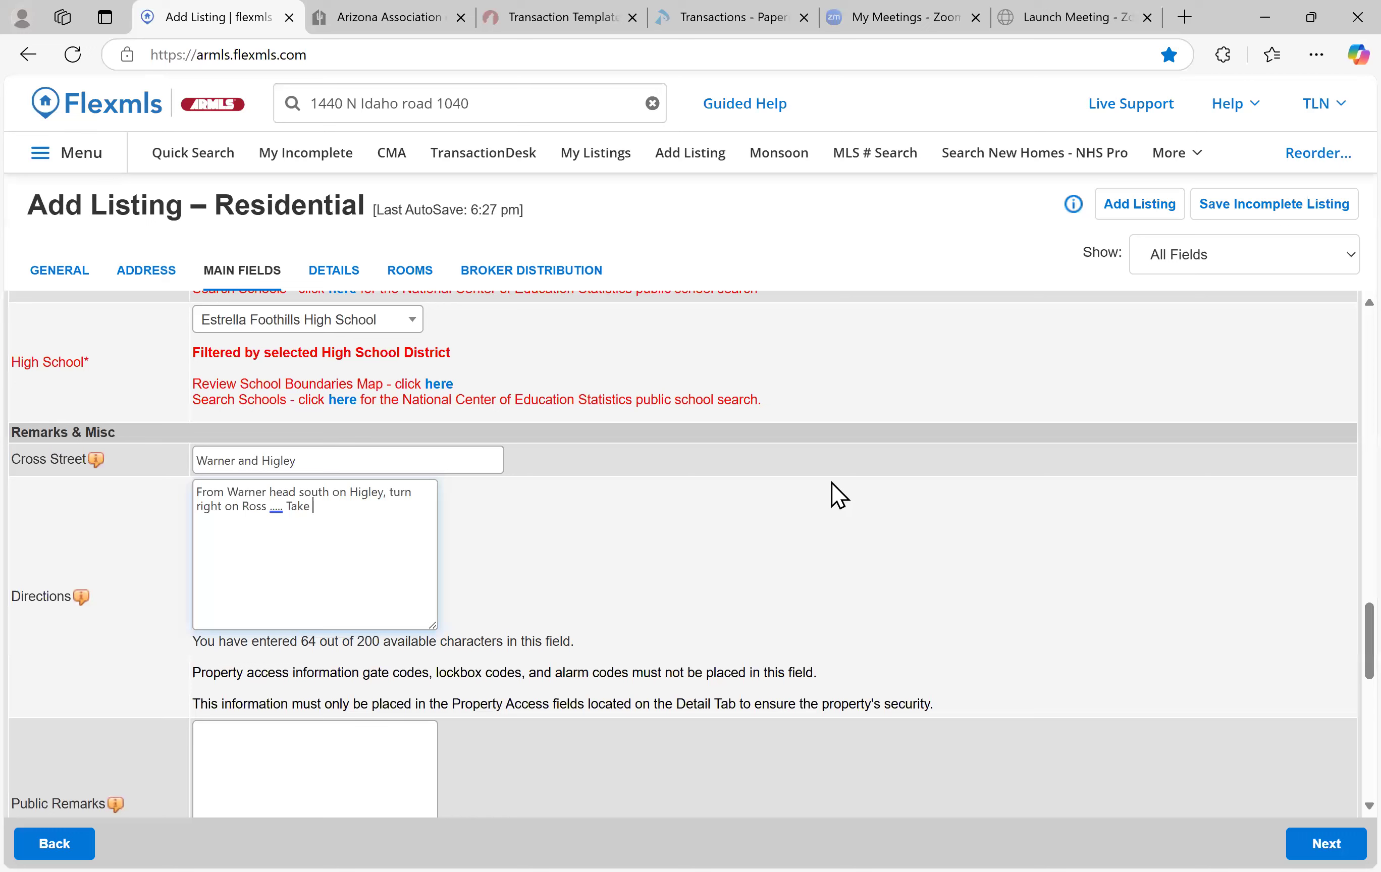
type("first right, home is on the left.")
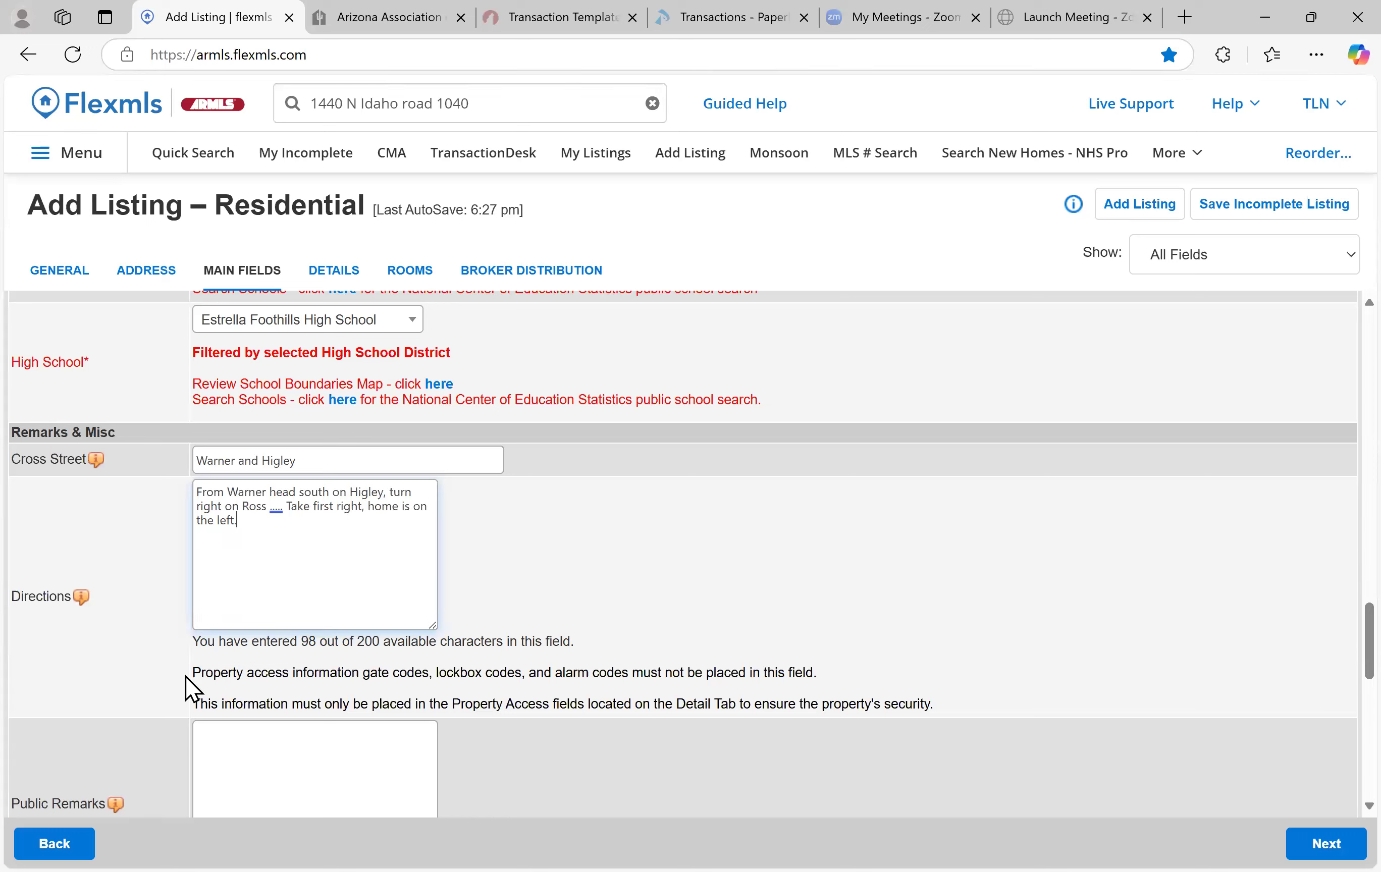
scroll(245, 577, "down", 3)
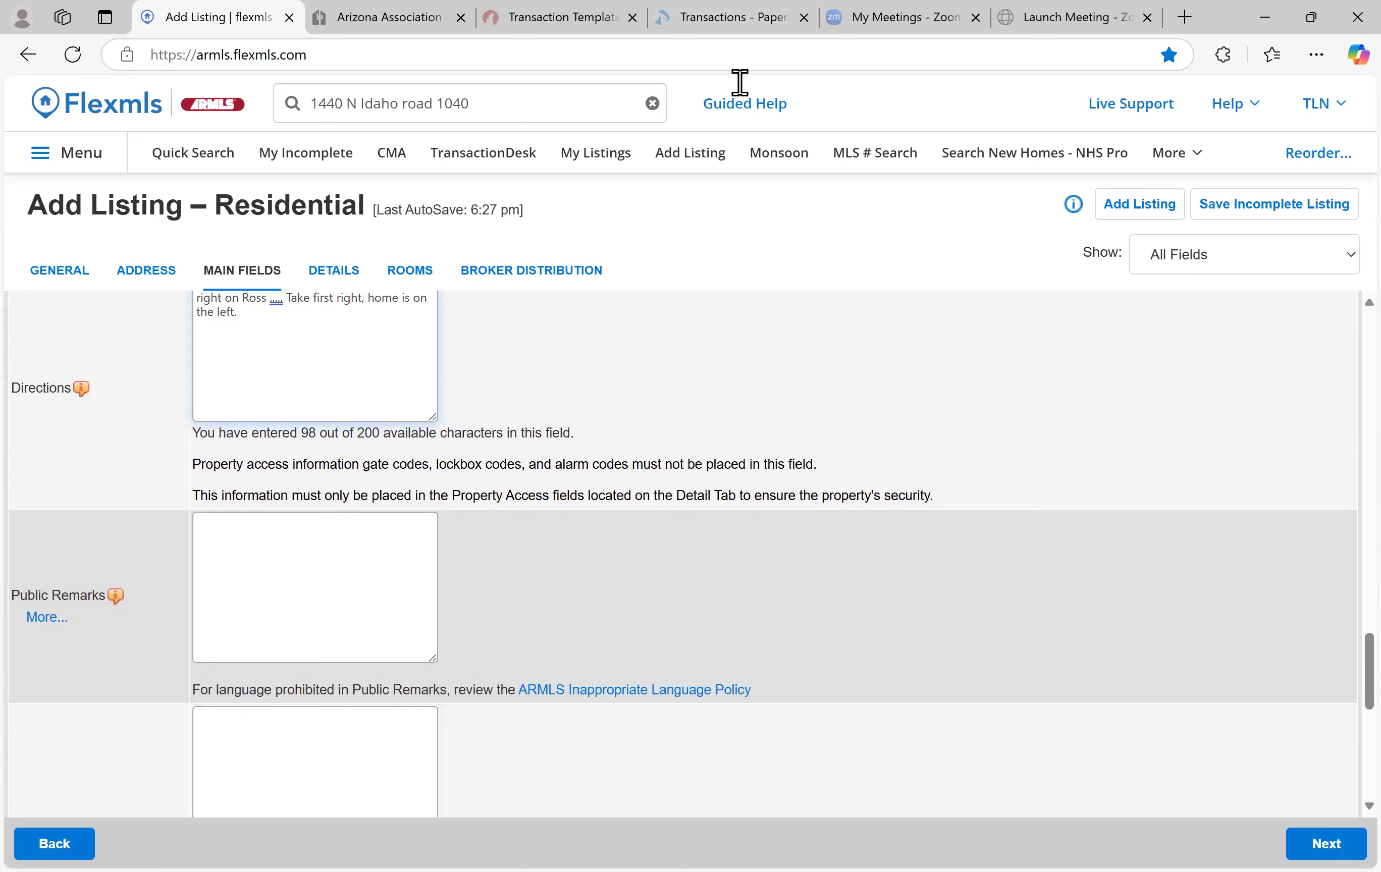
left_click(833, 338)
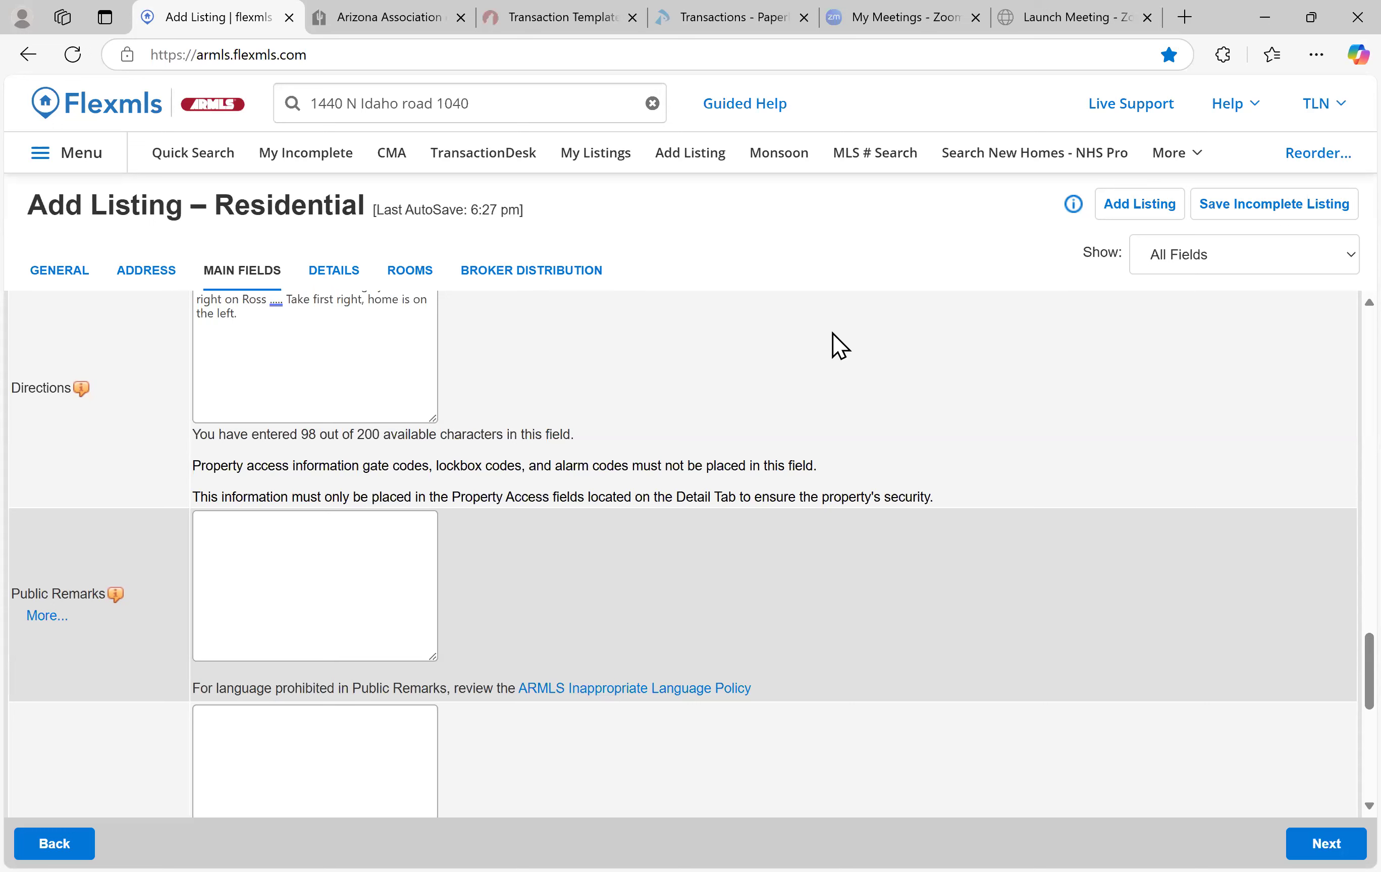
scroll(311, 494, "down", 5)
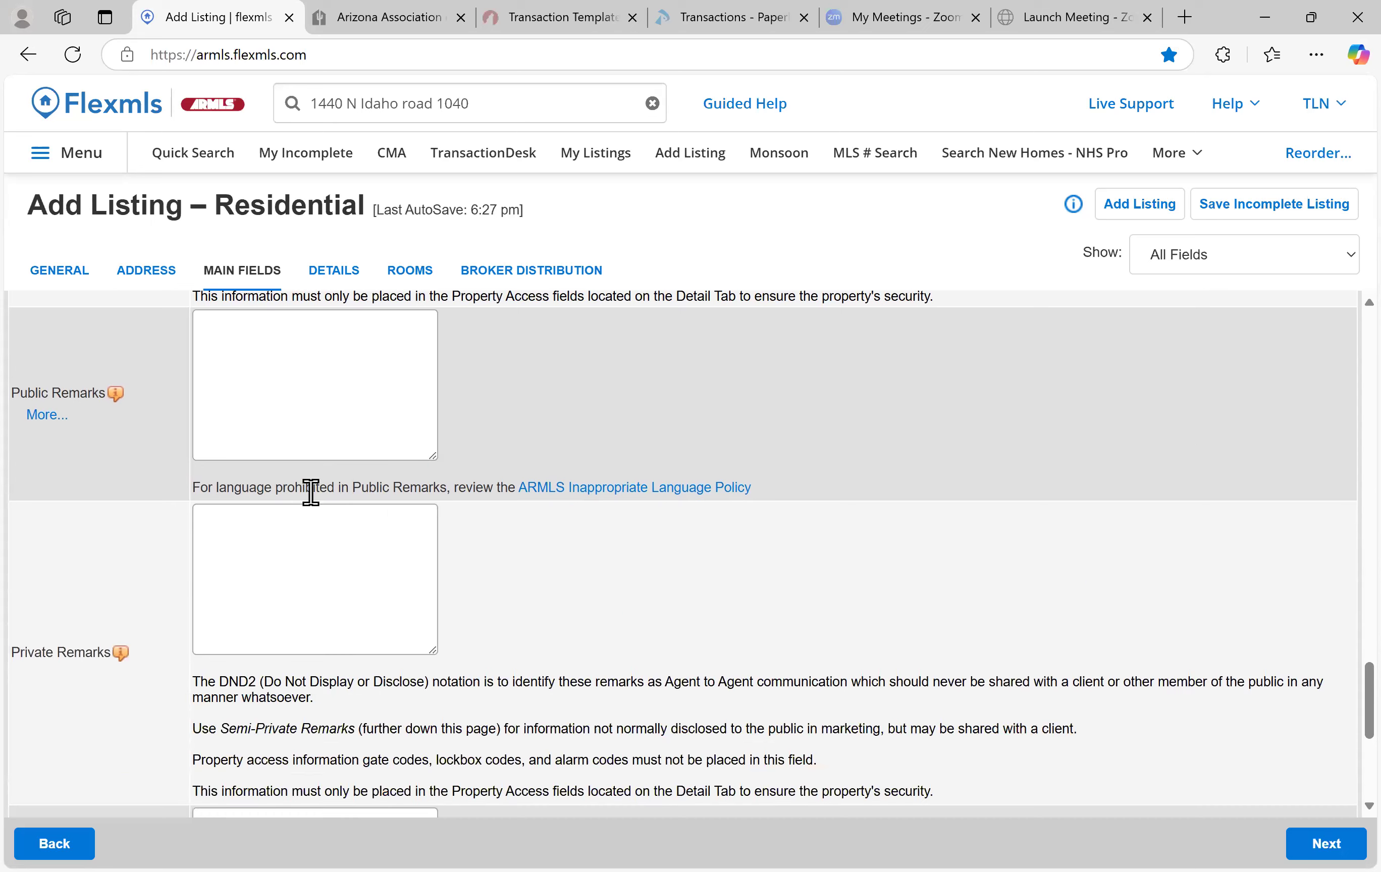
scroll(472, 502, "up", 3)
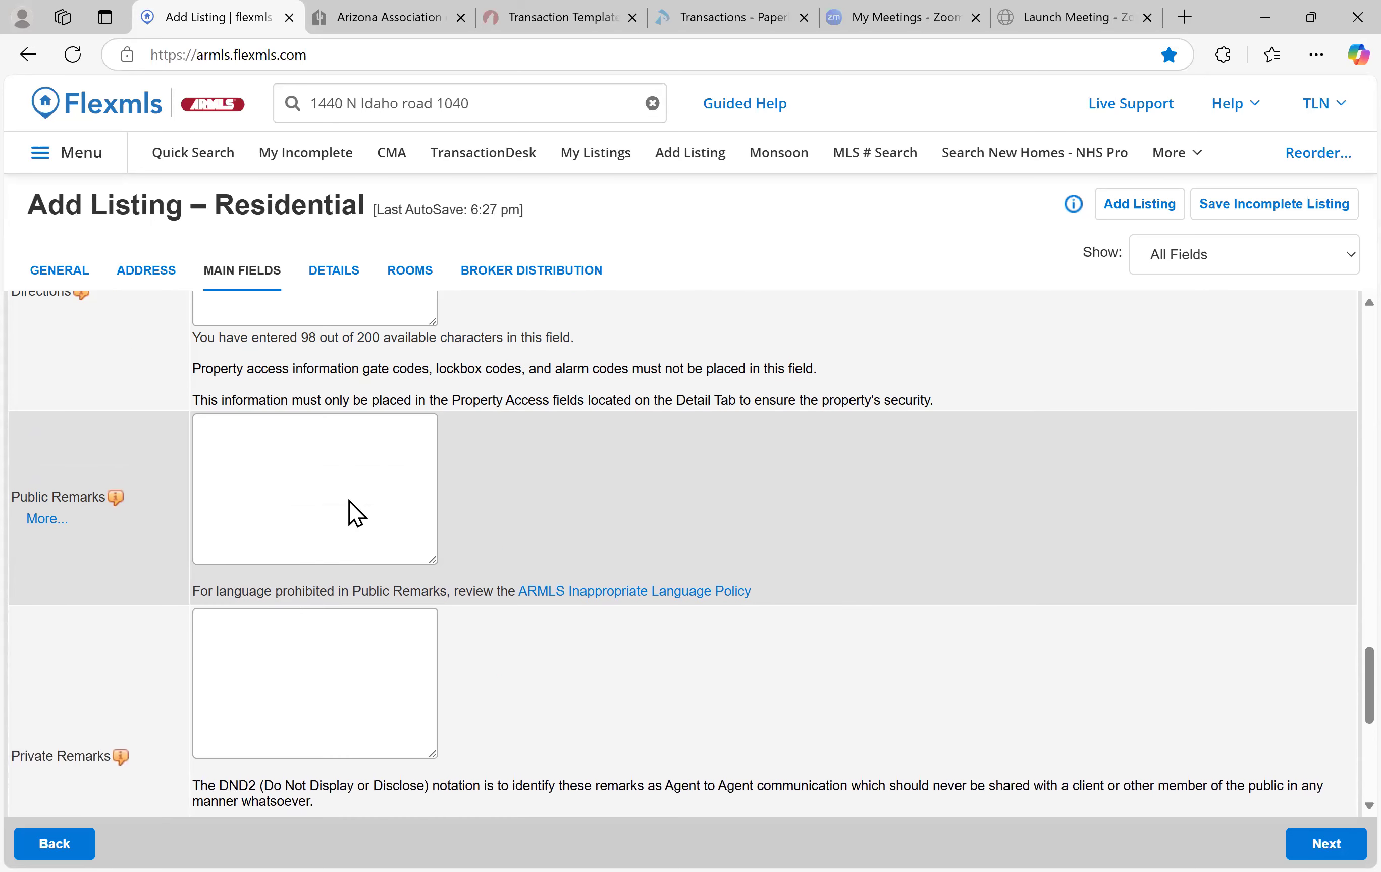
left_click(298, 486)
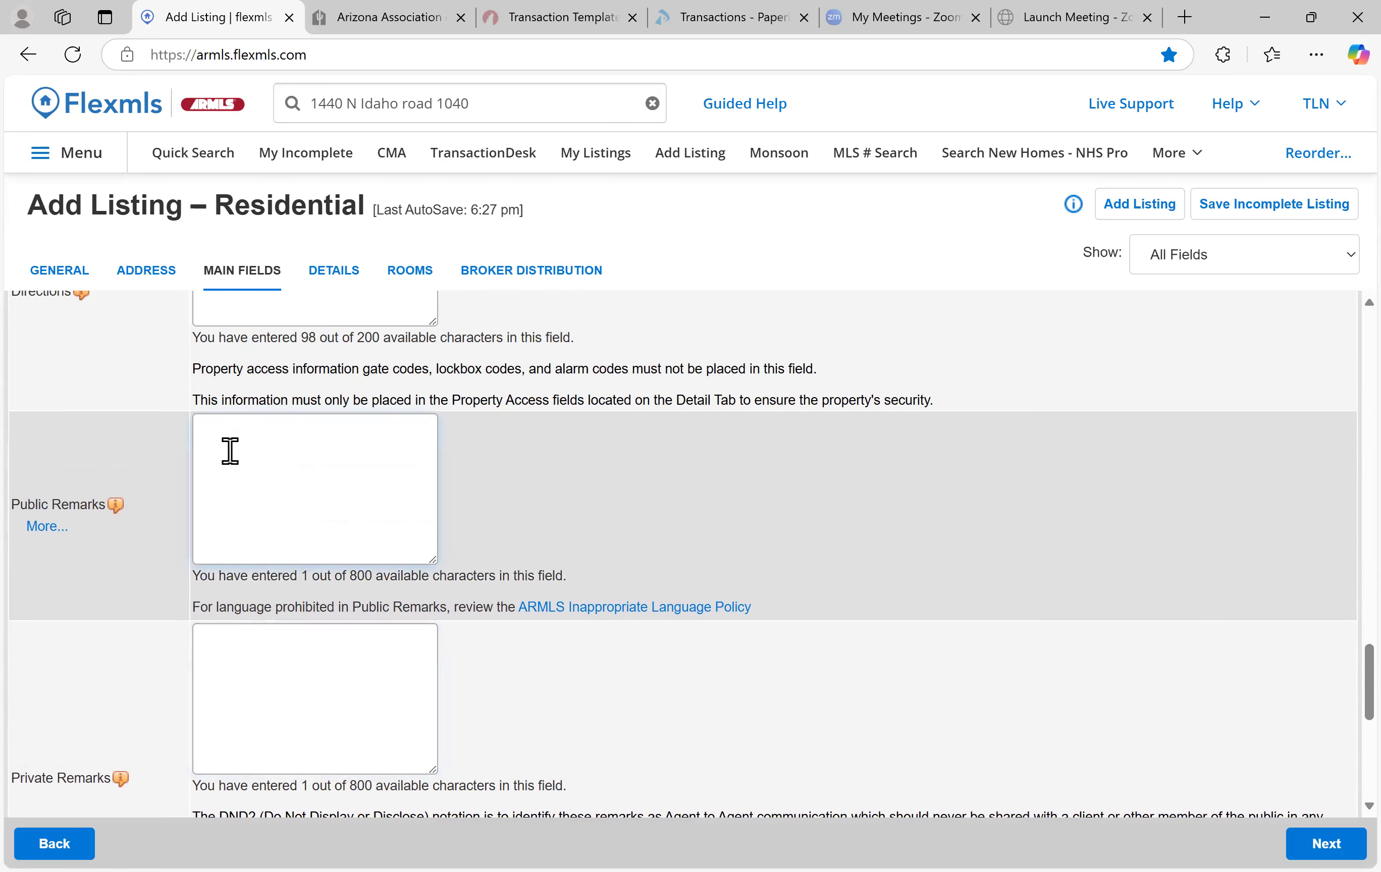
left_click(49, 526)
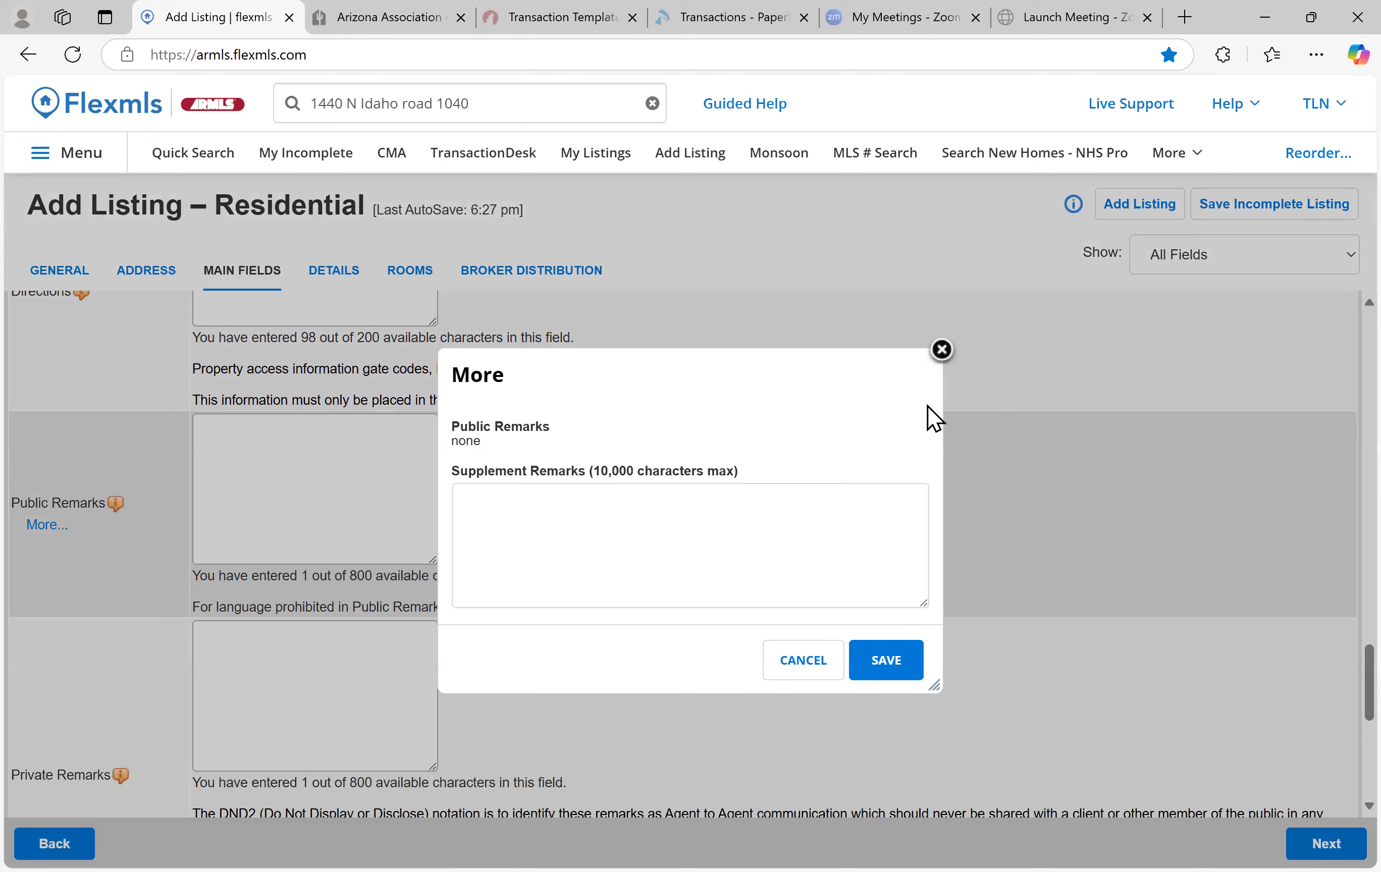
left_click(942, 350)
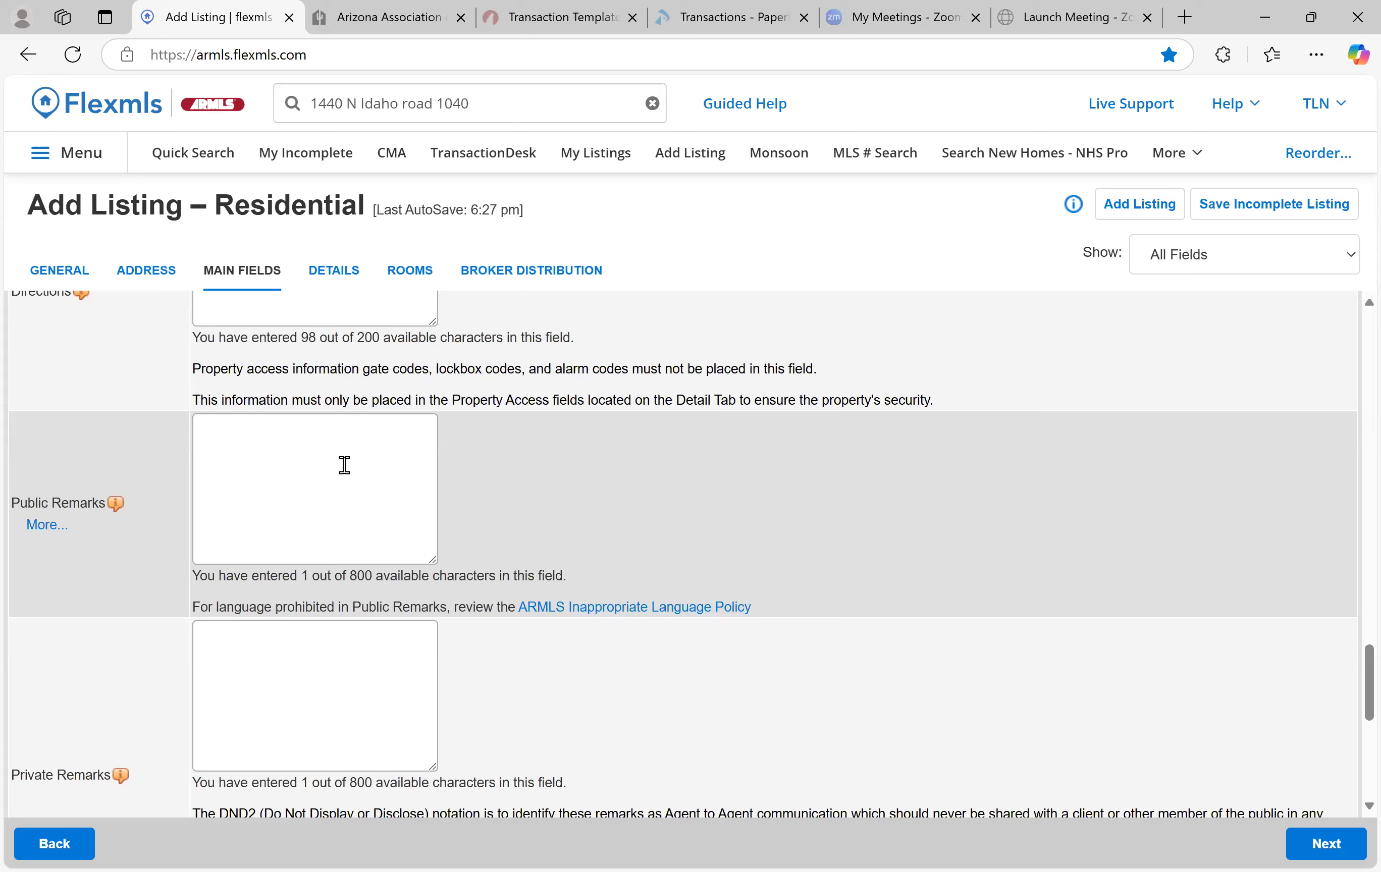
Type a private remark asking agents to consider a contact with Snap Title, then email, phone, address placeholders
scroll(344, 464, "down", 3)
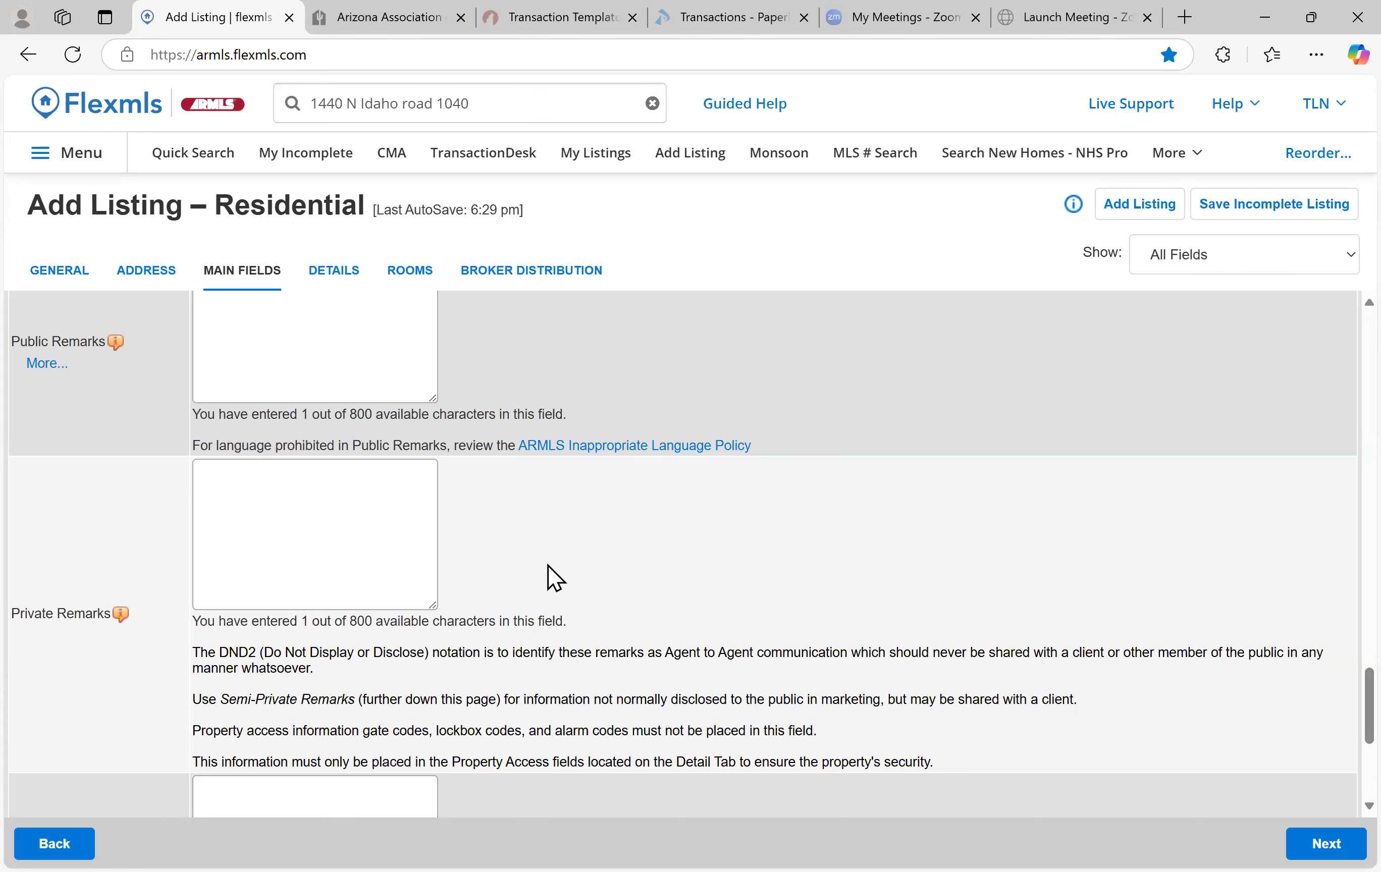
left_click(395, 493)
type("Please conti")
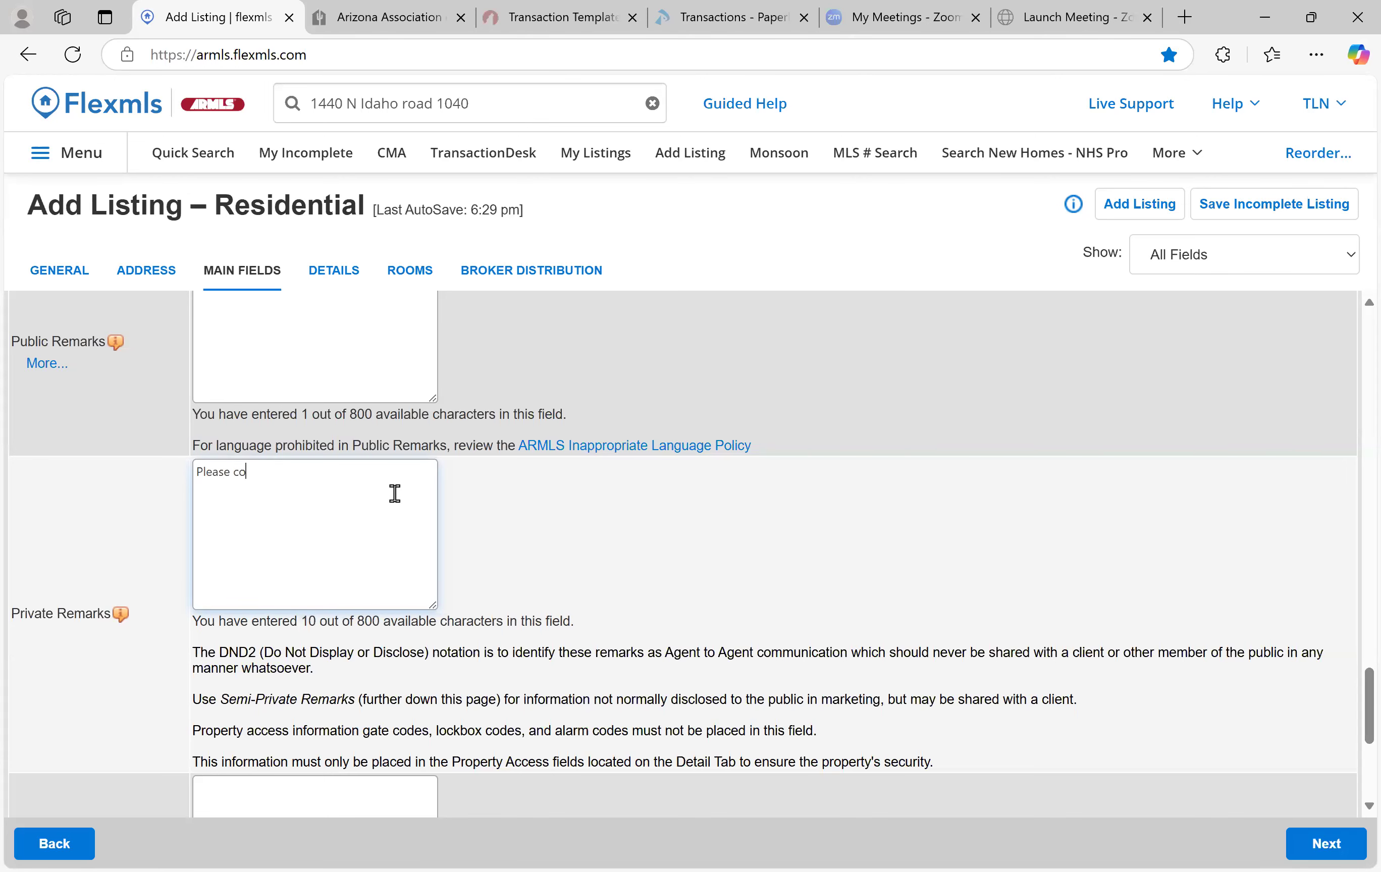
key("BackSpace")
key("BackSpace")
type("cider")
key("BackSpace")
key("BackSpace")
key("BackSpace")
key("BackSpace")
key("BackSpace")
type("s")
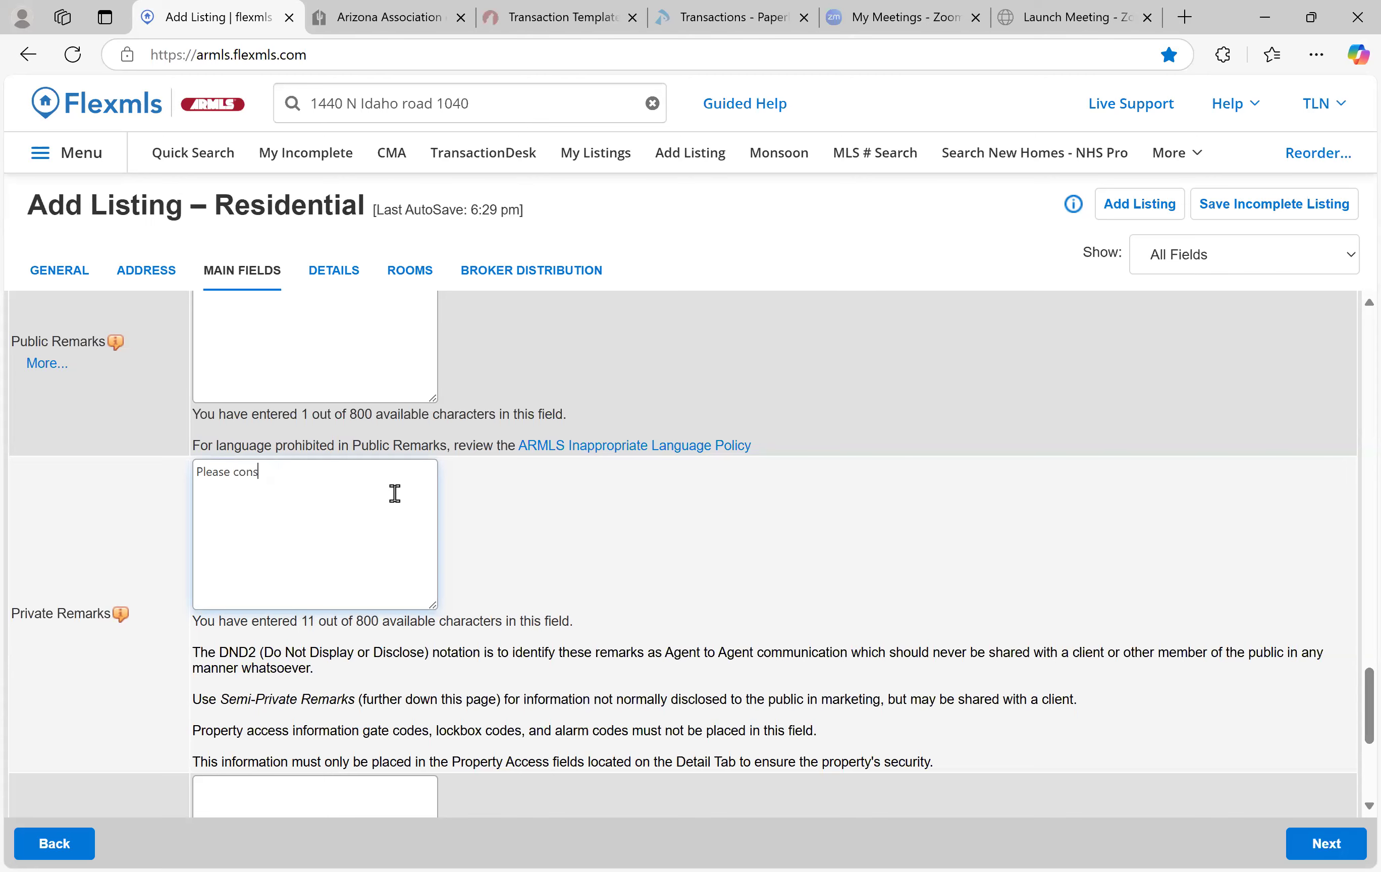
type("ider using Patrick with C")
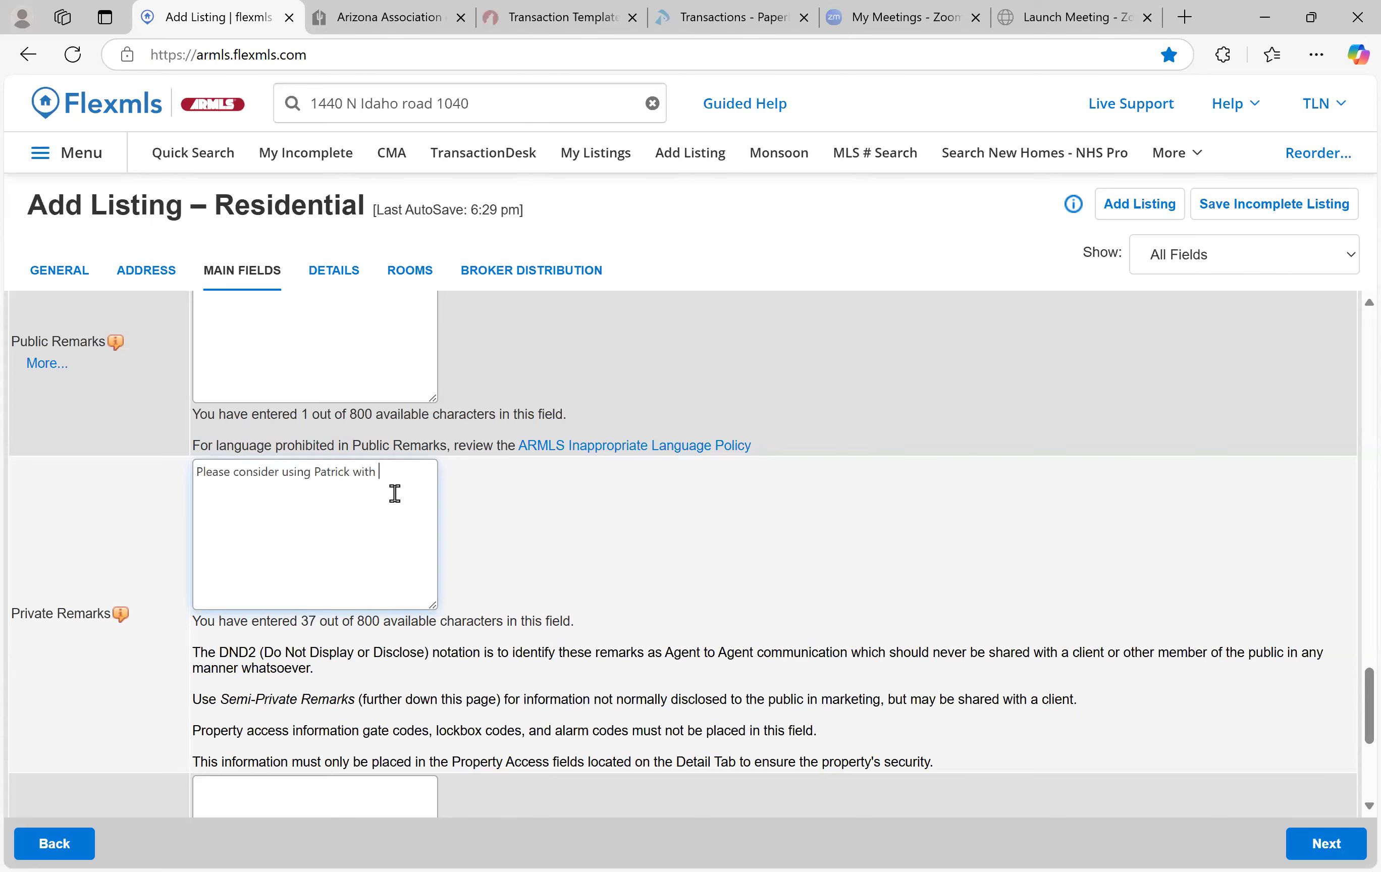
key("BackSpace")
key("BackSpace")
type("Snap TItle")
type(".... THi")
key("BackSpace")
key("BackSpace")
key("BackSpace")
type("email, phone addre")
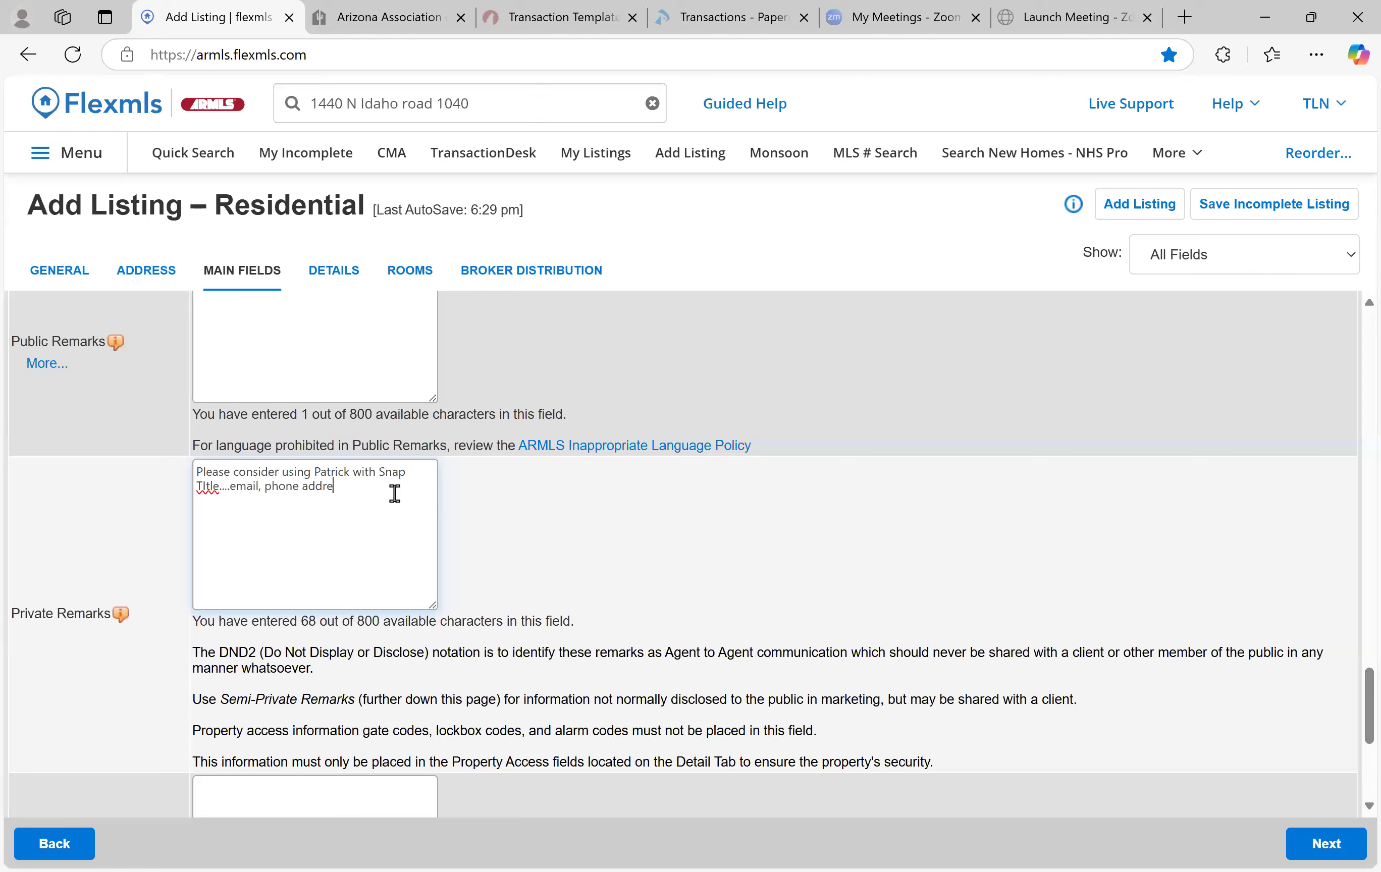
type("ss......")
Scroll down past the Semi-Private and Office Remarks fields
scroll(395, 493, "down", 4)
scroll(395, 495, "down", 2)
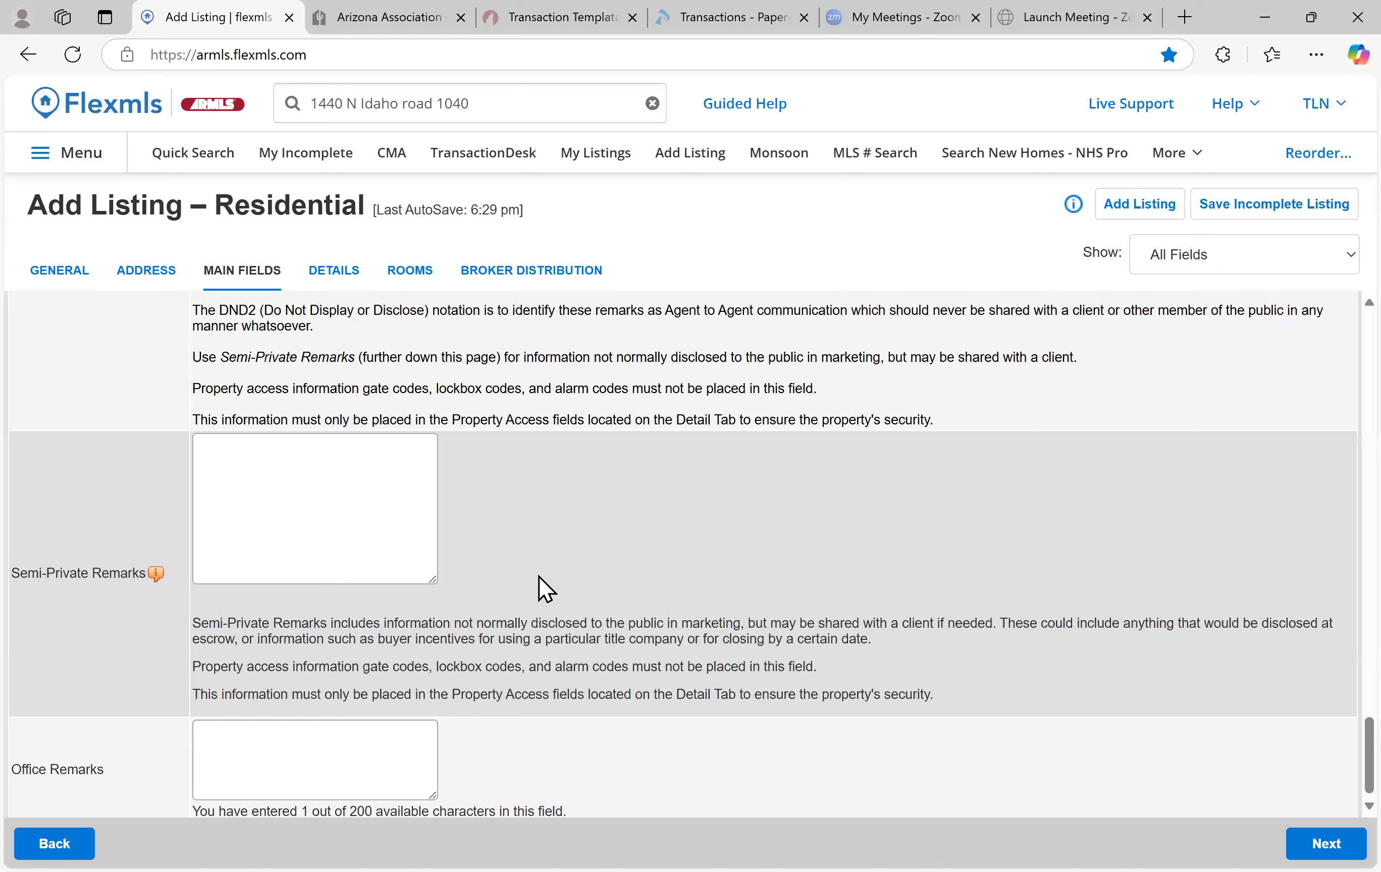
scroll(520, 635, "down", 1)
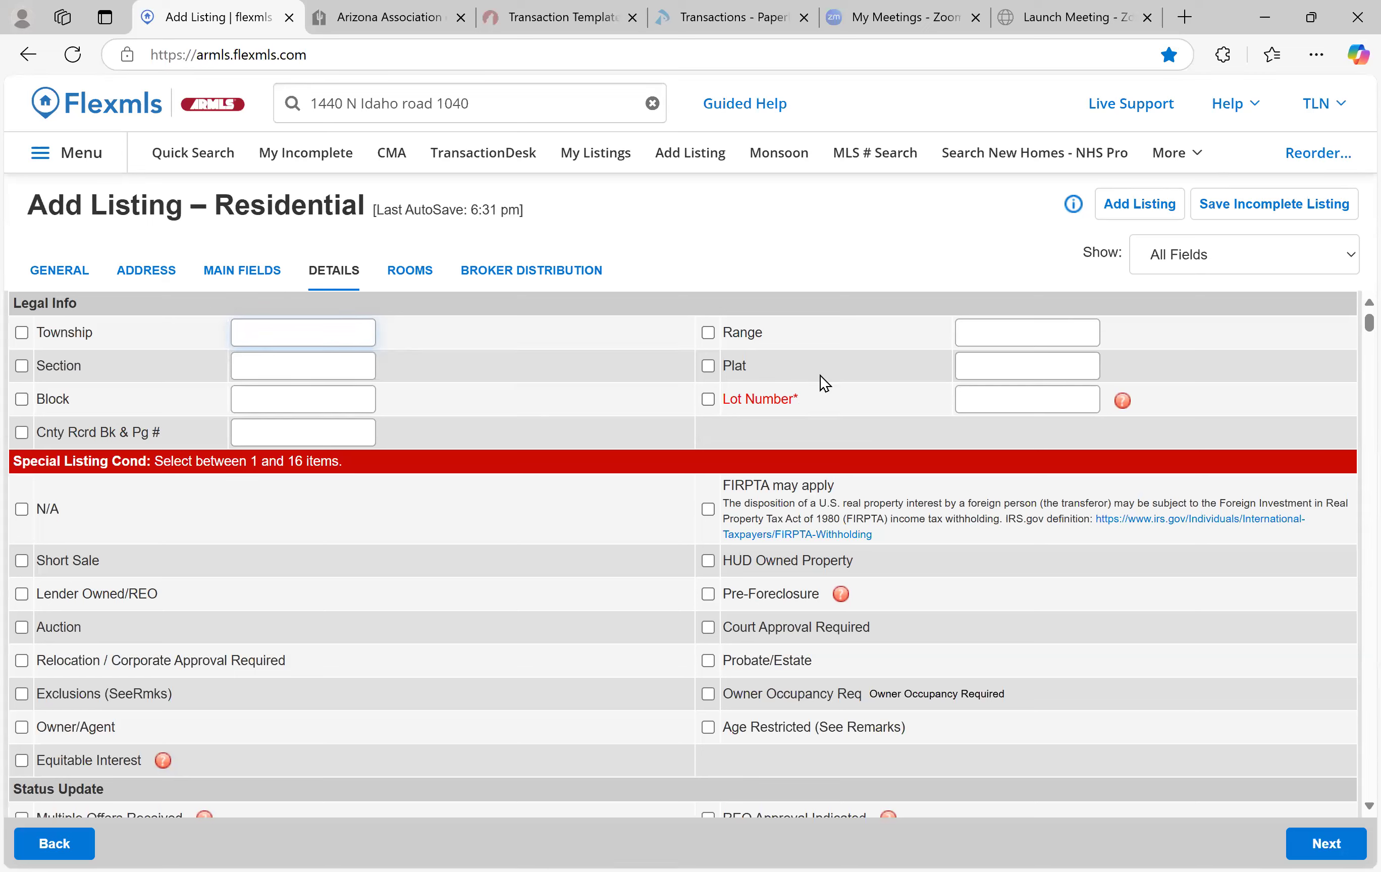
scroll(577, 378, "down", 2)
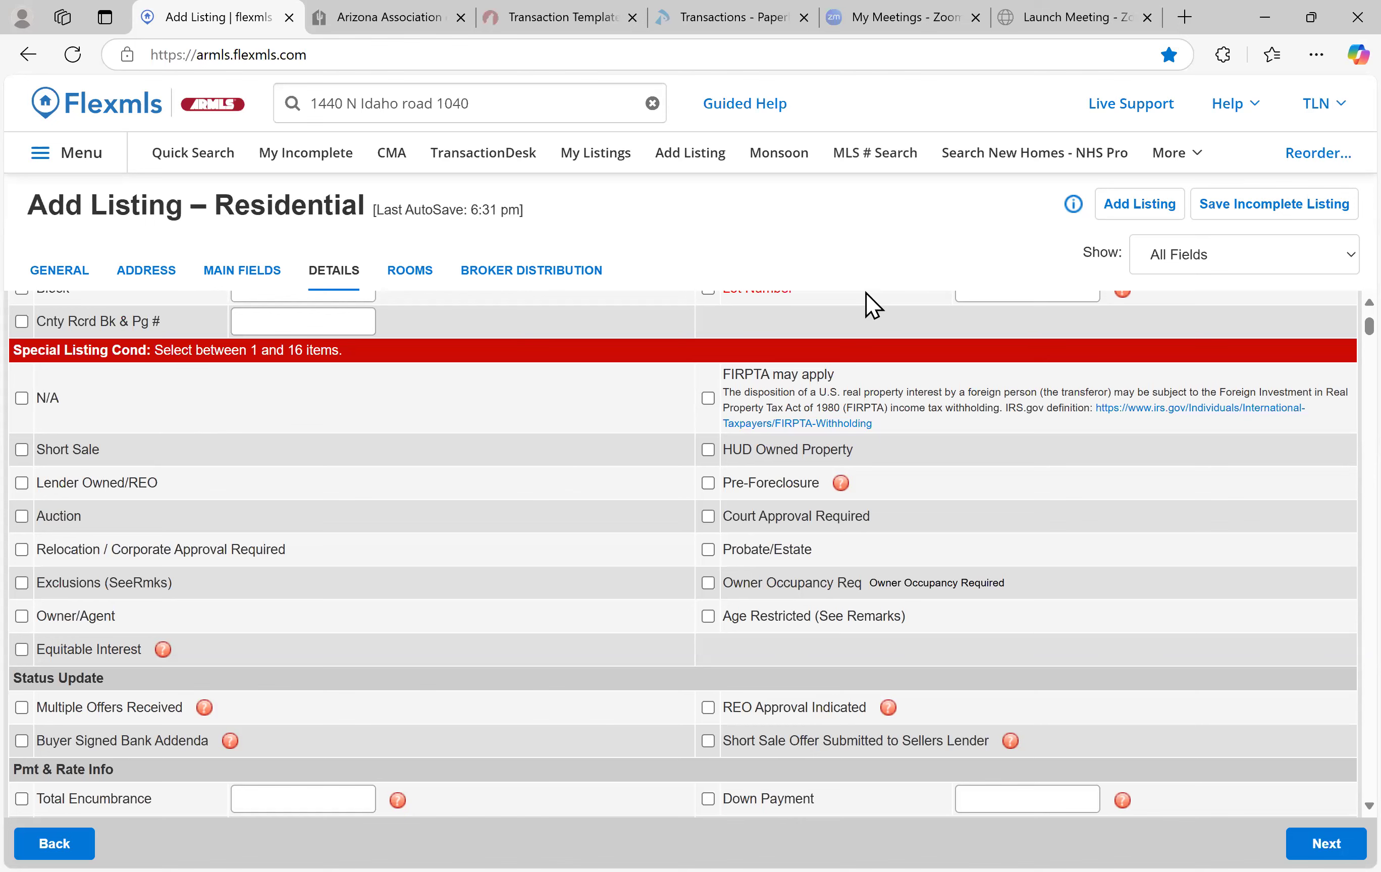
Tick FIRPTA may apply and Age Restricted (See Remarks) under Special Listing Conditions
scroll(731, 462, "up", 2)
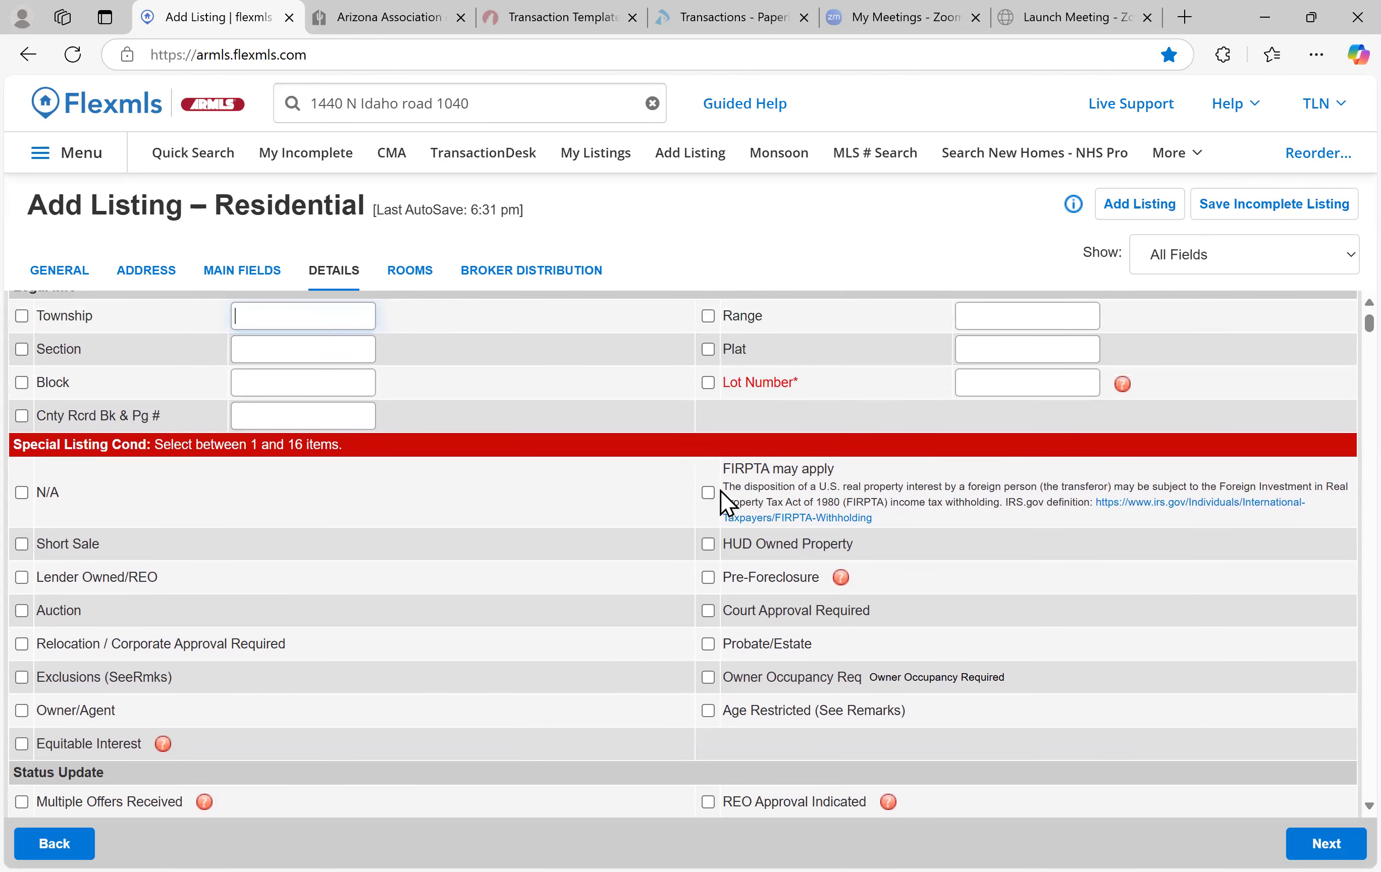
left_click(709, 494)
scroll(869, 549, "down", 4)
scroll(826, 528, "down", 1)
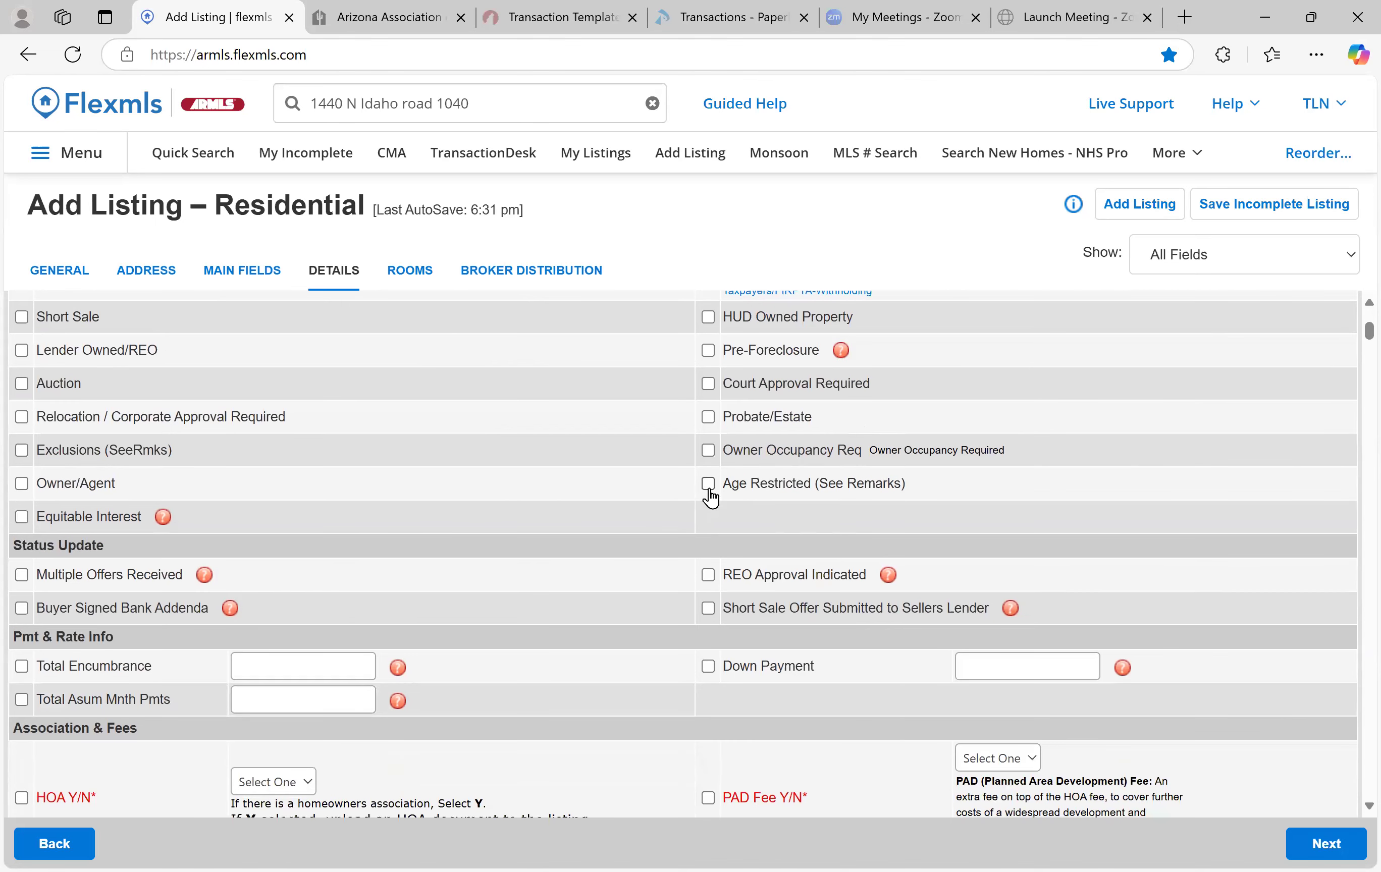
left_click(709, 484)
scroll(476, 562, "down", 5)
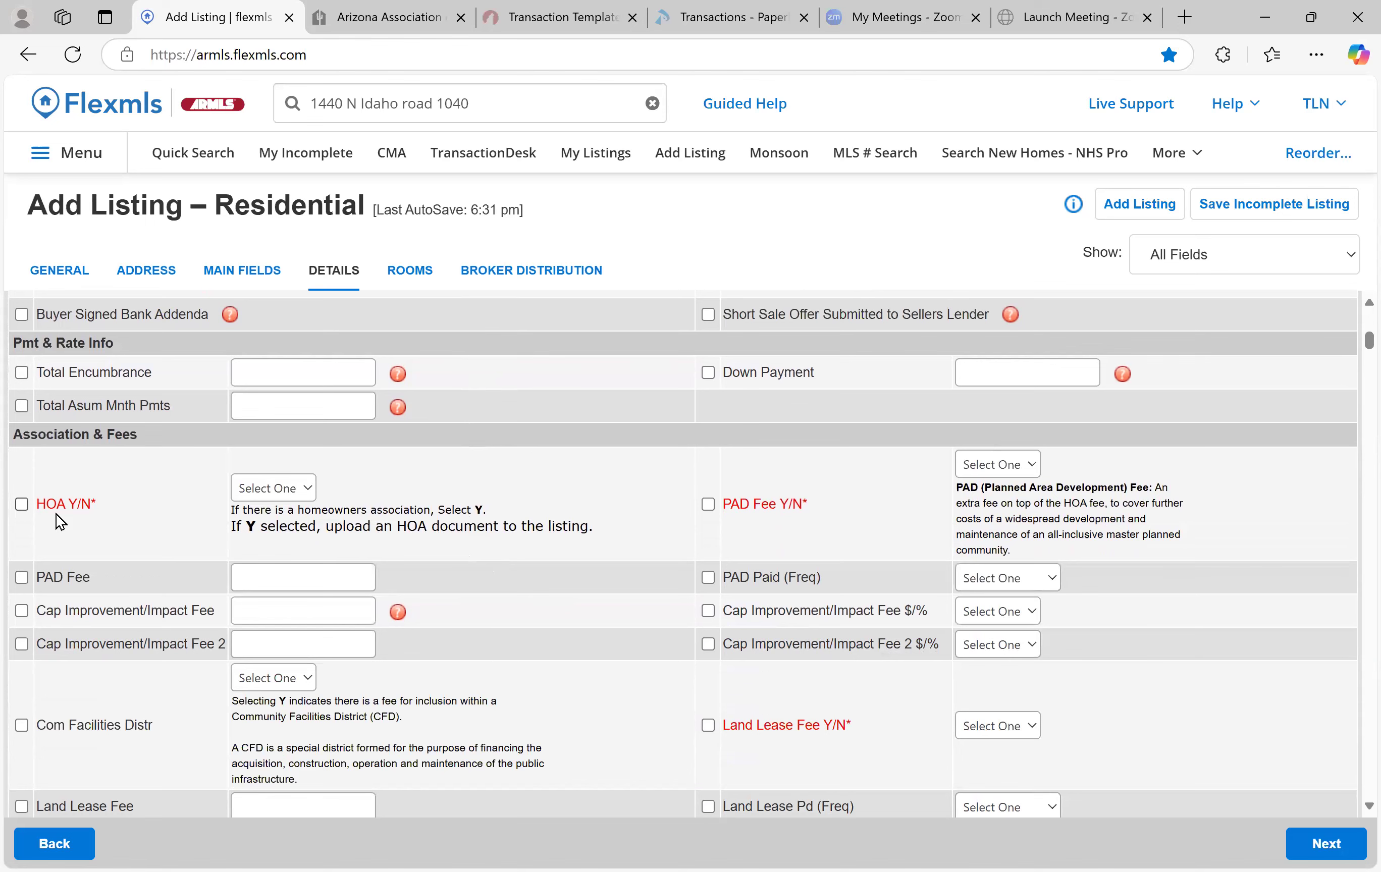
Set HOA Y/N to Y and HOA Disclosure/Addendum Affirmation to Yes
scroll(250, 497, "up", 2)
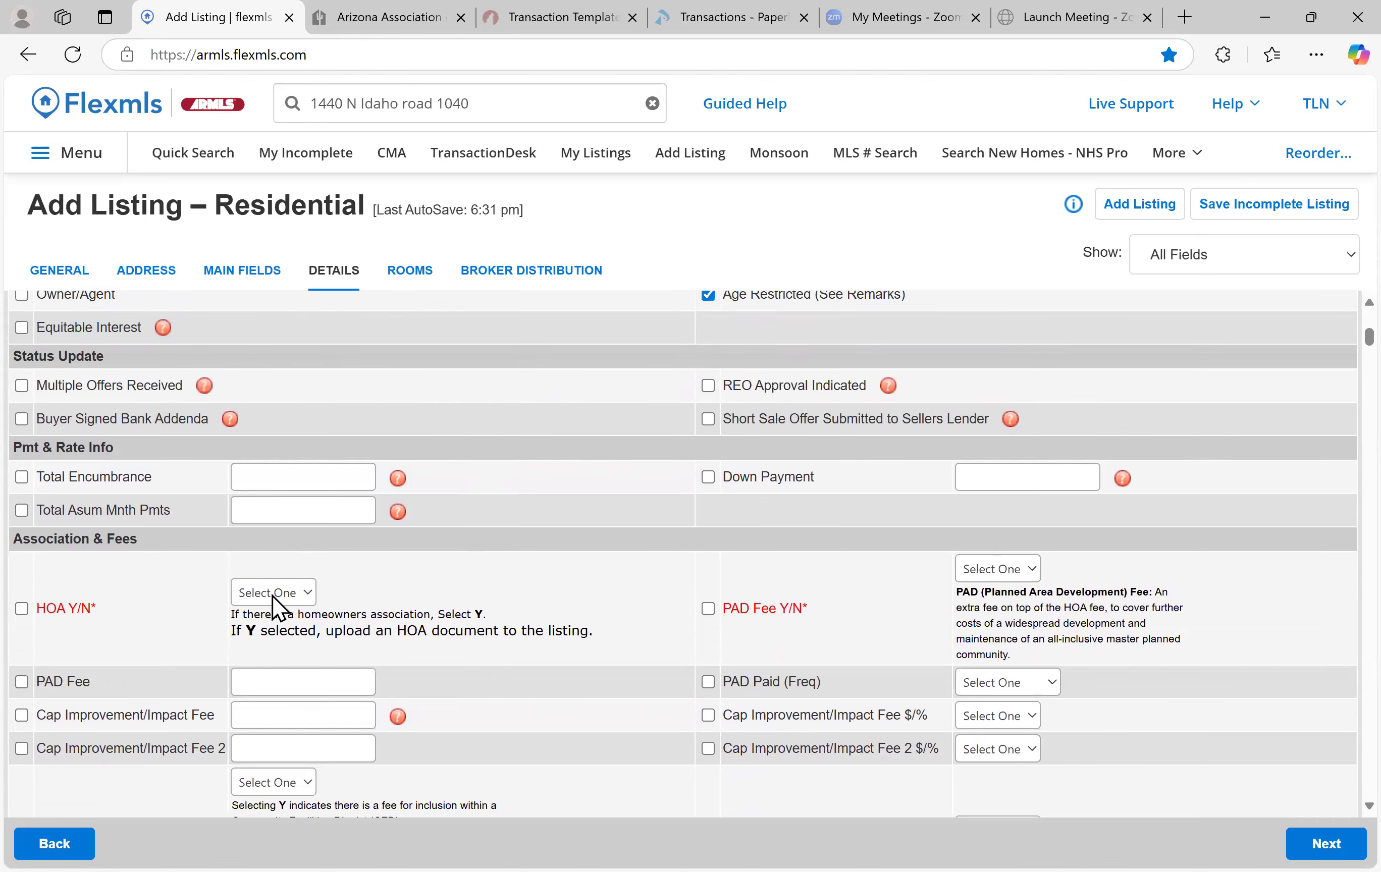
left_click(273, 592)
left_click(282, 672)
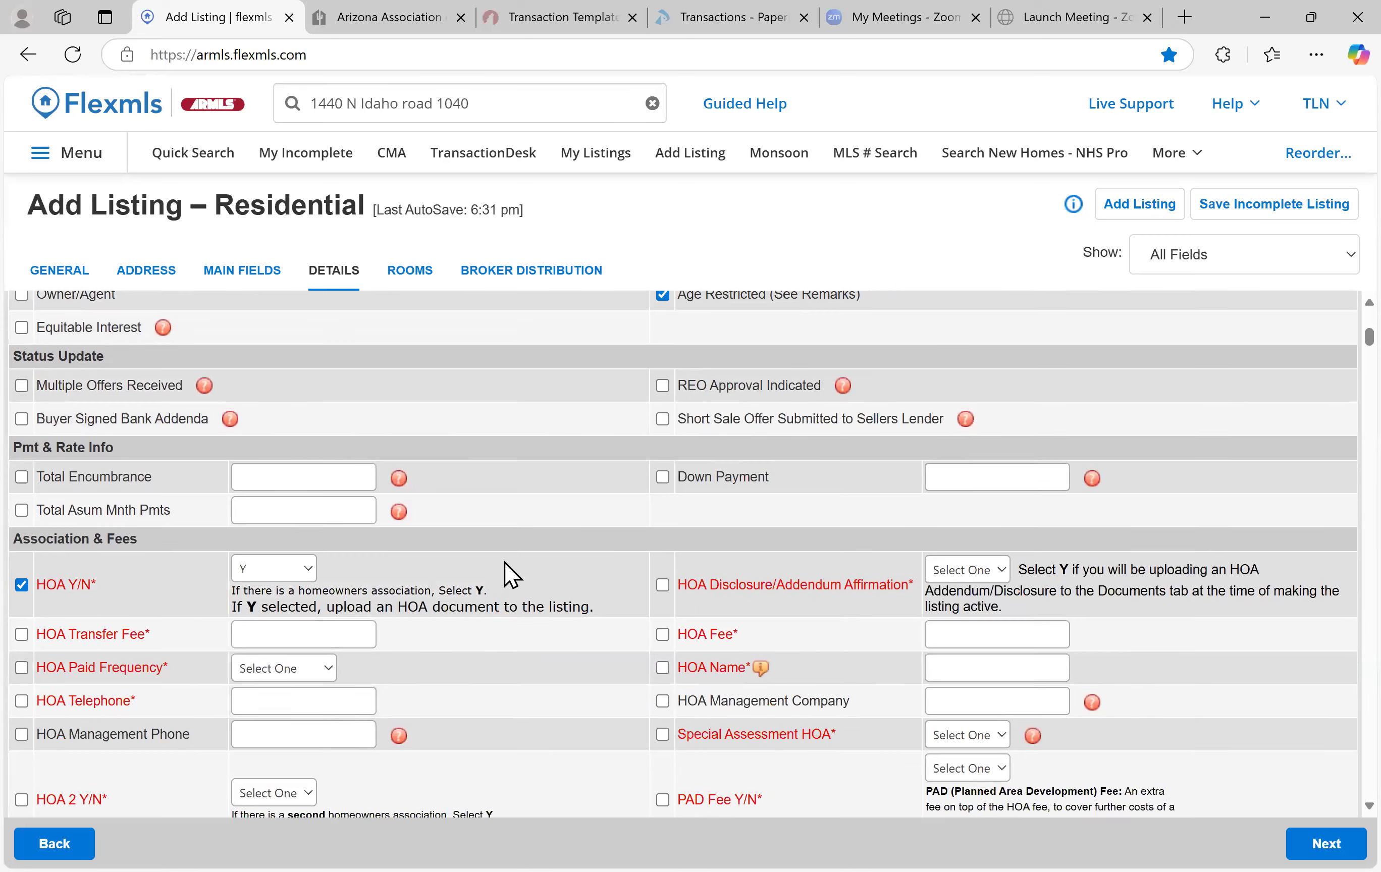
scroll(530, 577, "down", 3)
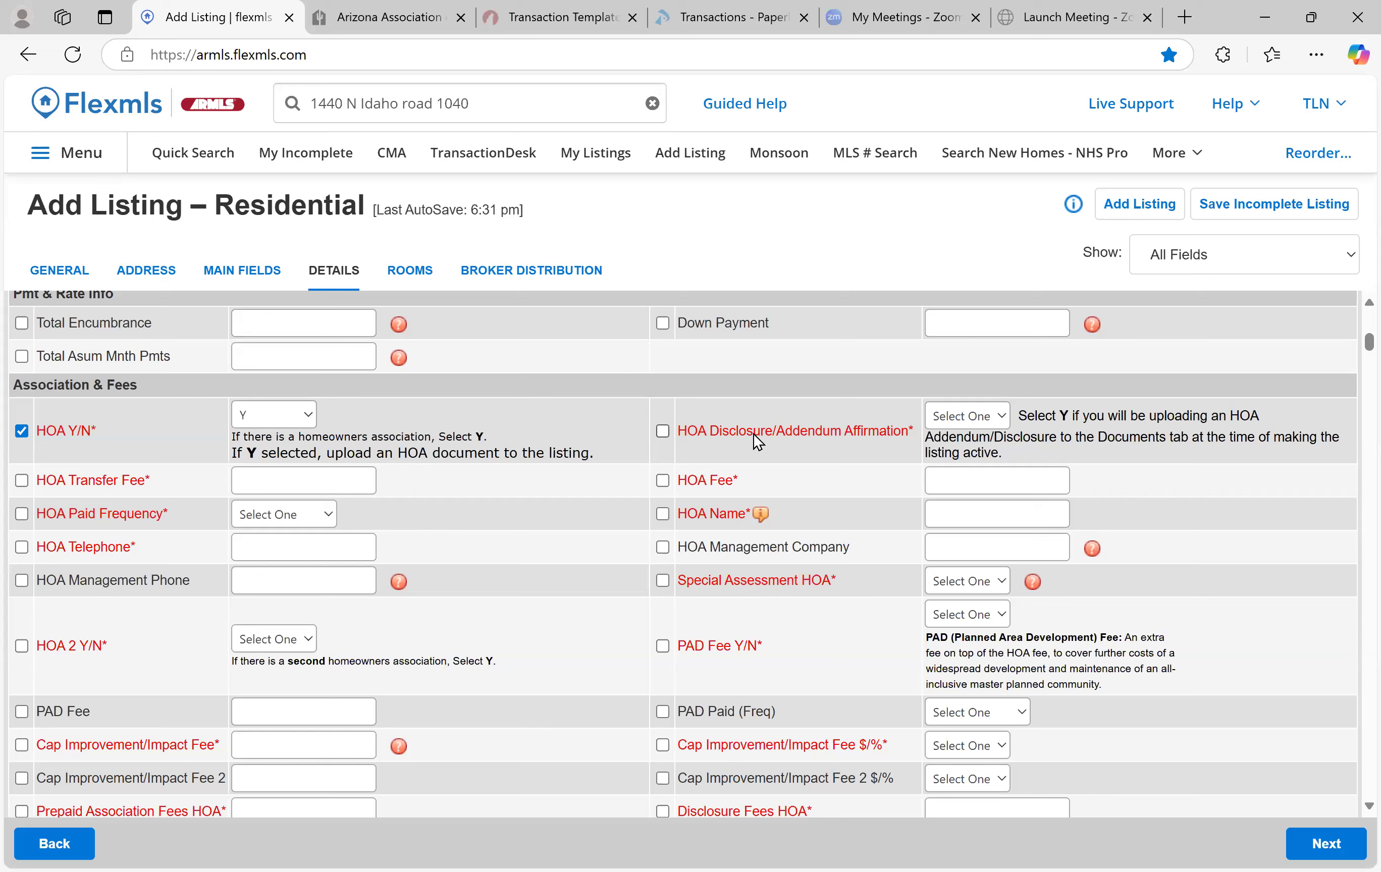
left_click(966, 415)
left_click(960, 496)
left_click(326, 480)
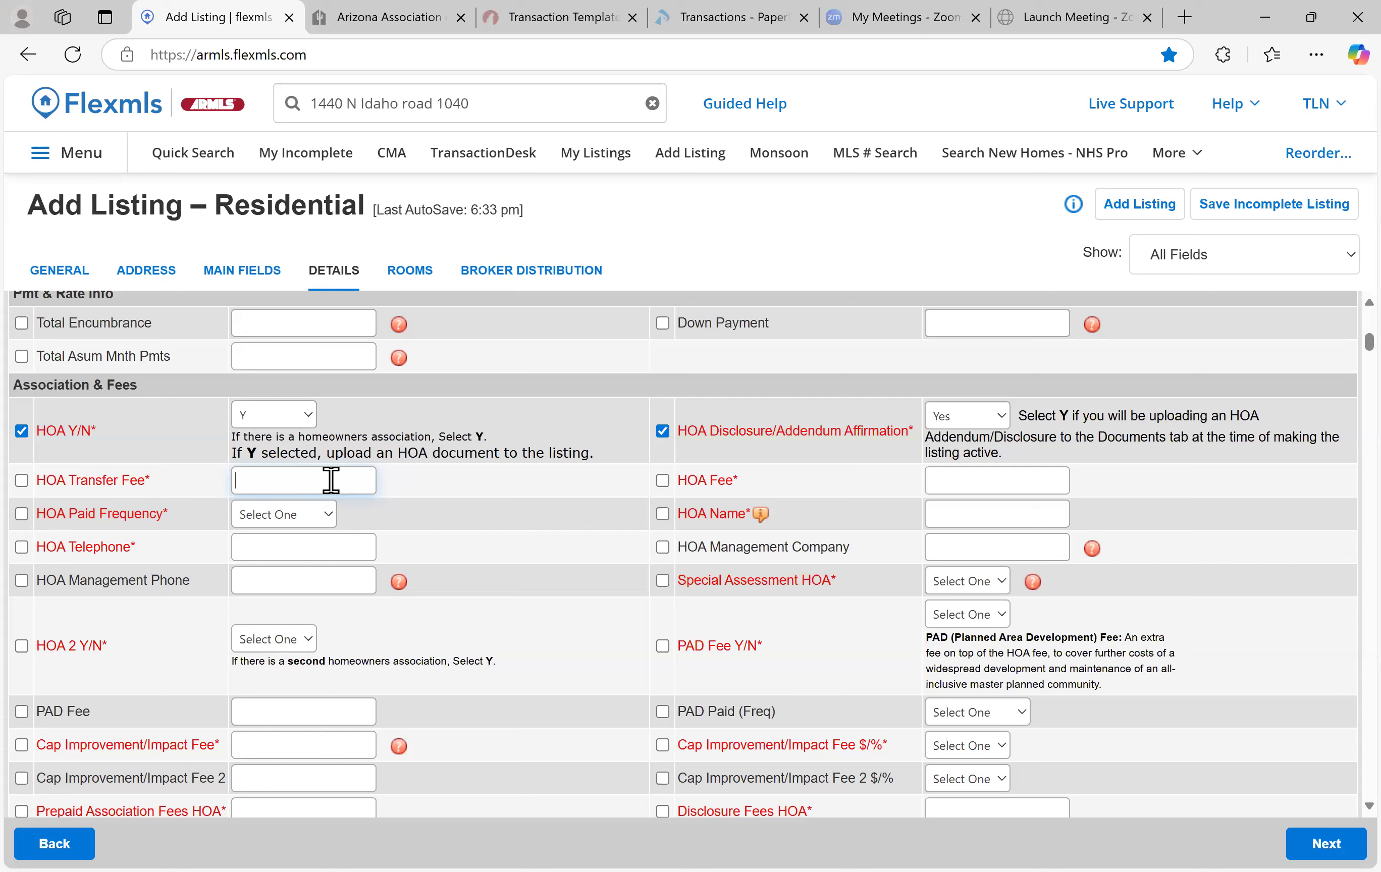
Enter HOA Transfer Fee 0 and HOA Fee 200, paid Quarterly
type("0")
left_click(968, 479)
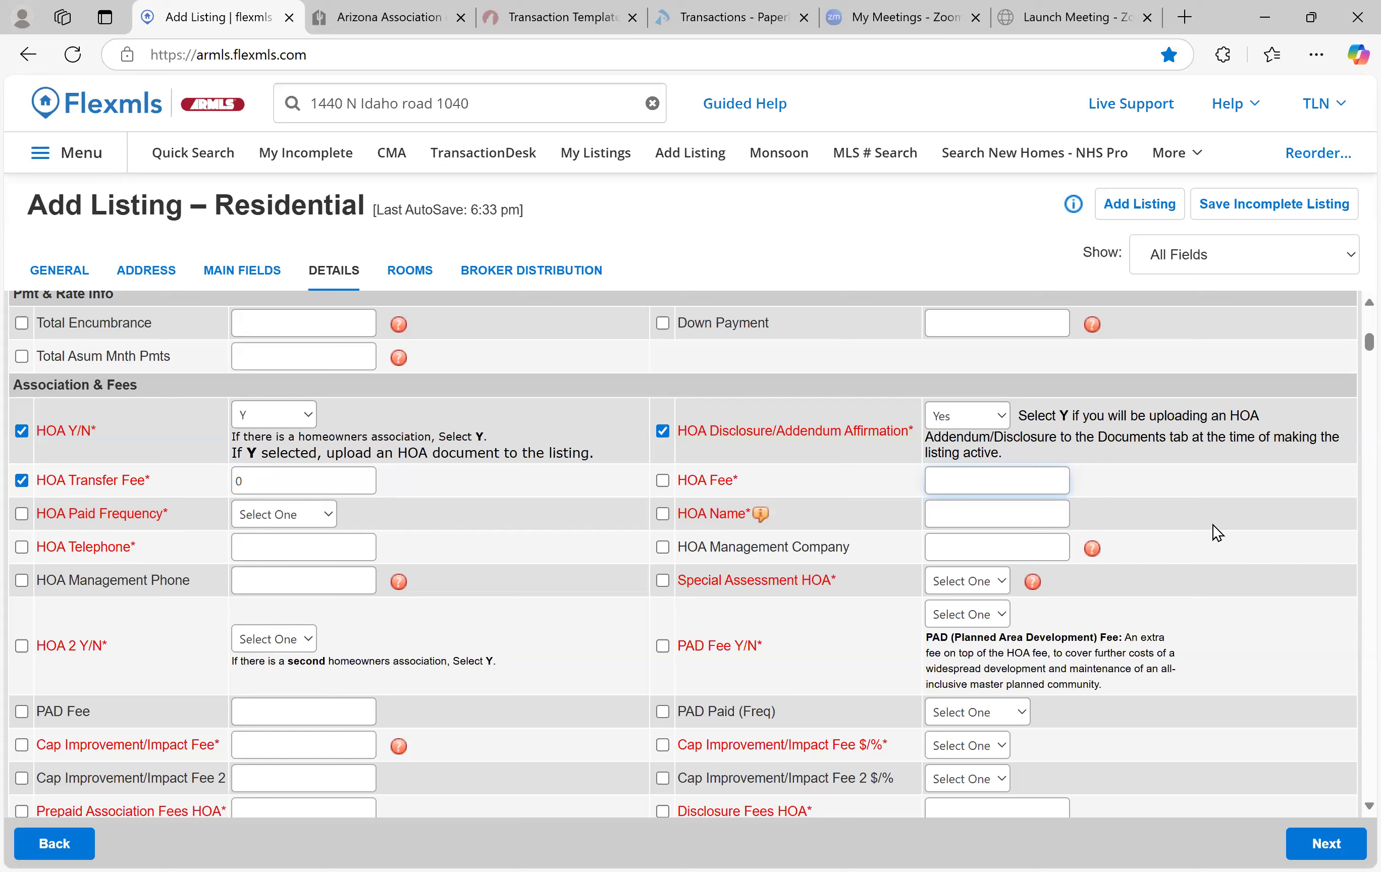
type("200")
scroll(262, 508, "down", 1)
left_click(268, 513)
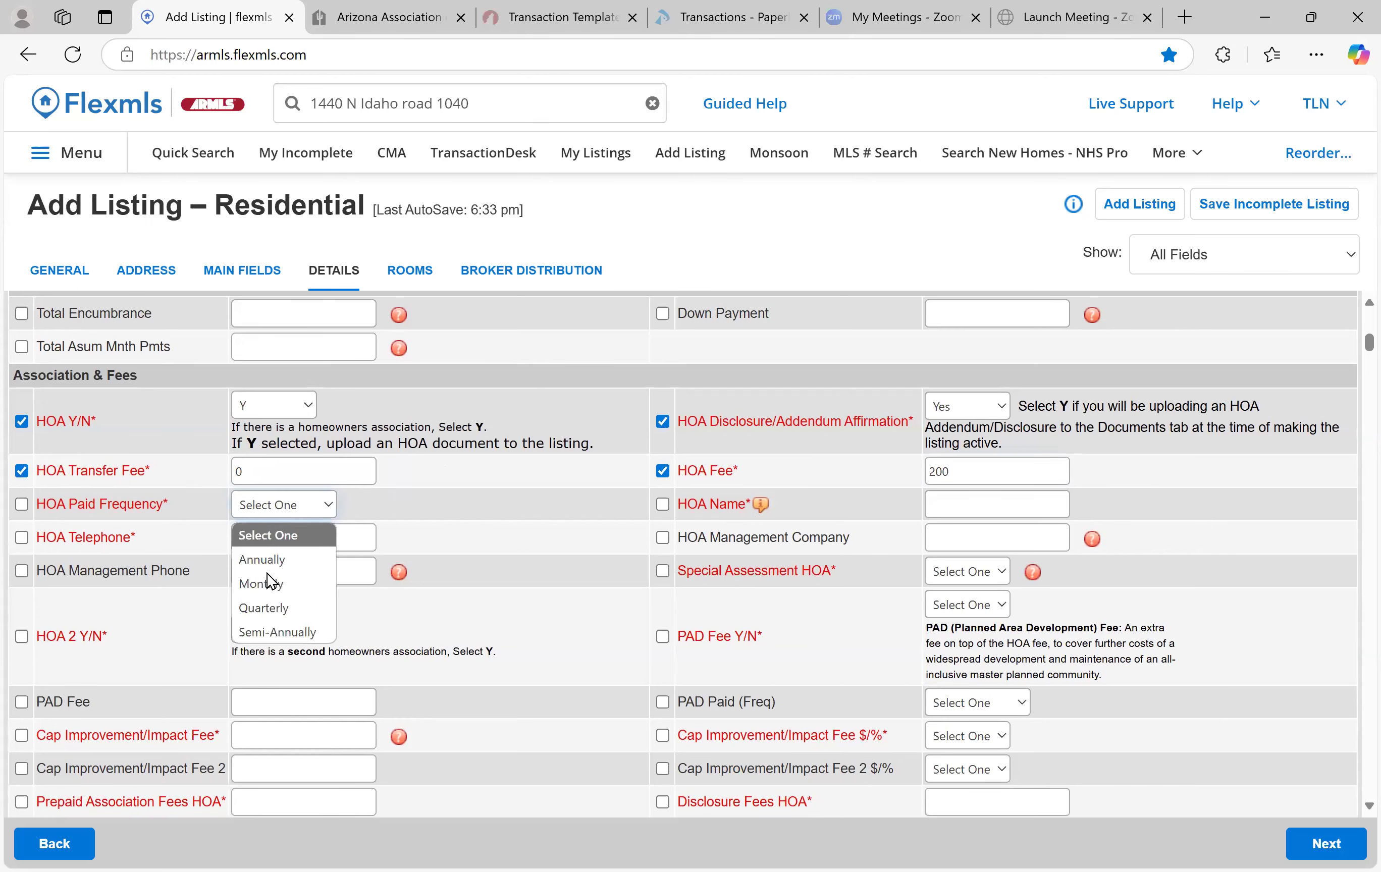
key("Down")
key("Down")
key("Return")
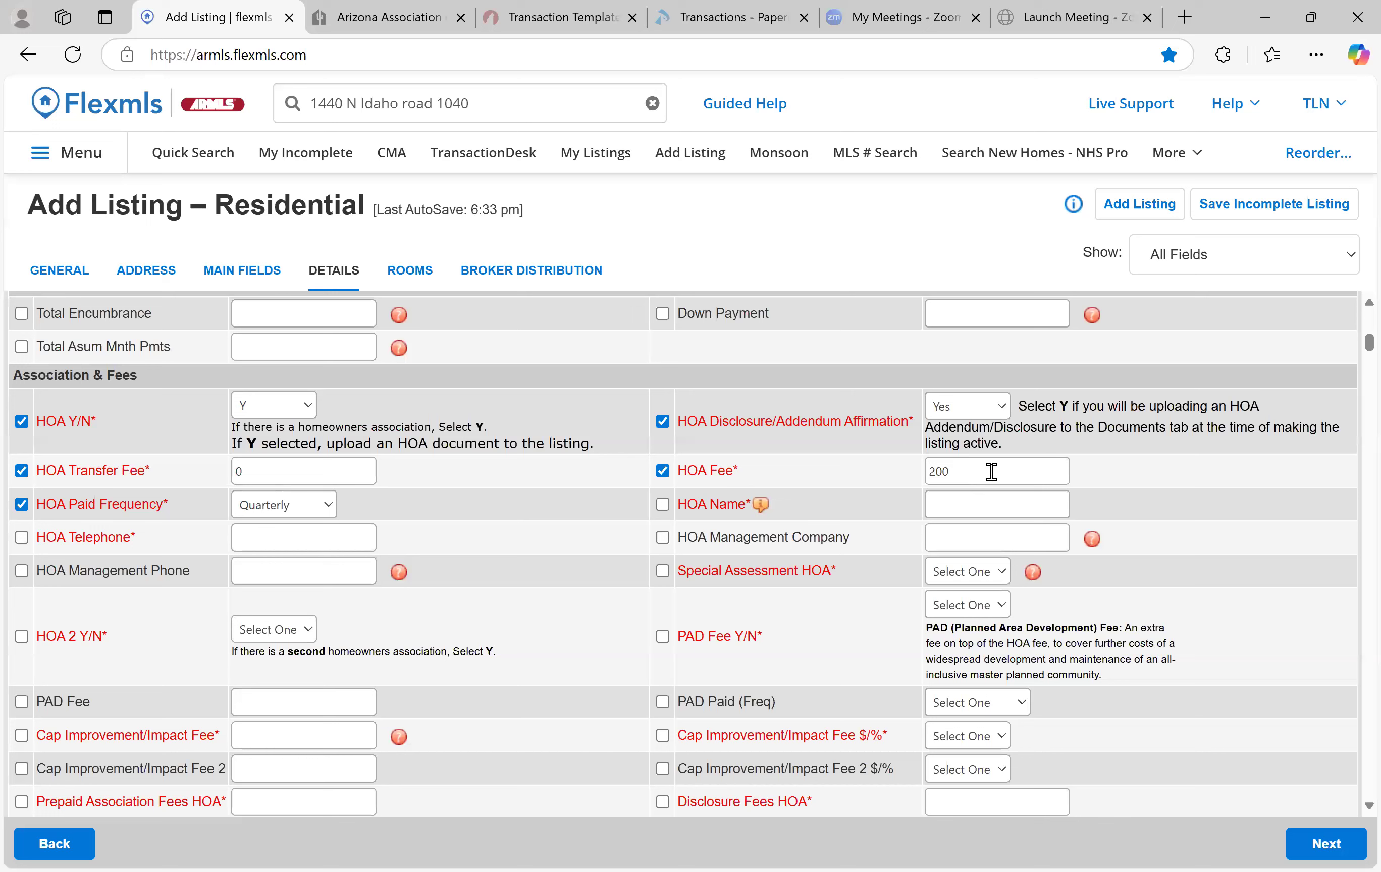
Fill in HOA Name 'Hamstring' and the HOA's telephone number
left_click(985, 505)
type("mstring")
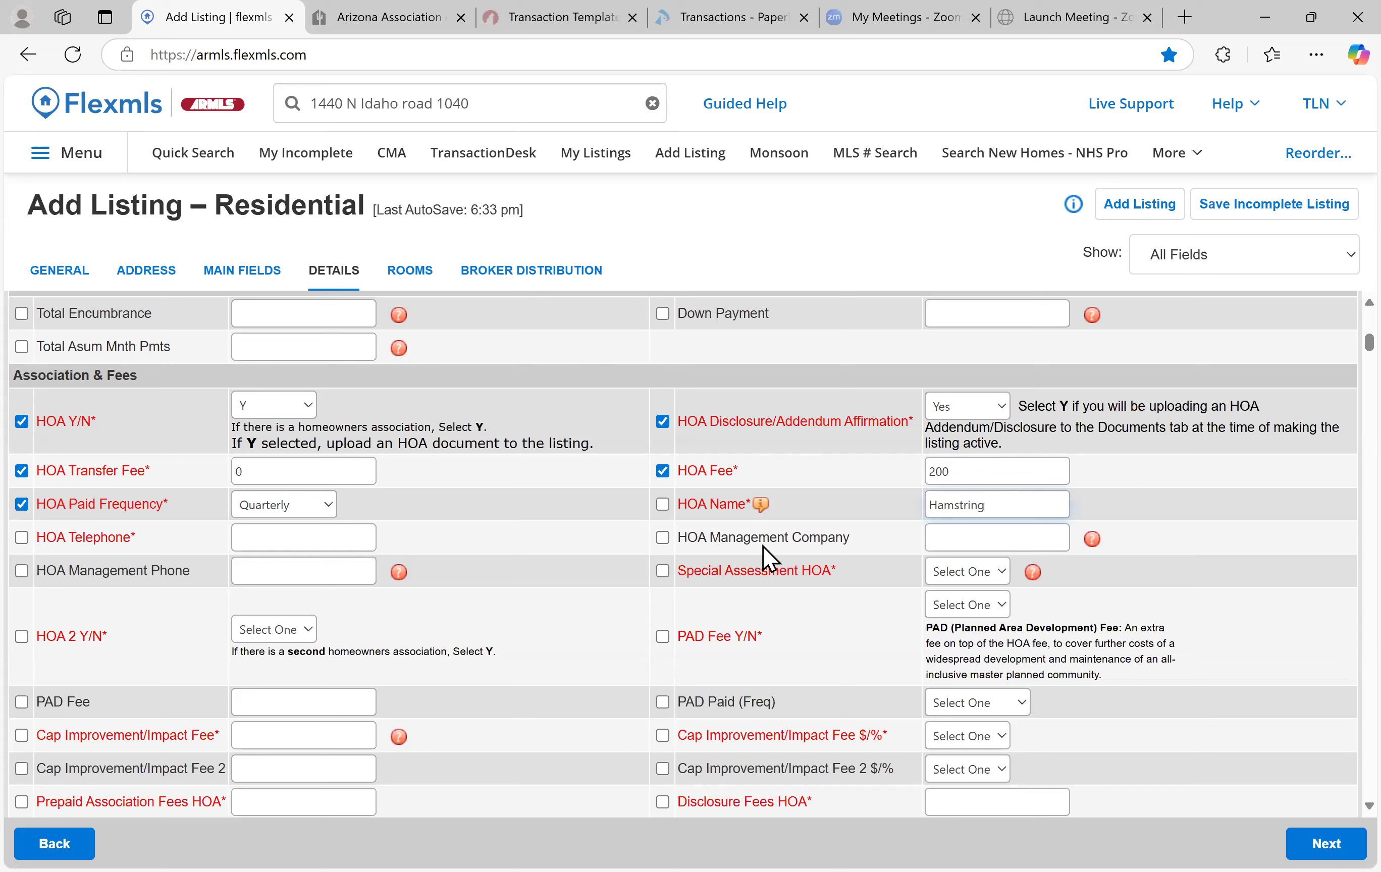
mouse_move(763, 517)
left_click(328, 541)
type("490-888-8888")
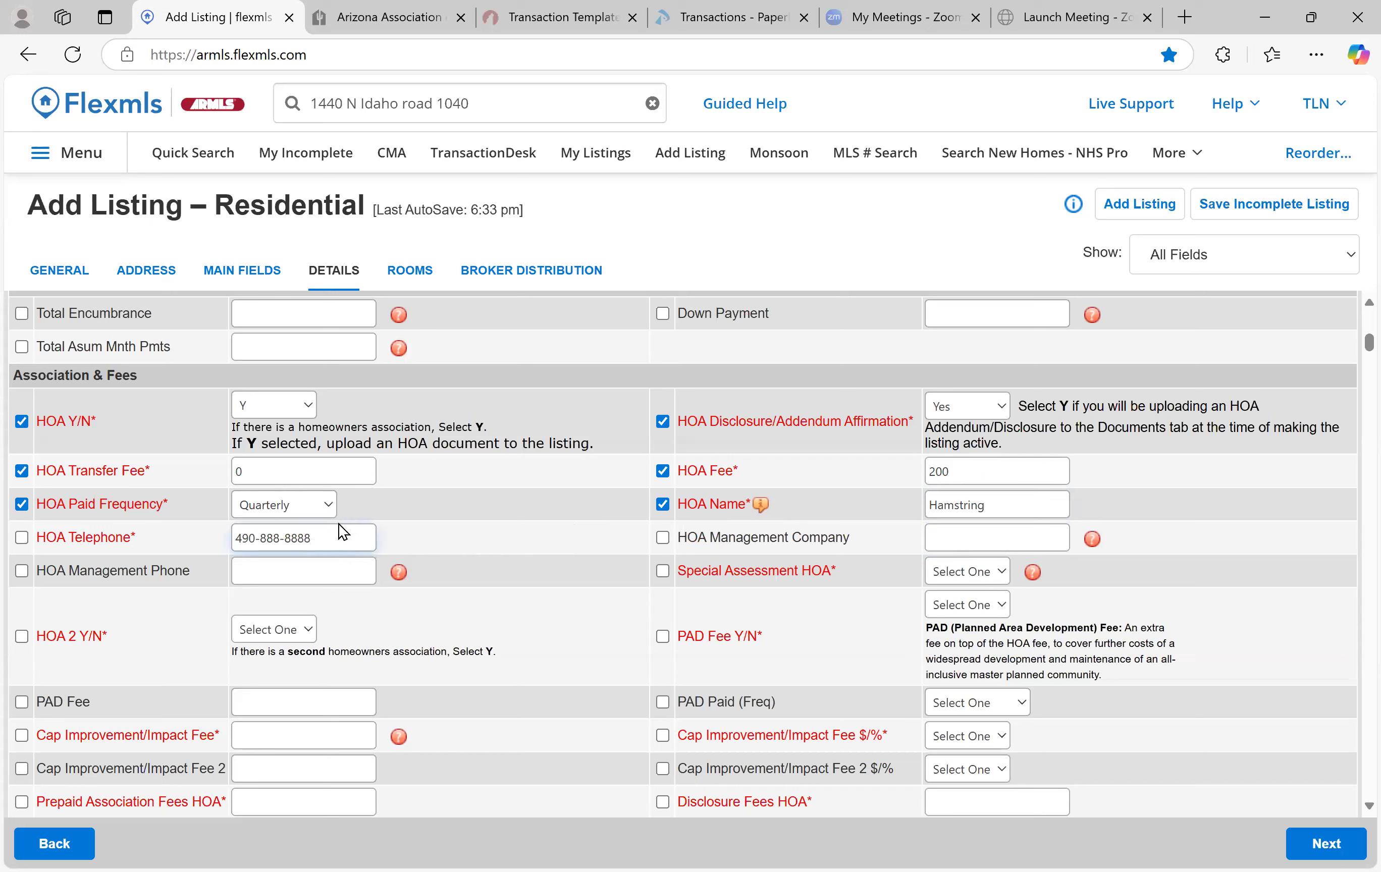
scroll(783, 543, "down", 1)
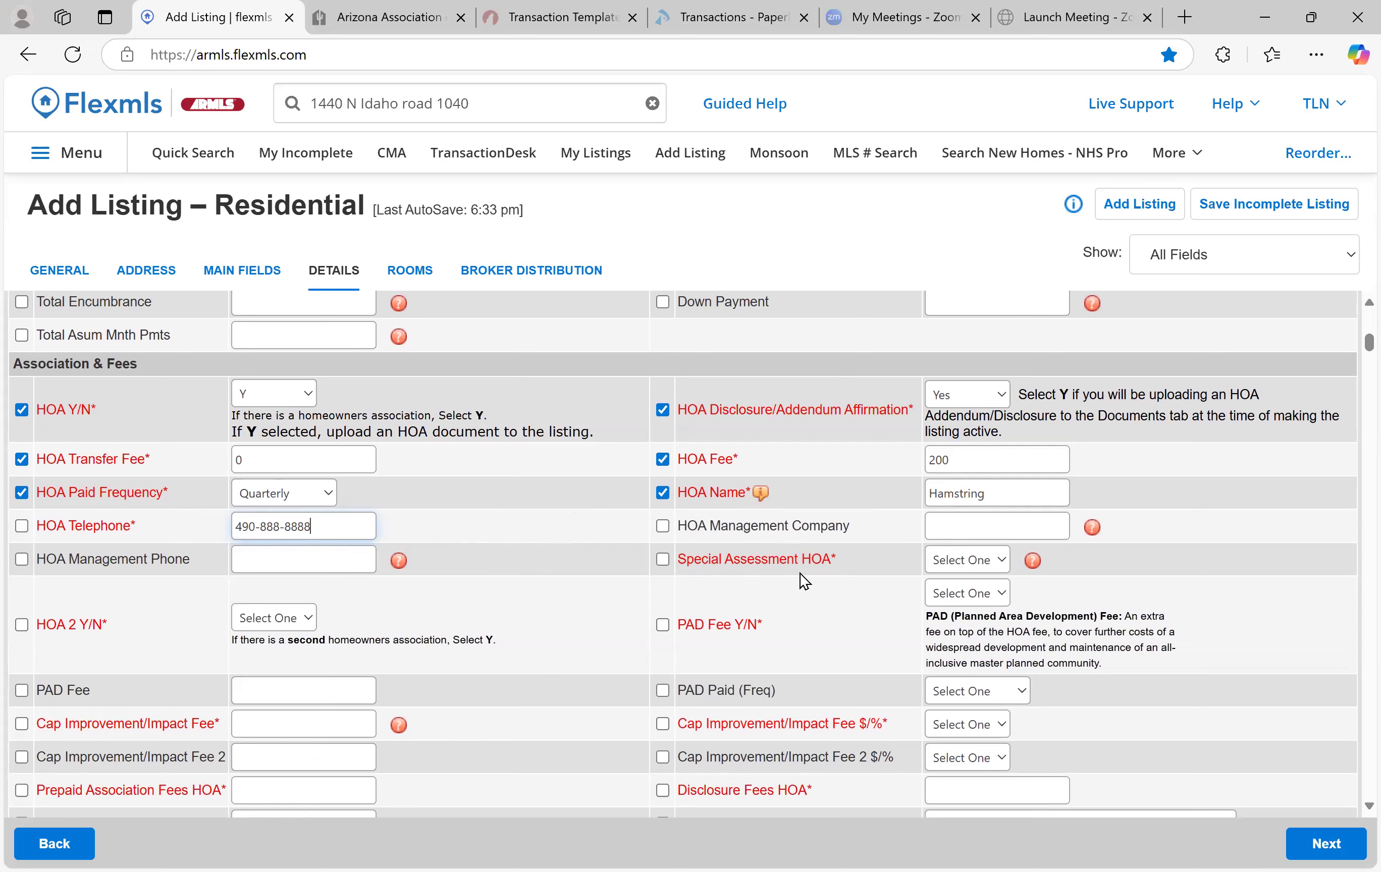
Set Special Assessment HOA to Yes with 200 owed, paid Annually
left_click(980, 582)
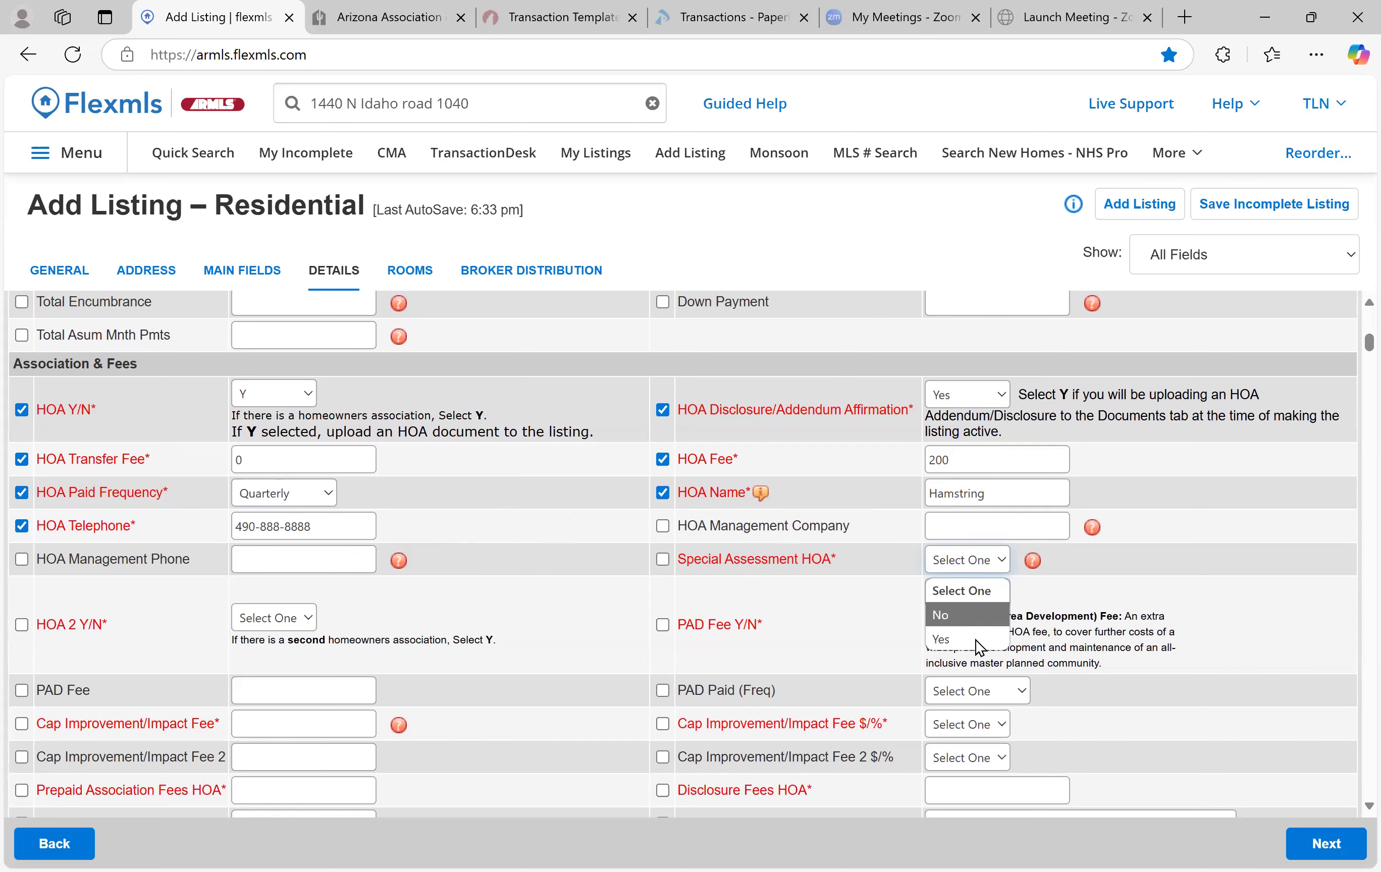
left_click(975, 639)
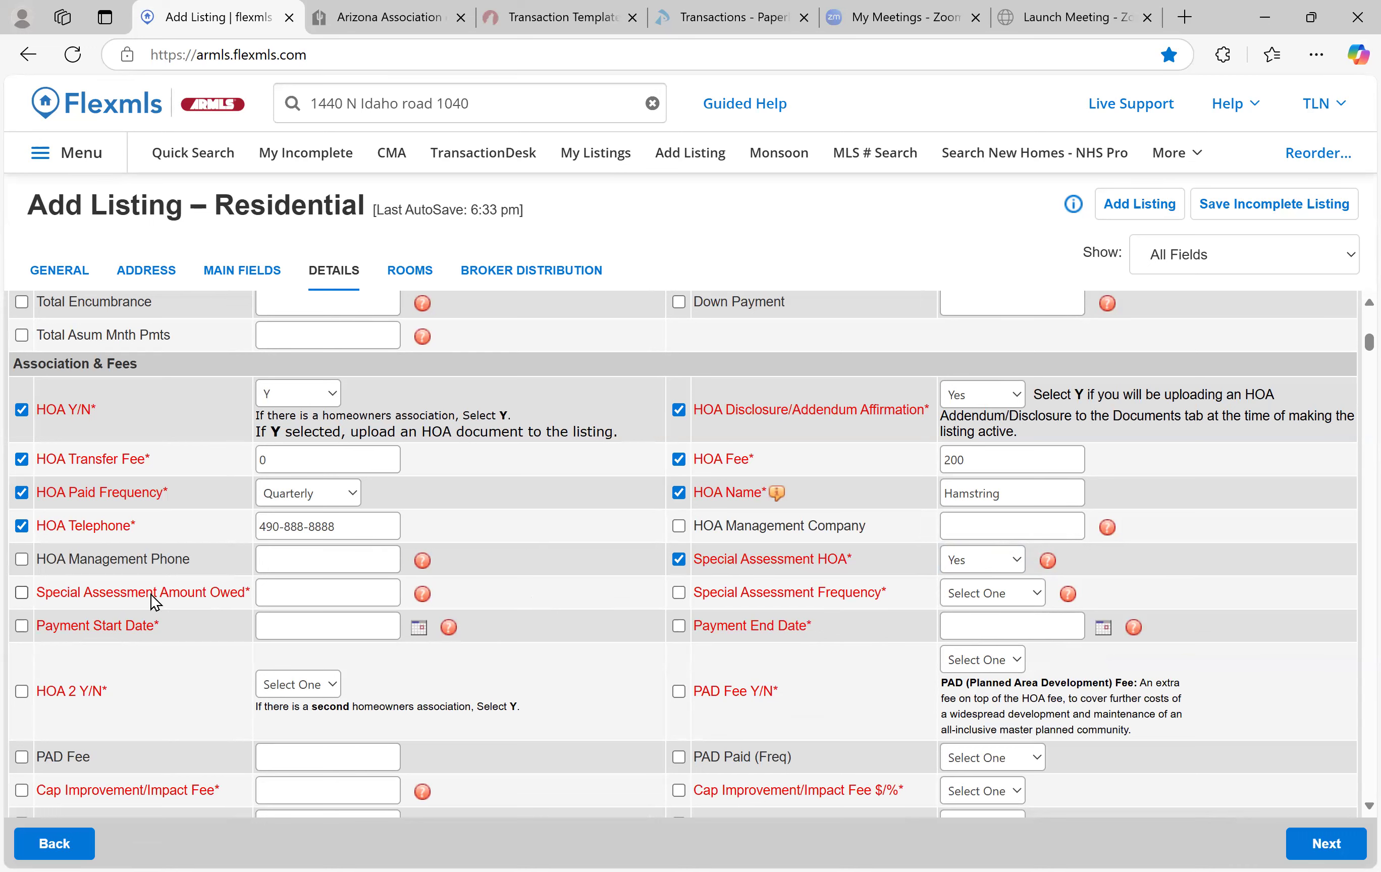
left_click(309, 596)
type("200")
left_click(977, 592)
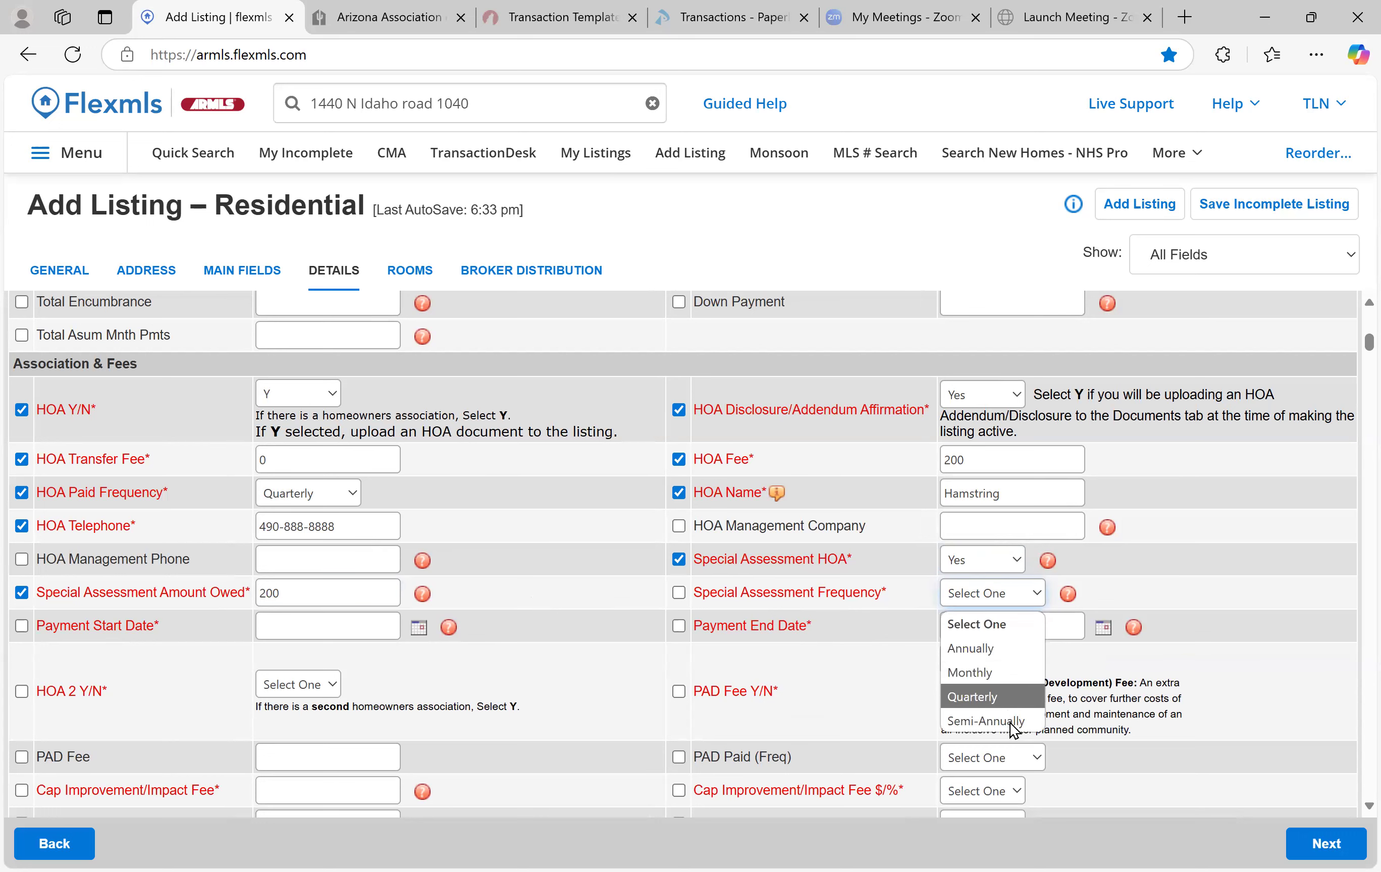
left_click(1003, 651)
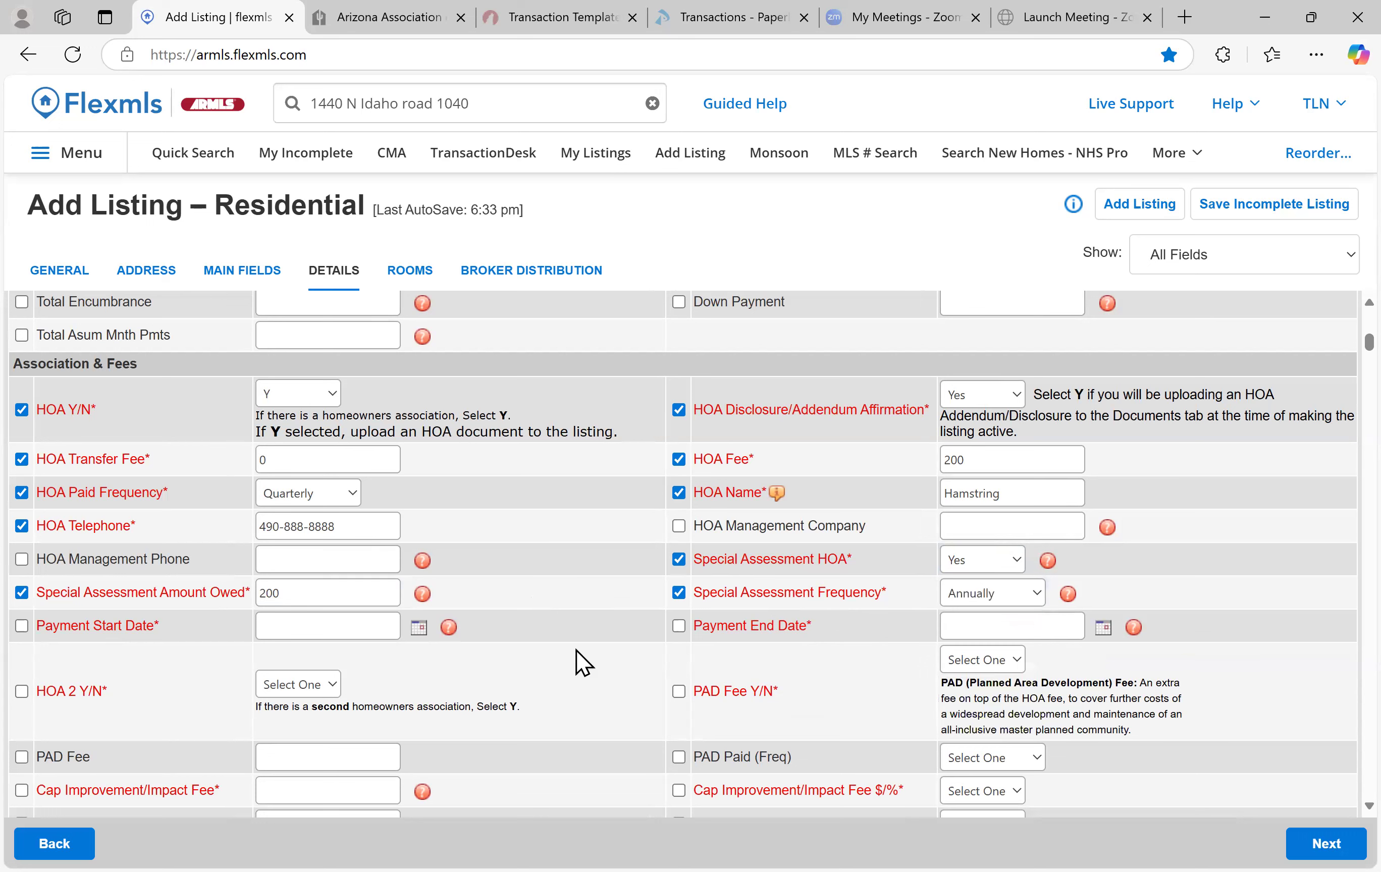
Set the assessment payment dates from 4/14/2025 to 4/30/2025
left_click(417, 628)
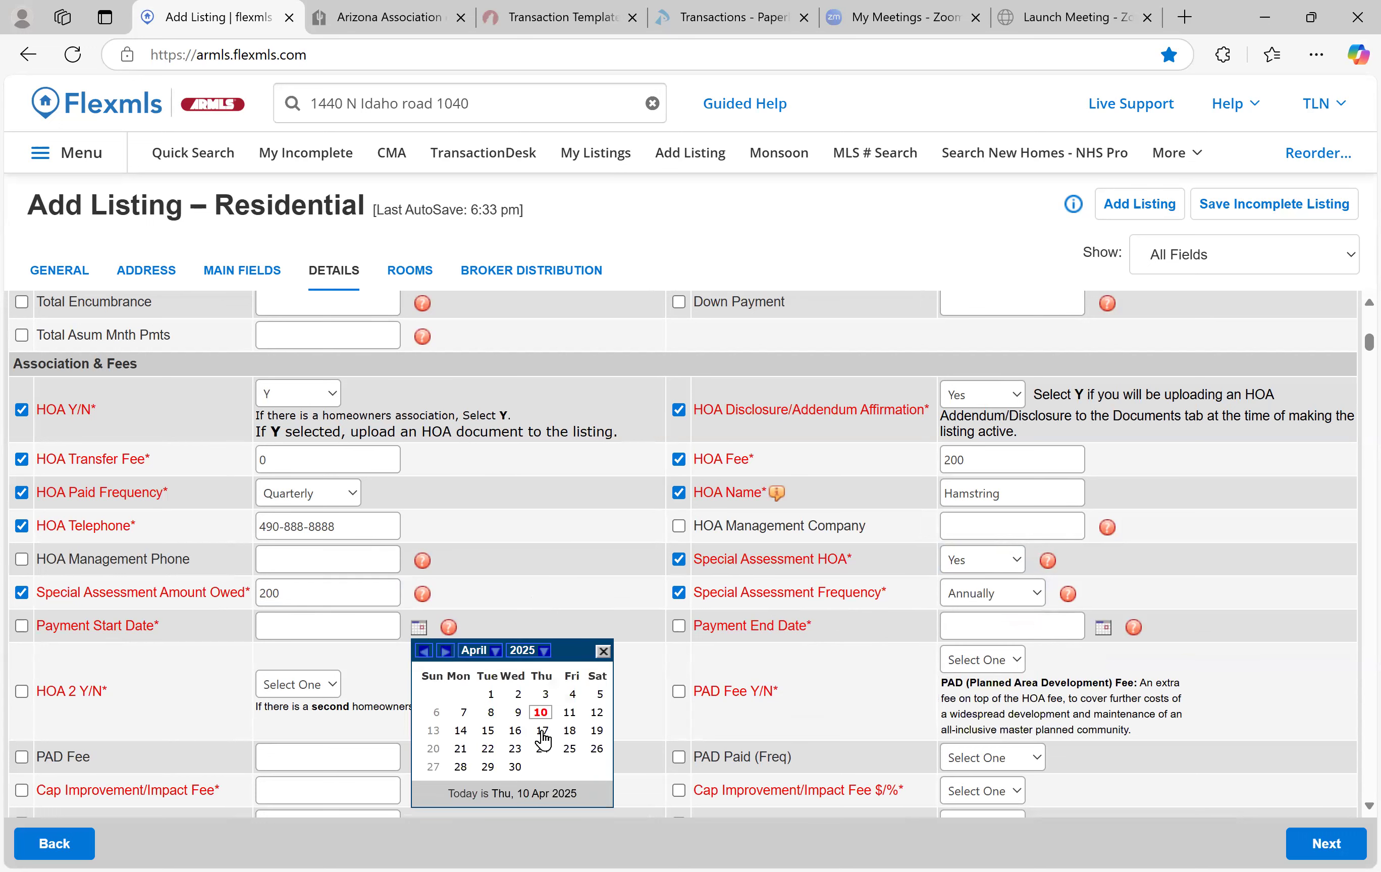
left_click(461, 730)
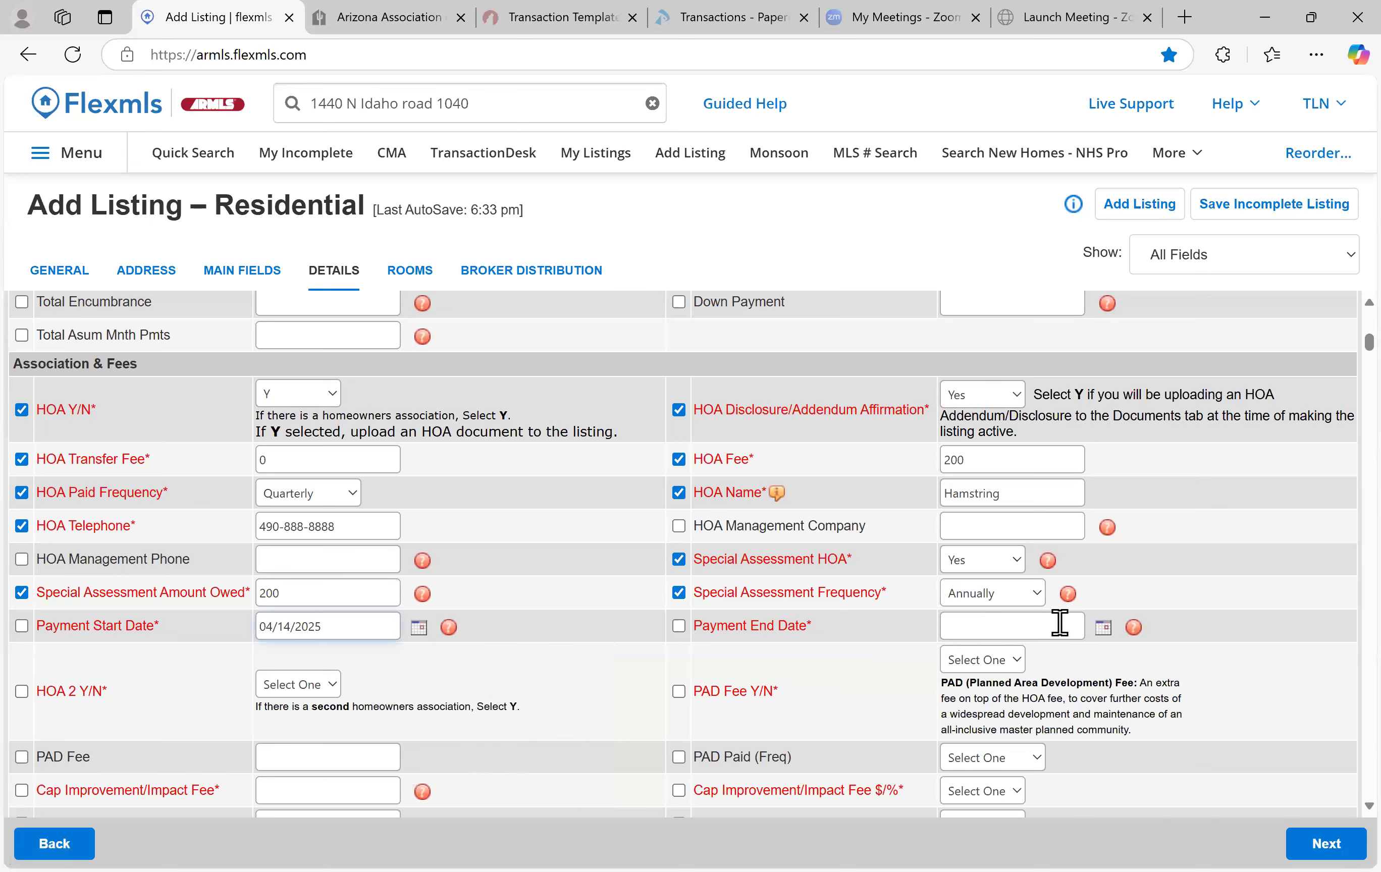
left_click(1103, 627)
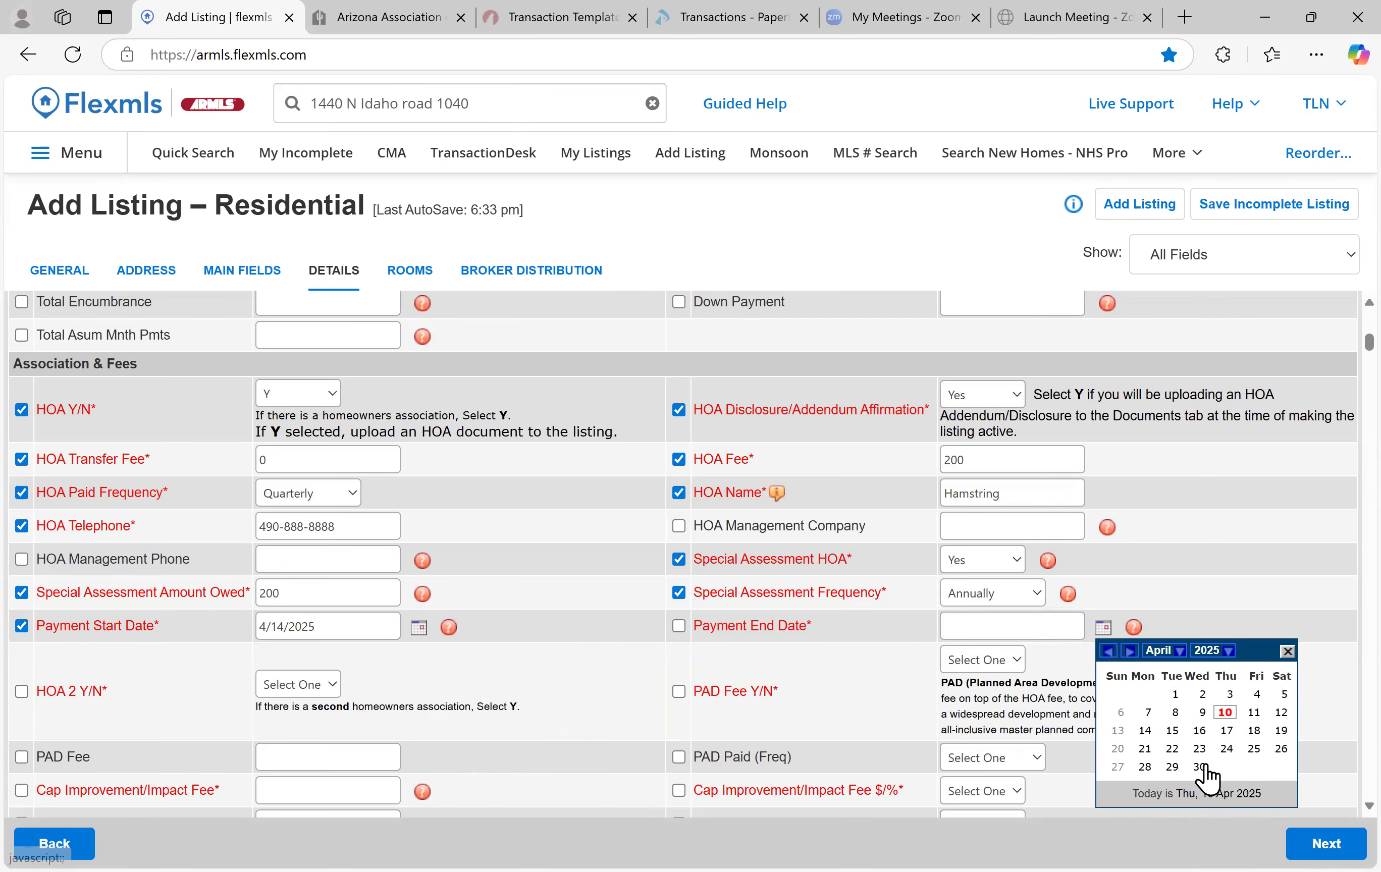
left_click(1192, 770)
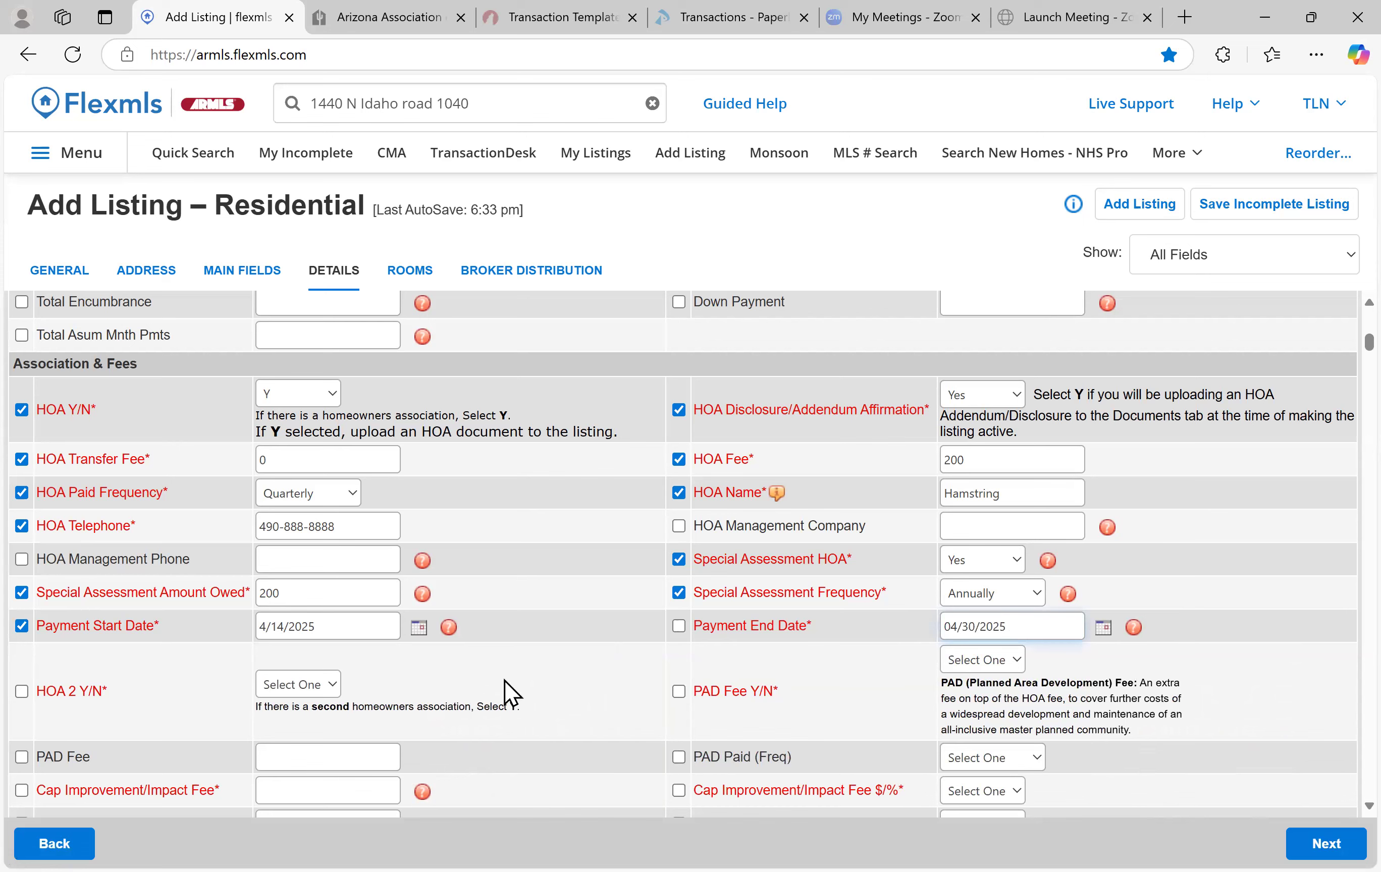
Set both HOA 2 Y/N and PAD Fee Y/N to N
scroll(579, 591, "down", 2)
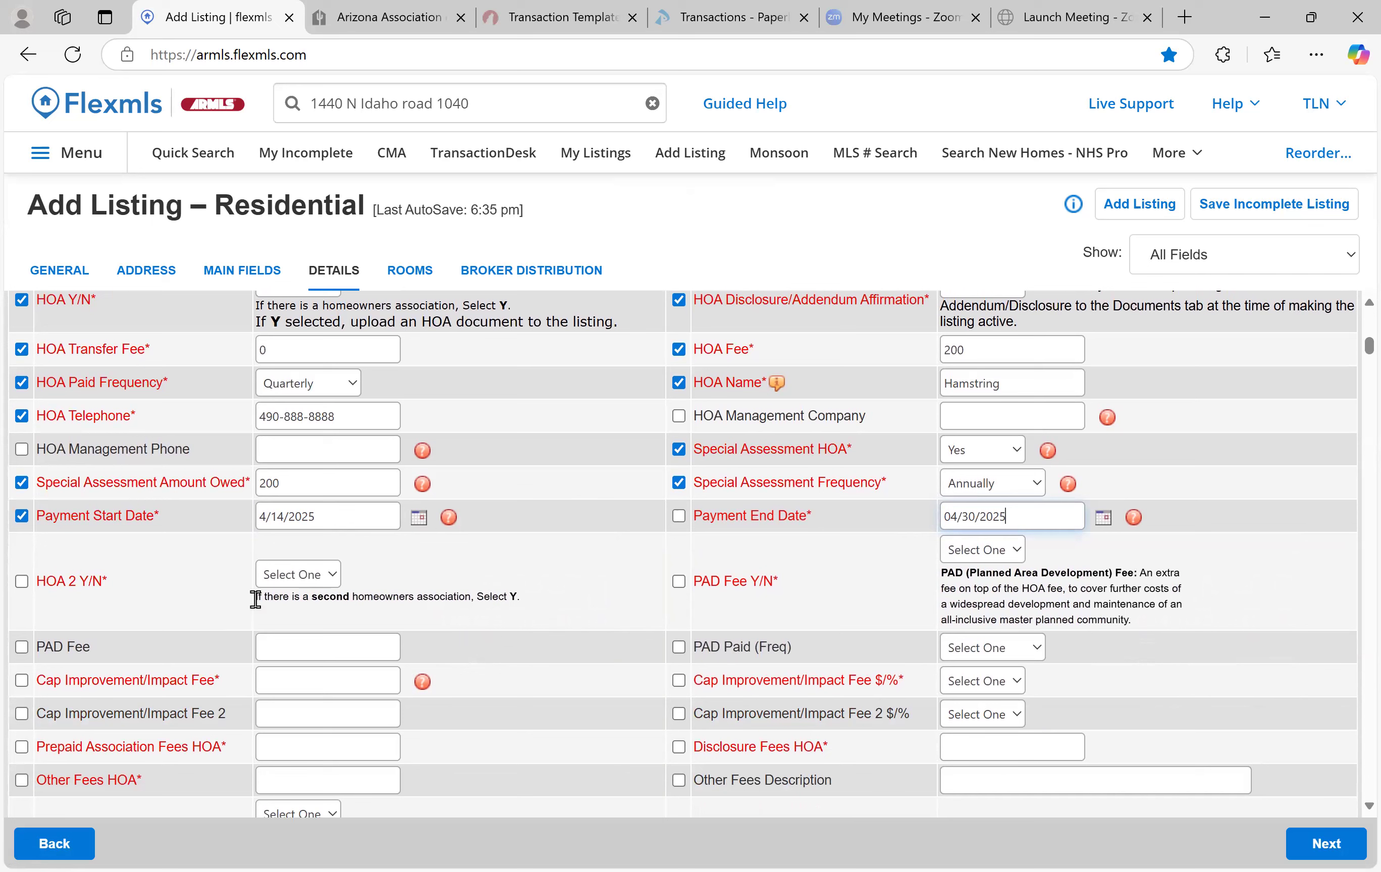
left_click(329, 581)
left_click(321, 649)
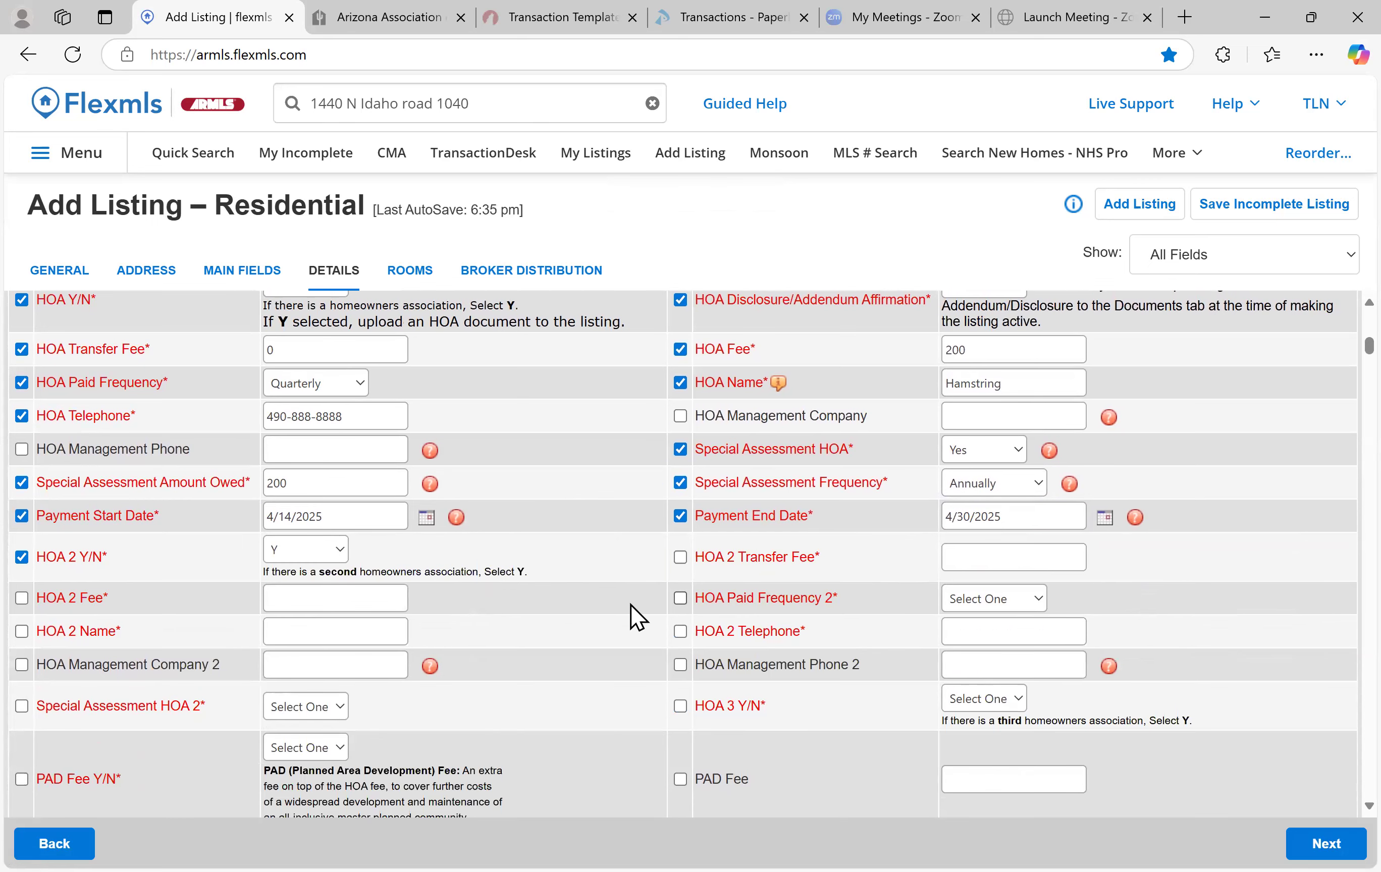
left_click(334, 552)
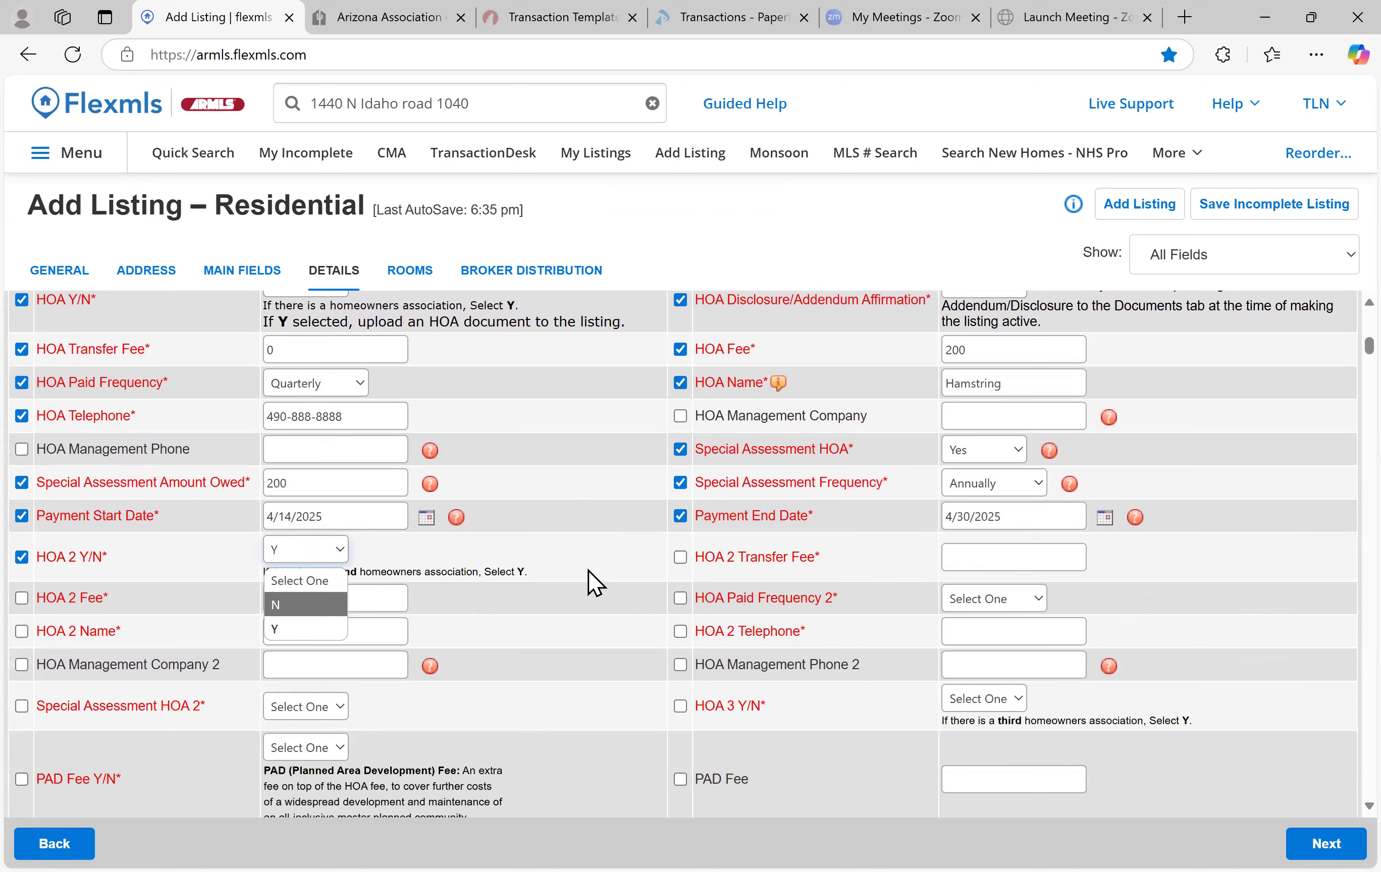
left_click(290, 605)
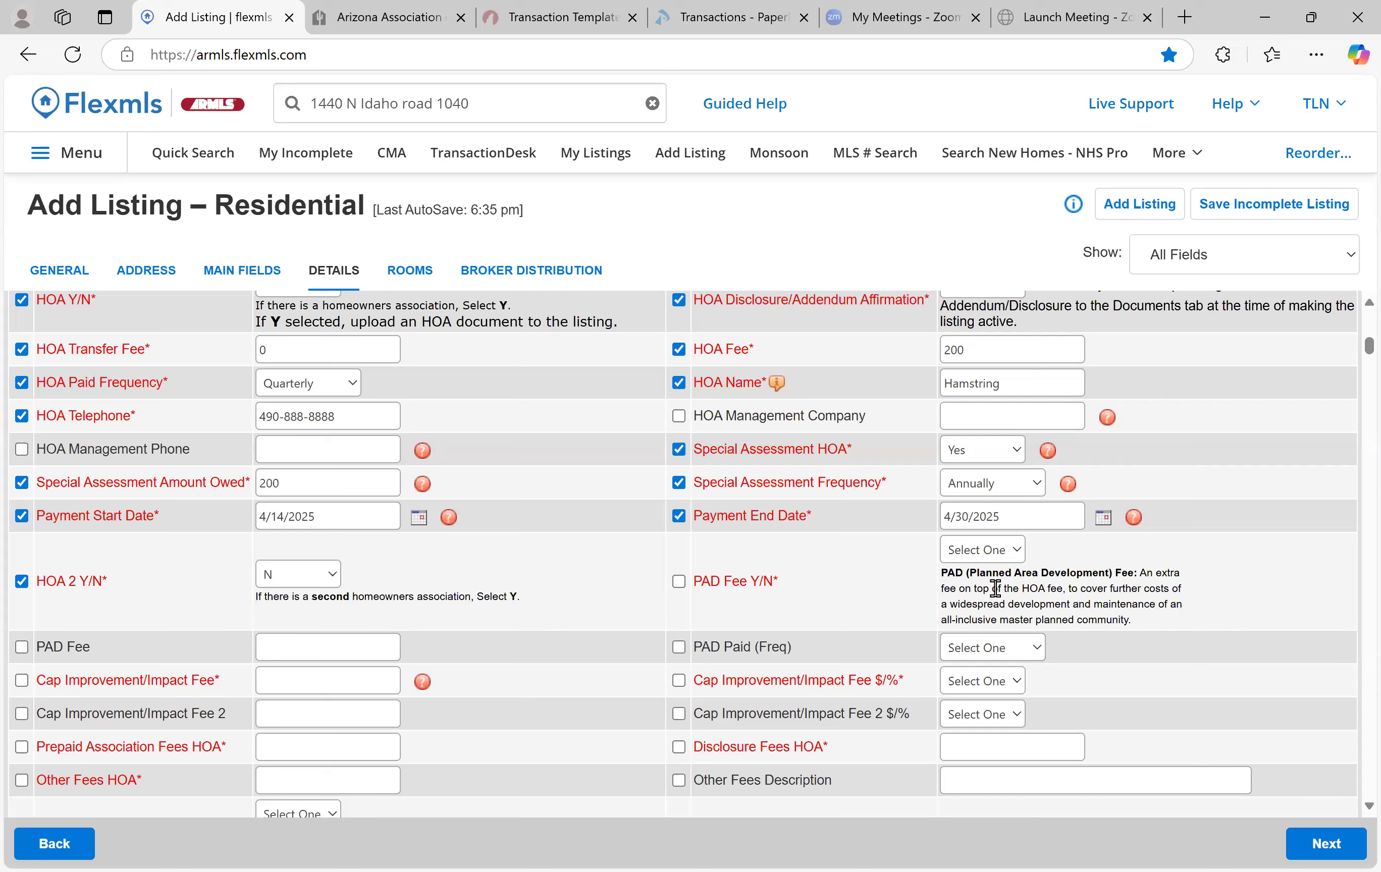
left_click(998, 550)
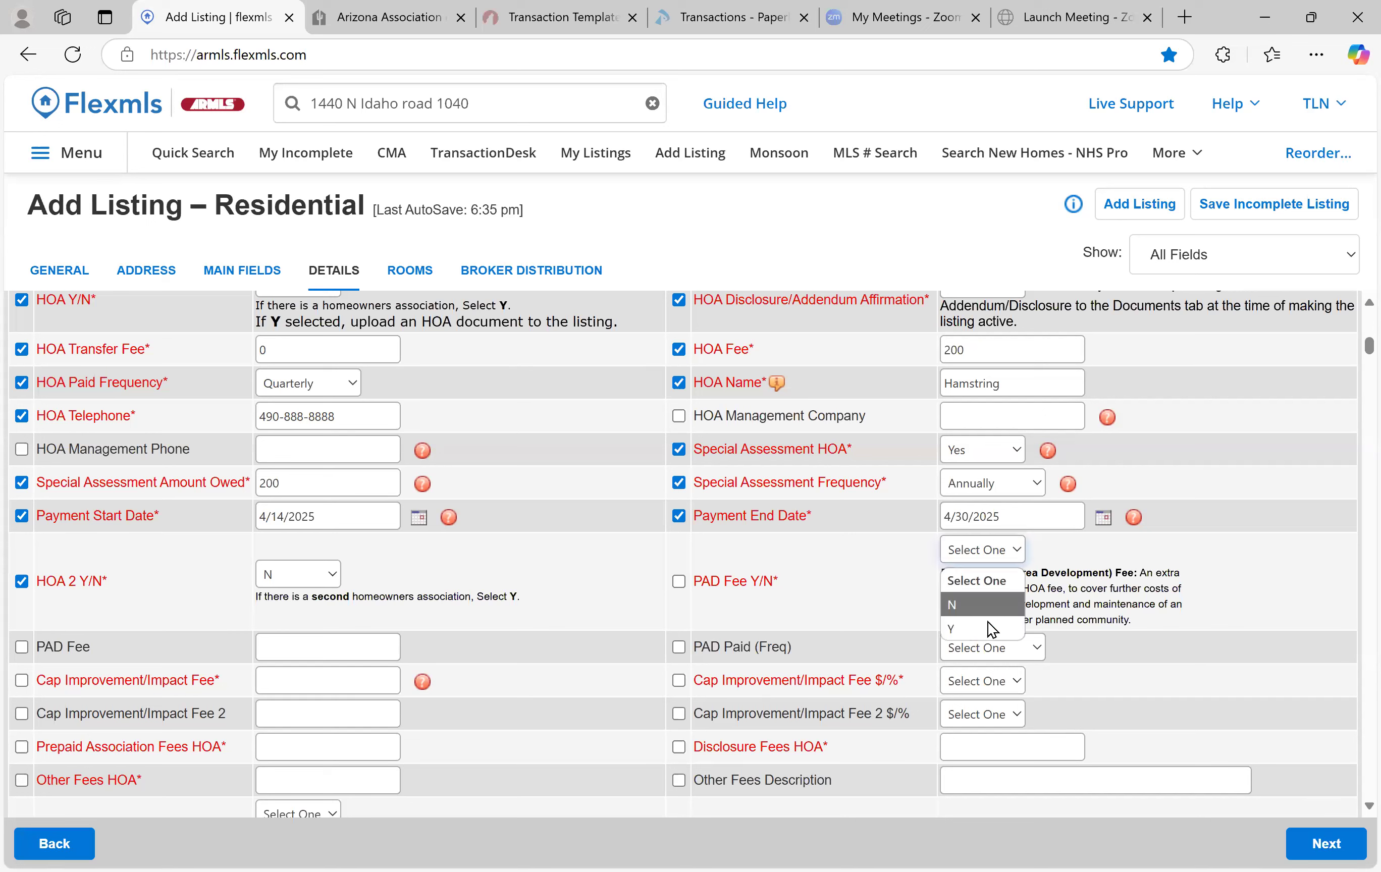
left_click(988, 613)
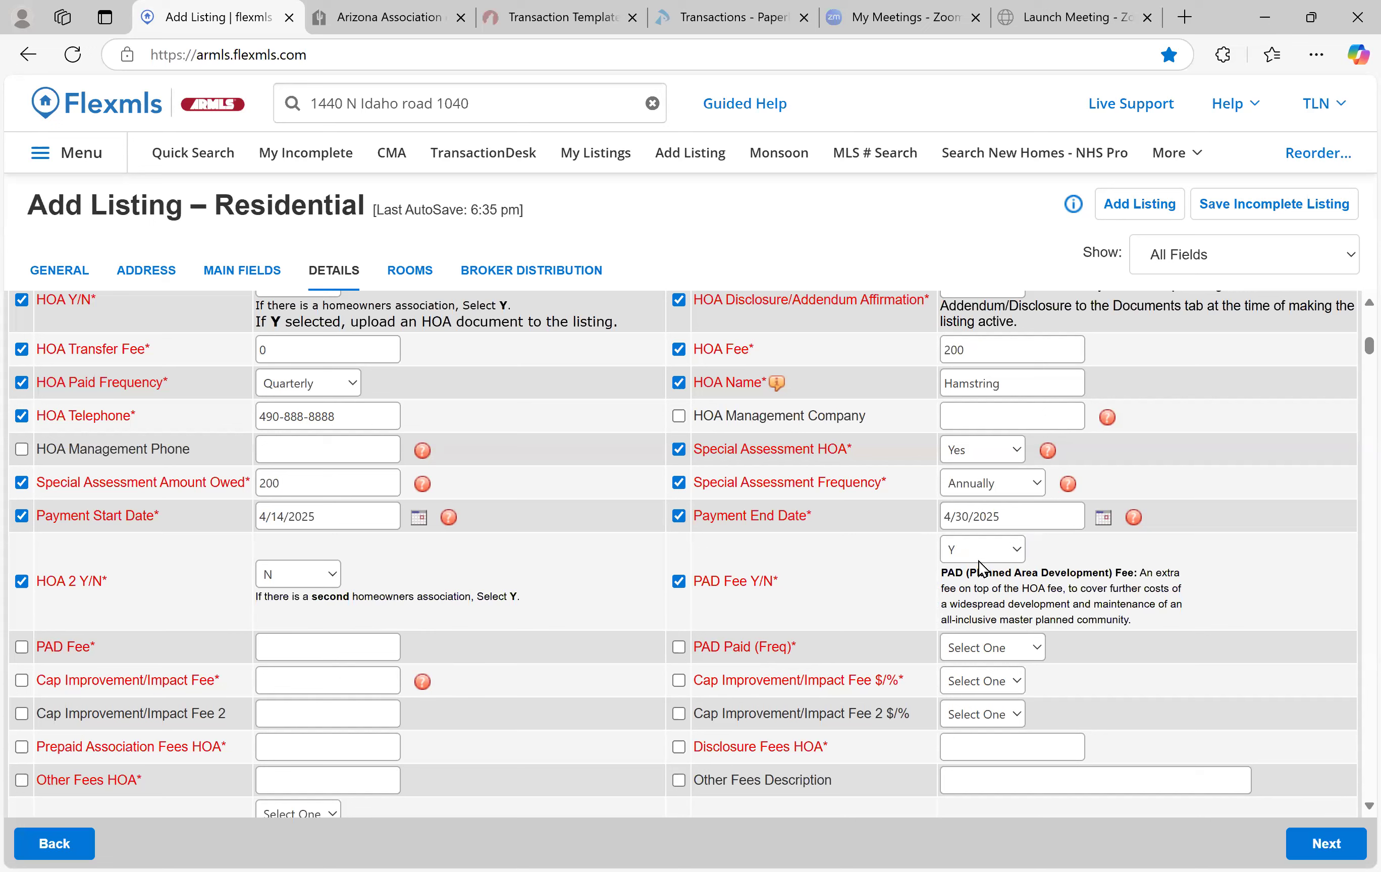
left_click(963, 556)
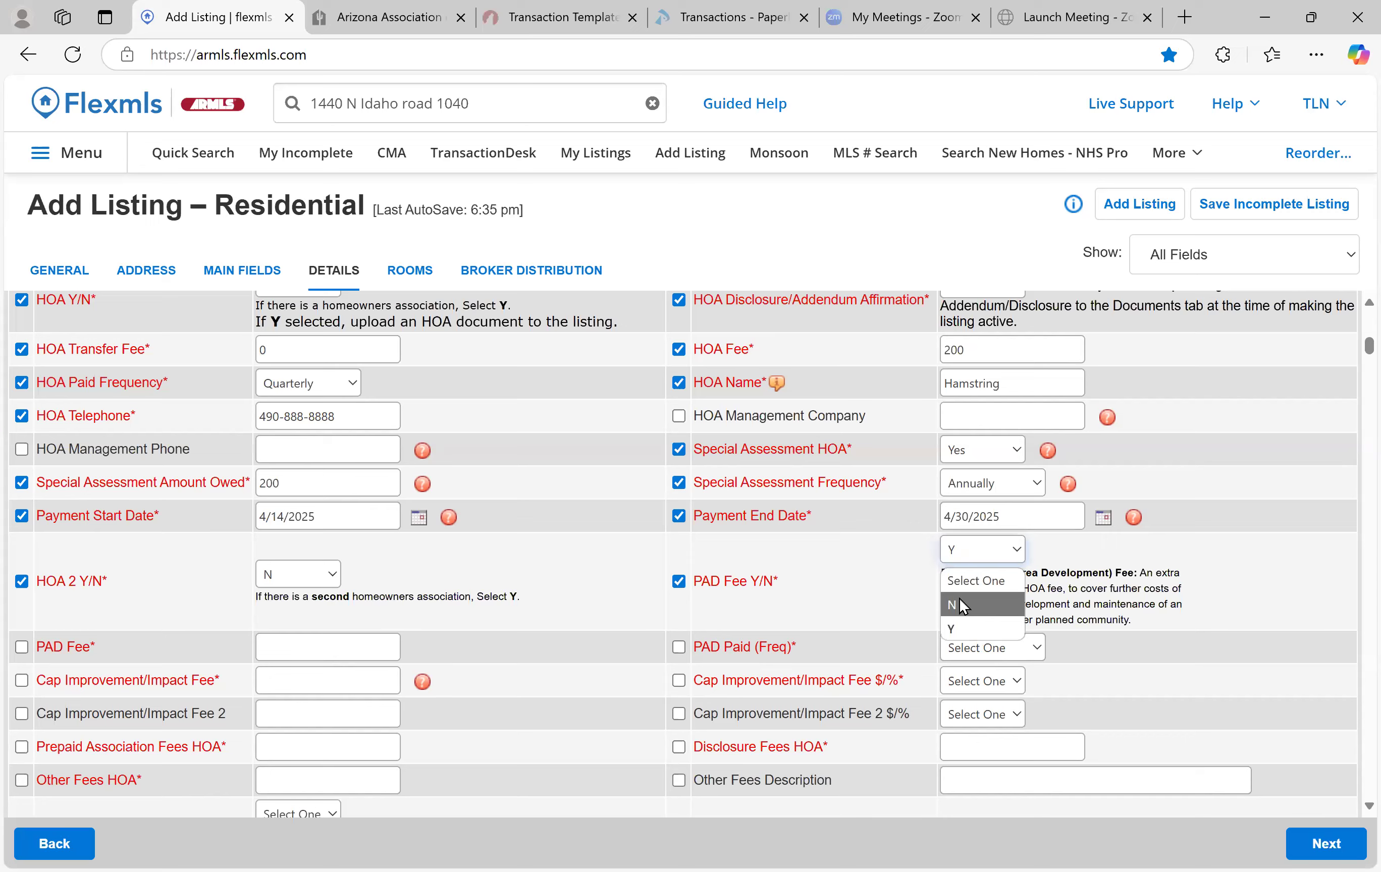
left_click(963, 605)
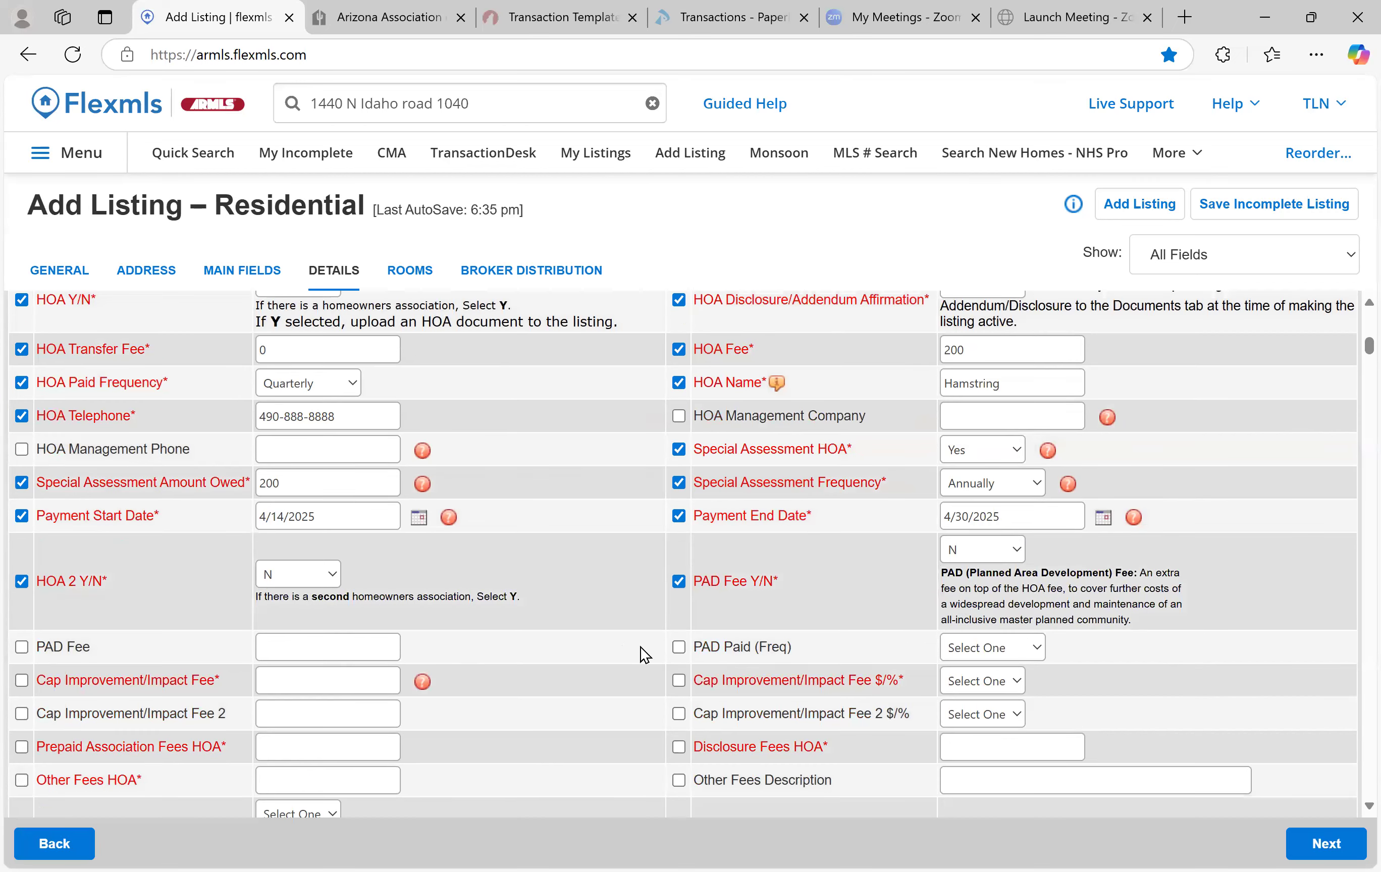
scroll(622, 566, "down", 3)
Describe the other fees as a Community Enhancement fee and enter 300 in Other Fees HOA
left_click(380, 492)
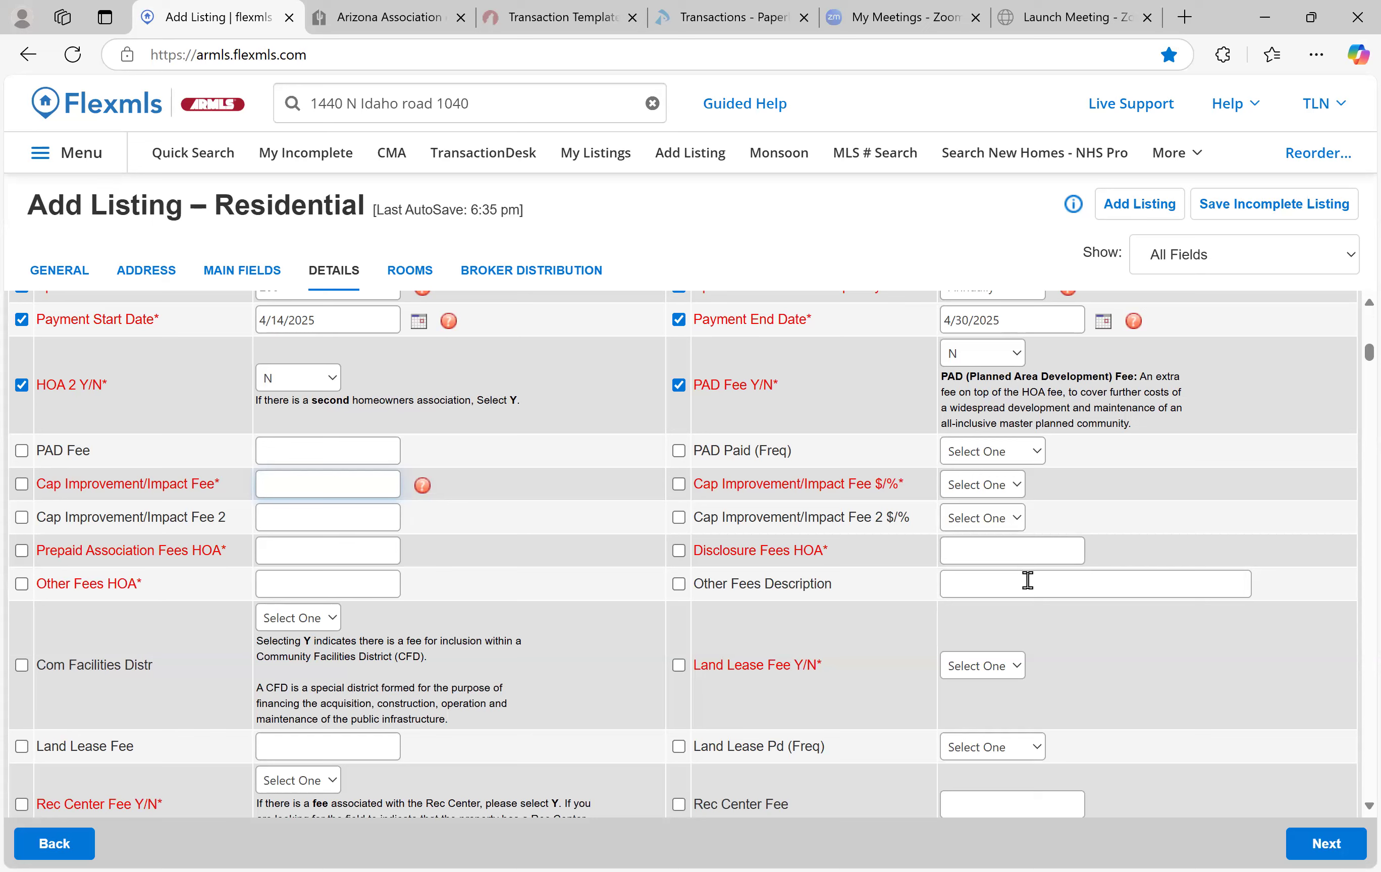
left_click(1079, 582)
type("C")
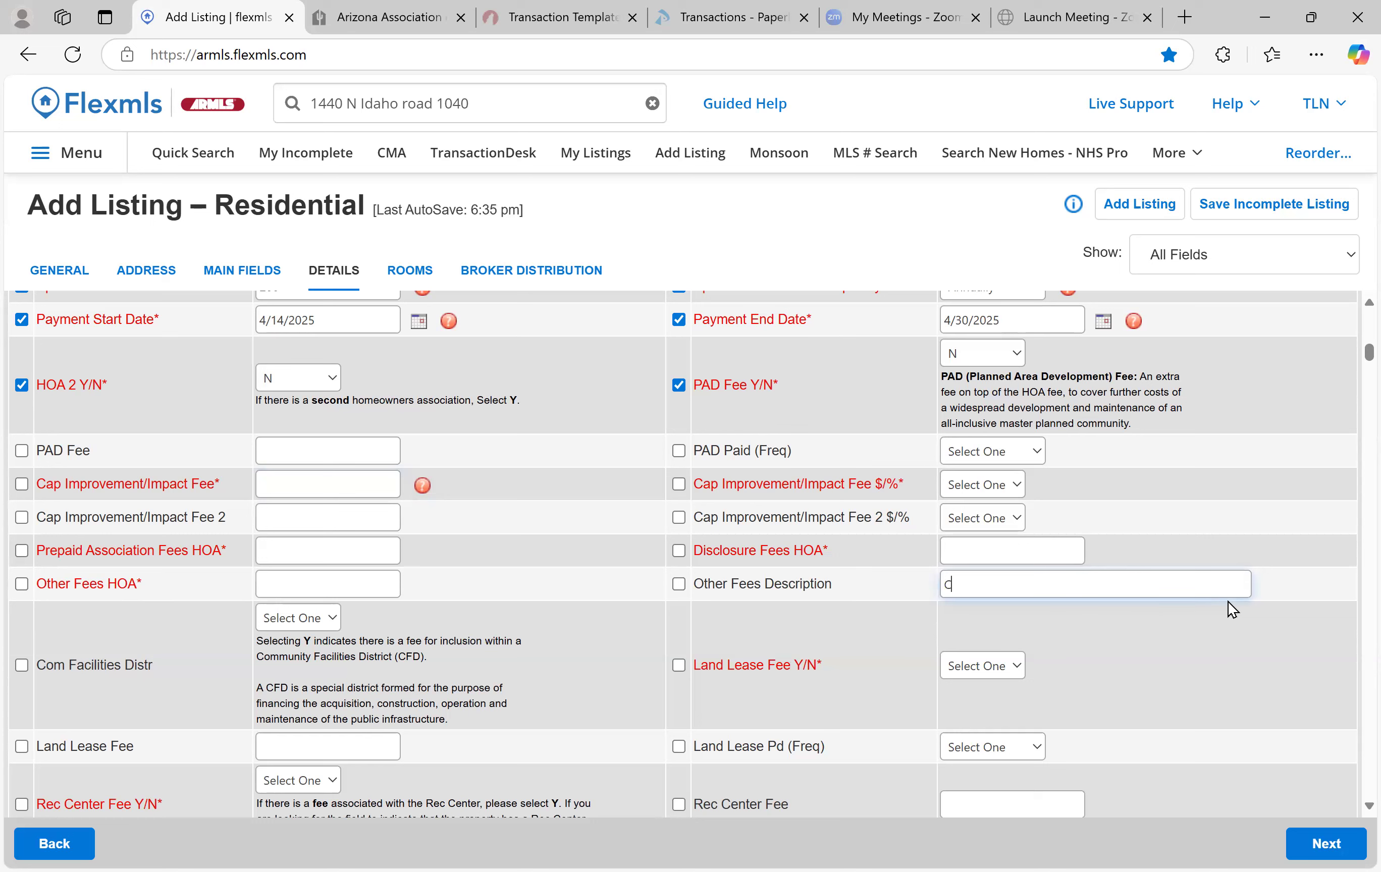
type("ommunity Inhandement fee")
left_click(1042, 586)
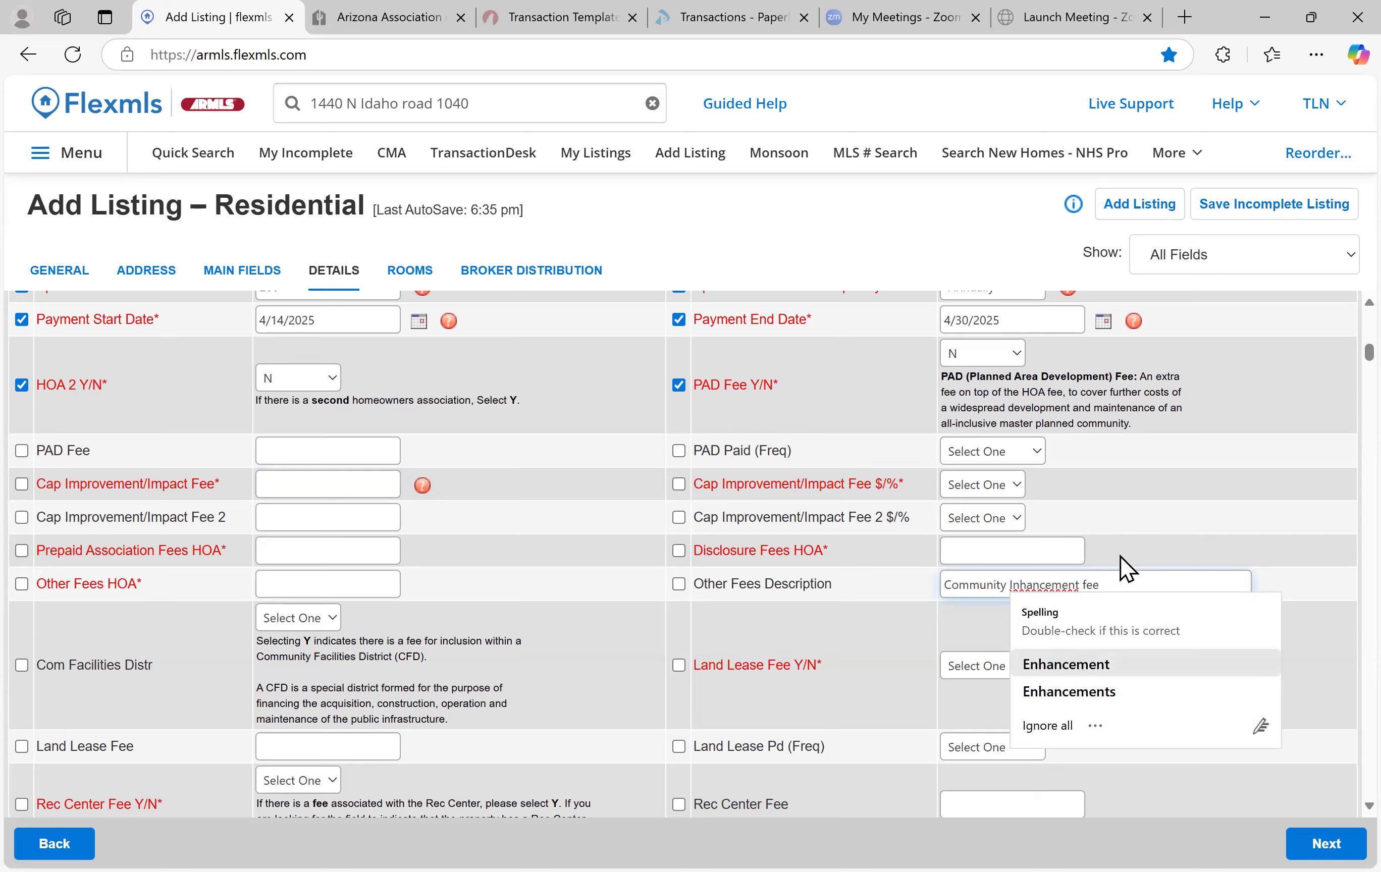
left_click(372, 579)
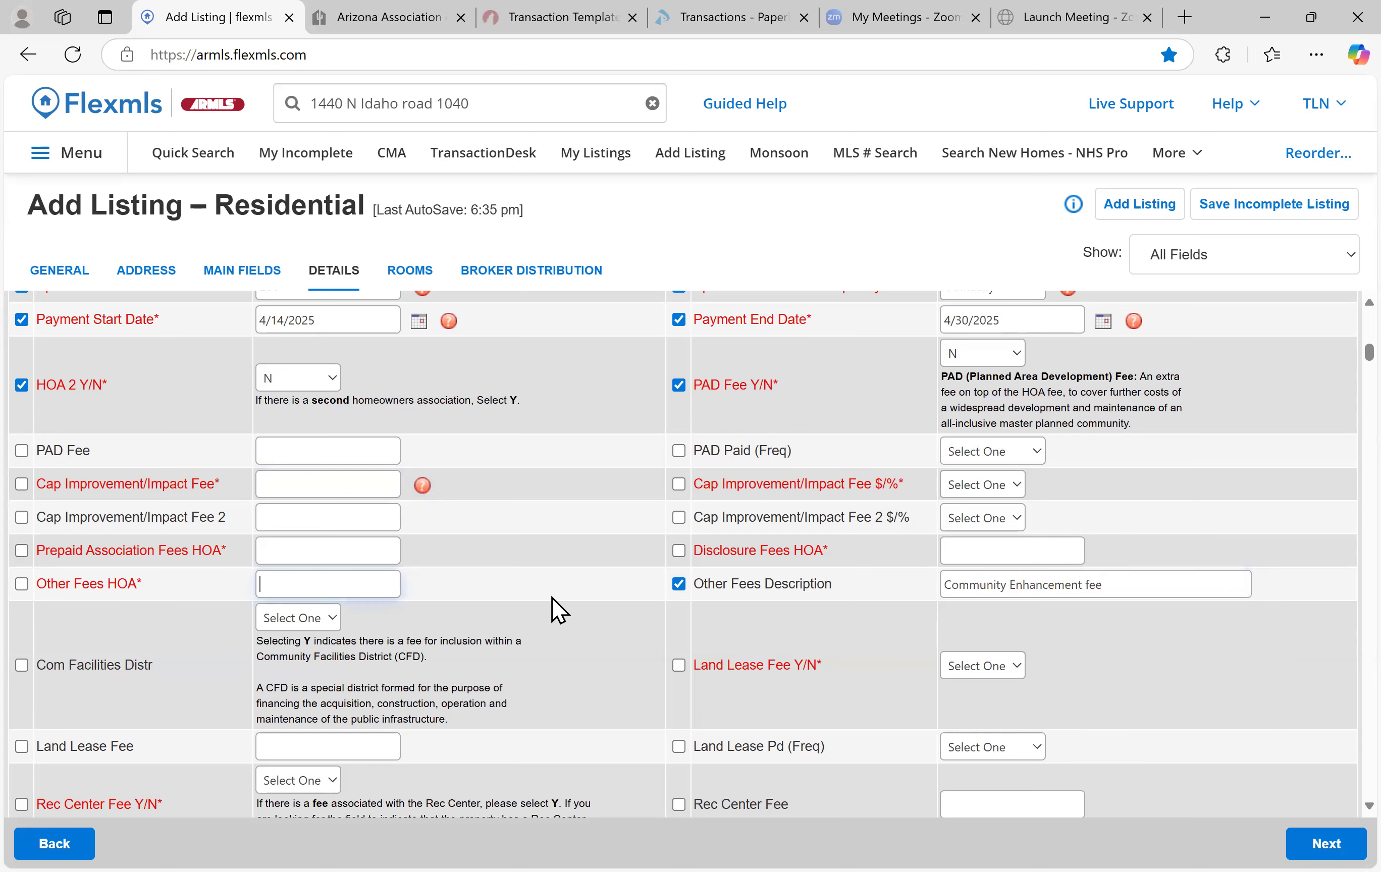
type("#00")
key("BackSpace")
key("BackSpace")
key("BackSpace")
type("#00")
left_click(555, 611)
key("Tab")
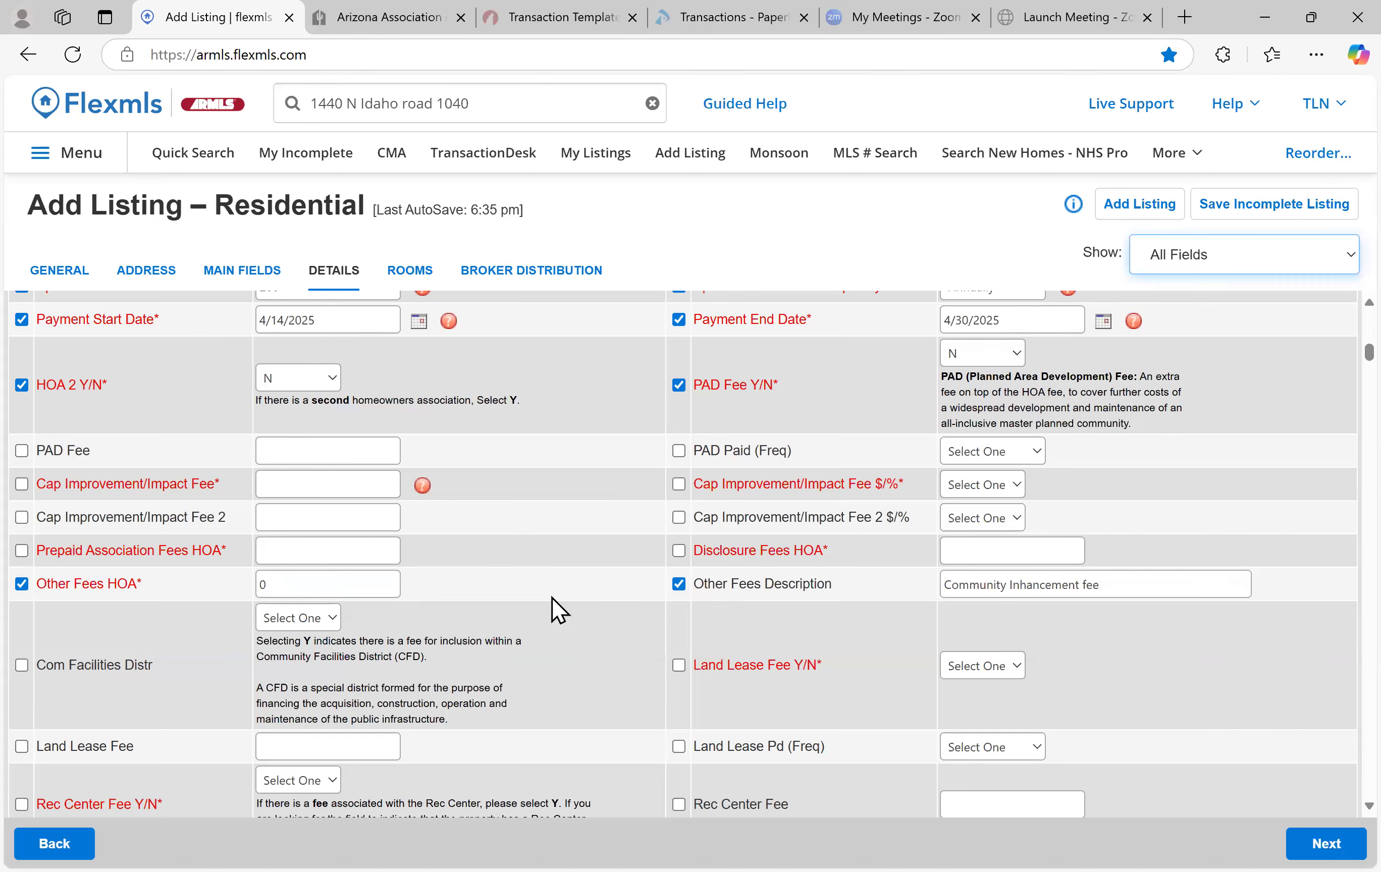
Correct the fee entries so Cap Improvement/Impact Fee is 0 in dollars
scroll(554, 610, "up", 10)
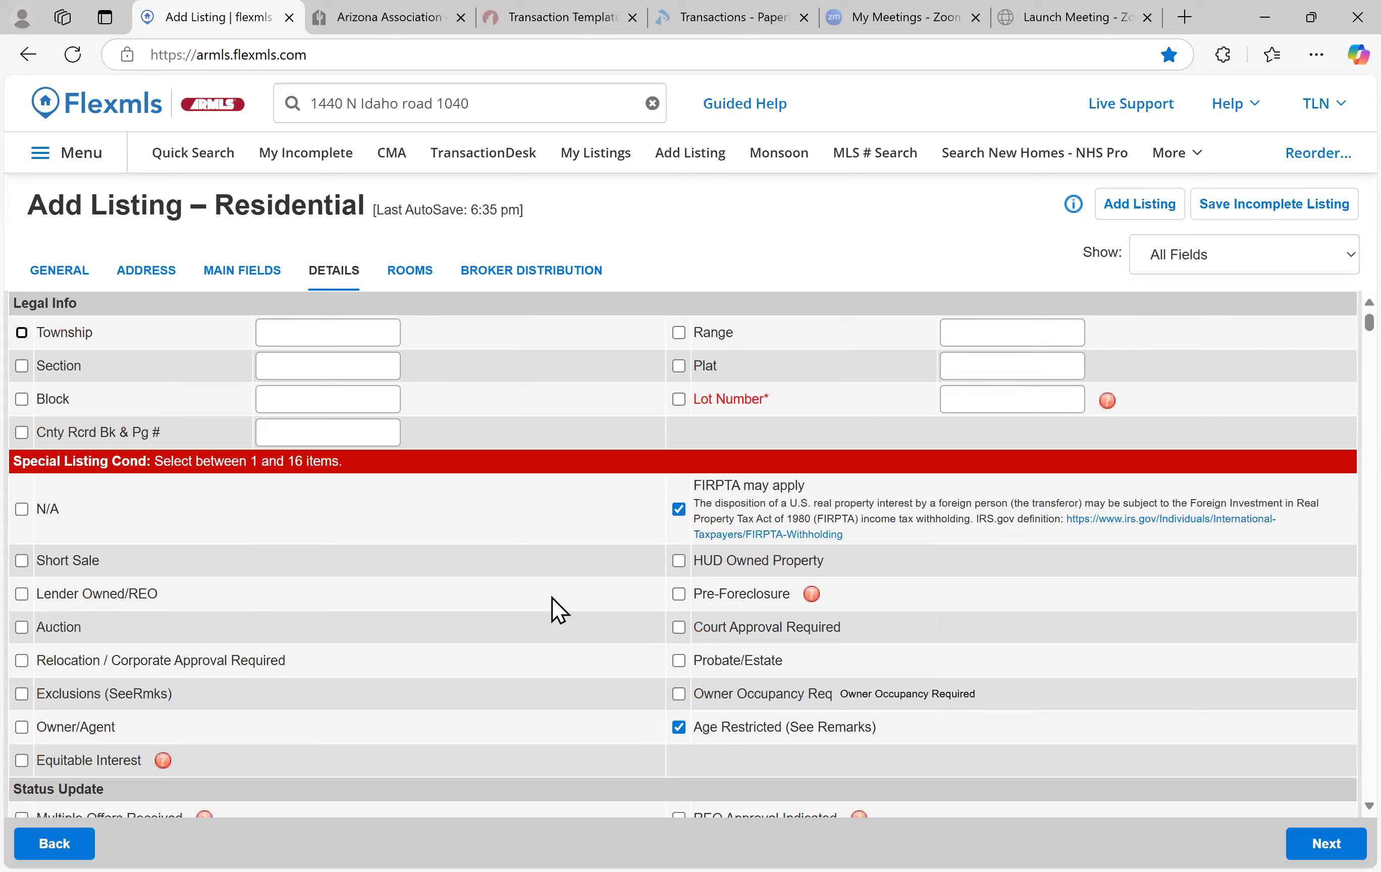
scroll(549, 610, "down", 8)
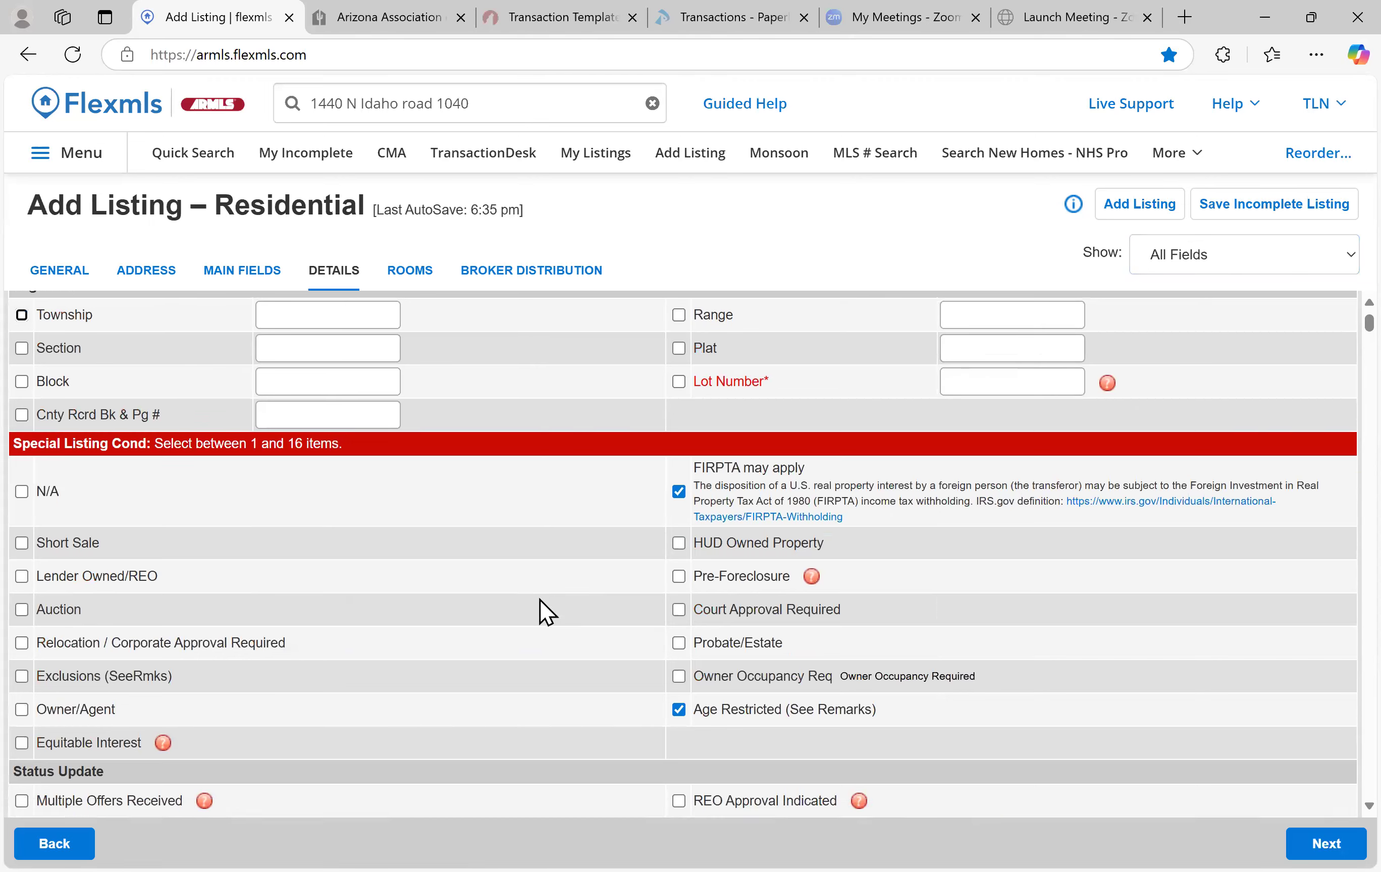
scroll(545, 616, "down", 5)
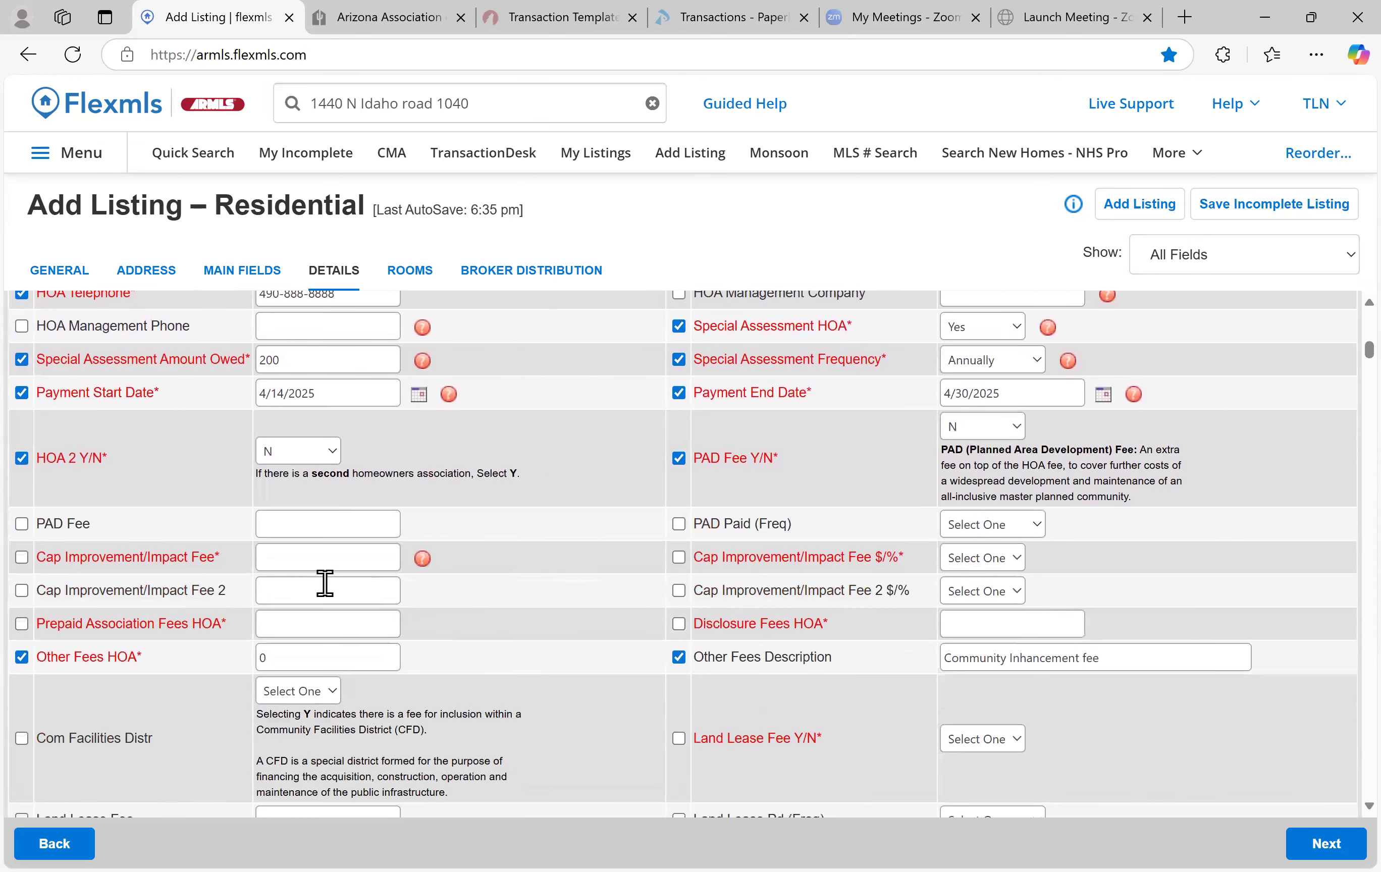
left_click(326, 558)
type("300")
key("BackSpace")
key("BackSpace")
key("BackSpace")
left_click(325, 652)
key("BackSpace")
type("300")
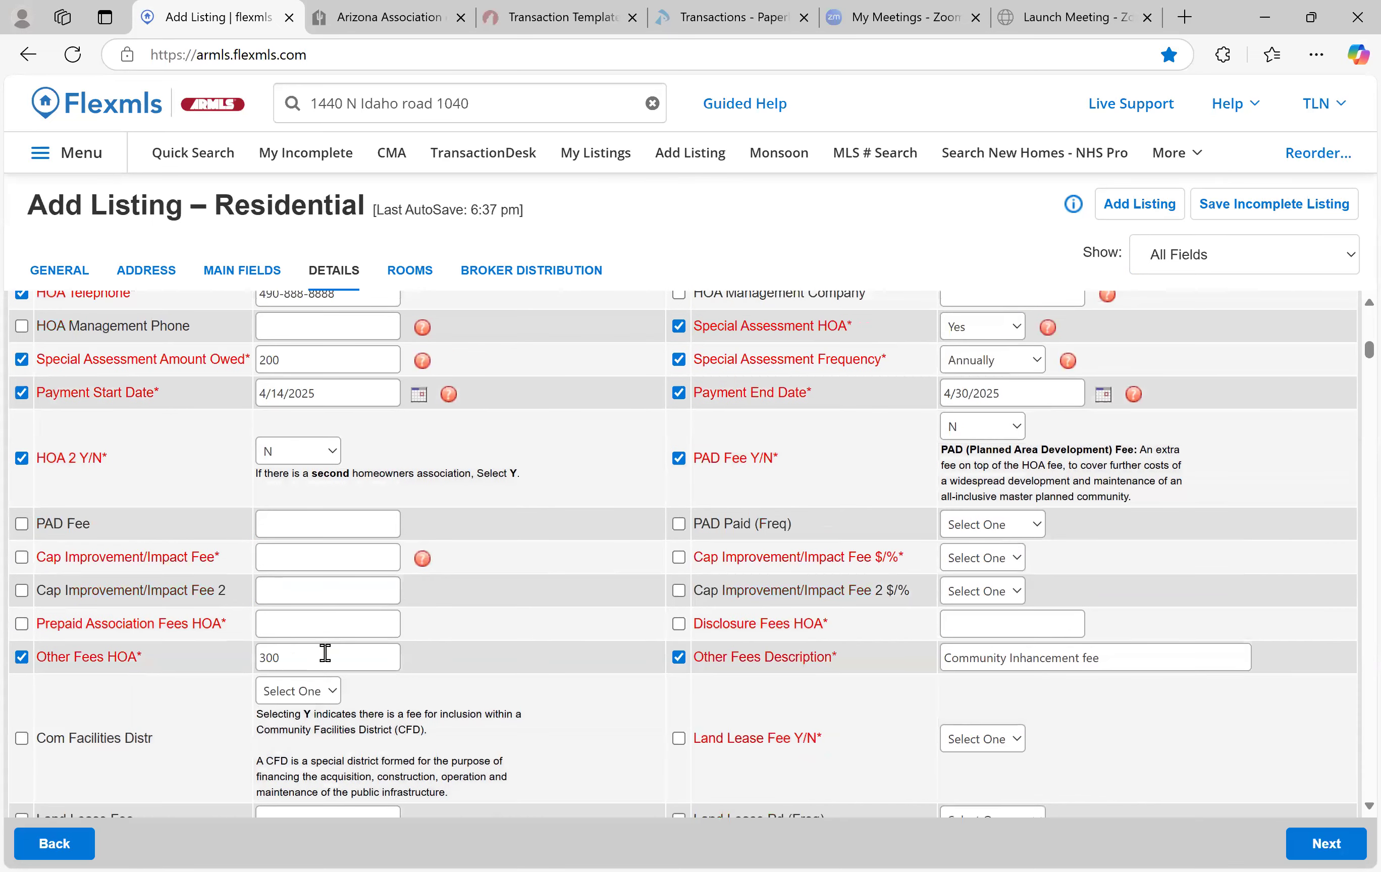
left_click(336, 554)
type("0")
left_click(982, 557)
left_click(982, 611)
Enter 200 in Prepaid Association Fees
left_click(298, 626)
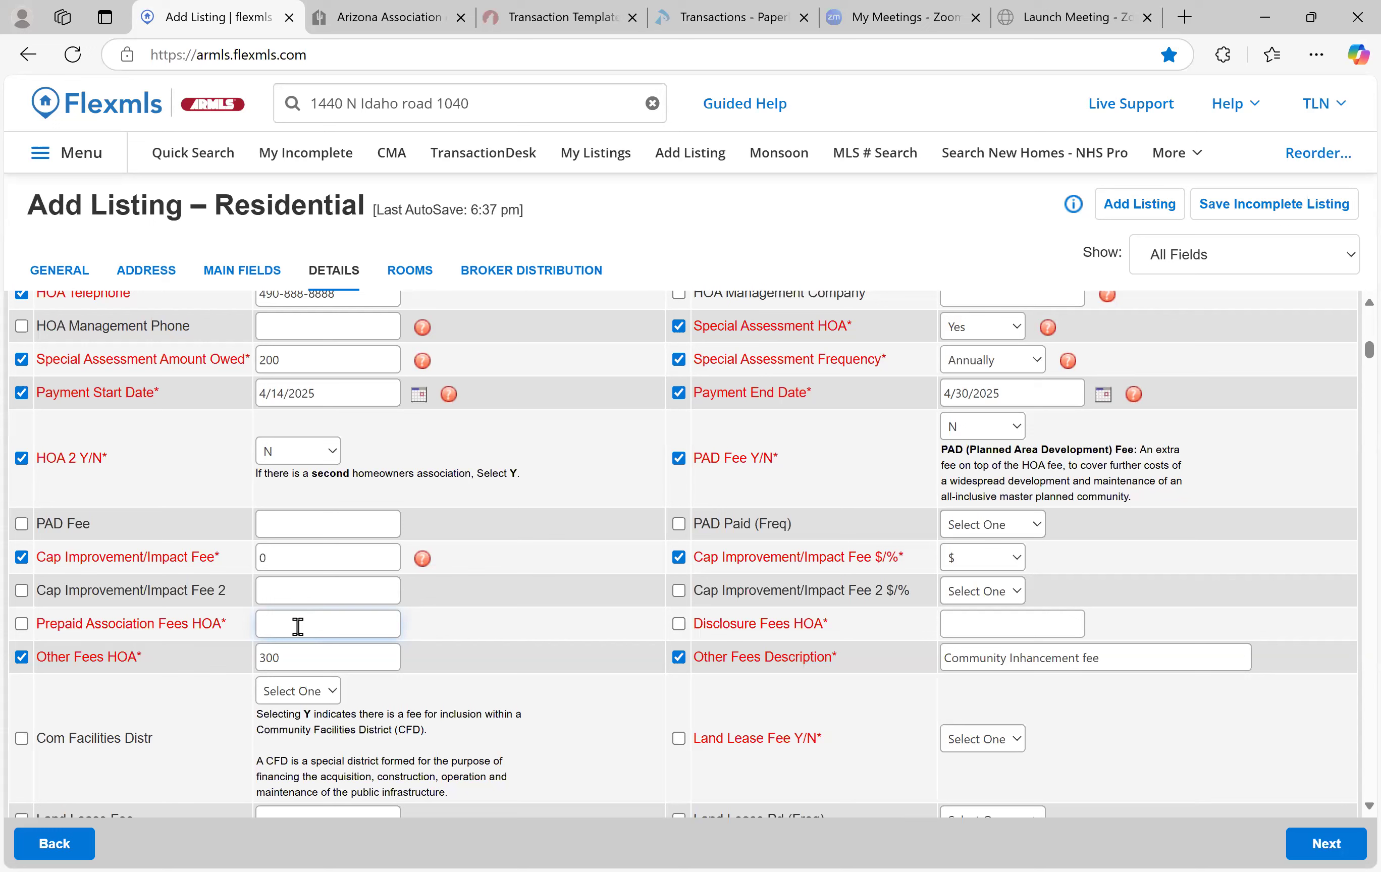
type("200")
key("Tab")
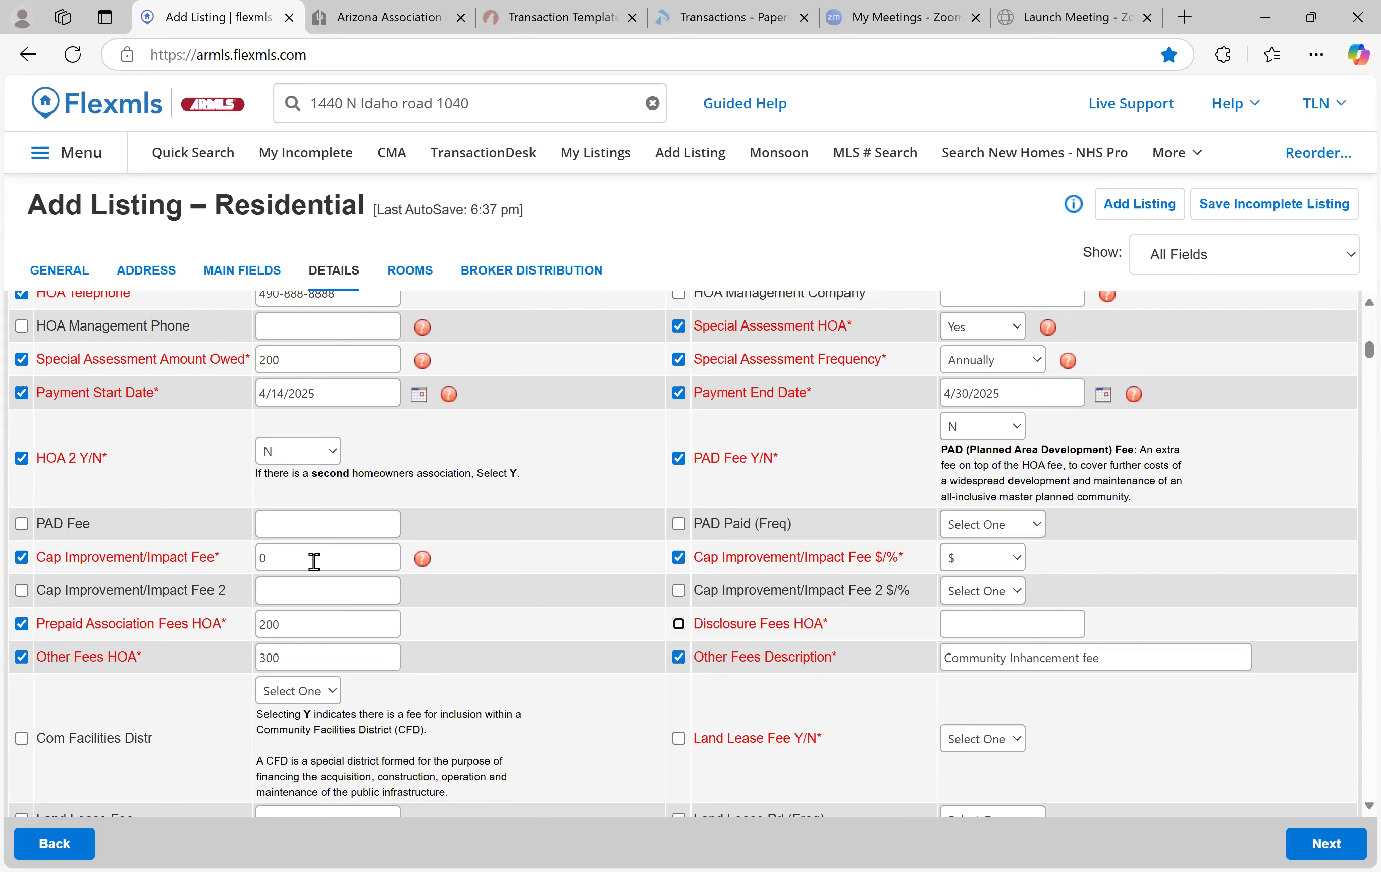
Enter 400 in the Disclosure Fees HOA field
scroll(865, 686, "up", 1)
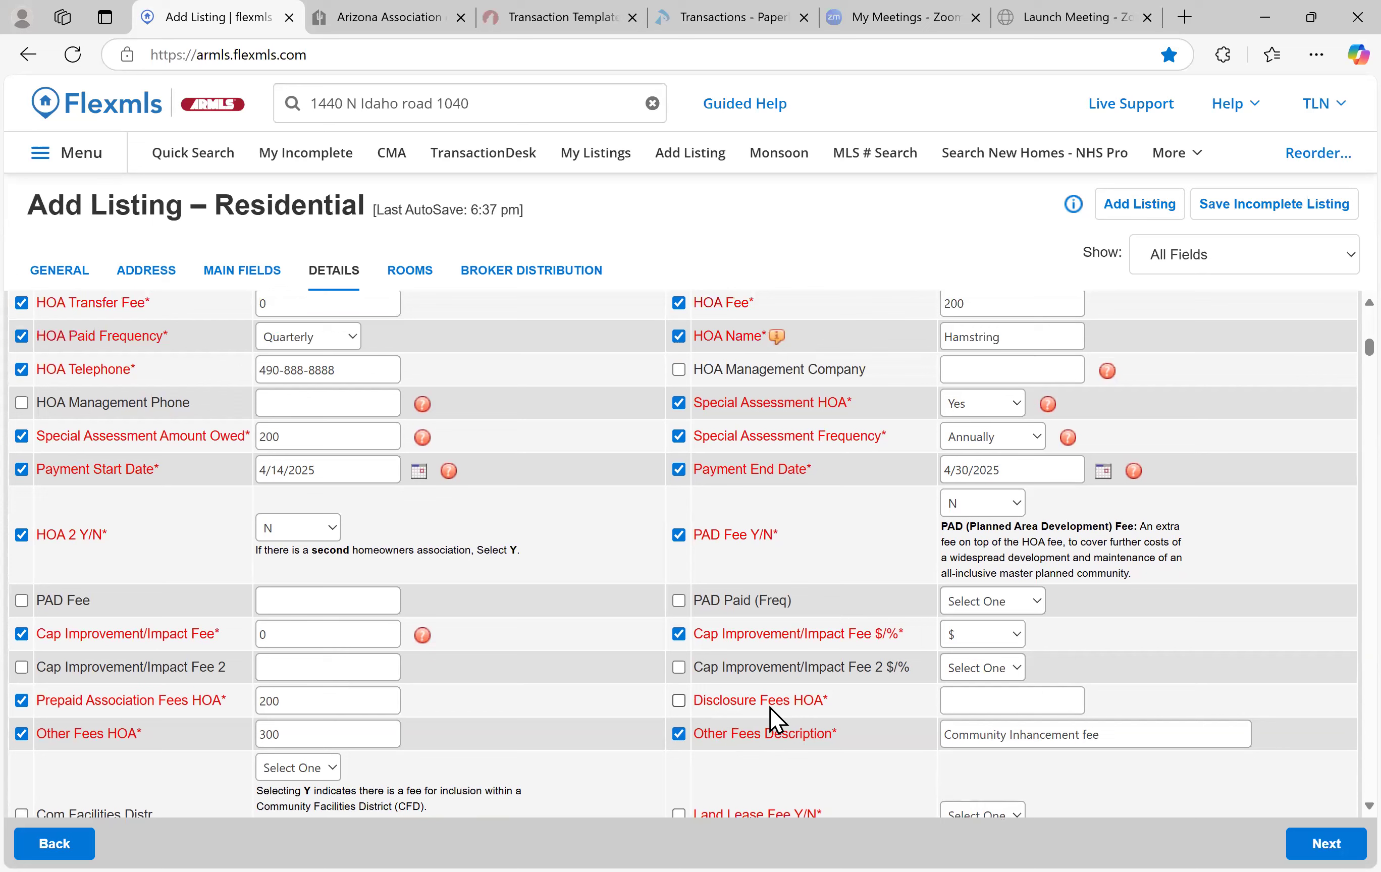
left_click(991, 702)
type("400")
key("Tab")
scroll(784, 645, "down", 3)
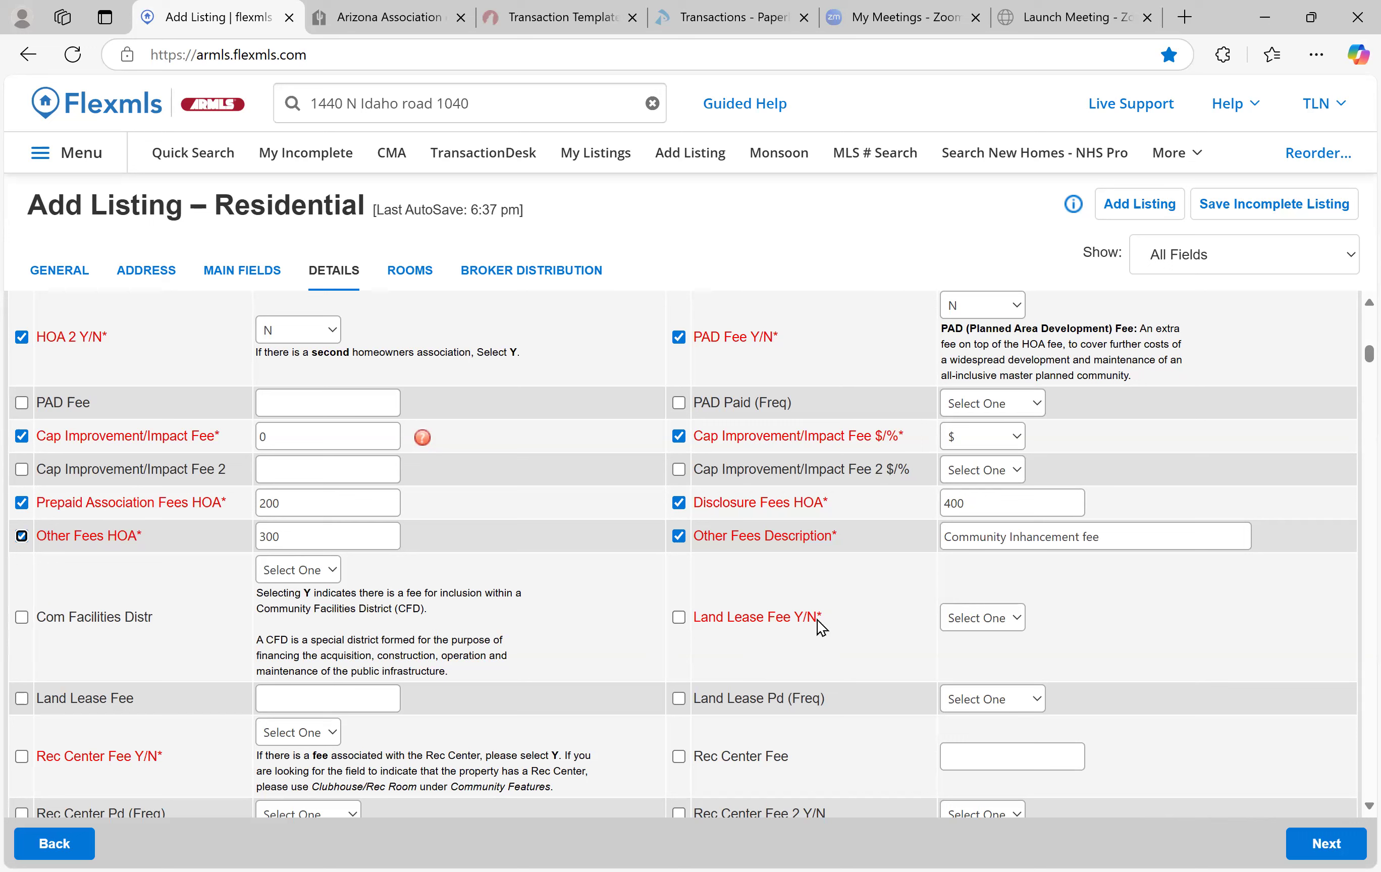
Set Land Lease Fee Y/N to Y with a 1000 fee paid Monthly
left_click(1004, 622)
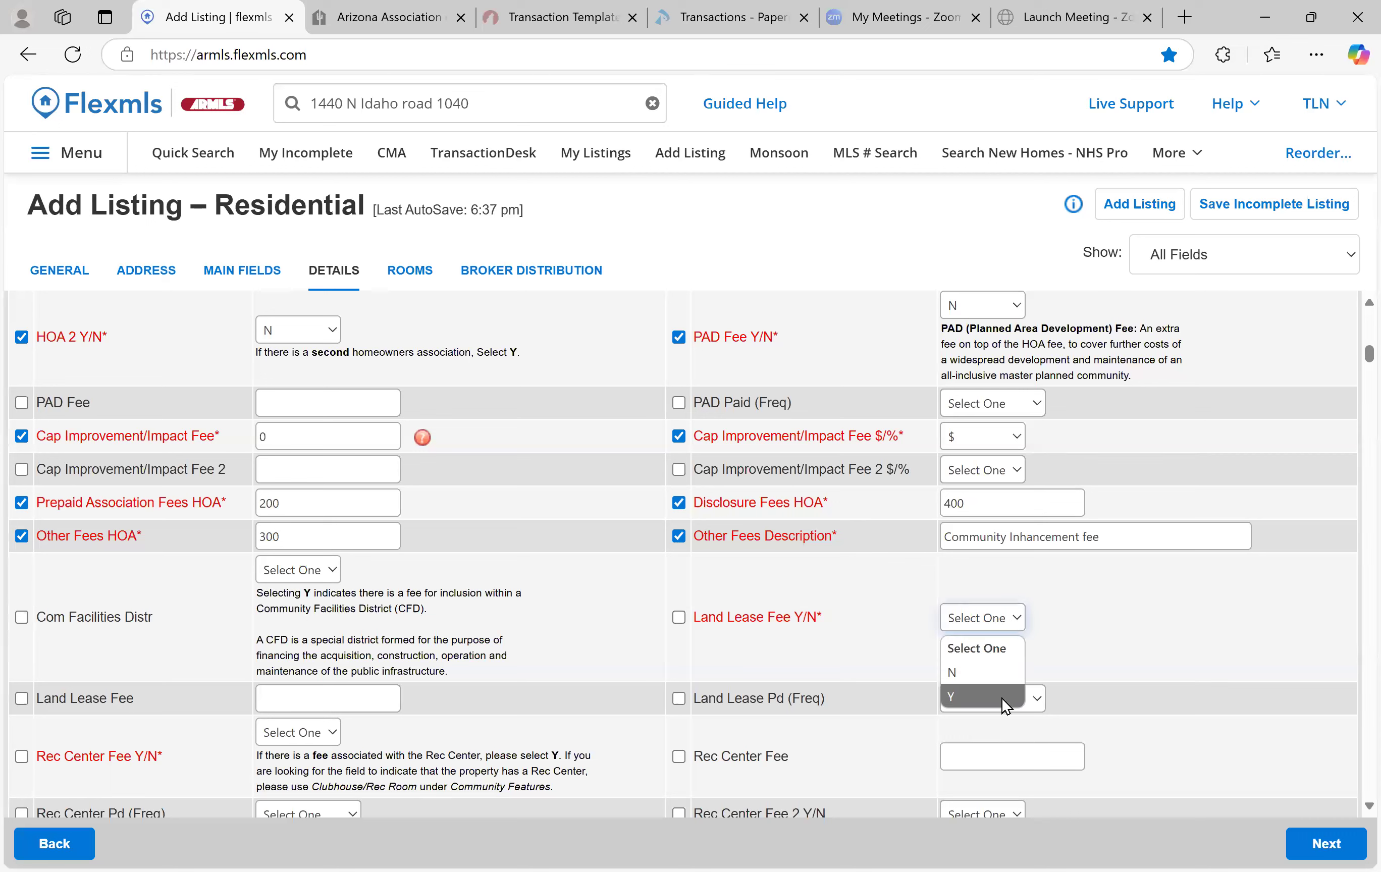
left_click(1002, 699)
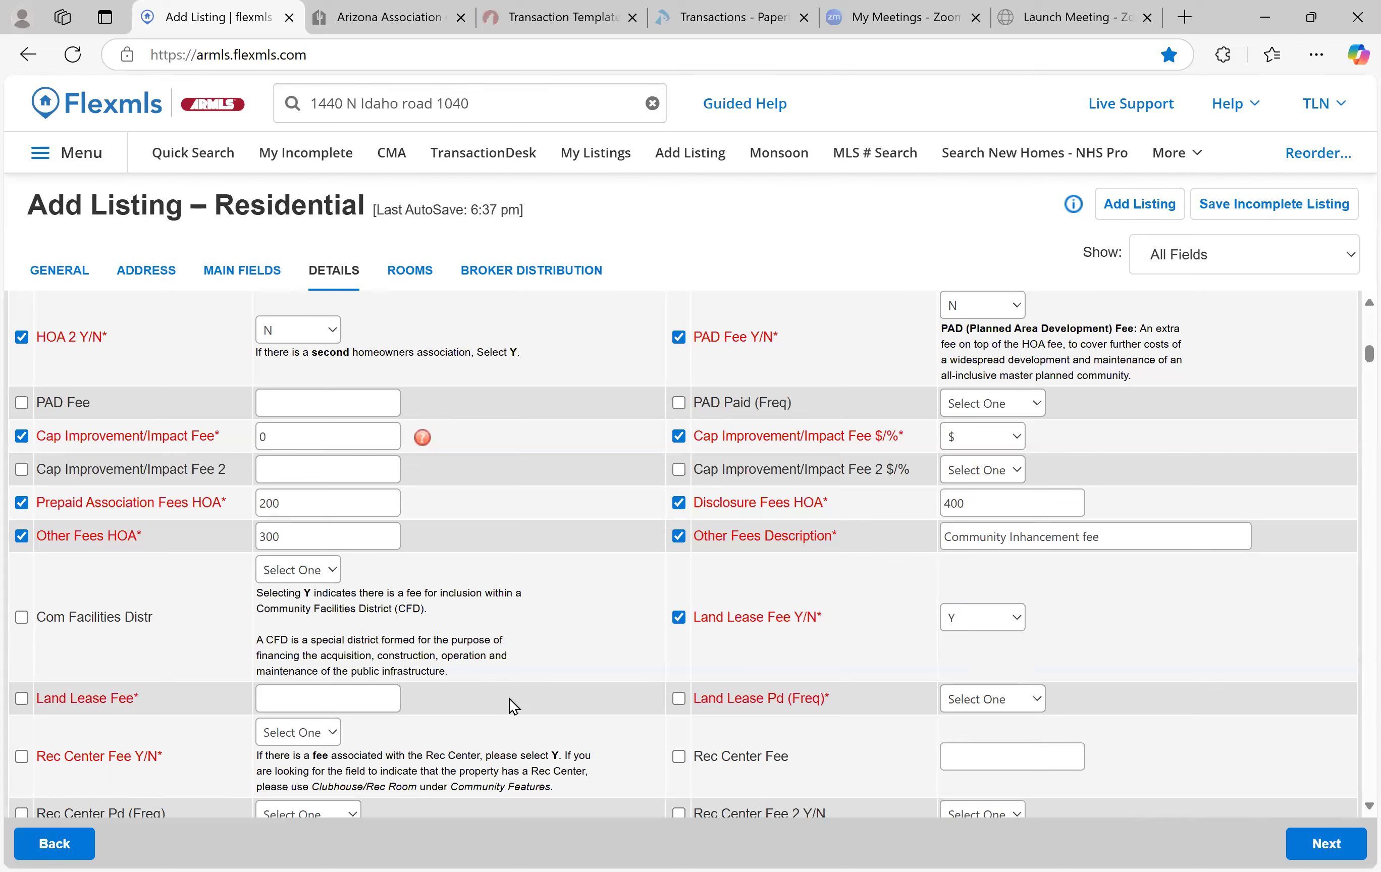
left_click(303, 692)
type("10000")
key("BackSpace")
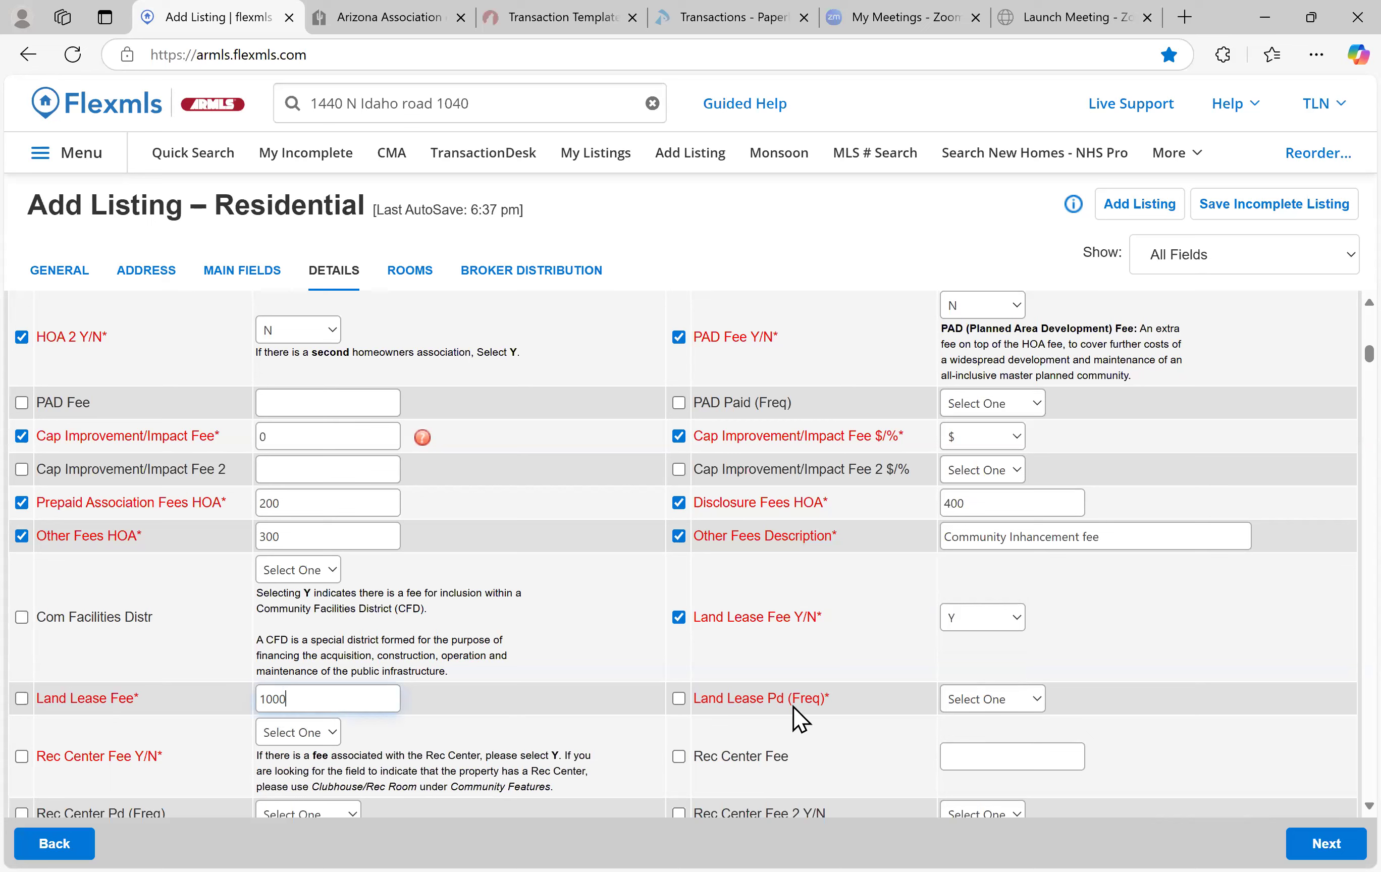
left_click(946, 699)
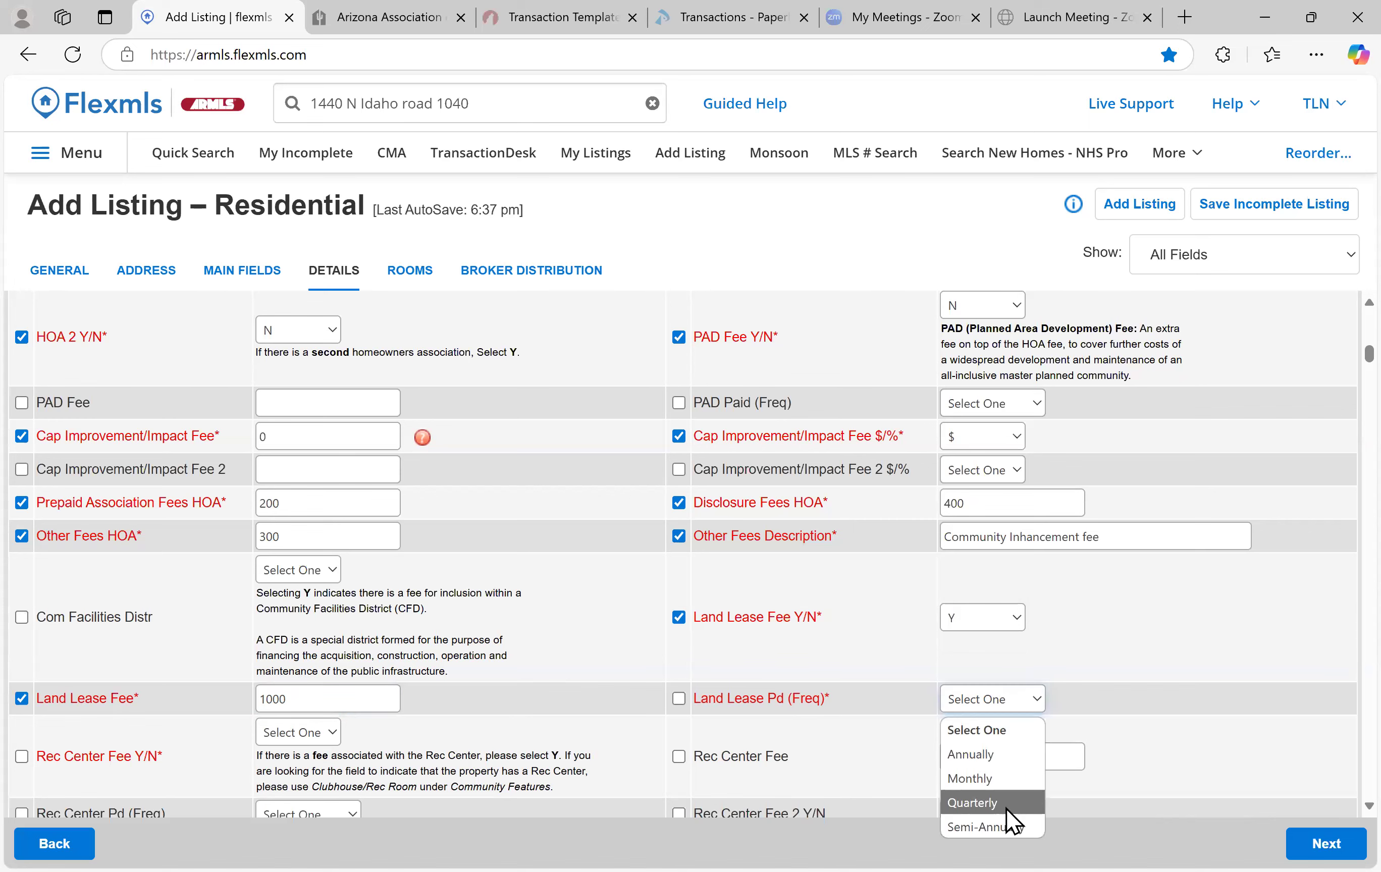
left_click(998, 780)
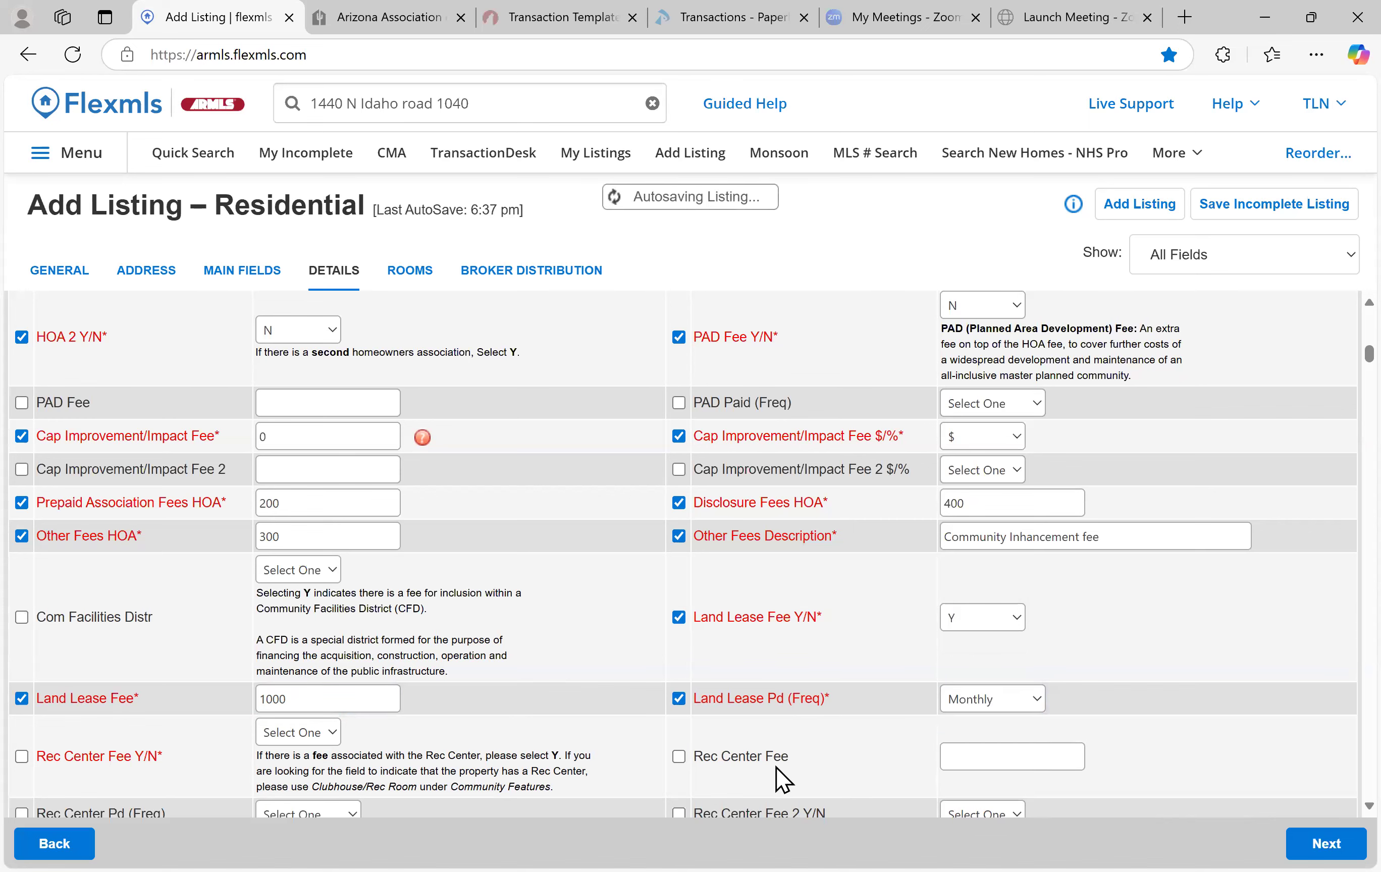
Set Rec Center Fee Y/N to N, keeping the land lease Monthly
scroll(462, 696, "down", 2)
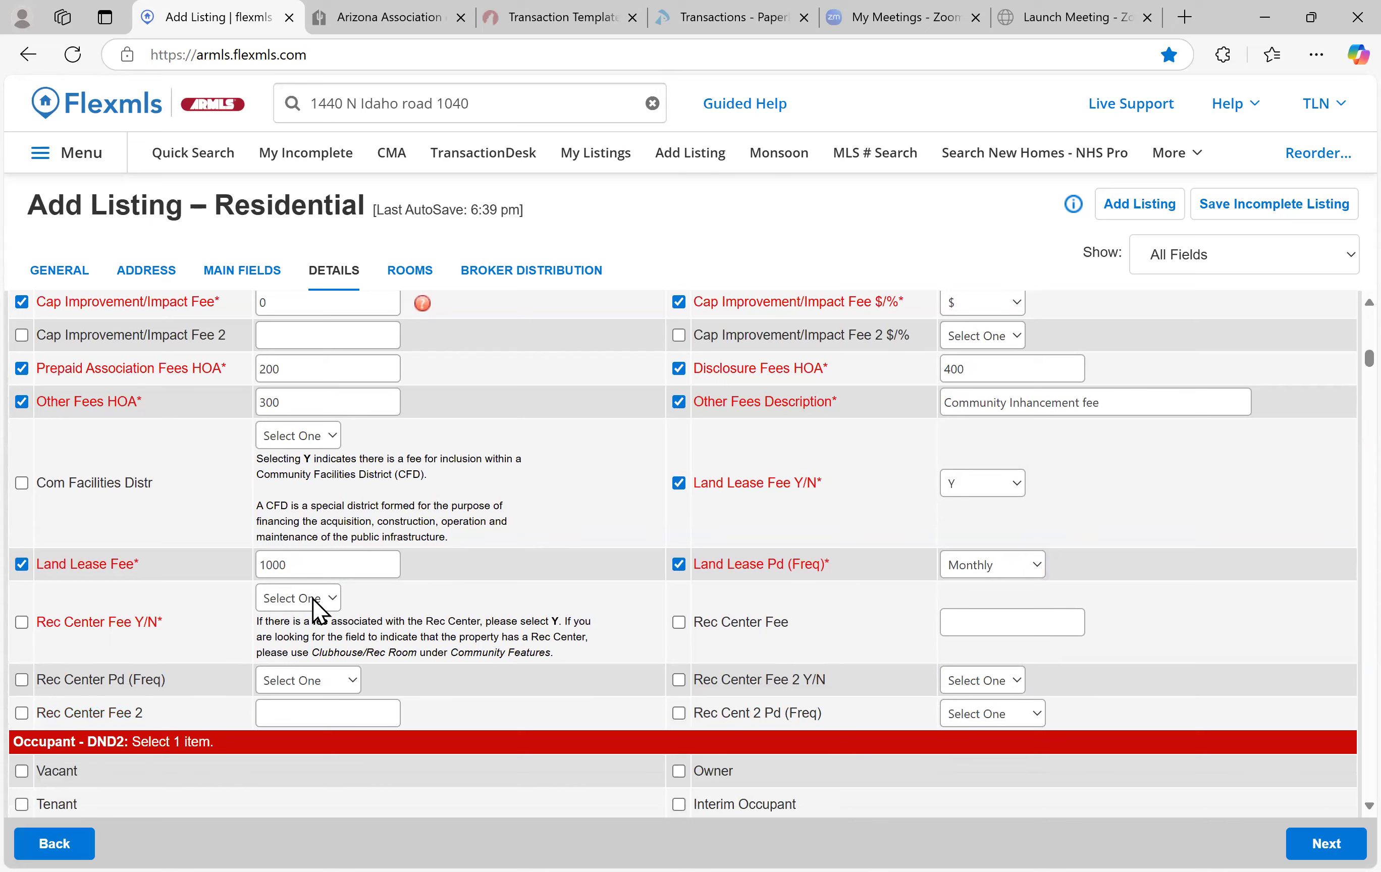
left_click(312, 598)
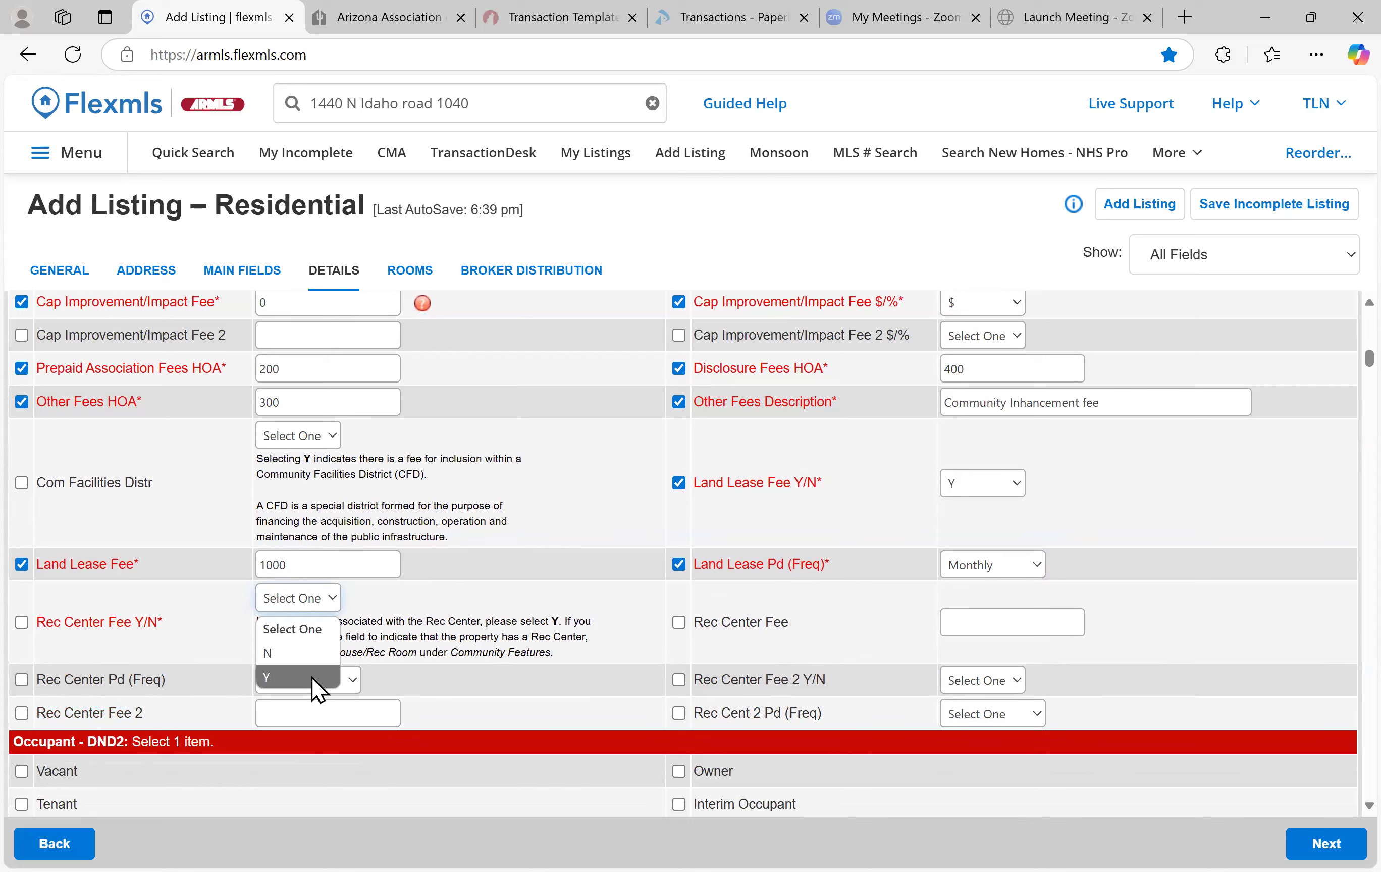
left_click(303, 654)
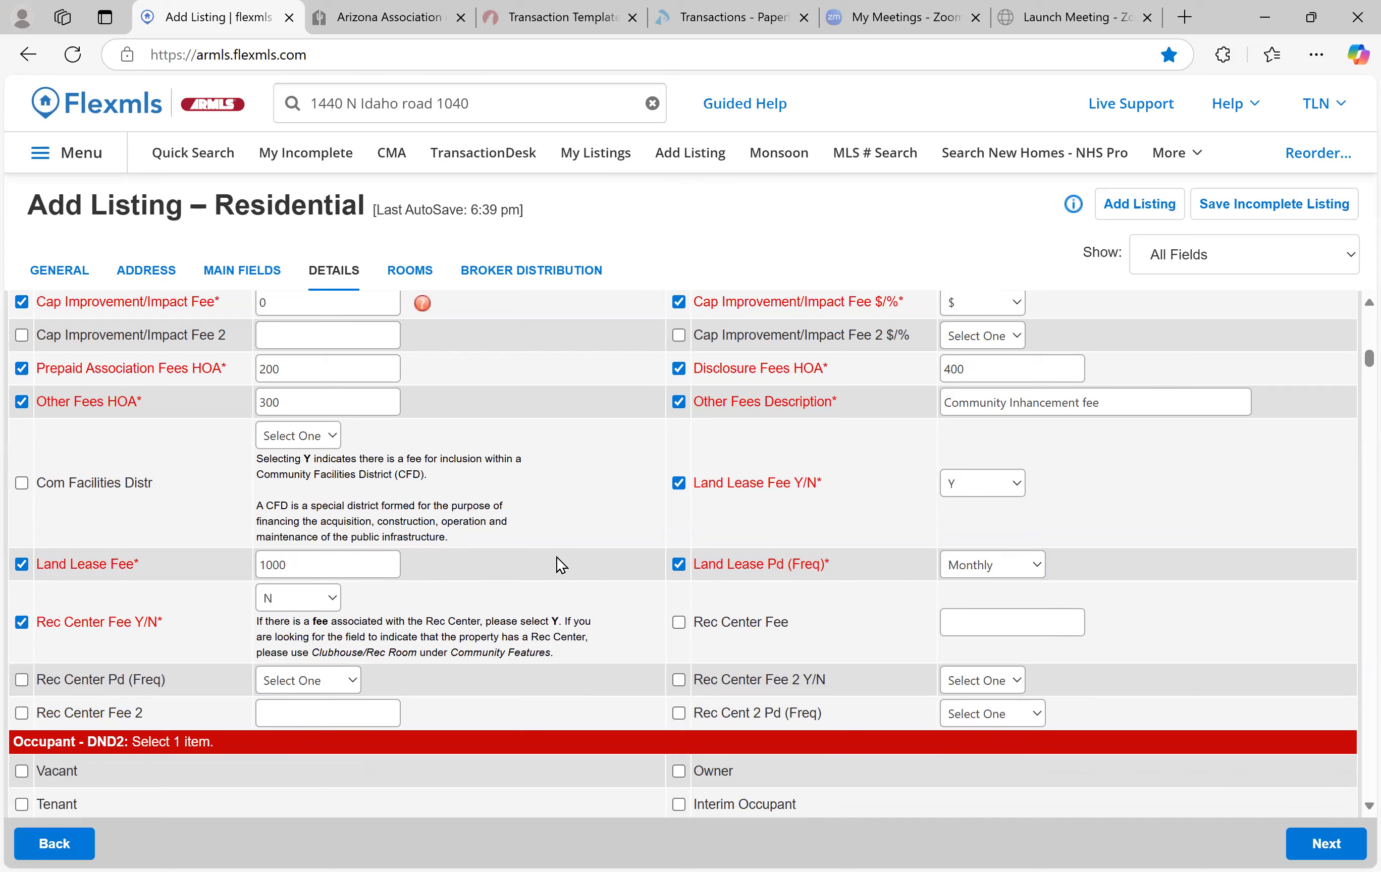
left_click(1003, 572)
left_click(899, 610)
scroll(490, 606, "down", 4)
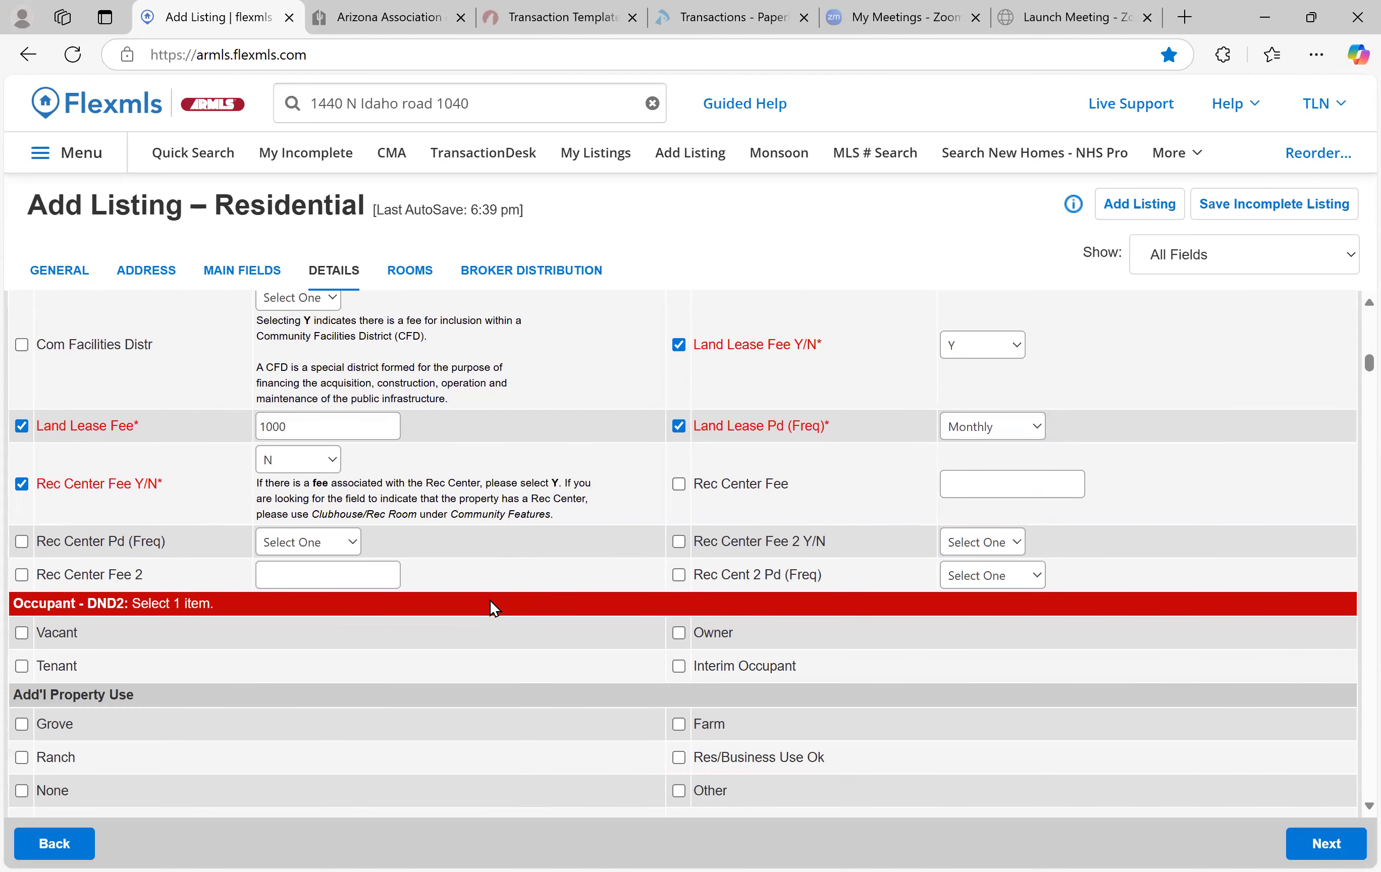
scroll(490, 604, "down", 1)
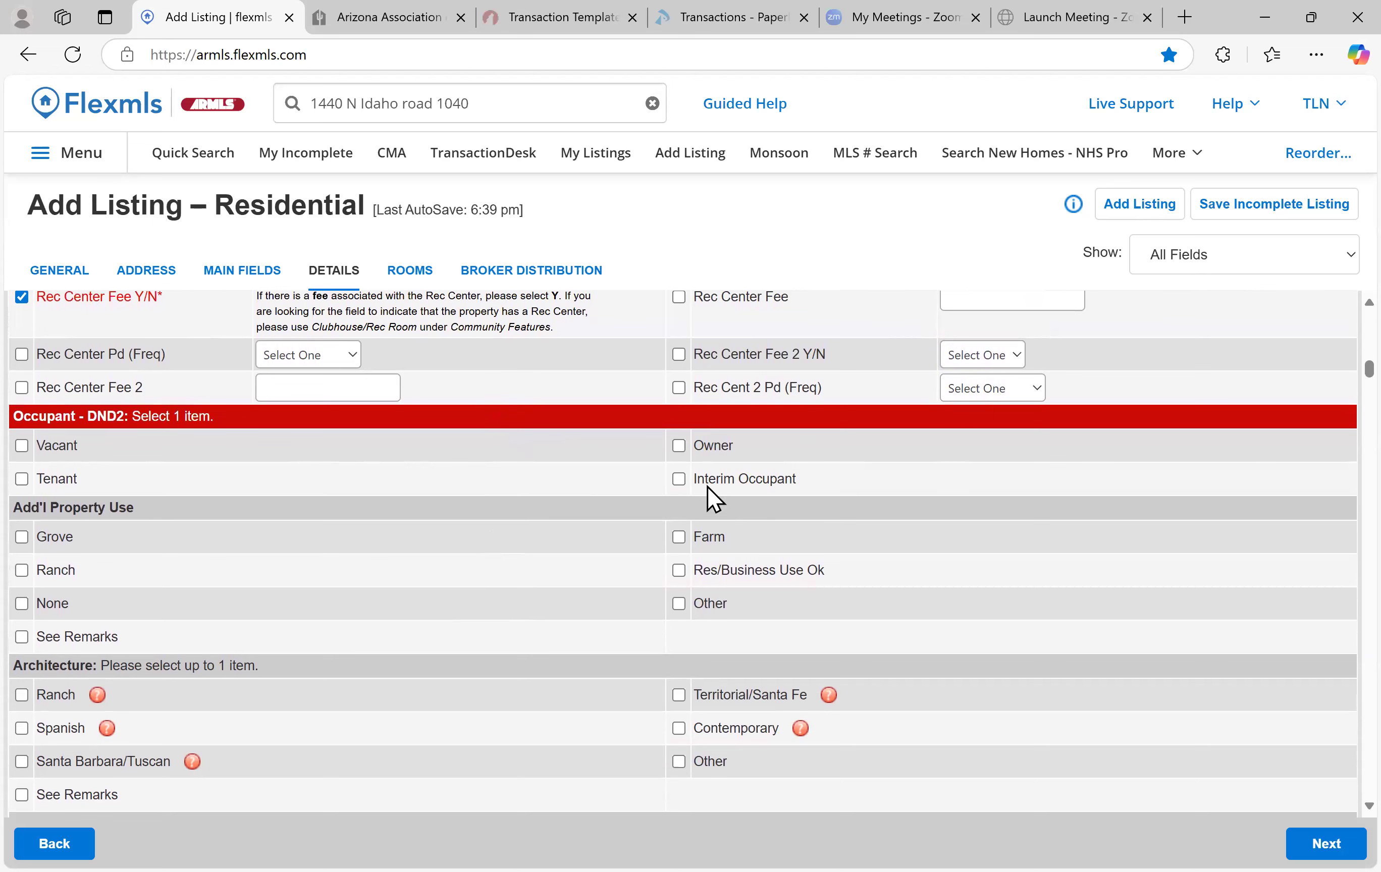
scroll(225, 478, "down", 1)
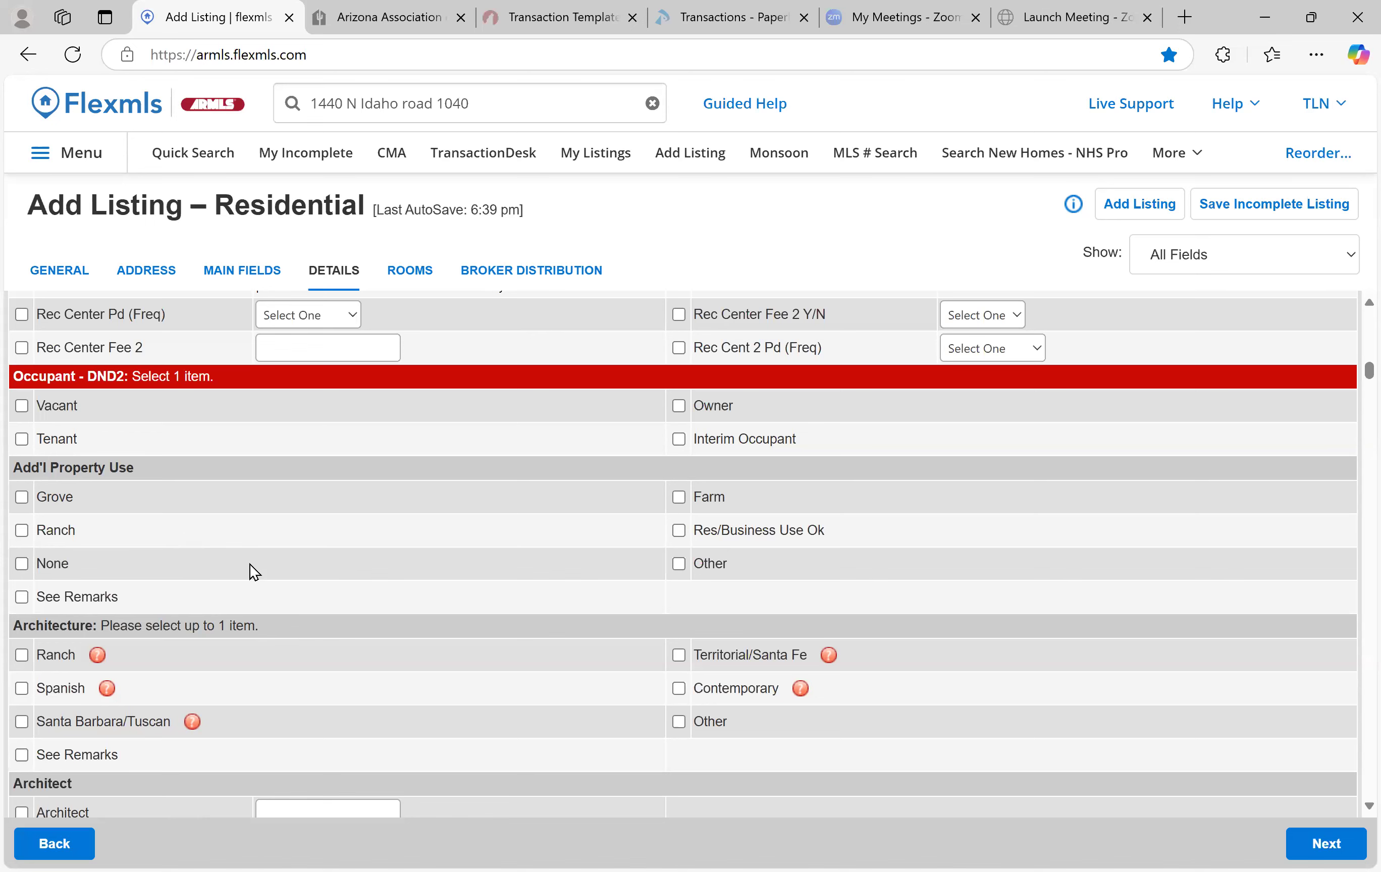
scroll(251, 565, "down", 4)
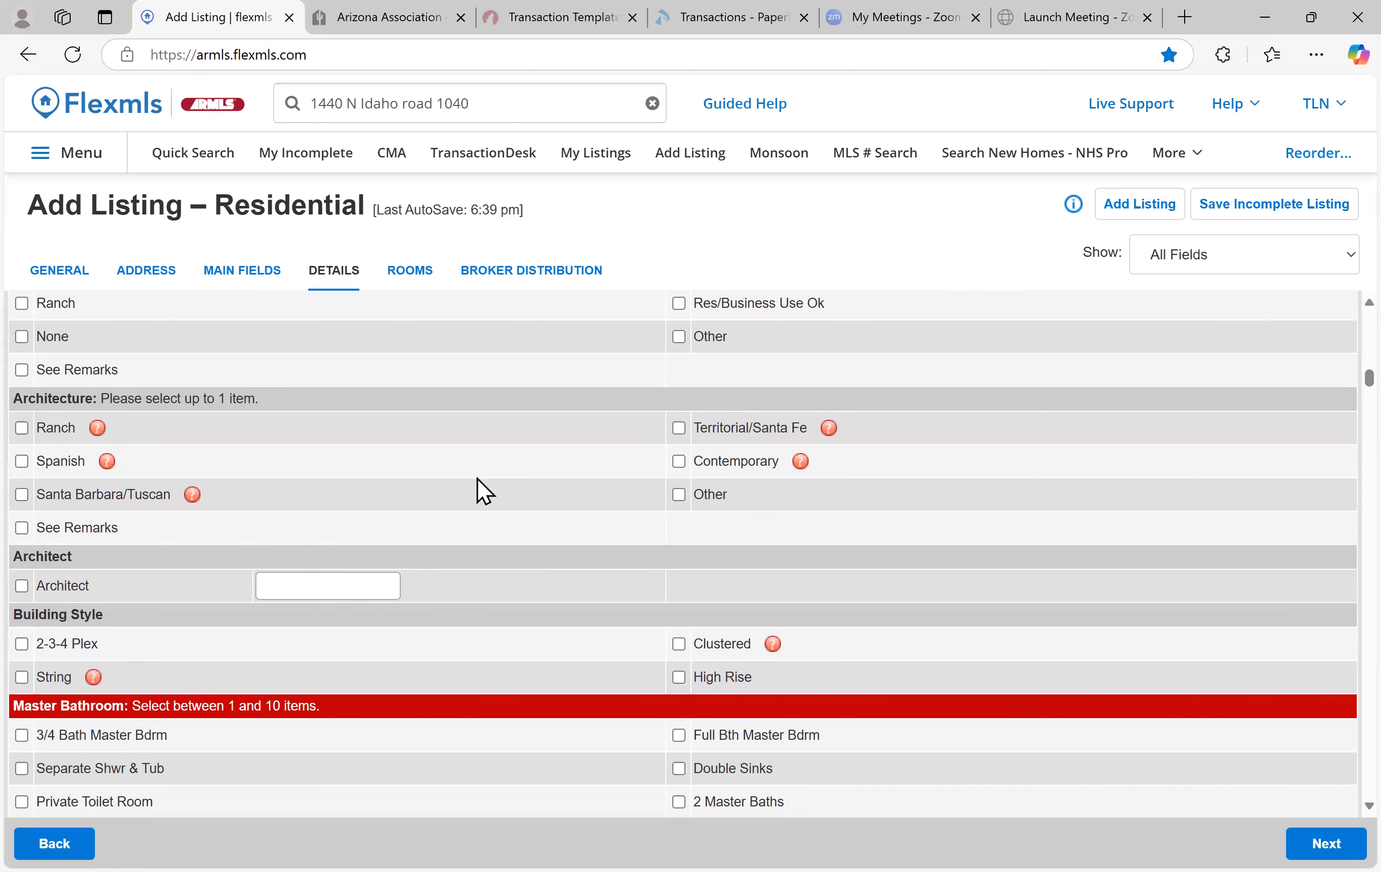
scroll(477, 490, "down", 5)
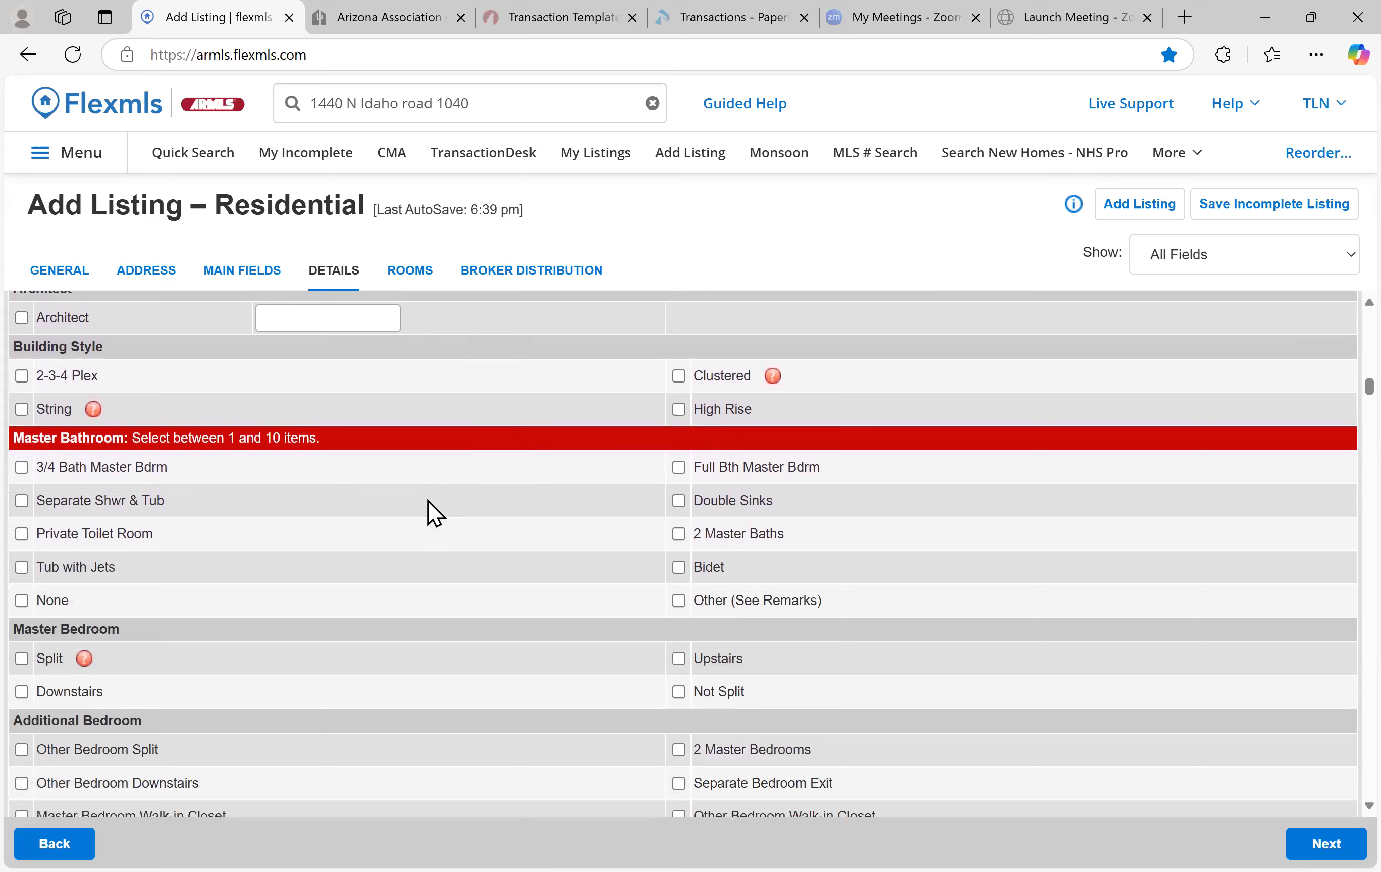
scroll(295, 482, "up", 3)
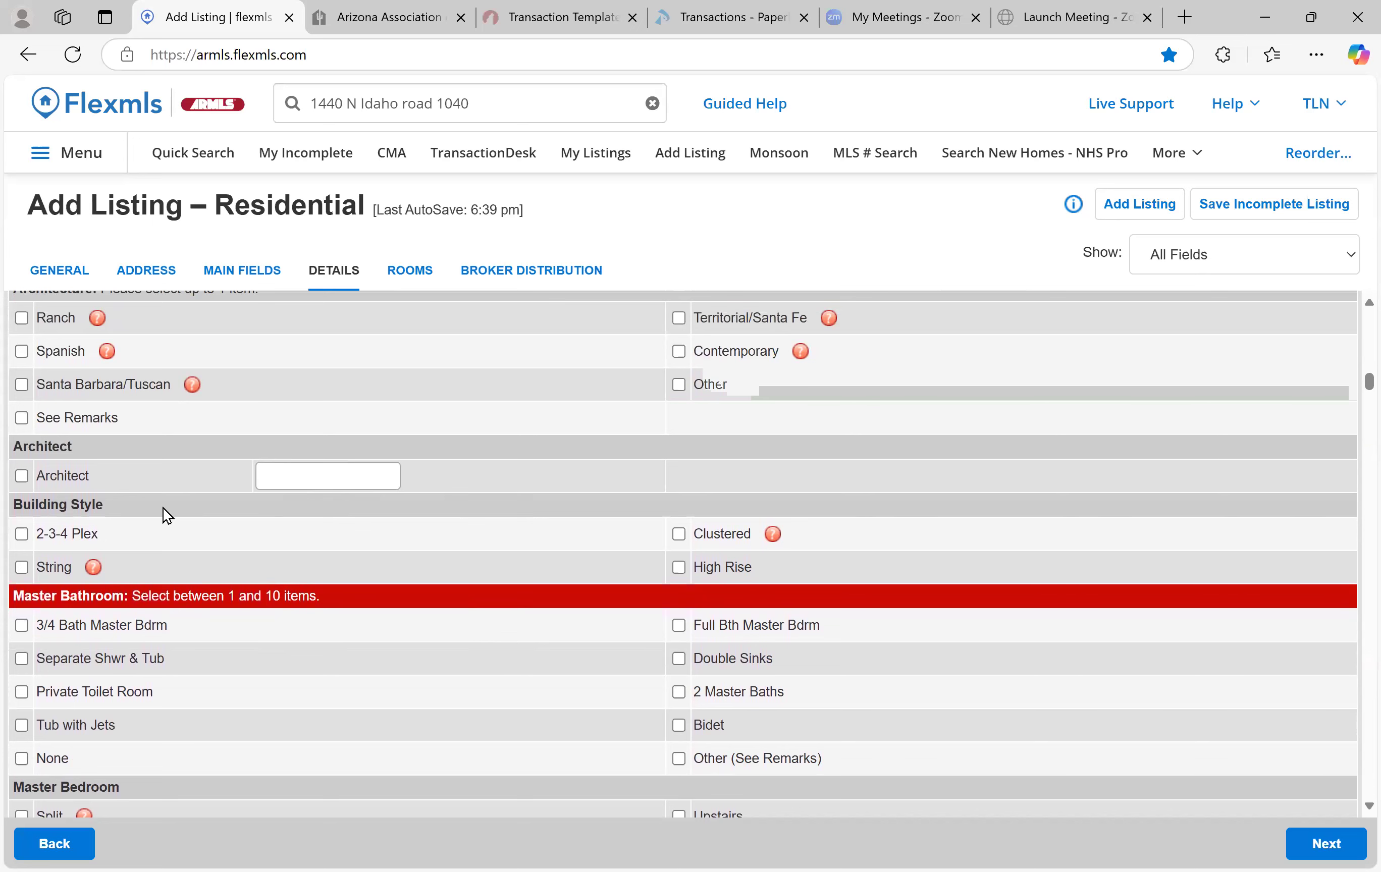
scroll(190, 517, "down", 1)
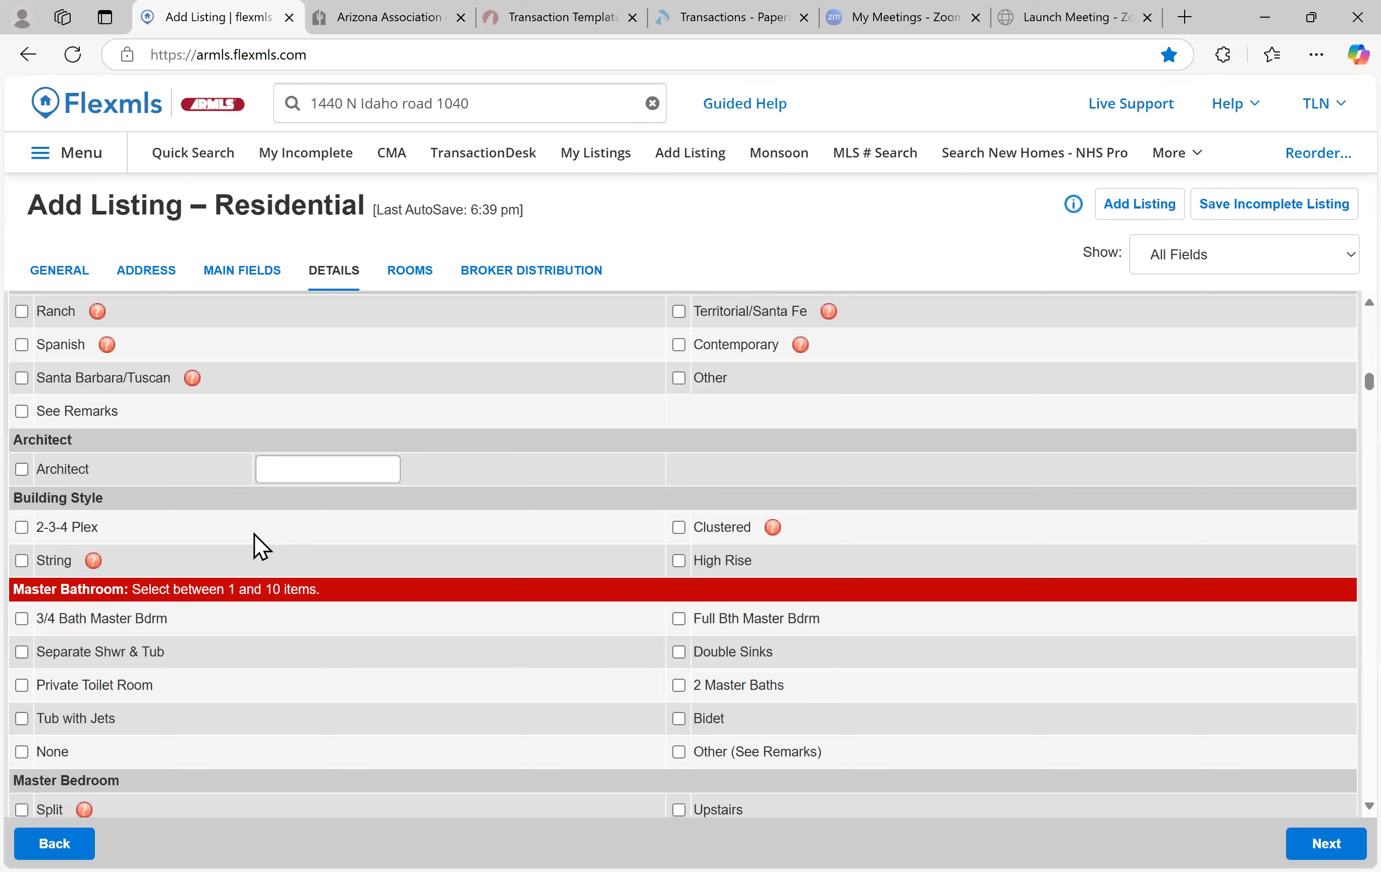
scroll(266, 544, "down", 3)
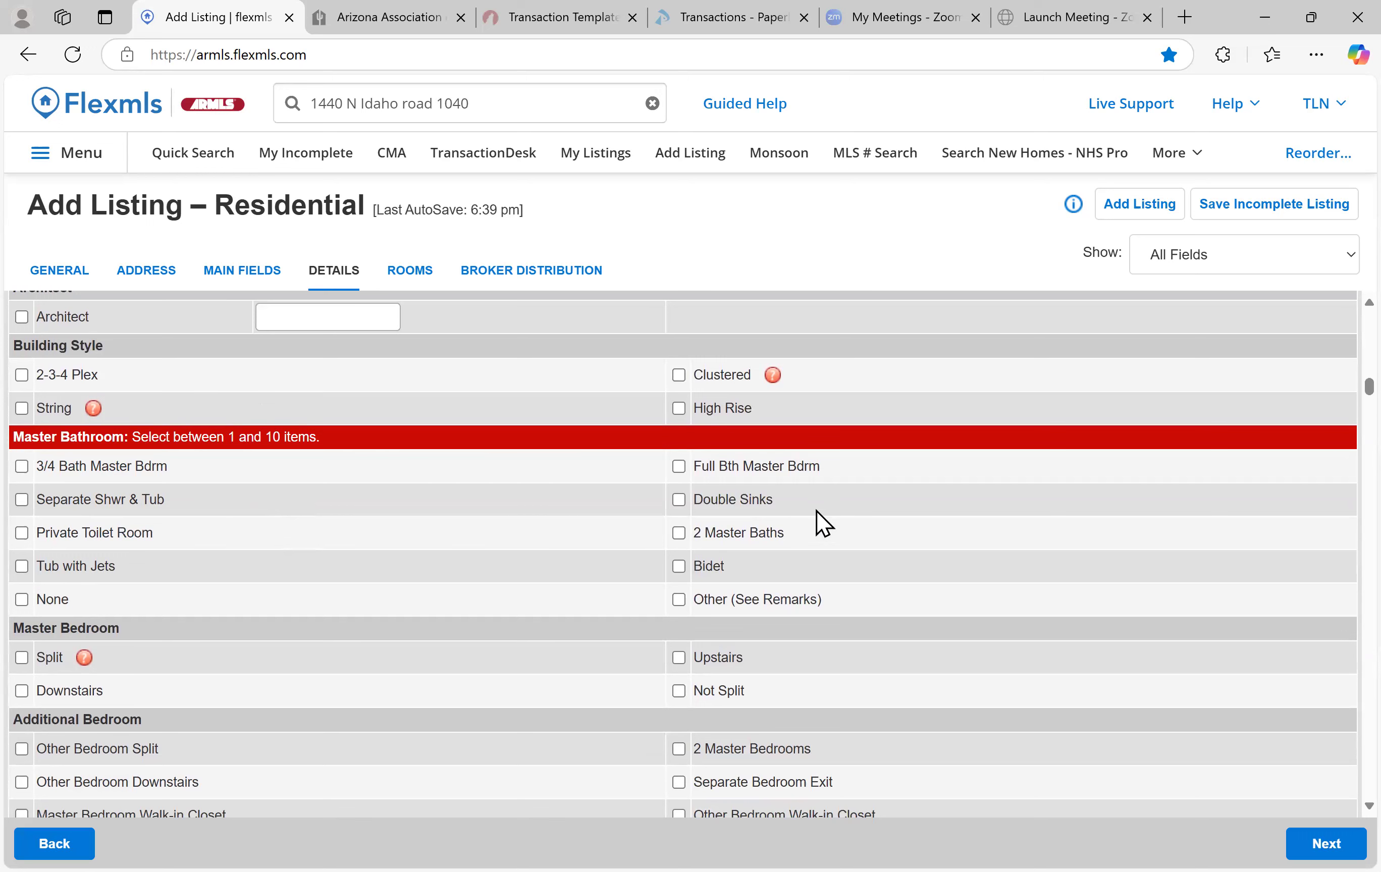
Tick Separate Shwr & Tub, Private Toilet Room, Double Sinks, Full Bth Master Bdrm and Bidet
left_click(22, 500)
left_click(21, 533)
left_click(679, 500)
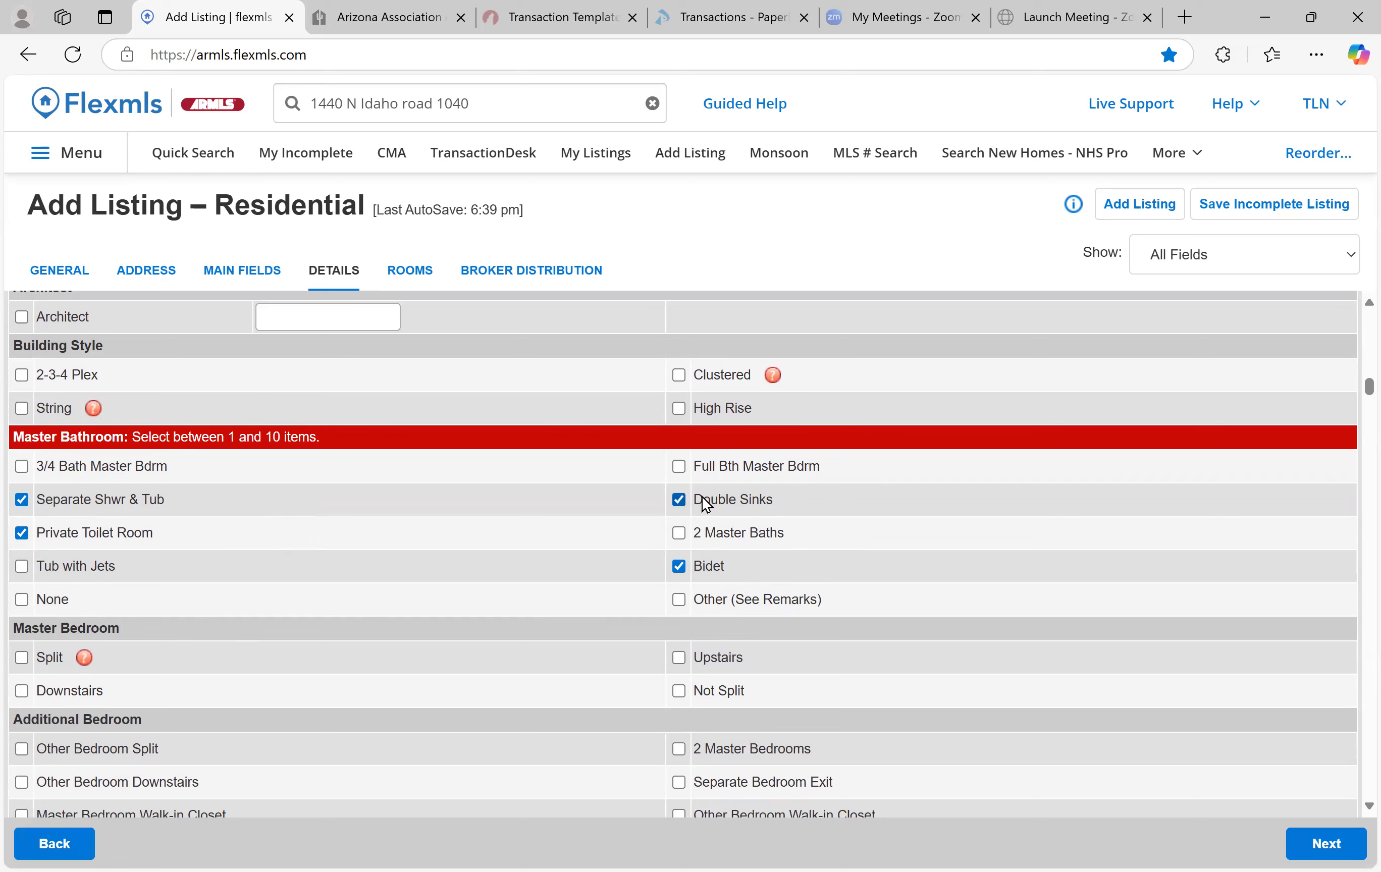
left_click(679, 466)
left_click(679, 466)
left_click(679, 466)
scroll(194, 529, "down", 4)
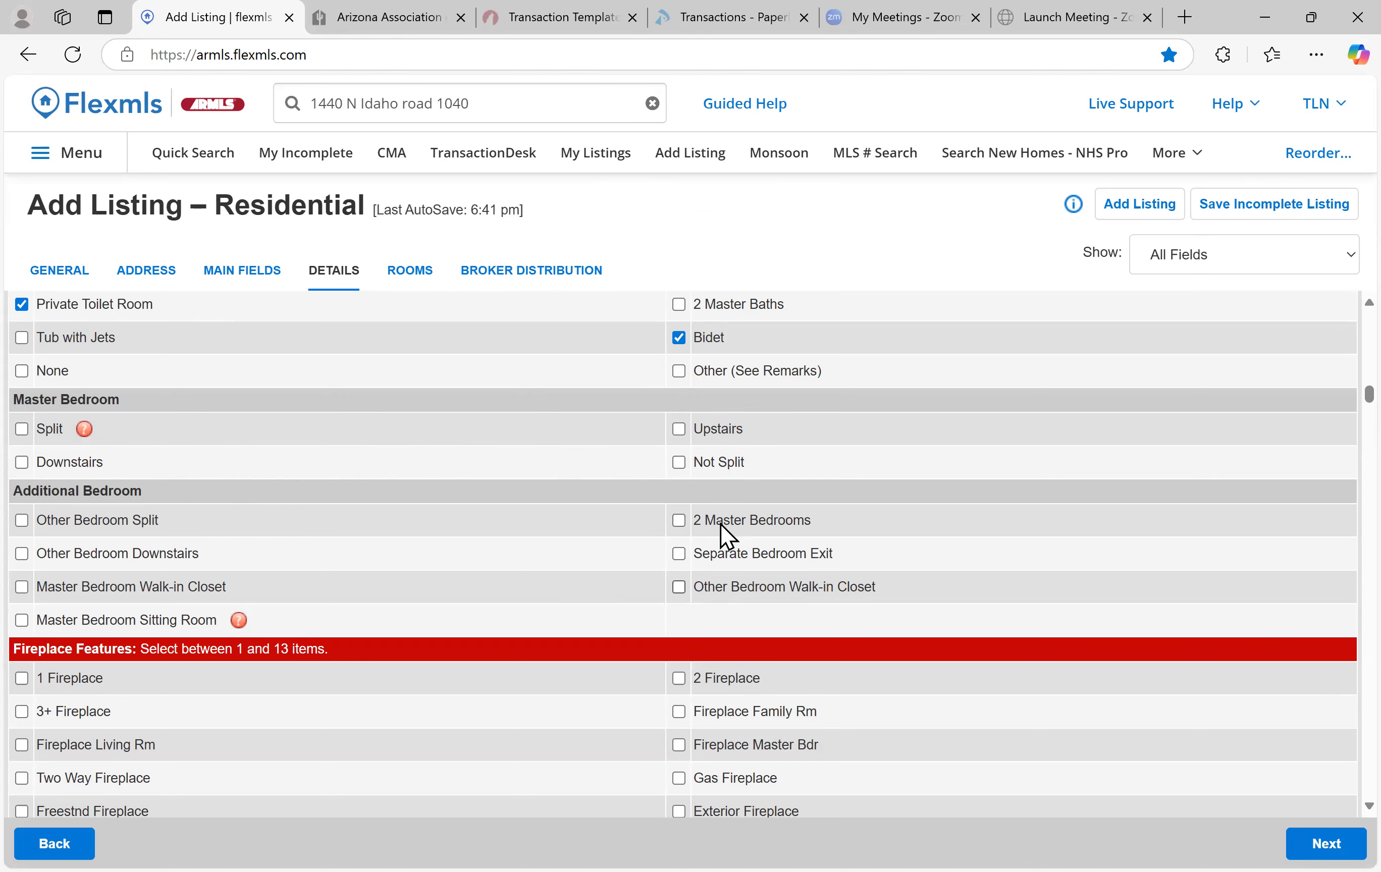
scroll(730, 507, "down", 1)
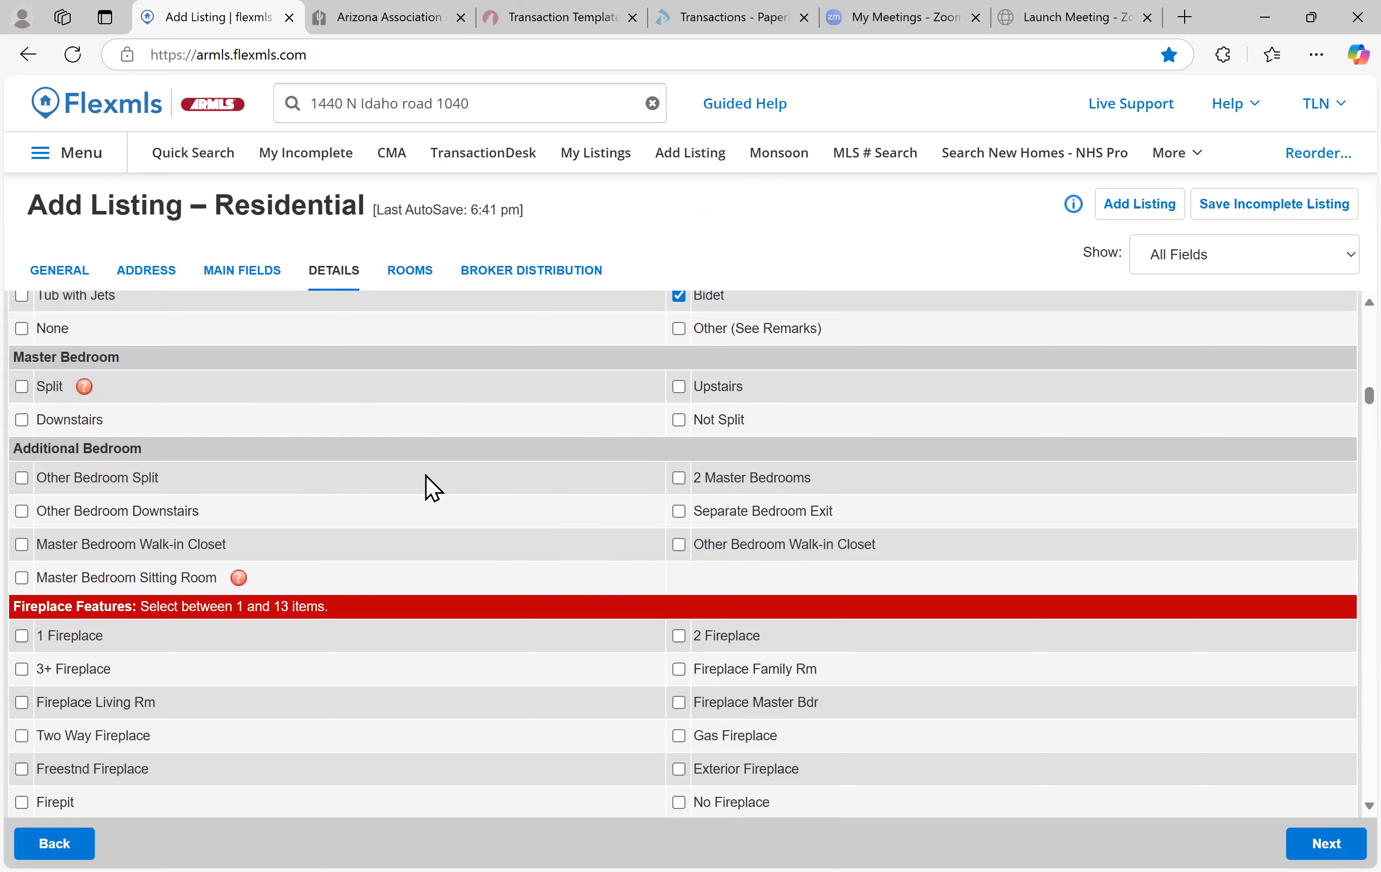
scroll(433, 487, "down", 4)
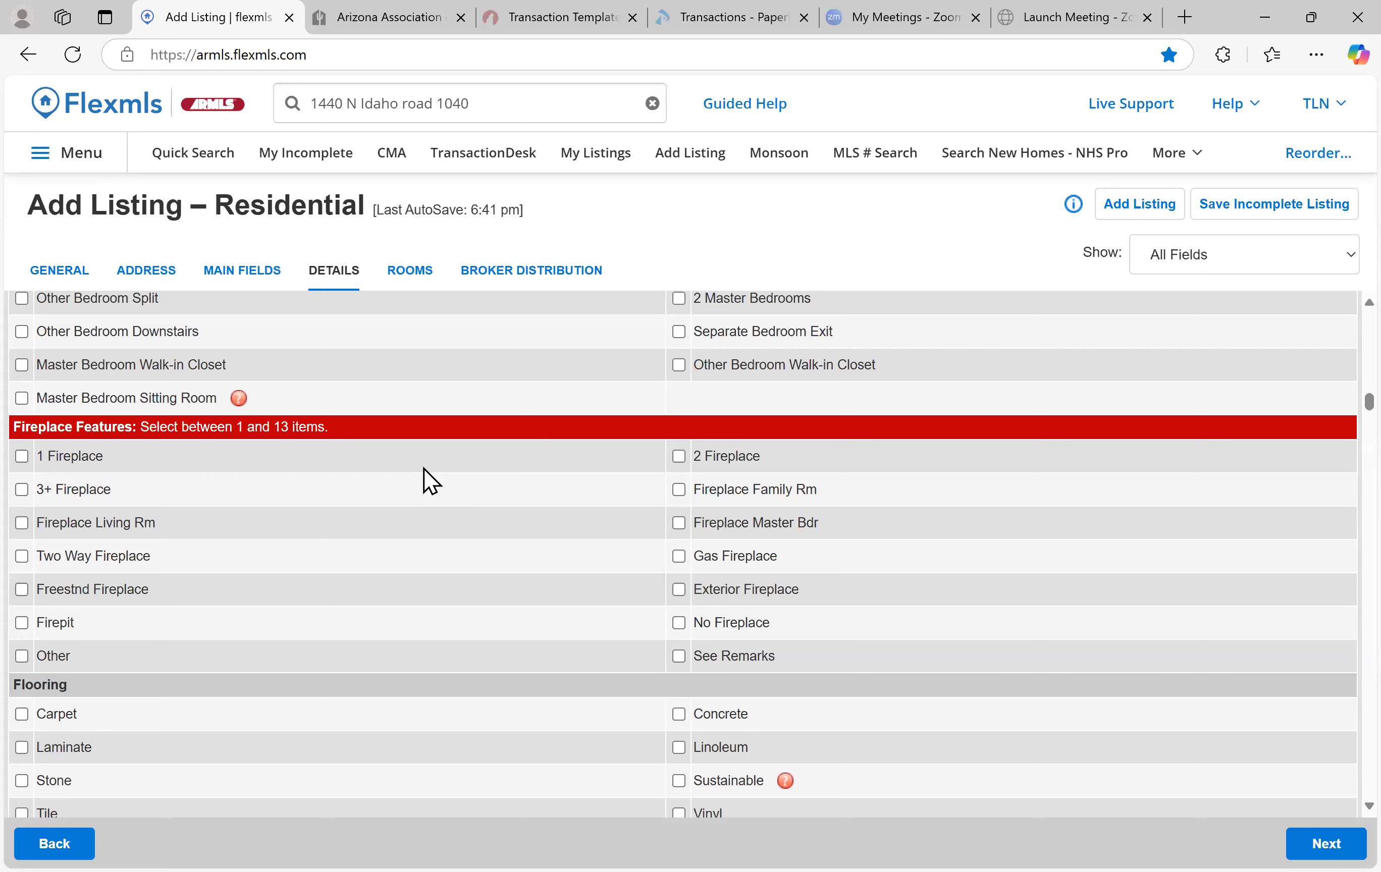
Tick 2 Master Bedrooms, Master Bedroom Sitting Room and No Fireplace
left_click(679, 298)
left_click(22, 398)
scroll(477, 470, "down", 2)
scroll(477, 470, "up", 1)
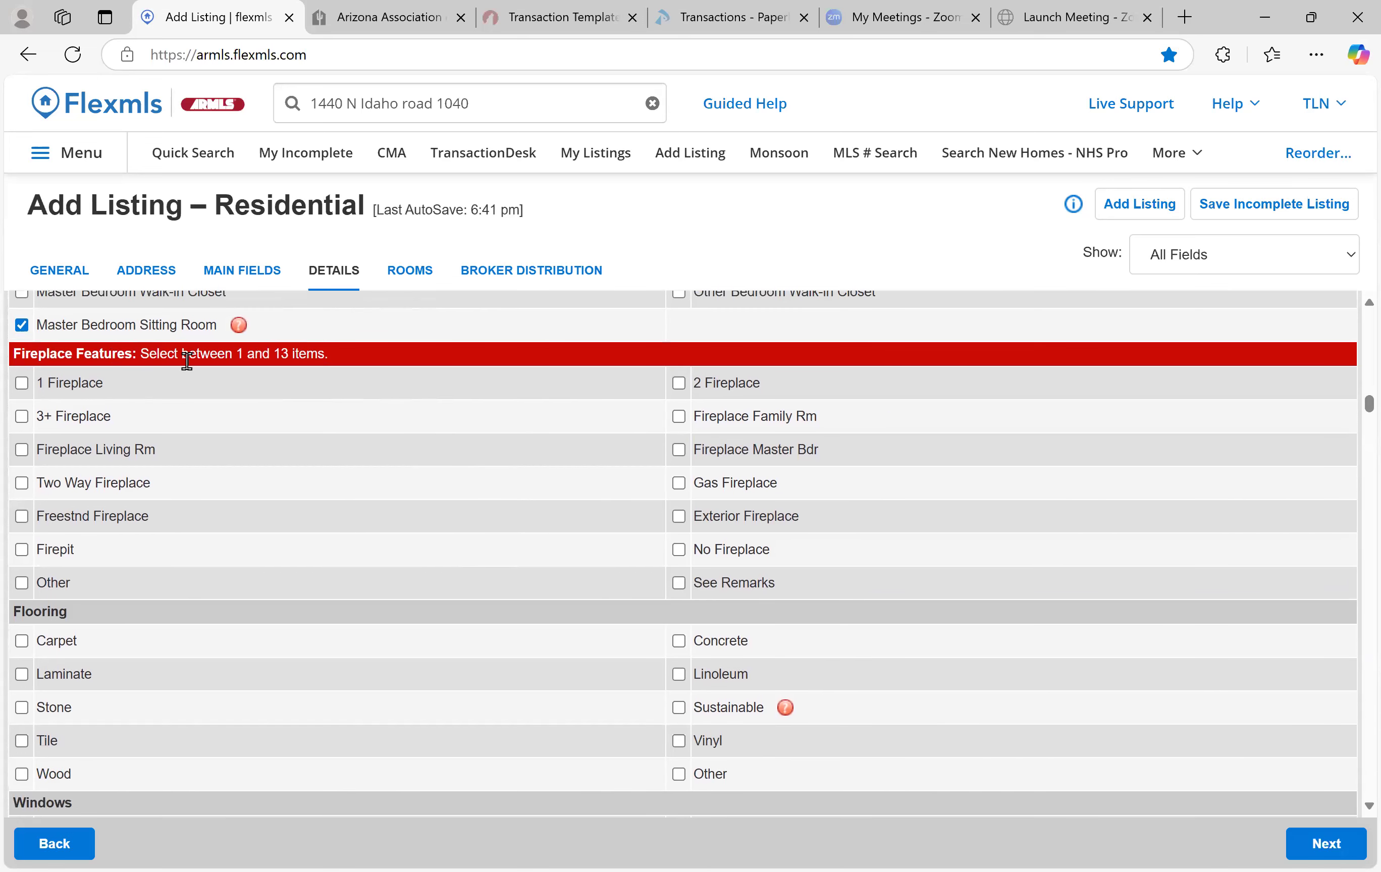
left_click(679, 551)
Mark the pool as Private and Heated, and the spa as Private and Heated
scroll(352, 607, "down", 5)
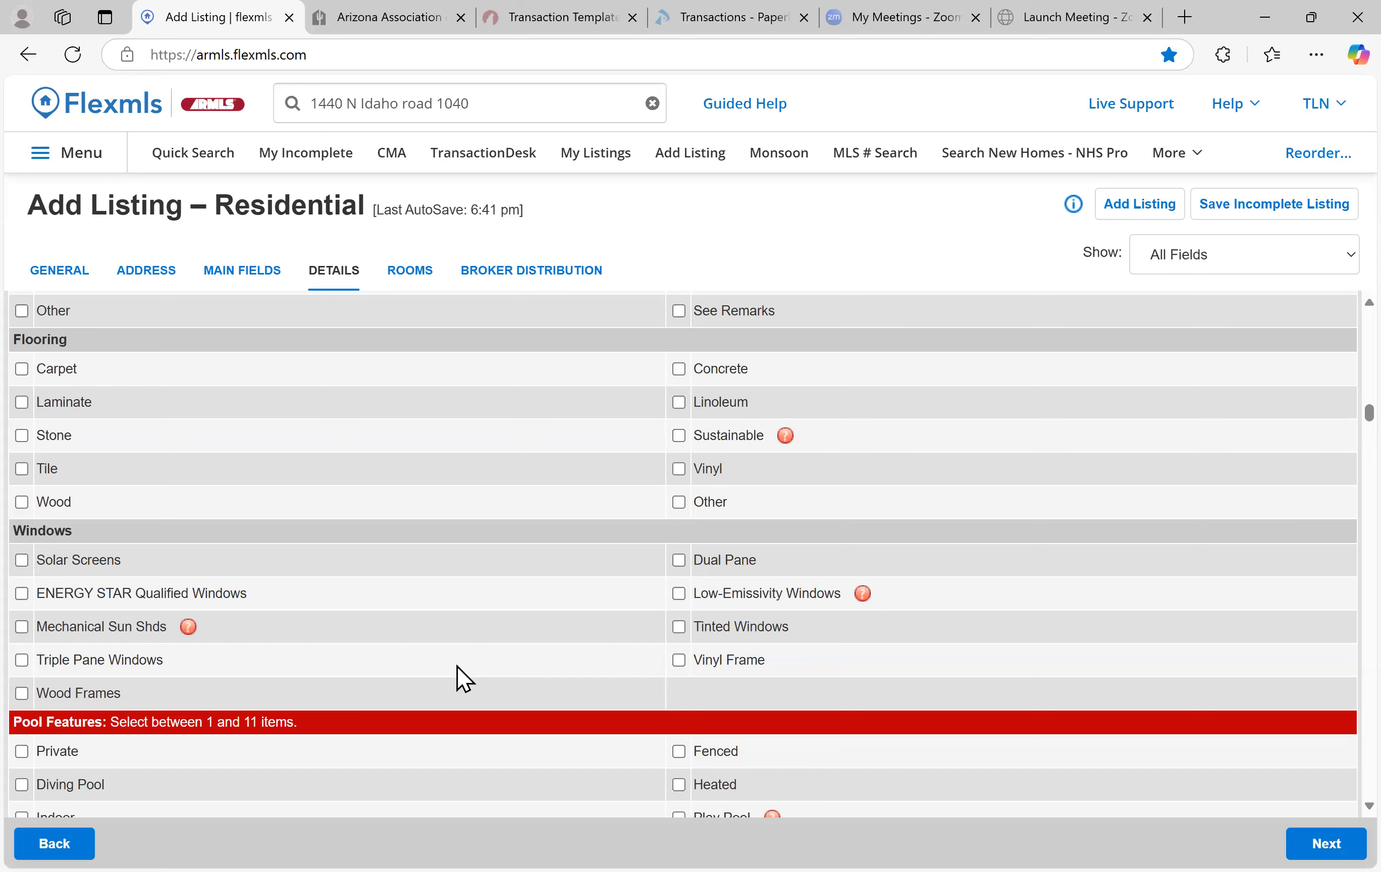
scroll(430, 594, "down", 3)
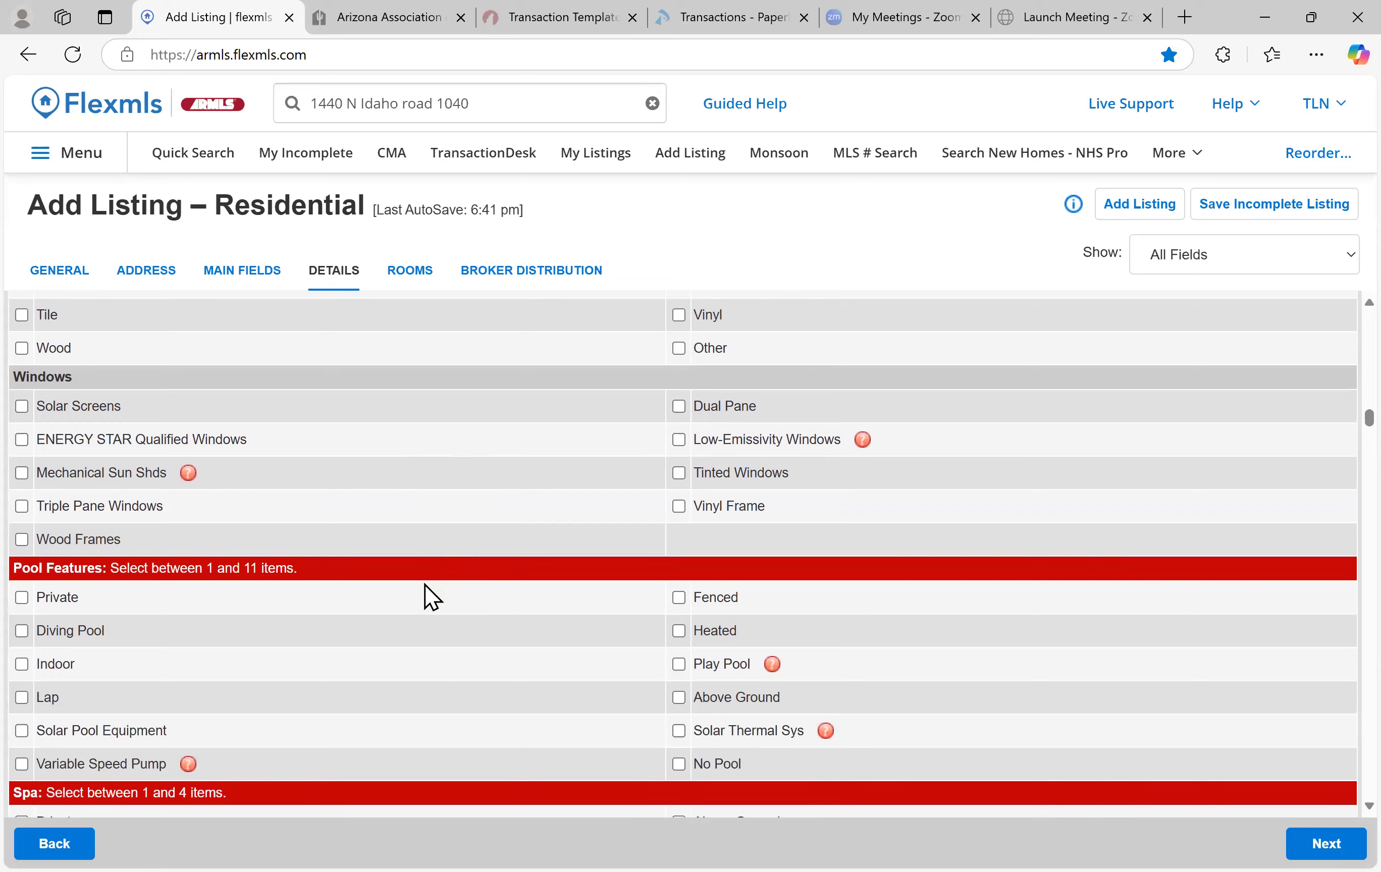
scroll(425, 601, "down", 2)
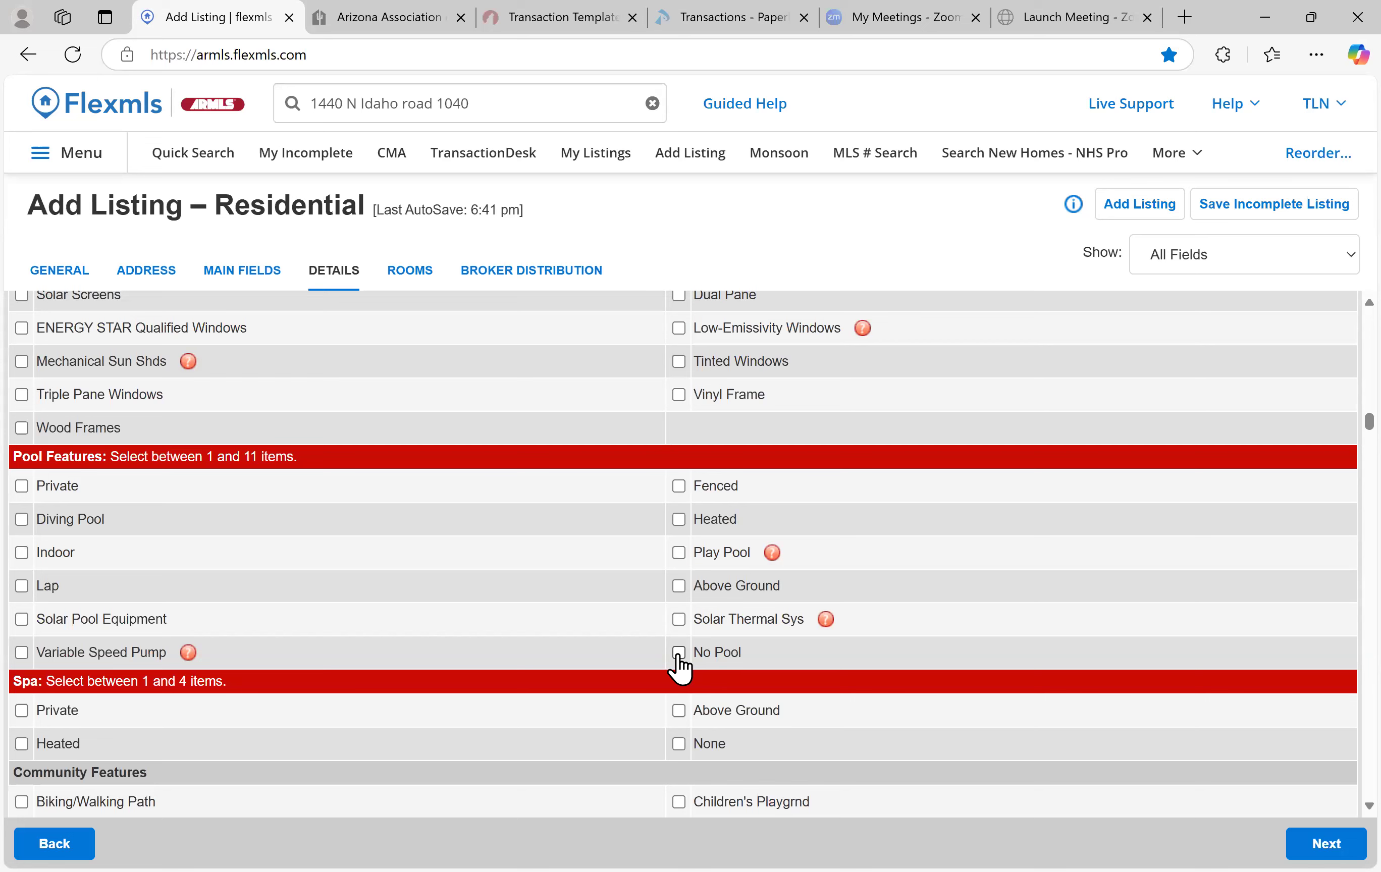
scroll(25, 479, "down", 1)
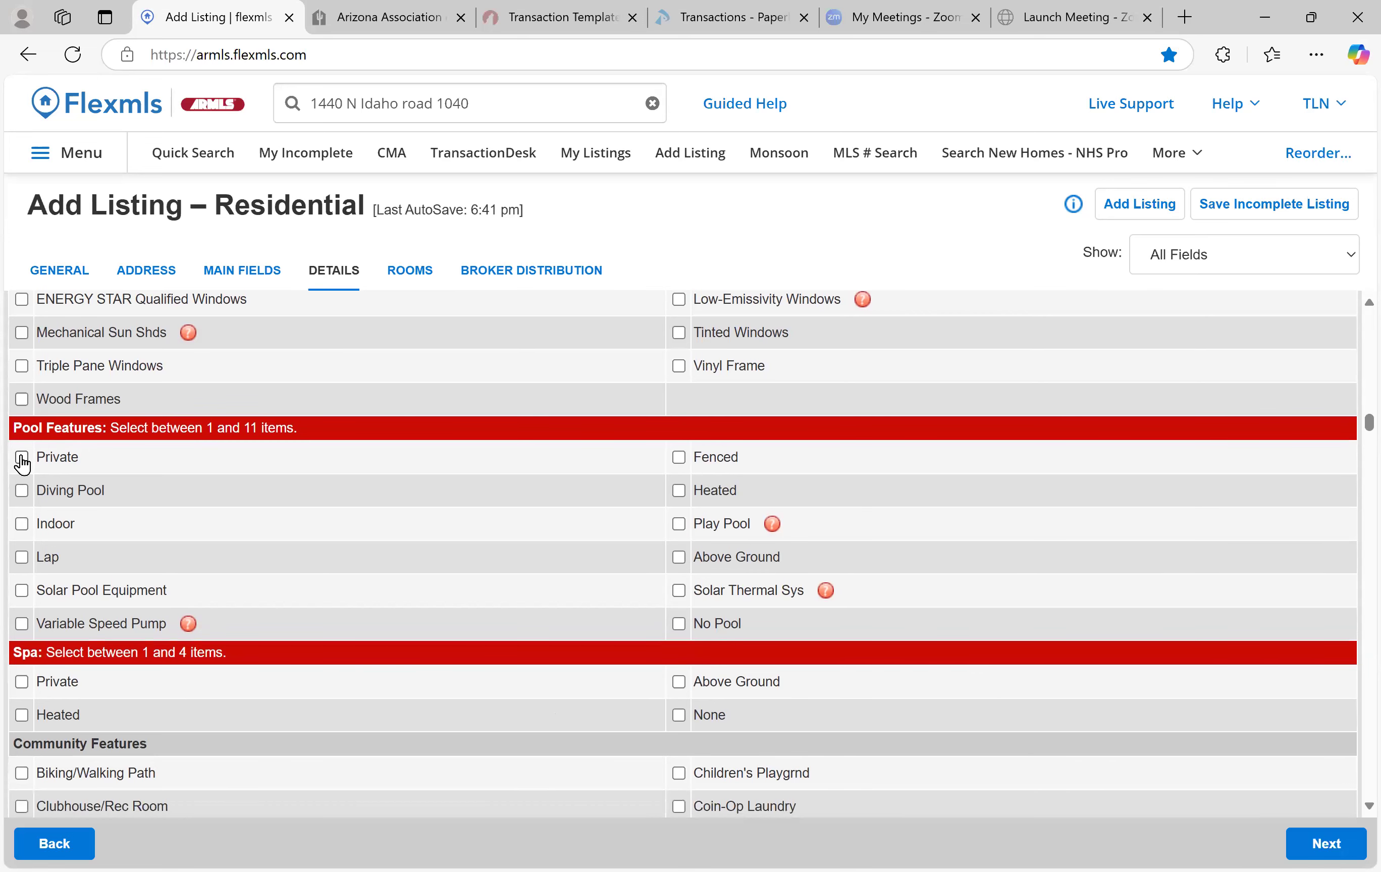
left_click(21, 458)
left_click(675, 492)
scroll(316, 522, "down", 2)
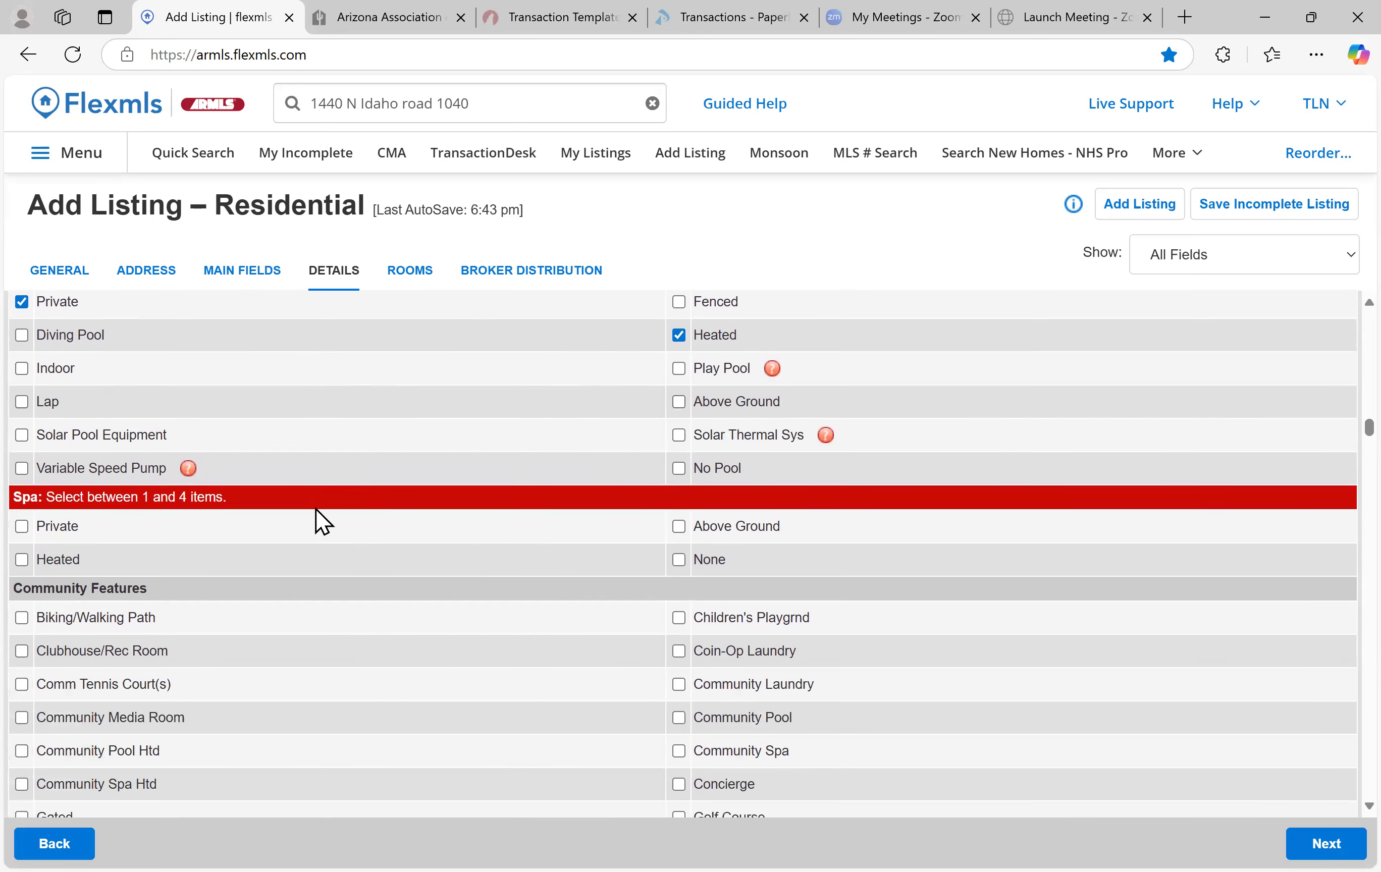
left_click(21, 526)
left_click(21, 560)
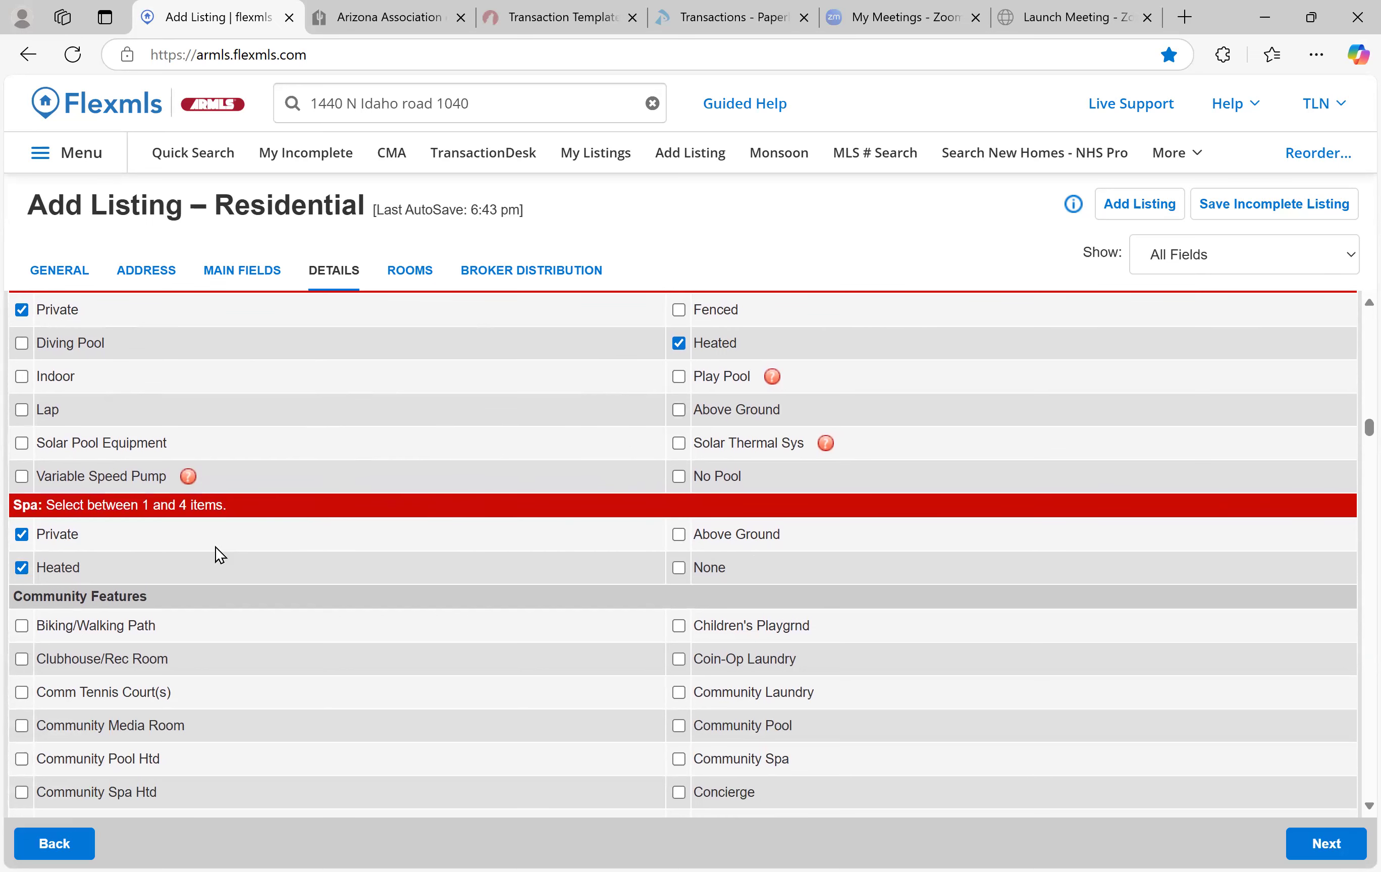
Add Pickleball under Community Features
scroll(216, 548, "down", 5)
scroll(193, 488, "up", 1)
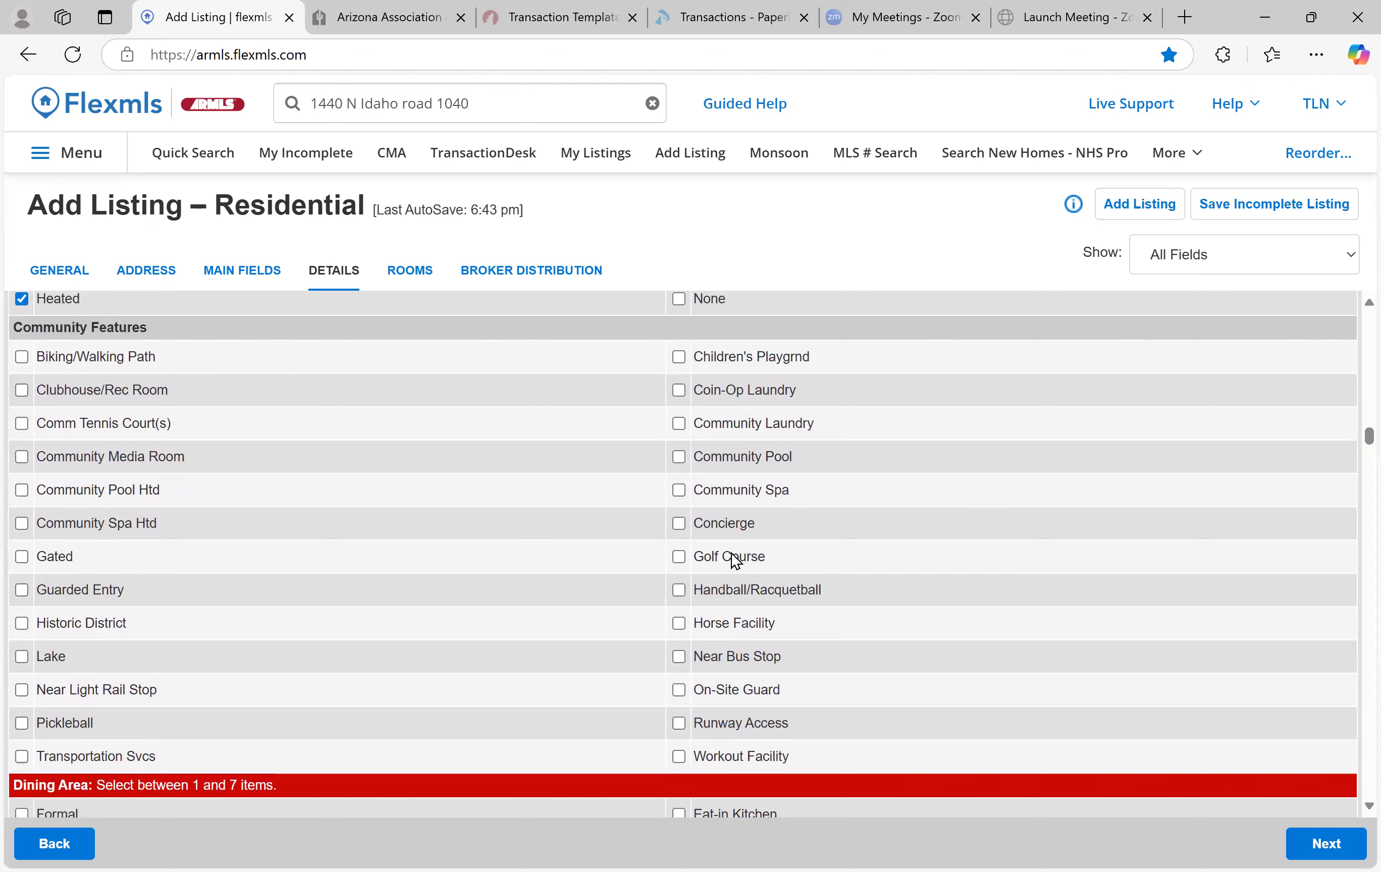
left_click(24, 723)
scroll(388, 585, "down", 5)
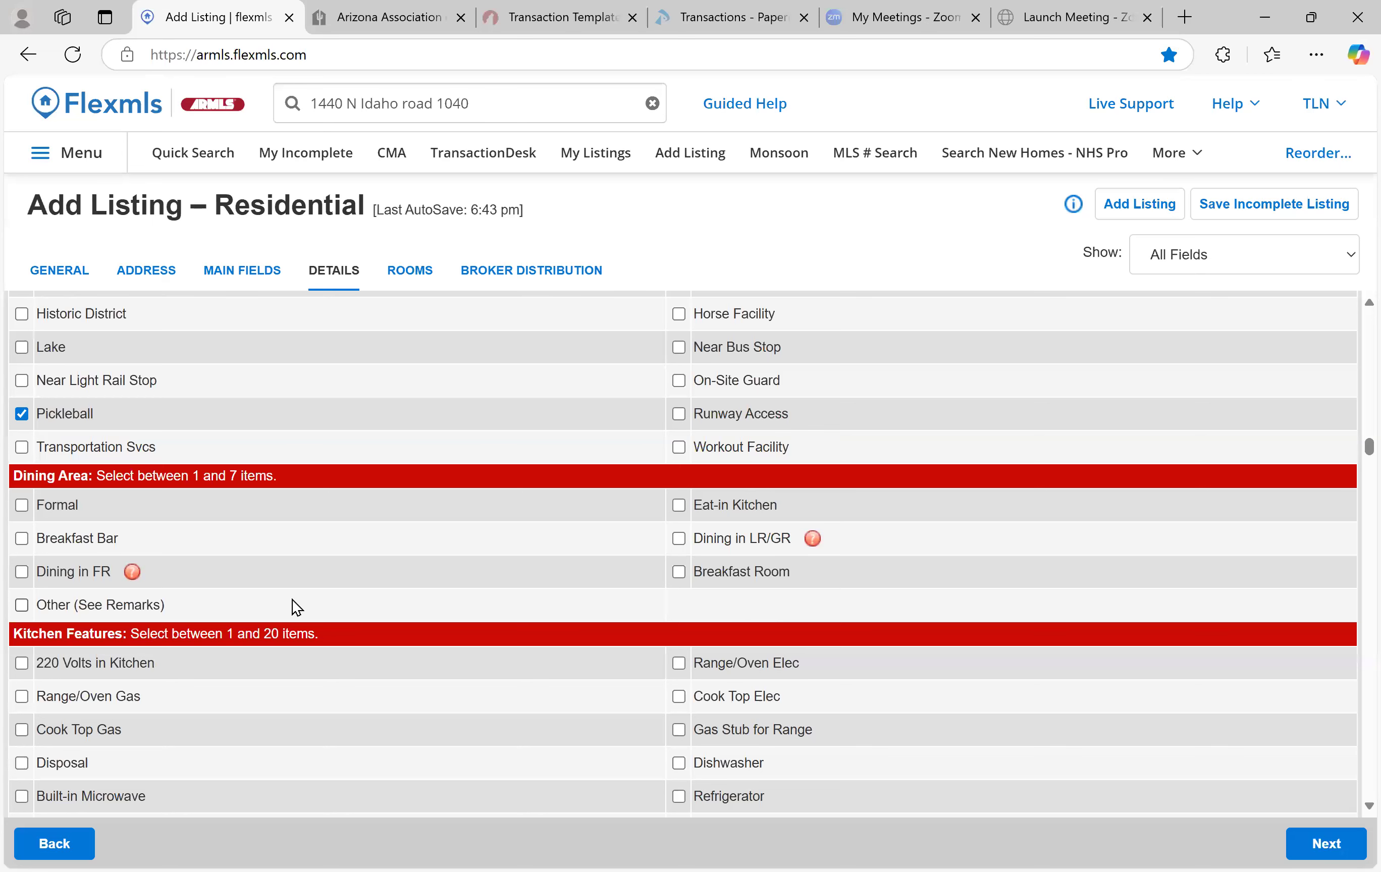
Mark Formal and Breakfast Bar dining areas plus an Eat-in Kitchen
left_click(22, 505)
scroll(226, 550, "down", 3)
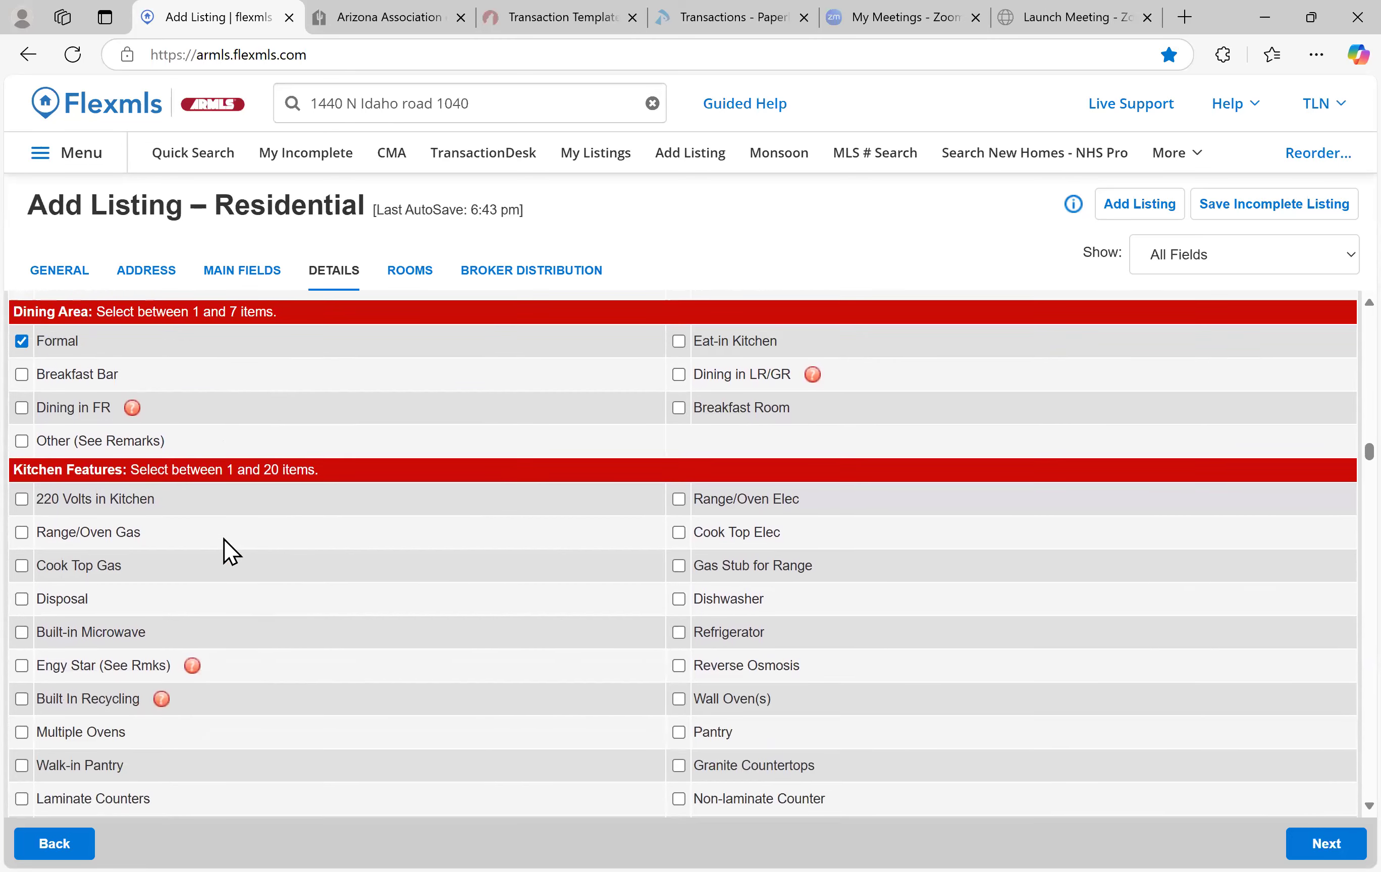
scroll(225, 549, "up", 2)
left_click(25, 505)
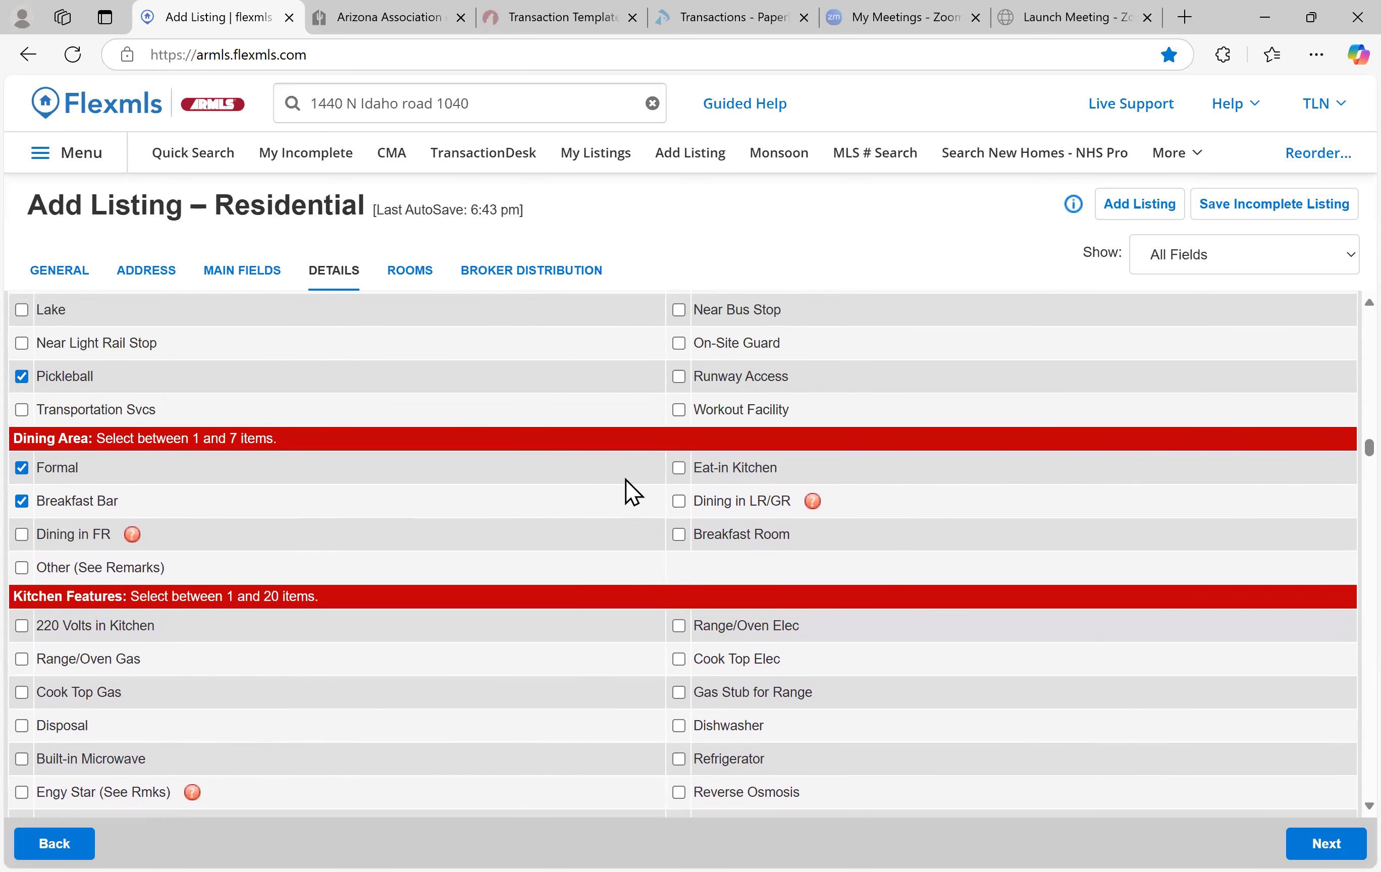
left_click(678, 468)
Add kitchen appliances: gas range/oven, gas cooktop, disposal, built-in microwave and multiple ovens
scroll(254, 553, "down", 3)
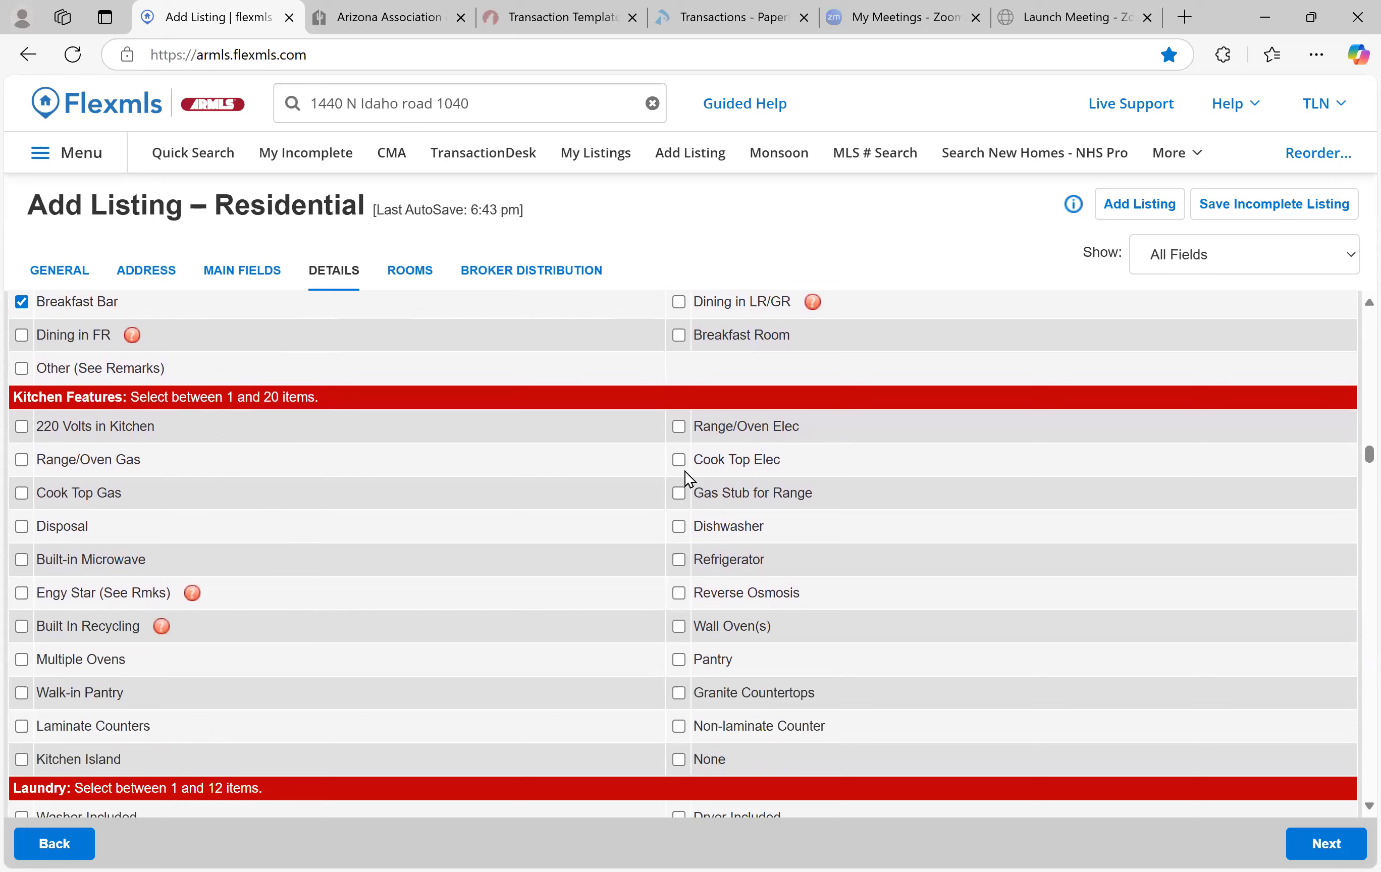
left_click(21, 493)
left_click(22, 460)
scroll(28, 530, "down", 1)
scroll(26, 553, "up", 1)
left_click(21, 584)
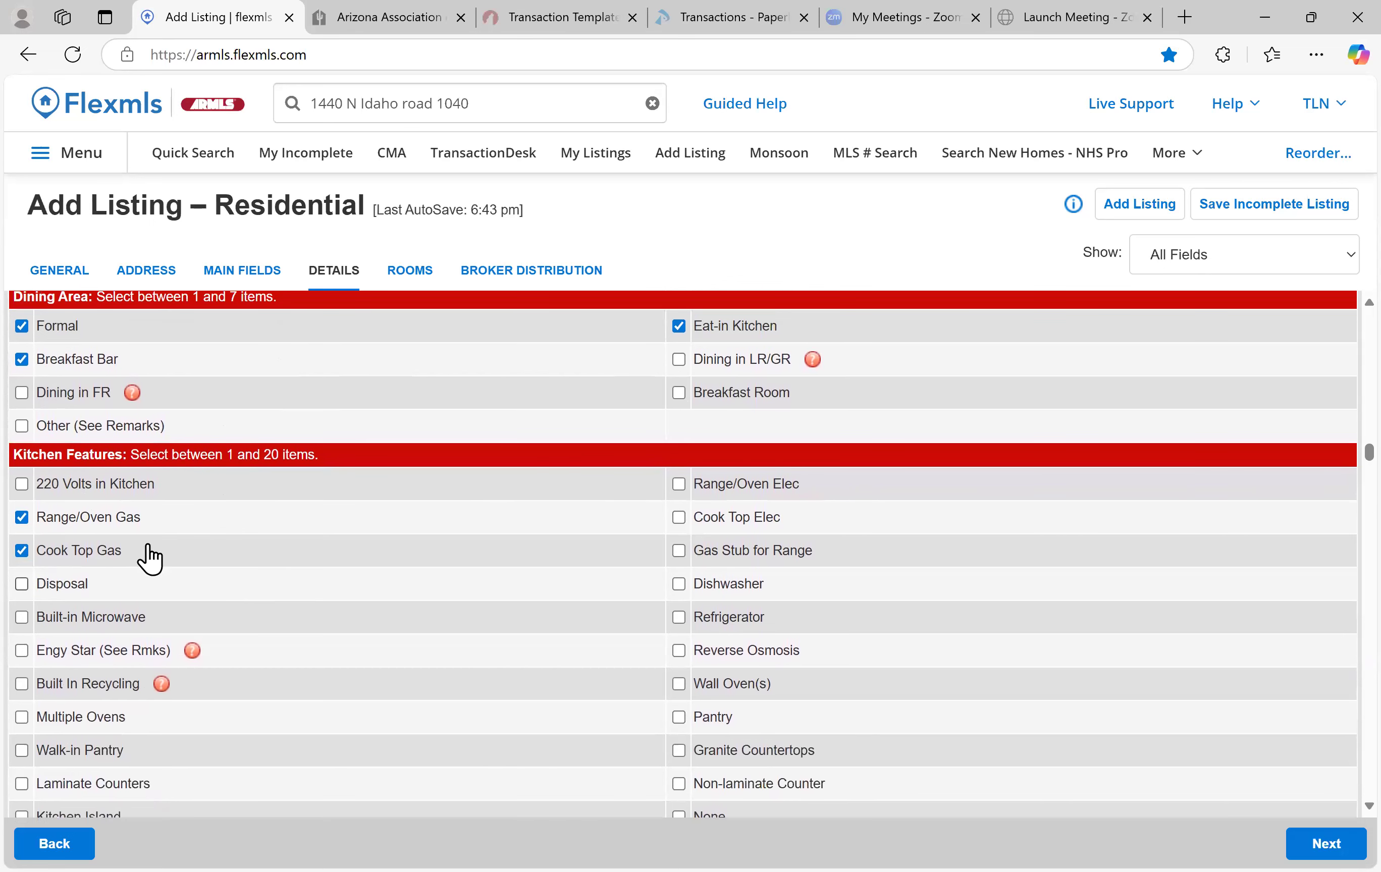
scroll(116, 519, "down", 3)
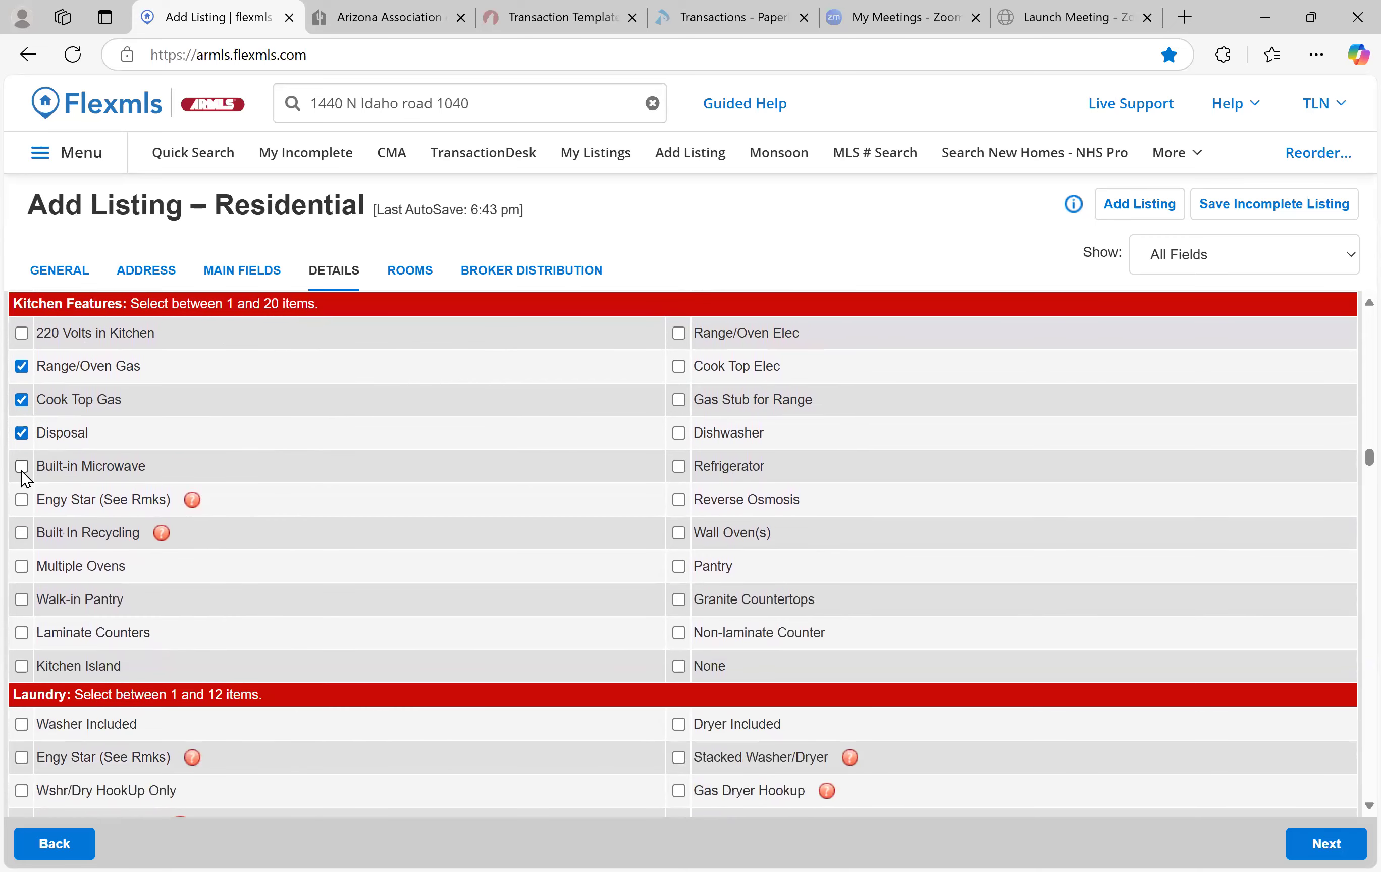
scroll(23, 469, "down", 1)
left_click(23, 441)
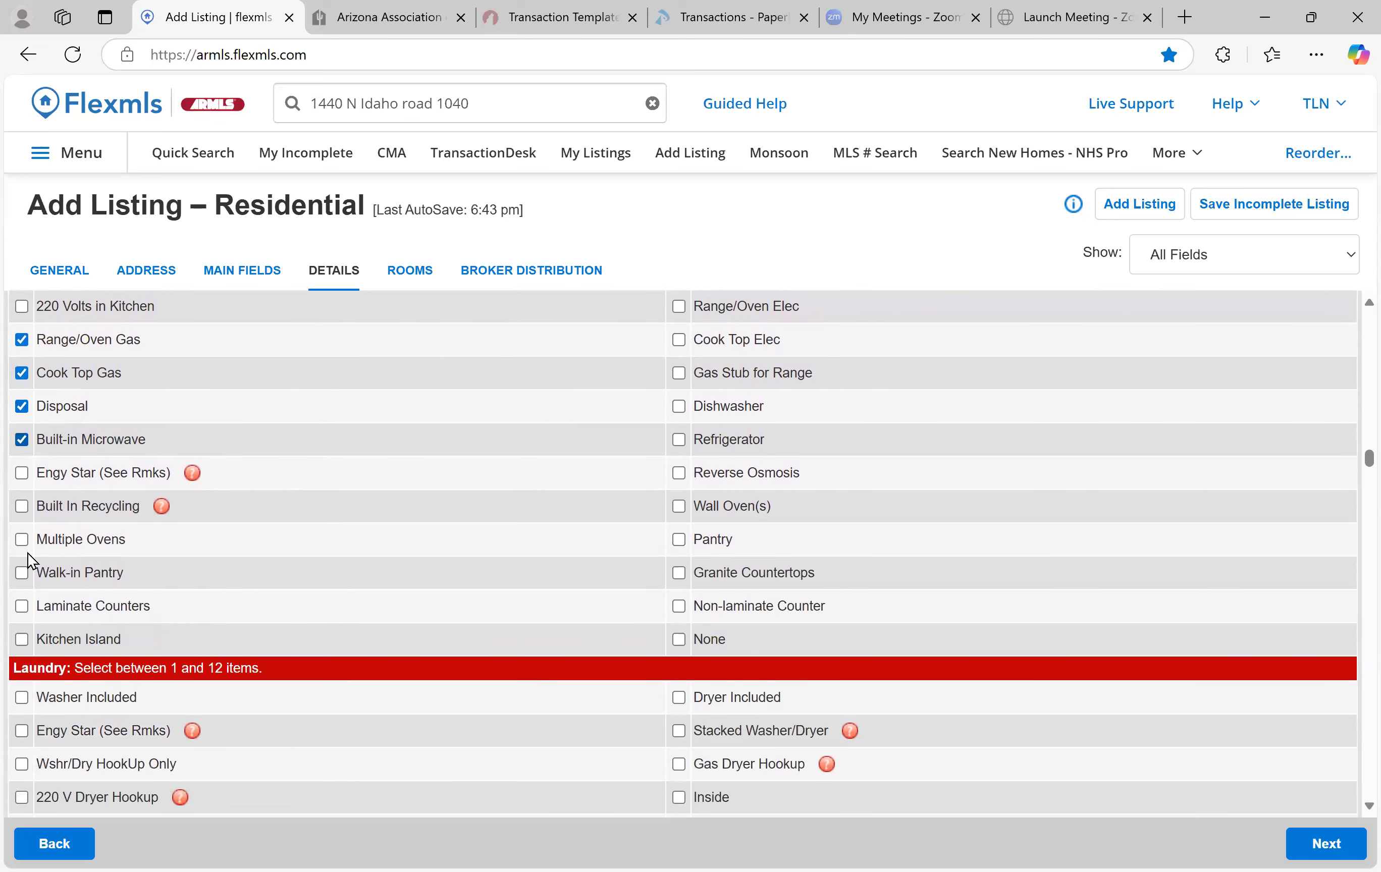
left_click(22, 539)
Add walk-in pantry, kitchen island, granite countertops and pantry to kitchen features
left_click(81, 574)
left_click(23, 640)
left_click(679, 573)
left_click(679, 540)
Mark the washer and dryer as included under Laundry
scroll(247, 493, "down", 4)
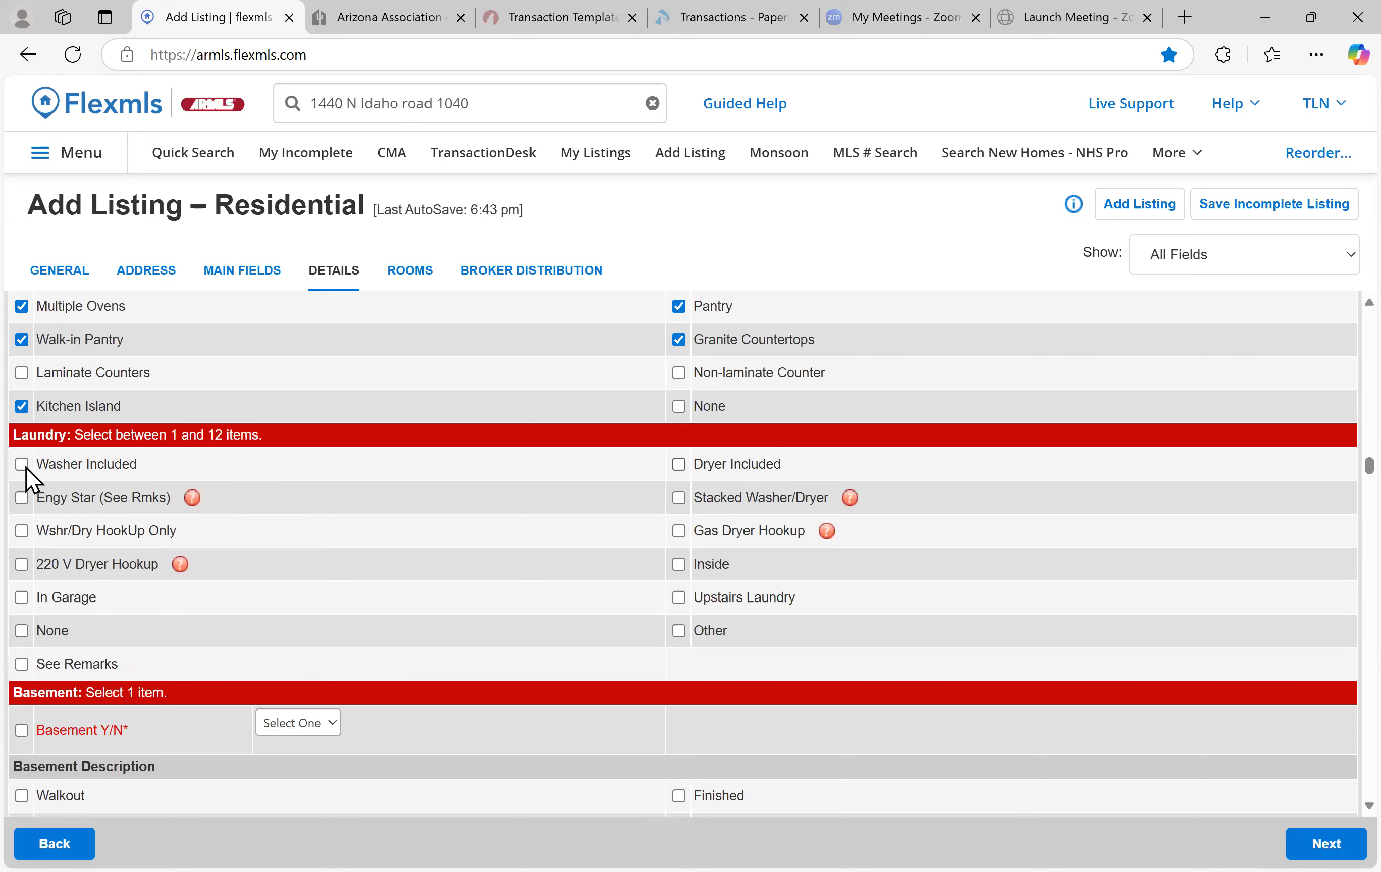
left_click(791, 461)
left_click(428, 478)
Answer the Basement Y/N question, switching between N and Y before settling on a final answer
scroll(346, 536, "down", 2)
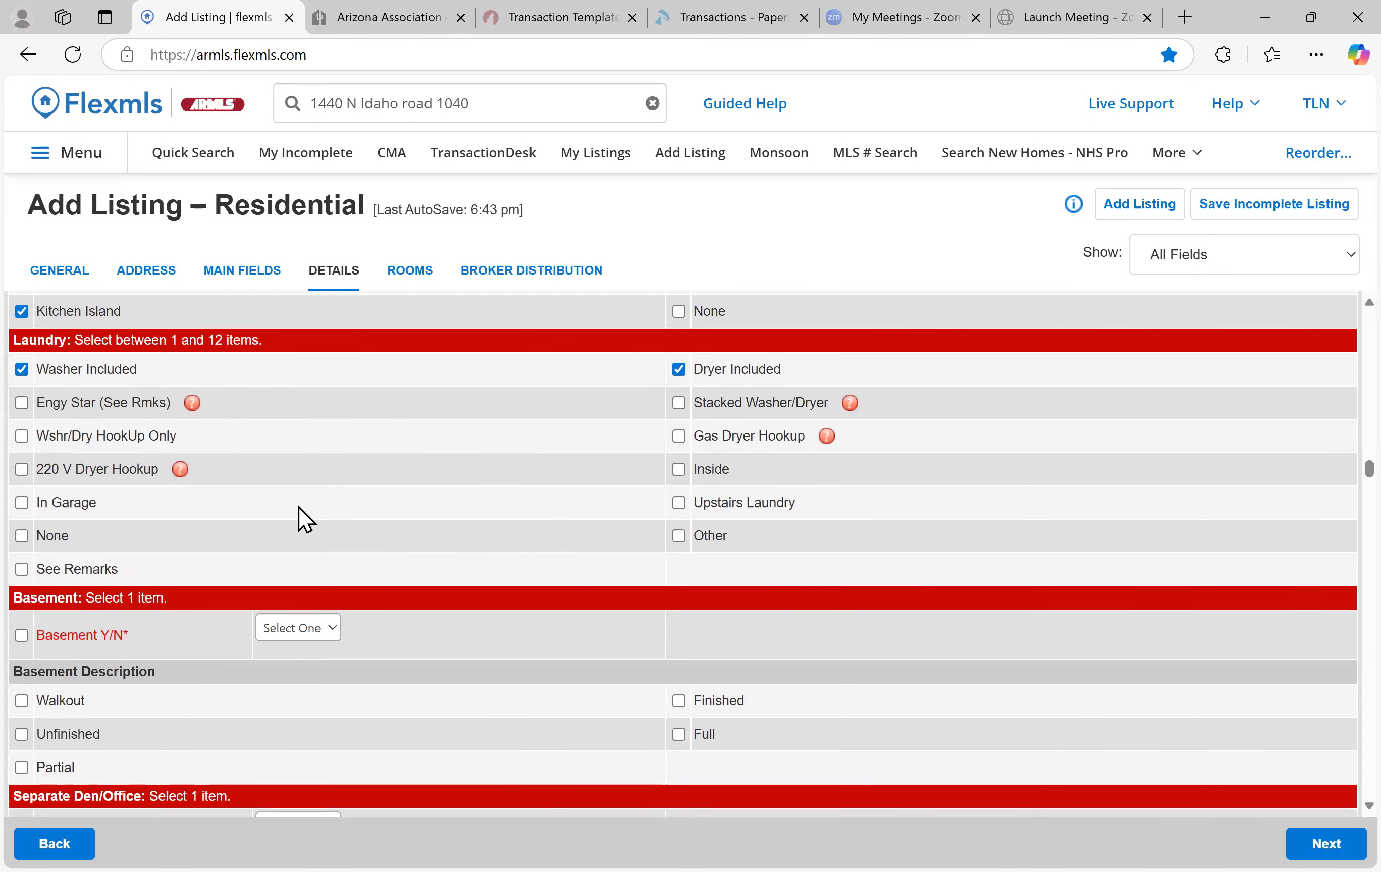
scroll(304, 517, "down", 2)
left_click(318, 512)
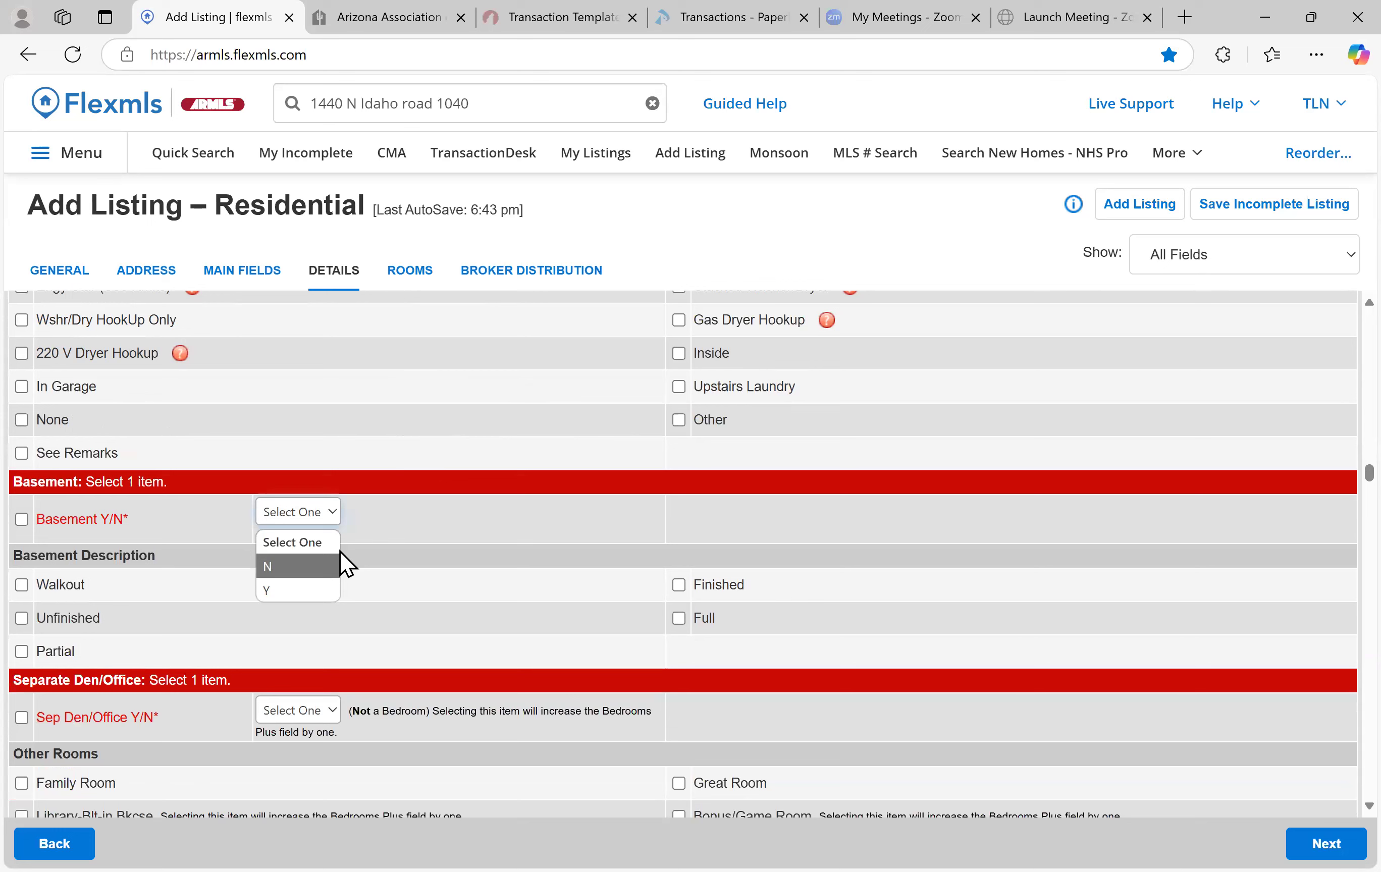
key("Return")
scroll(456, 533, "down", 2)
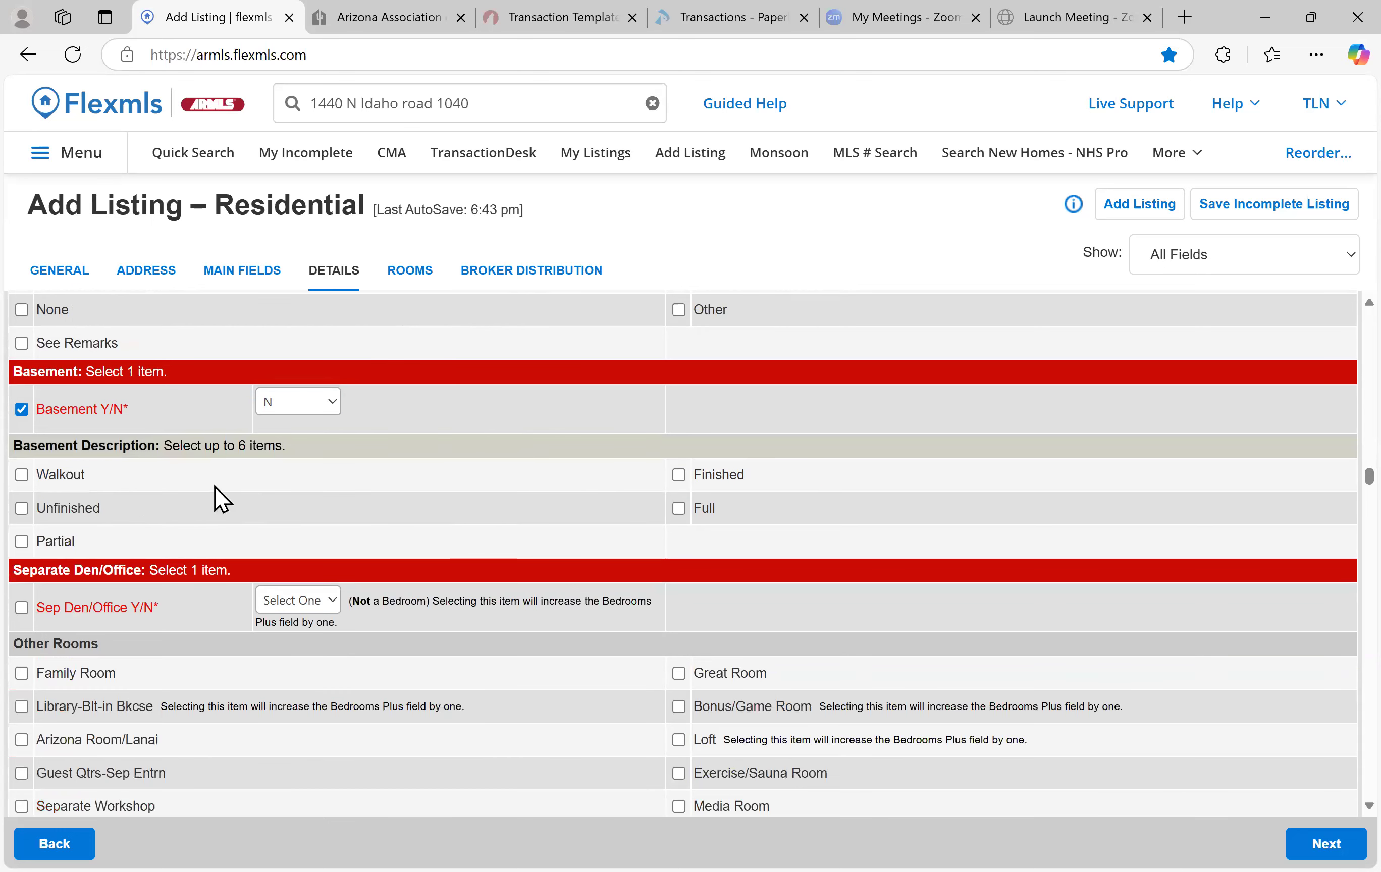
scroll(310, 365, "down", 1)
left_click(270, 352)
left_click(276, 362)
left_click(275, 362)
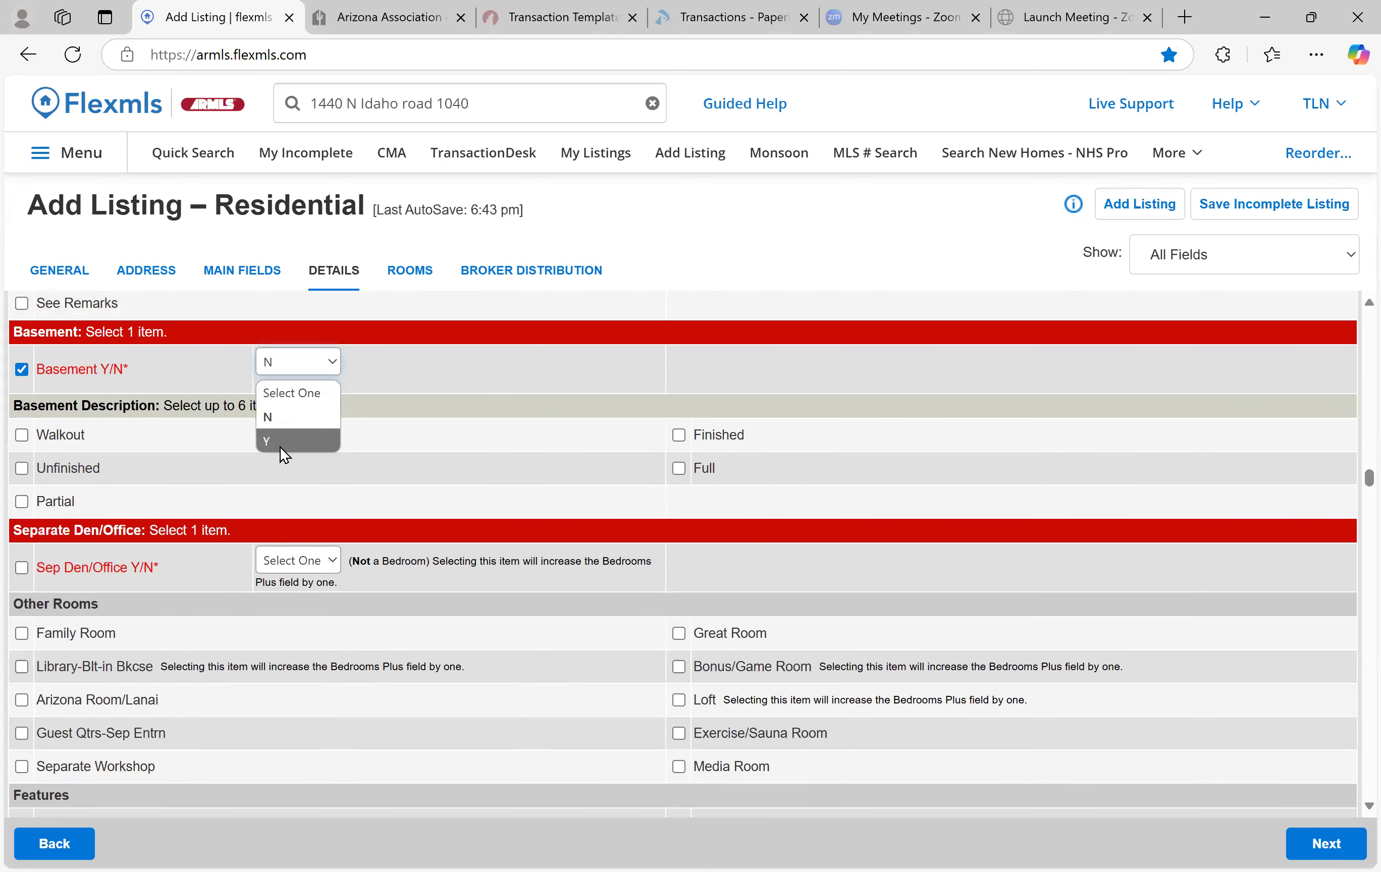
left_click(280, 446)
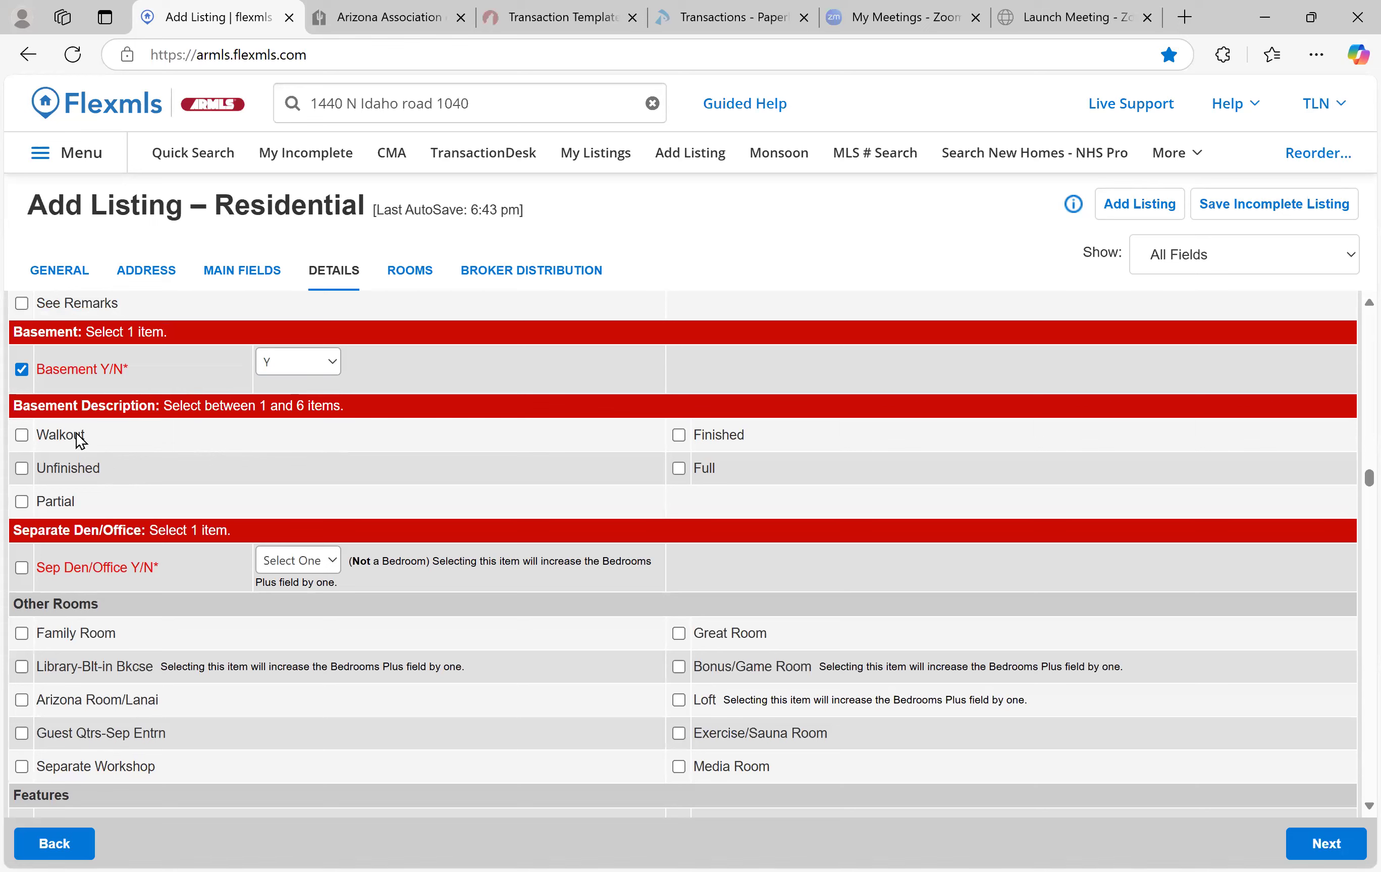
left_click(307, 367)
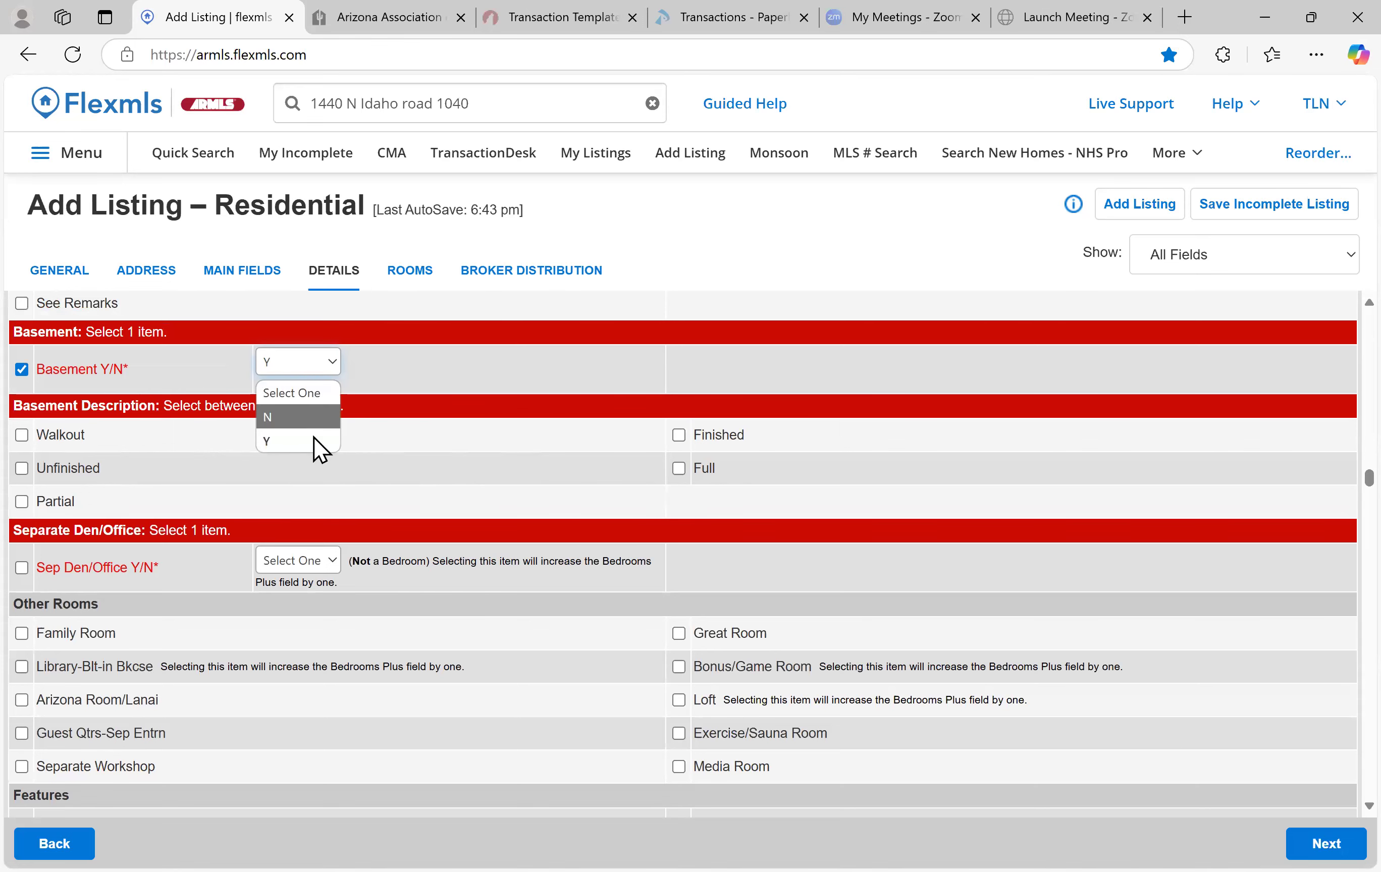
left_click(315, 440)
scroll(369, 485, "down", 3)
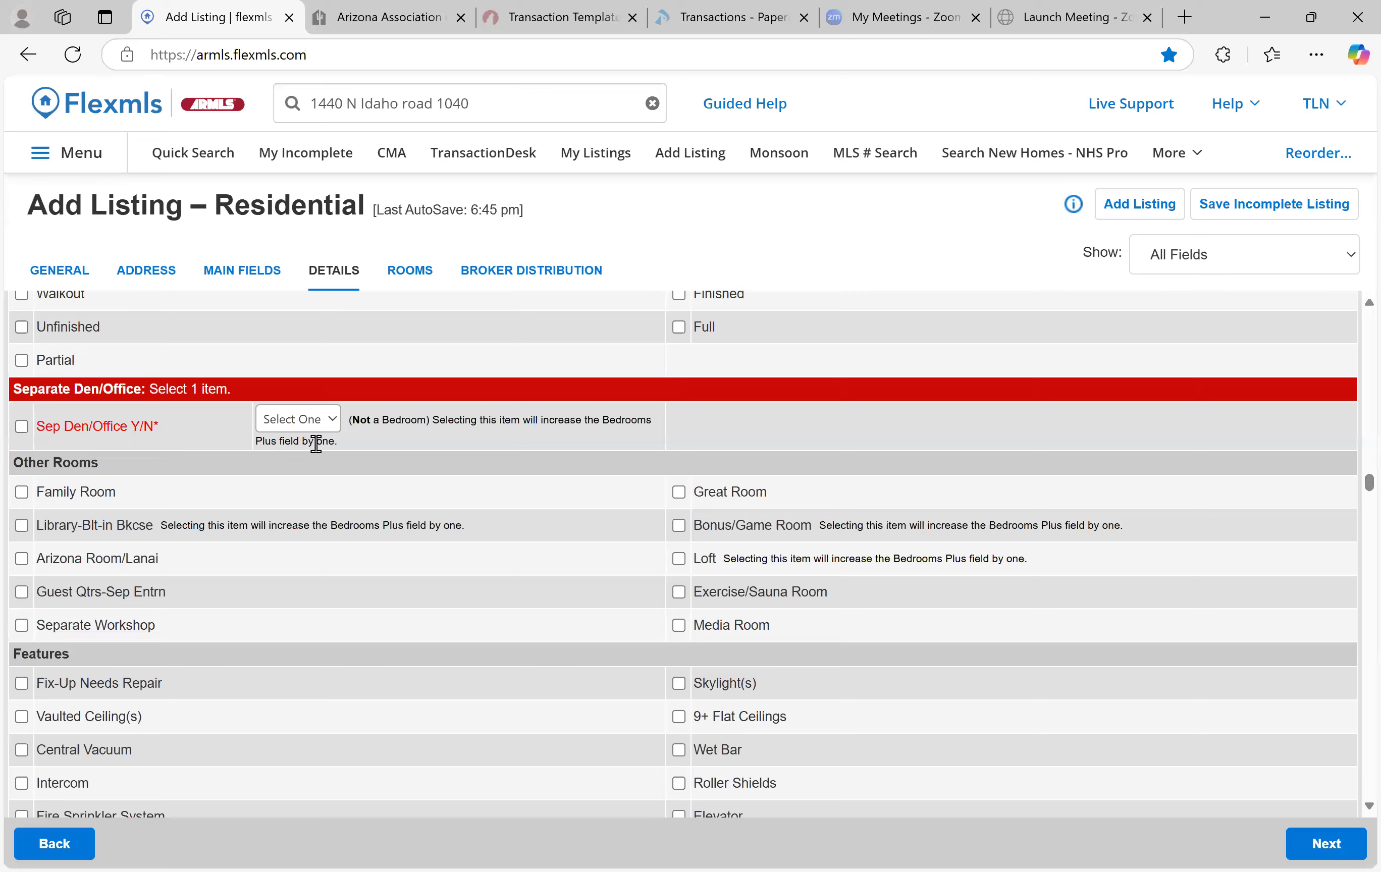
Answer Y for Separate Den/Office after first choosing N
scroll(318, 447, "up", 1)
scroll(365, 497, "down", 1)
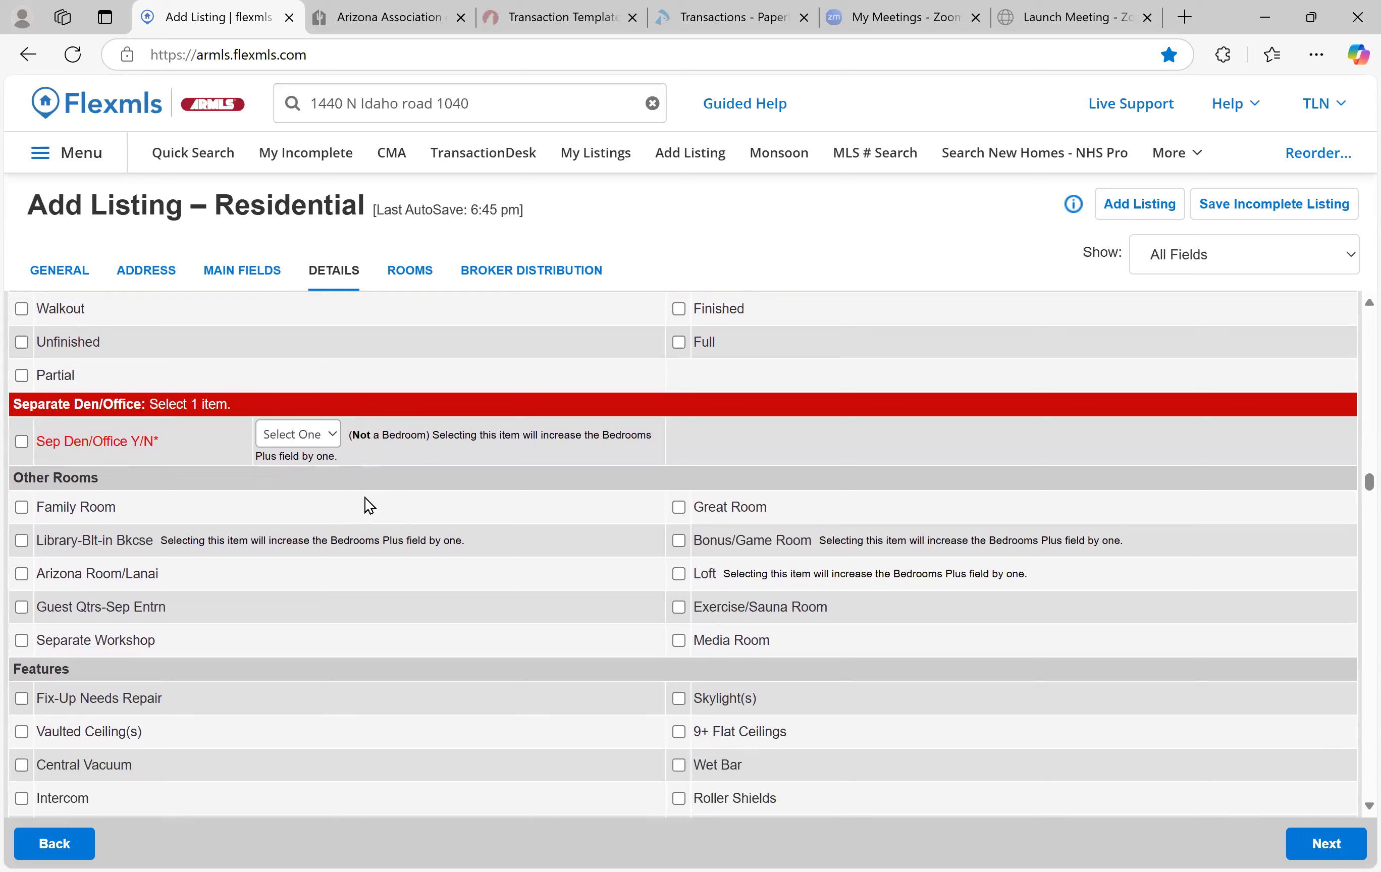
left_click(295, 436)
left_click(303, 489)
left_click(299, 438)
left_click(295, 512)
Tick Vaulted Ceiling(s), 9+ Flat Ceilings, Water Softener Owned and Soft Water Loop, leaving Water Purifier off
scroll(453, 502, "down", 3)
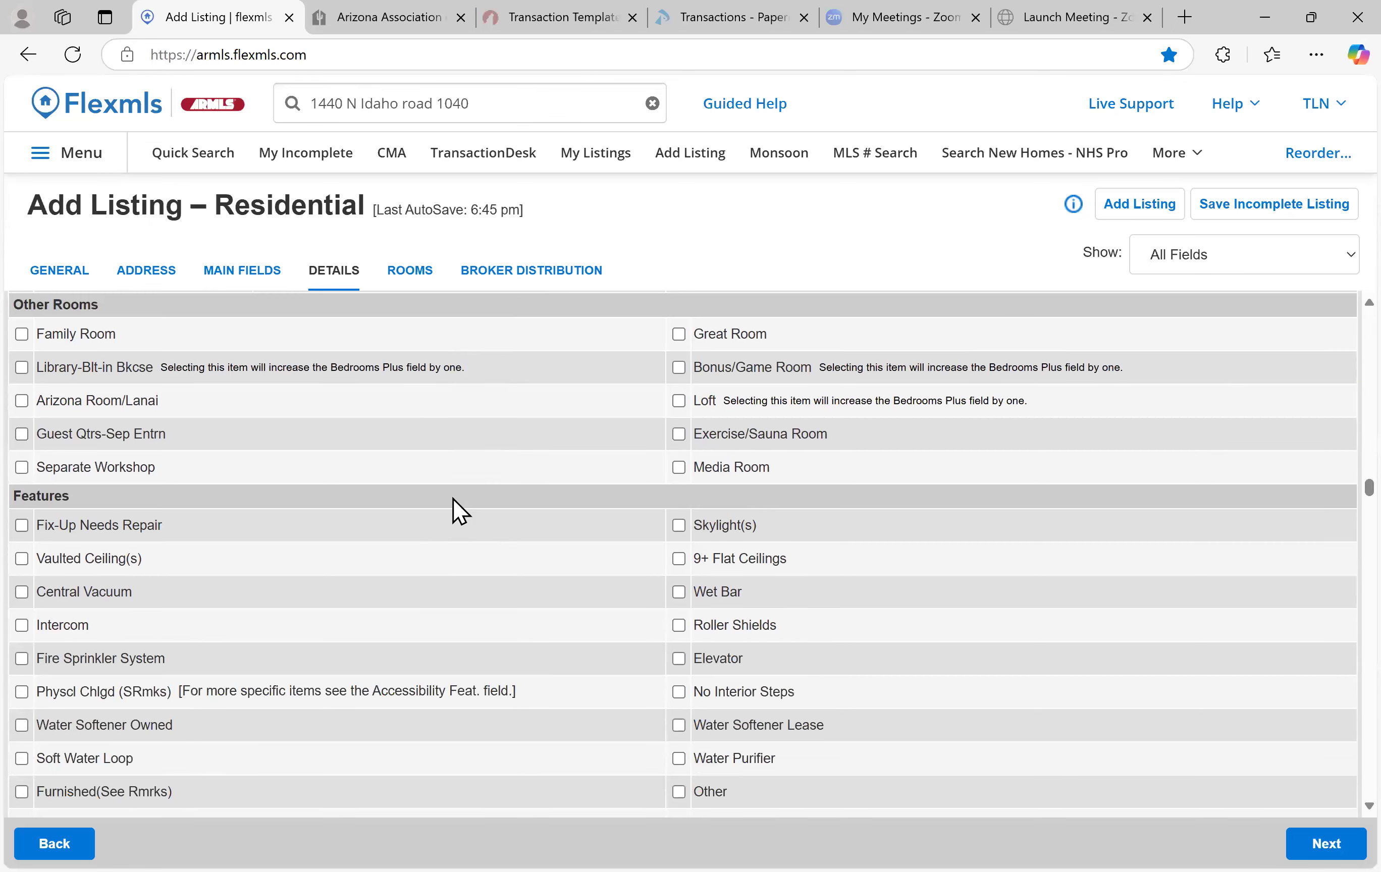
scroll(247, 421, "up", 1)
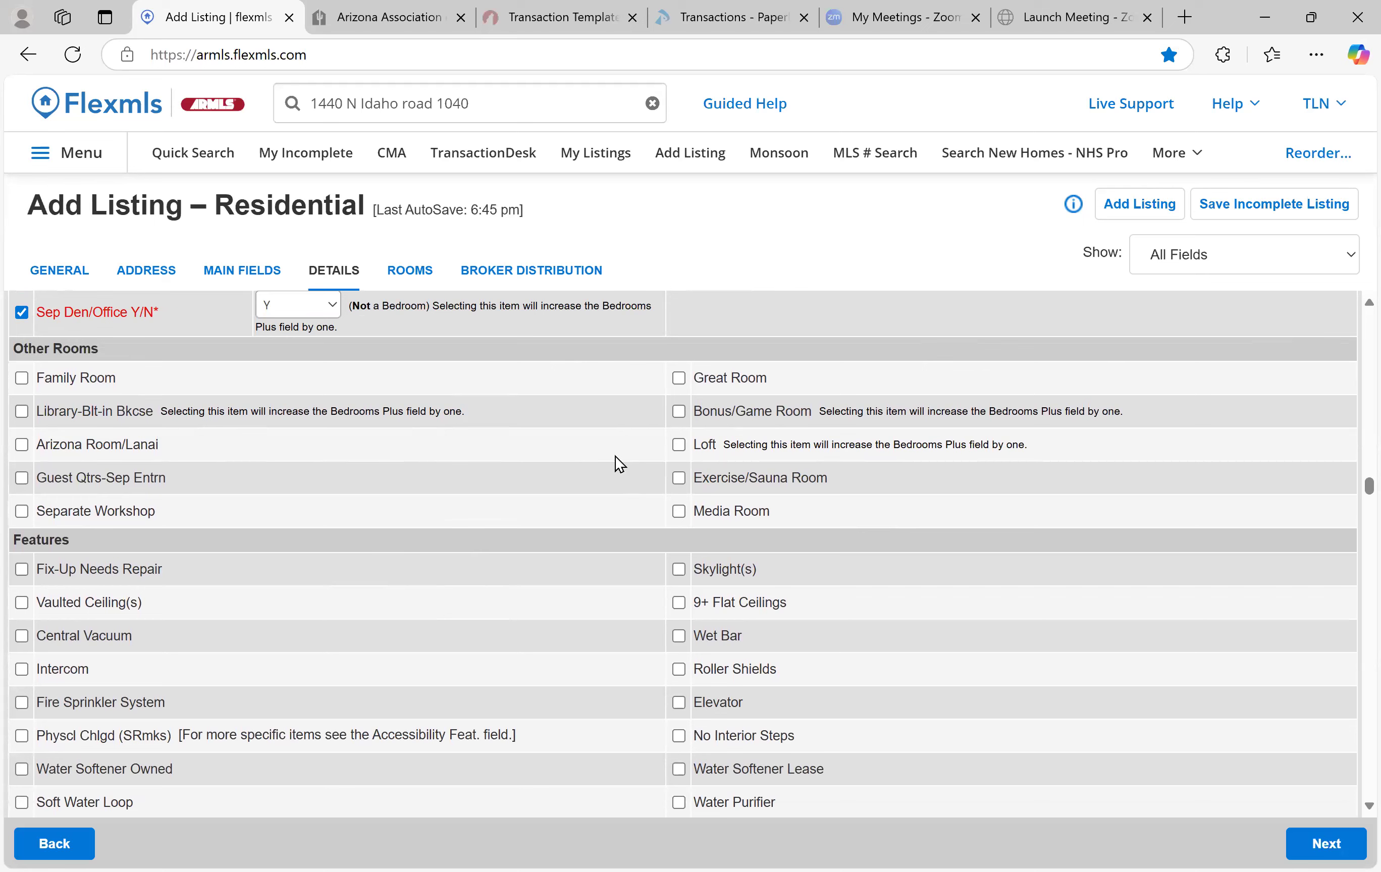
scroll(605, 464, "down", 3)
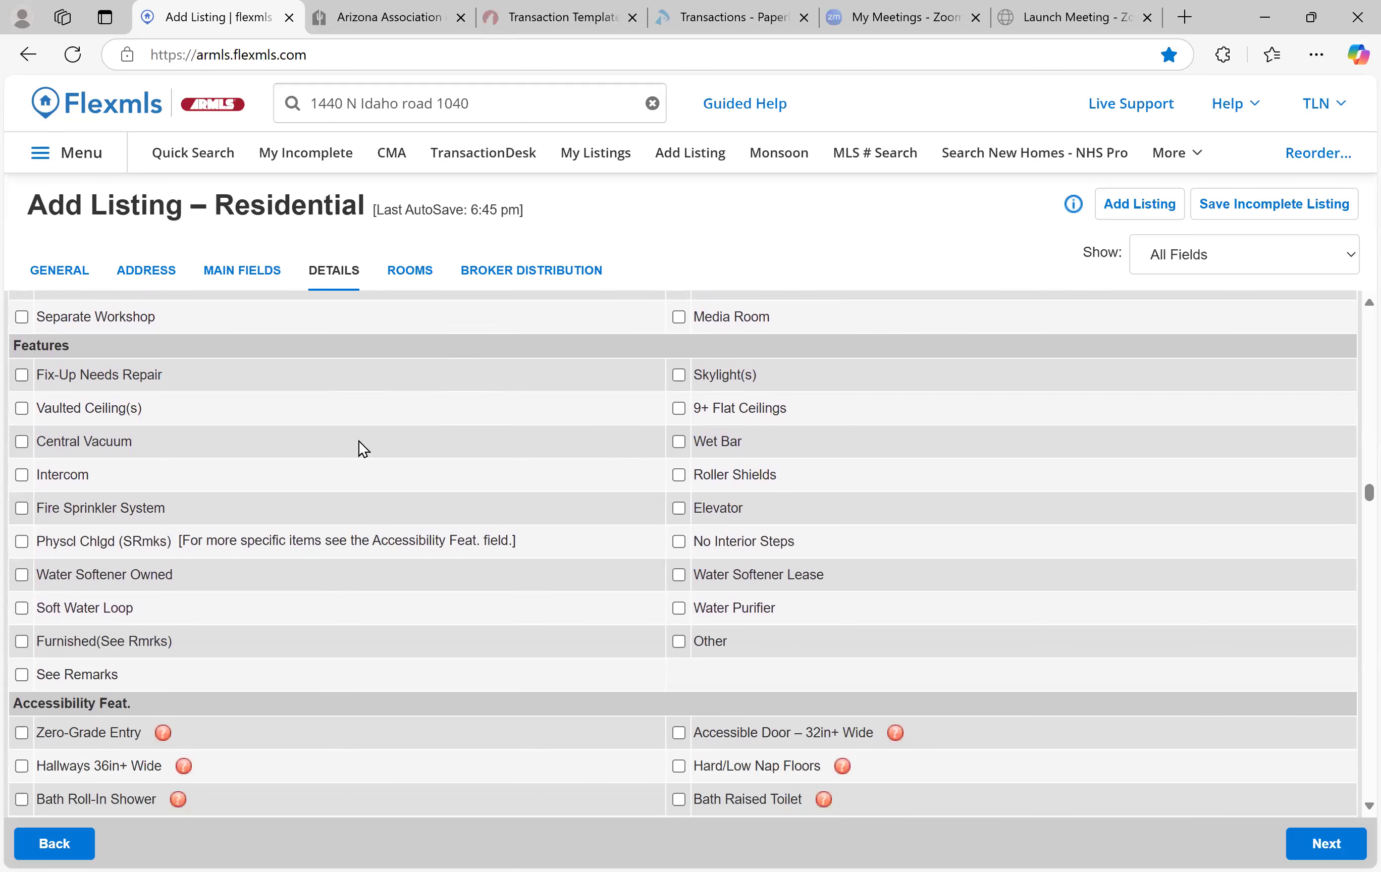
scroll(9, 350, "down", 1)
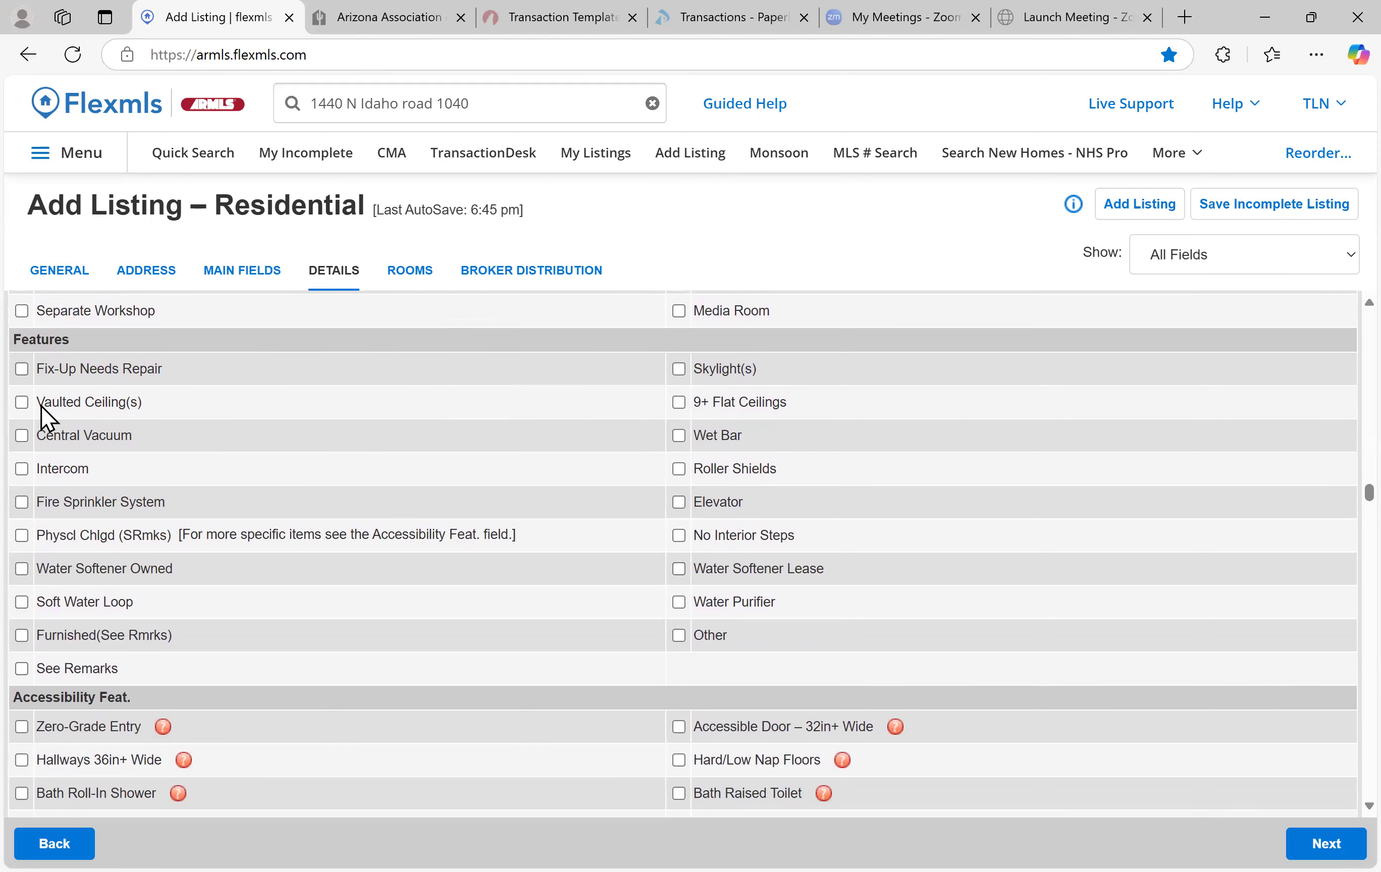
left_click(22, 404)
left_click(679, 403)
left_click(22, 570)
left_click(22, 603)
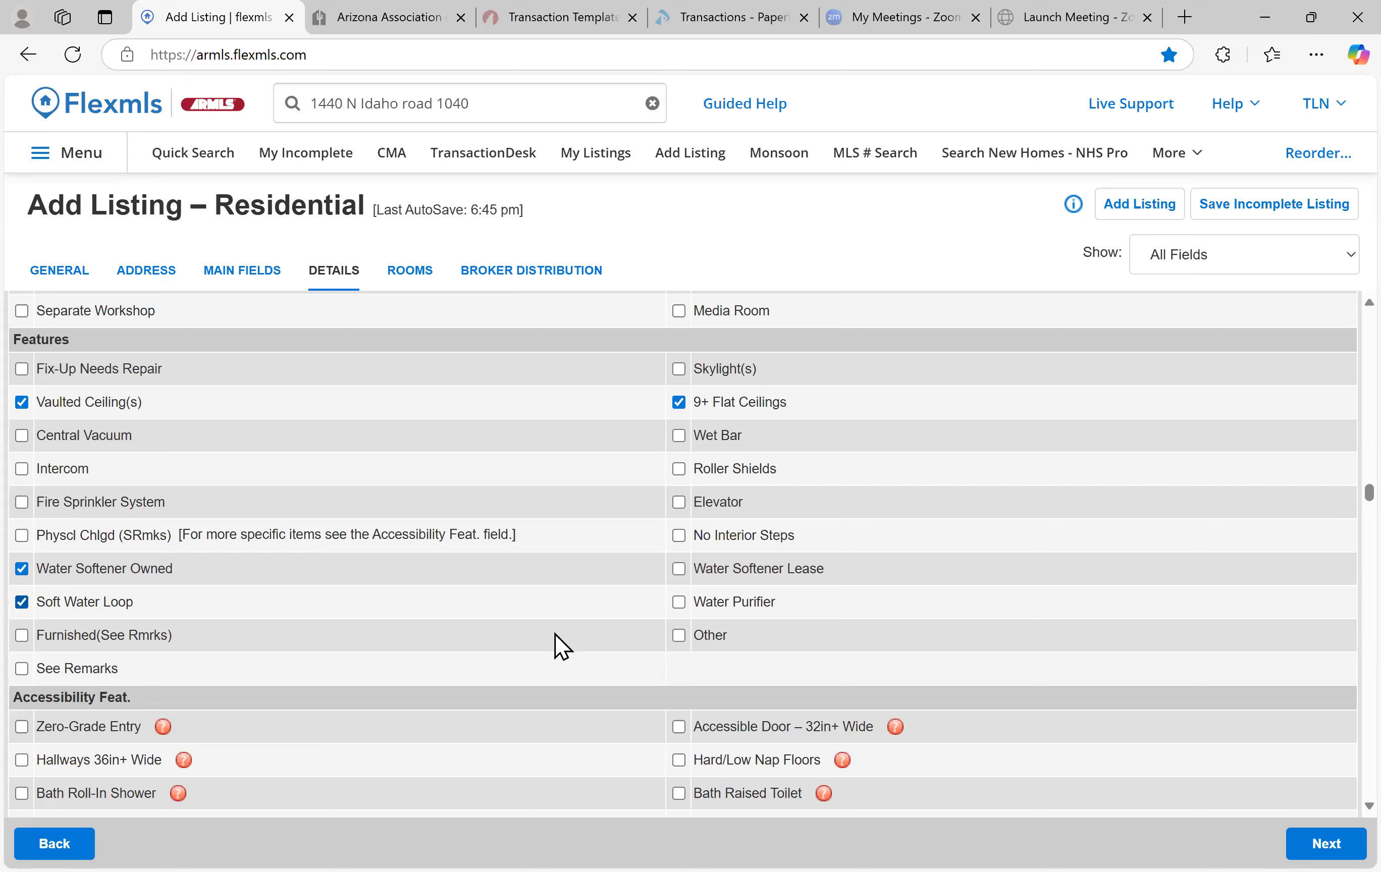
double_click(685, 606)
scroll(362, 559, "down", 5)
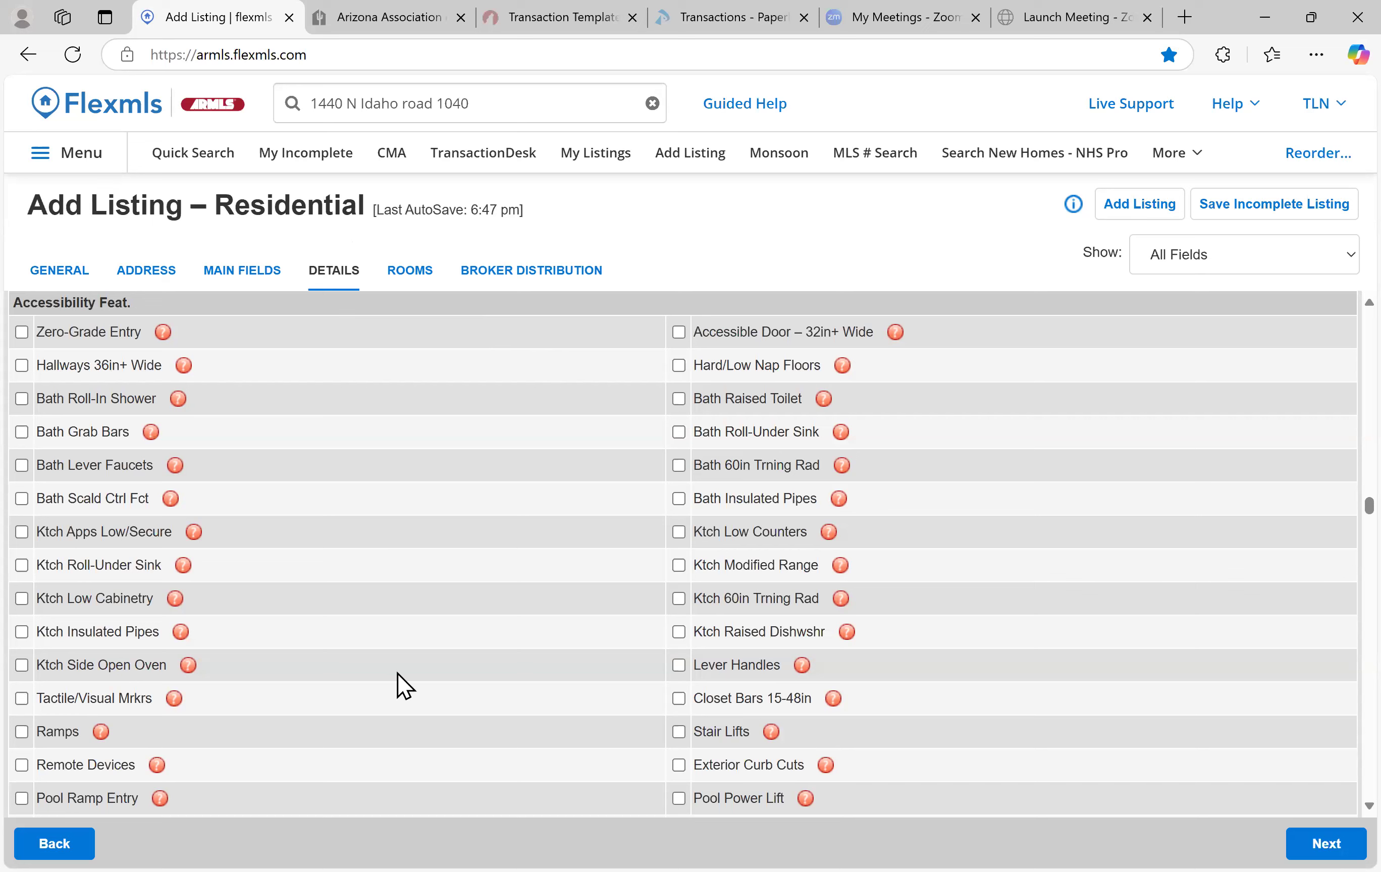
Tick Misting System, Covered Patio(s), Built-in BBQ, Separate Guest House and Sport Court(s) under Exterior Features
scroll(530, 638, "down", 5)
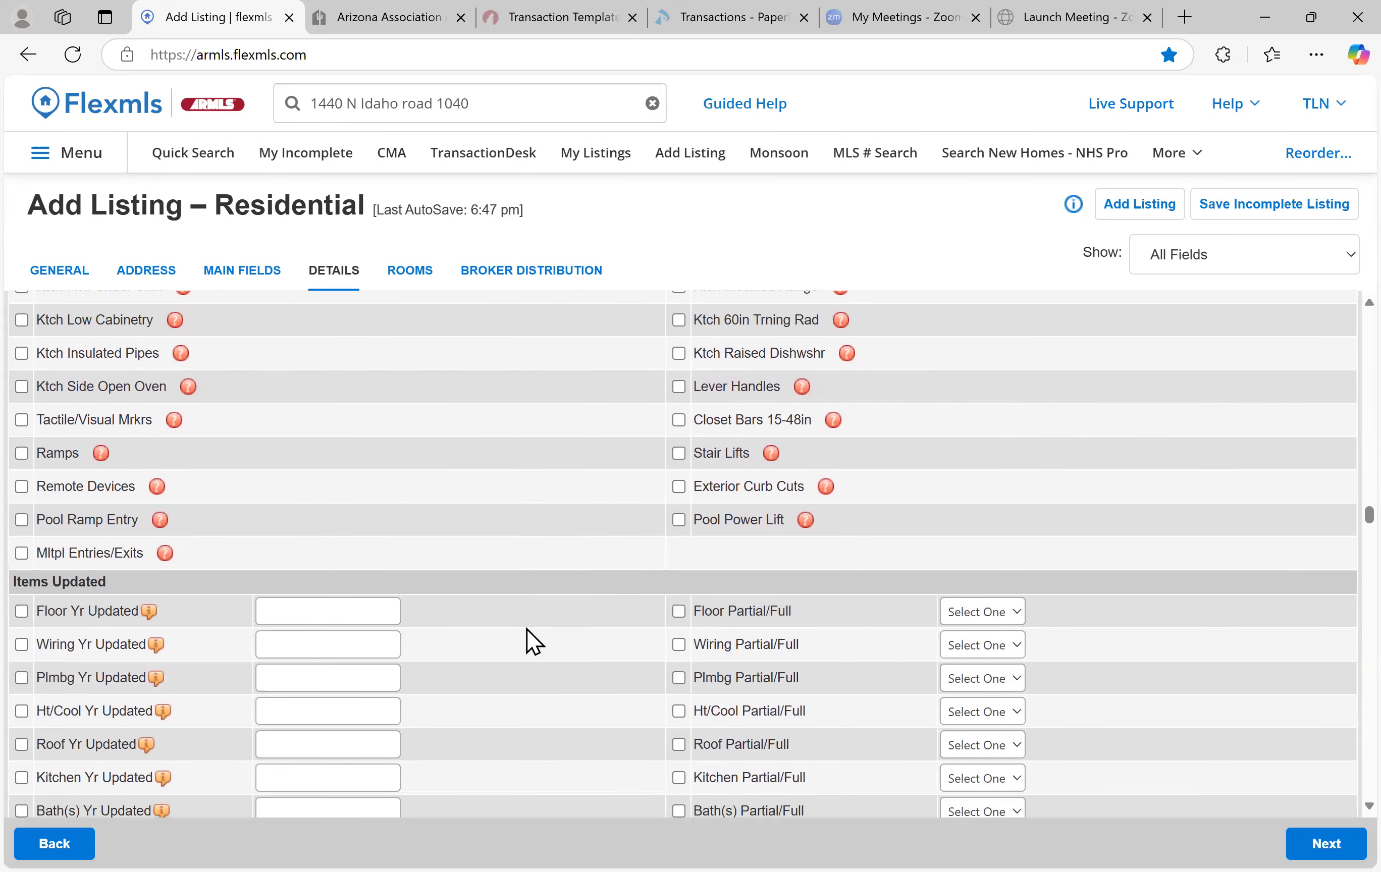
scroll(530, 638, "down", 5)
scroll(530, 638, "up", 2)
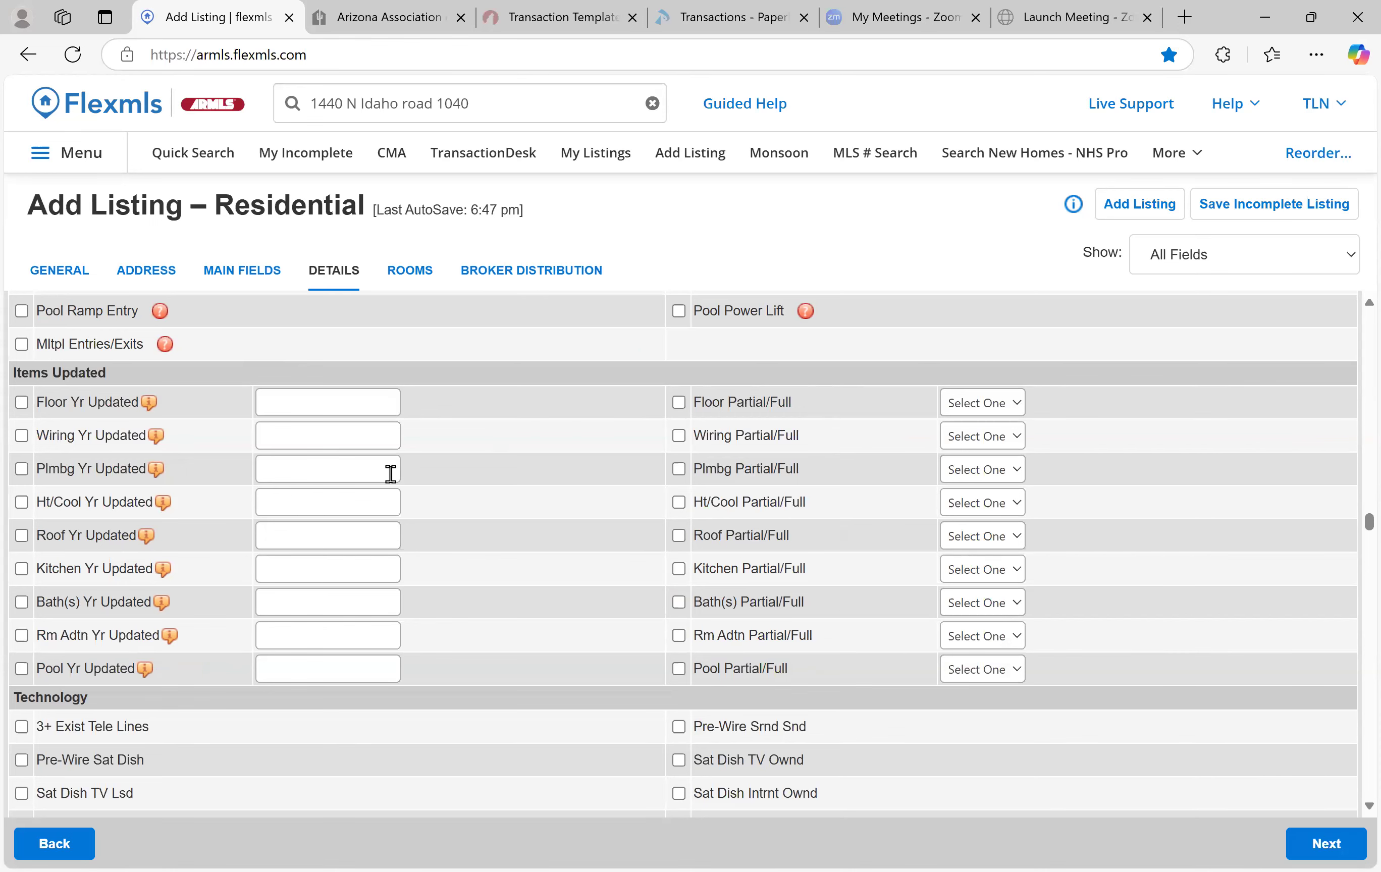
scroll(403, 475, "down", 2)
scroll(402, 474, "down", 3)
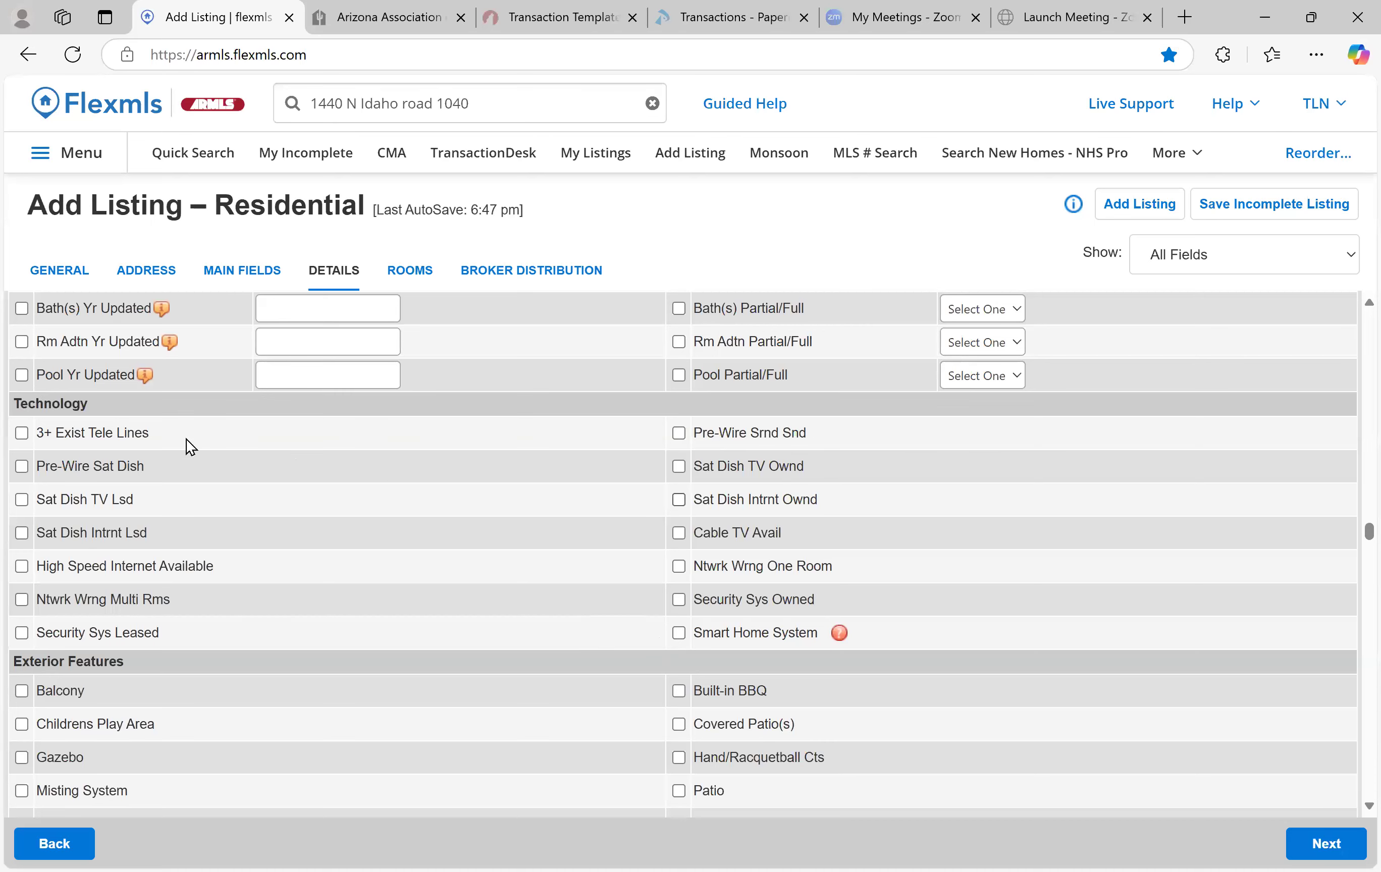
scroll(306, 504, "down", 6)
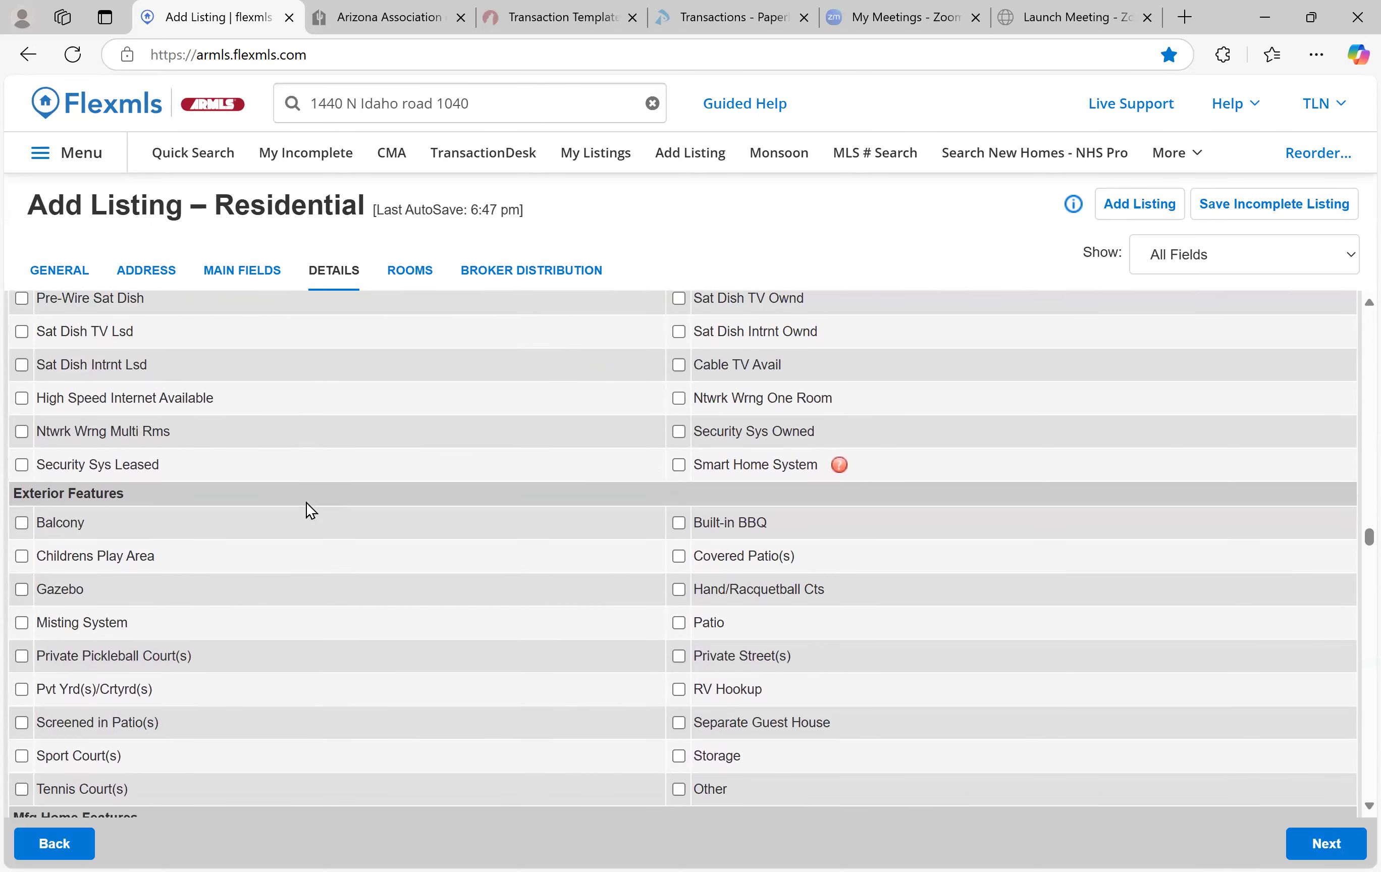
scroll(146, 333, "up", 1)
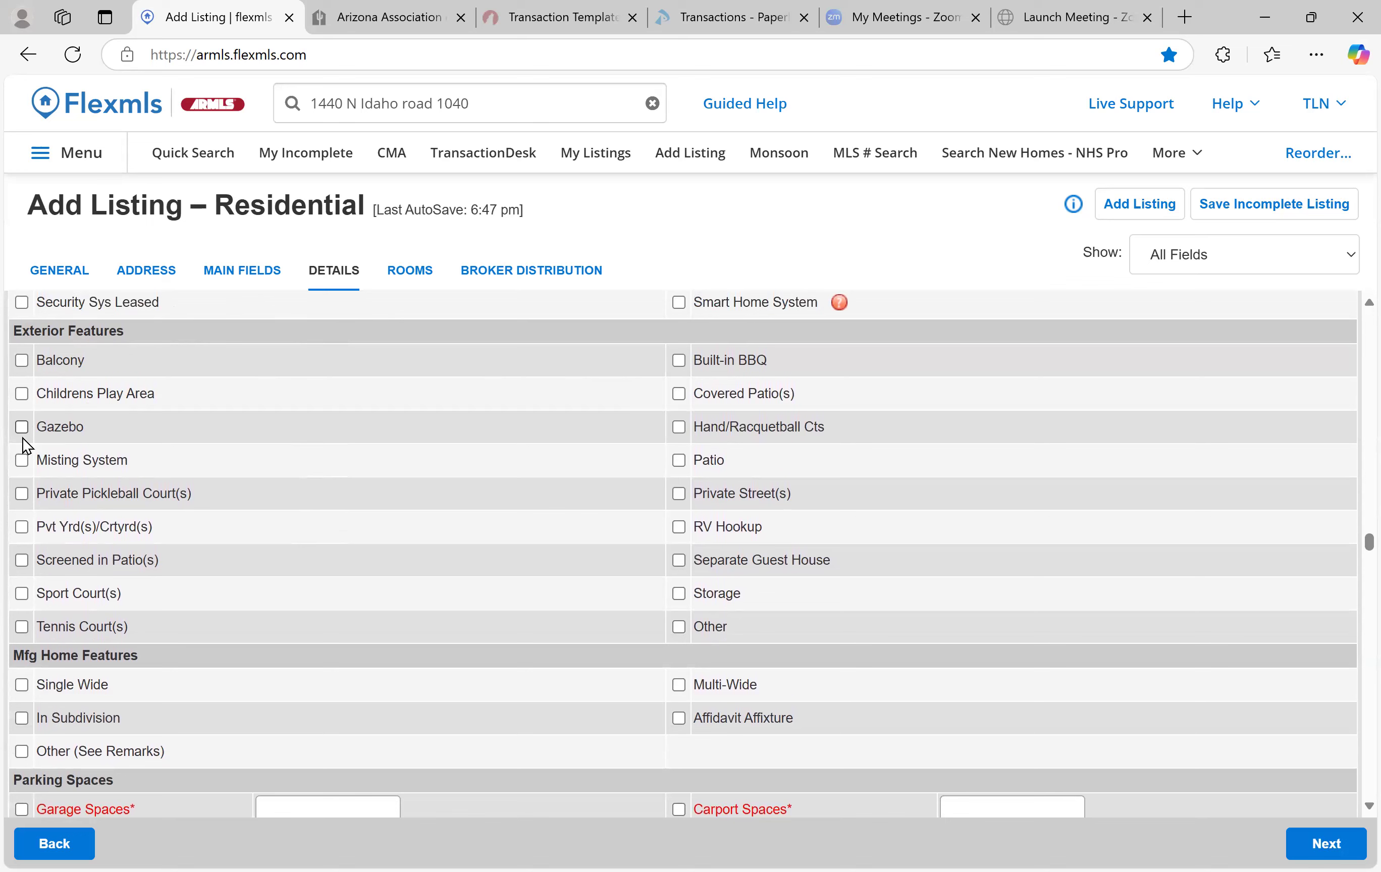
left_click(21, 461)
left_click(680, 395)
left_click(679, 361)
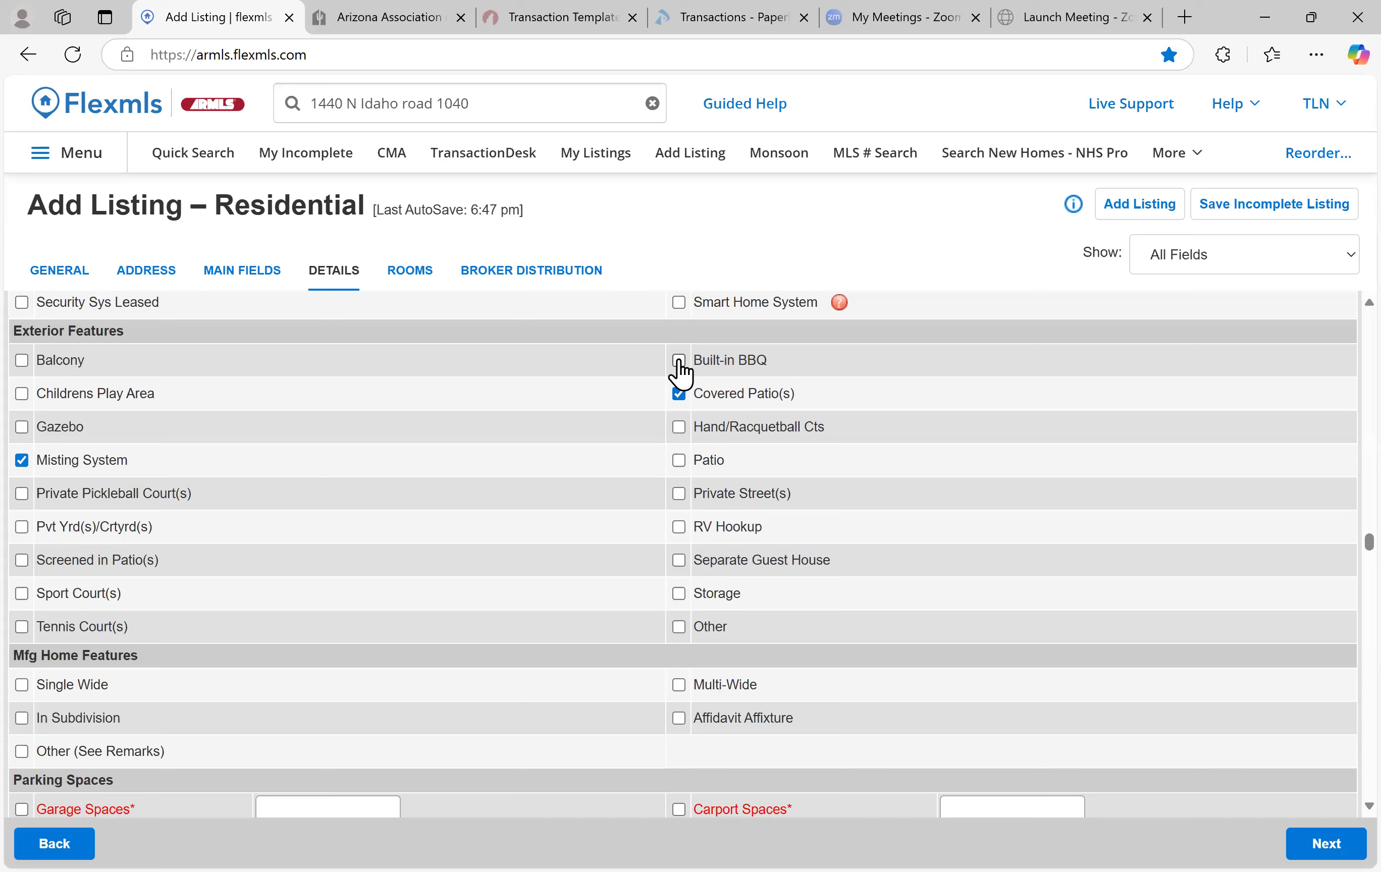
left_click(679, 562)
left_click(22, 594)
scroll(215, 450, "down", 2)
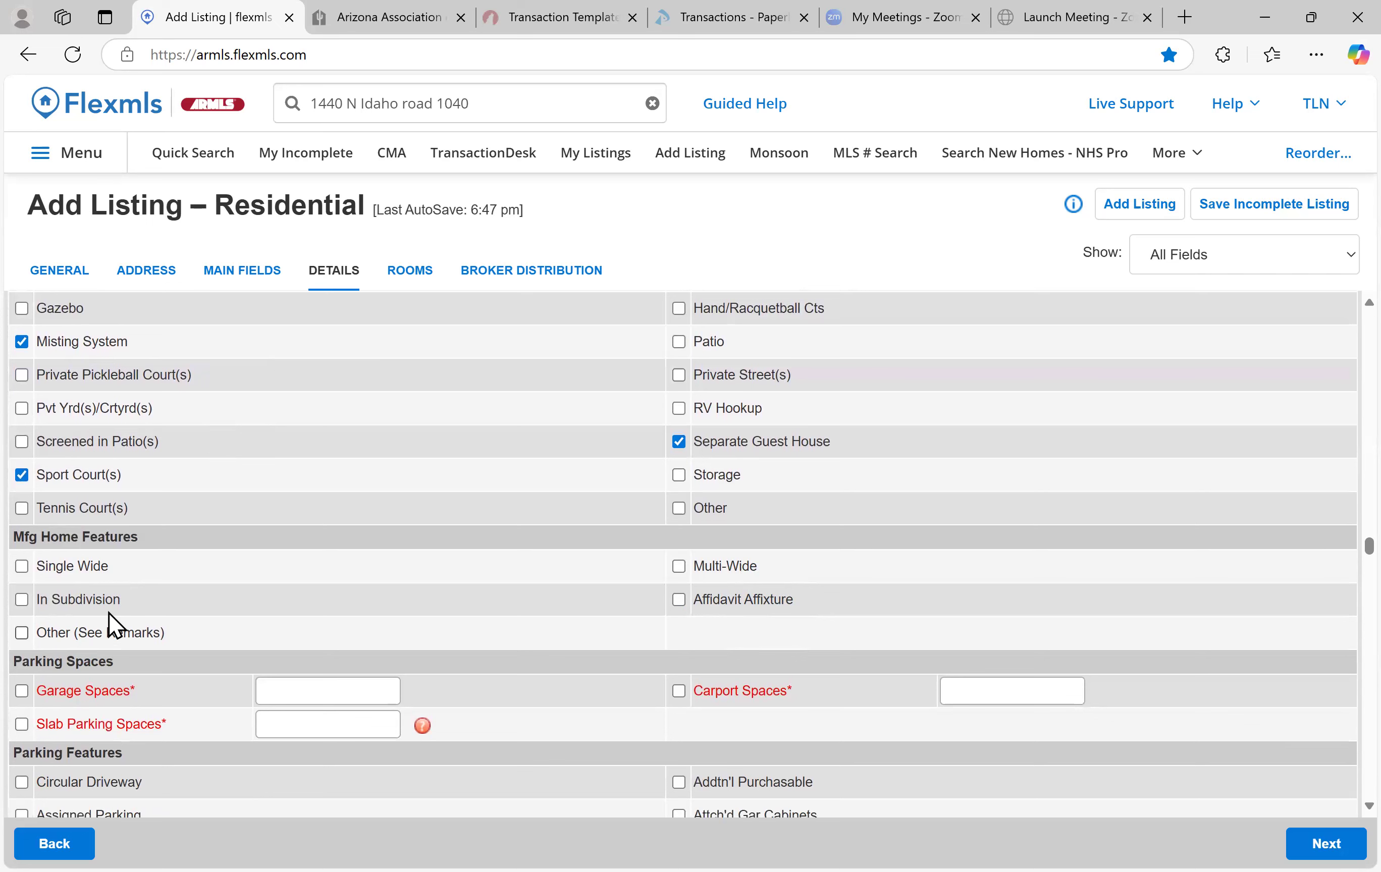
Enter 2 garage spaces, 0 carport spaces and 3 slab parking spaces
scroll(409, 573, "down", 2)
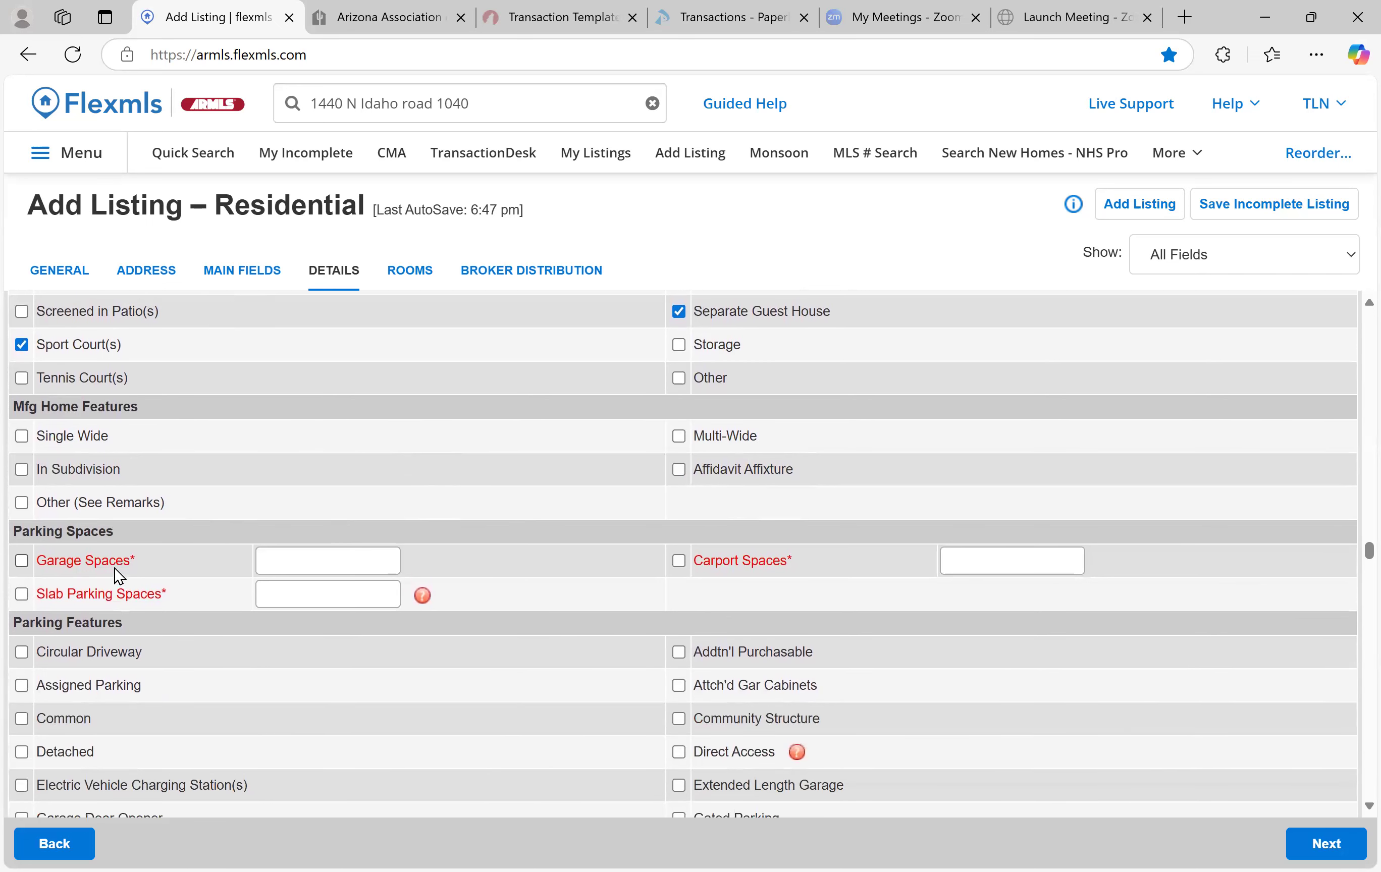
left_click(316, 561)
type("2")
left_click(1003, 557)
type("0")
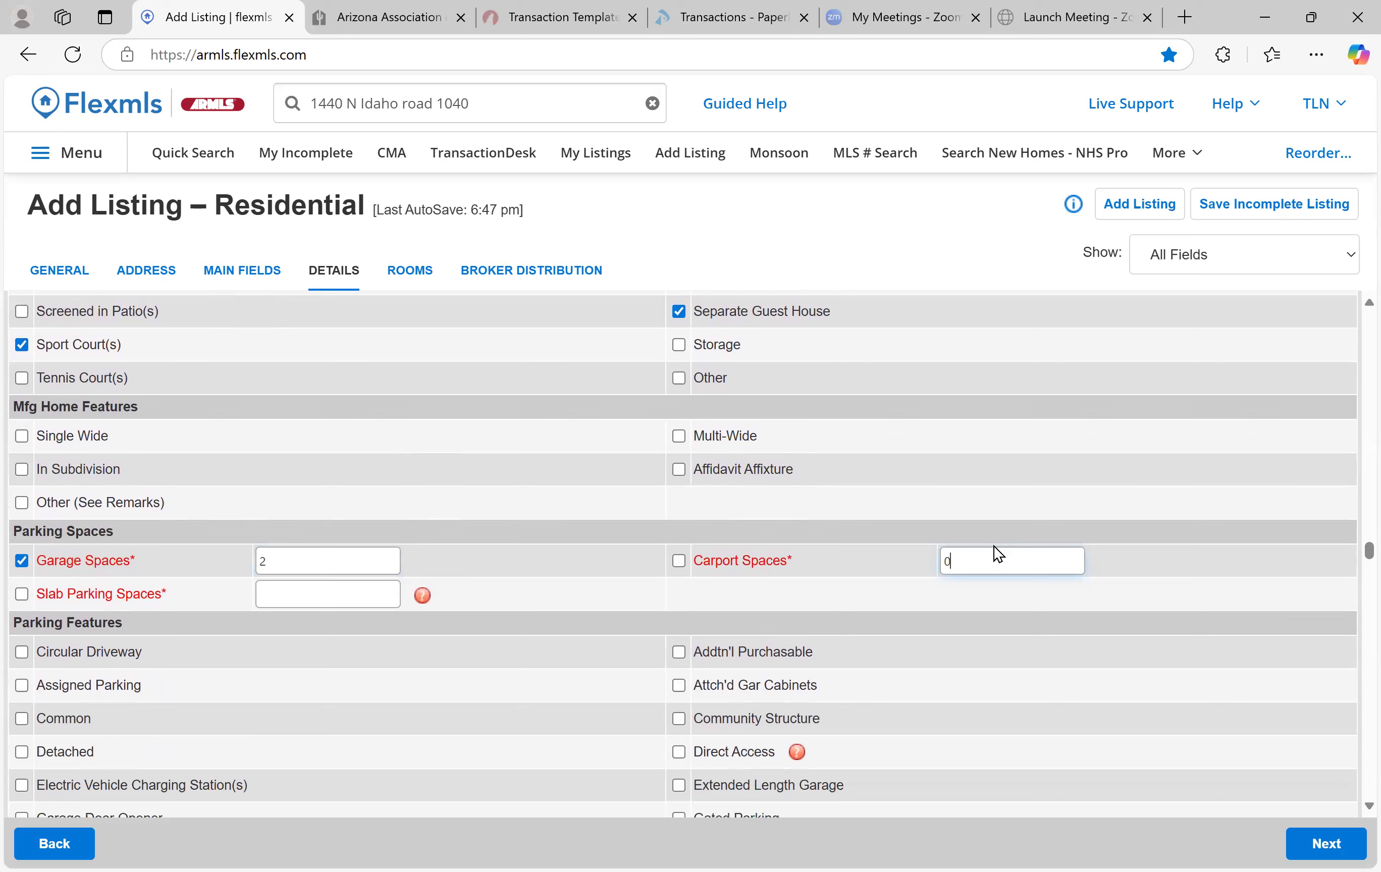
left_click(384, 587)
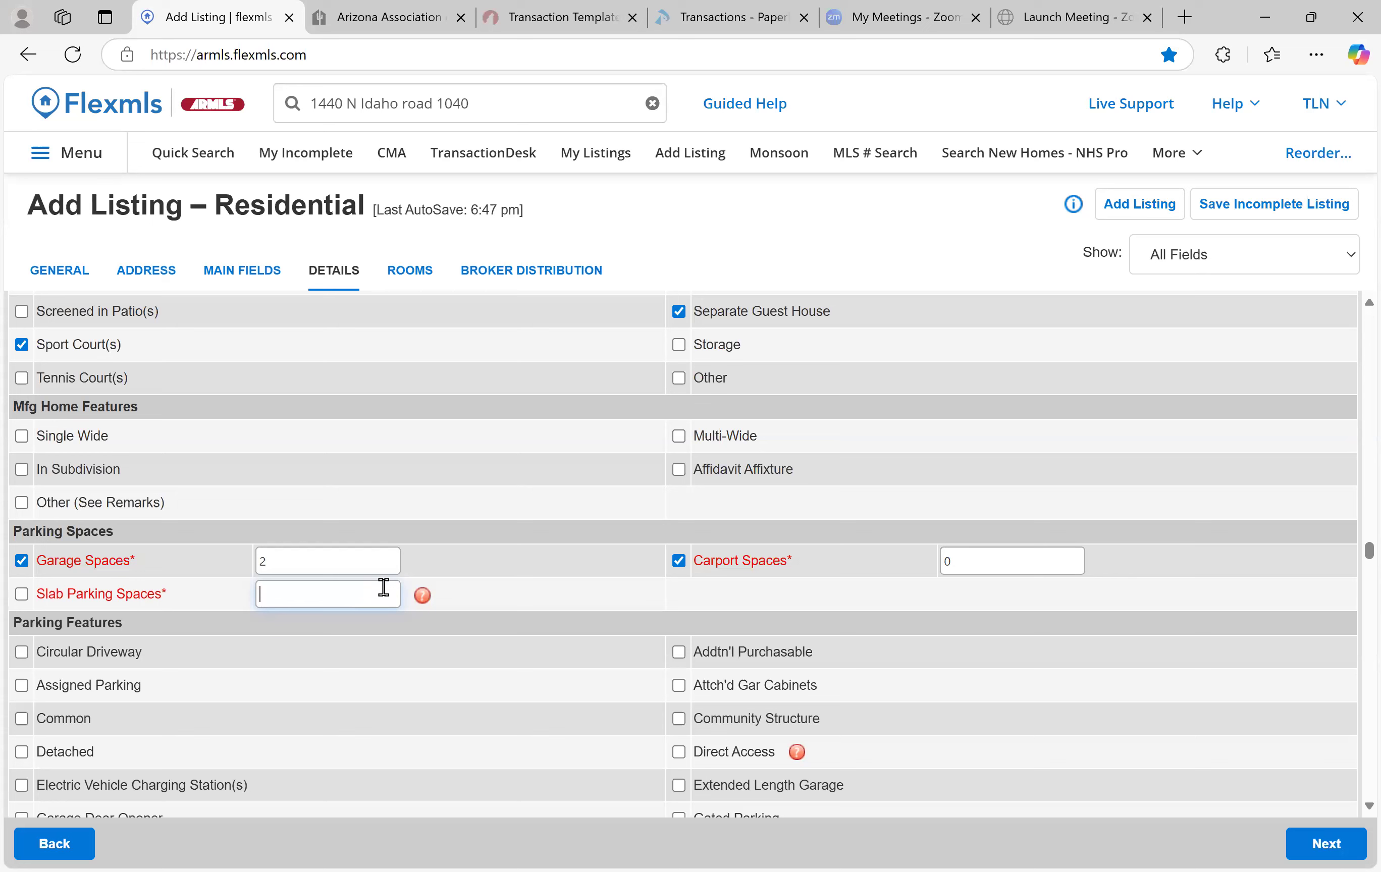
type("3")
Add RV Gate to the Parking Features
scroll(423, 477, "down", 3)
scroll(422, 477, "down", 2)
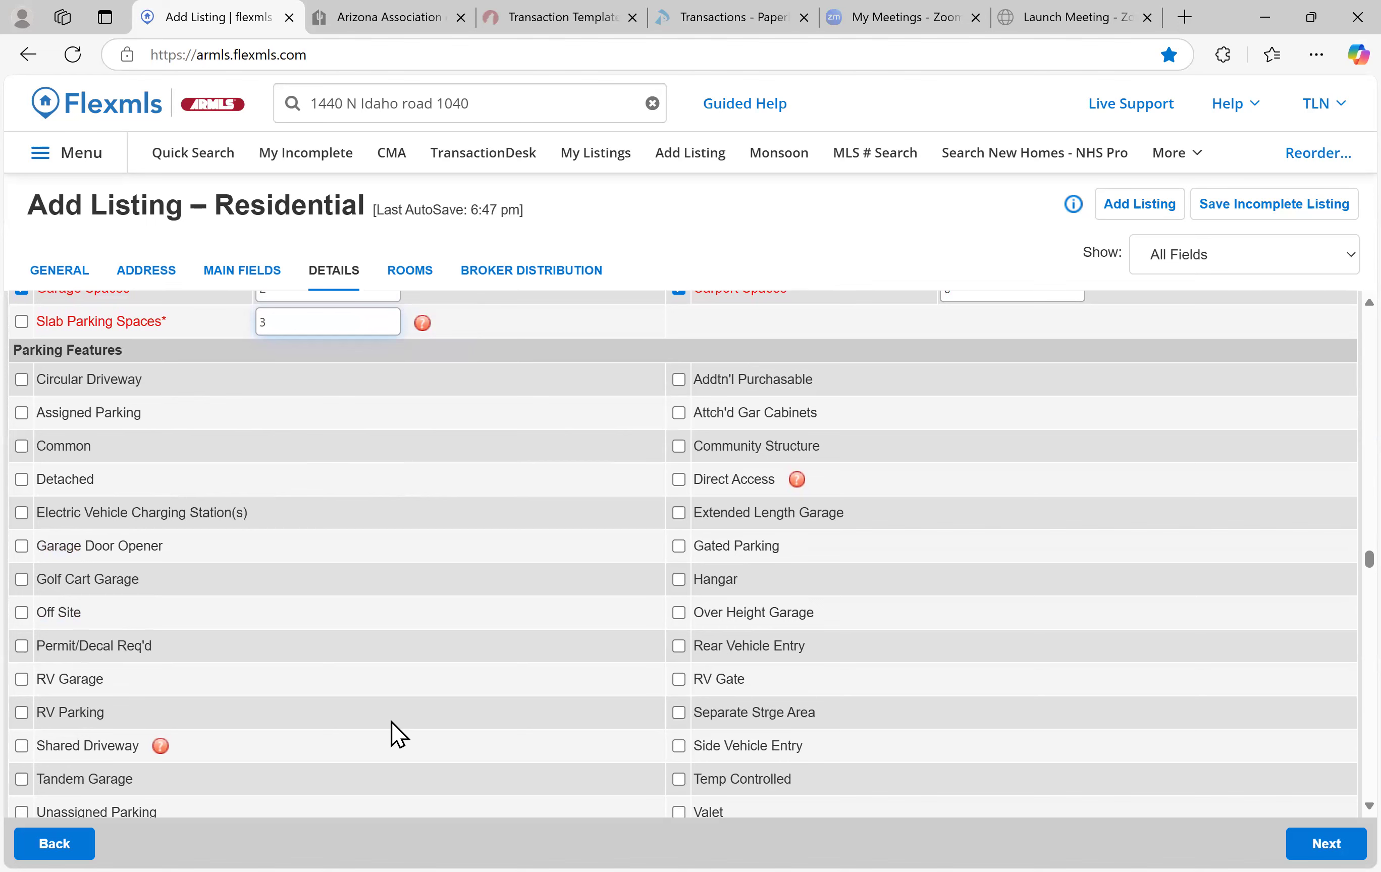
scroll(24, 714, "down", 1)
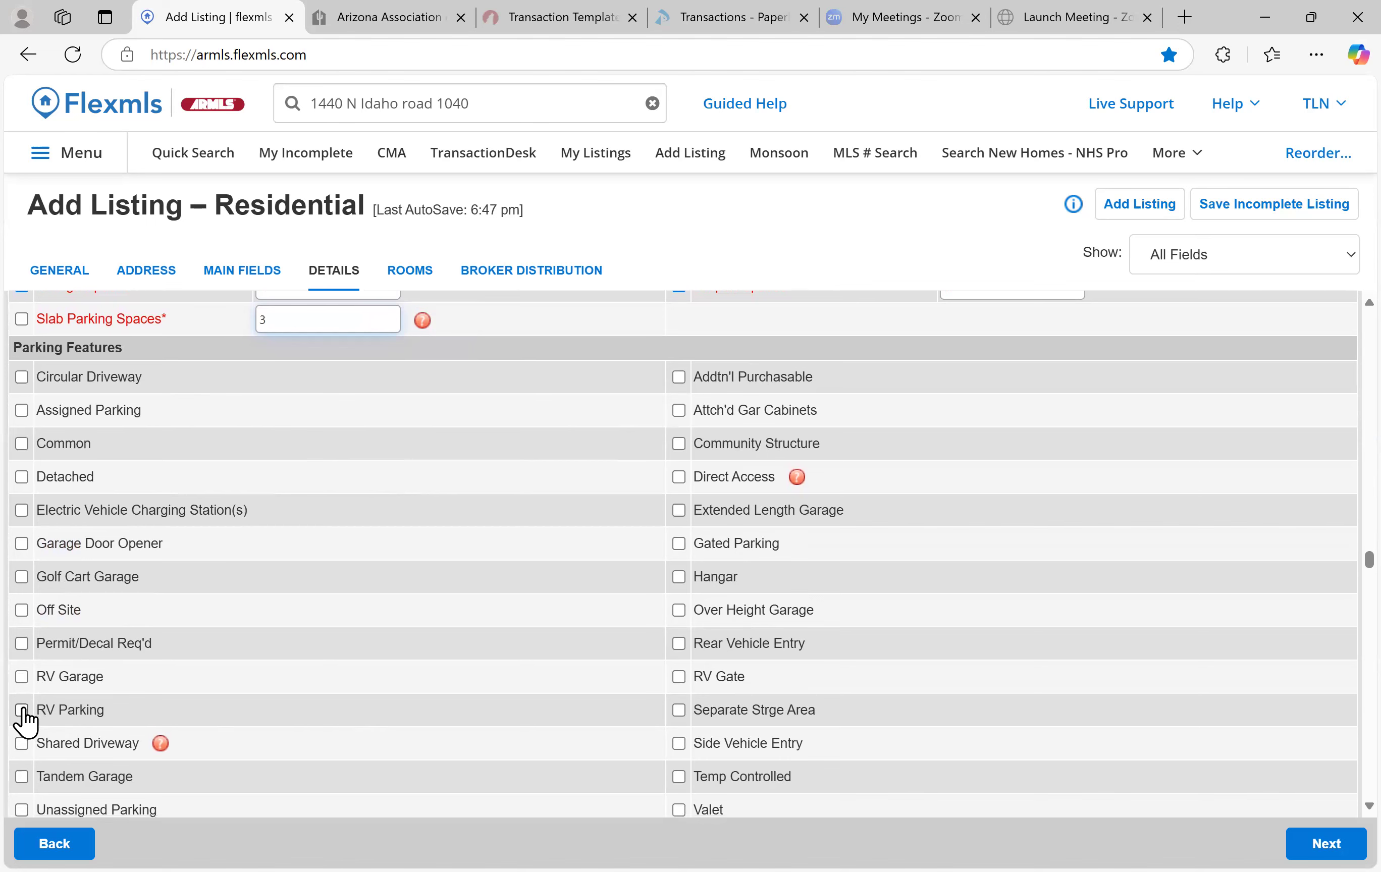
scroll(173, 716, "up", 1)
left_click(679, 698)
scroll(398, 584, "down", 3)
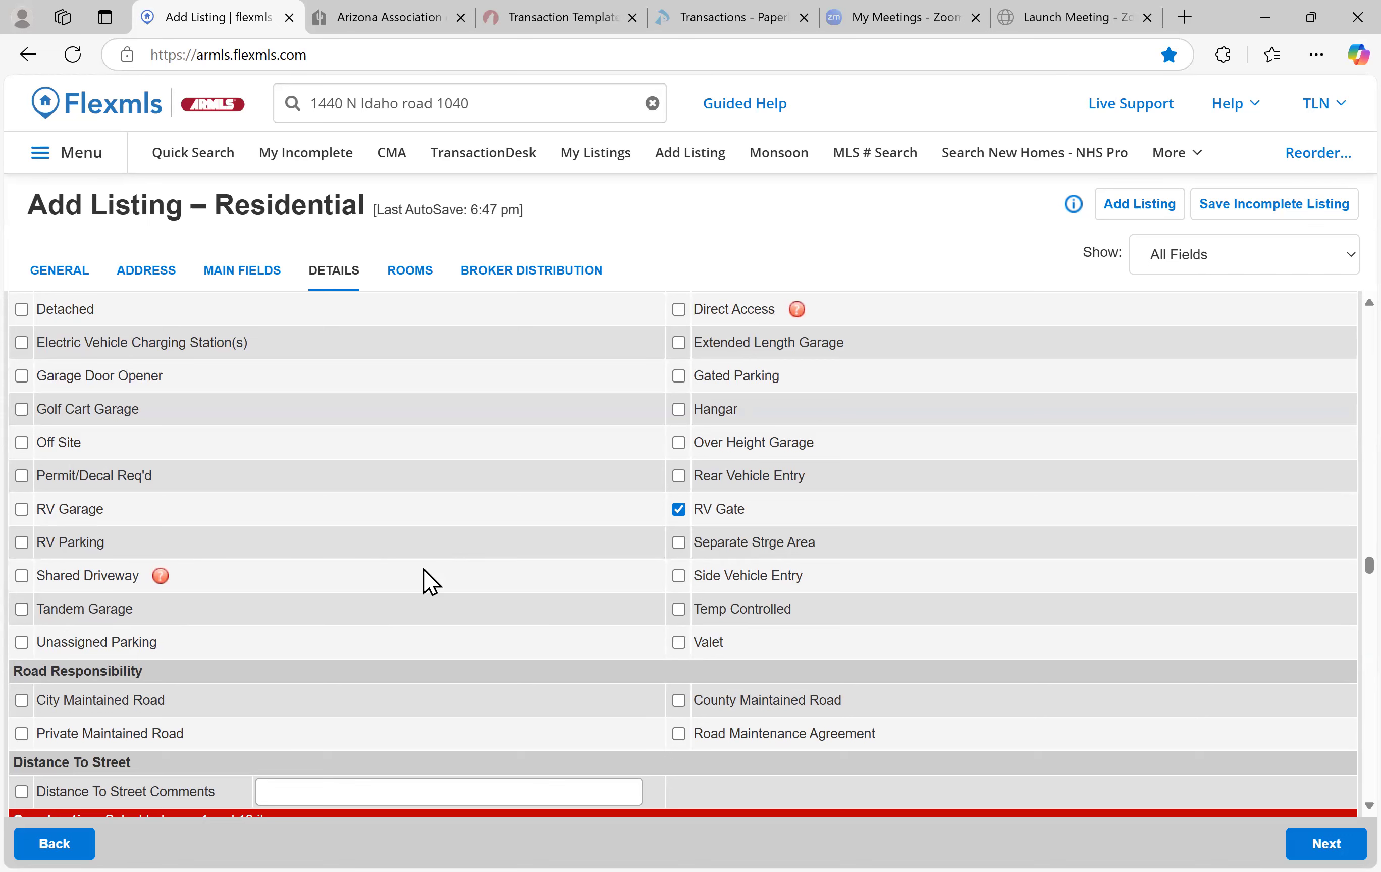
scroll(424, 571, "down", 1)
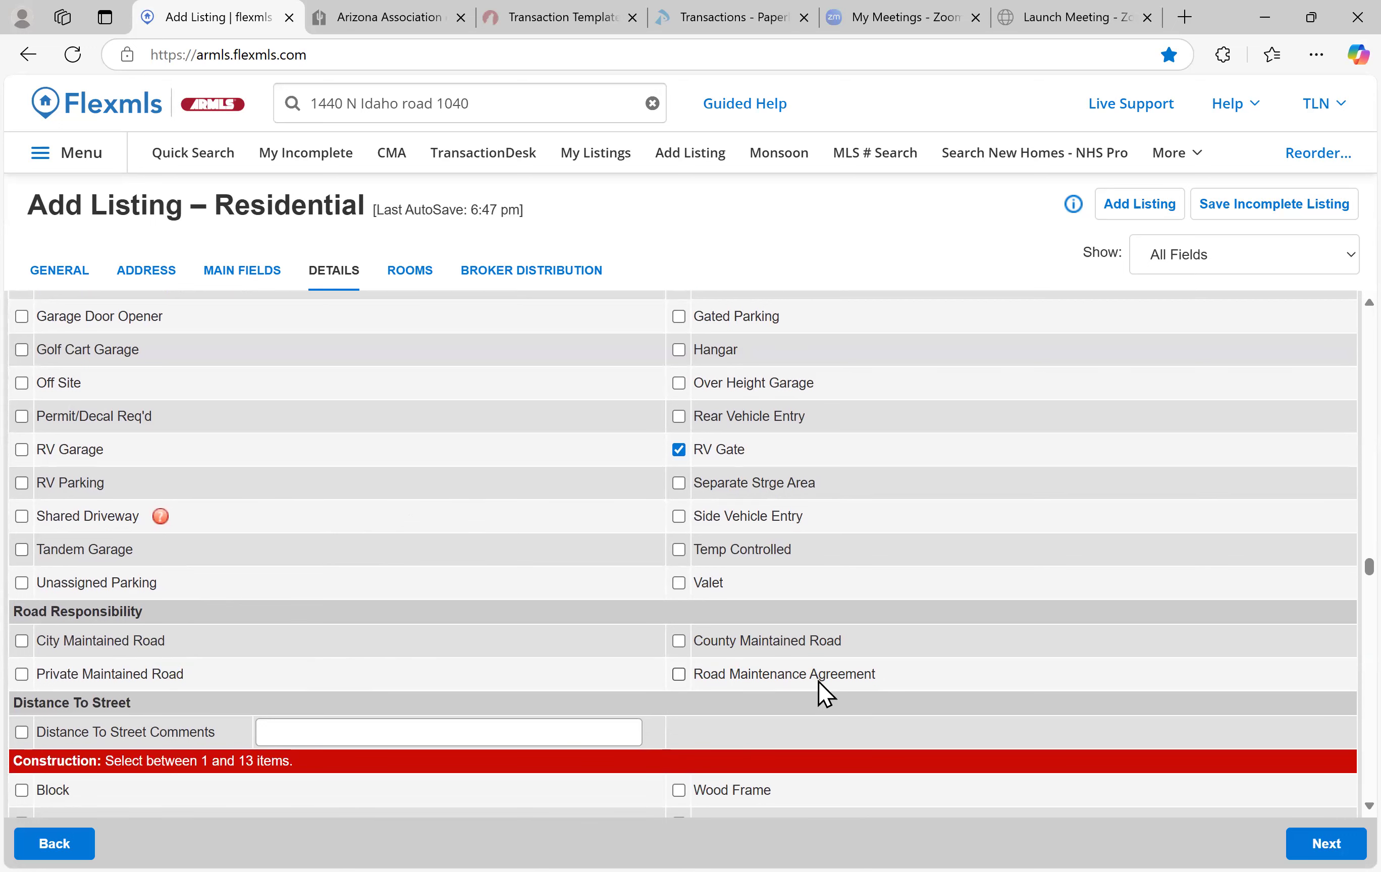
Set the construction type to Wood Frame
scroll(271, 568, "down", 2)
scroll(230, 536, "down", 1)
scroll(101, 565, "down", 1)
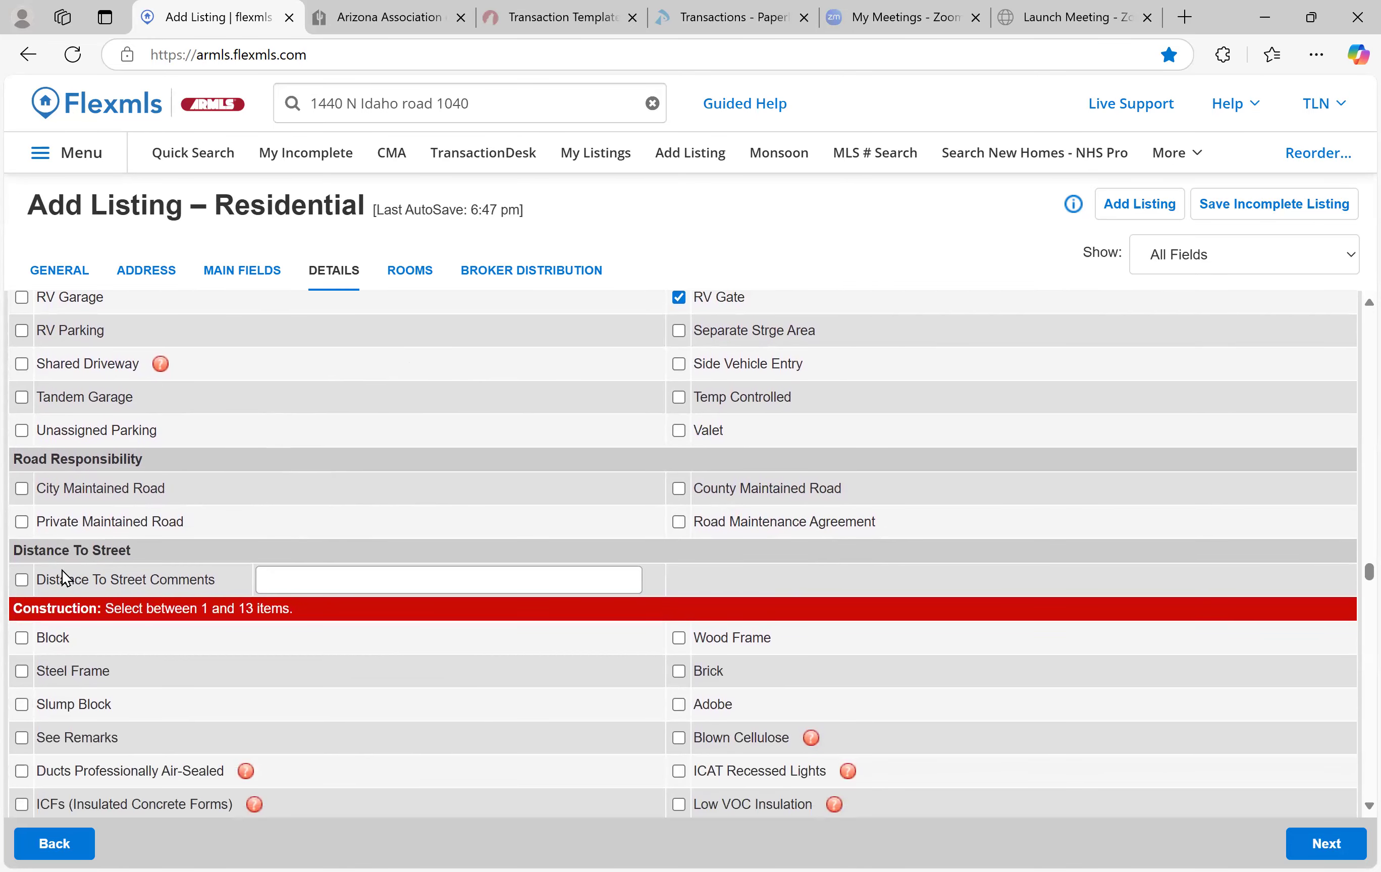
scroll(207, 550, "down", 4)
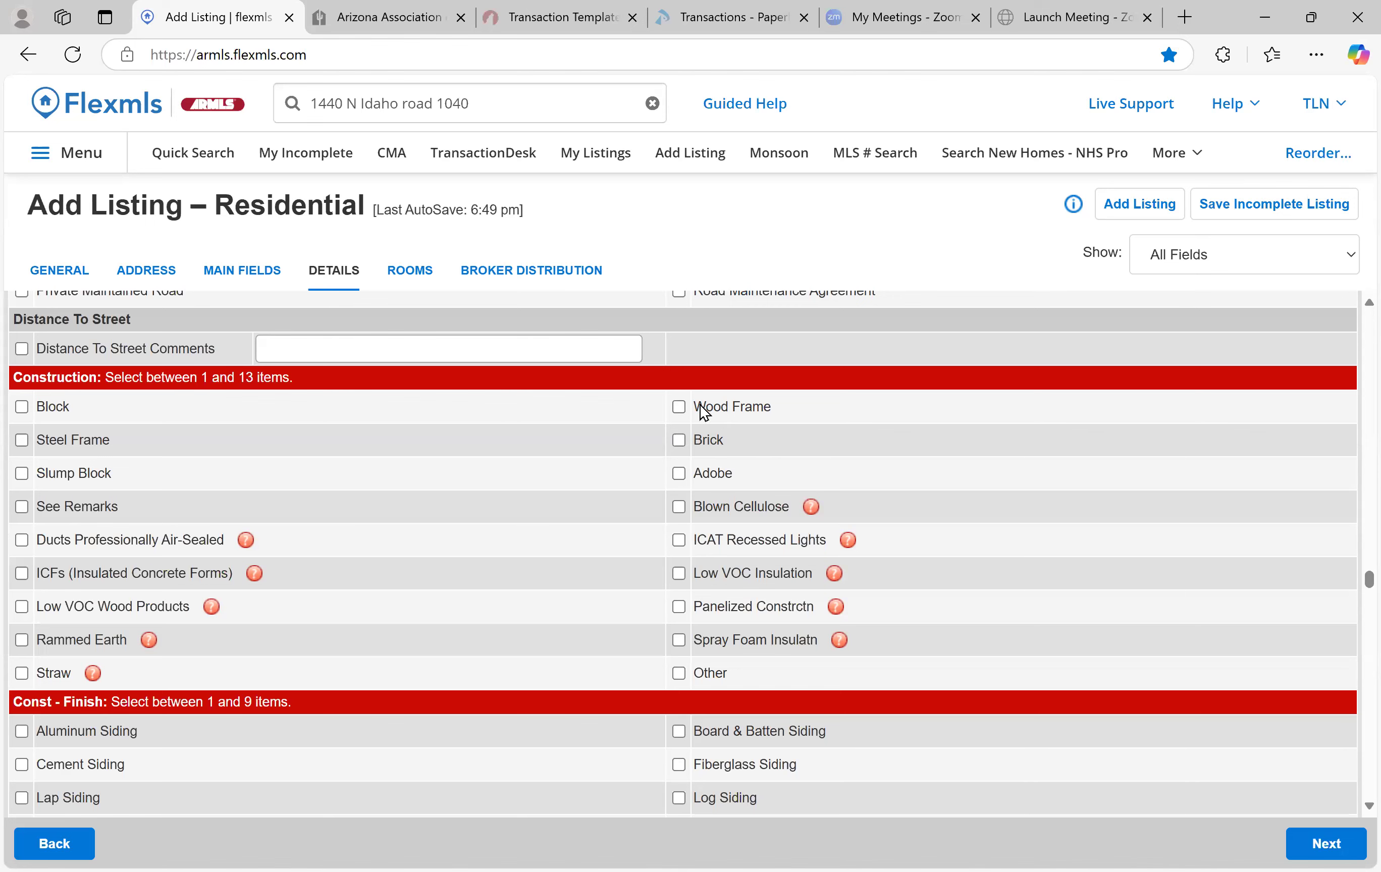
left_click(679, 407)
Set the Const - Finish exterior to Stucco
scroll(437, 453, "down", 5)
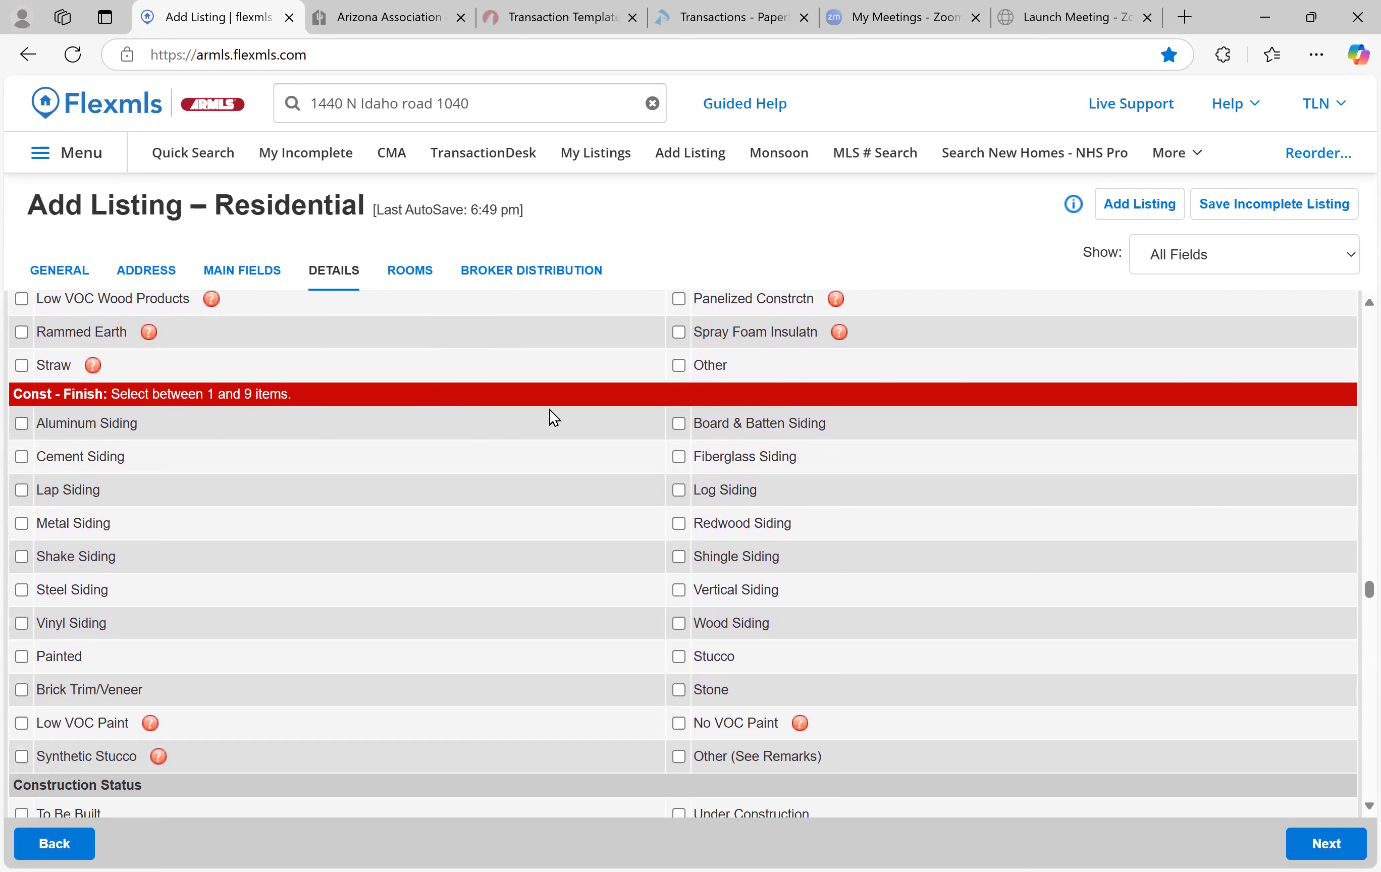
scroll(691, 665, "down", 2)
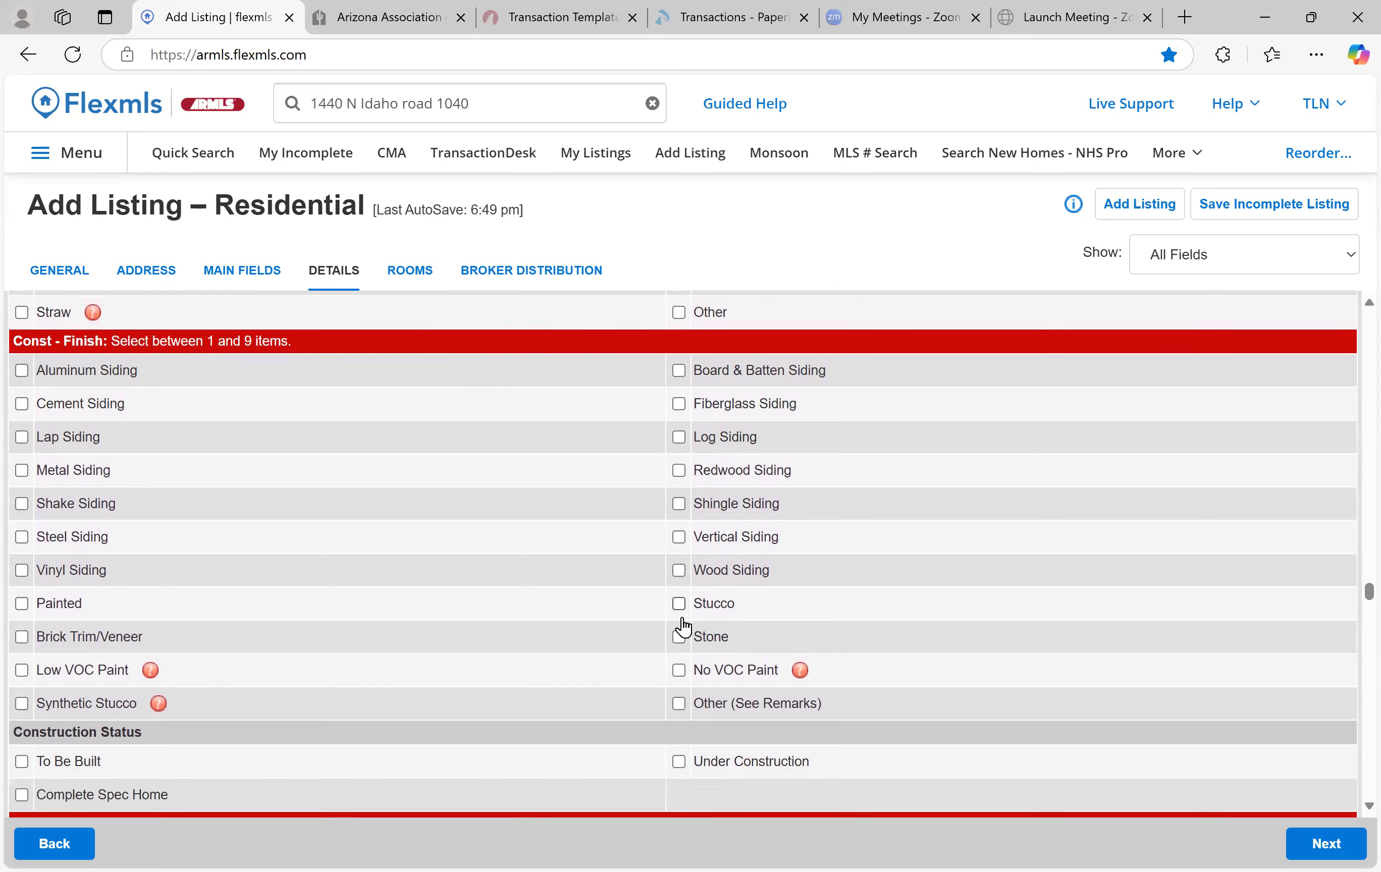
left_click(679, 587)
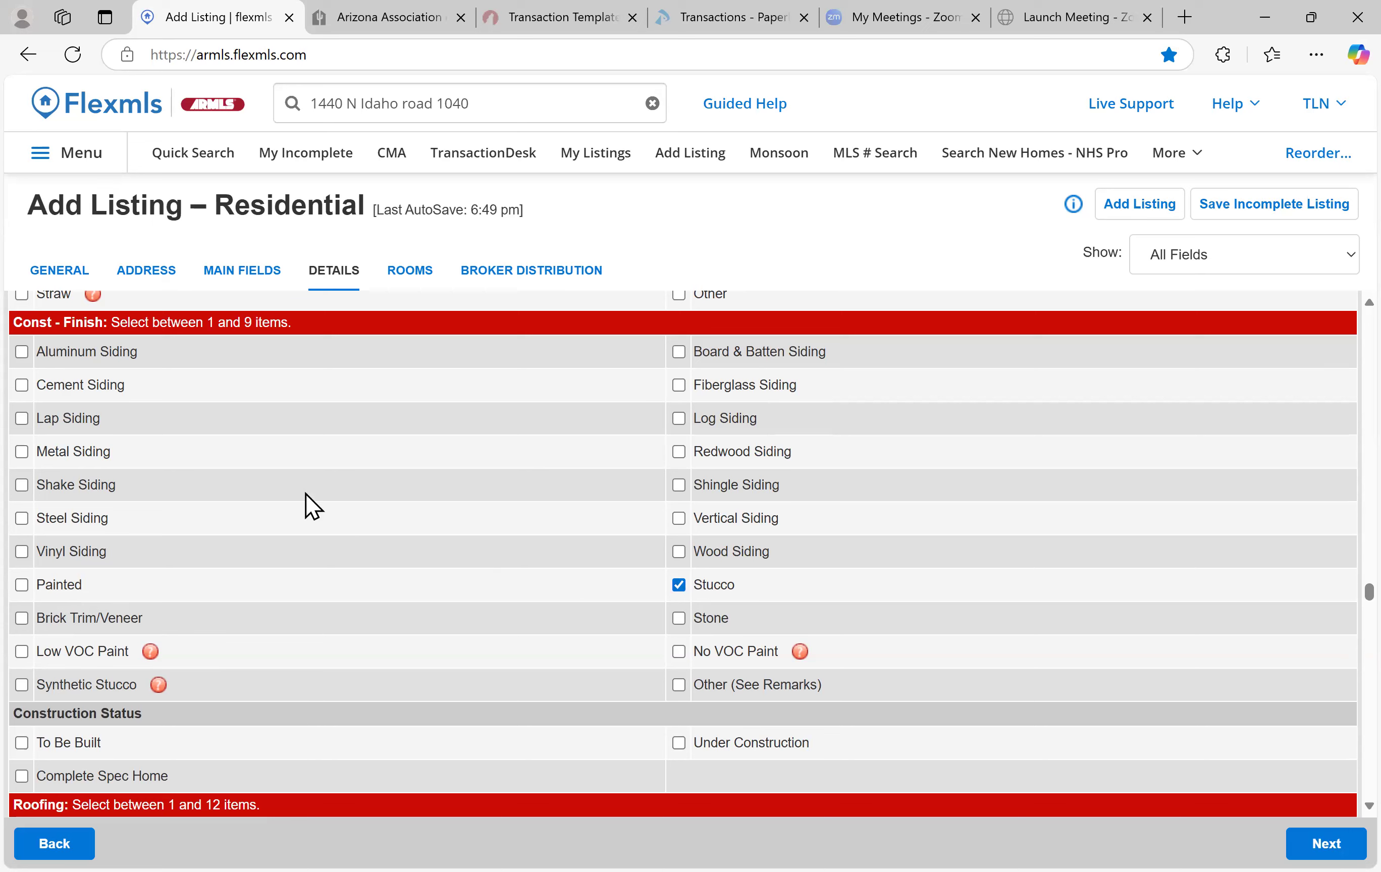
scroll(316, 512, "down", 3)
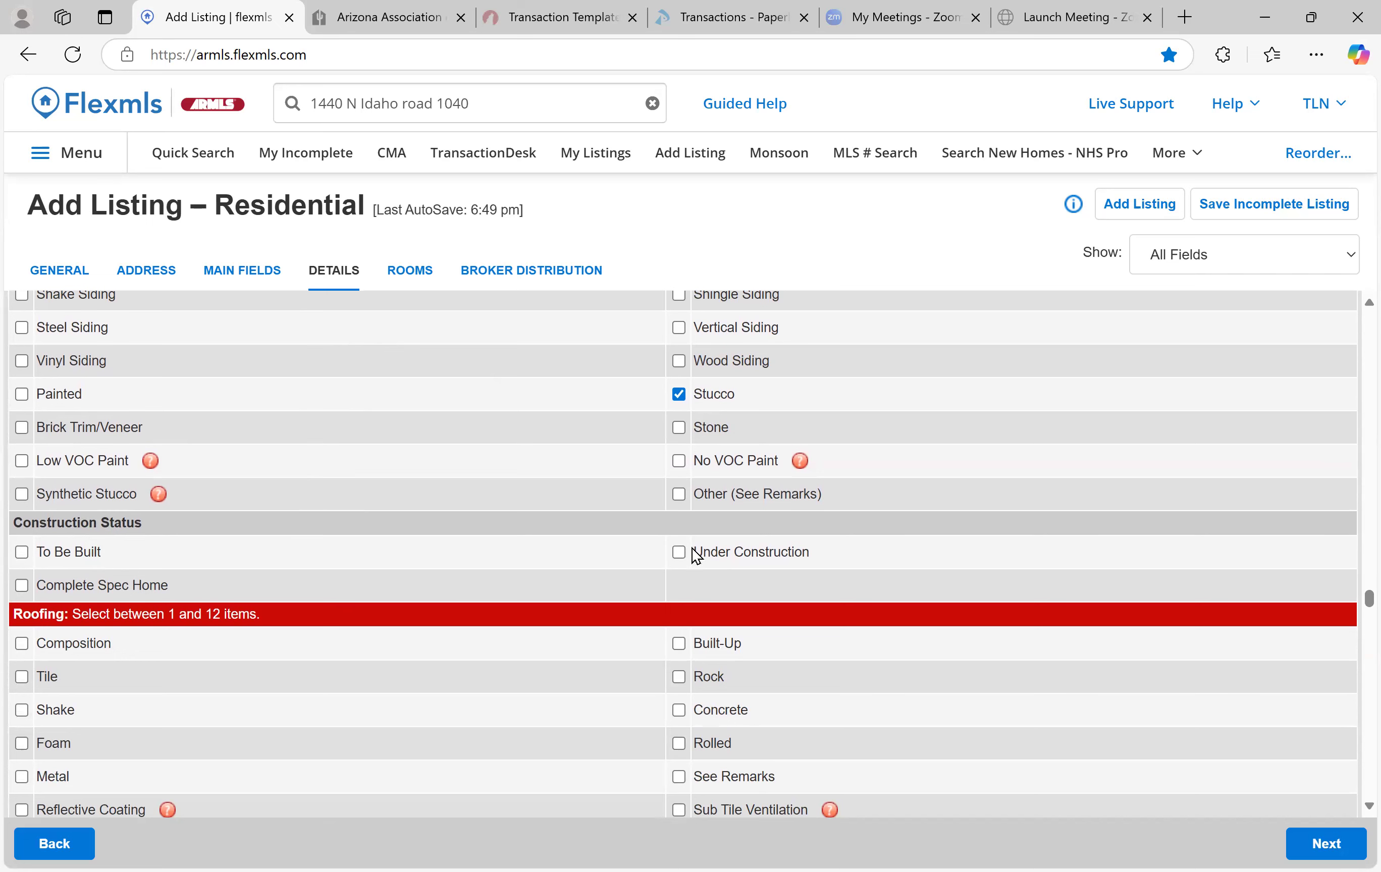
Tick Tile under Roofing
scroll(371, 454, "down", 4)
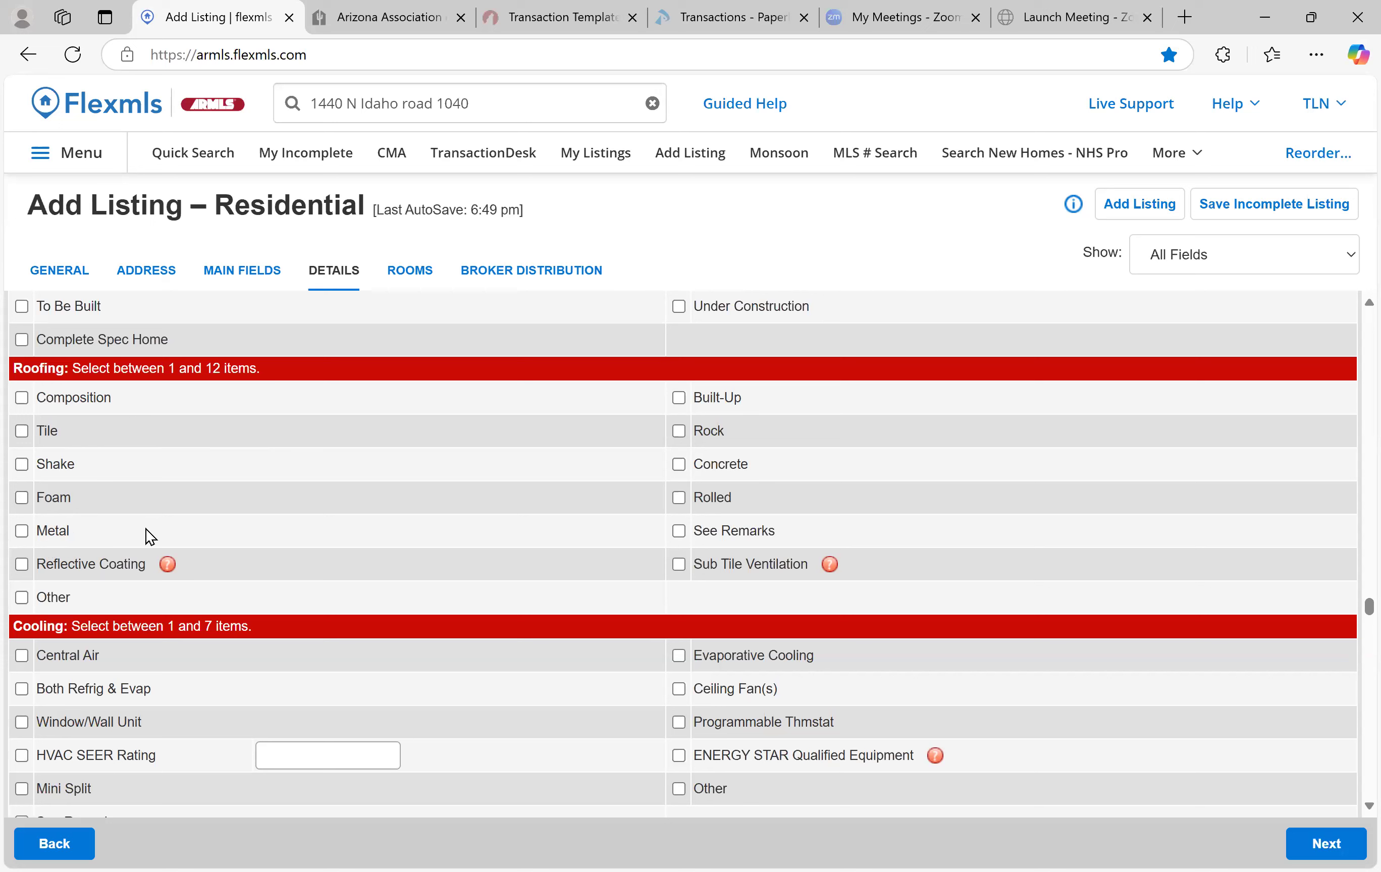
left_click(23, 434)
scroll(516, 476, "down", 2)
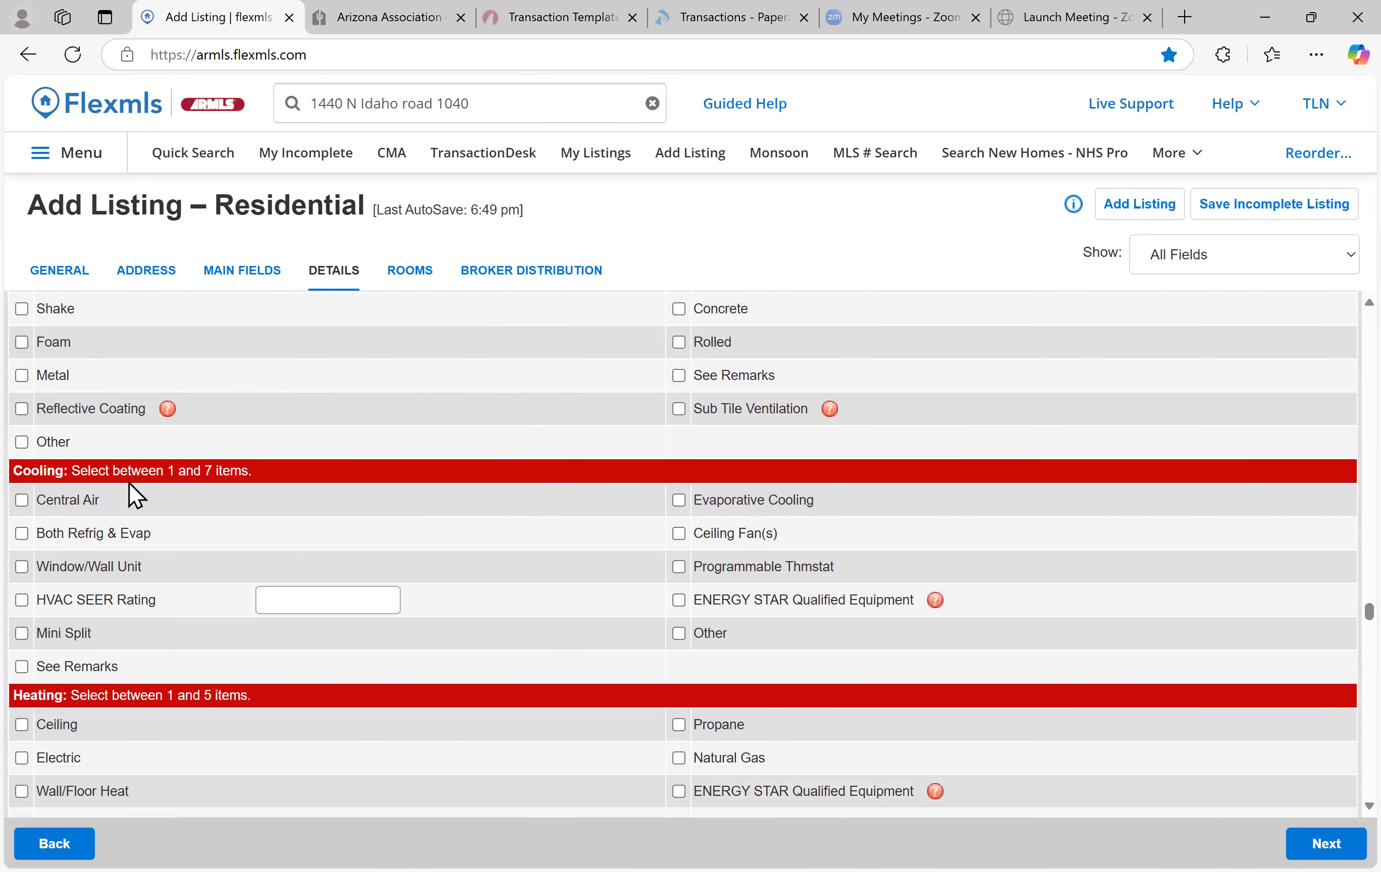
Tick Central Air, Ceiling Fan(s) and Programmable Thmstat, and enter HVAC SEER Rating 17
left_click(21, 501)
left_click(676, 535)
left_click(680, 569)
left_click(378, 600)
type("17")
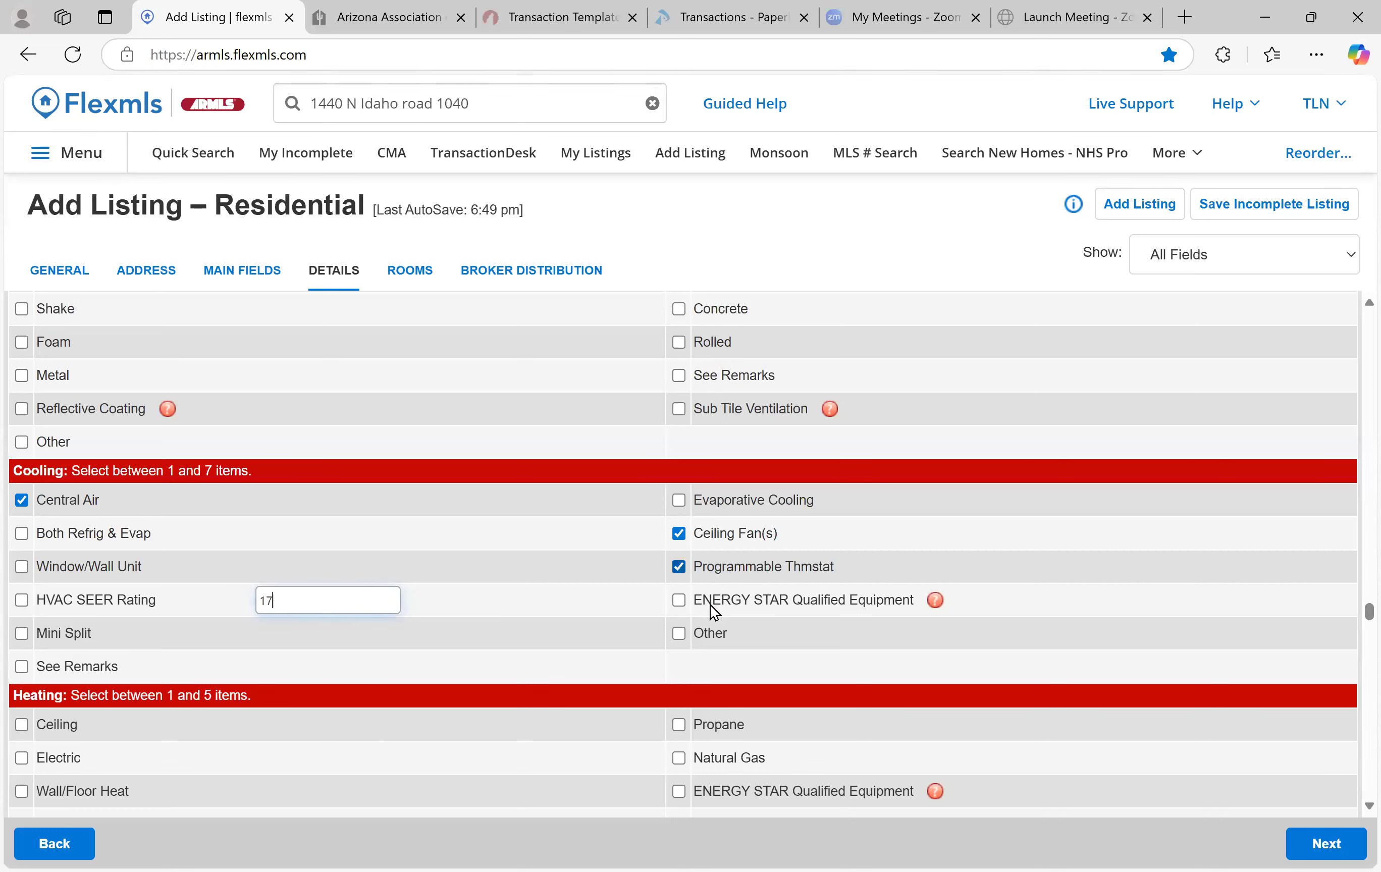
Check ENERGY STAR, read its help note, then untick ENERGY STAR again
left_click(679, 600)
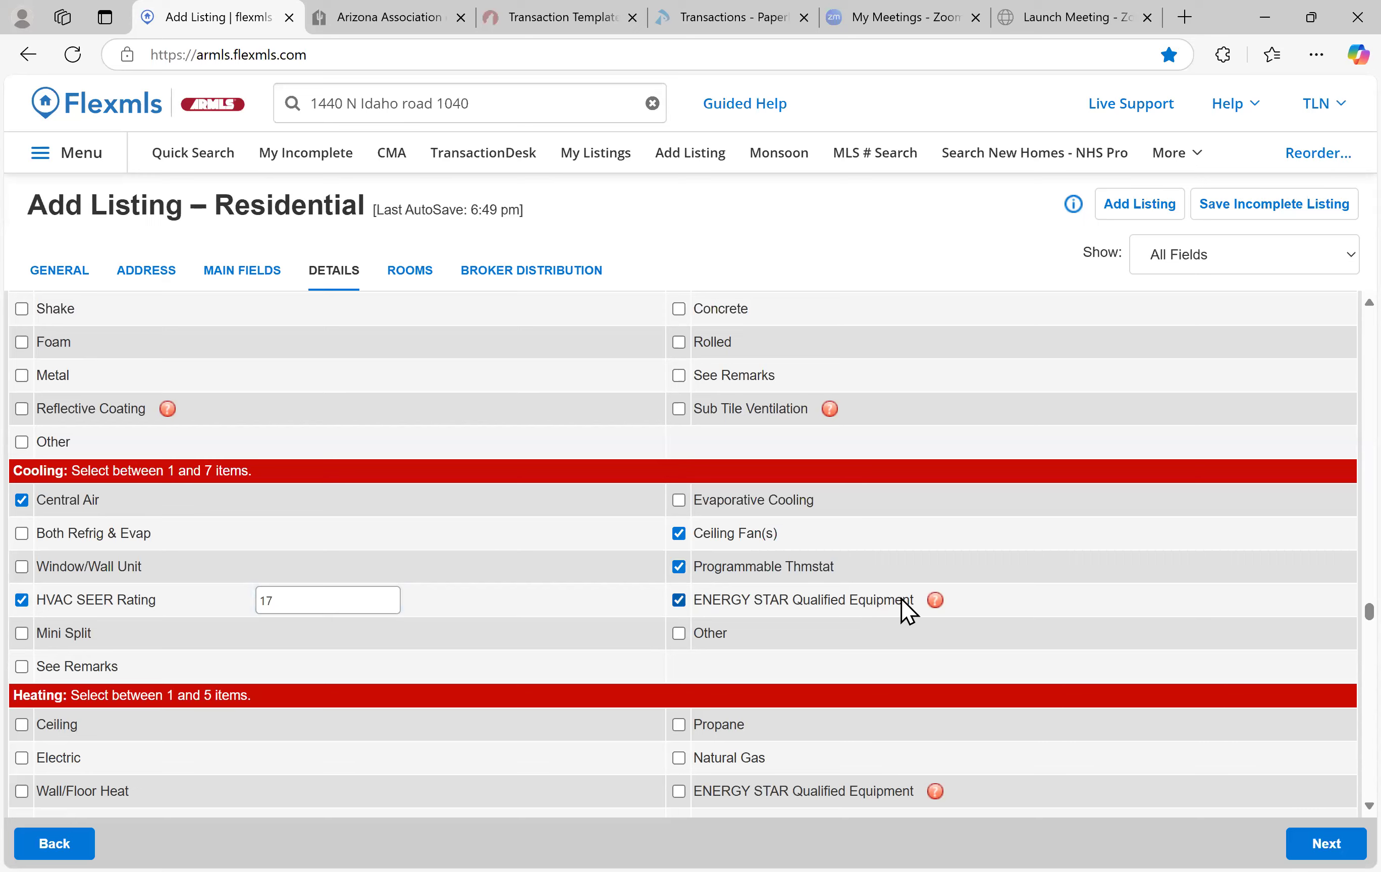
scroll(927, 613, "down", 1)
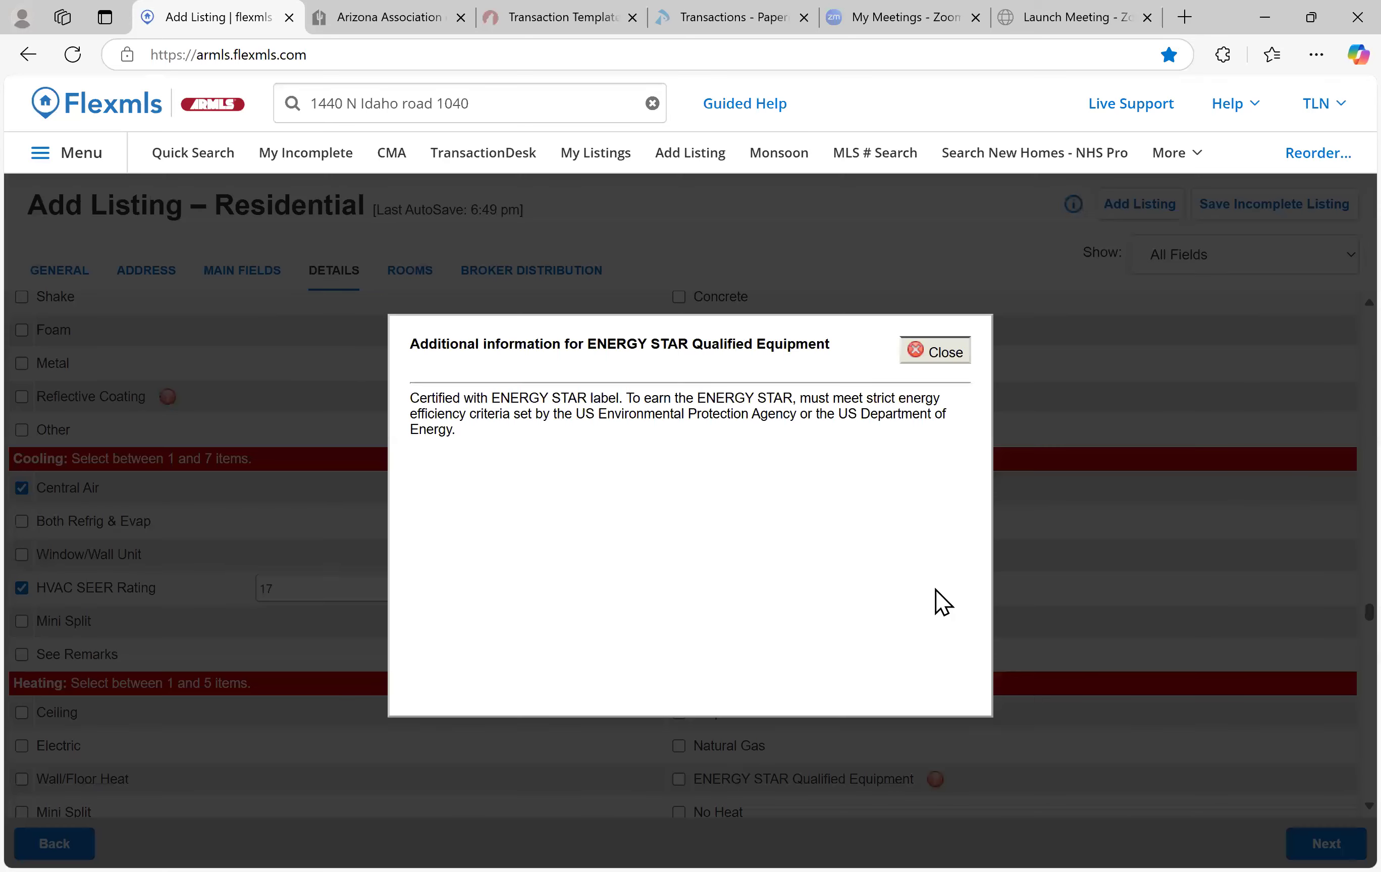
left_click(936, 589)
left_click(921, 358)
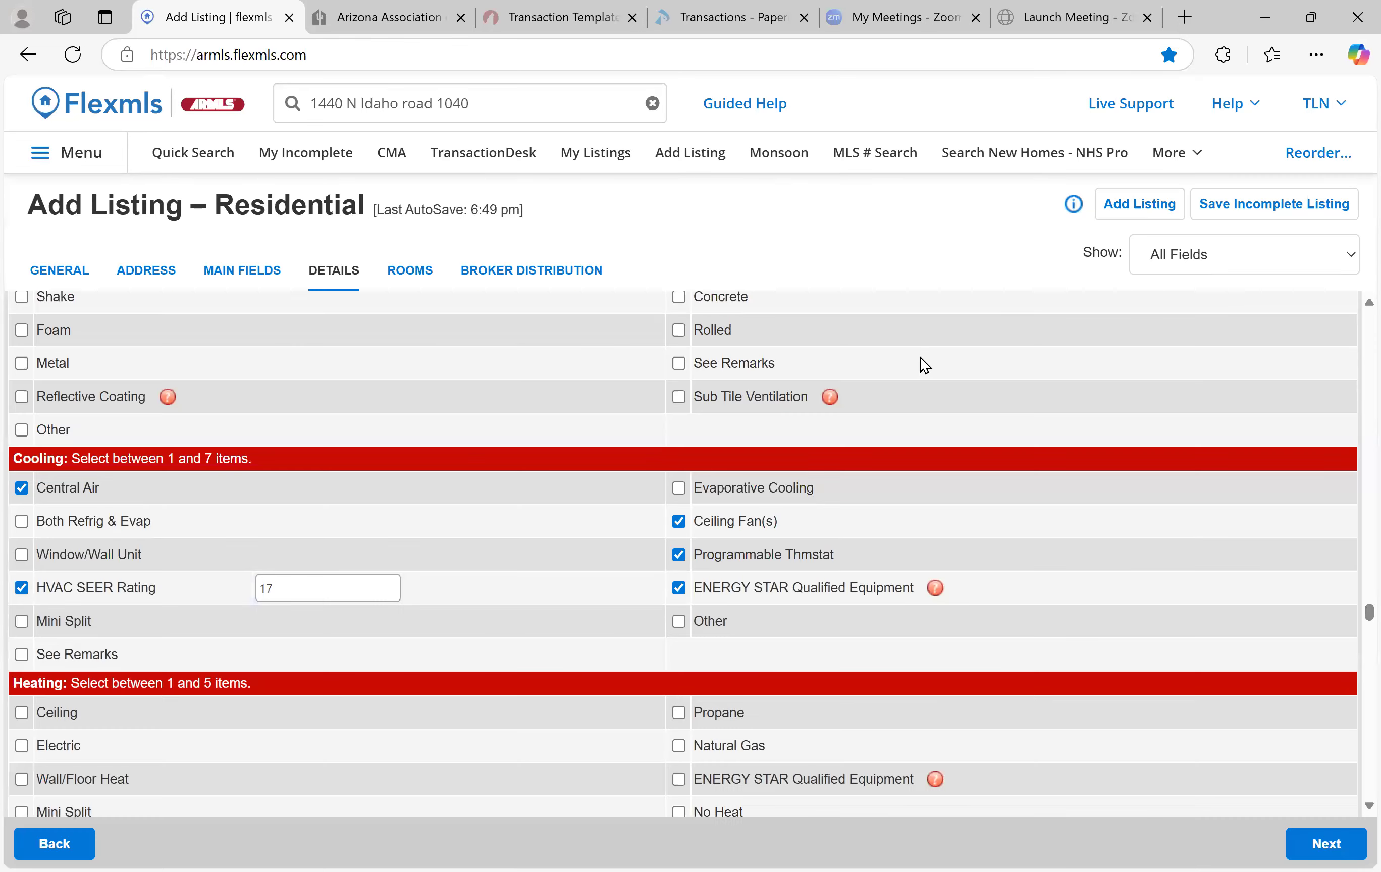
left_click(679, 588)
scroll(728, 554, "down", 3)
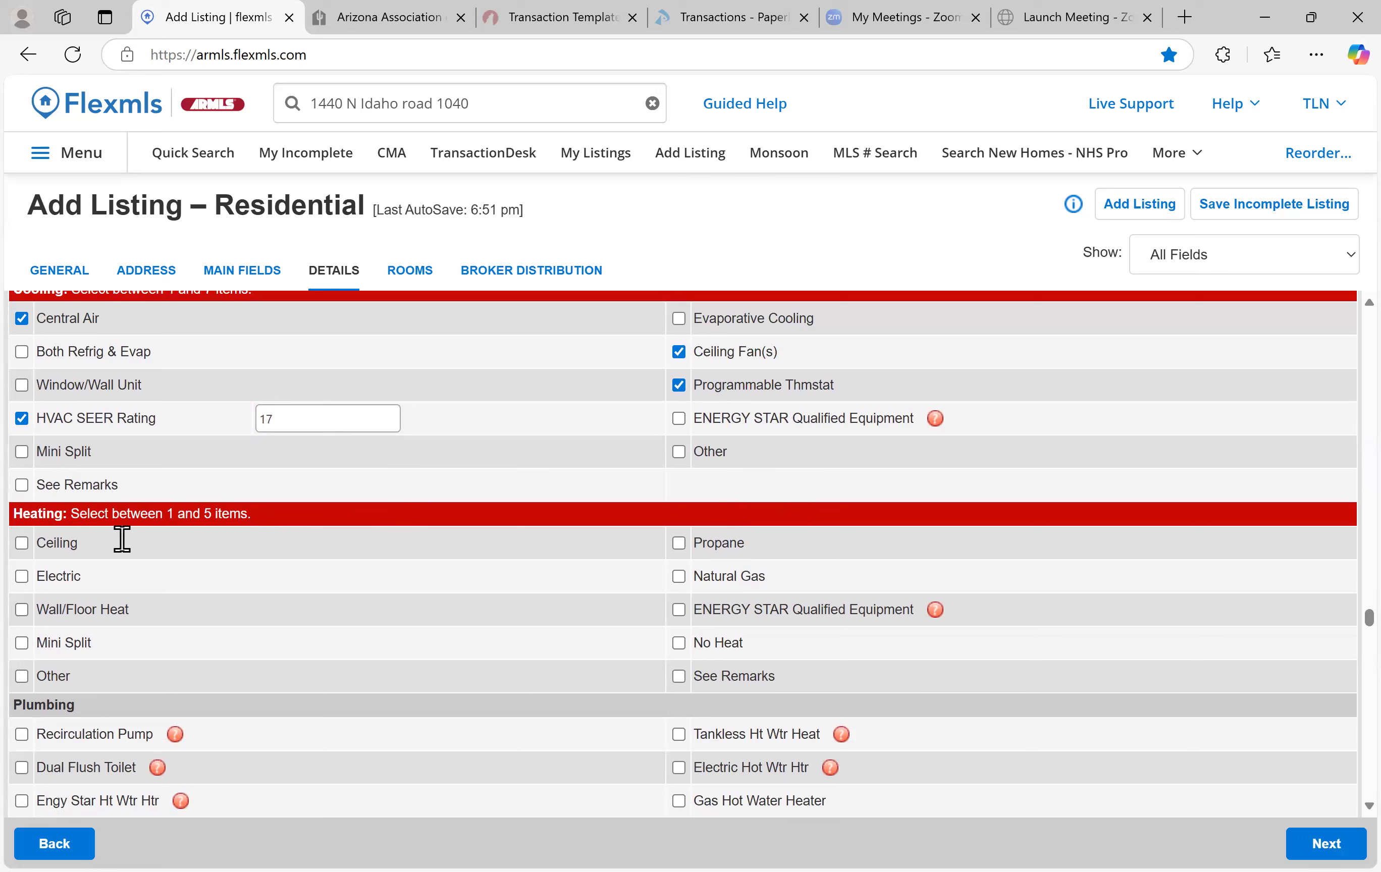
Set heating to Electric and add Tankless Ht Wtr Heat under Plumbing
left_click(21, 578)
scroll(317, 600, "down", 3)
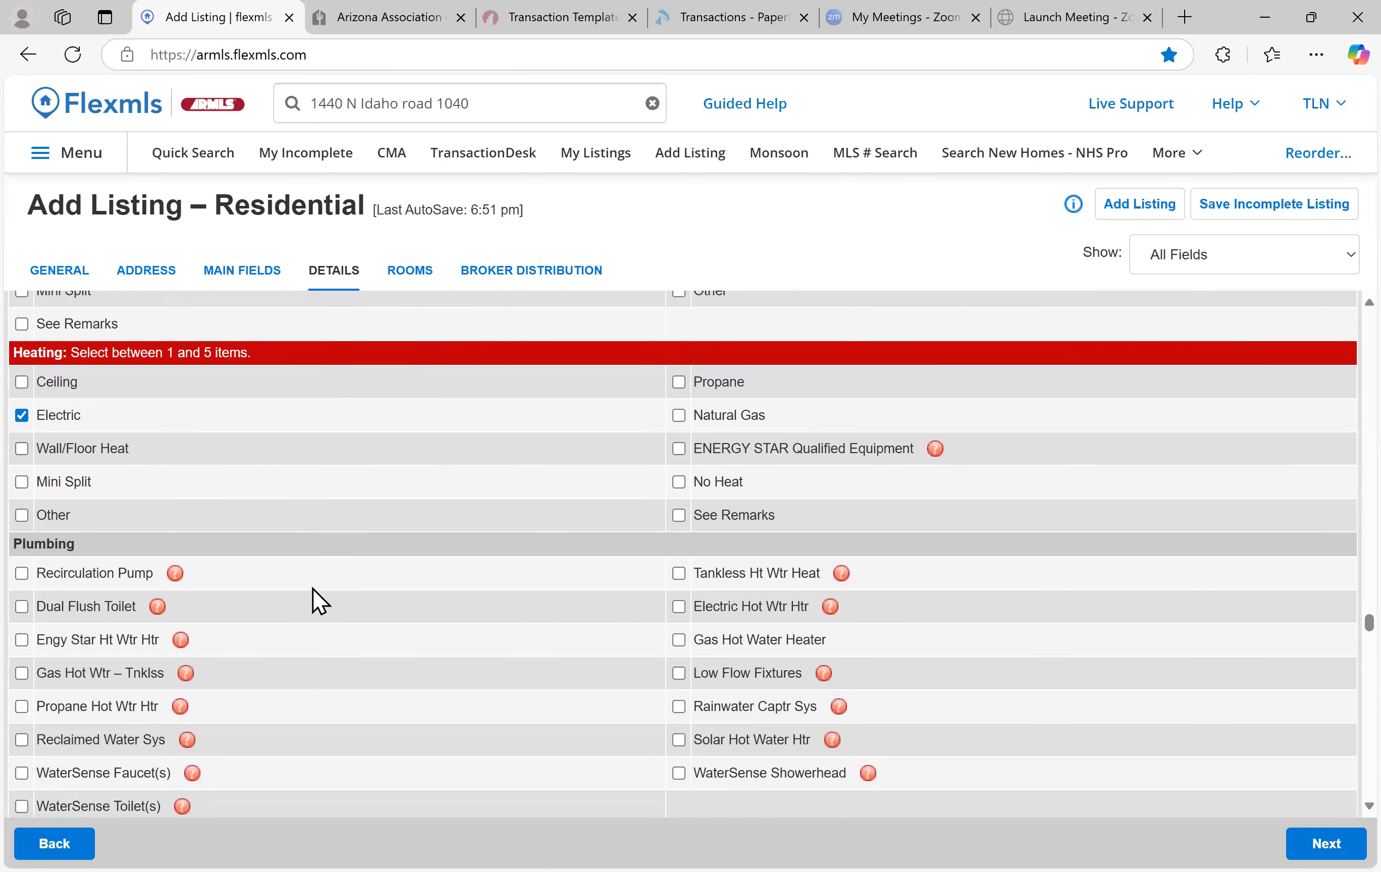
scroll(317, 600, "down", 3)
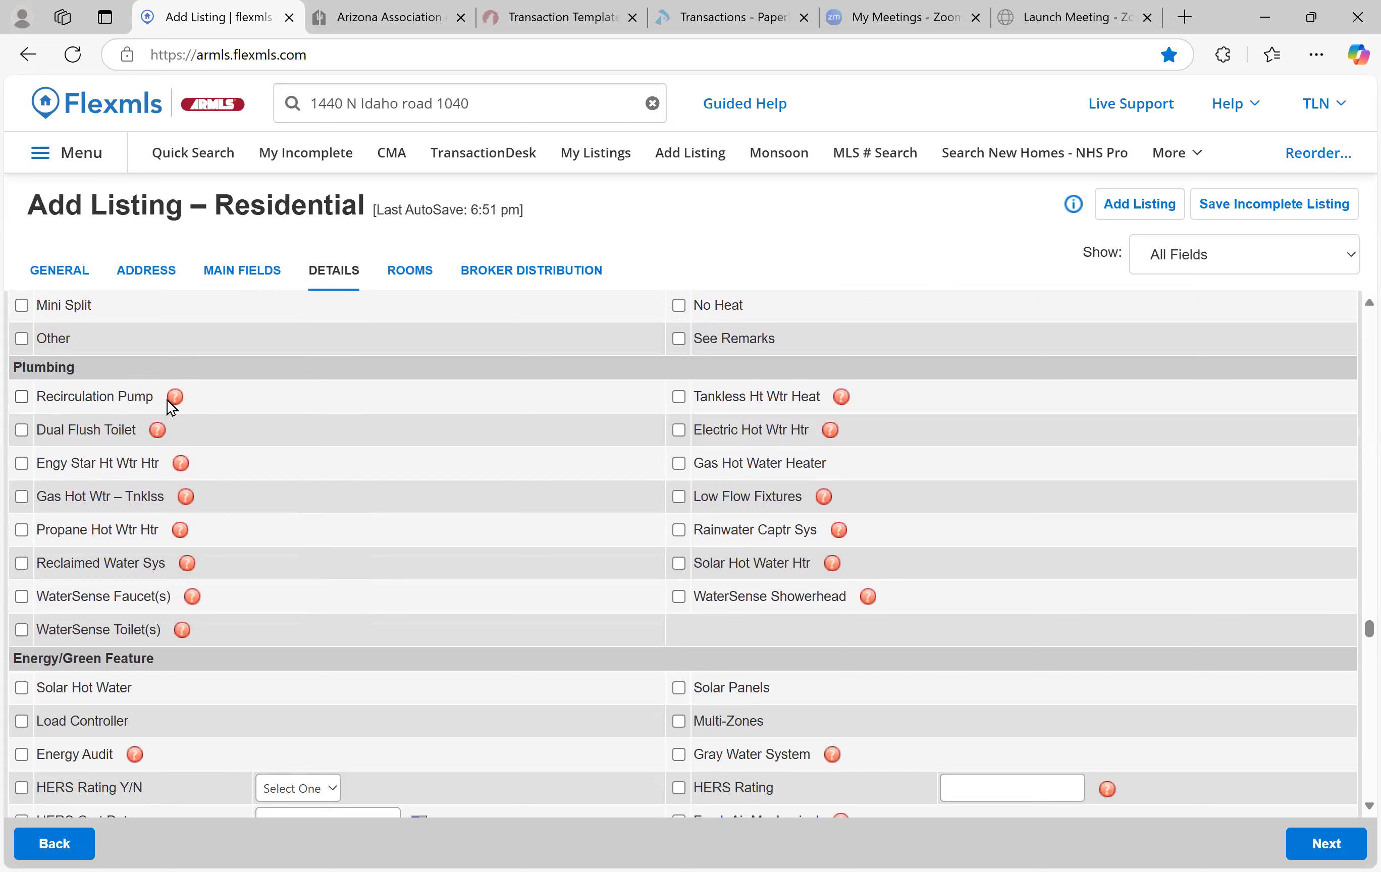
left_click(679, 397)
Open the Solar Panels Ownership dropdown and close it without choosing an owner
scroll(274, 433, "down", 4)
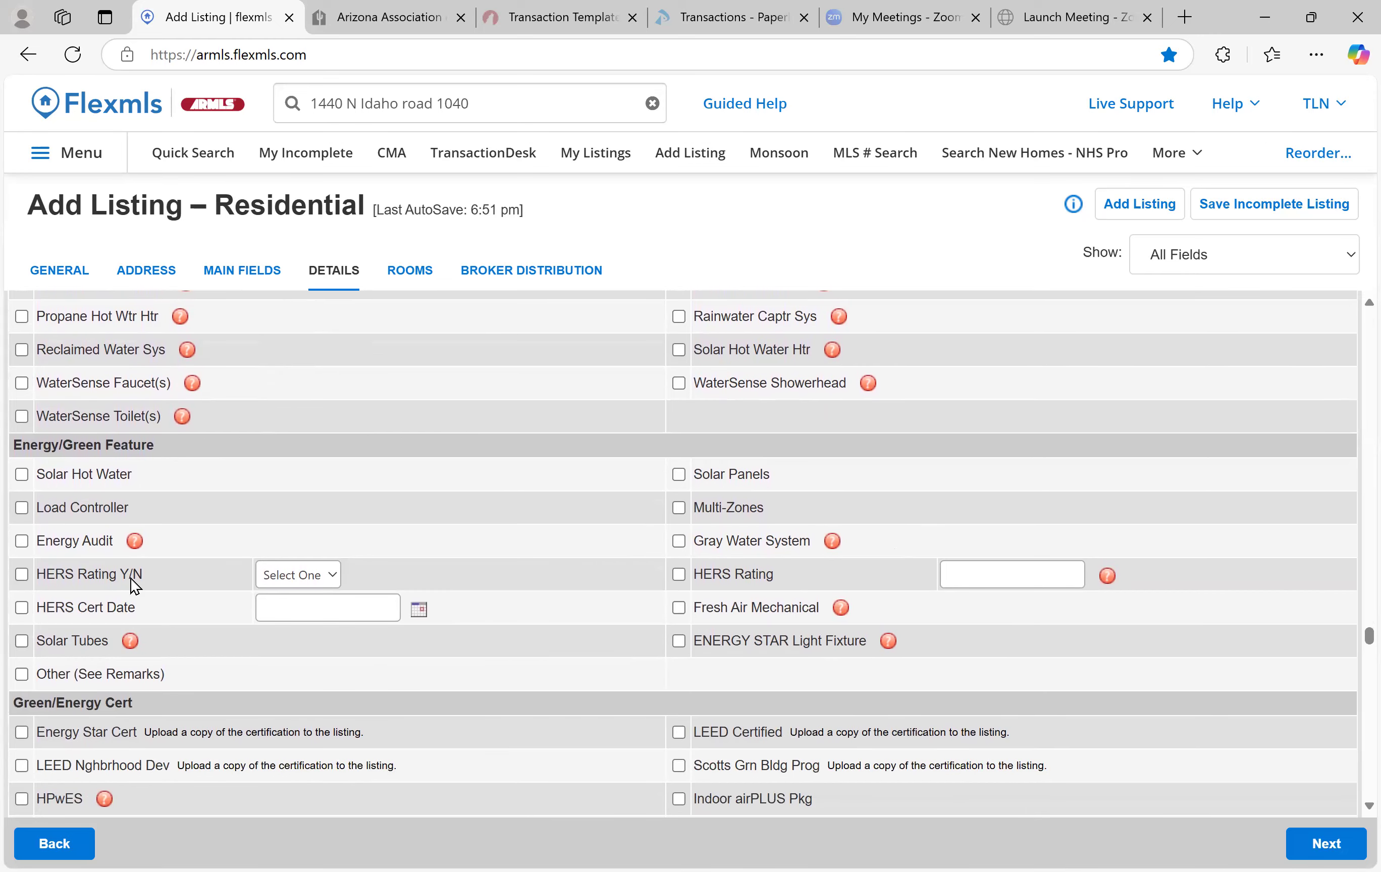
scroll(541, 608, "down", 3)
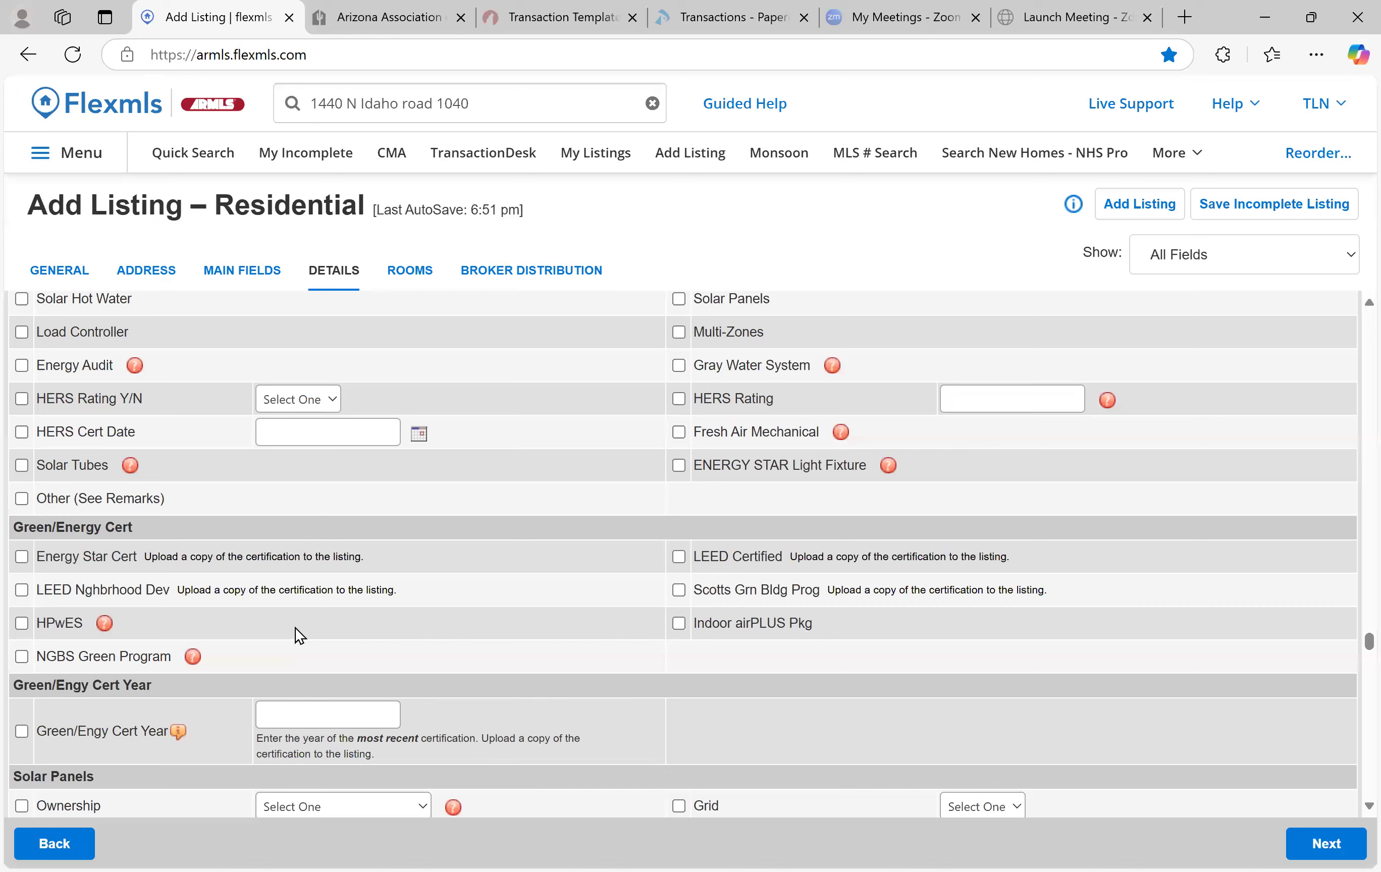
scroll(407, 589, "down", 1)
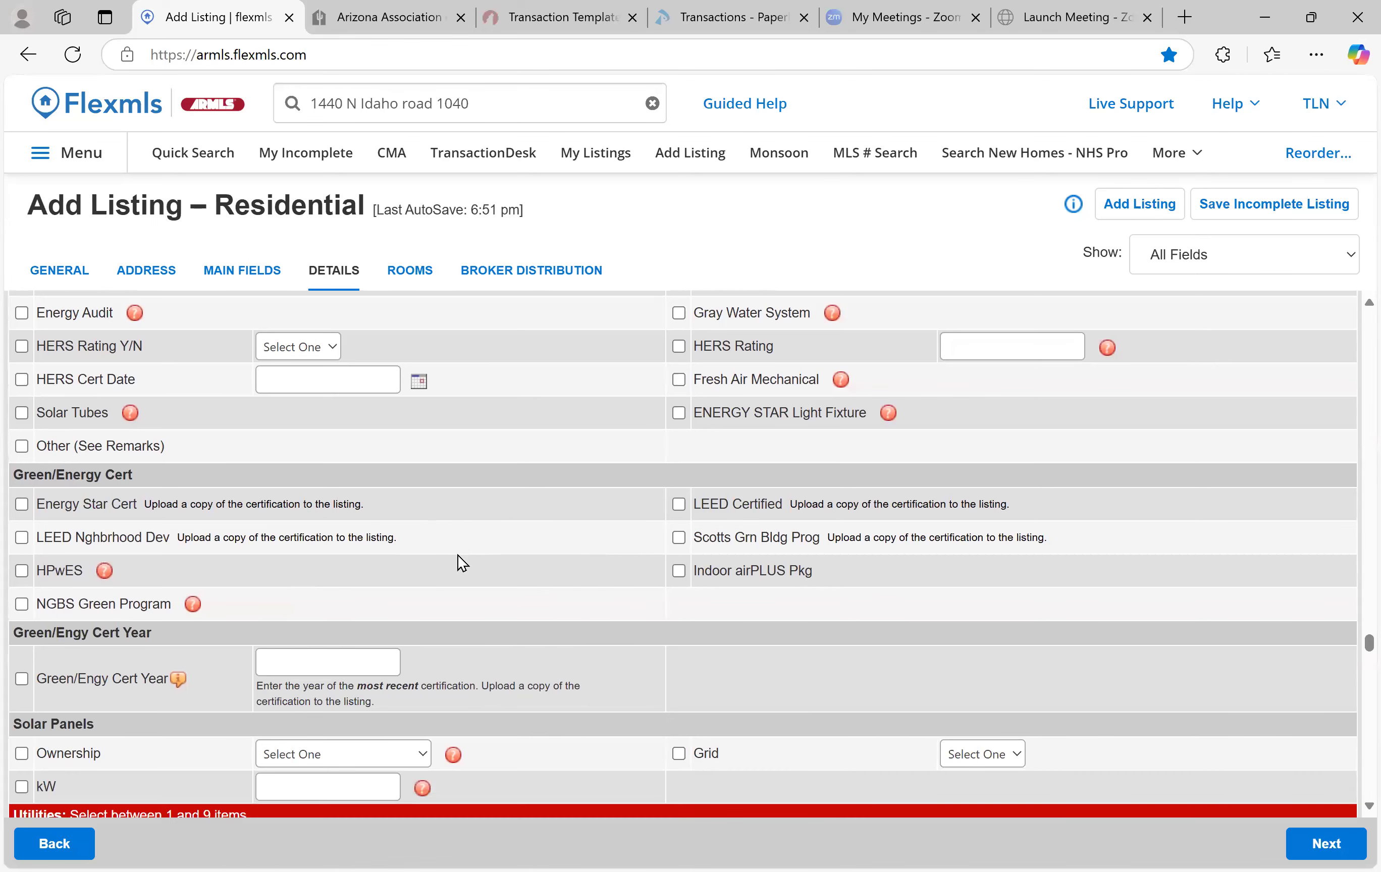
scroll(520, 539, "down", 2)
scroll(520, 538, "down", 1)
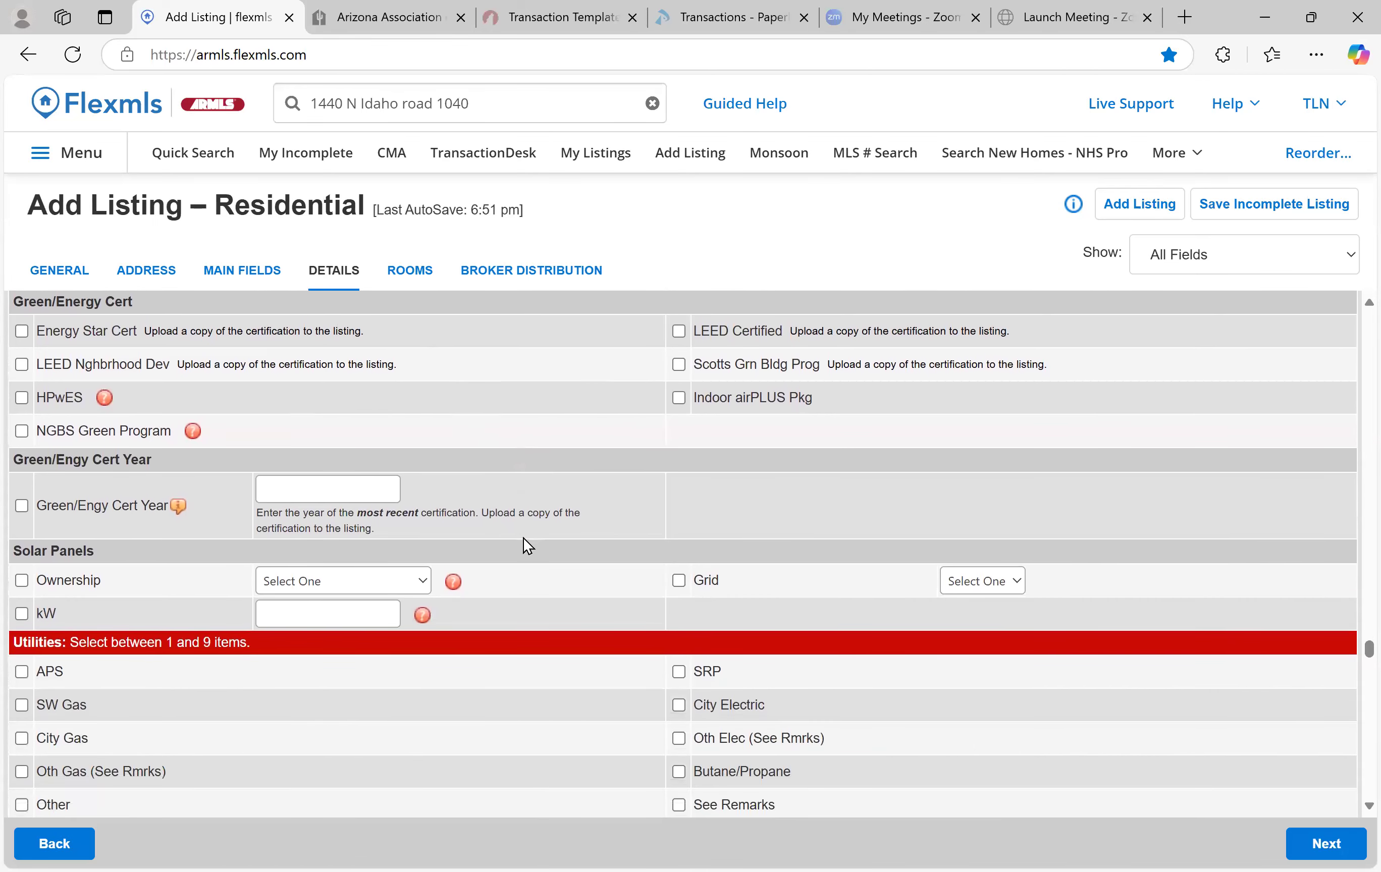
scroll(528, 537, "down", 1)
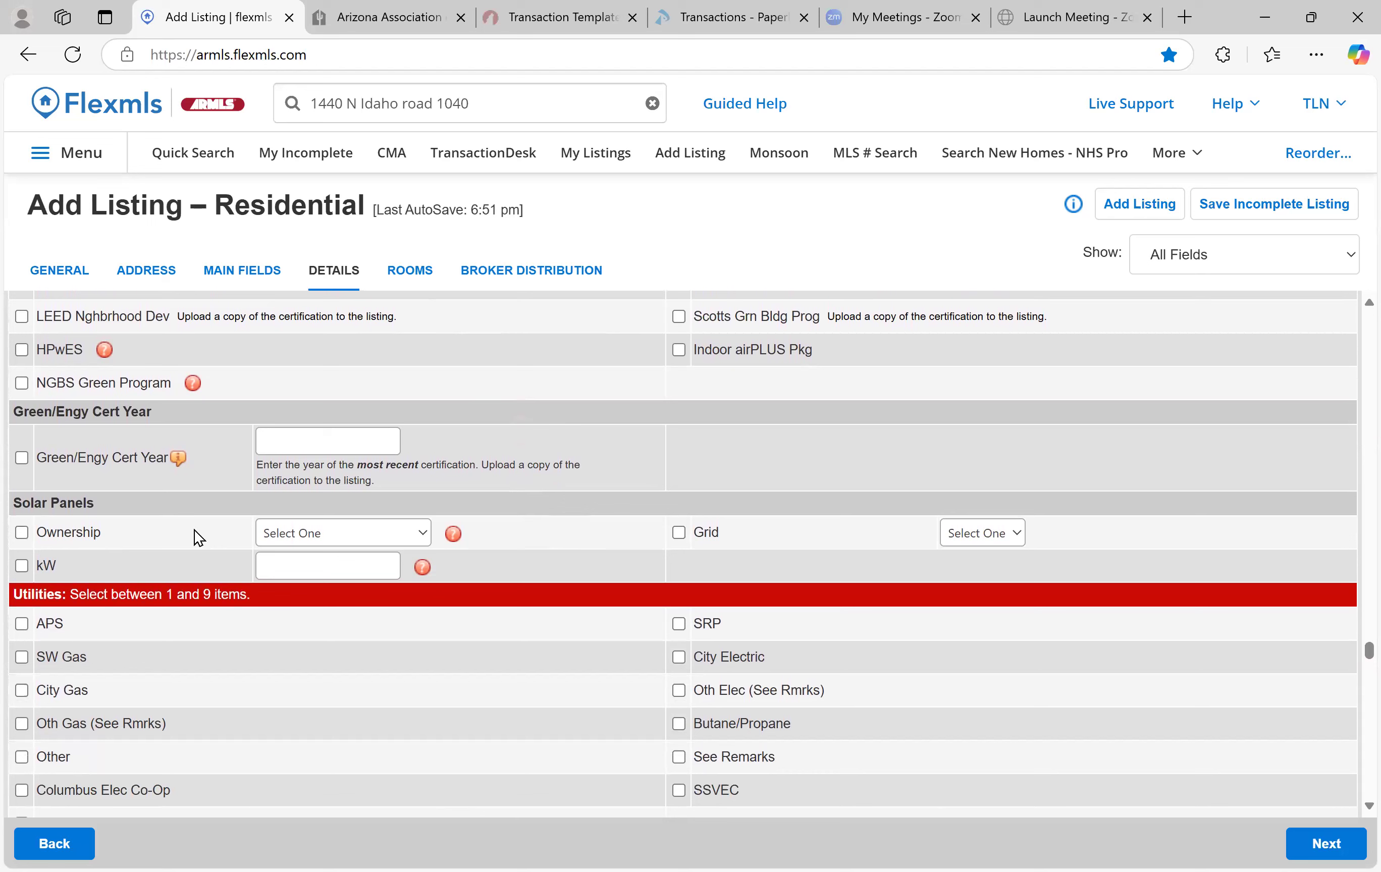
left_click(333, 536)
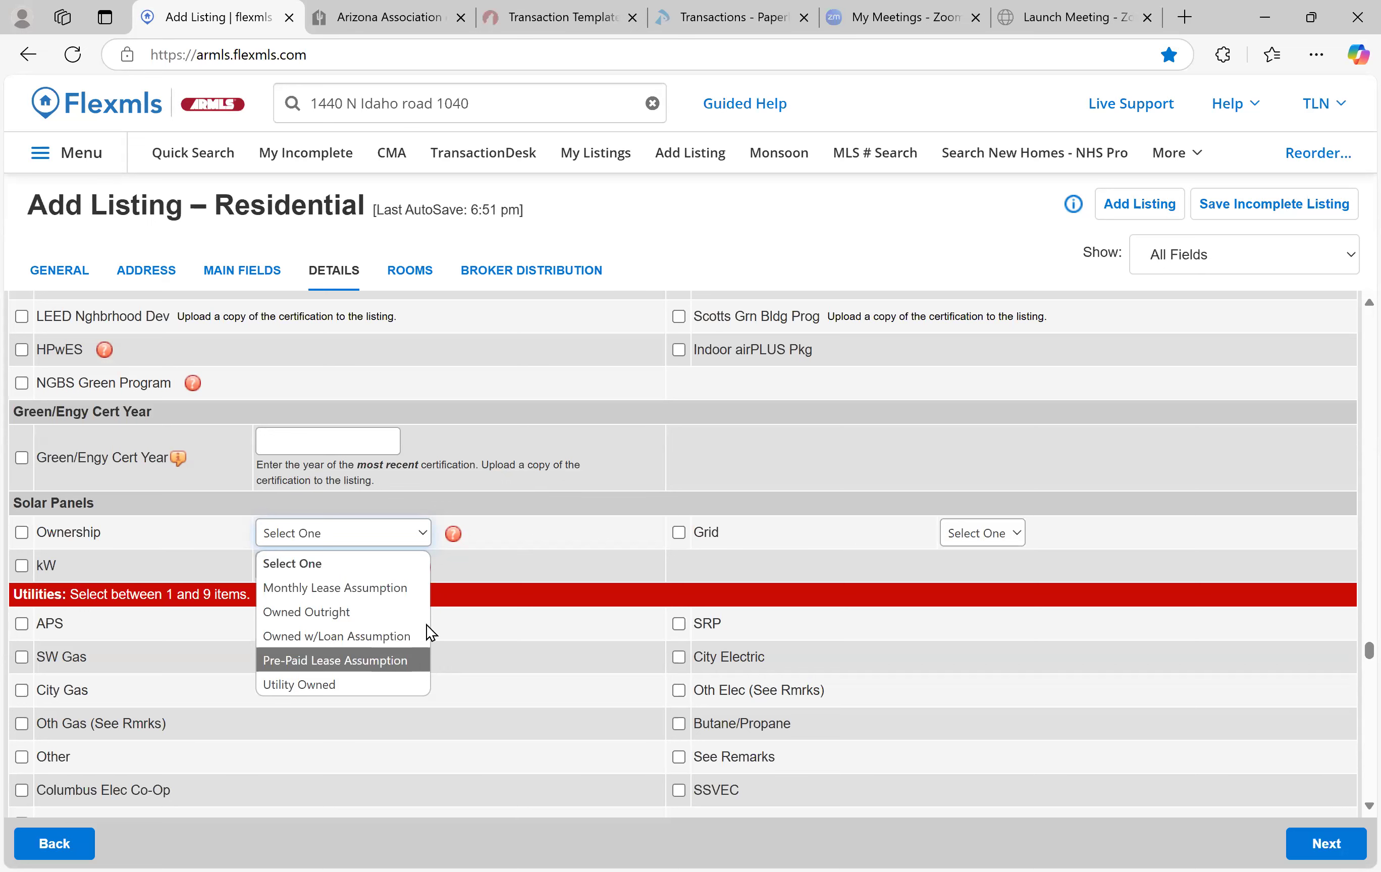
left_click(498, 558)
Add SRP and SW Gas as utility providers
scroll(518, 577, "down", 2)
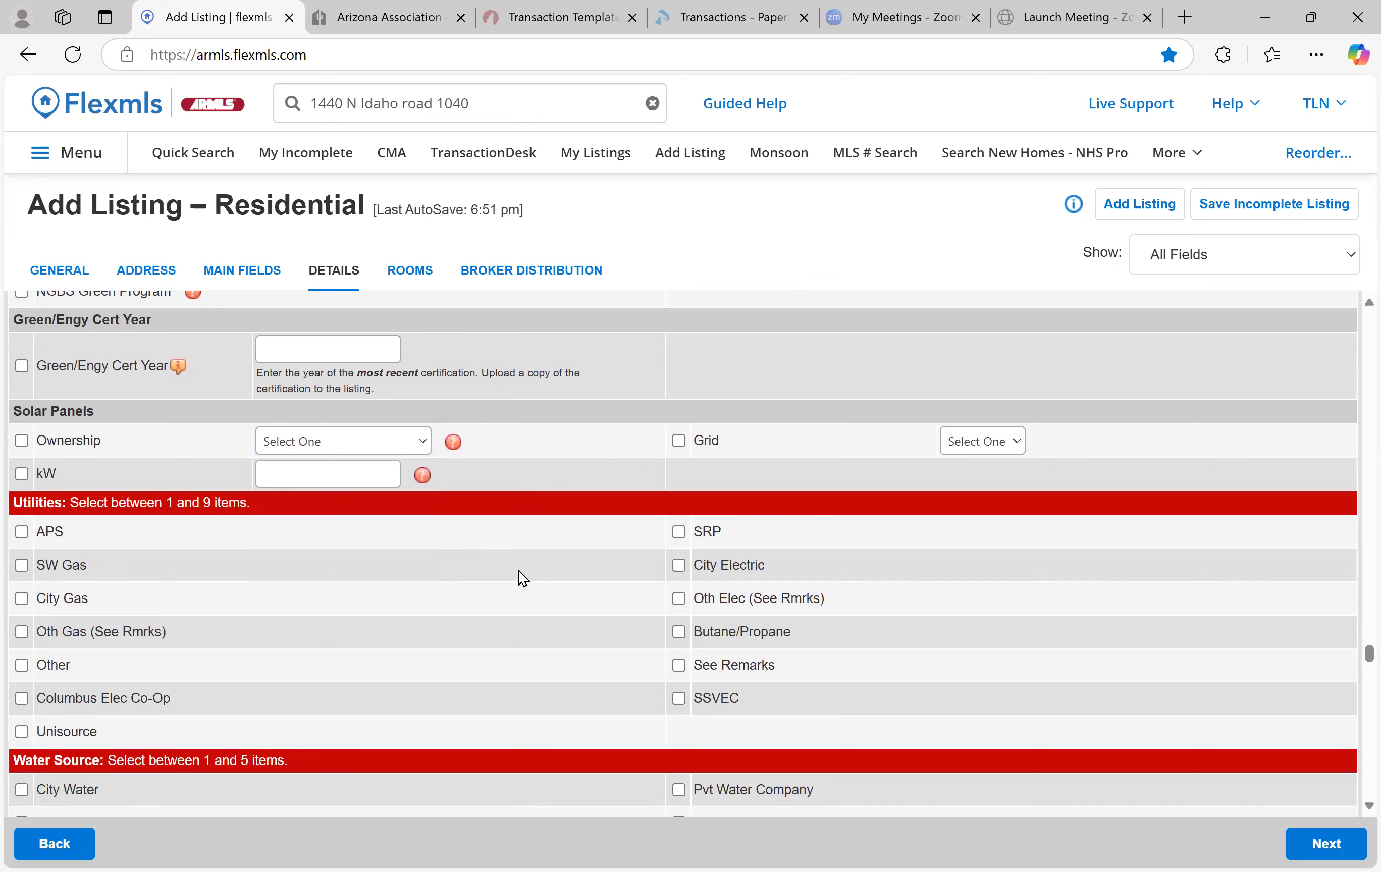
scroll(509, 549, "down", 1)
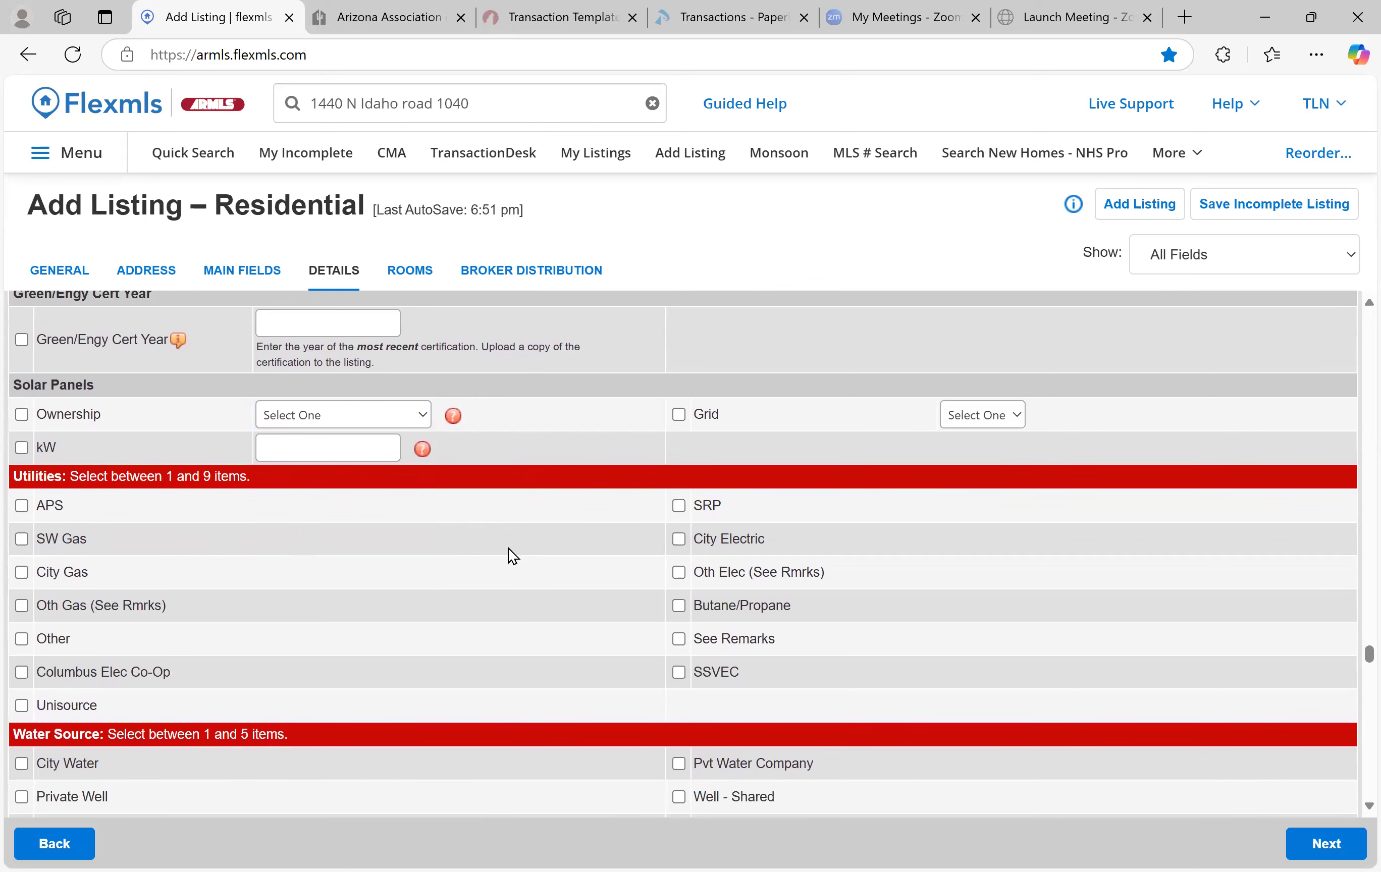
left_click(679, 505)
left_click(21, 539)
Set the water source to City Water
scroll(378, 560, "down", 2)
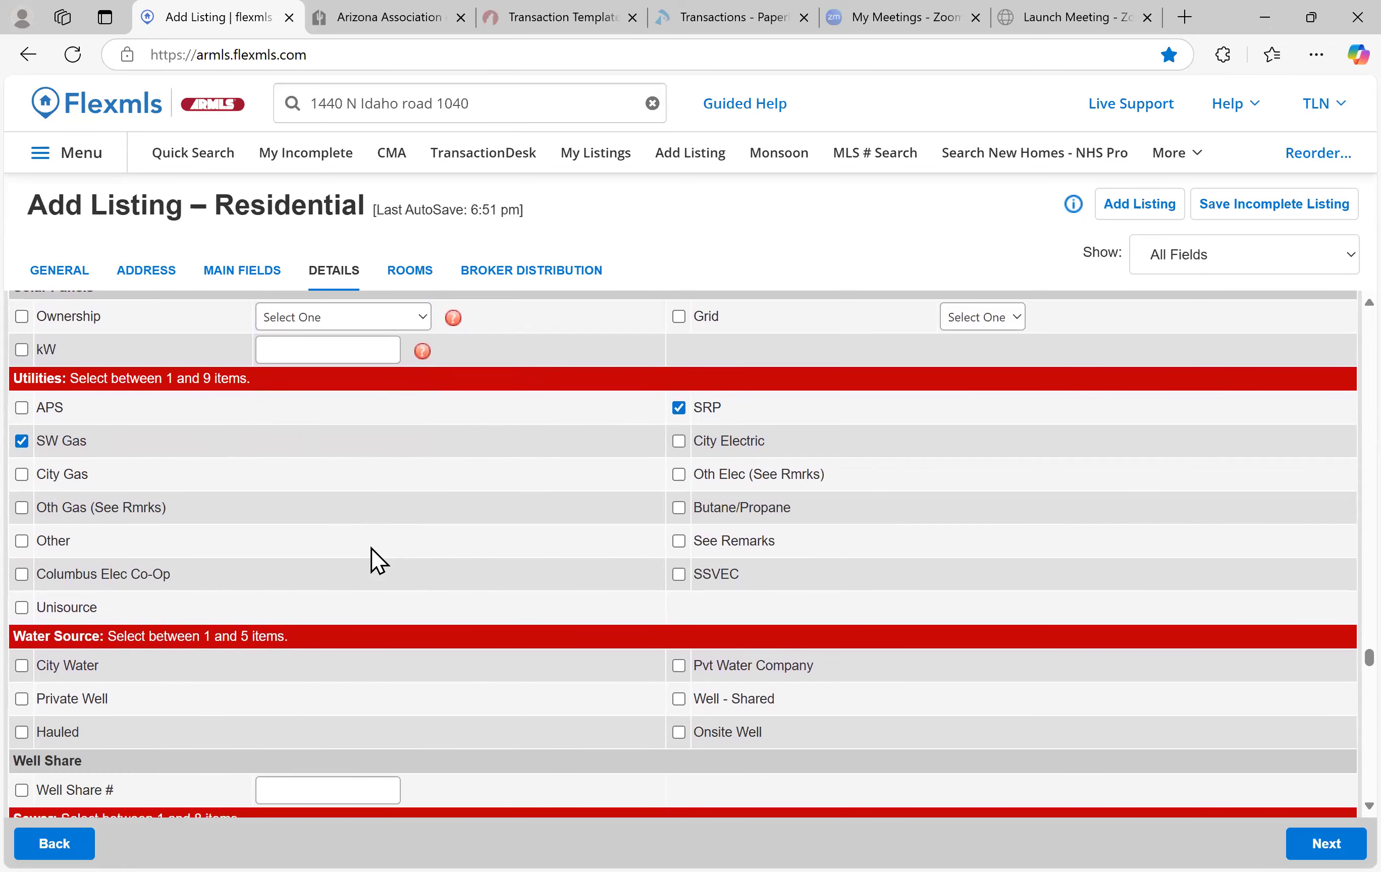
scroll(378, 560, "down", 2)
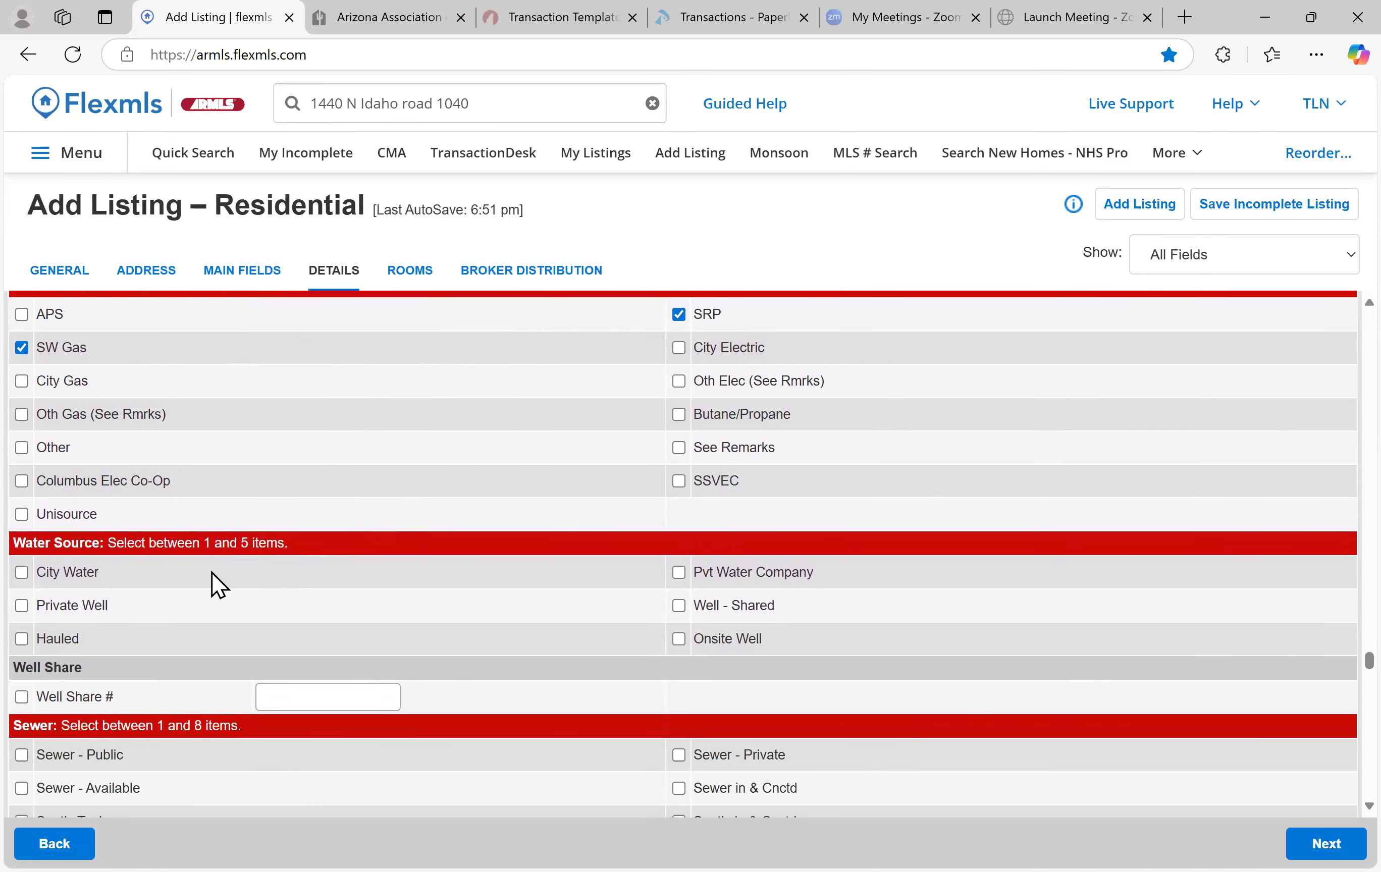
left_click(43, 576)
Tick City Services under Services
scroll(323, 610, "down", 3)
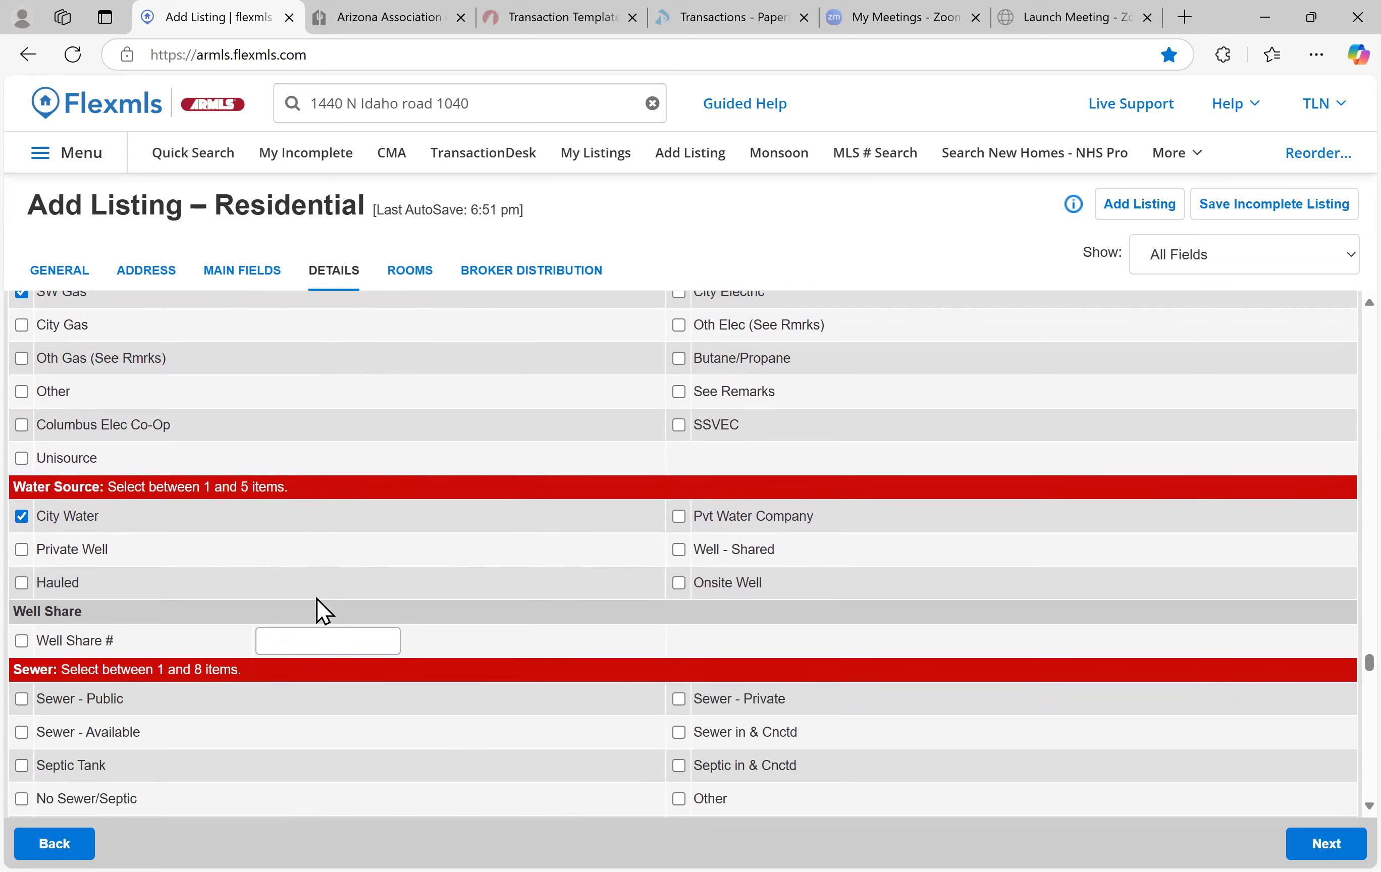
scroll(312, 609, "down", 2)
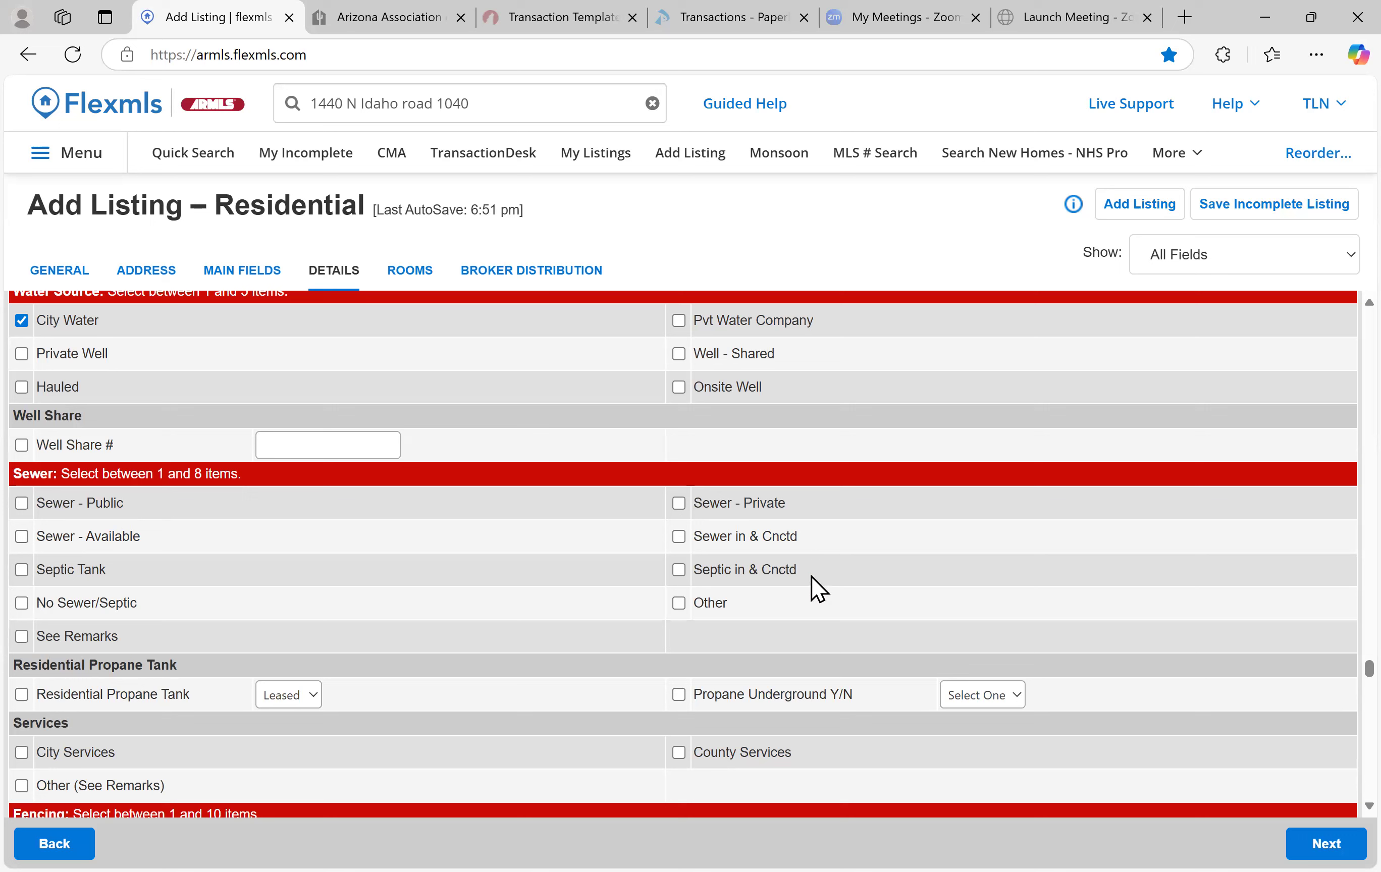
scroll(323, 557, "down", 3)
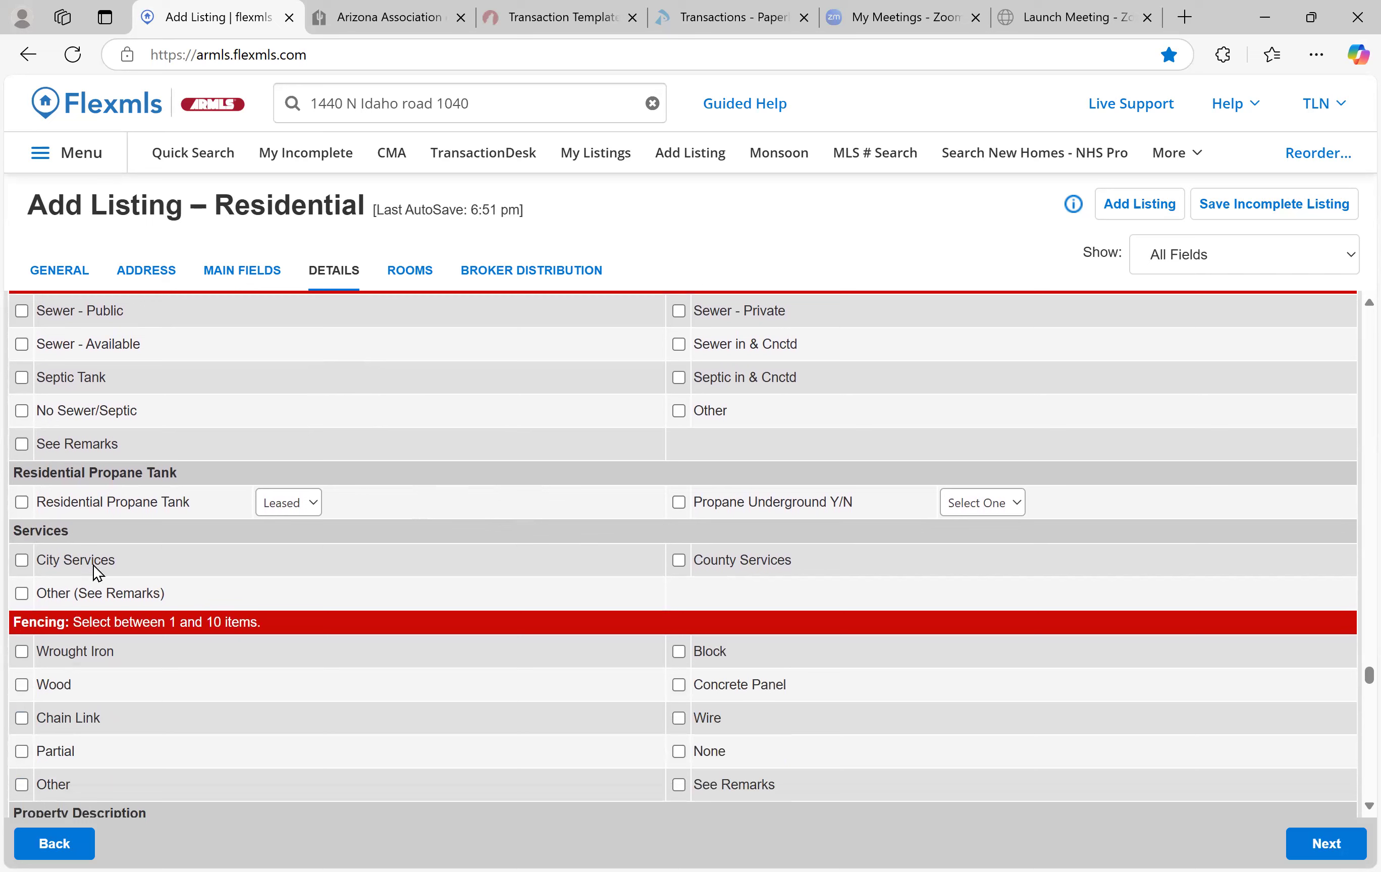
left_click(23, 563)
scroll(407, 574, "down", 1)
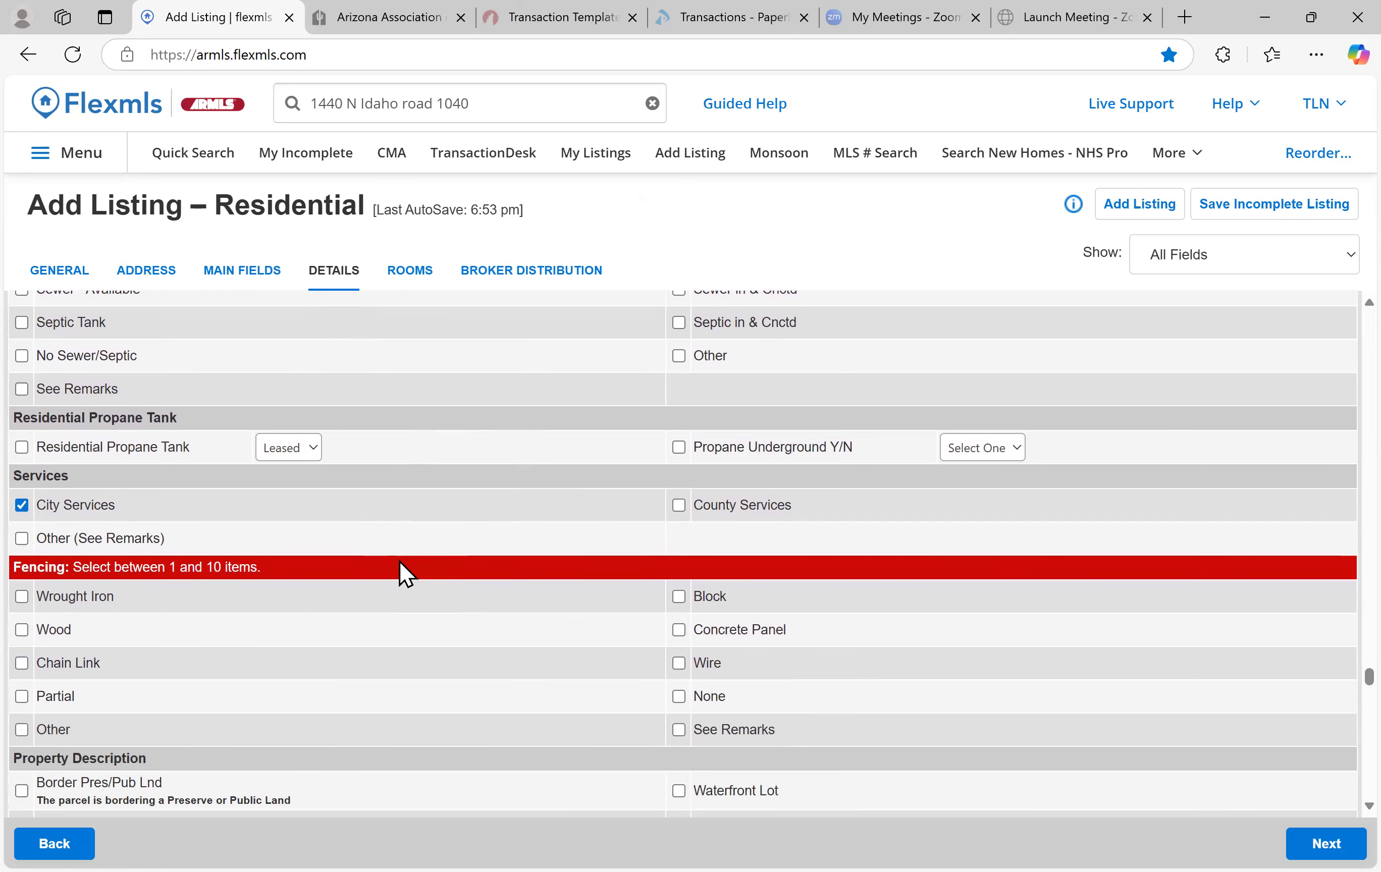
scroll(399, 559, "down", 3)
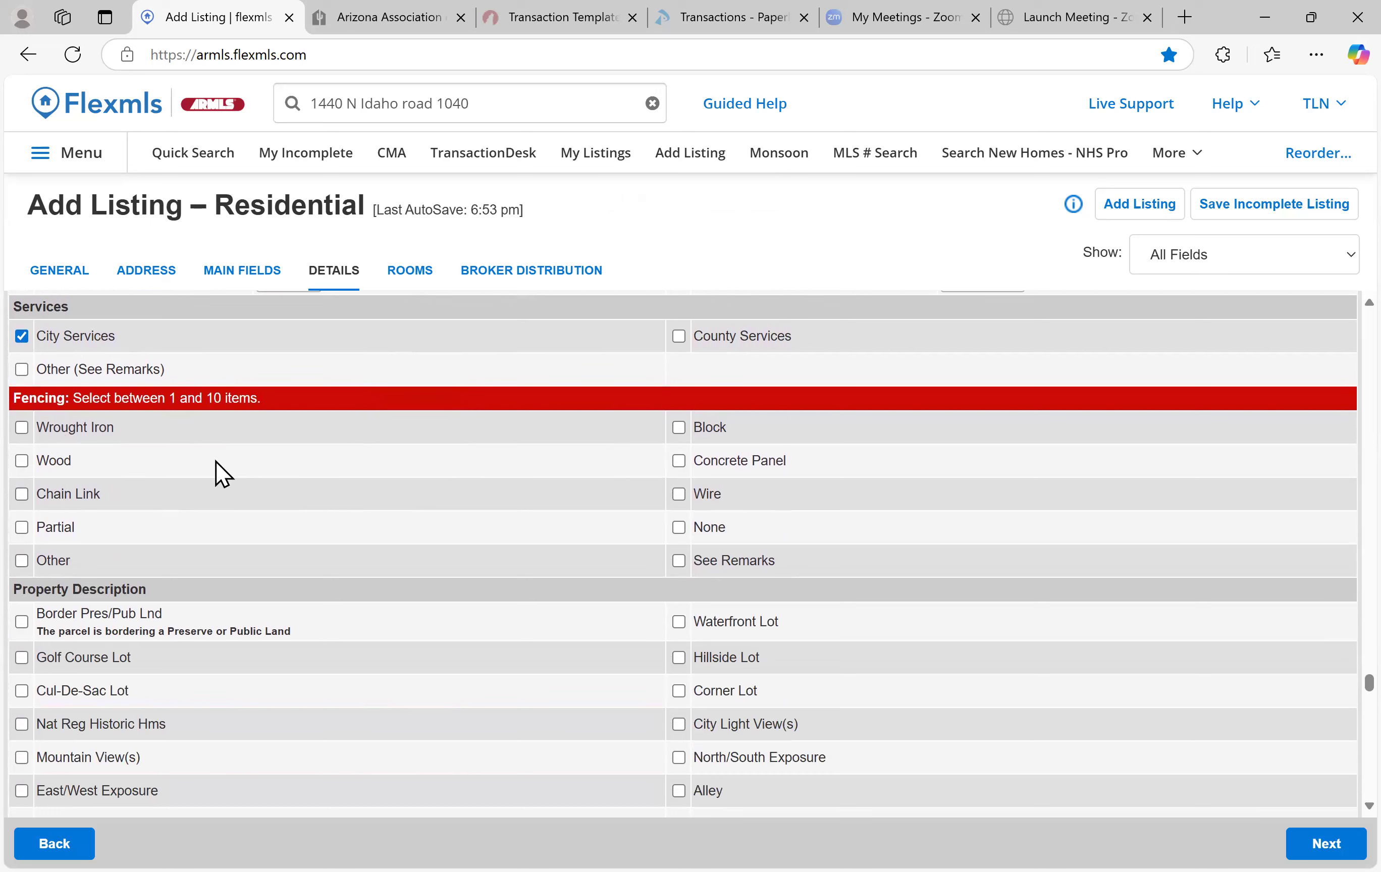
Mark the lot as Cul-De-Sac Lot with Mountain View(s) and North/South Exposure
scroll(217, 461, "down", 3)
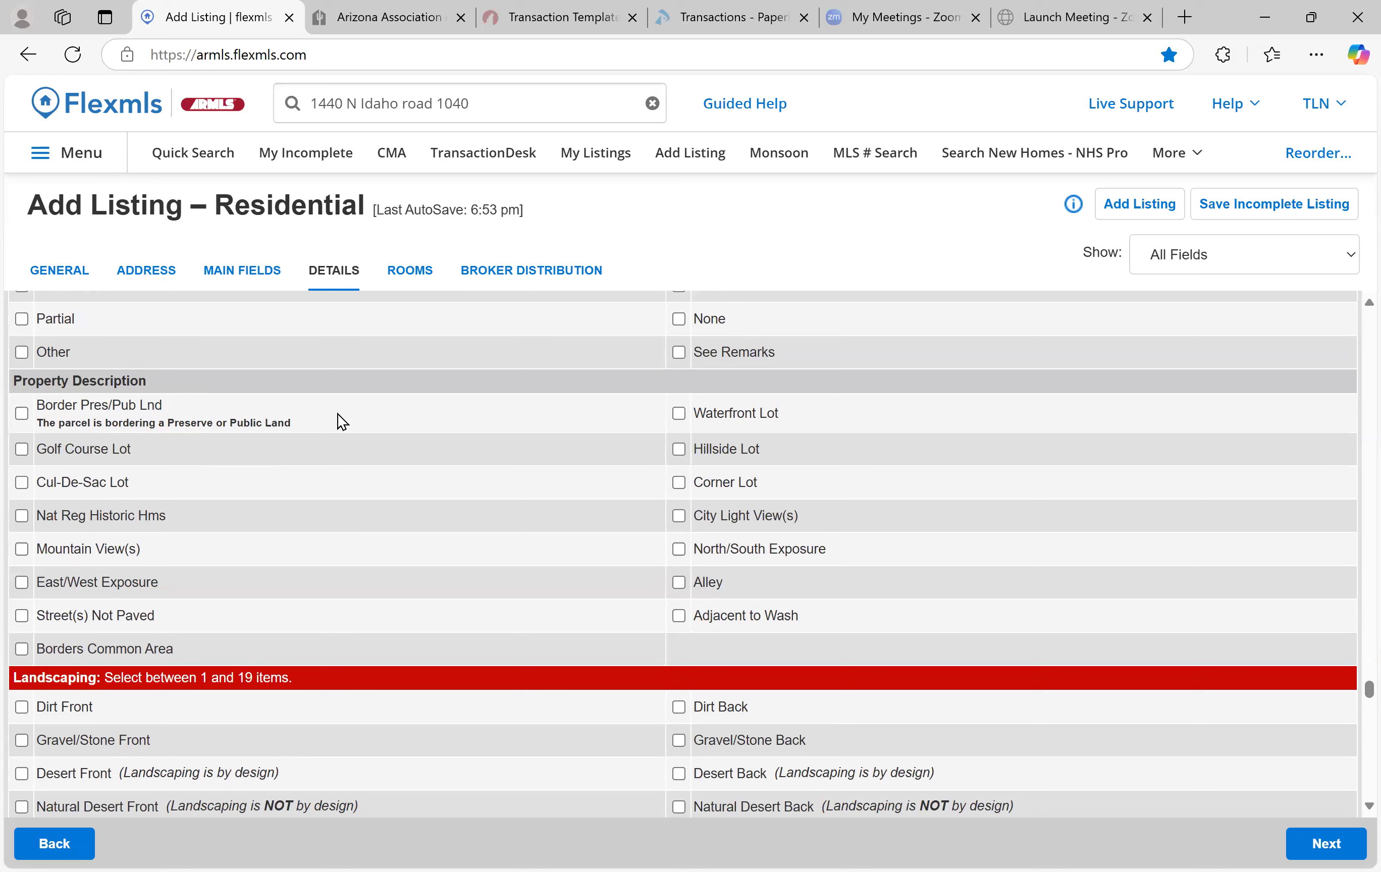
left_click(24, 489)
left_click(24, 550)
left_click(679, 551)
Check Grass Front, Yrd Wtring Sys Front, Auto Timer H2O Front and Dirt Back under Landscaping
scroll(129, 600, "down", 4)
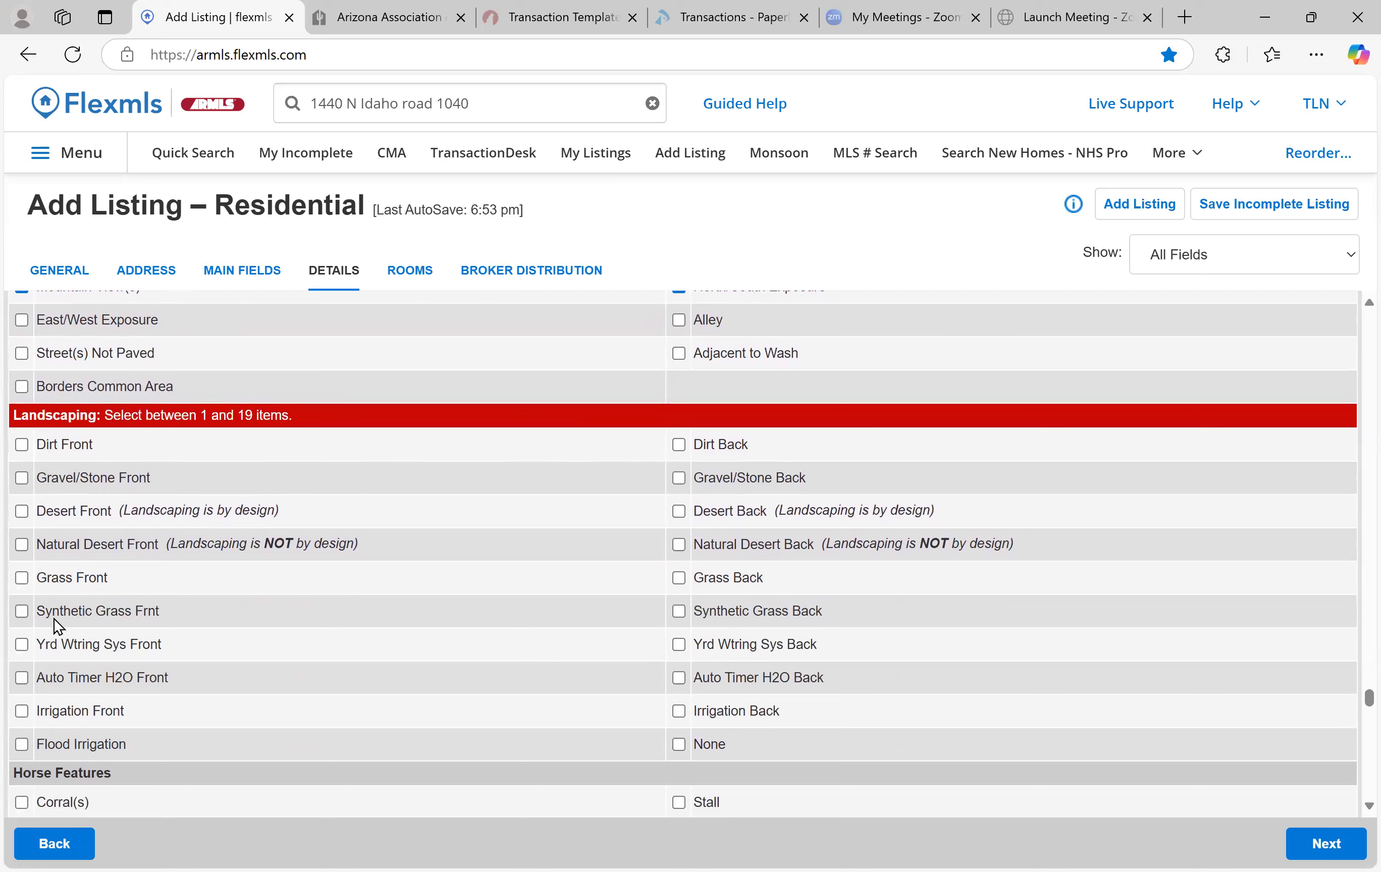
left_click(22, 578)
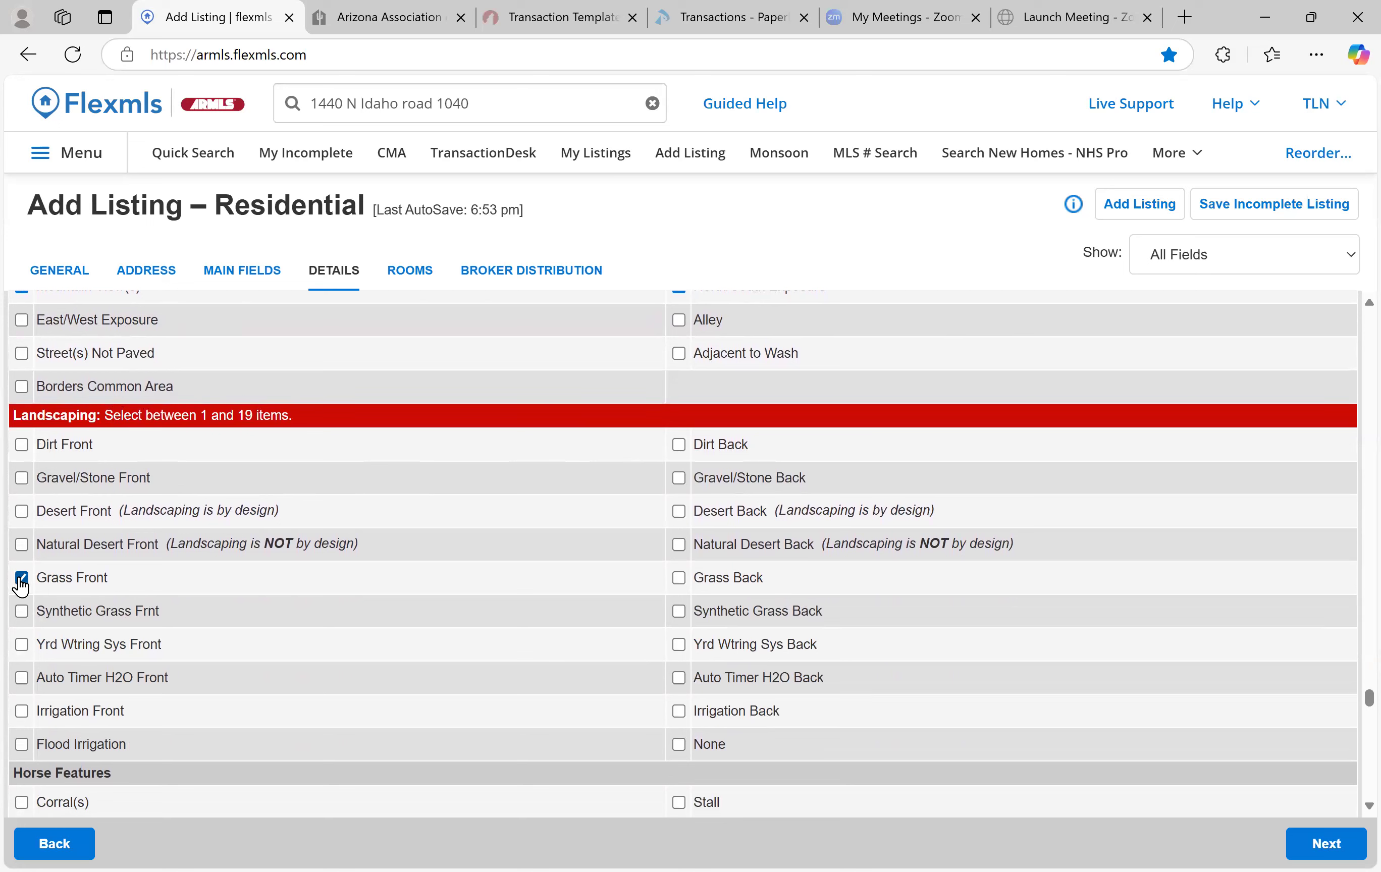
left_click(21, 645)
left_click(22, 678)
left_click(679, 445)
scroll(404, 555, "down", 5)
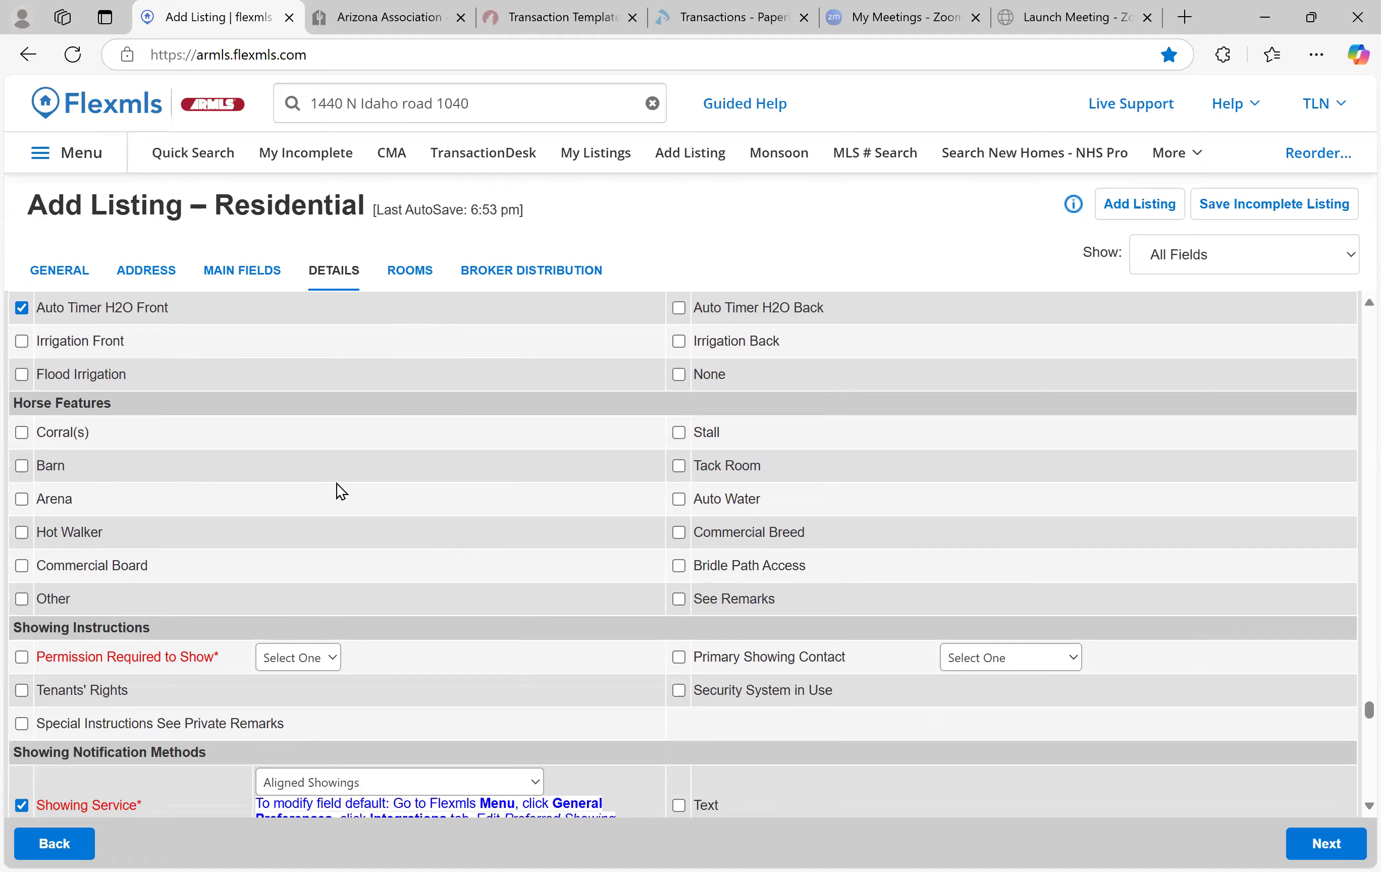
scroll(337, 485, "down", 4)
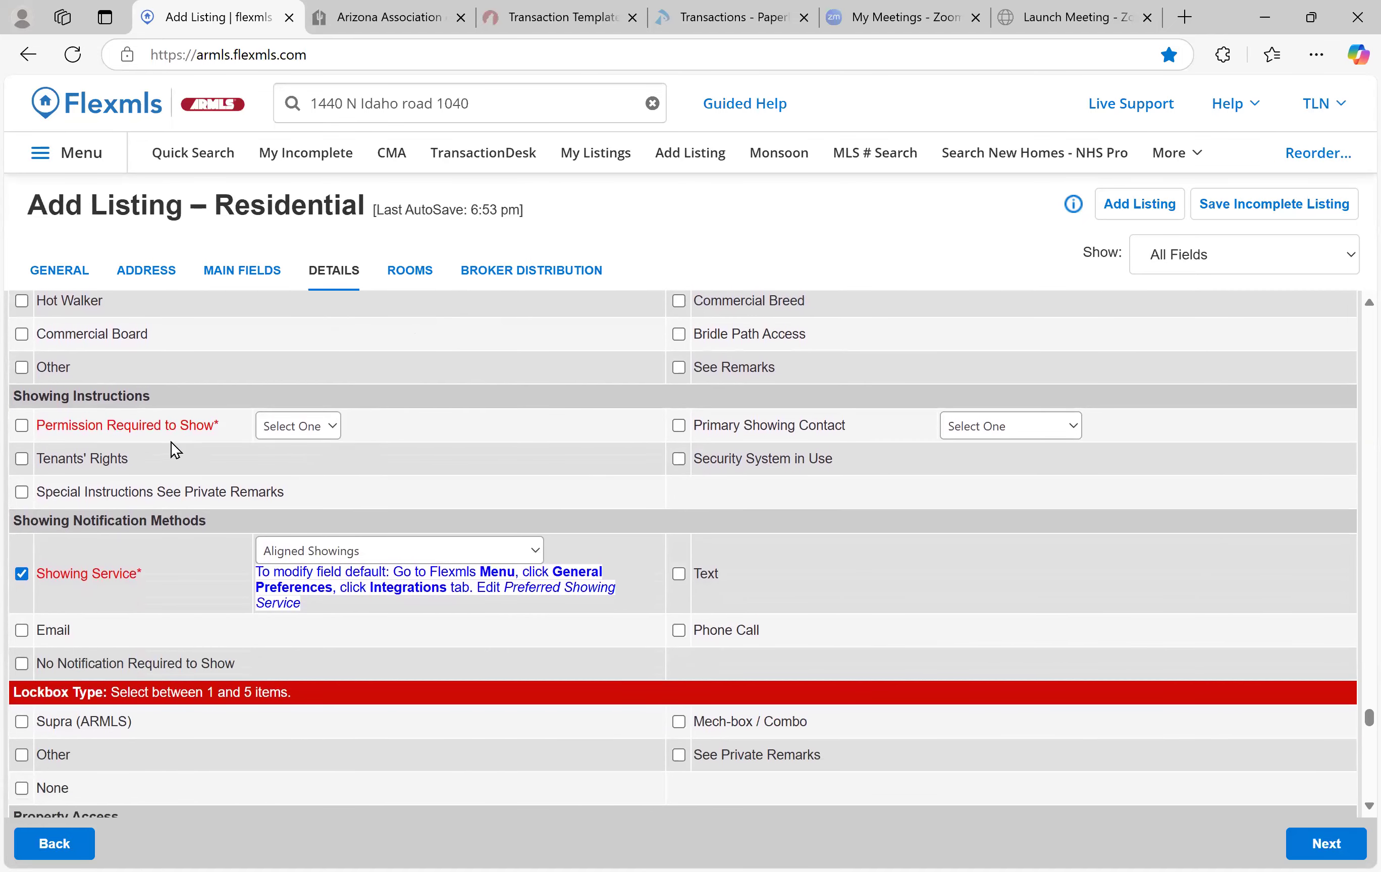
Set Permission Required to Show to Yes and Showing Service to FOR TESTING PURPOSES ONLY
left_click(302, 425)
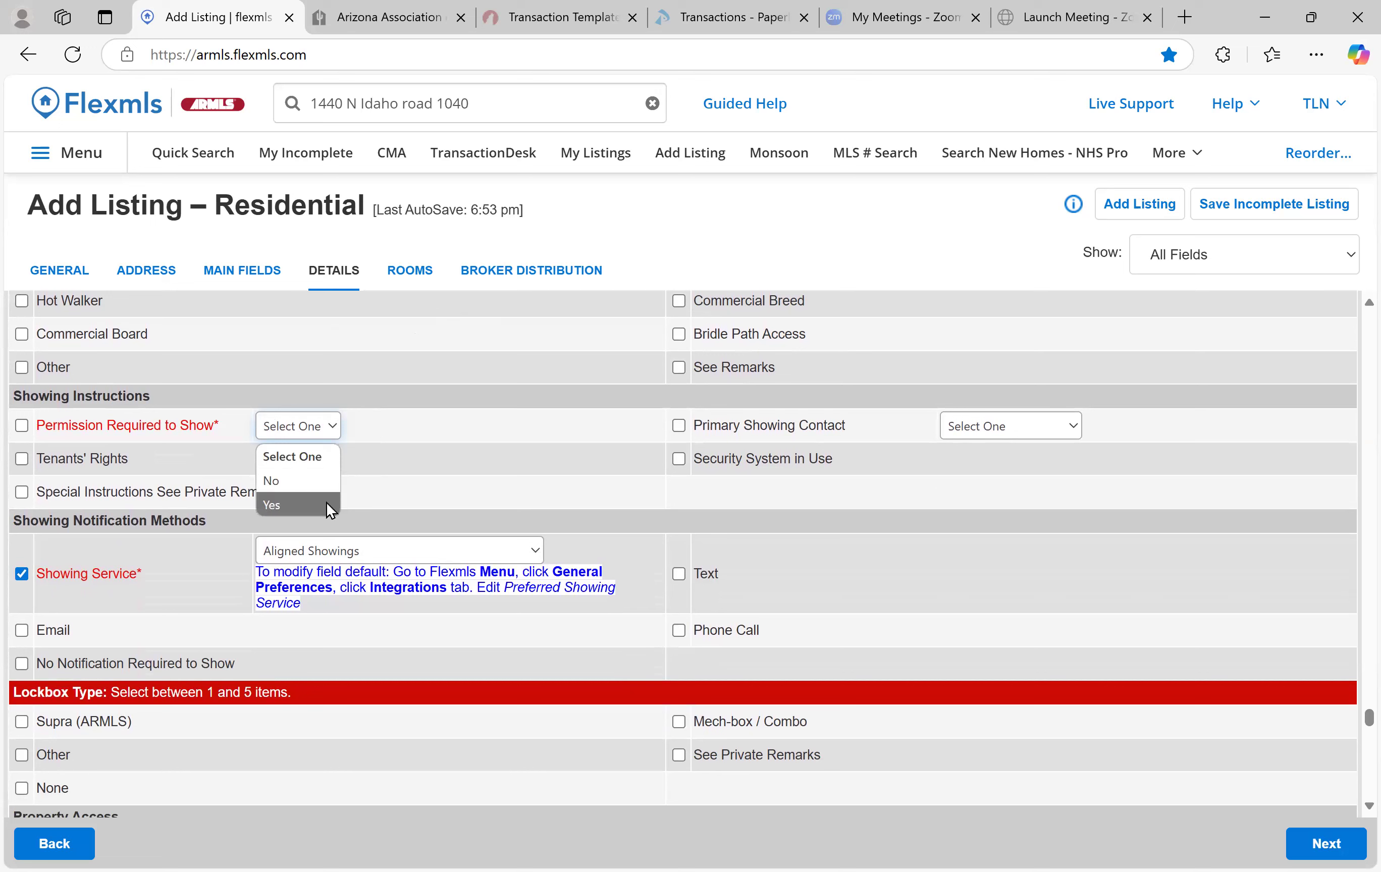
left_click(326, 505)
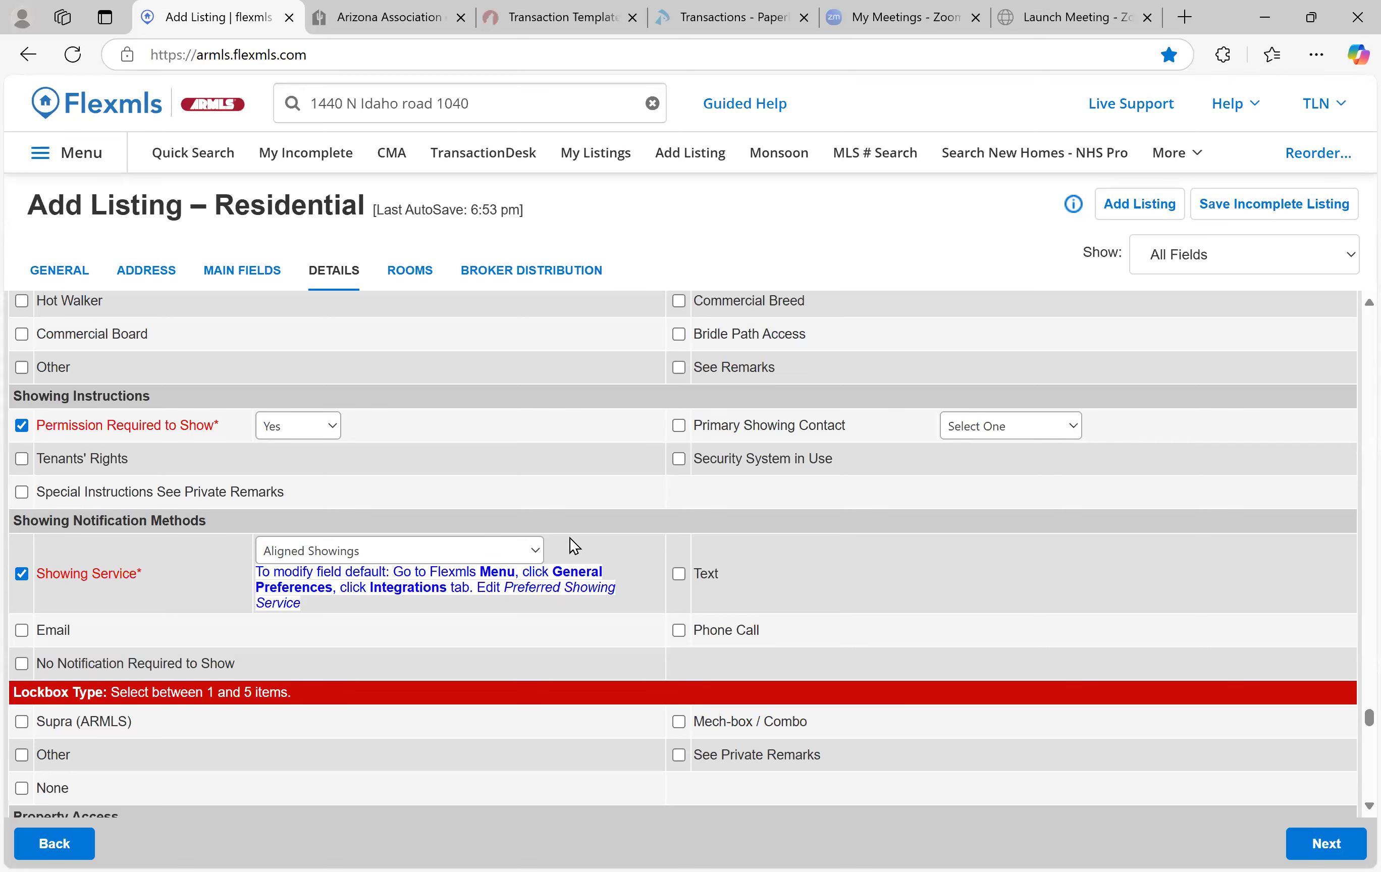
left_click(533, 548)
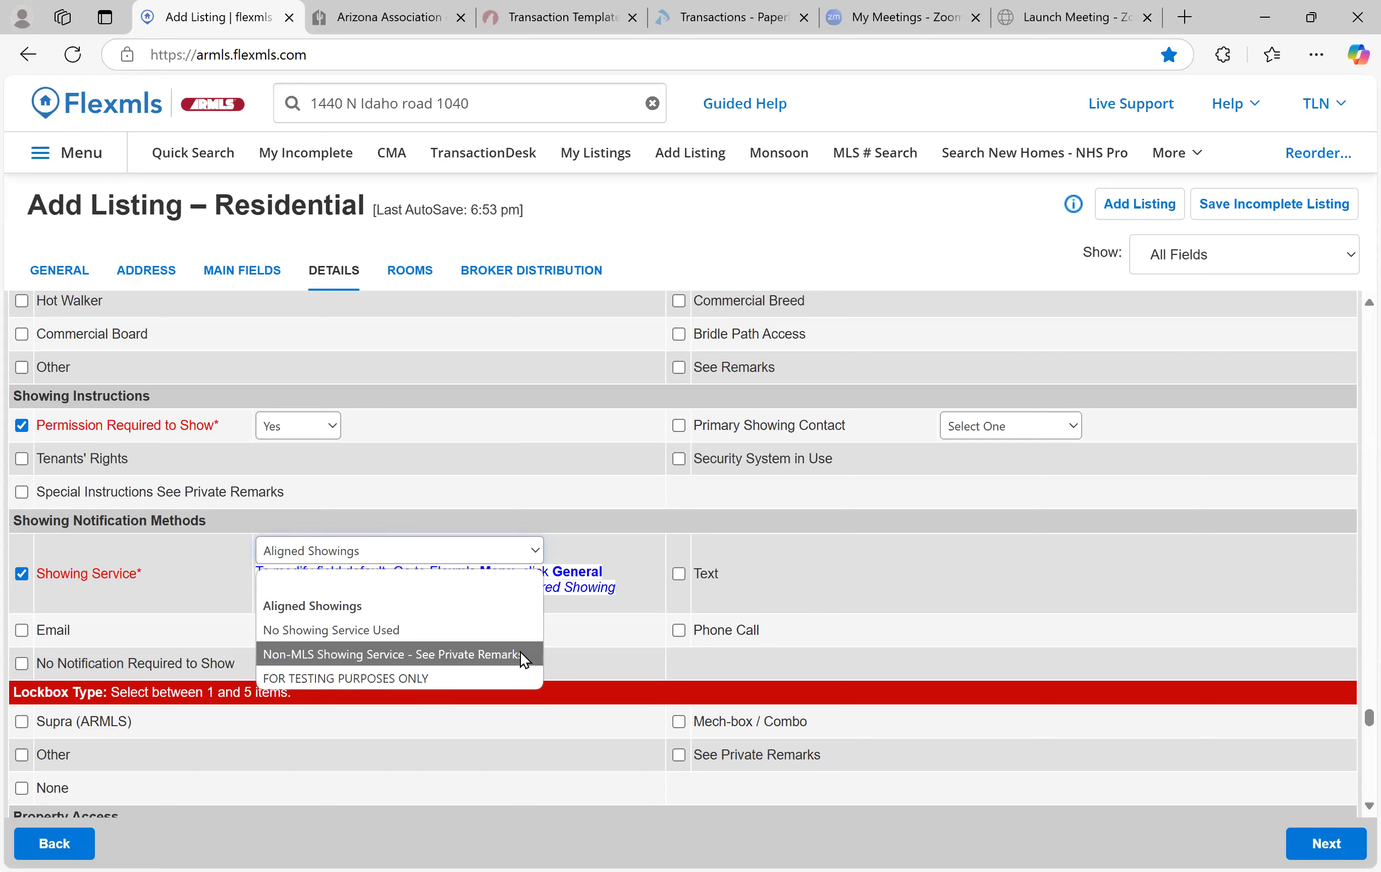
left_click(494, 678)
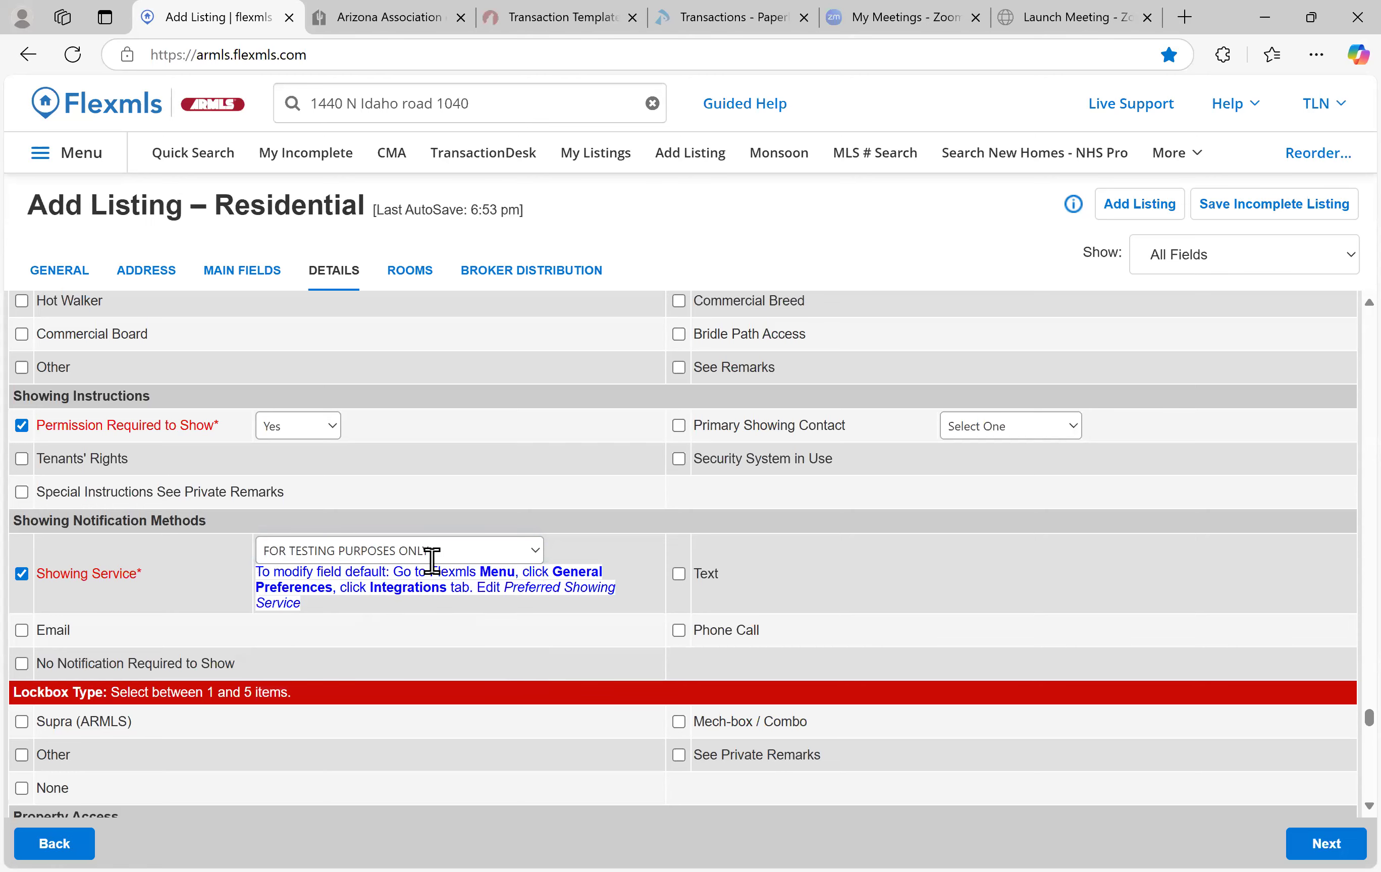
Enter the alarm access code and the gate code in Property Access
scroll(652, 573, "down", 2)
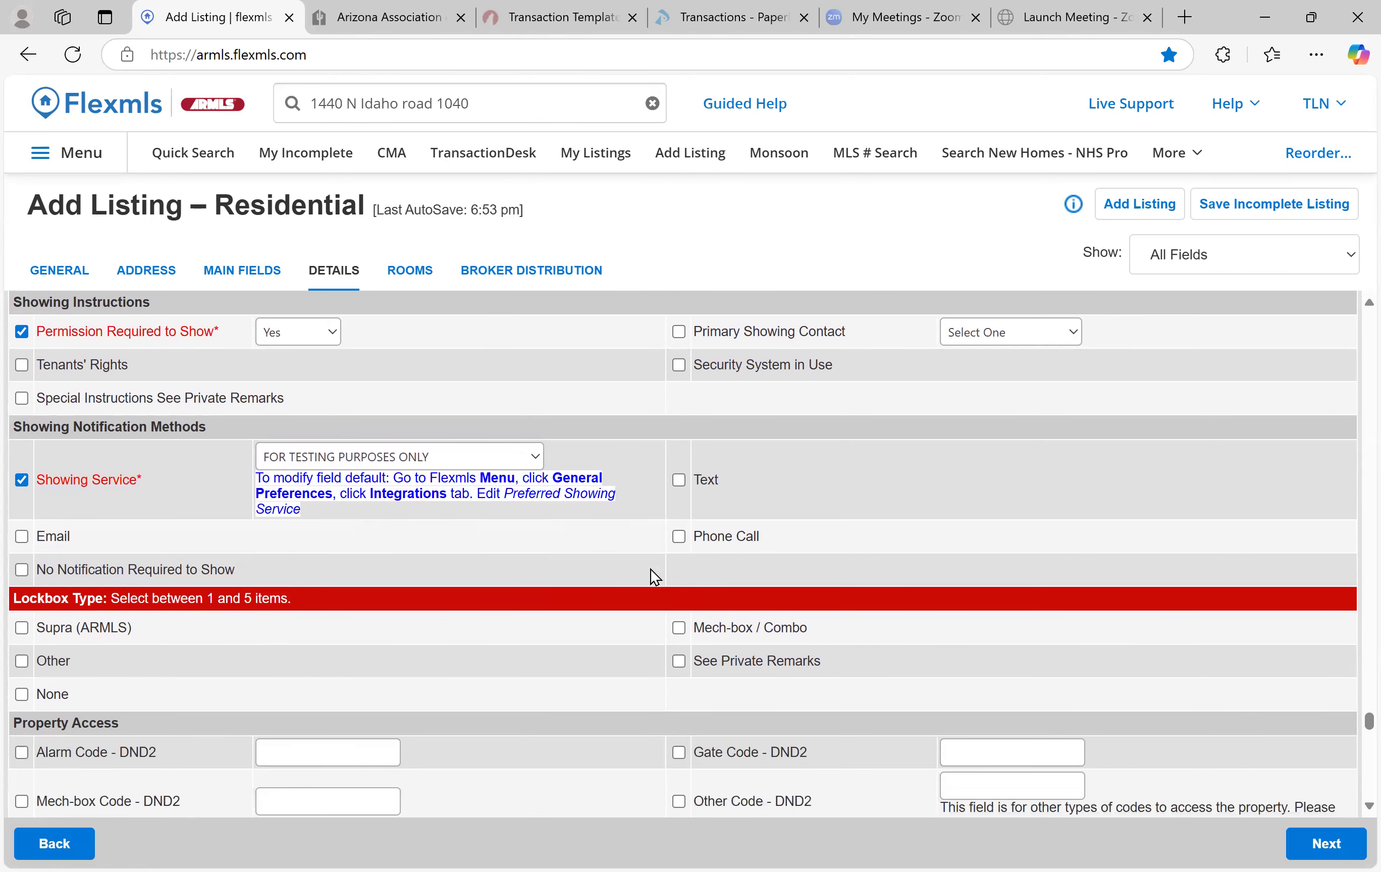
scroll(639, 562, "down", 1)
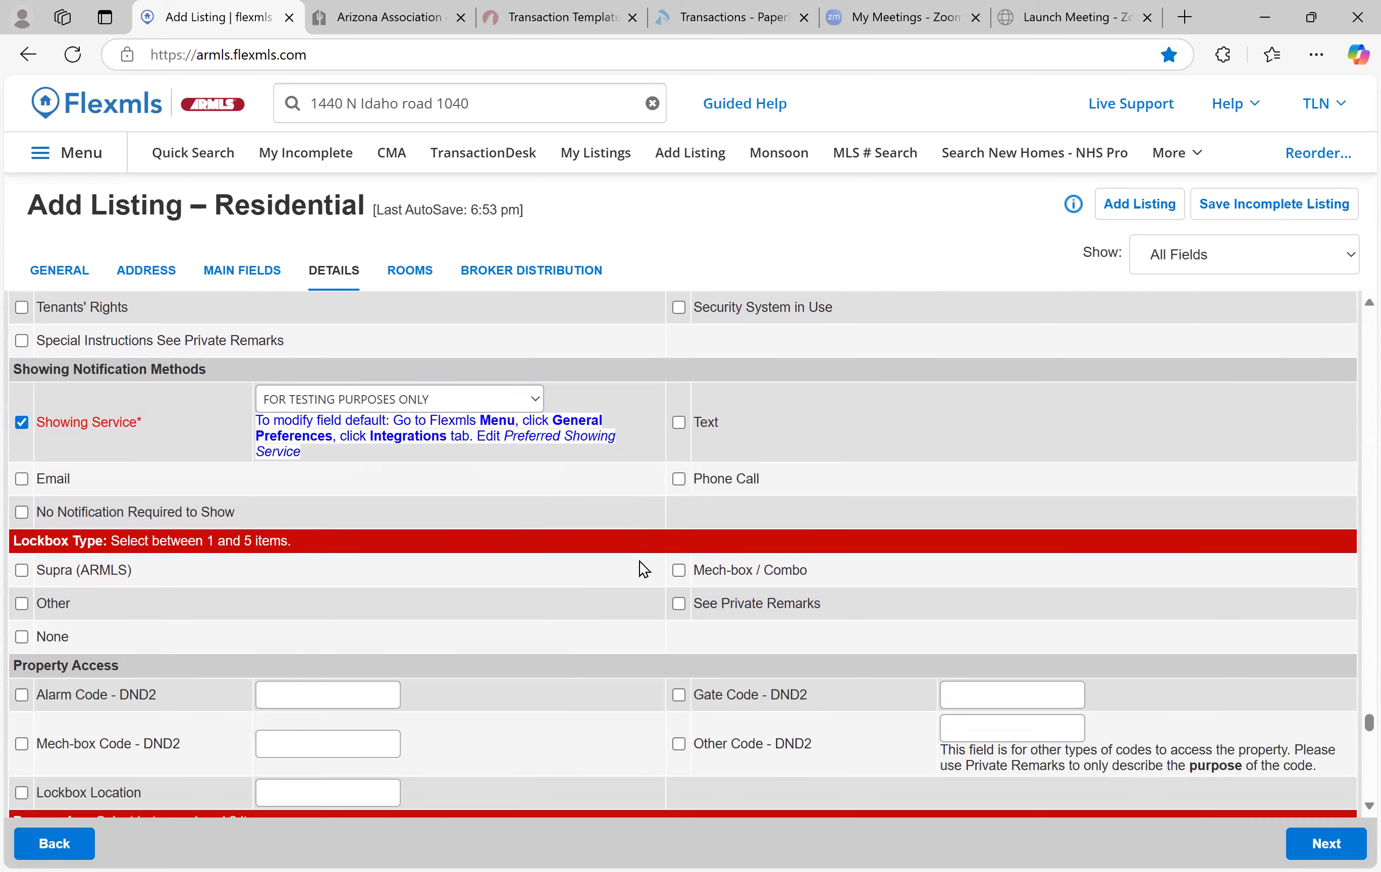
scroll(639, 561, "down", 3)
scroll(632, 560, "up", 1)
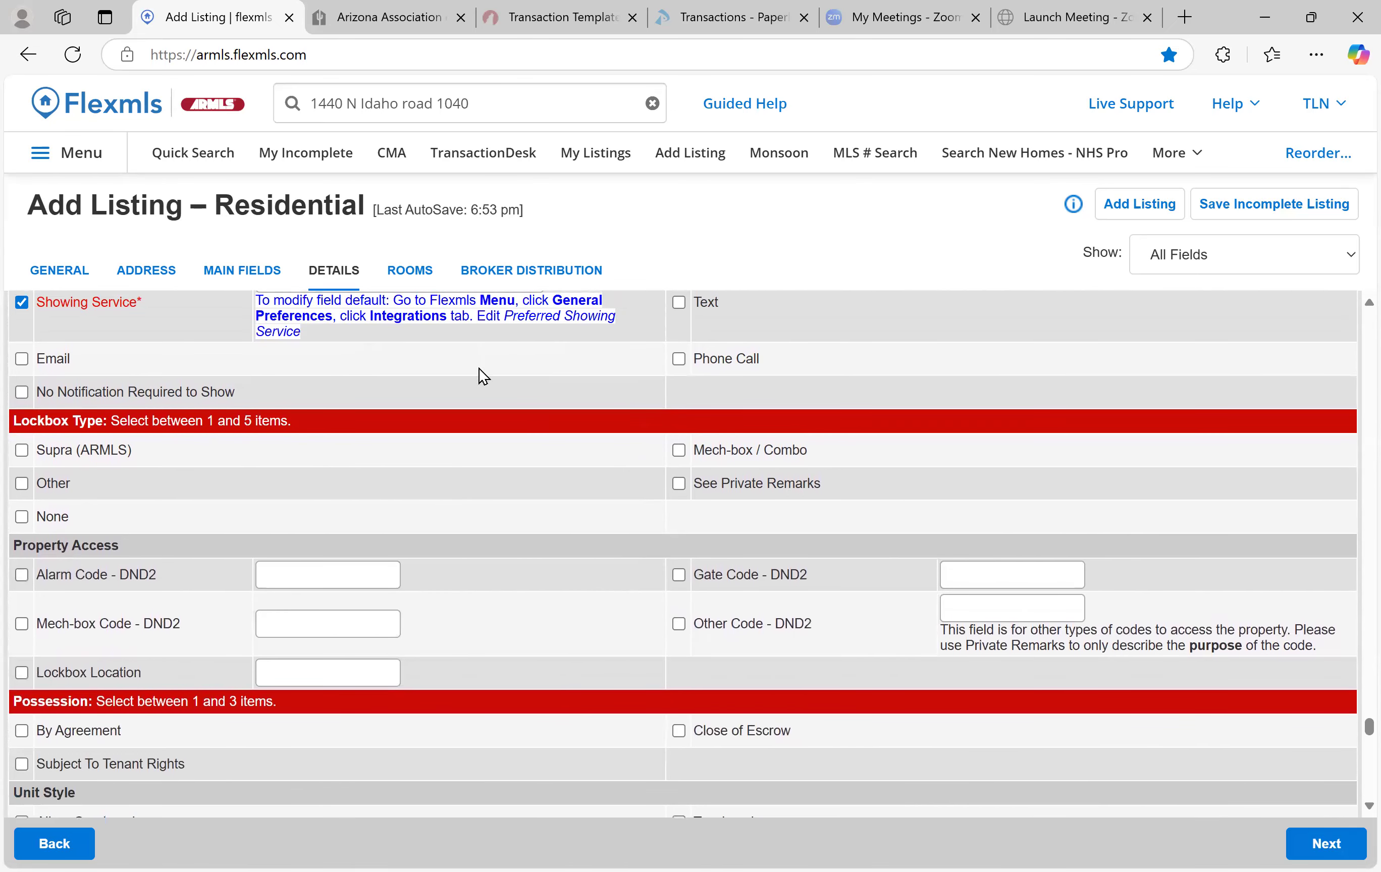
scroll(507, 401, "up", 3)
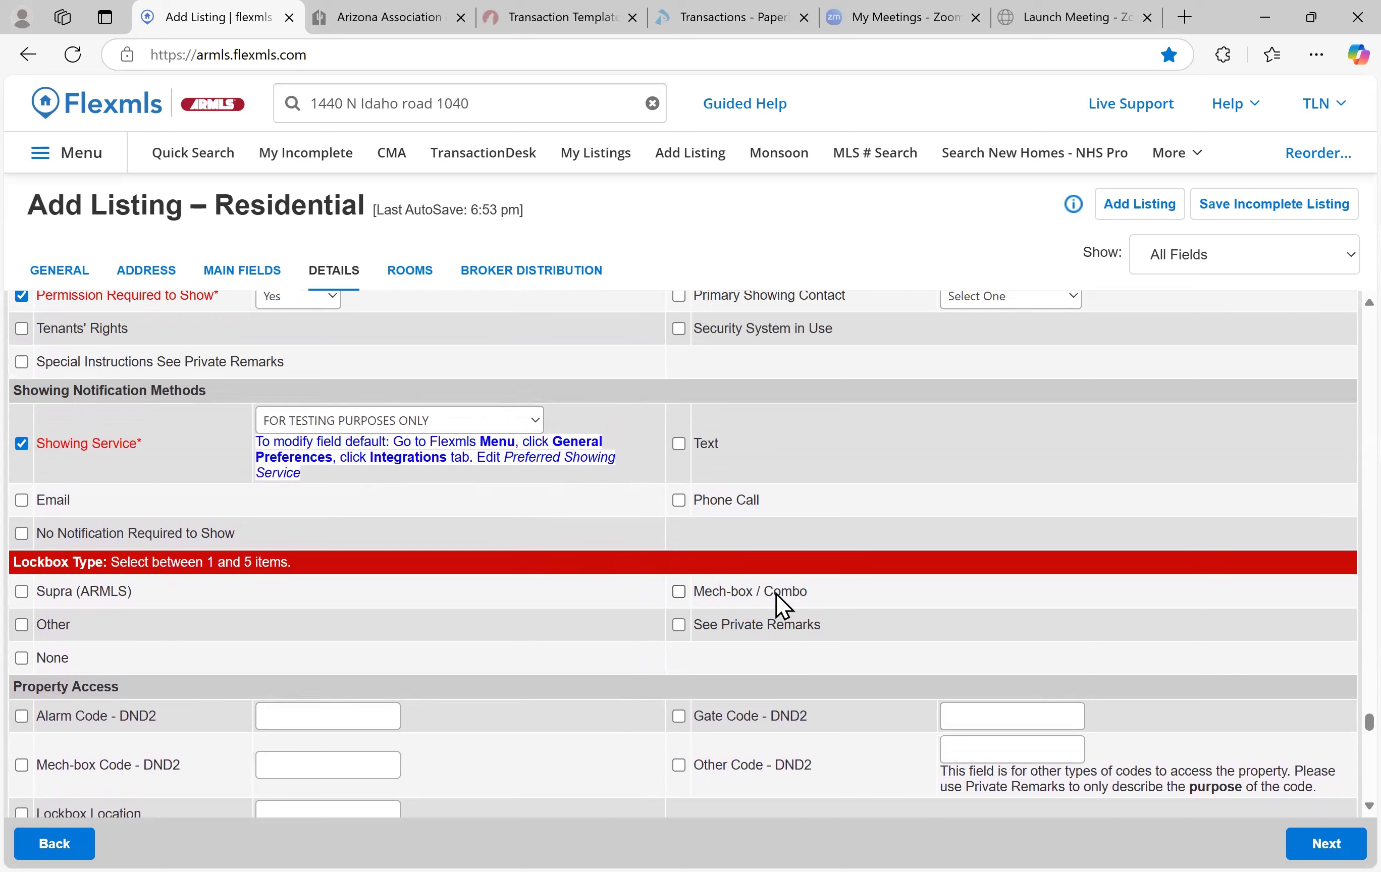
scroll(427, 601, "down", 3)
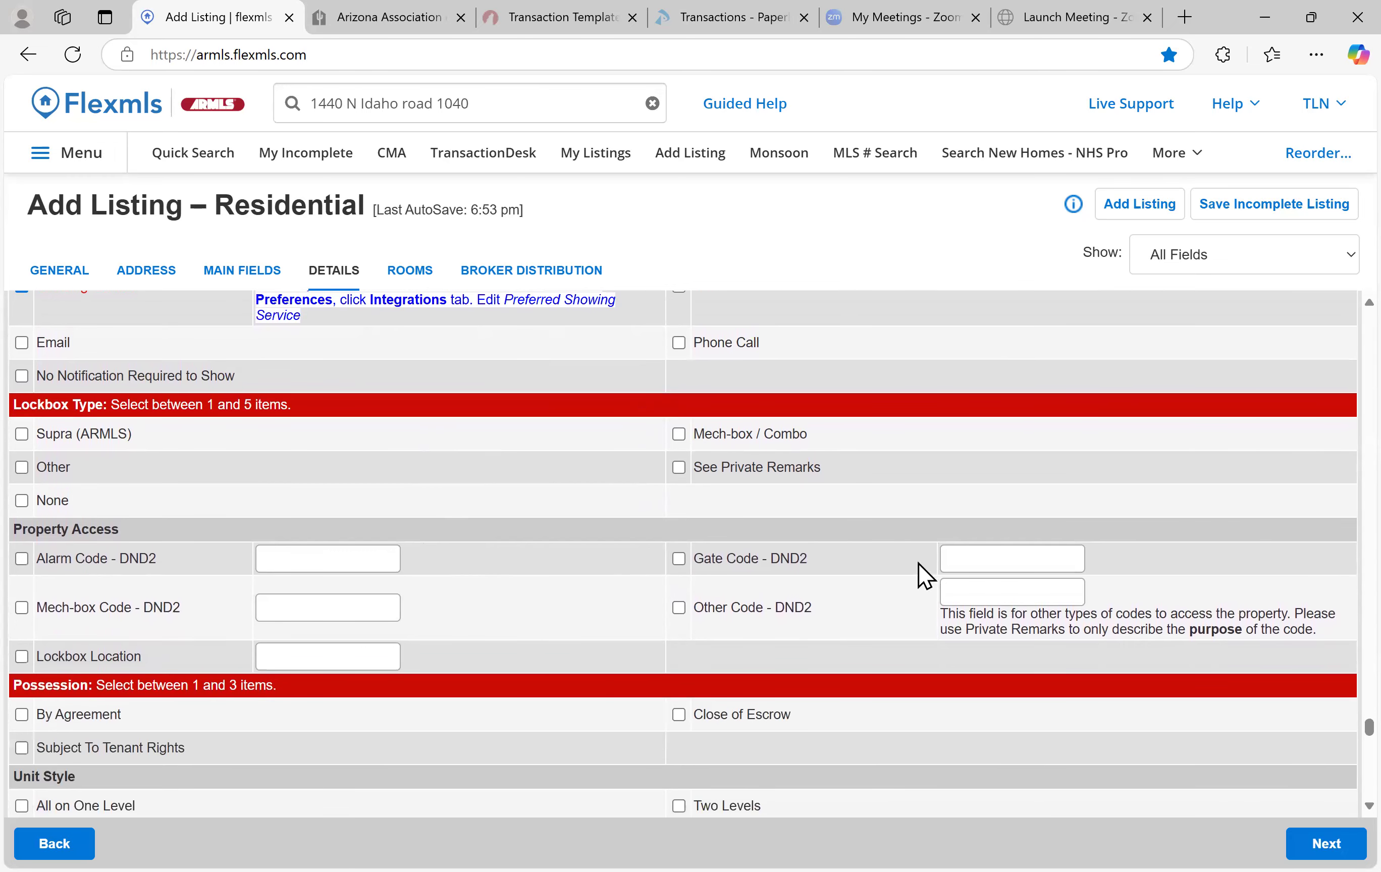
left_click(344, 560)
type("3995#")
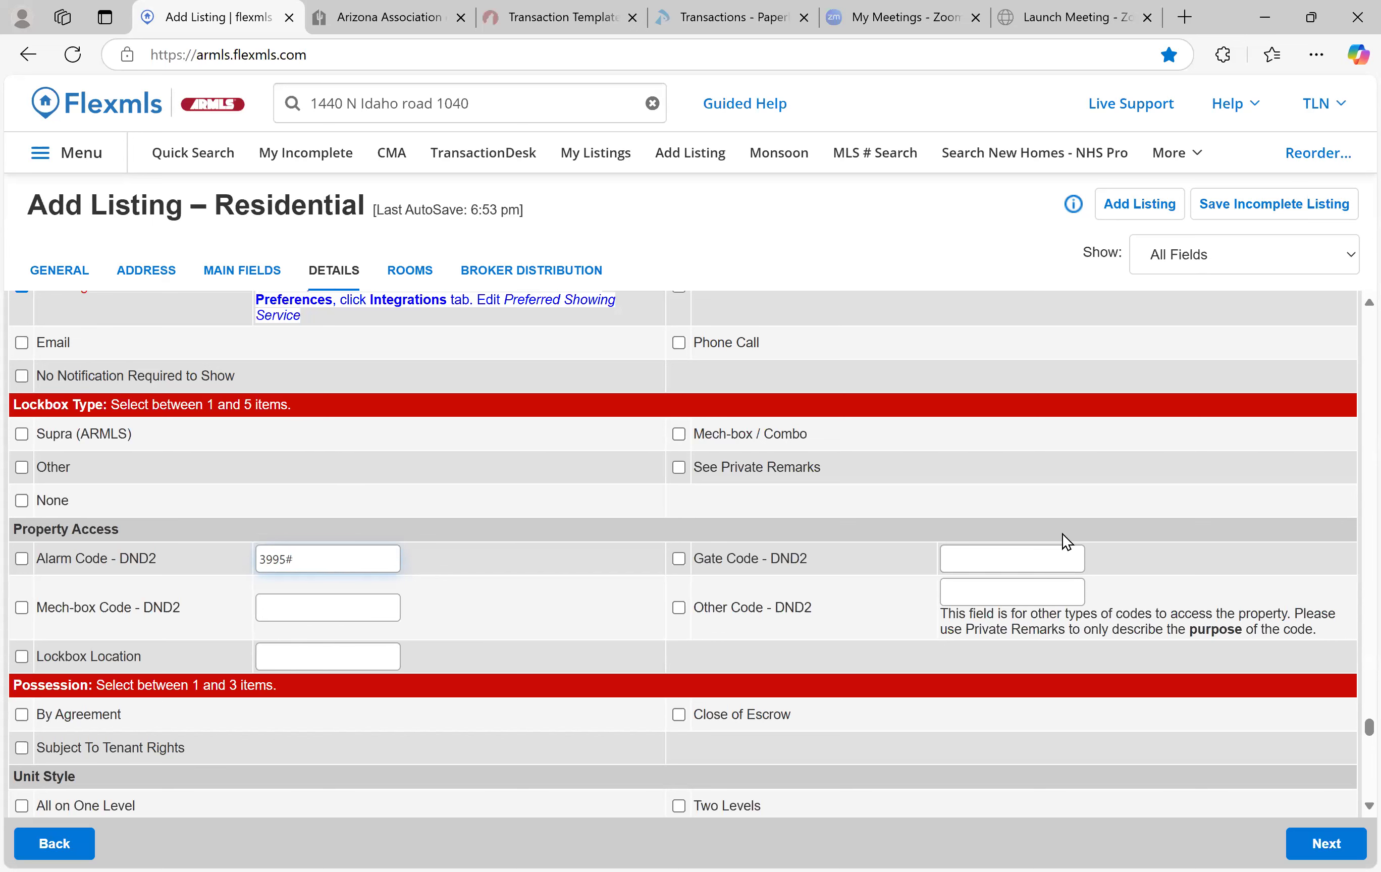
left_click(1047, 559)
type("3")
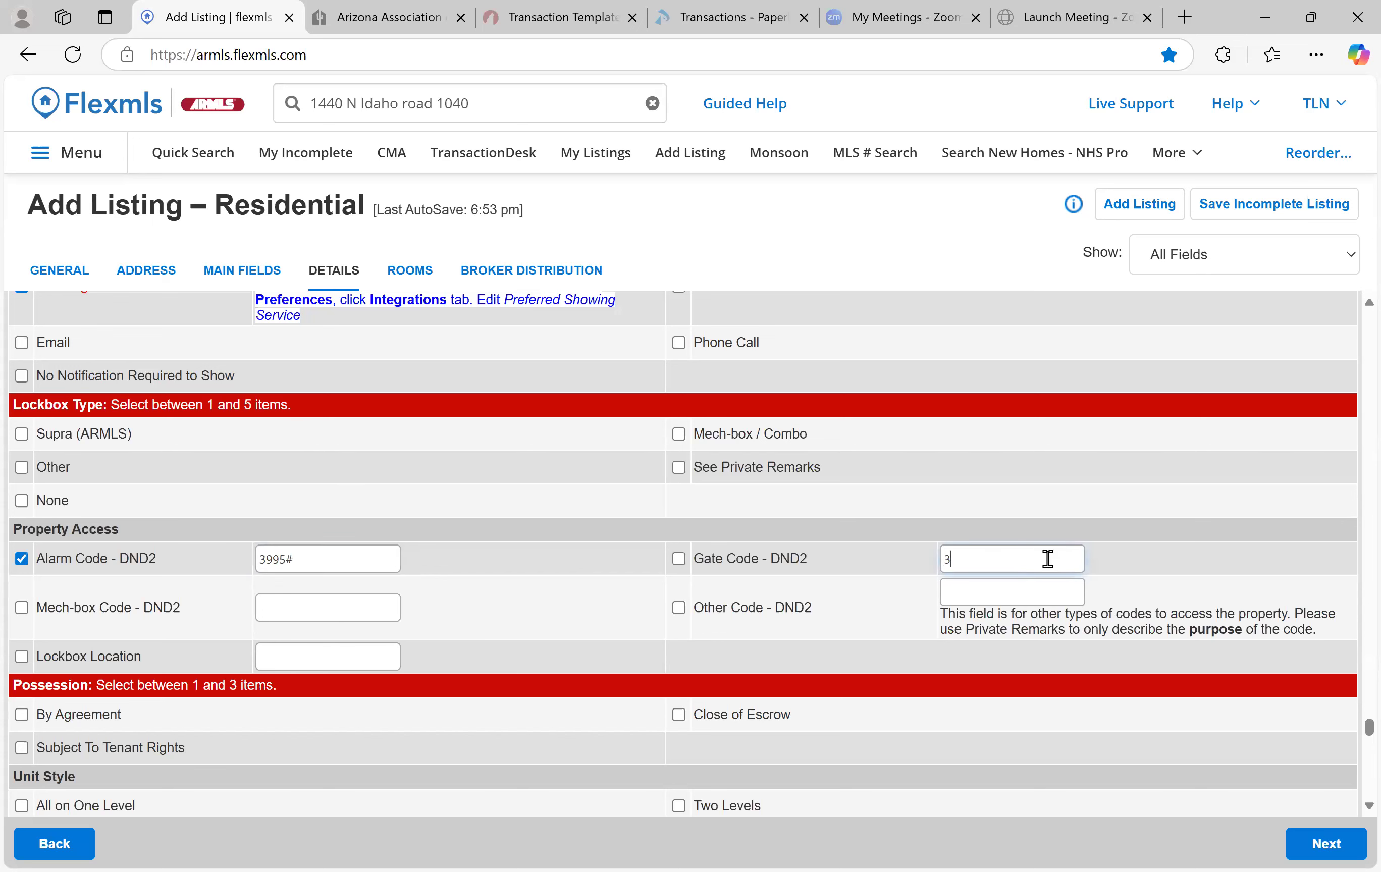
type("995#")
Enter the mech-box code and set Lockbox Location to 'Front door'
left_click(322, 615)
type("1989")
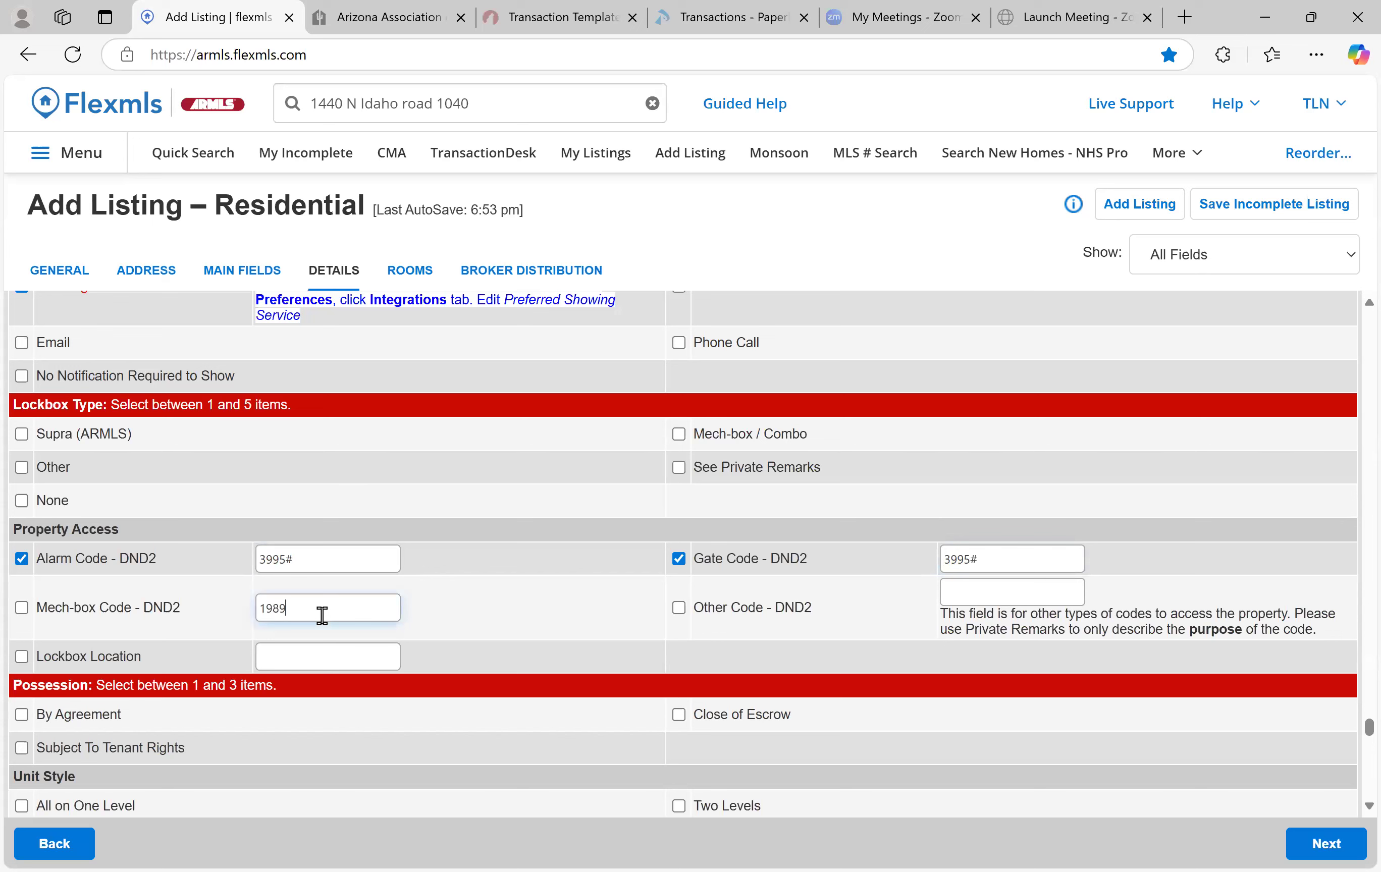
left_click(342, 653)
type("Front do")
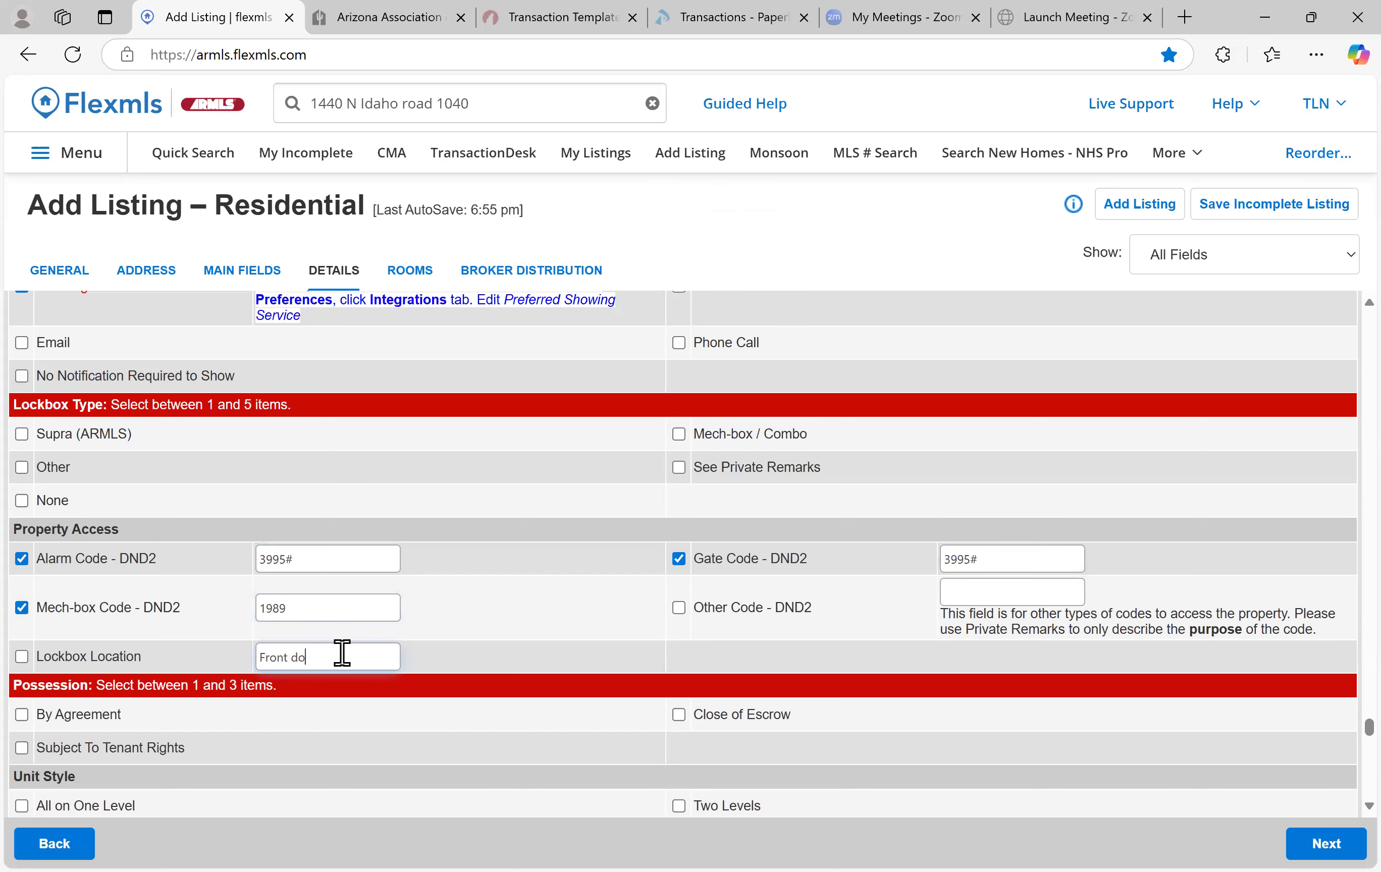
type("or")
scroll(525, 549, "down", 1)
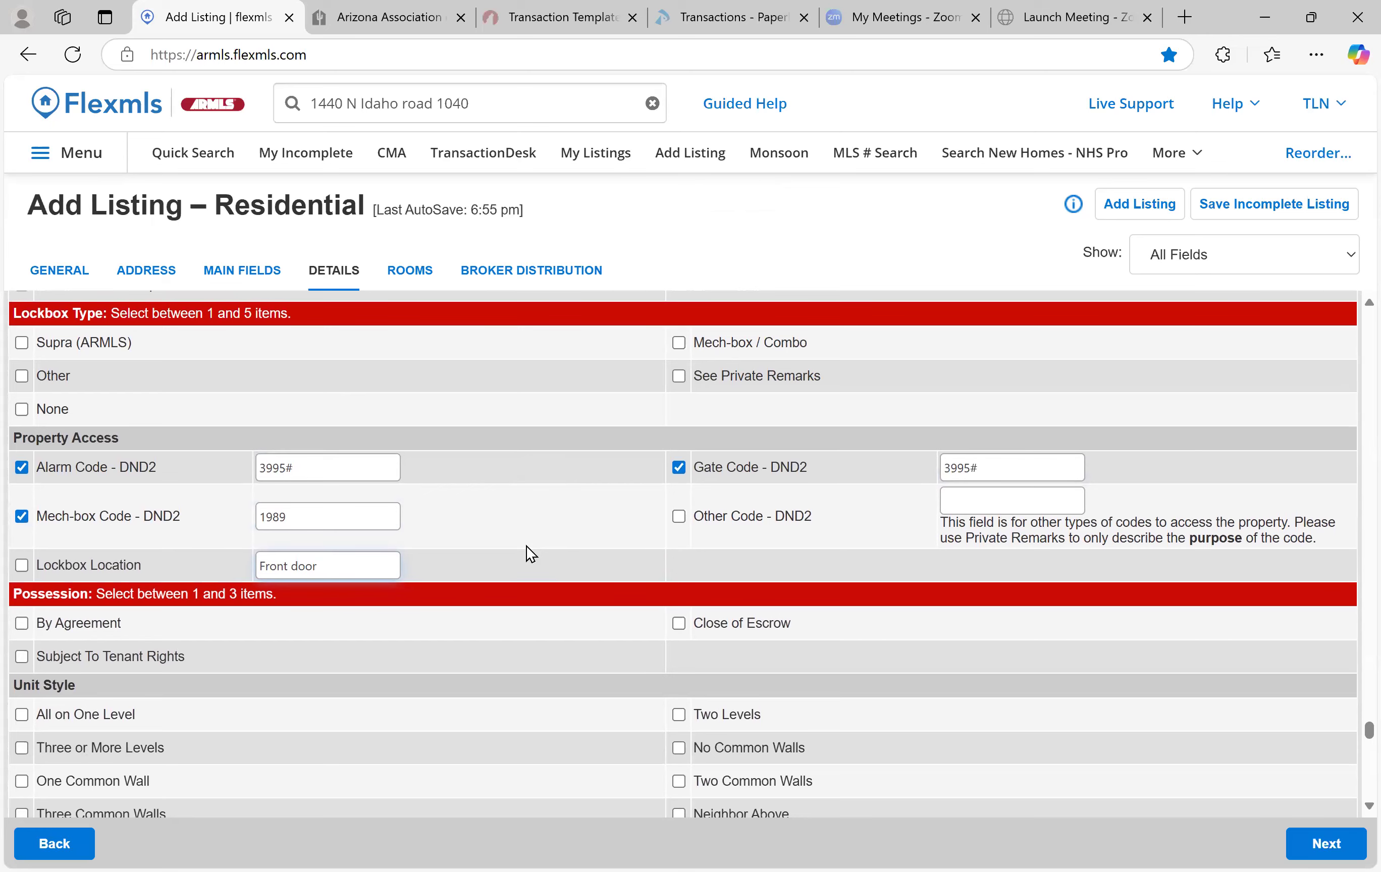
scroll(526, 547, "down", 1)
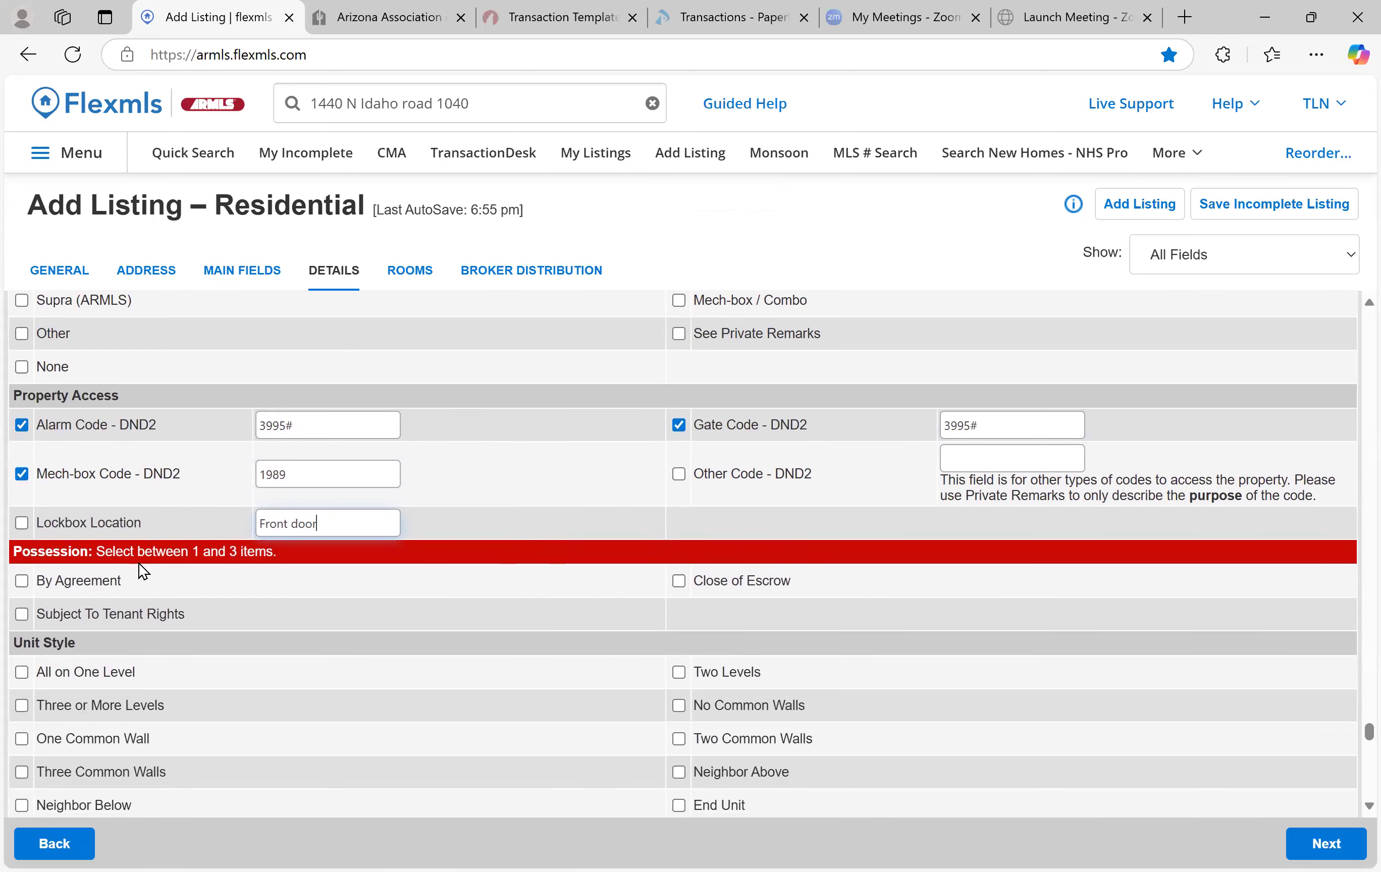
scroll(424, 534, "down", 1)
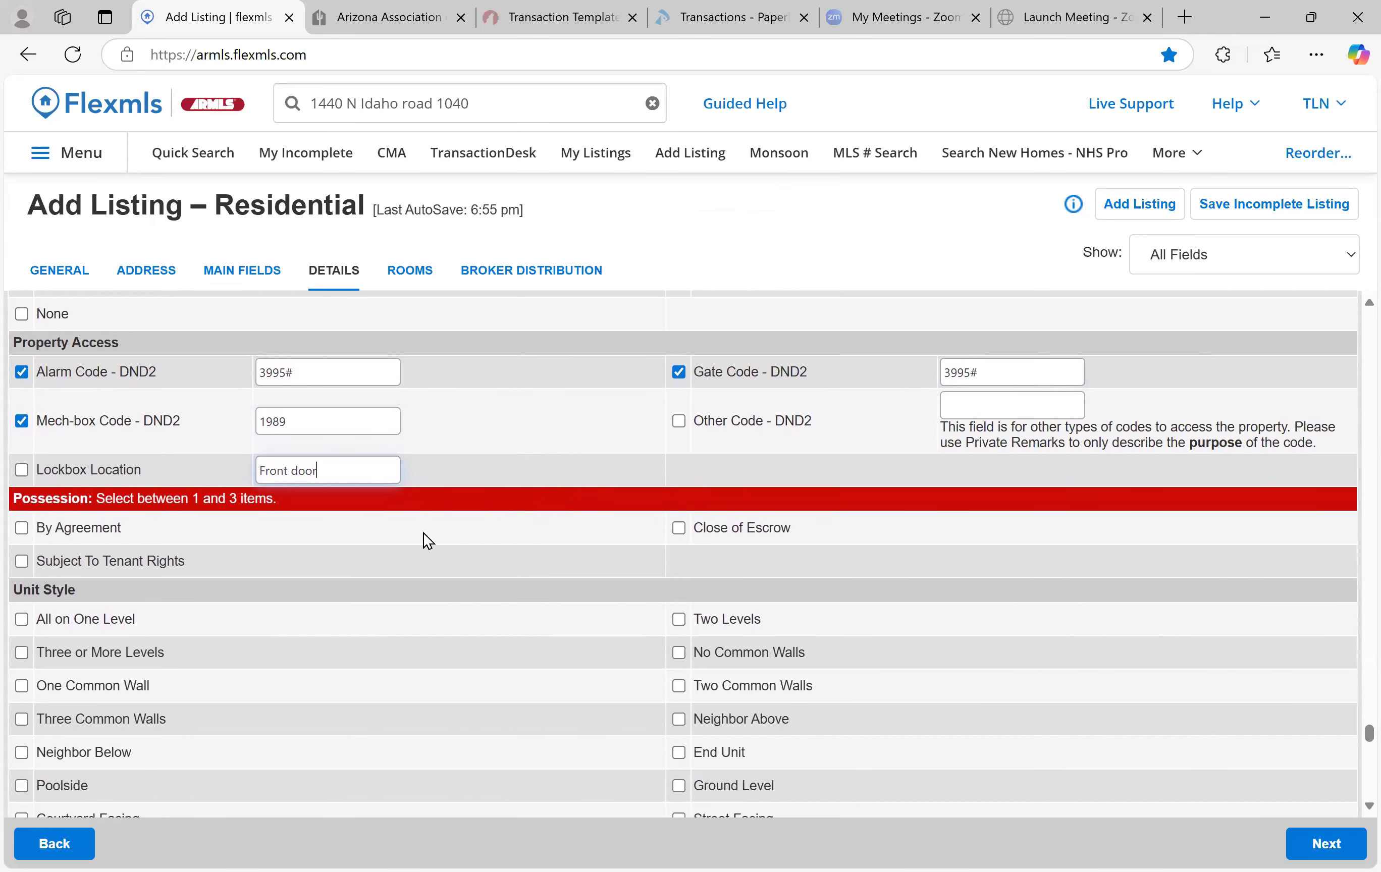
scroll(424, 534, "down", 2)
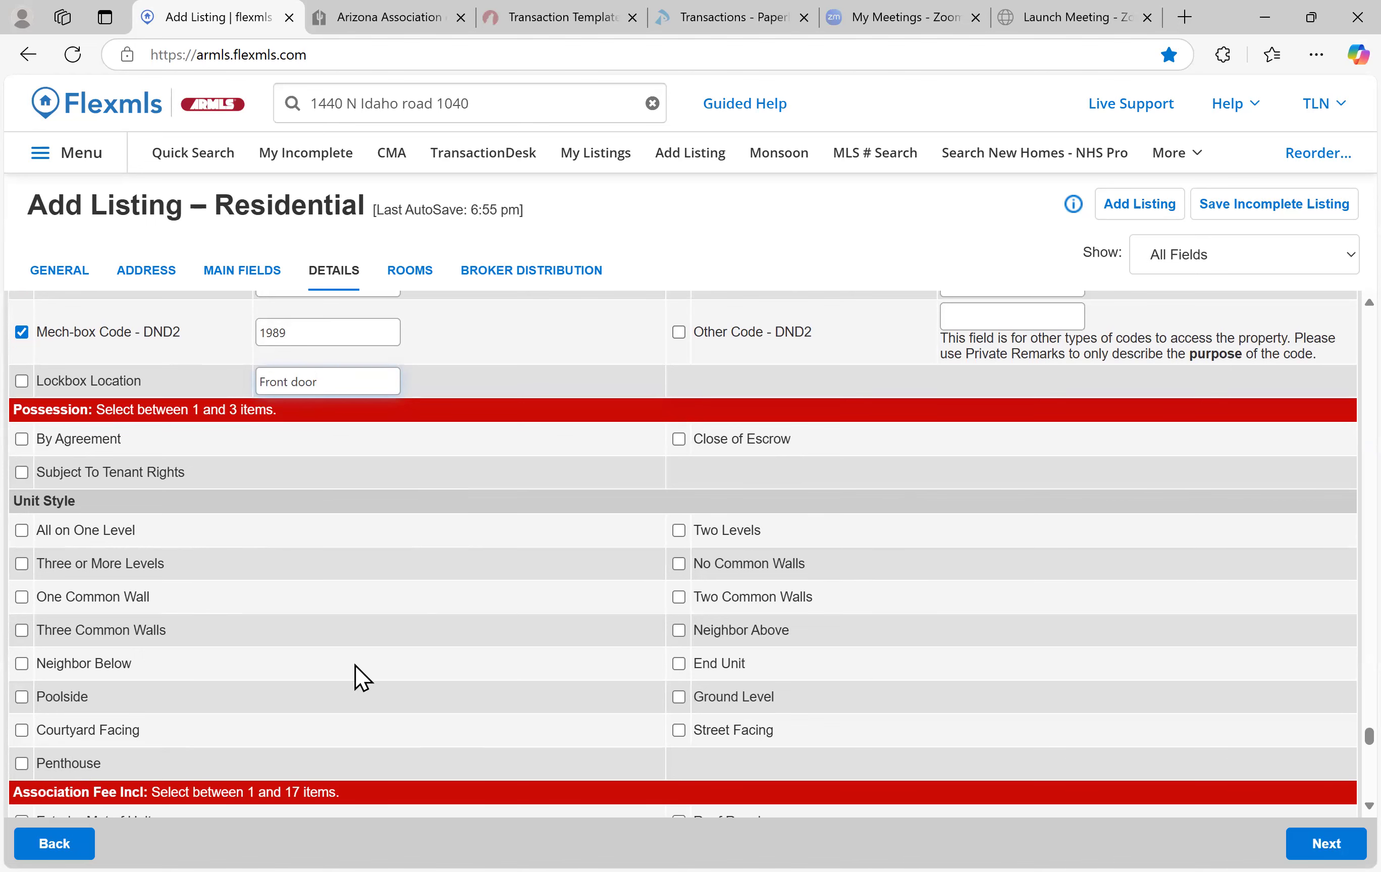
Include Common Area Maint, Roof Repair, Blanket Ins Policy, Sewer, Pest Control, Water and Garbage in the fee
scroll(371, 583, "down", 3)
scroll(371, 583, "down", 3)
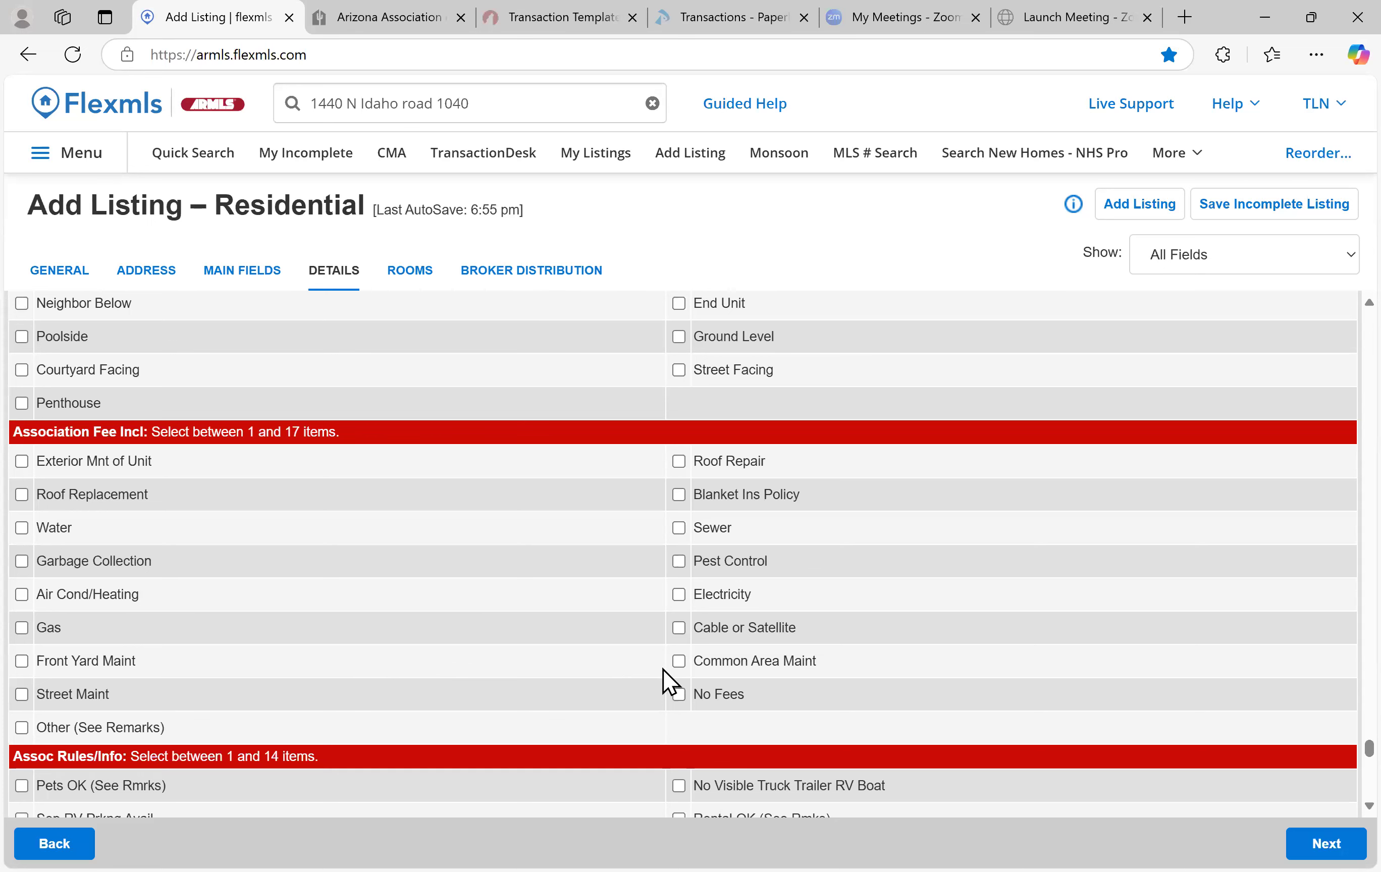
left_click(684, 662)
left_click(680, 456)
left_click(680, 488)
left_click(677, 521)
left_click(678, 556)
left_click(21, 521)
left_click(21, 555)
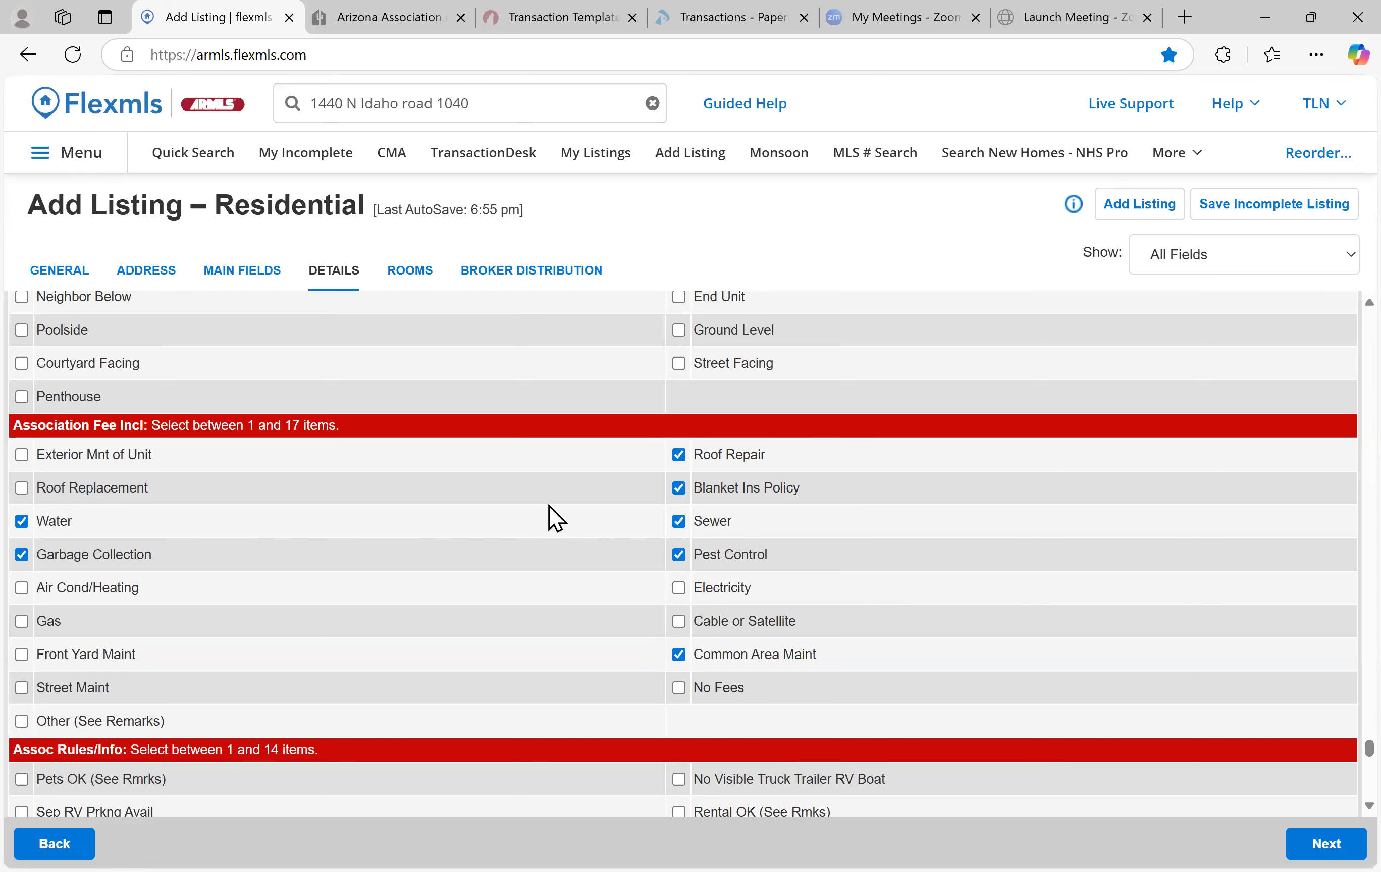
Check Pets OK, Clubhouse/Rec Center and Rental OK under association rules, leaving Club Membership unchecked
scroll(522, 568, "down", 1)
scroll(496, 548, "down", 2)
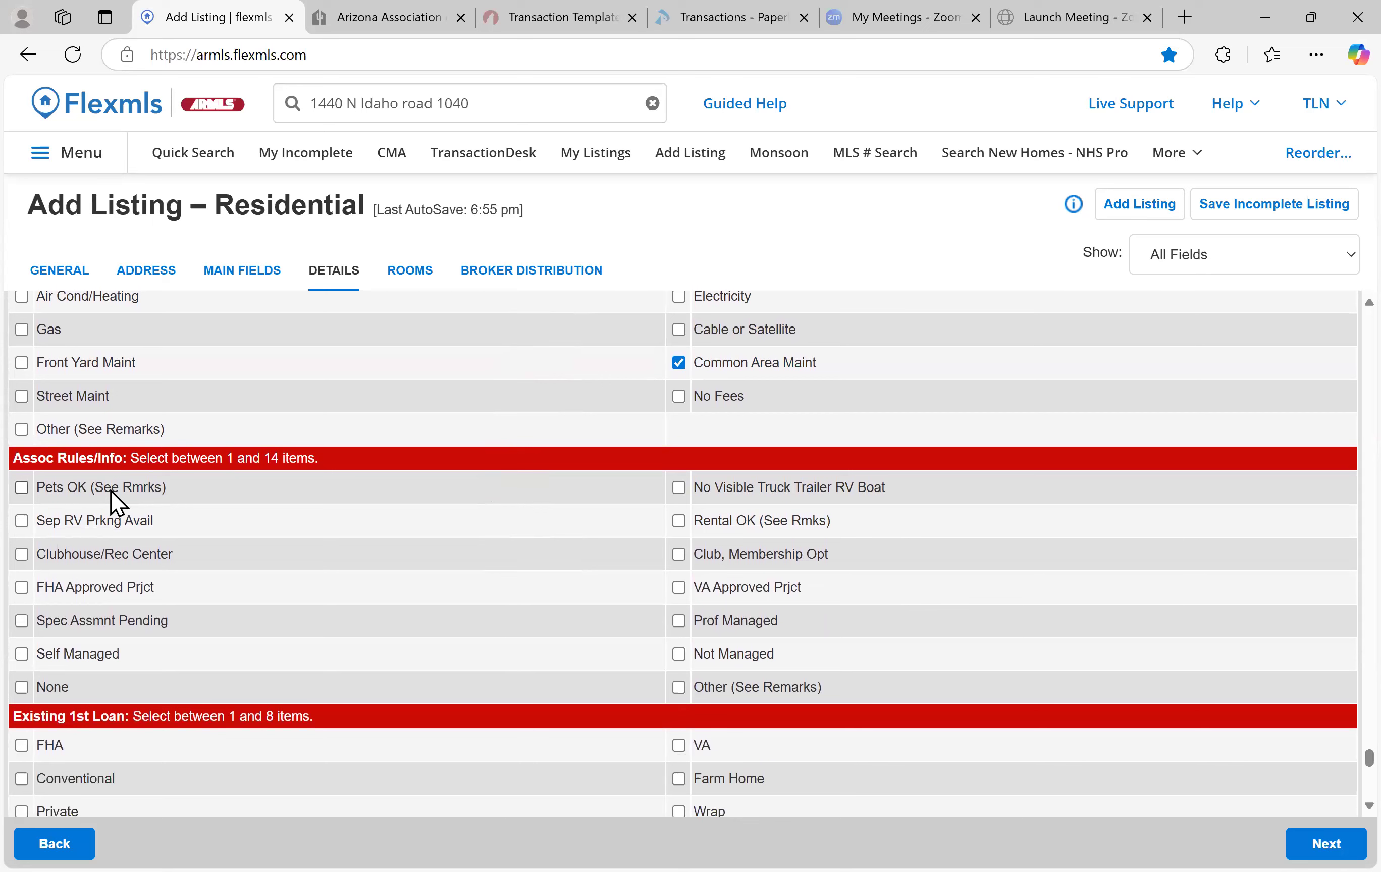
left_click(21, 487)
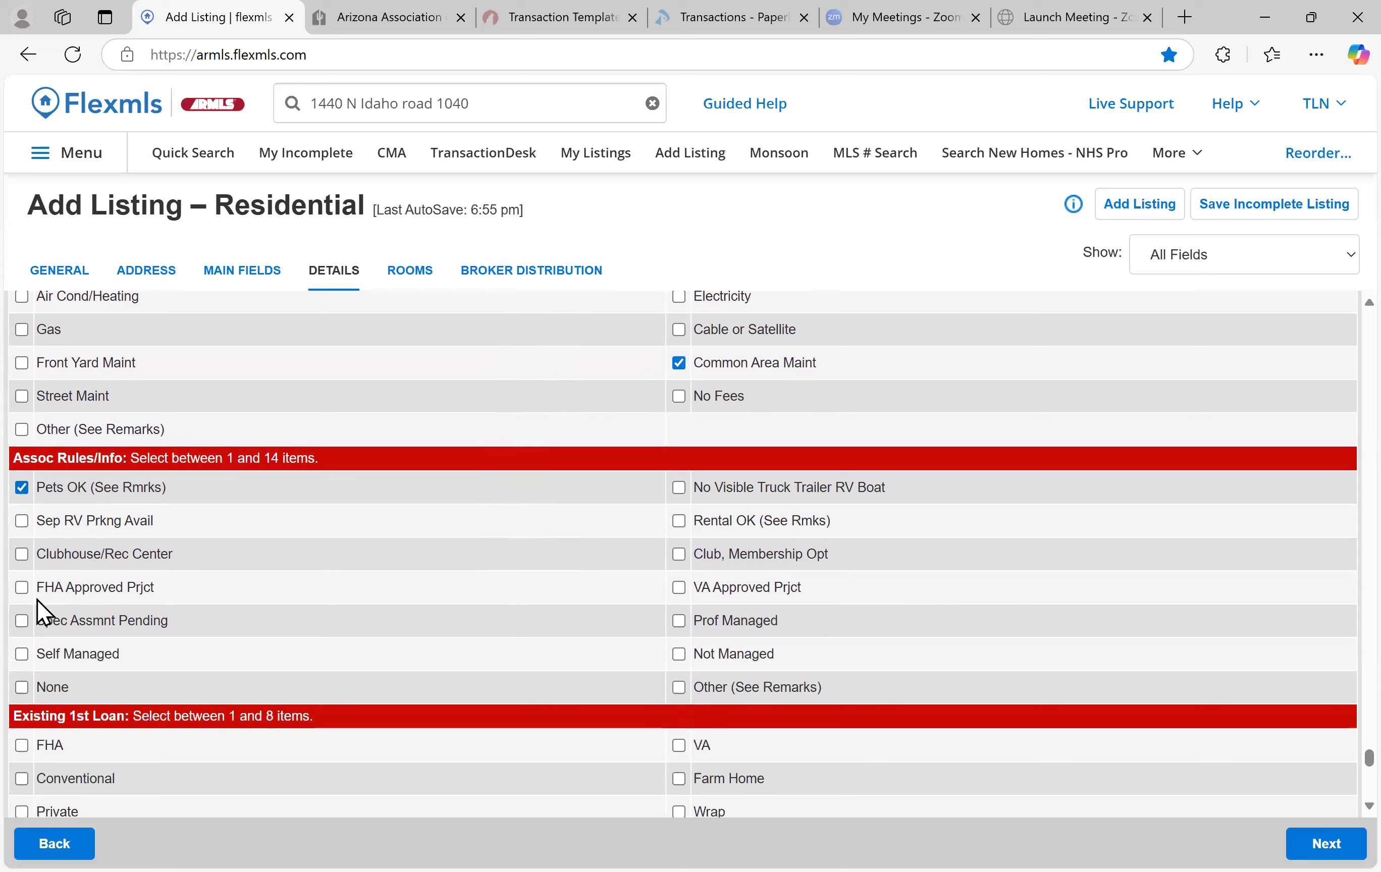
left_click(22, 557)
left_click(679, 521)
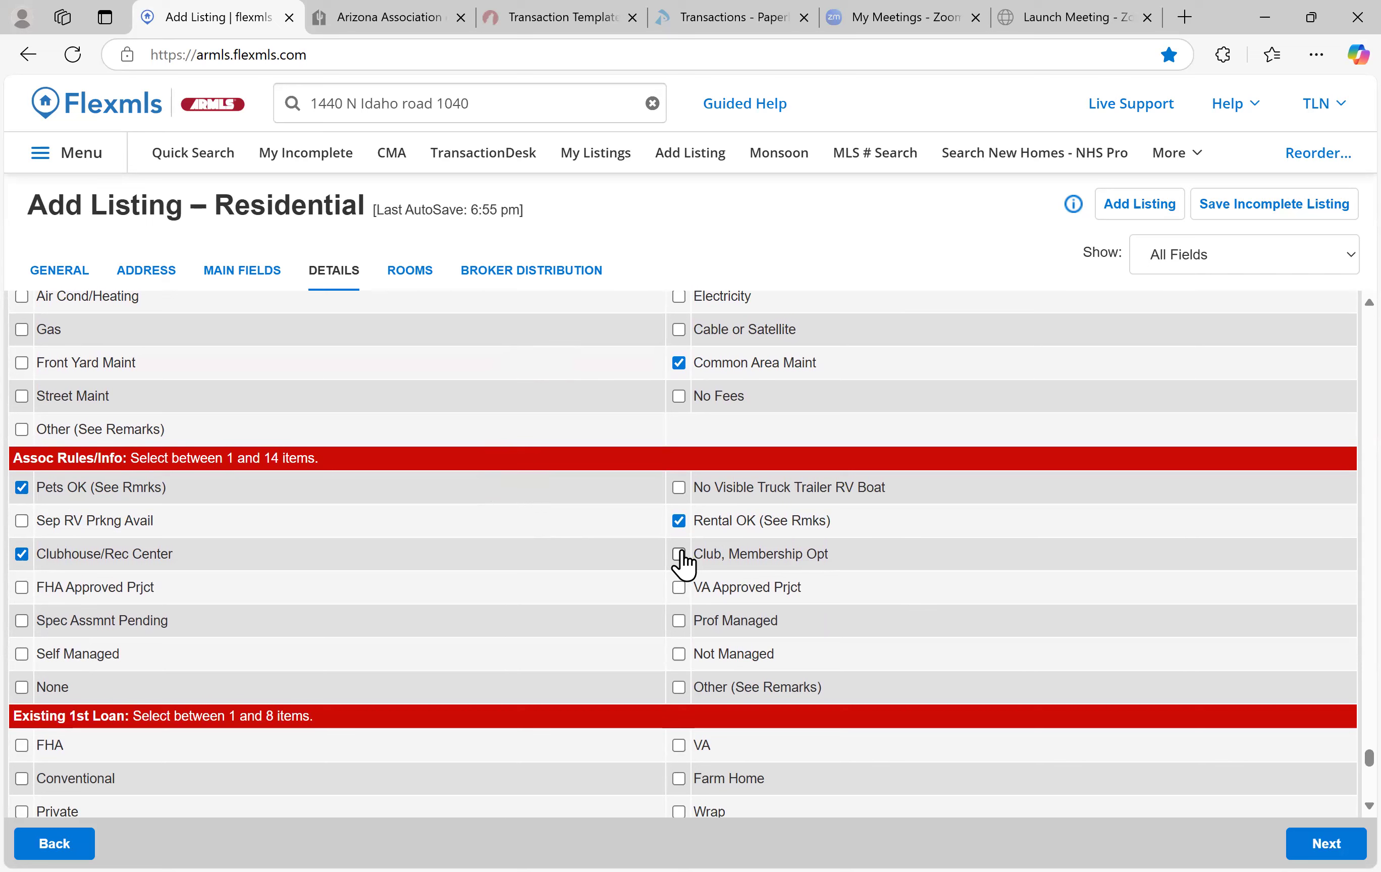
left_click(683, 553)
left_click(678, 556)
Treat the existing loan as Free&Clear
scroll(361, 549, "down", 1)
scroll(365, 554, "down", 1)
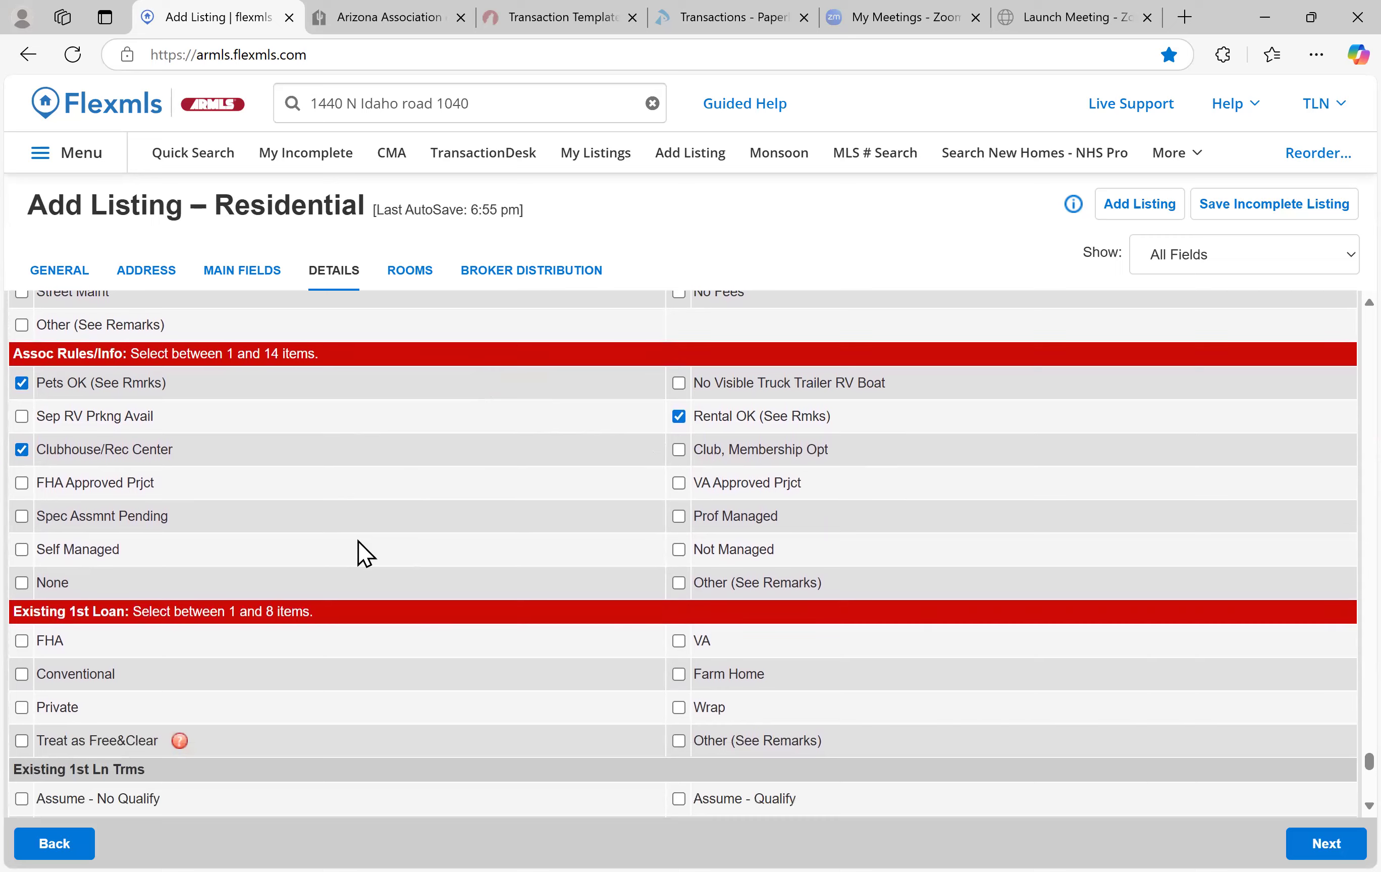
scroll(364, 553, "down", 3)
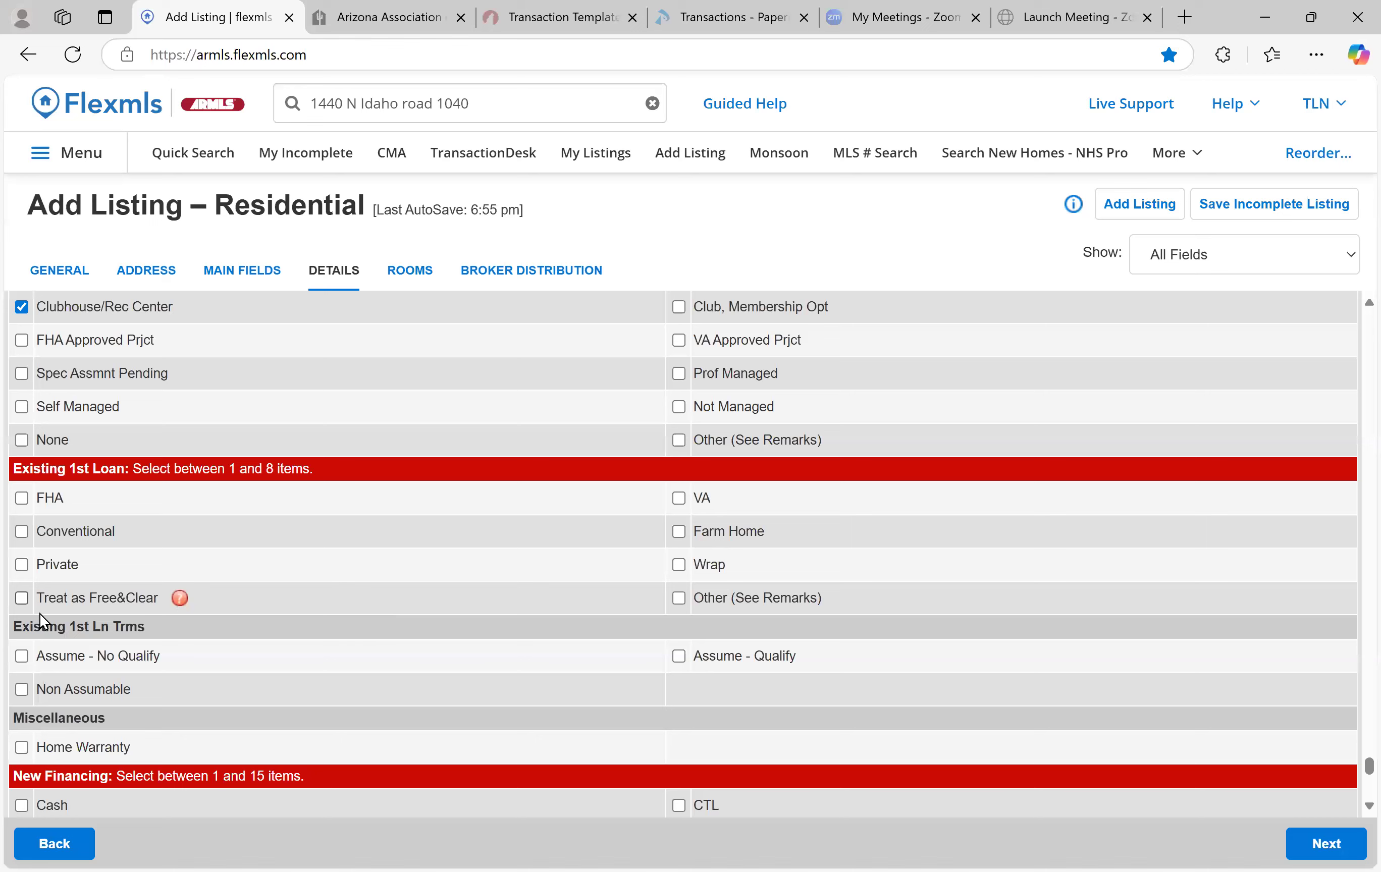
left_click(22, 600)
Add VA, FHA and 1031 Exchange to the accepted New Financing types
scroll(472, 564, "down", 3)
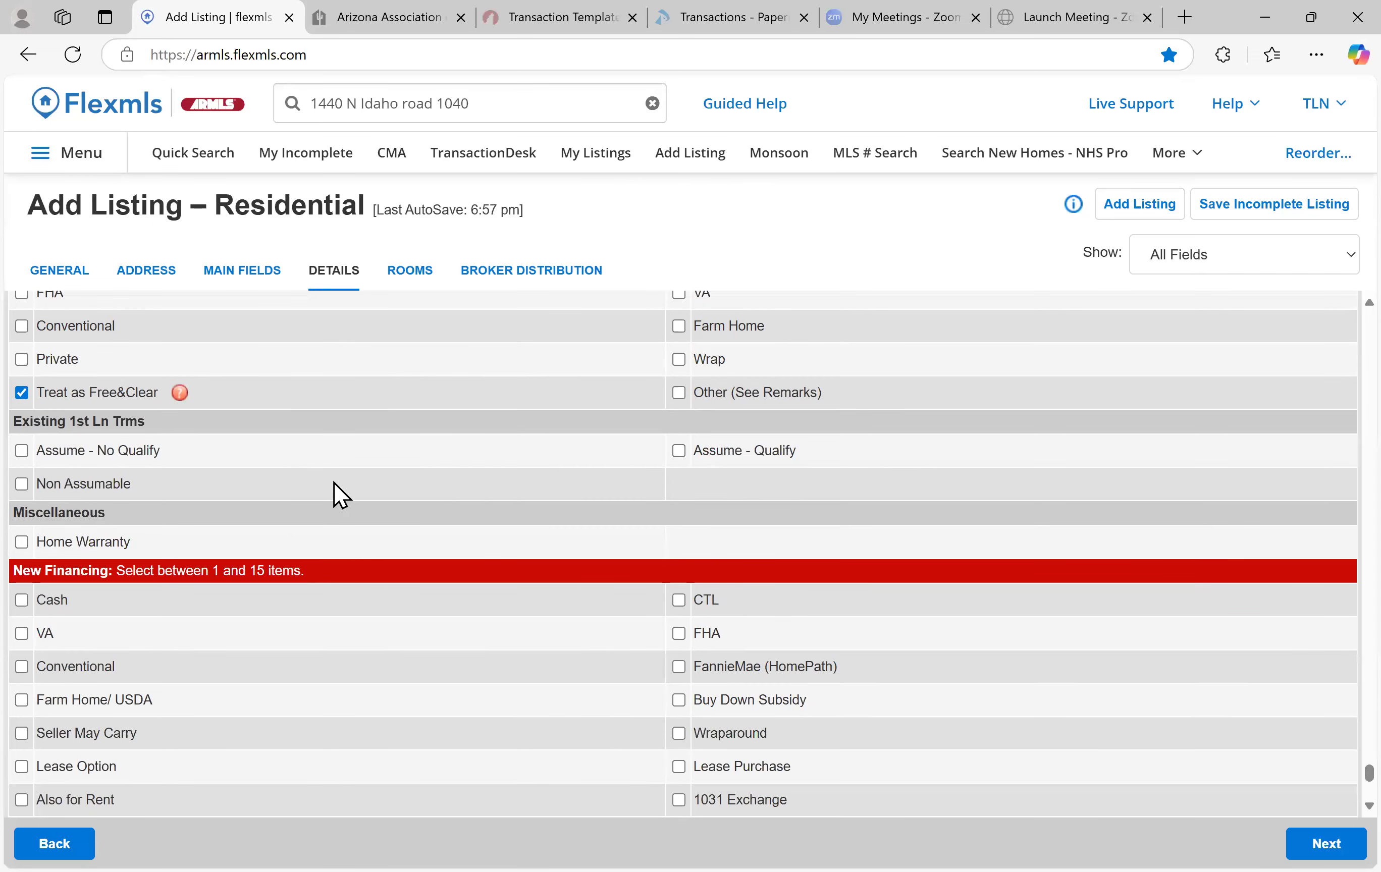
scroll(340, 493, "down", 2)
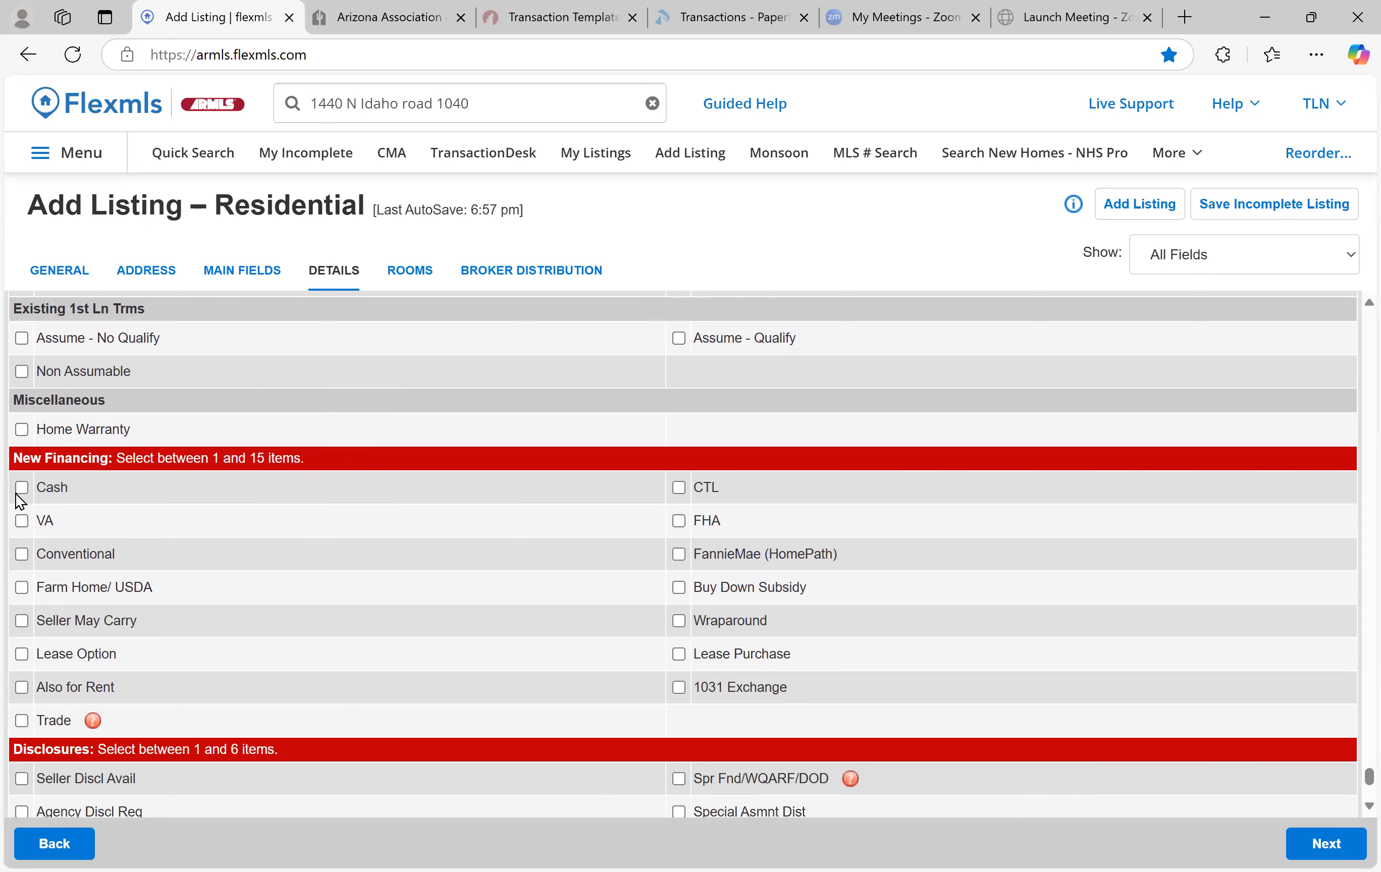
left_click(15, 525)
left_click(677, 521)
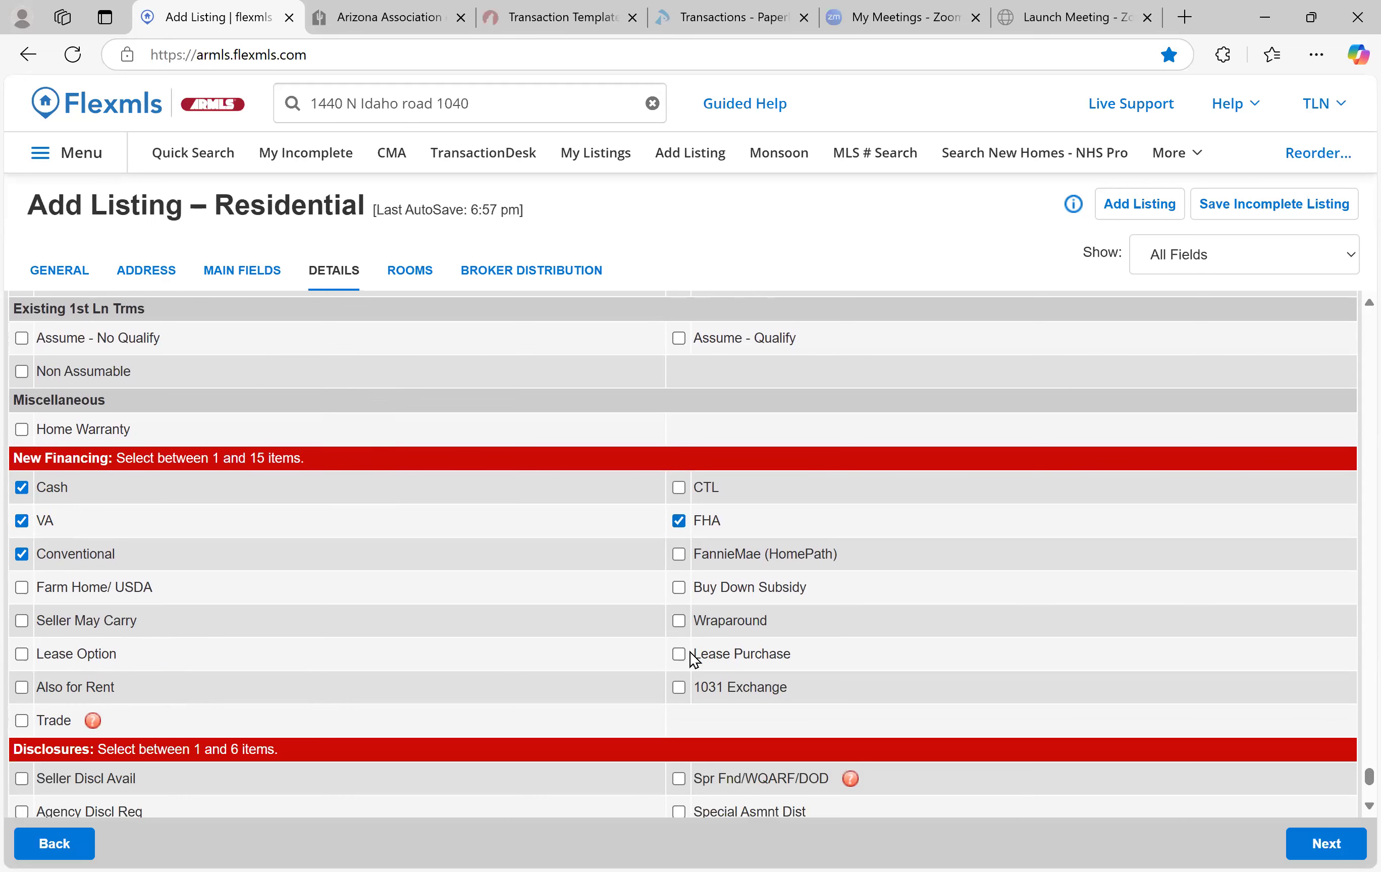
left_click(679, 688)
Check Vicinity of an Airport under Disclosures
scroll(237, 593, "down", 2)
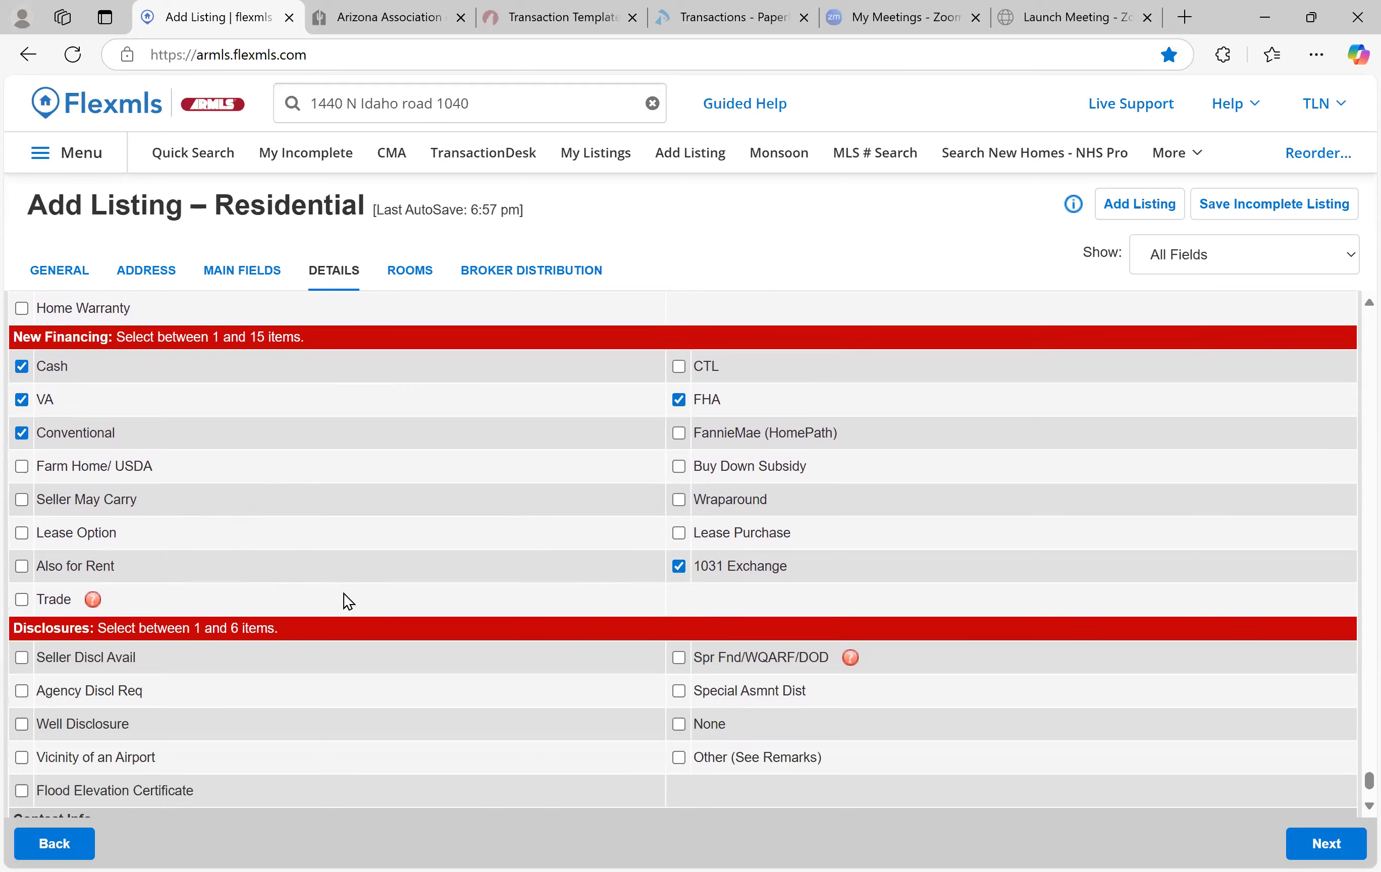
scroll(345, 595, "down", 2)
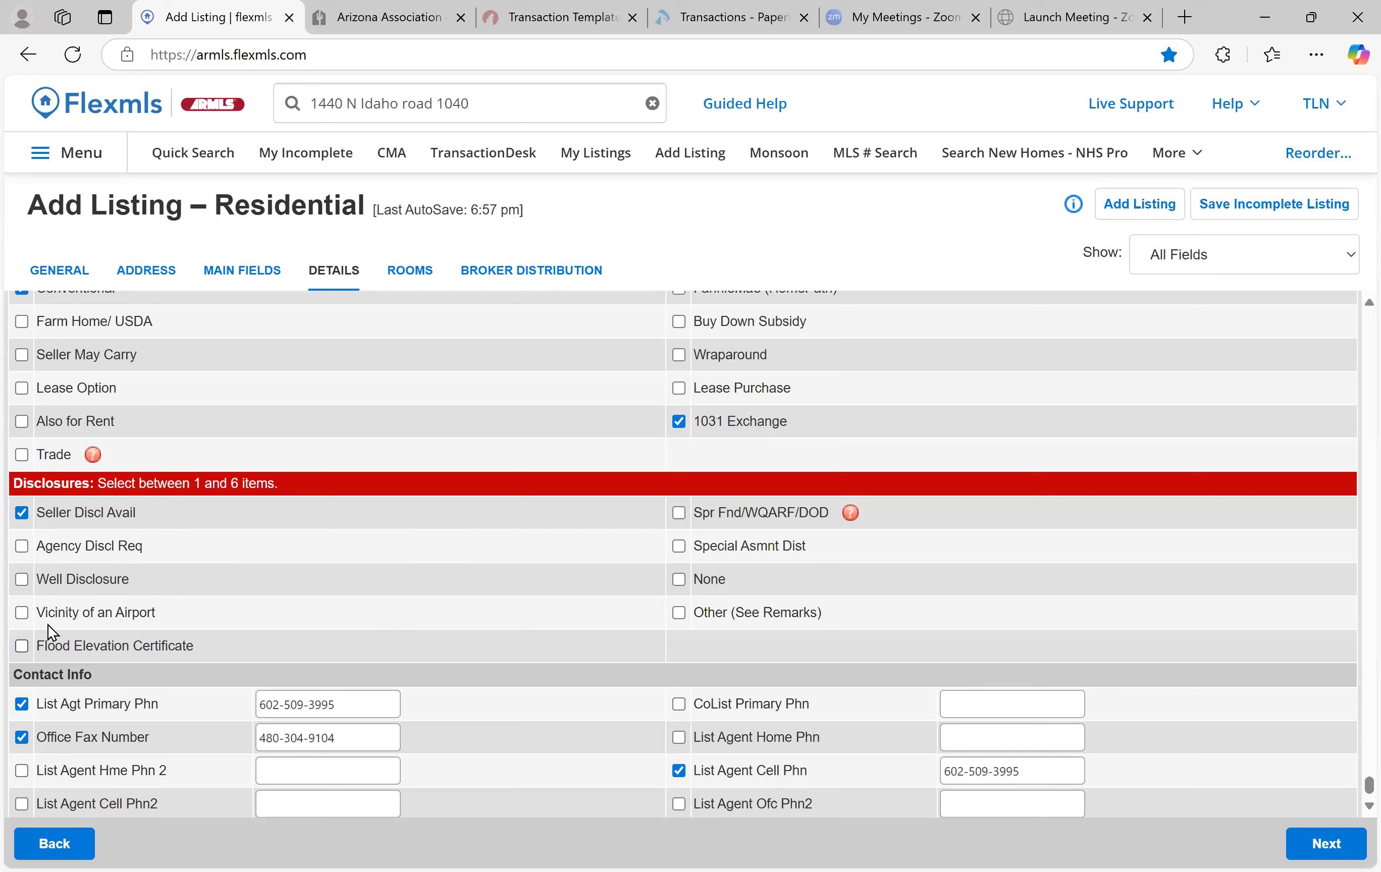
left_click(20, 615)
Untick Office Fax Number and clear its value
scroll(570, 588, "down", 1)
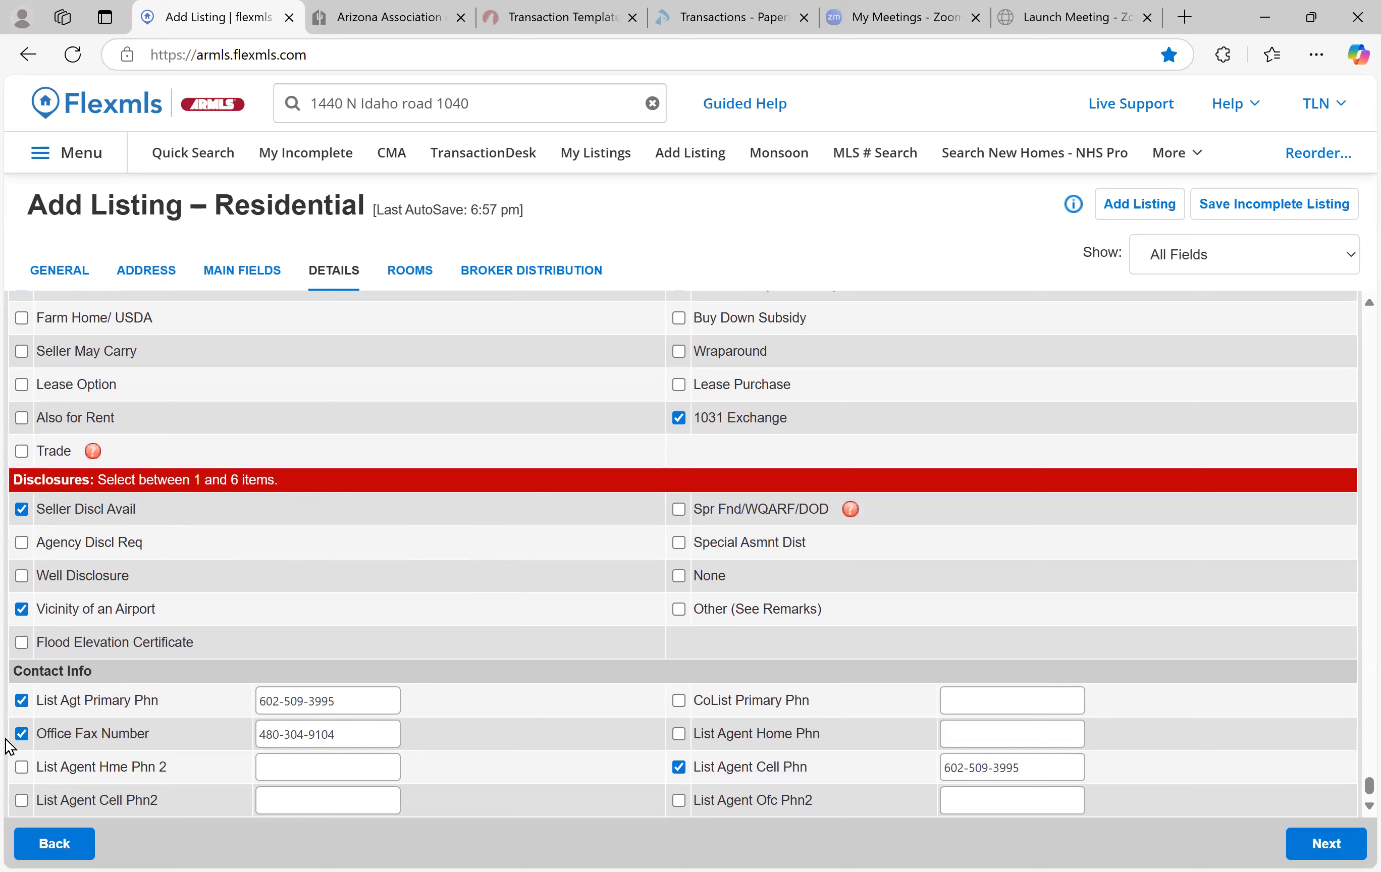
left_click(22, 734)
key("Tab")
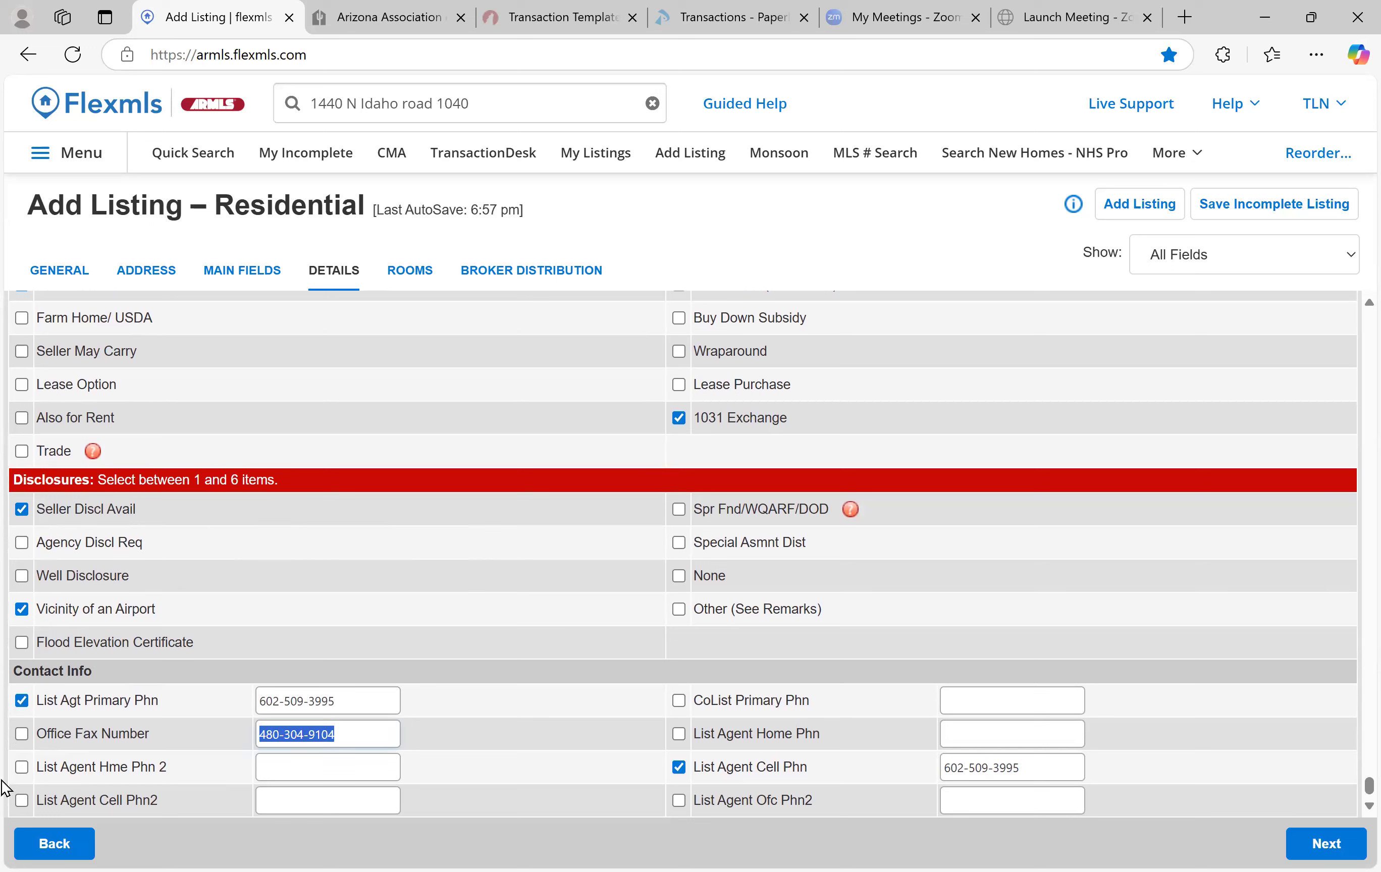
key("BackSpace")
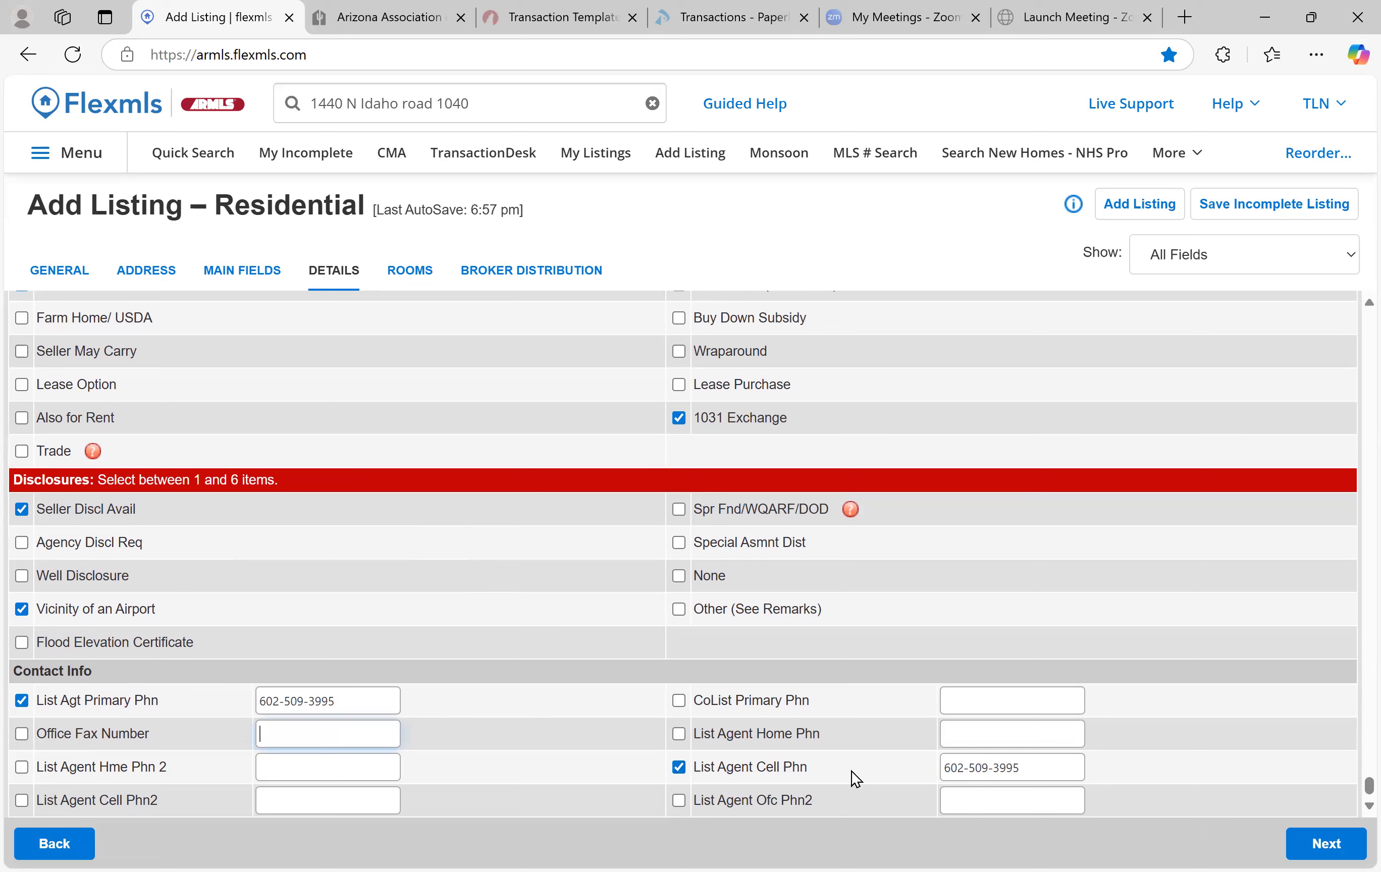
Advance through the Rooms step to the Broker Distribution step
left_click(1327, 842)
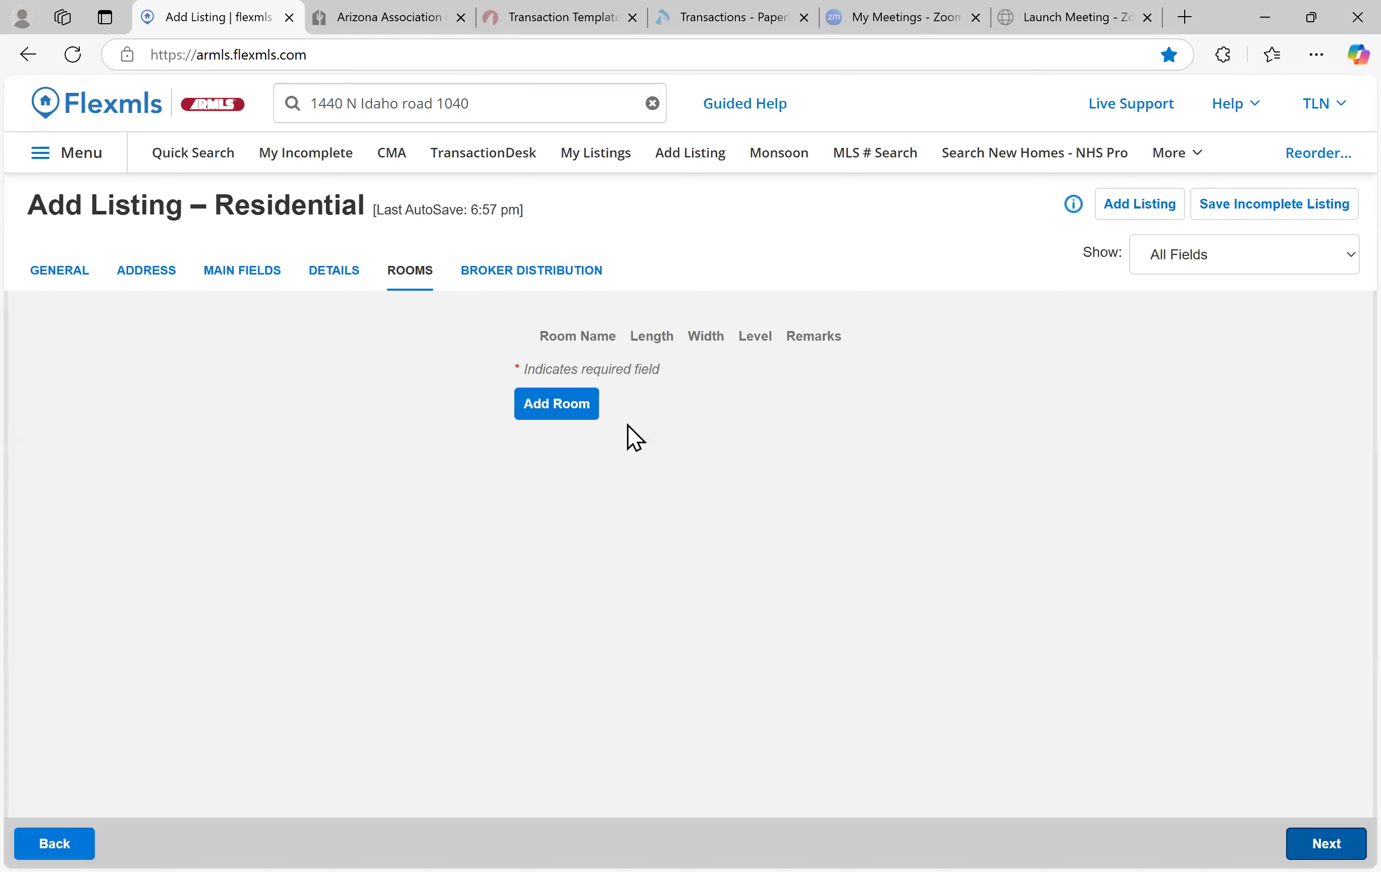
left_click(1320, 843)
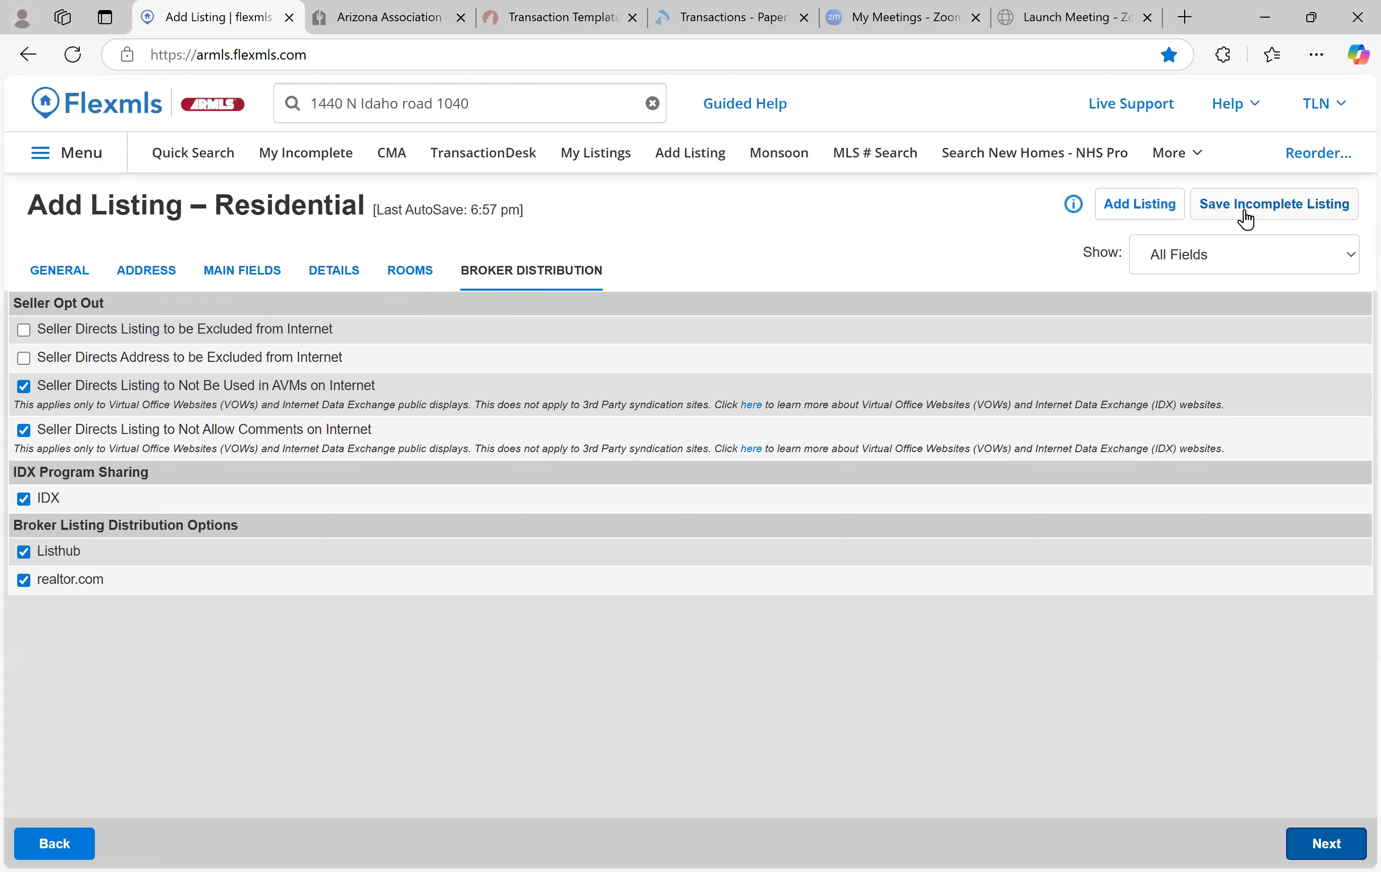
Save the listing as incomplete and open its empty Documents page
left_click(1261, 217)
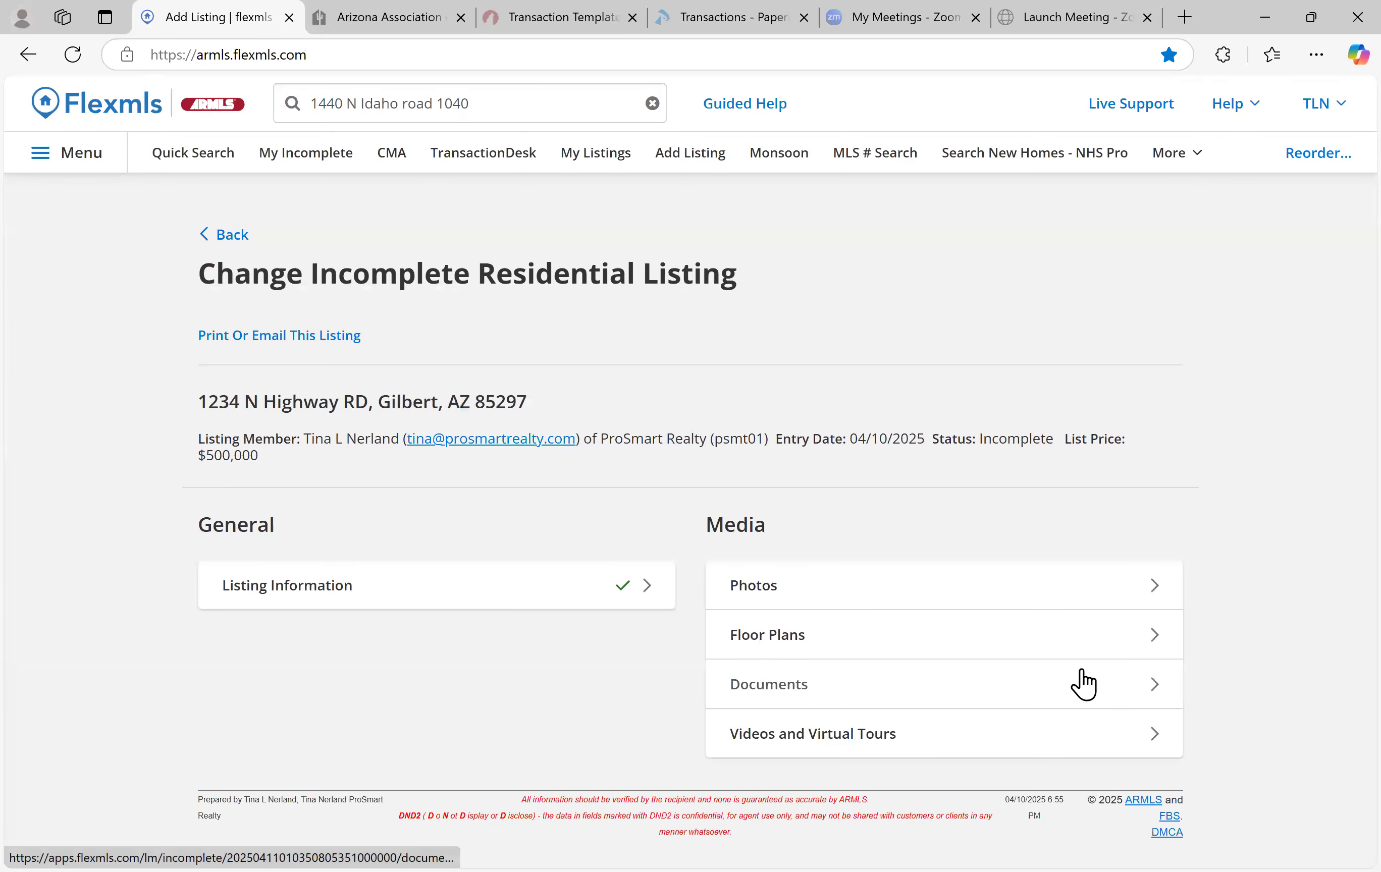
left_click(821, 679)
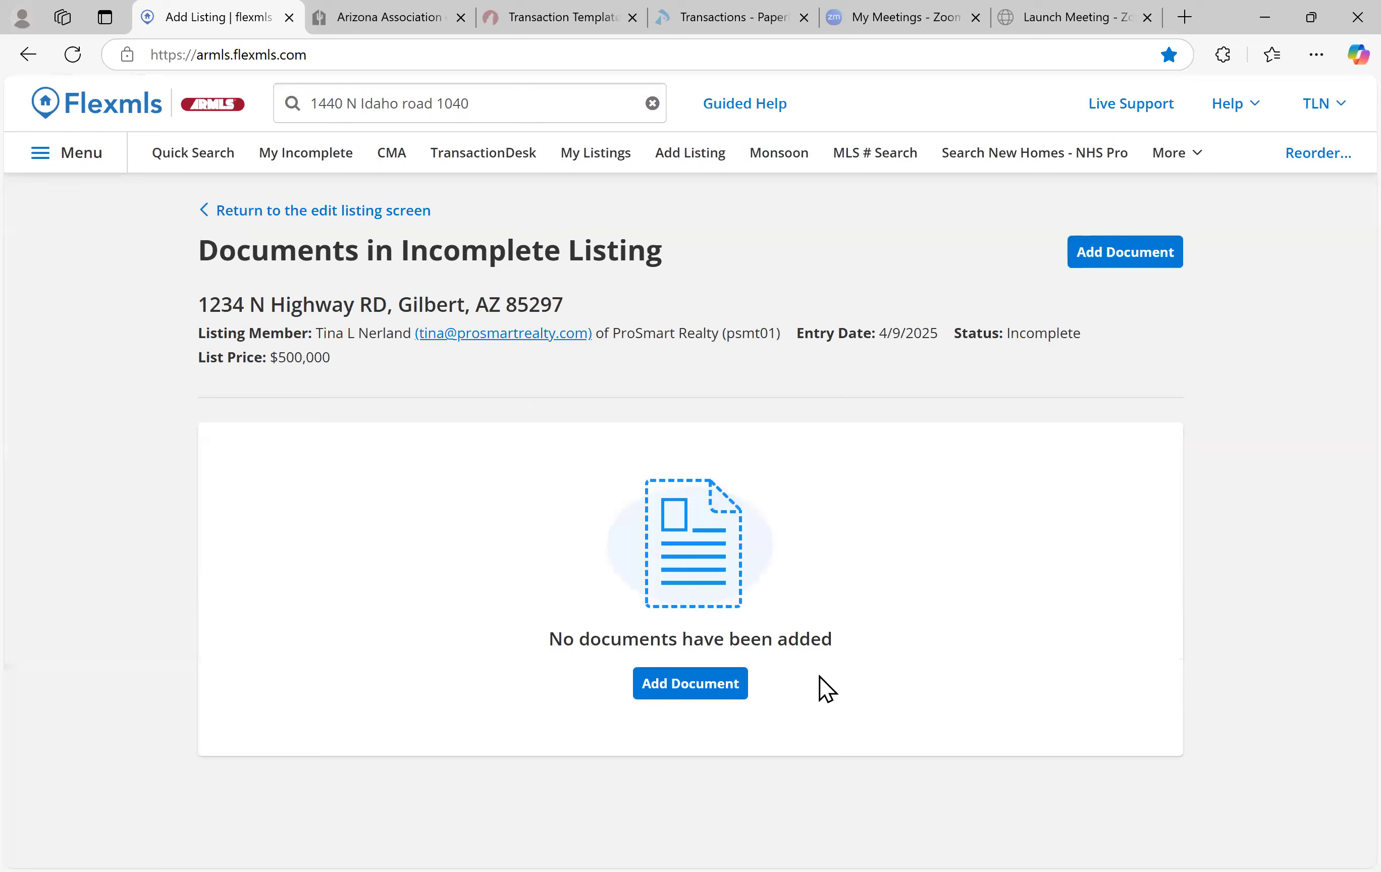
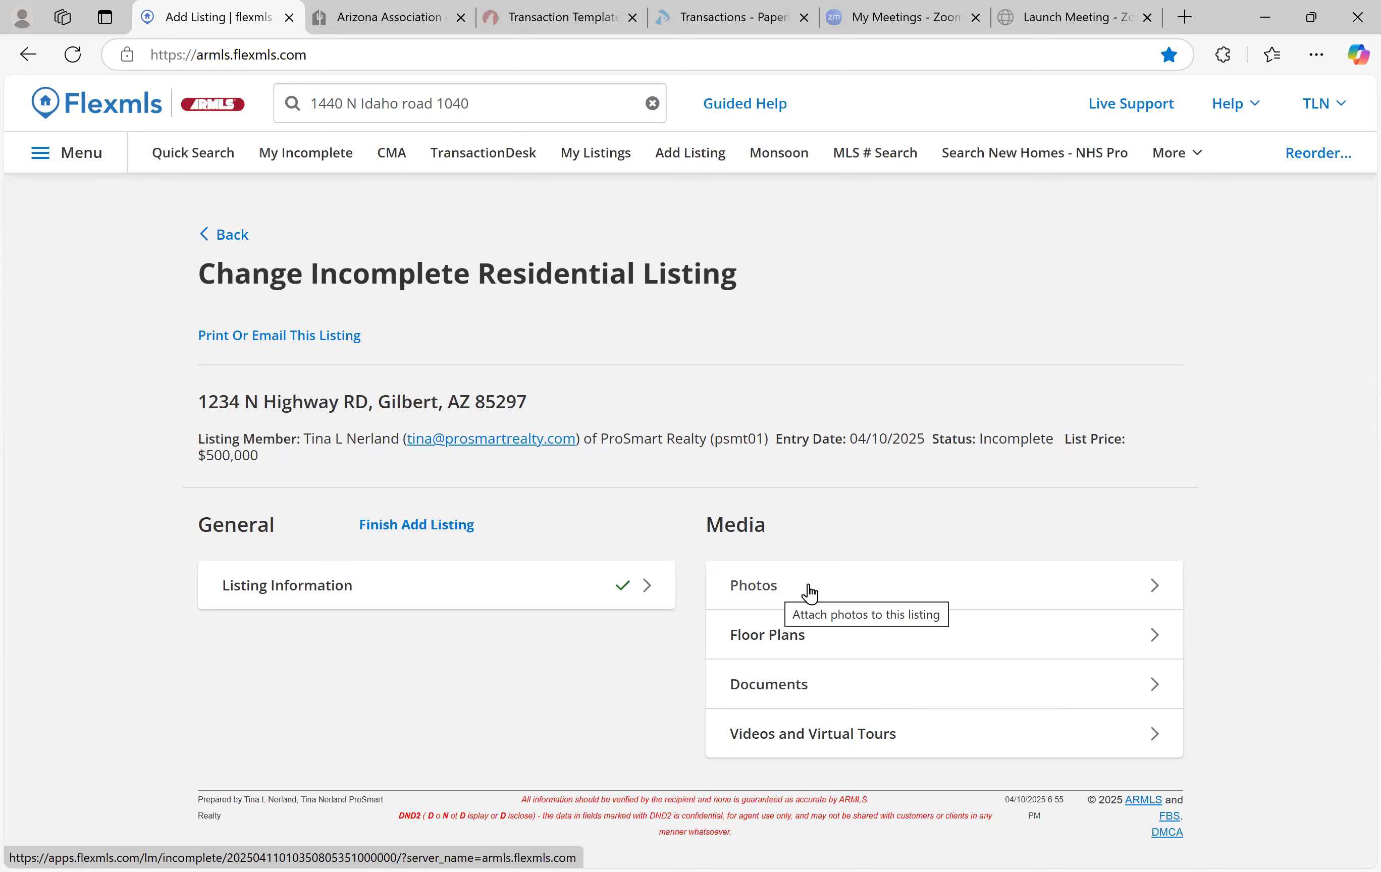
Look through the listing's photos and virtual tour pages, cancelling the new virtual tour
left_click(811, 600)
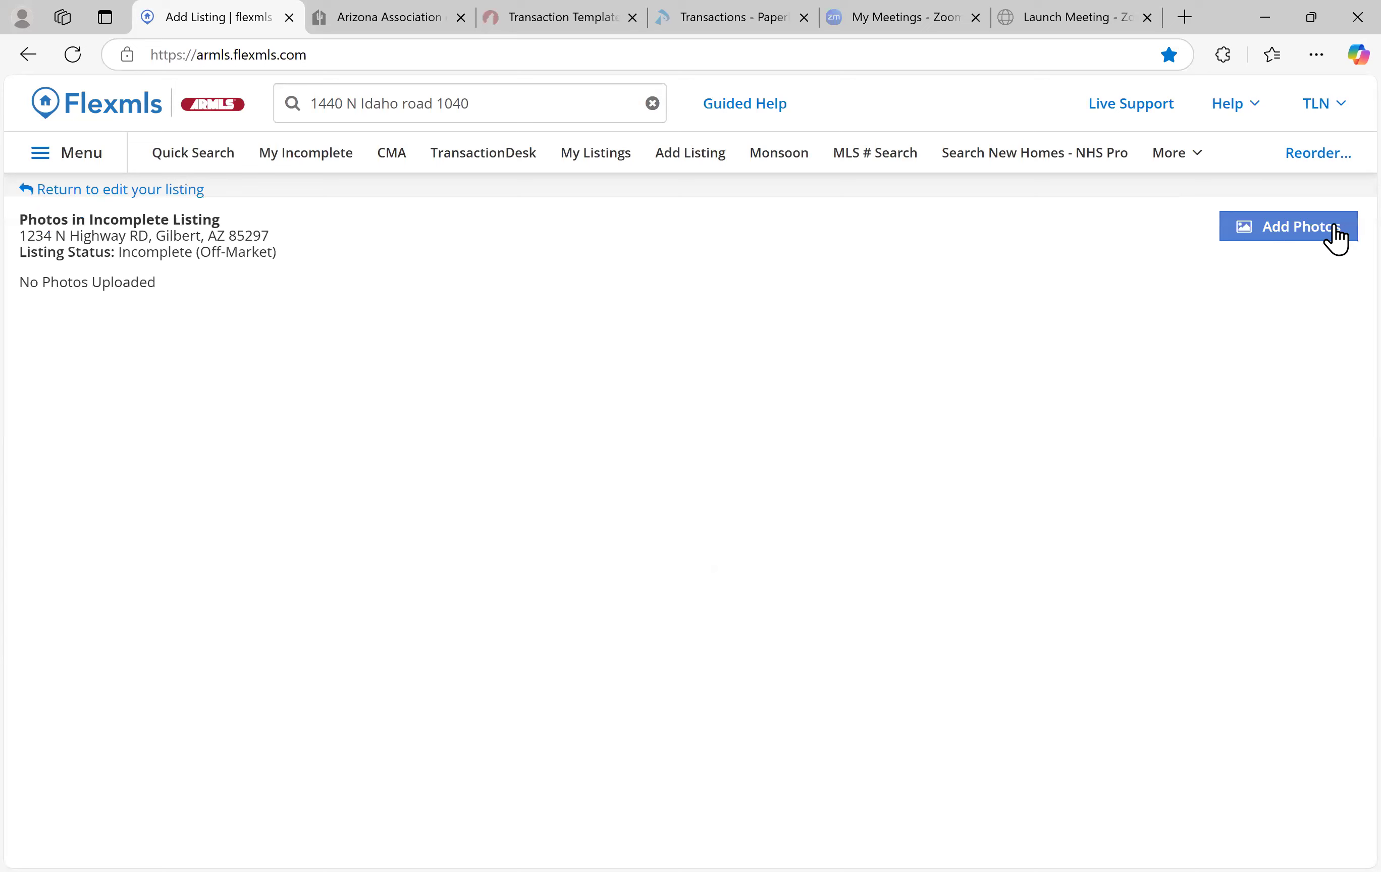
left_click(84, 191)
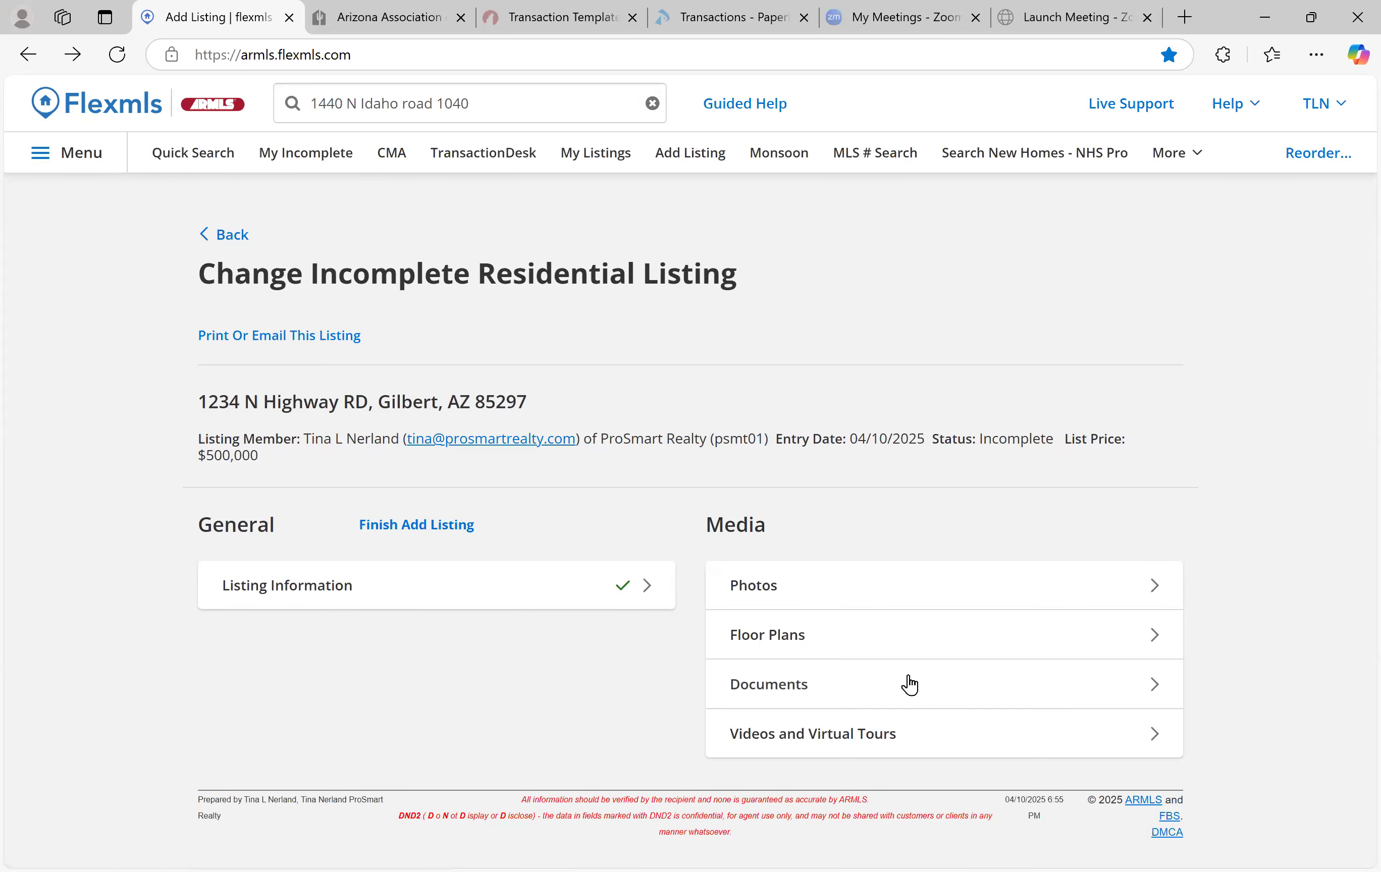
left_click(750, 730)
left_click(597, 496)
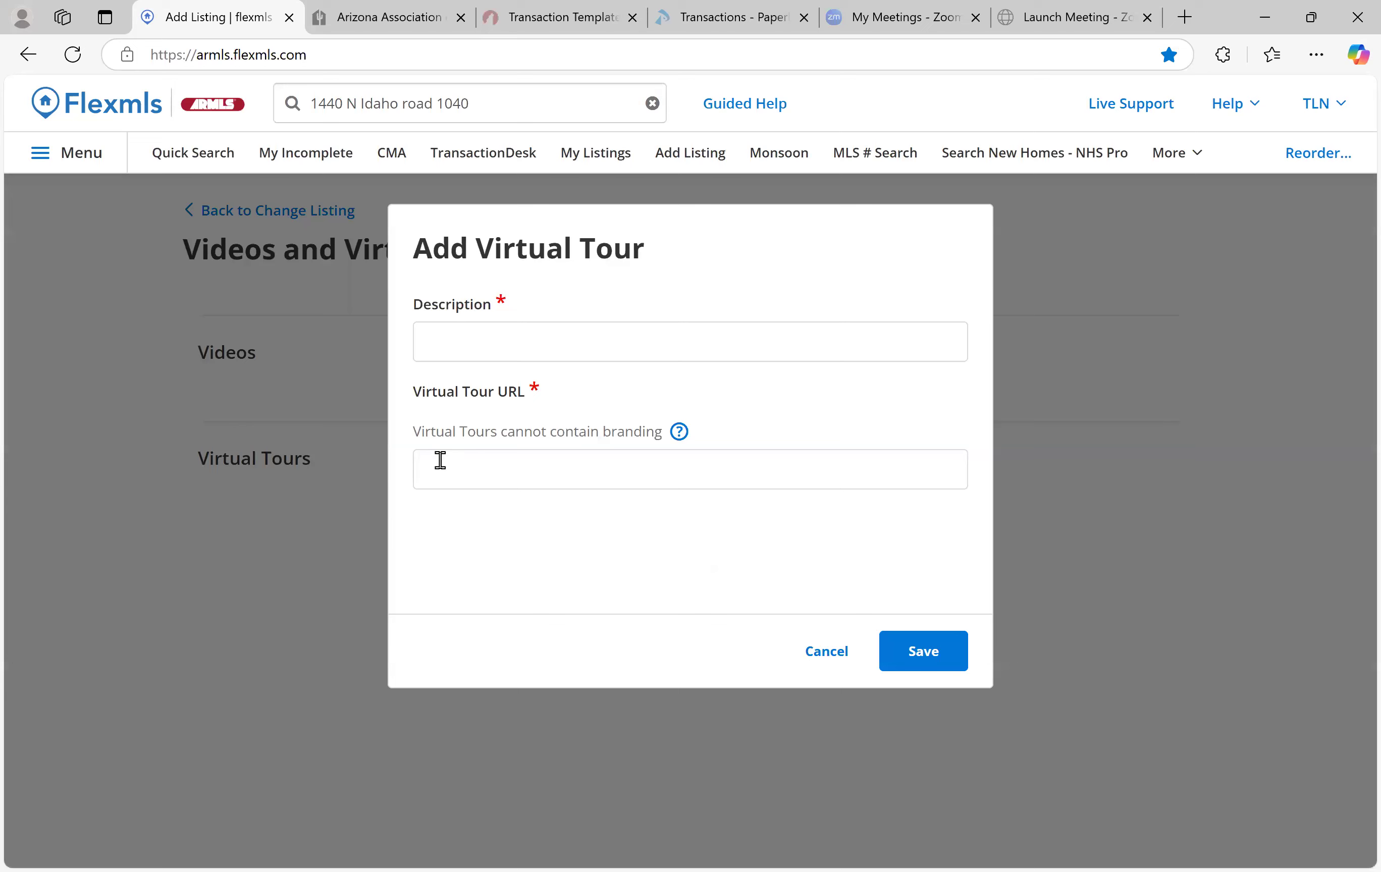
left_click(834, 657)
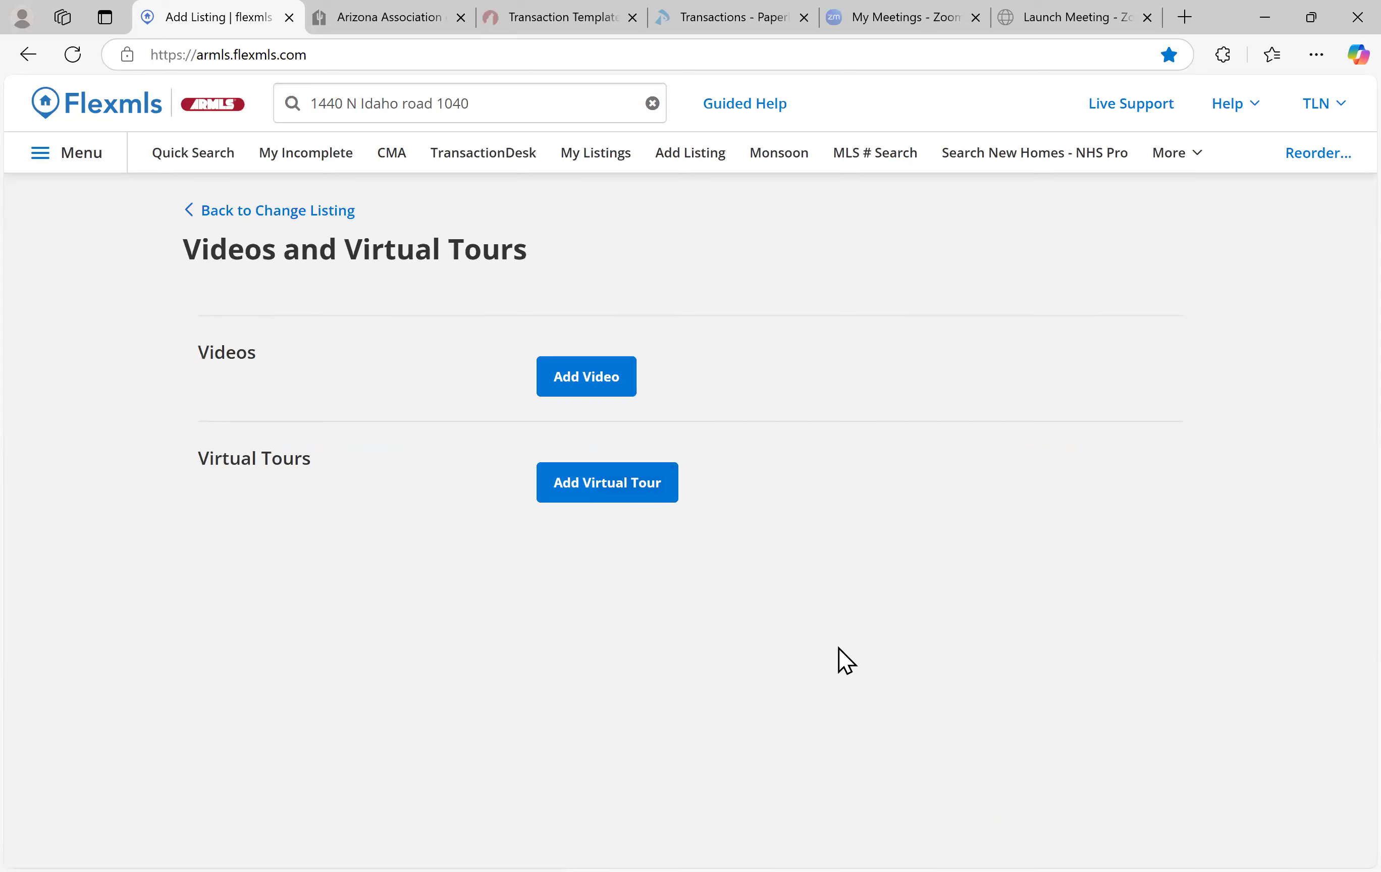
left_click(294, 214)
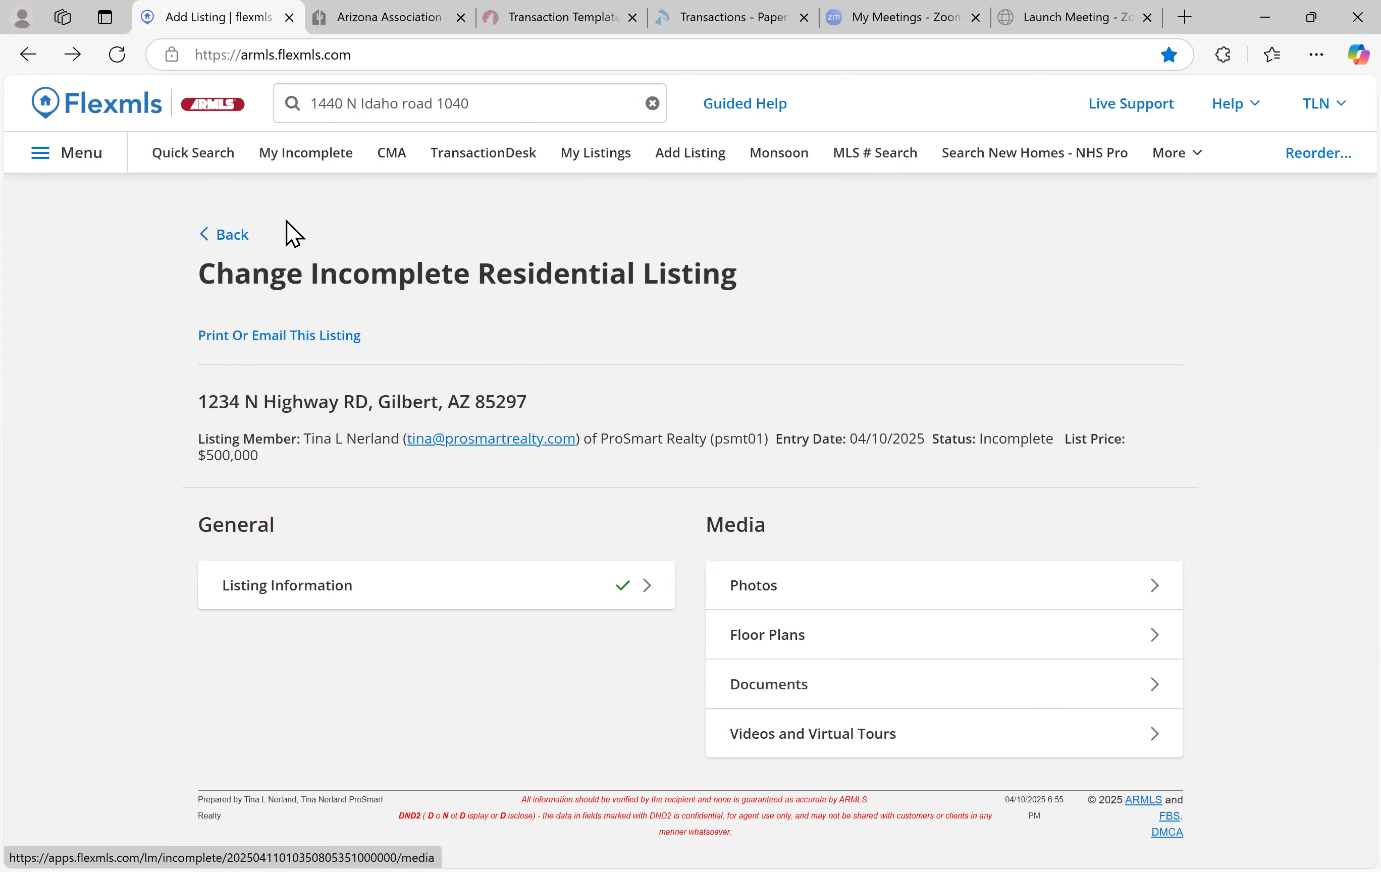
Return to the dashboard and continue editing 1234 N Highway RD from My Incomplete listings
left_click(233, 238)
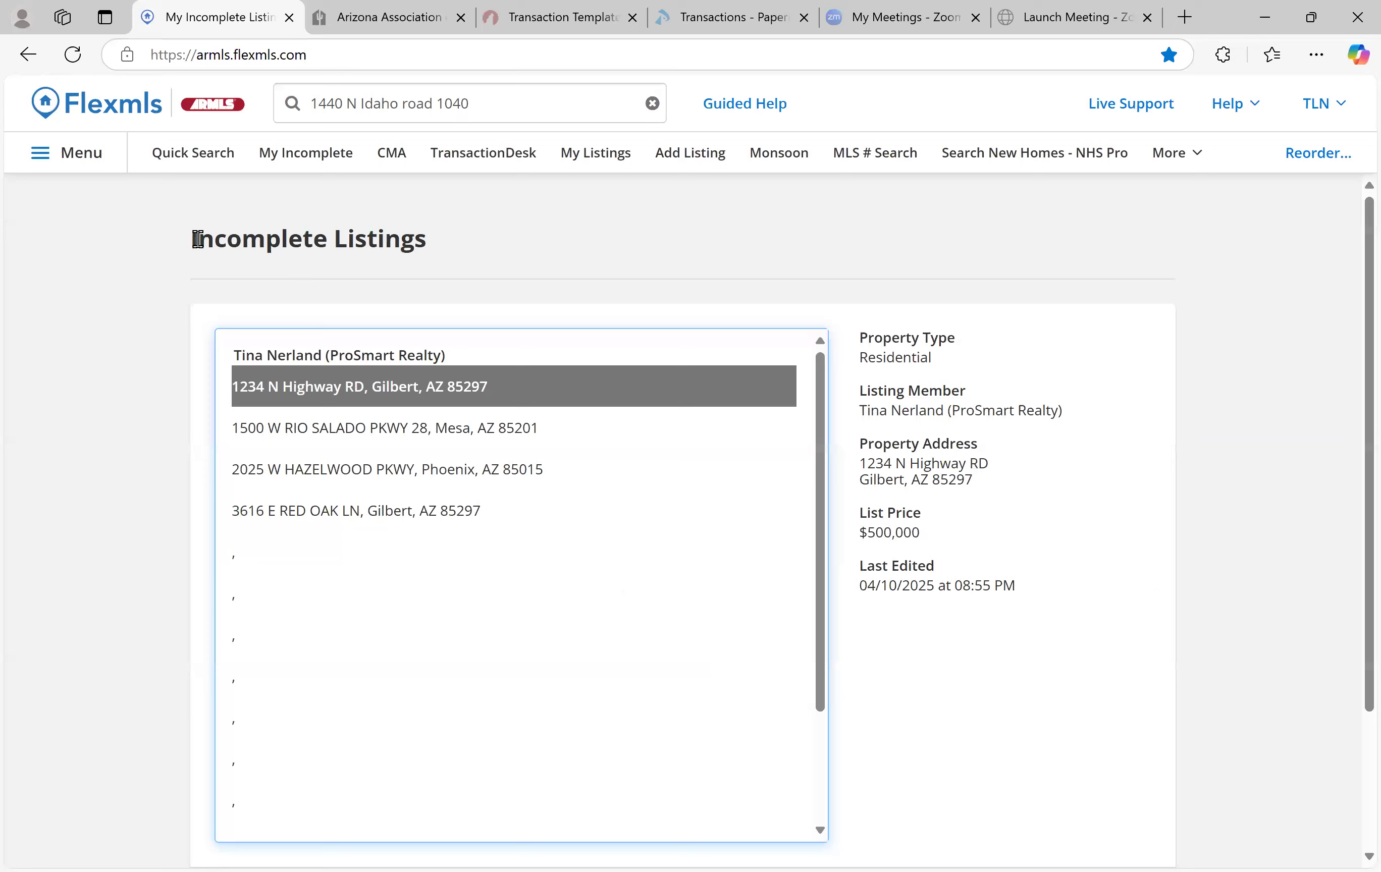
left_click(74, 109)
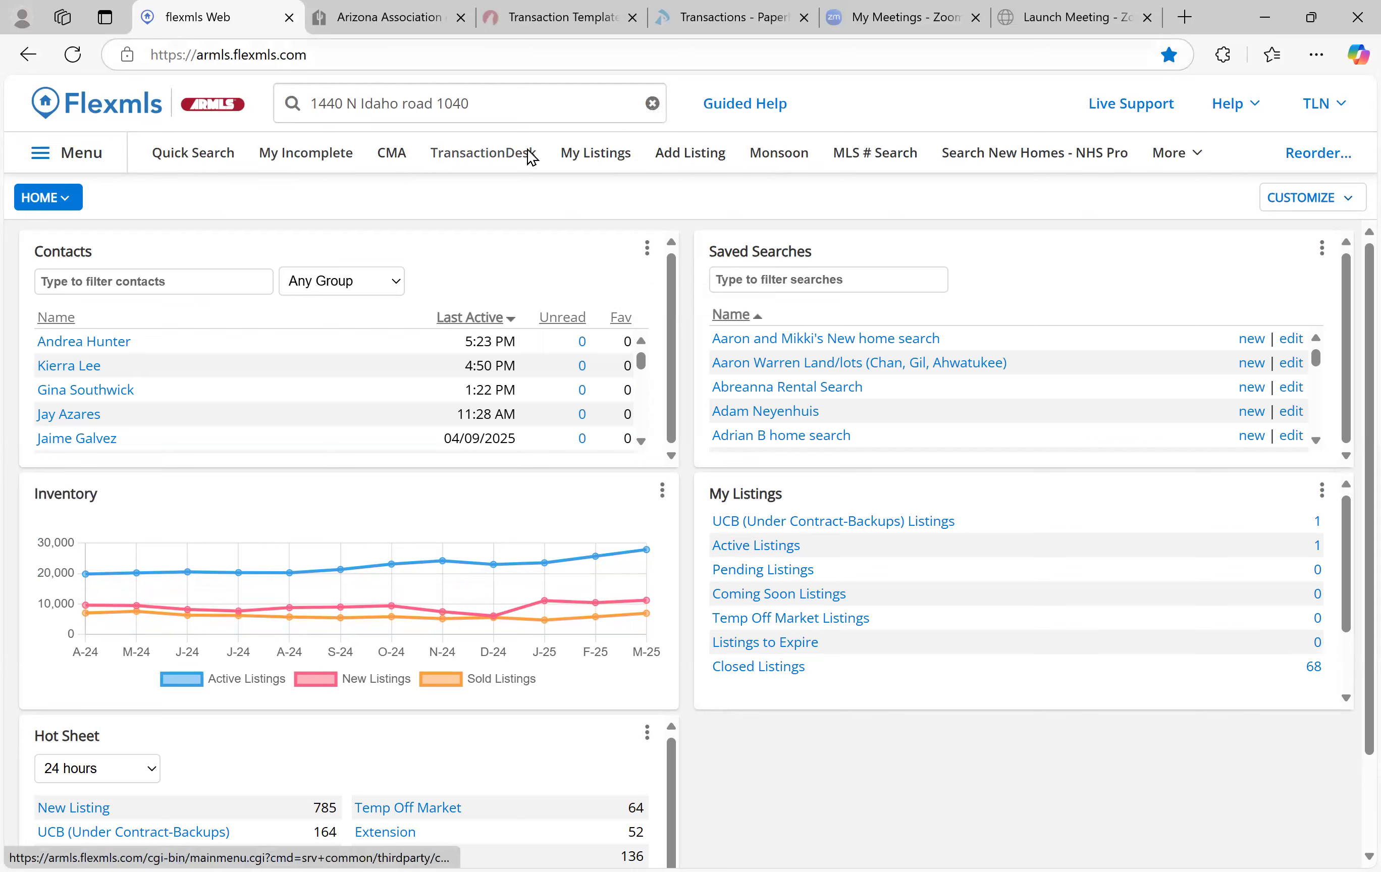
left_click(61, 158)
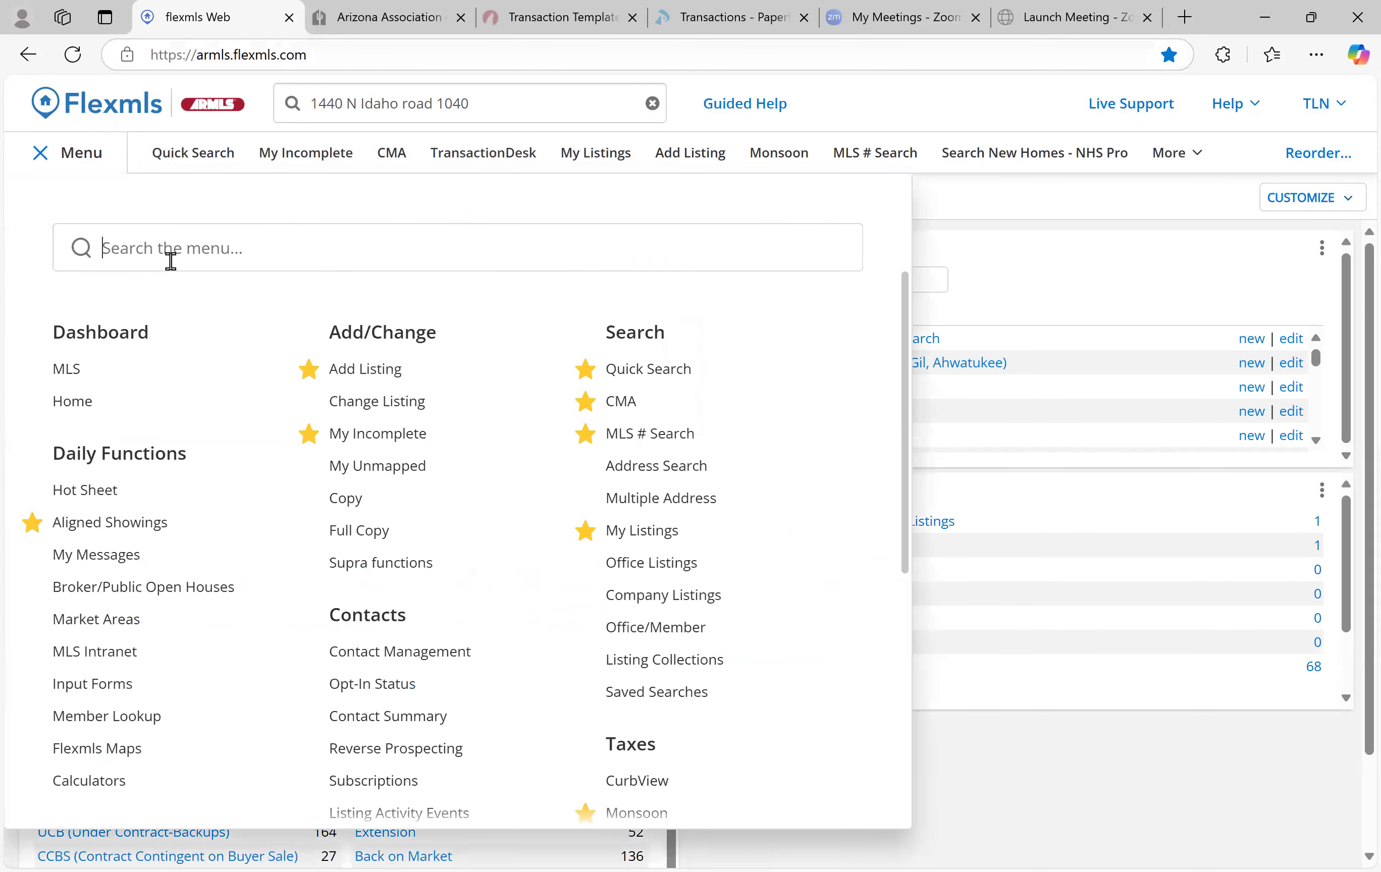
left_click(407, 440)
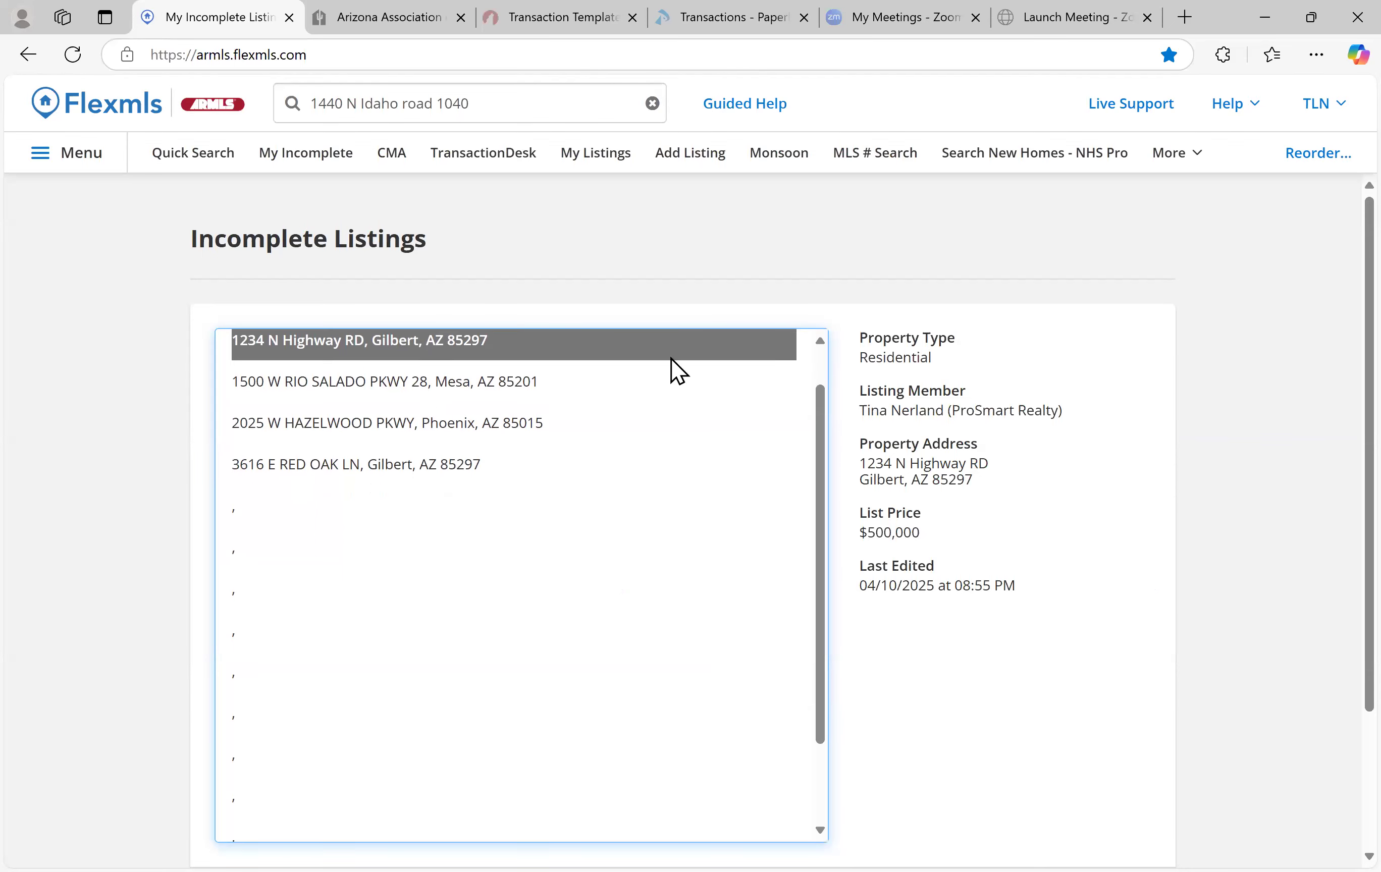
scroll(925, 530, "down", 3)
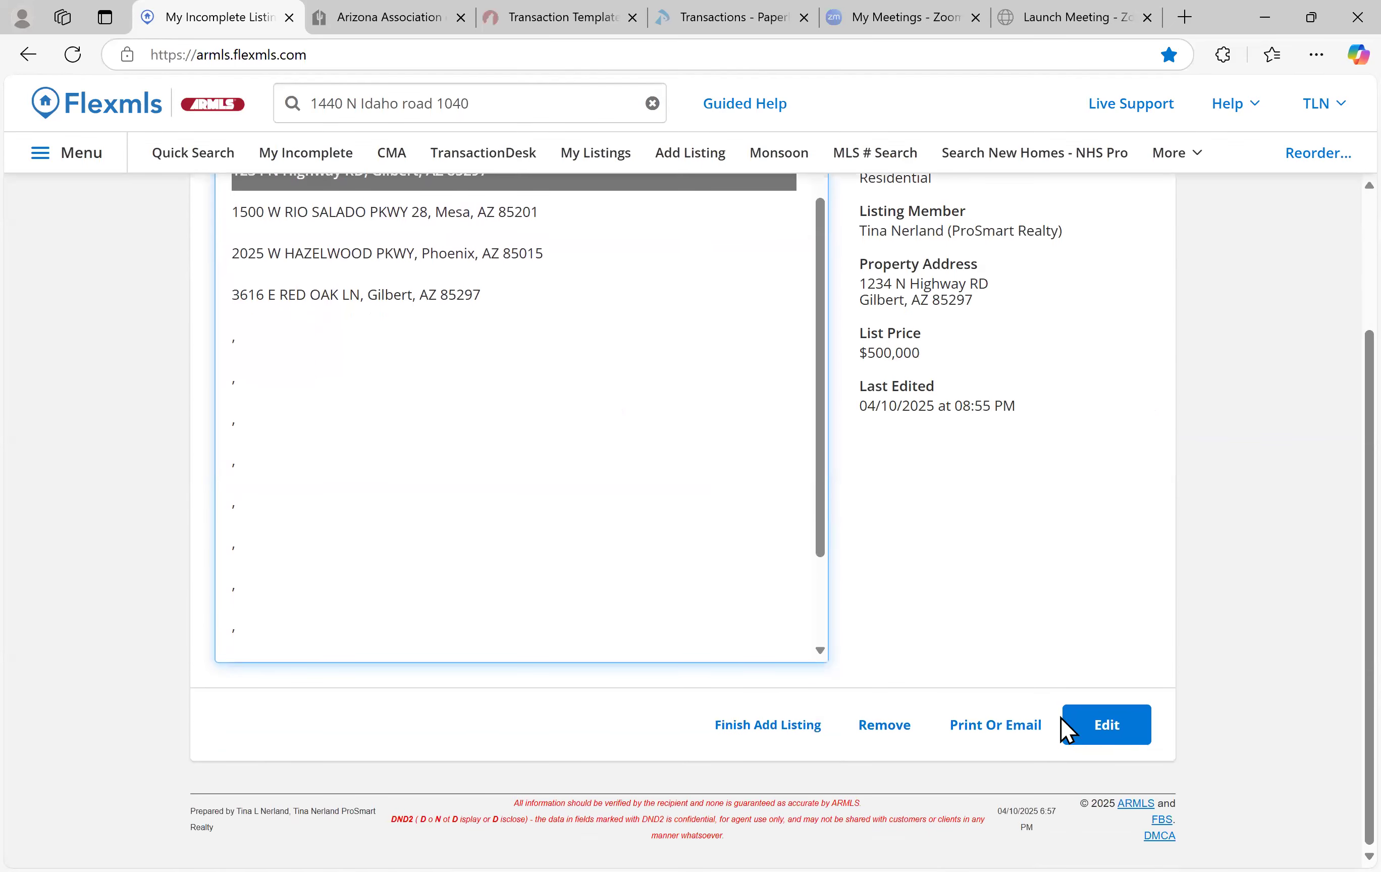
left_click(1107, 725)
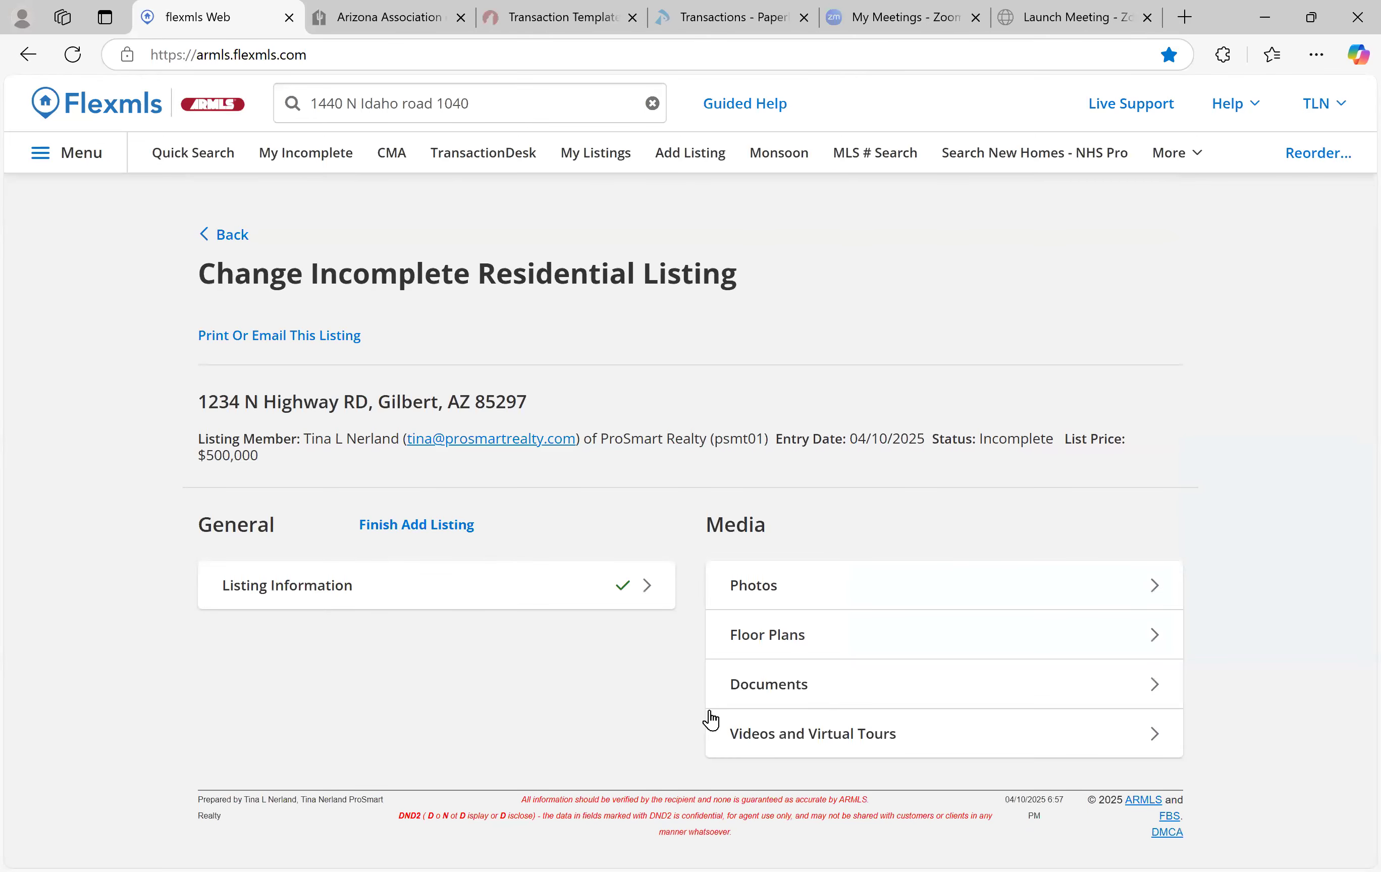
Open the Listing Information form and view its Main Fields and Details sections
left_click(323, 587)
left_click(253, 271)
left_click(338, 275)
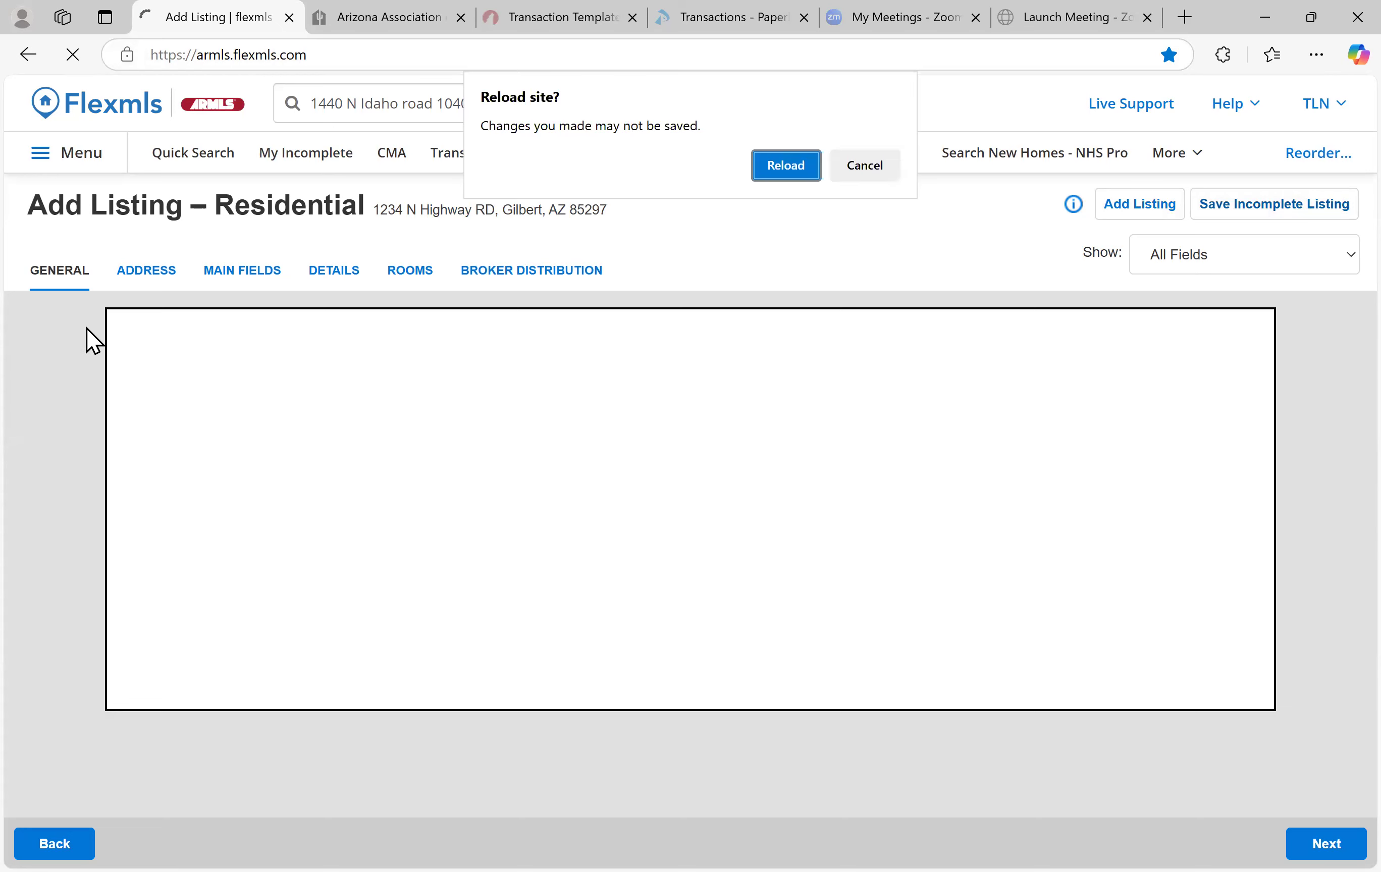
Reload, then use the listing's Print Or Email options to print its Residential Input Form
left_click(779, 173)
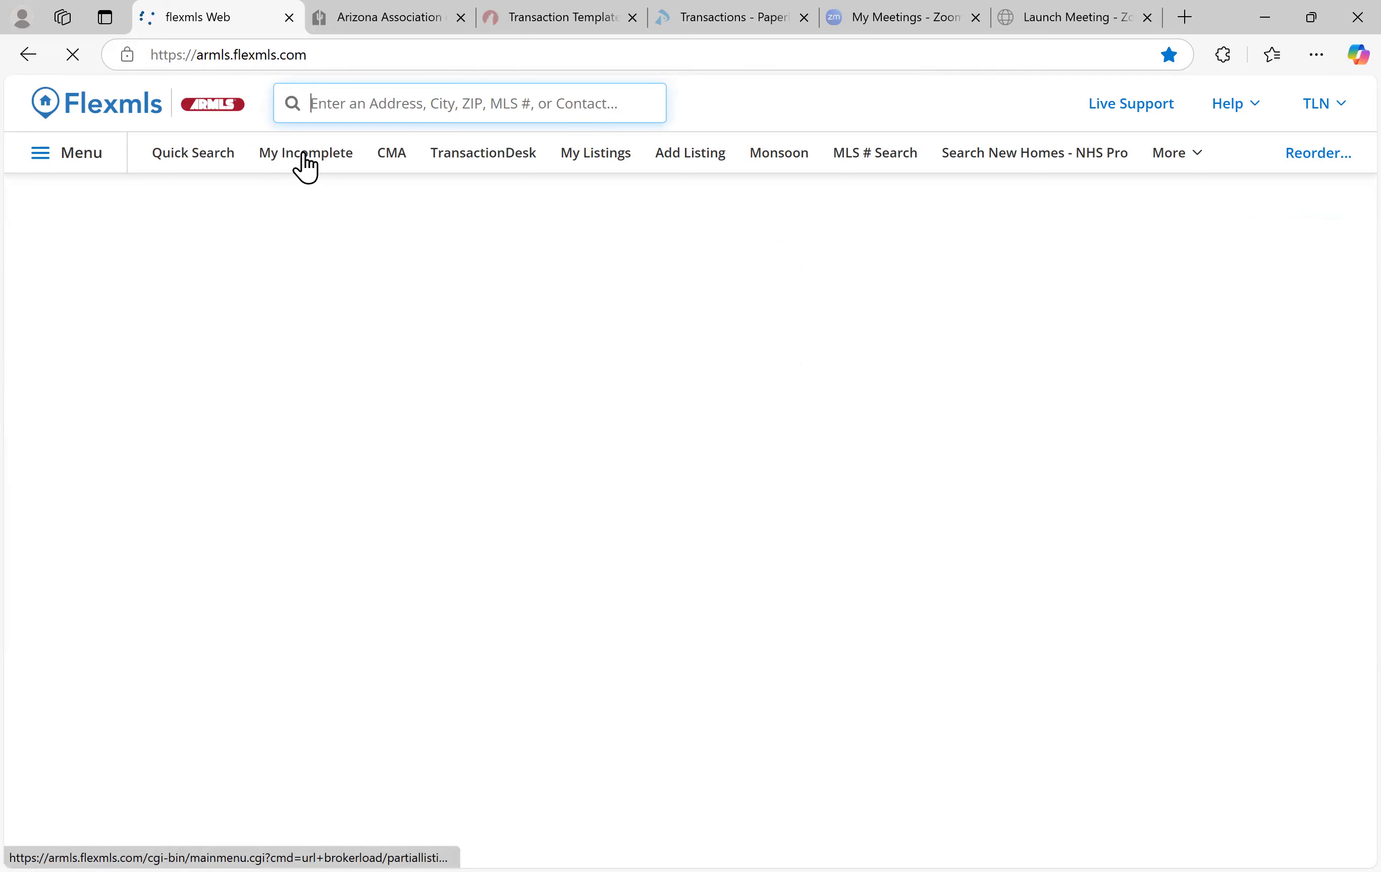
left_click(326, 161)
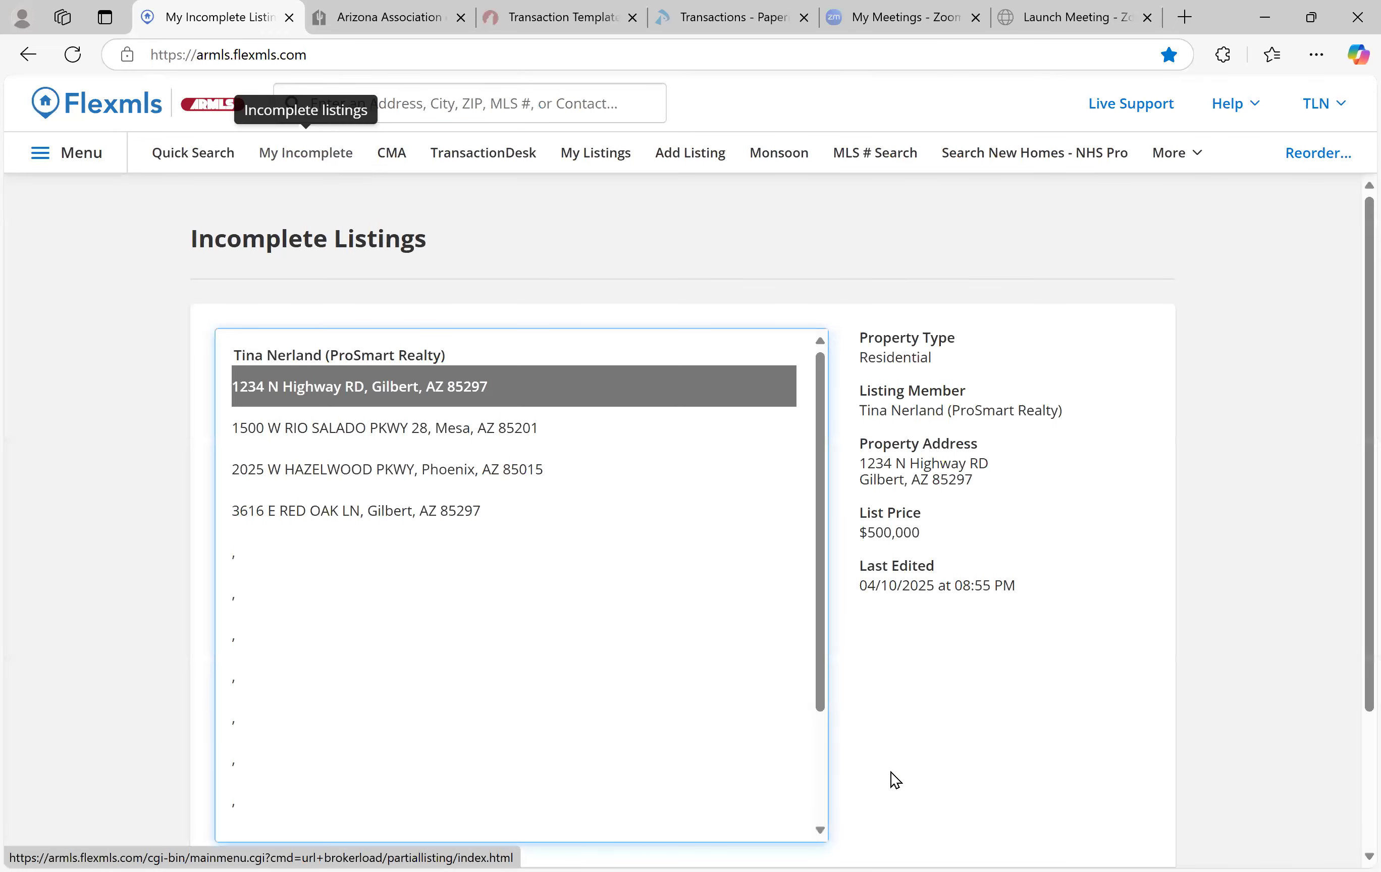
scroll(1038, 722, "down", 3)
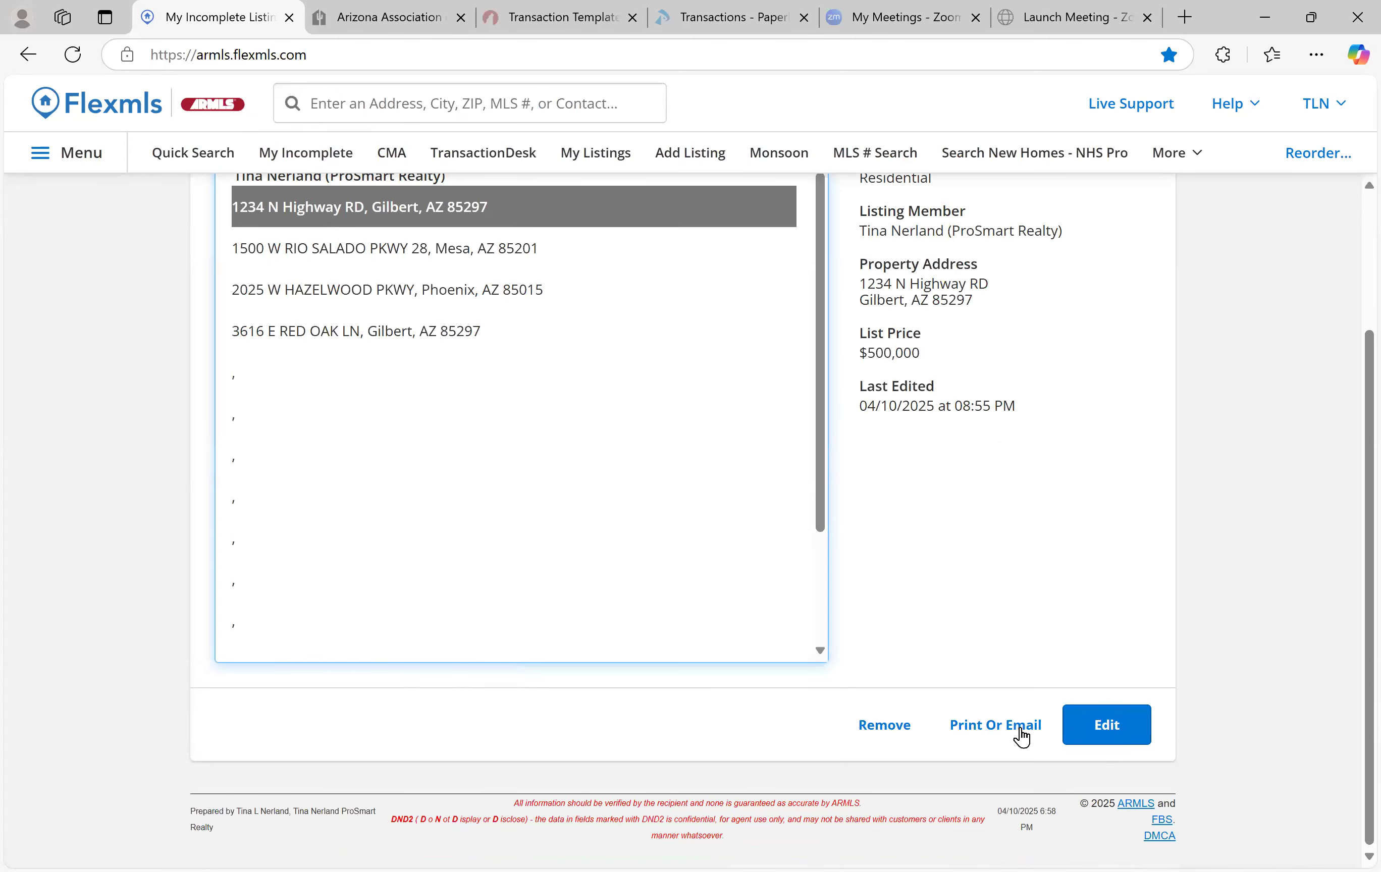
left_click(990, 727)
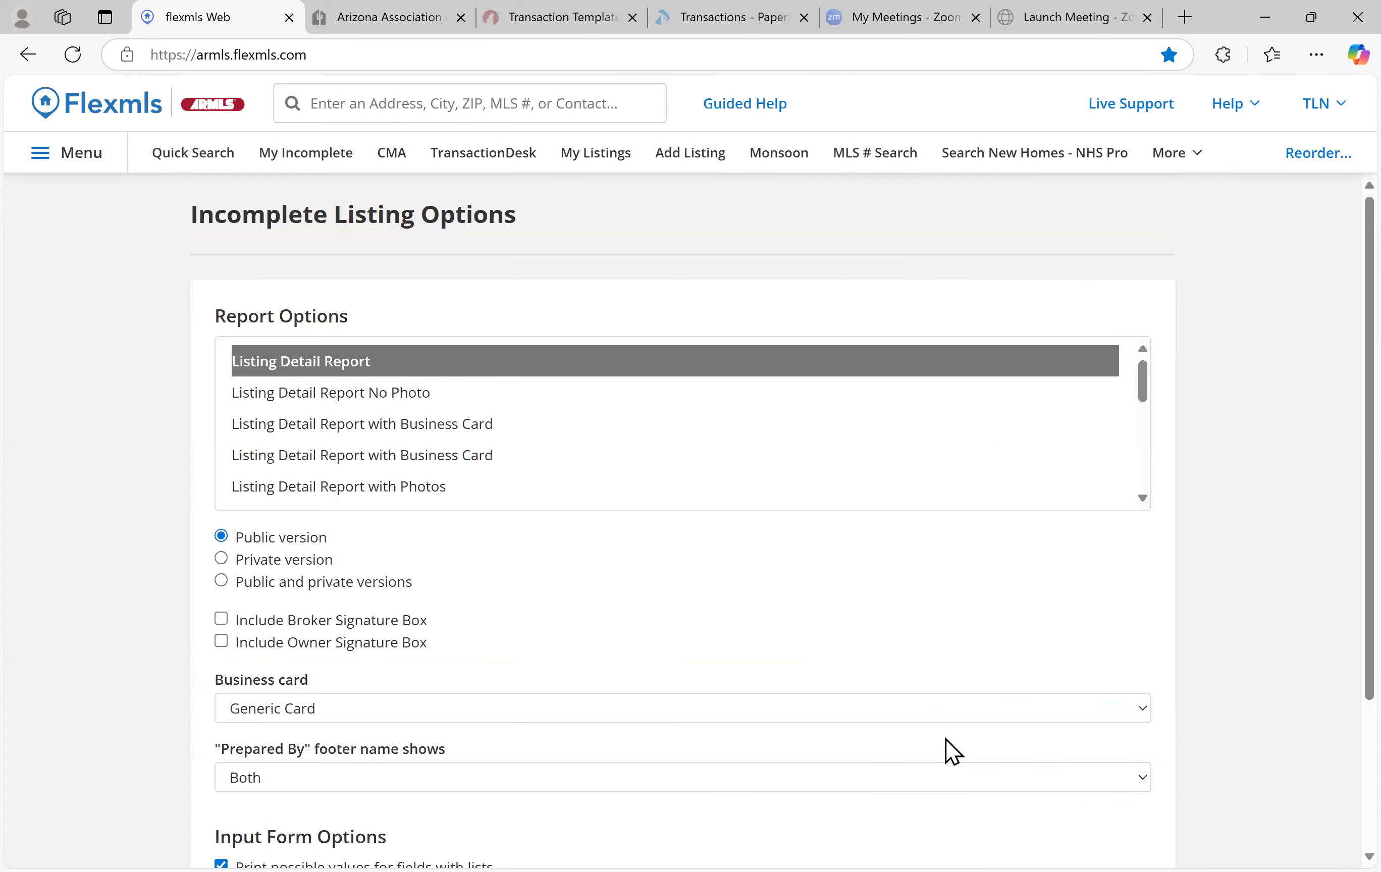
scroll(681, 411, "down", 10)
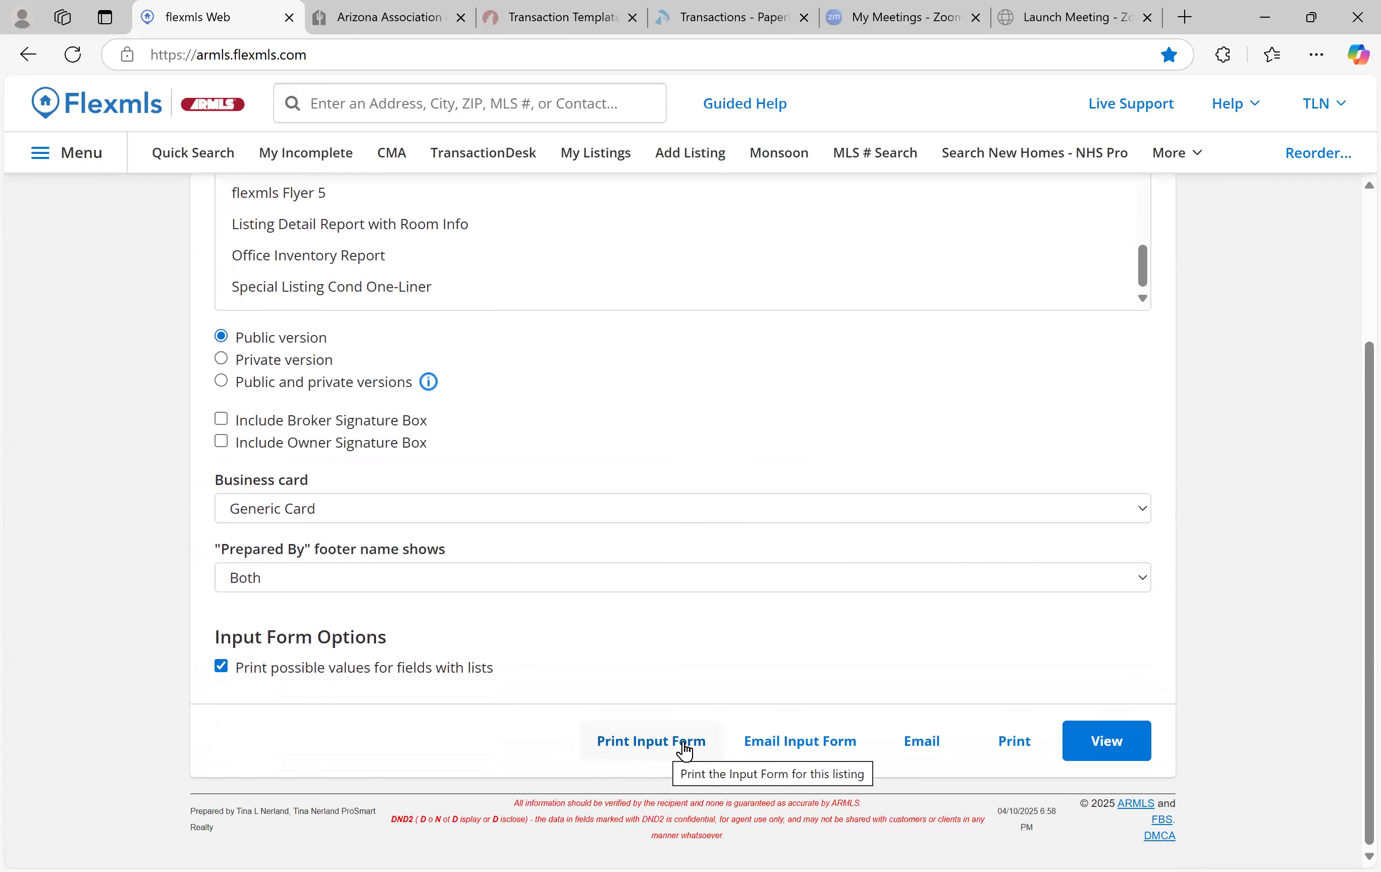
left_click(681, 744)
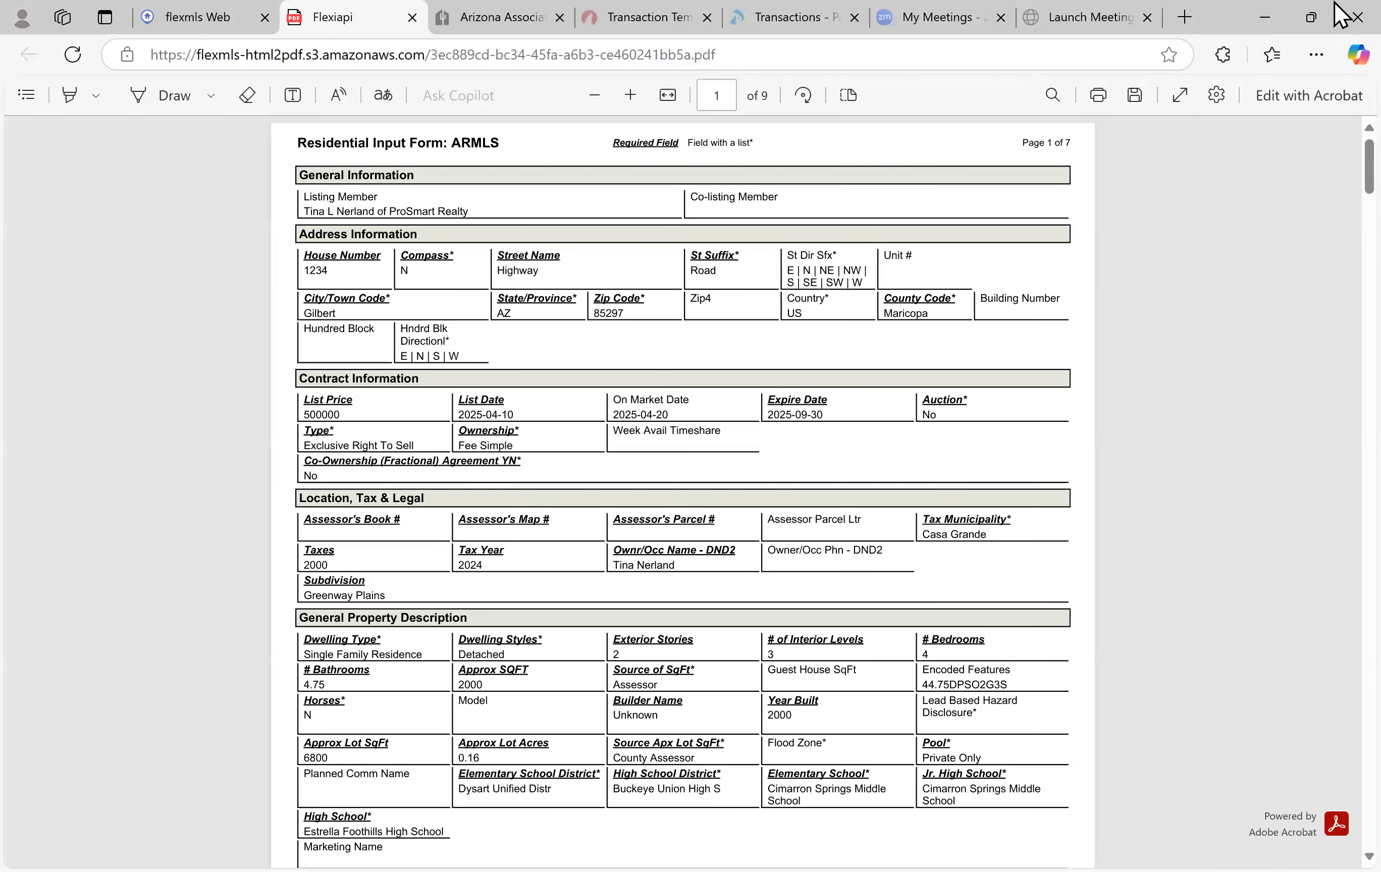
Scroll through all 9 pages of the input form PDF, back up, and close its tab
scroll(1061, 411, "down", 15)
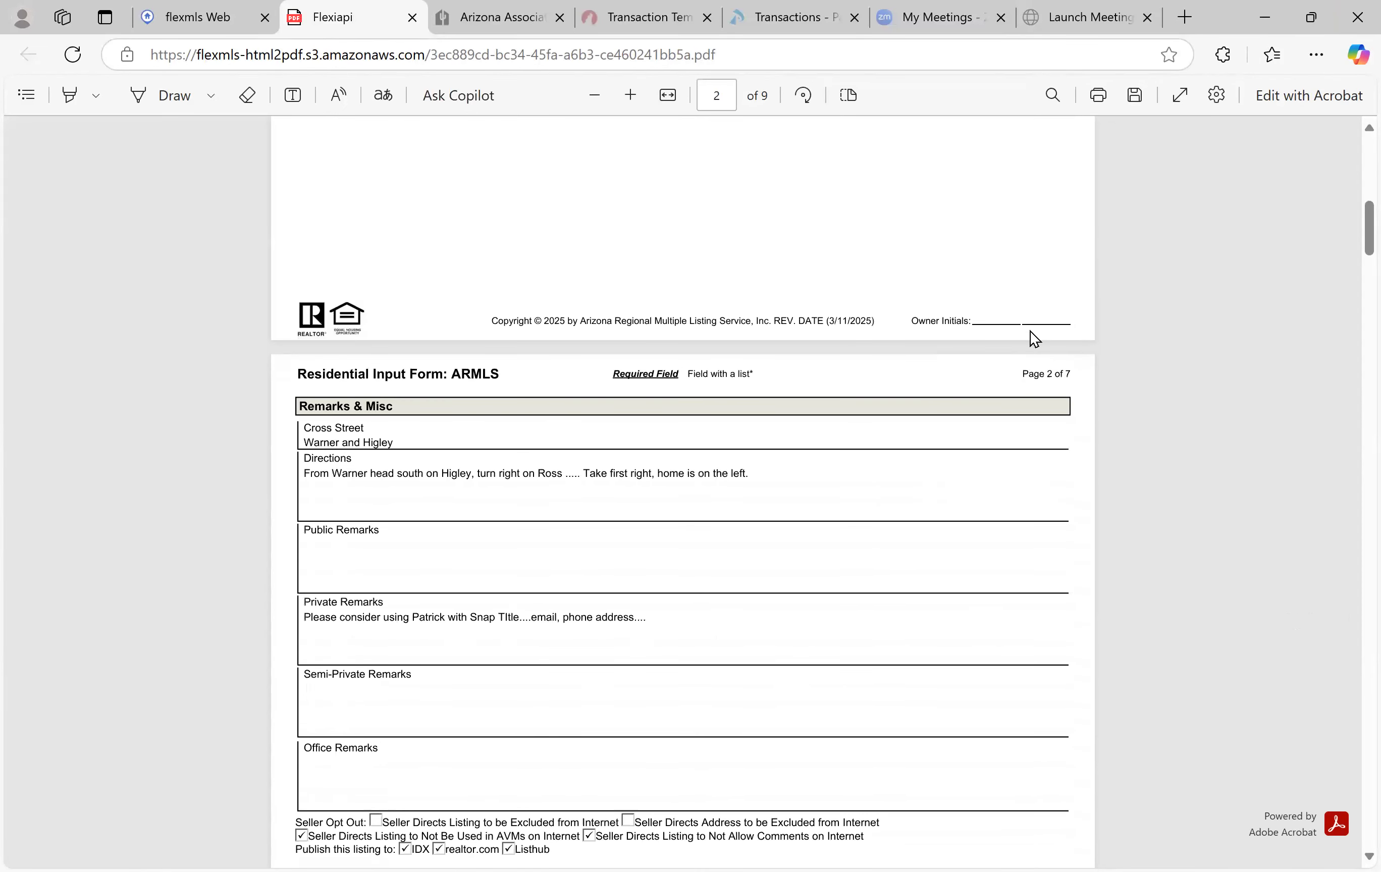
scroll(925, 431, "down", 8)
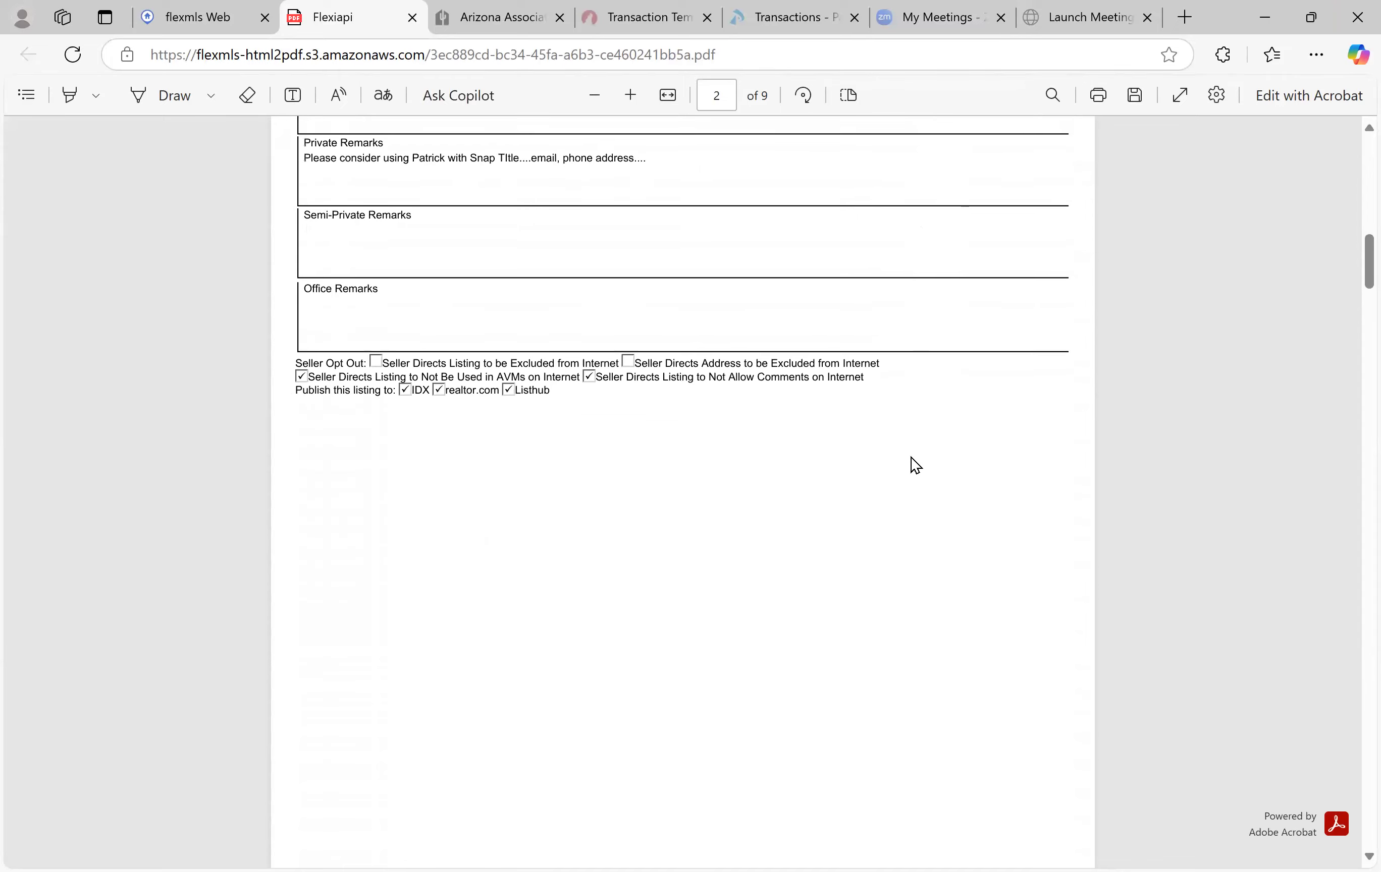
scroll(905, 462, "down", 14)
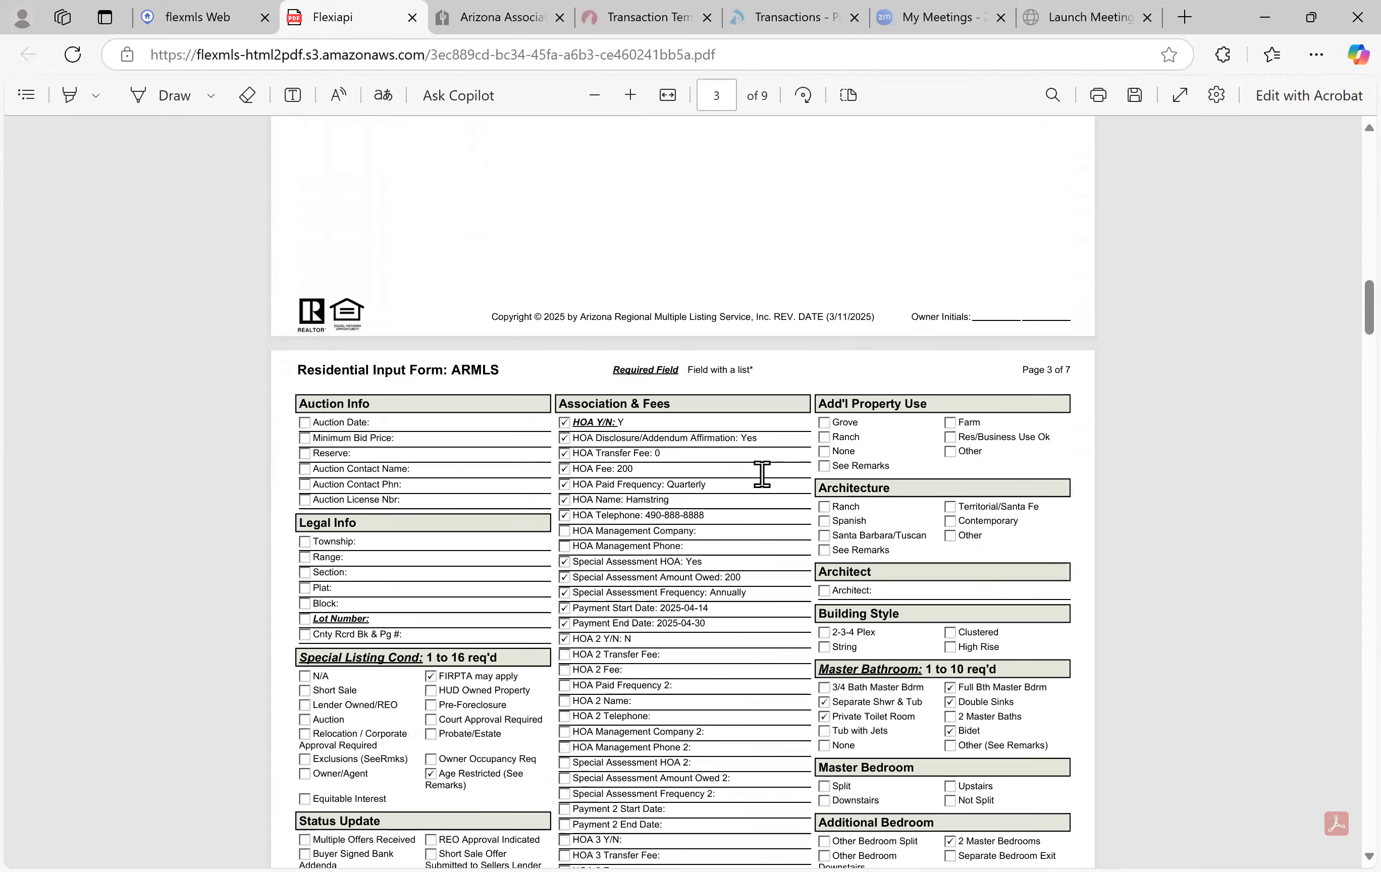
scroll(707, 484, "down", 8)
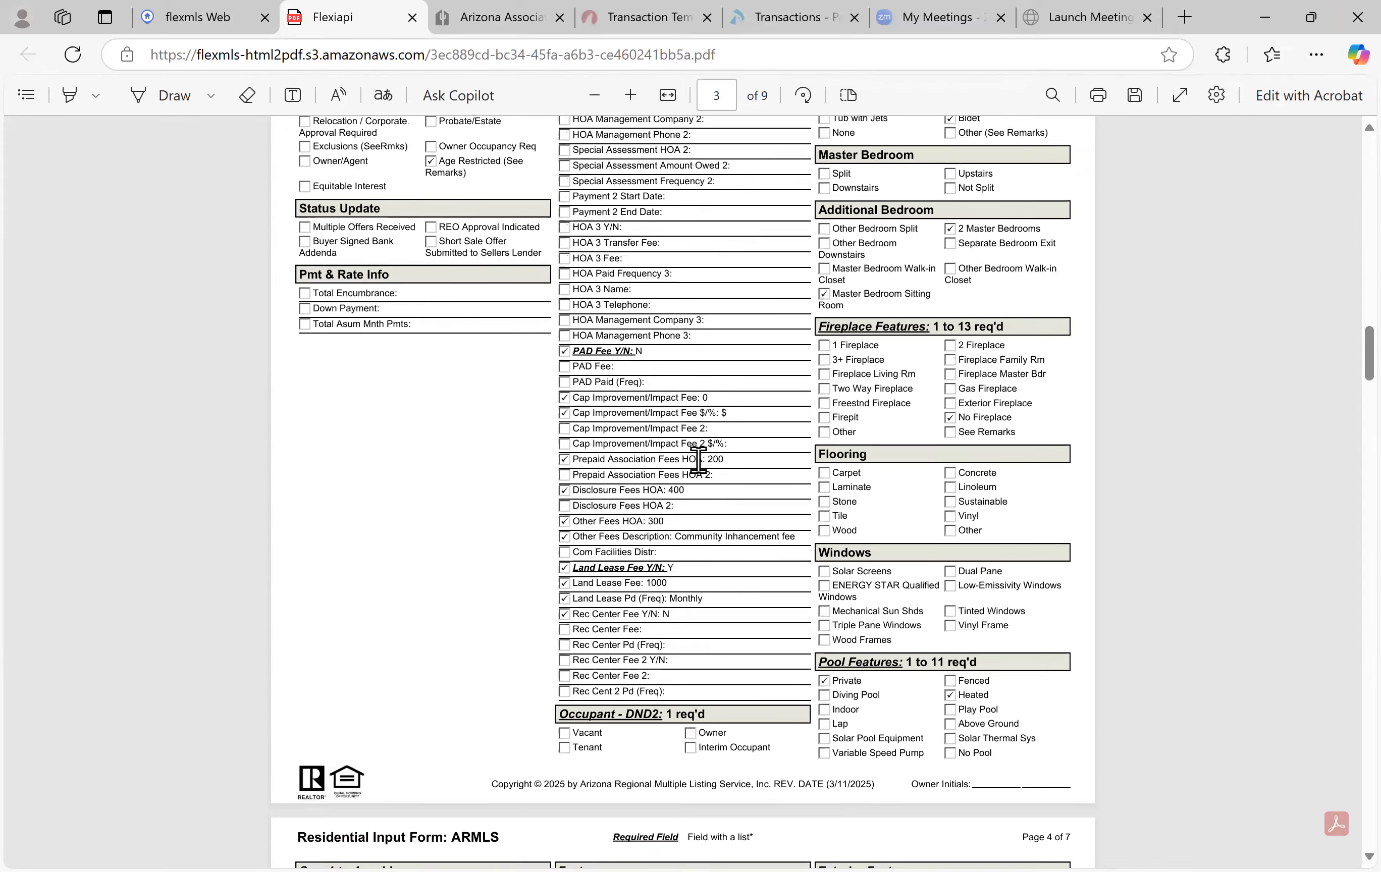
scroll(699, 460, "down", 9)
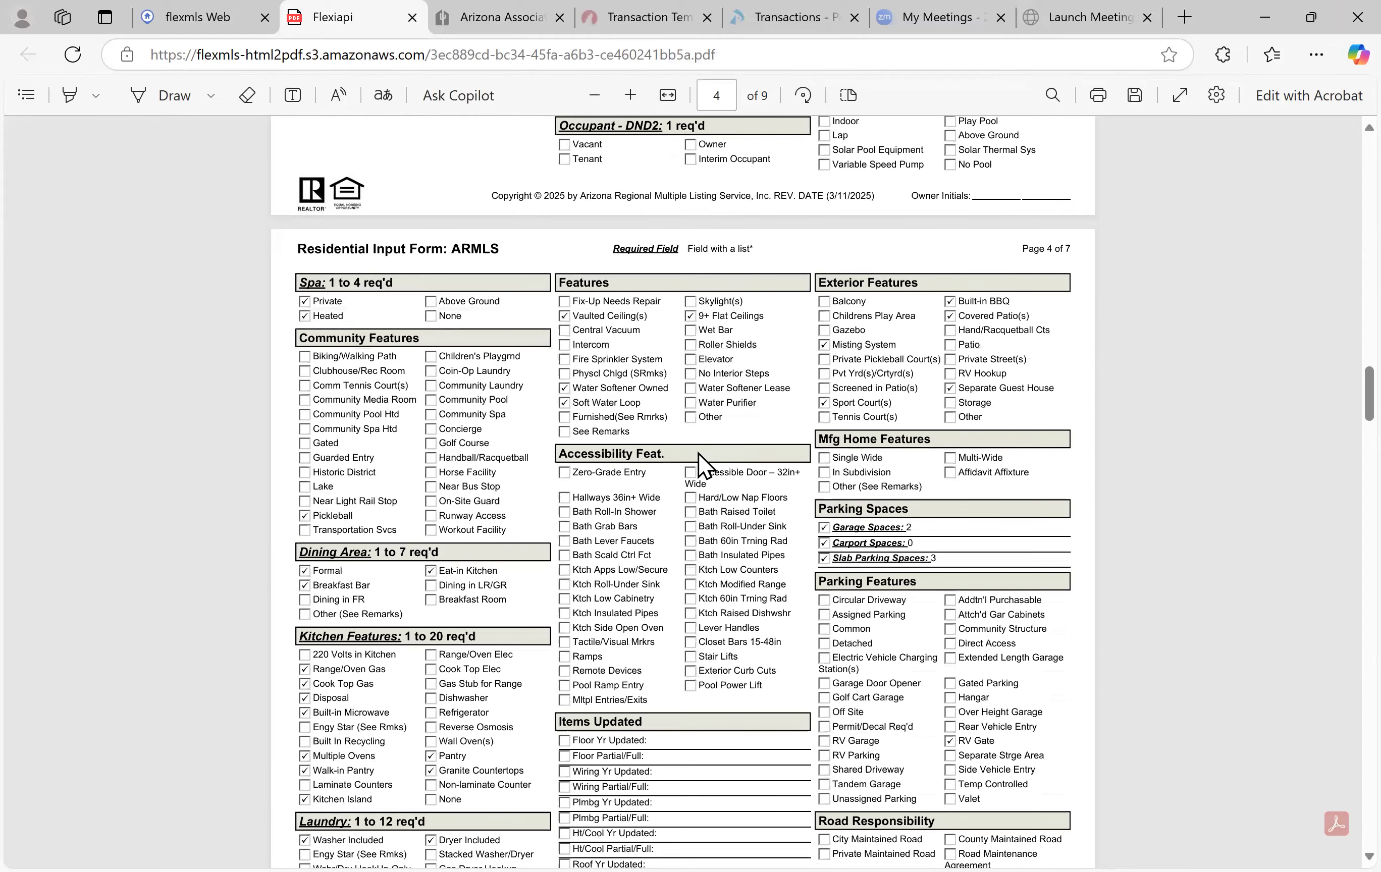
scroll(698, 462, "down", 16)
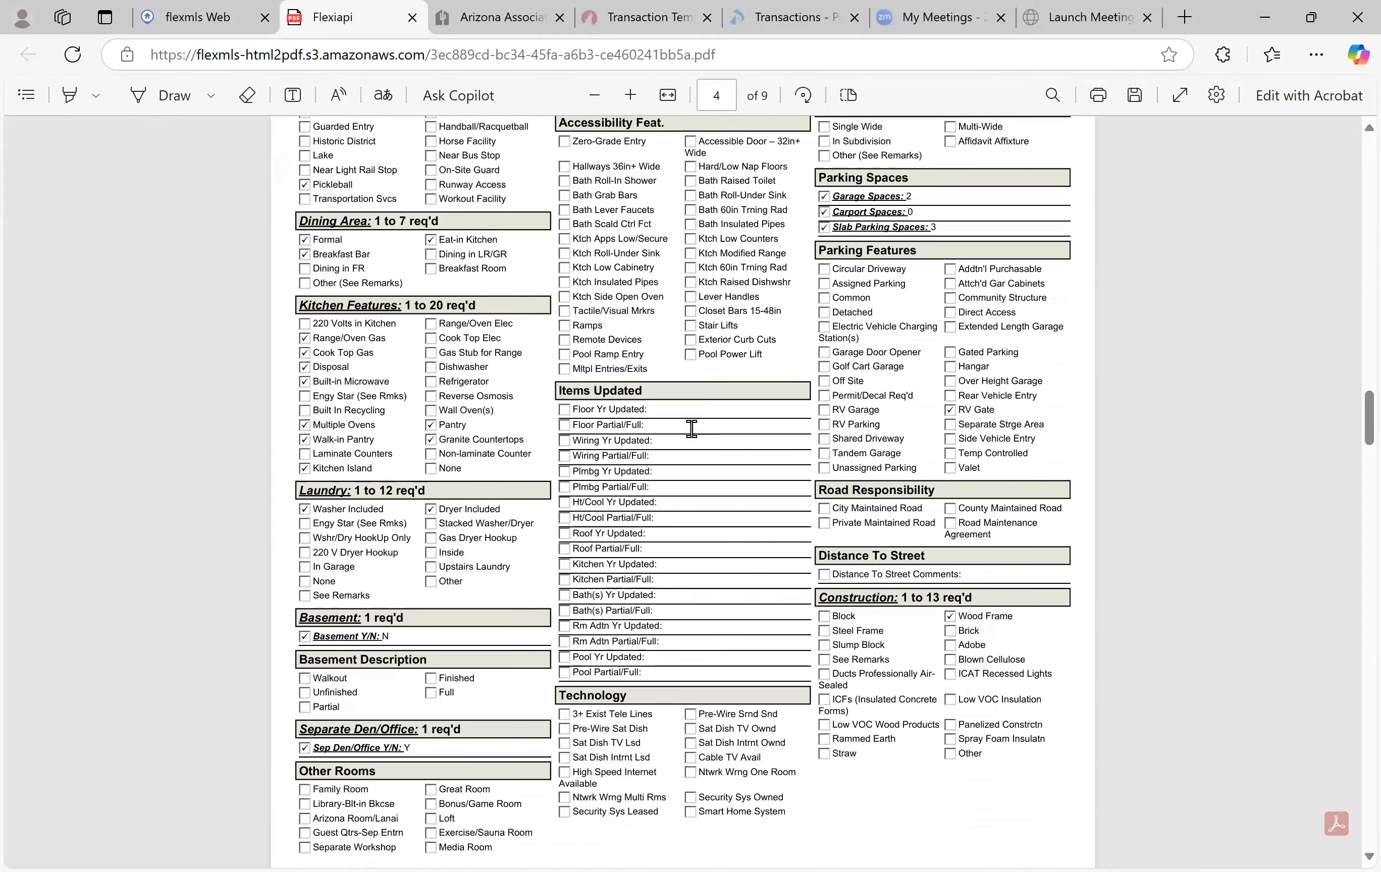
scroll(691, 427, "down", 20)
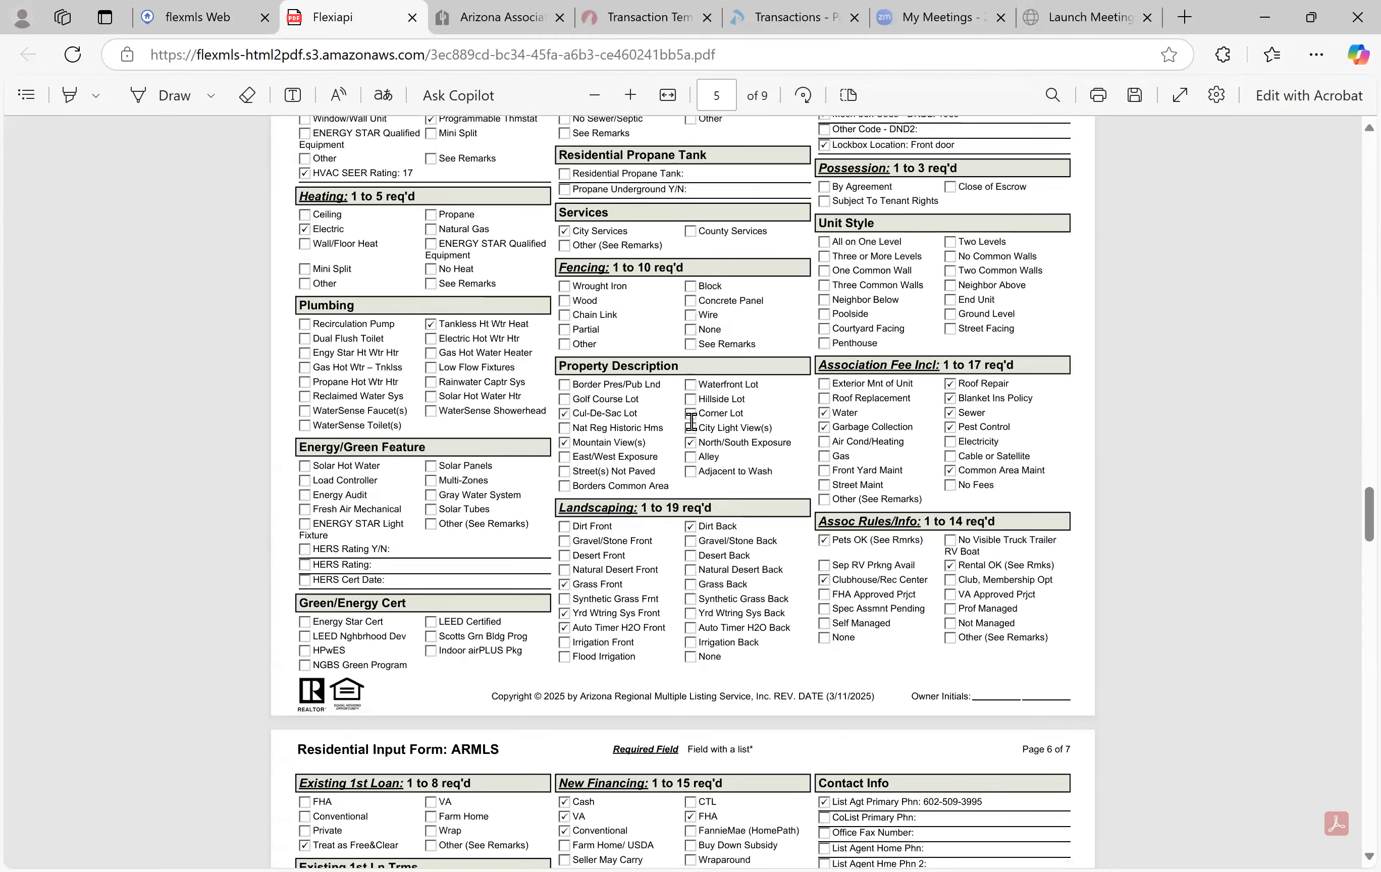
scroll(691, 421, "down", 20)
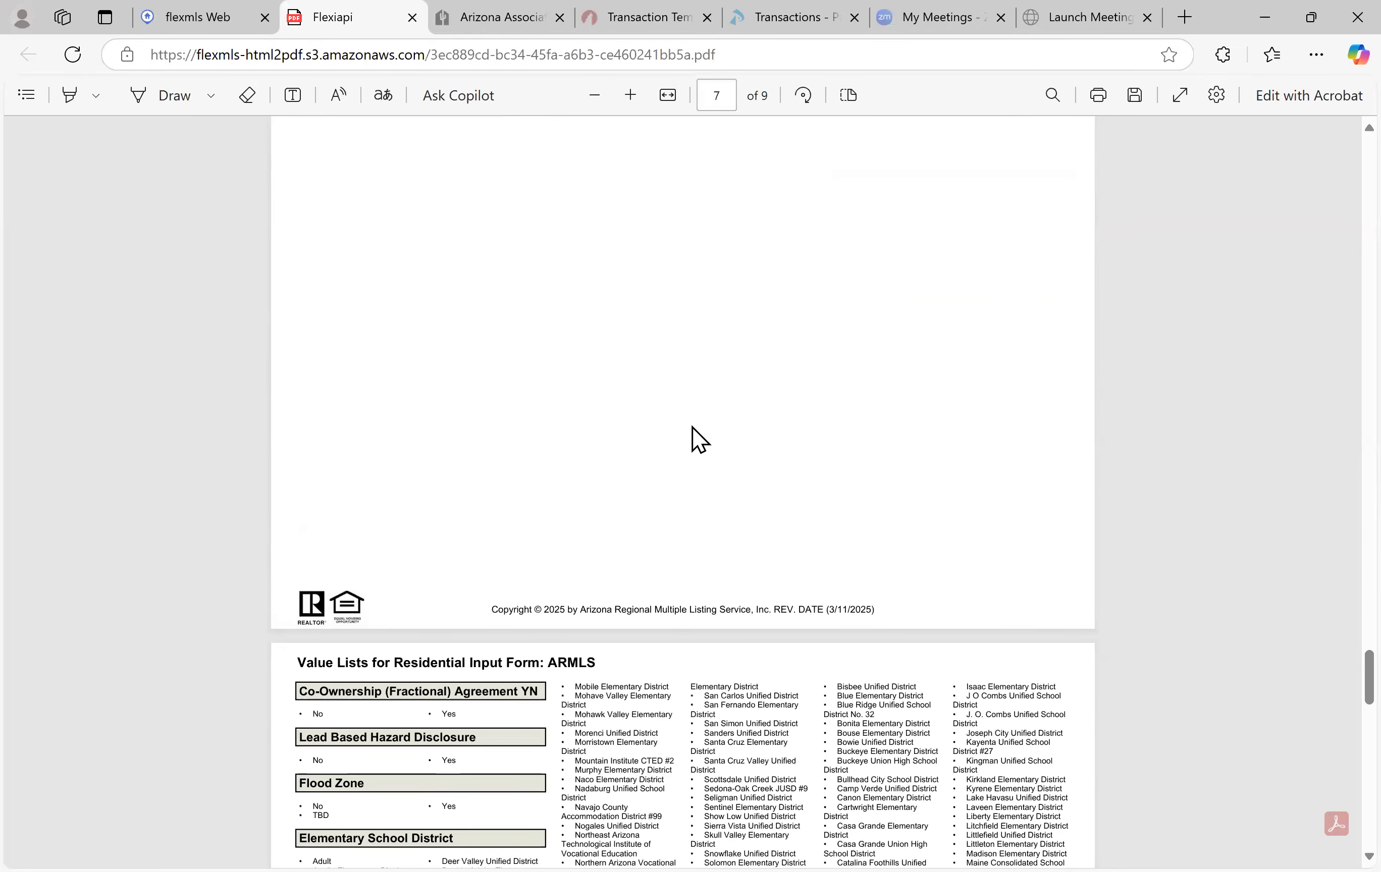
scroll(699, 440, "up", 20)
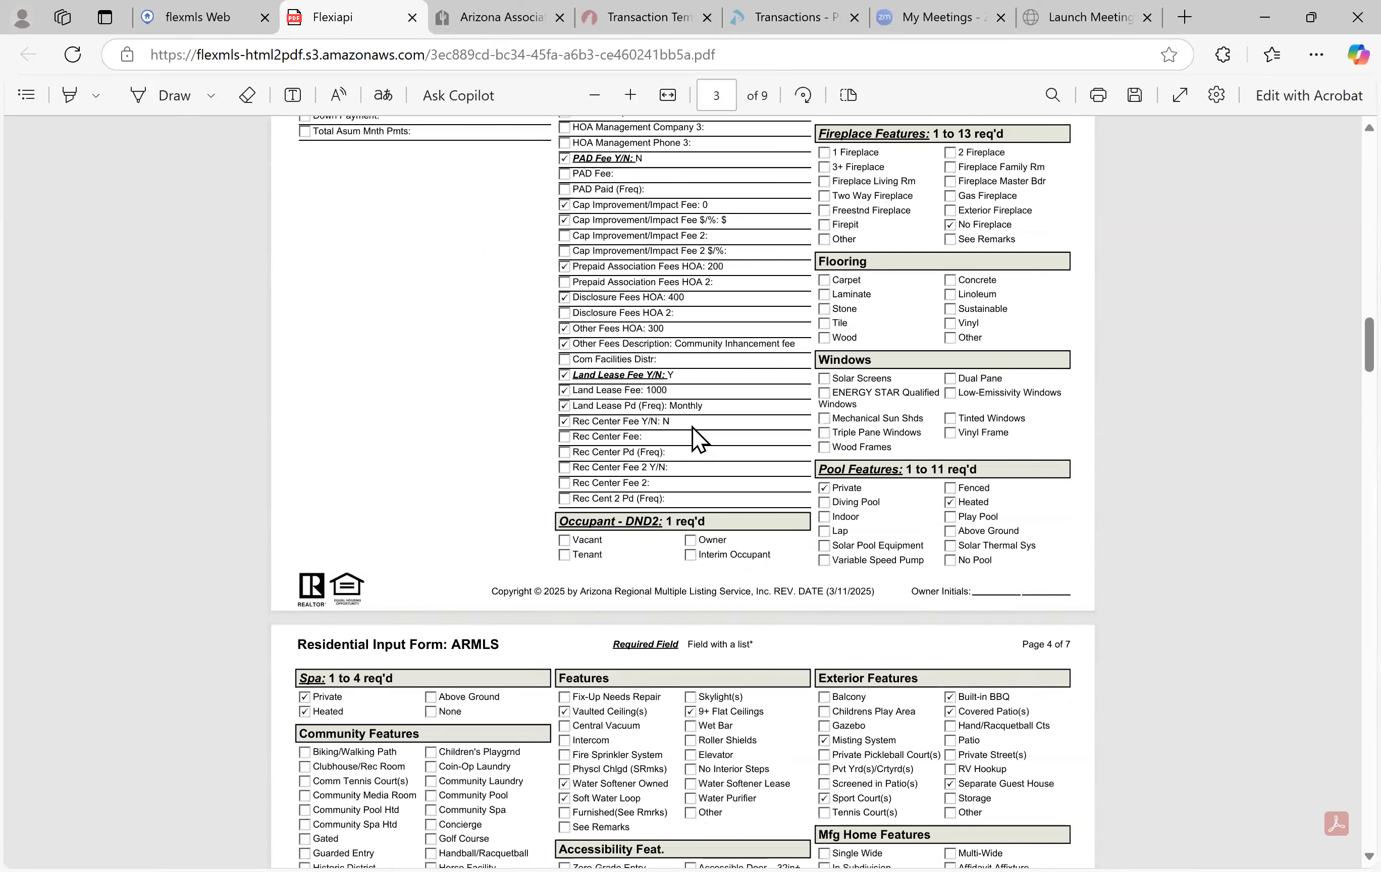
scroll(699, 439, "up", 20)
scroll(699, 439, "up", 1)
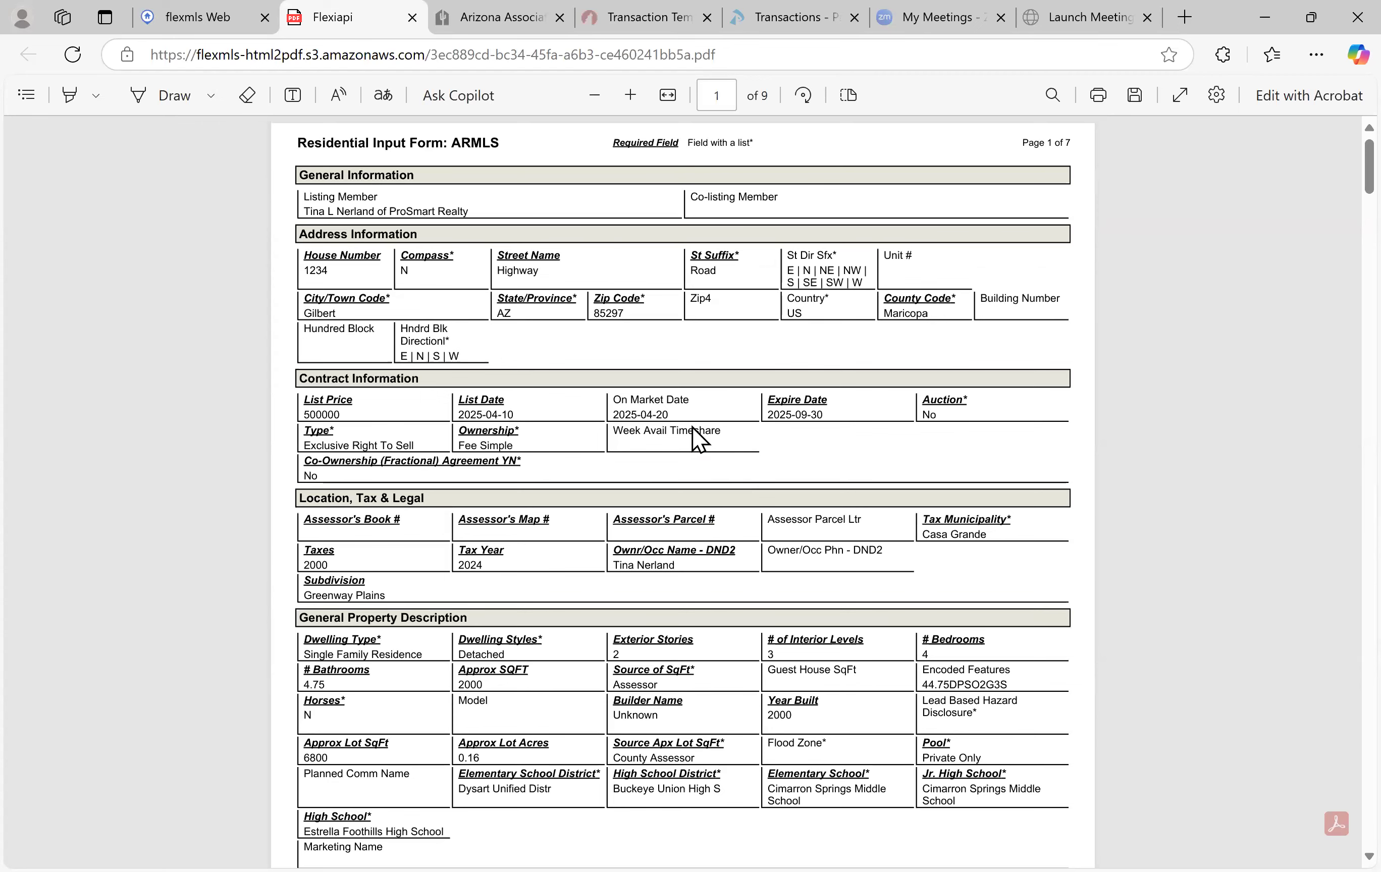
left_click(412, 21)
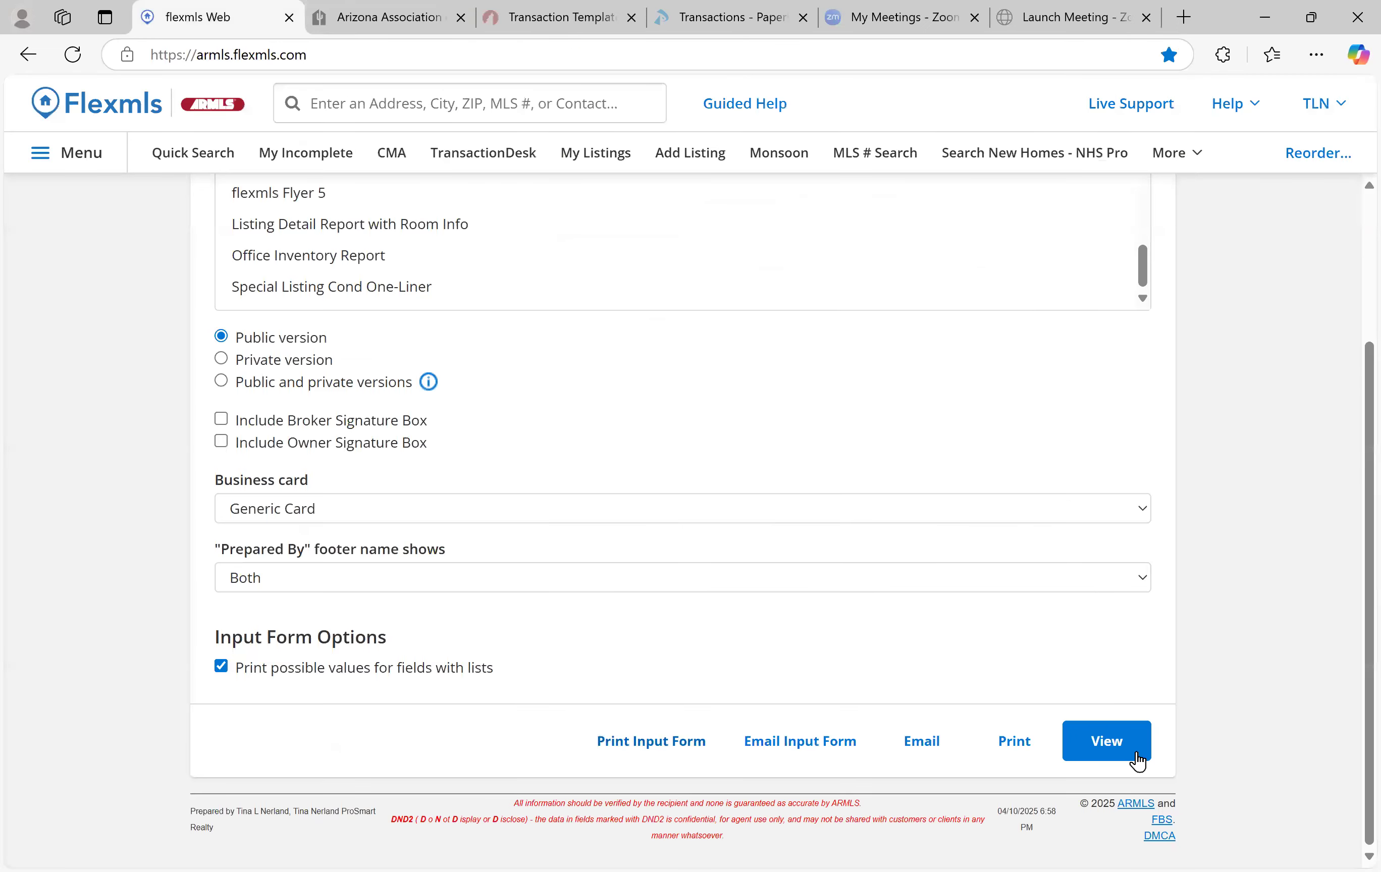
Edit 1234 N Highway RD from My Incomplete and print its Residential Input Form again
scroll(971, 645, "up", 2)
scroll(964, 639, "up", 1)
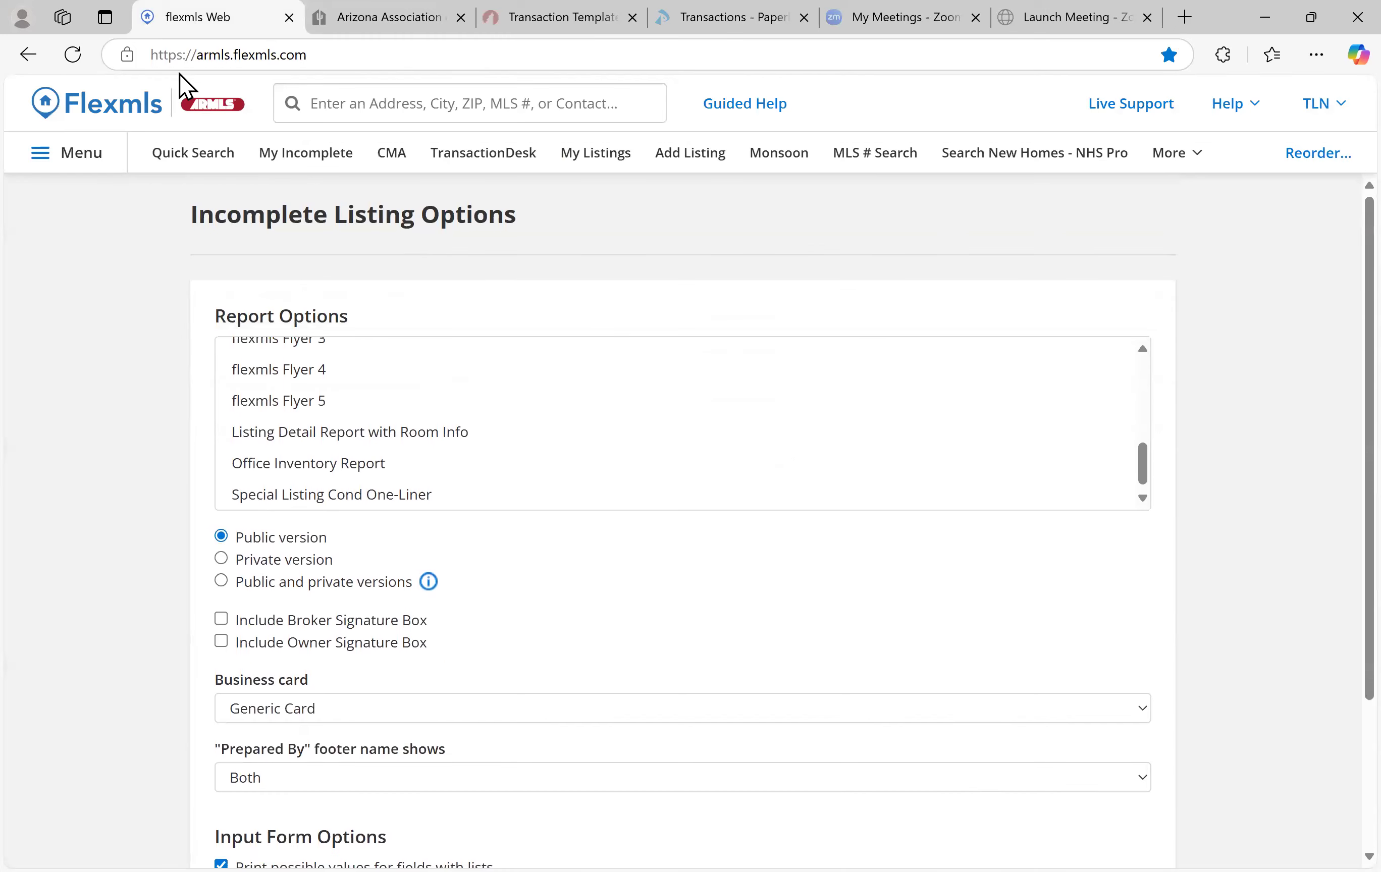
left_click(308, 154)
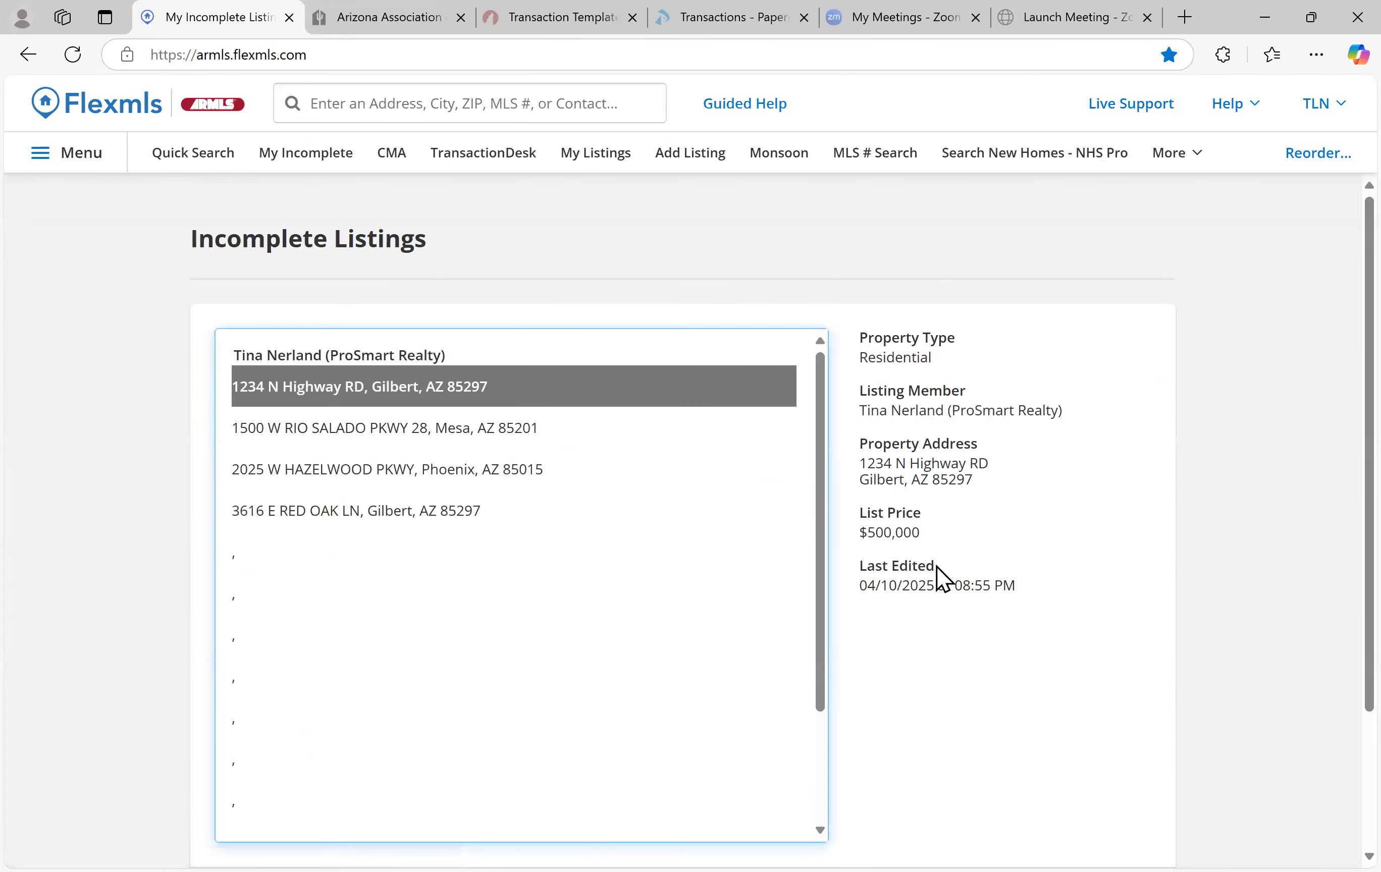
scroll(1015, 652, "down", 3)
left_click(1092, 734)
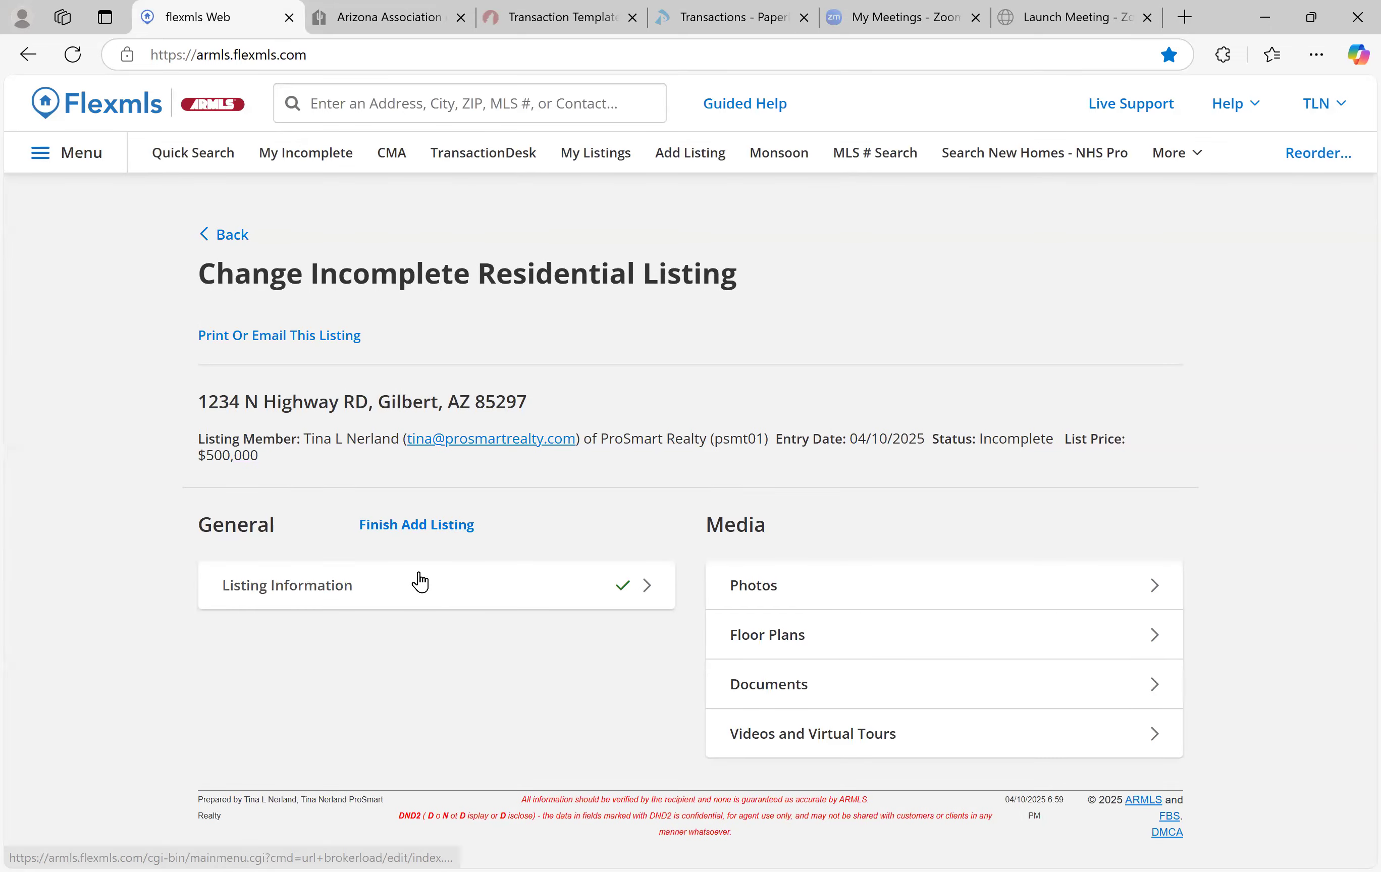
left_click(420, 580)
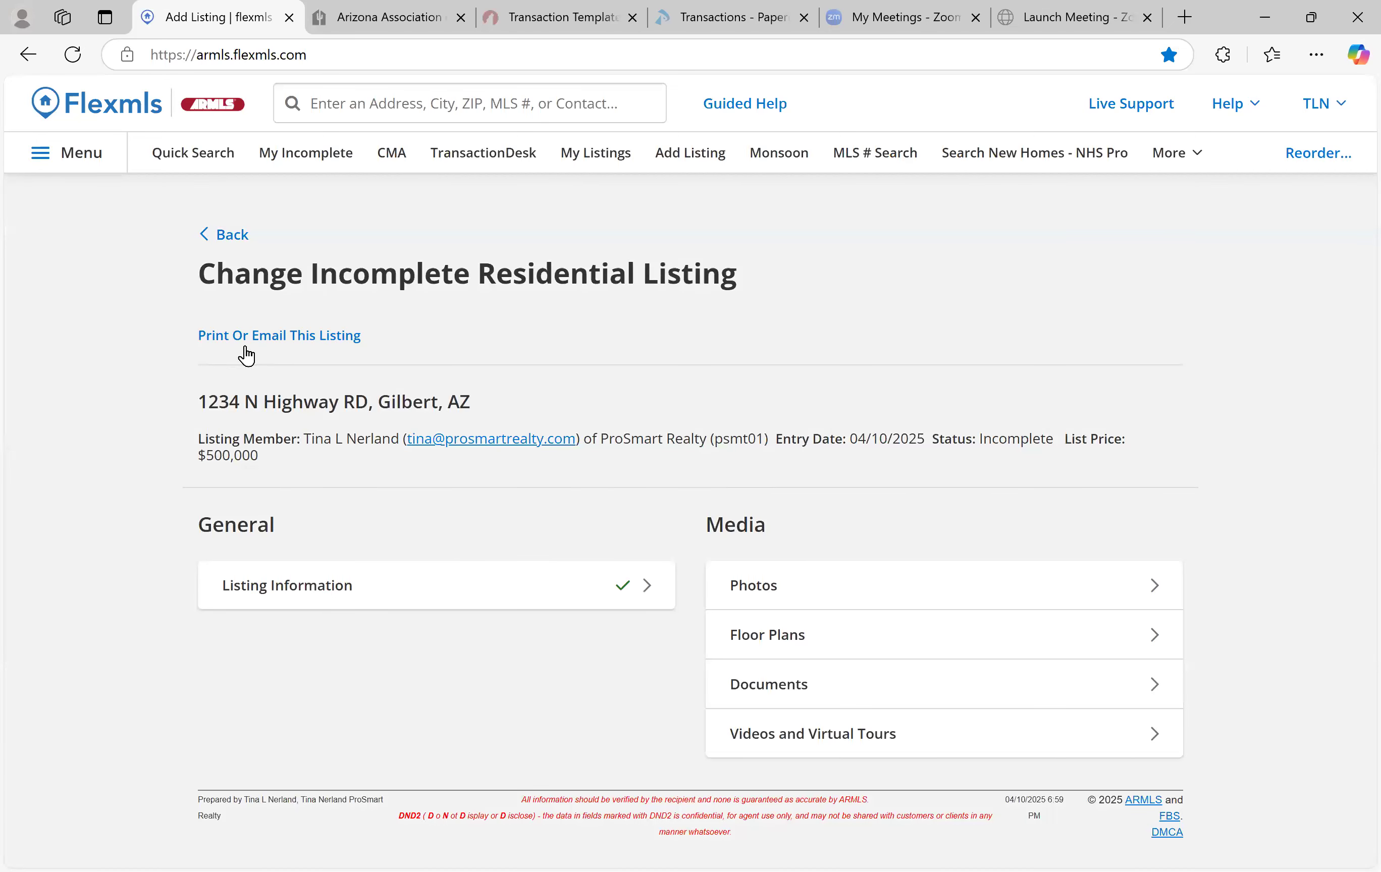
left_click(327, 334)
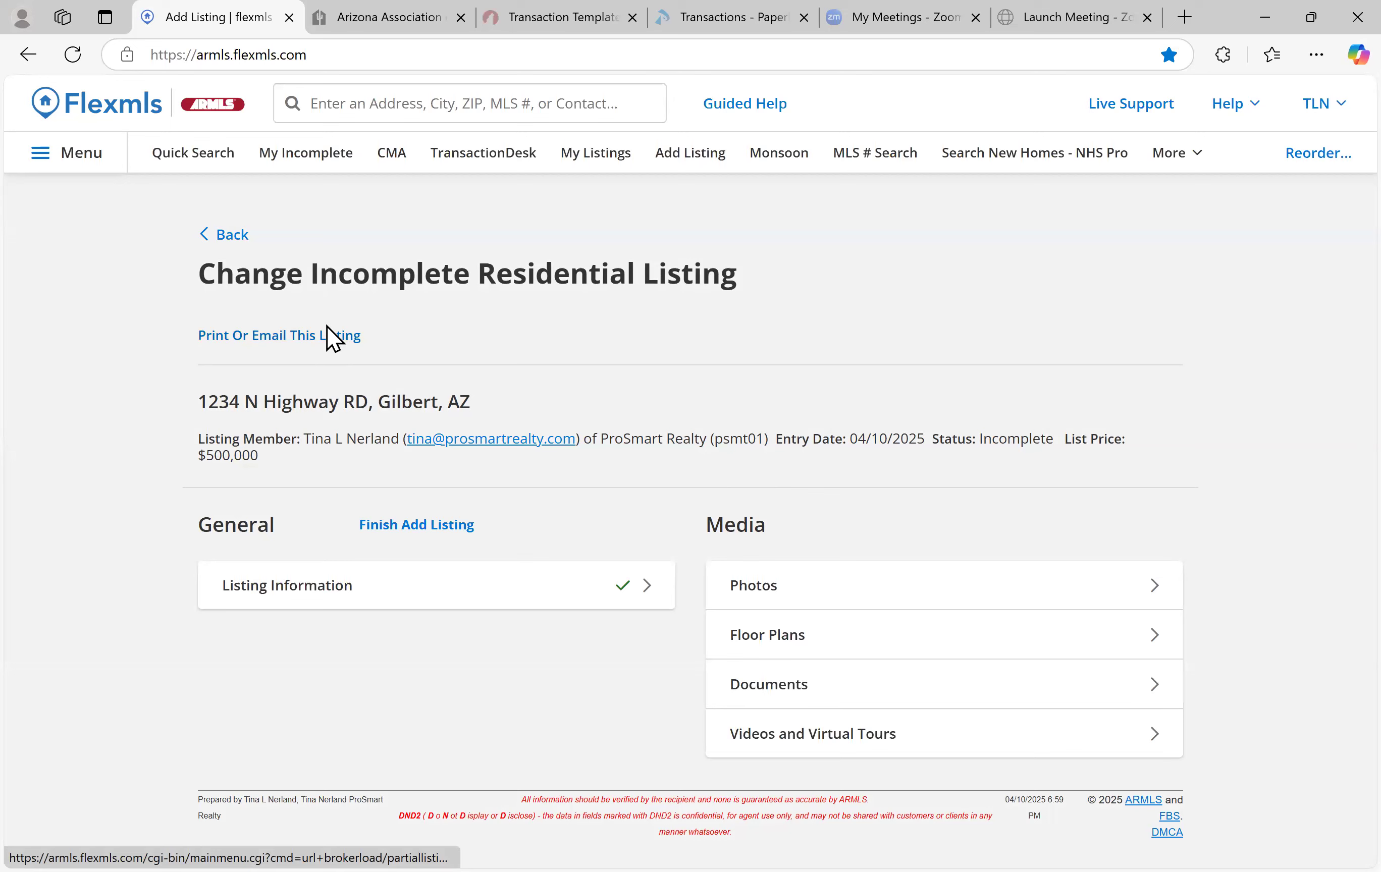
scroll(802, 493, "down", 5)
scroll(744, 629, "down", 3)
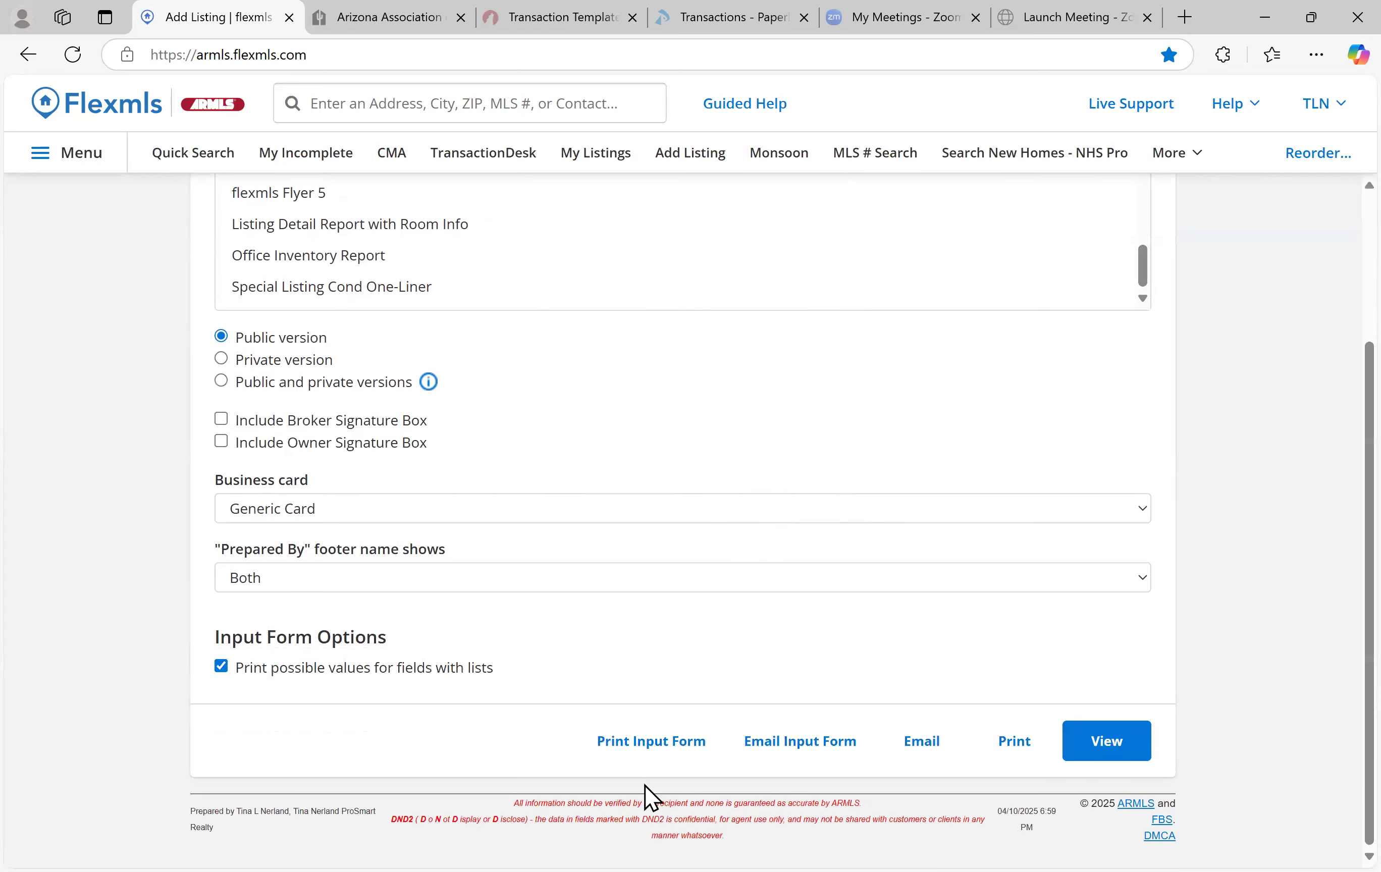
left_click(618, 739)
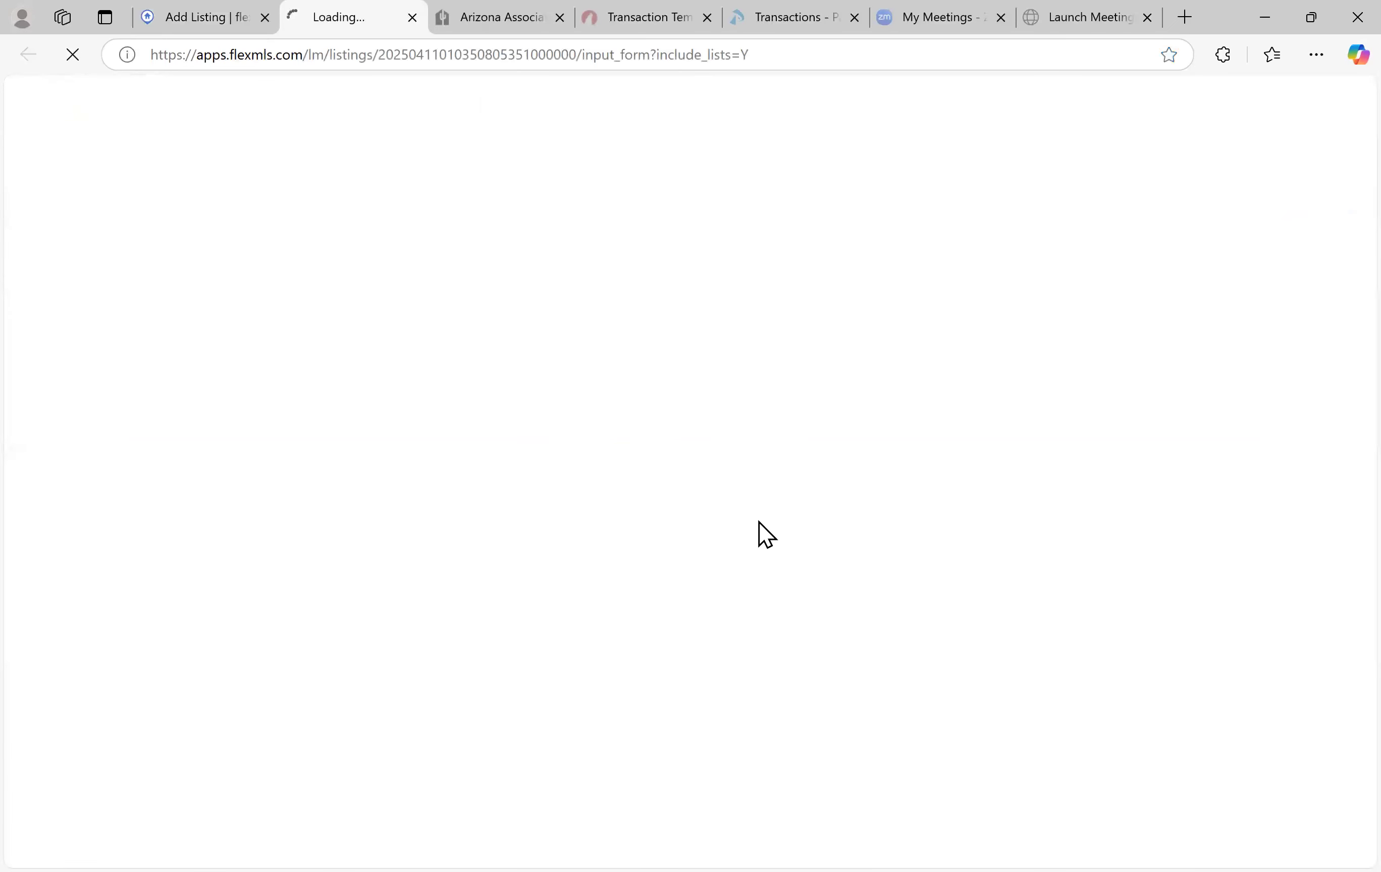